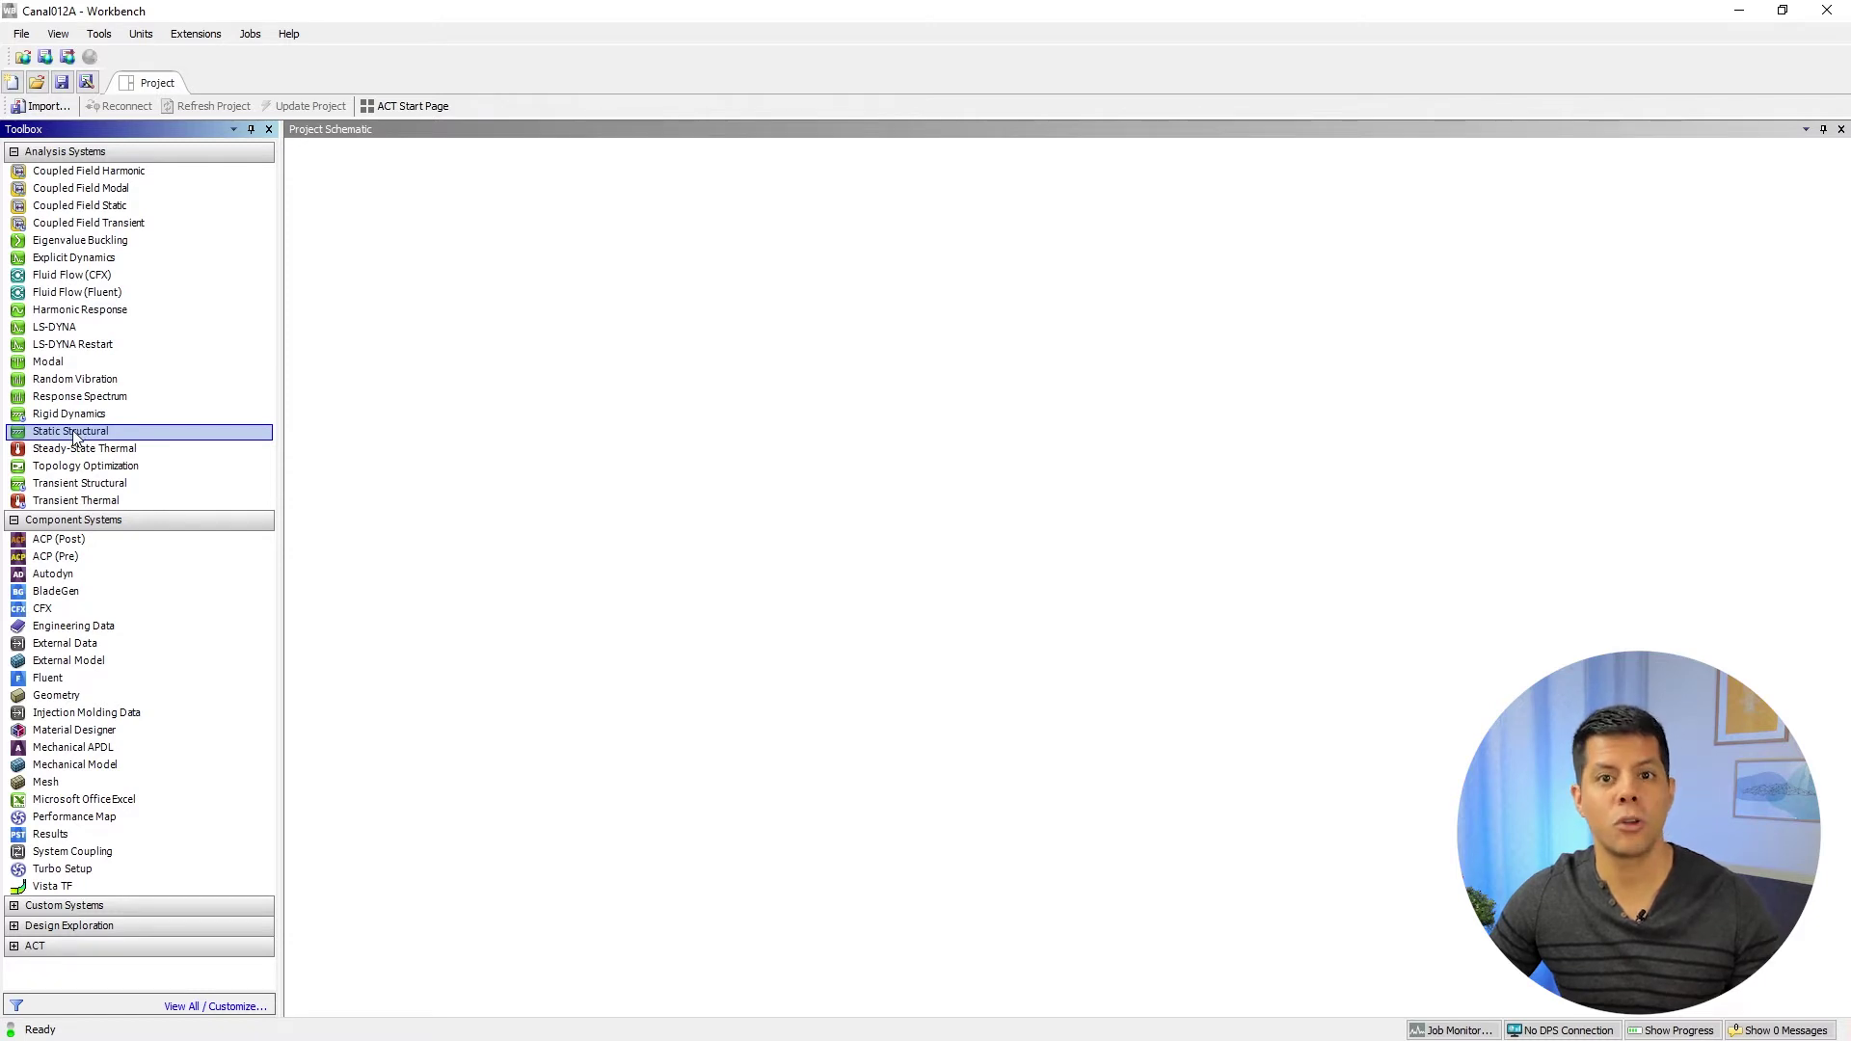
- Add a Static Structural analysis system to the project schematic
{"action": "double_click", "coordinate": [75, 434]}
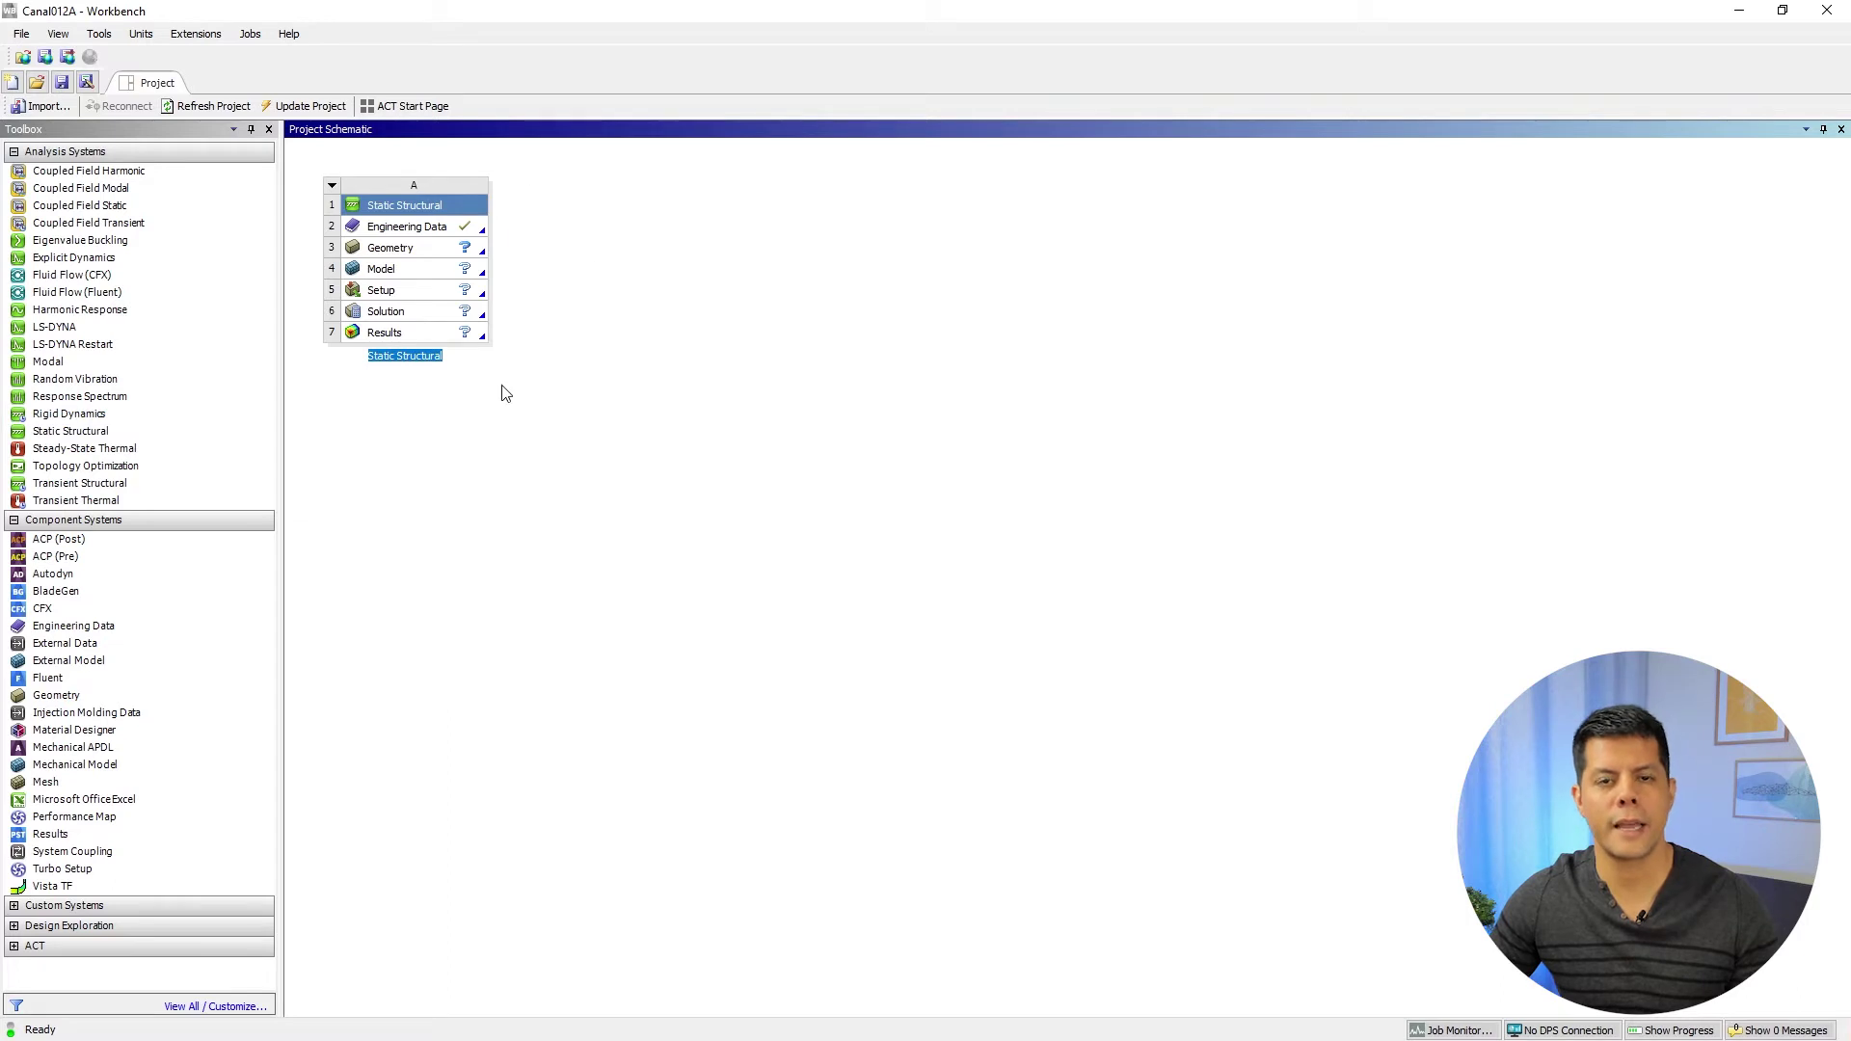
{"action": "left_click", "coordinate": [526, 470]}
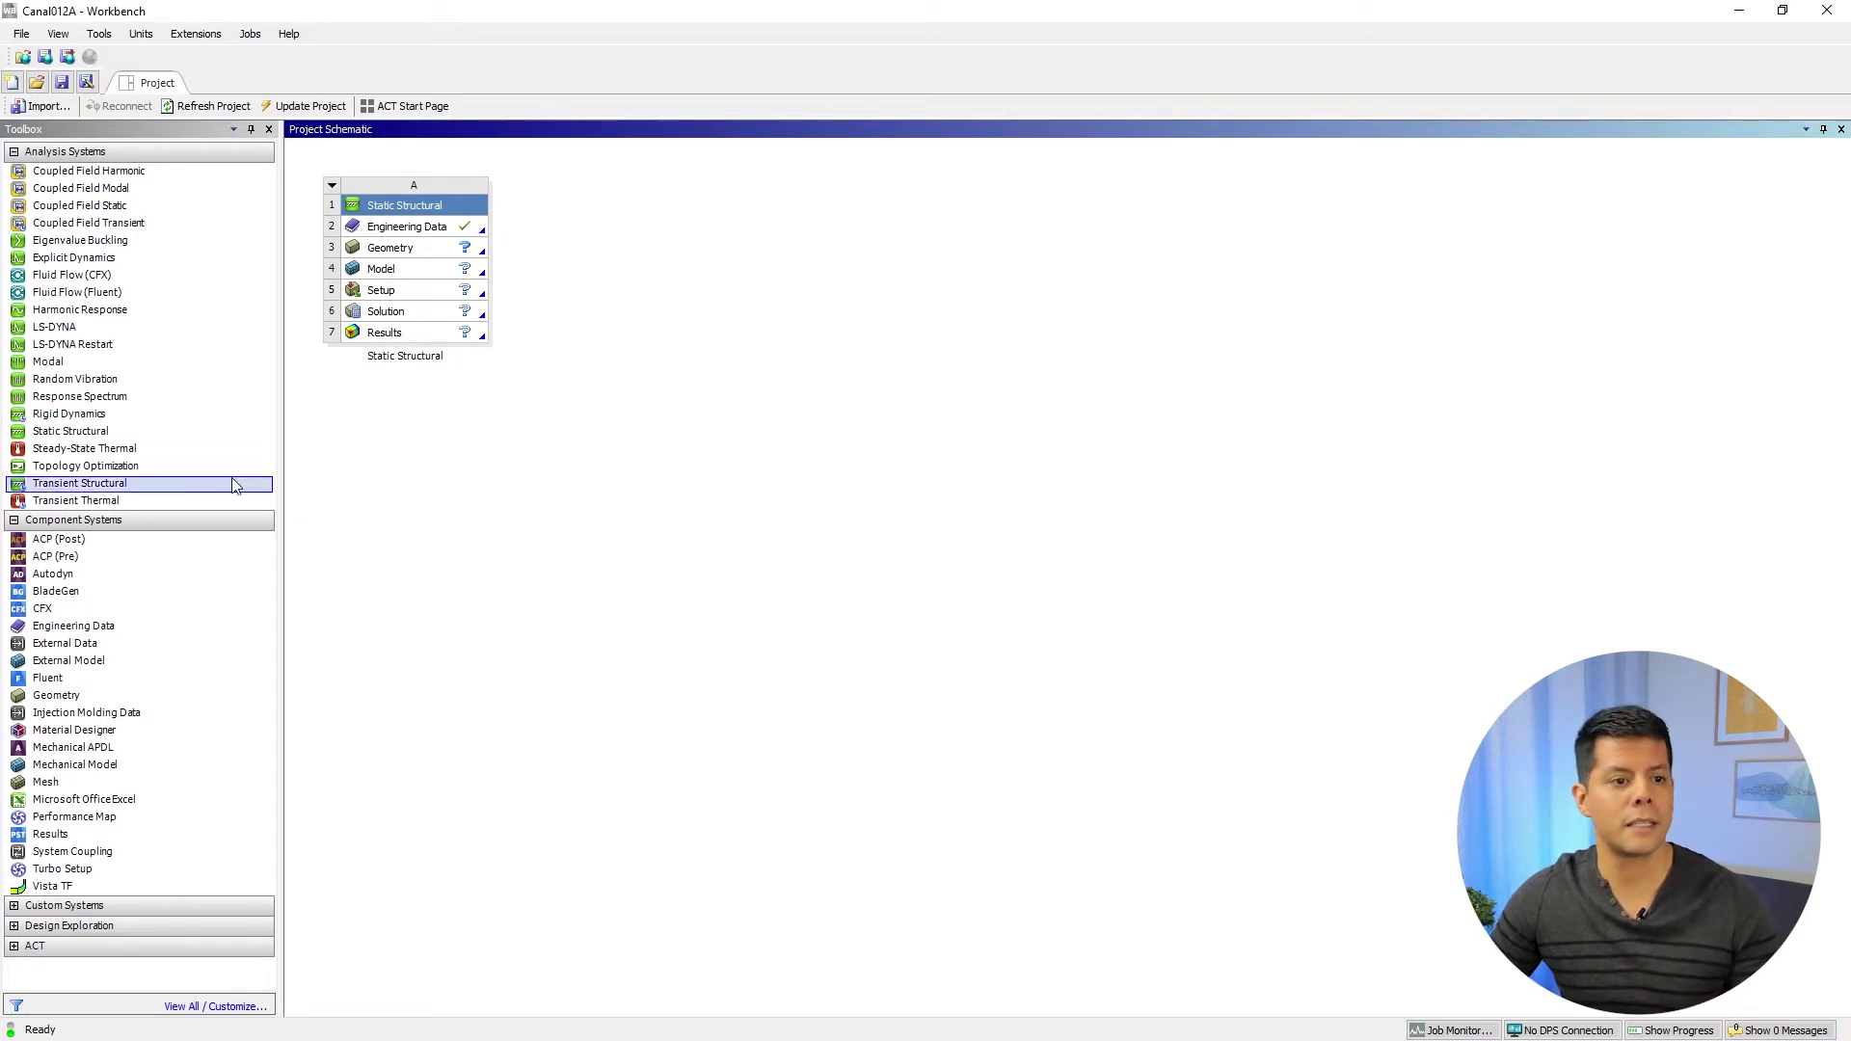
- Add a second standalone Static Structural system below the first one and delete it again
{"action": "left_click_drag", "start_coordinate": [77, 434], "coordinate": [449, 388]}
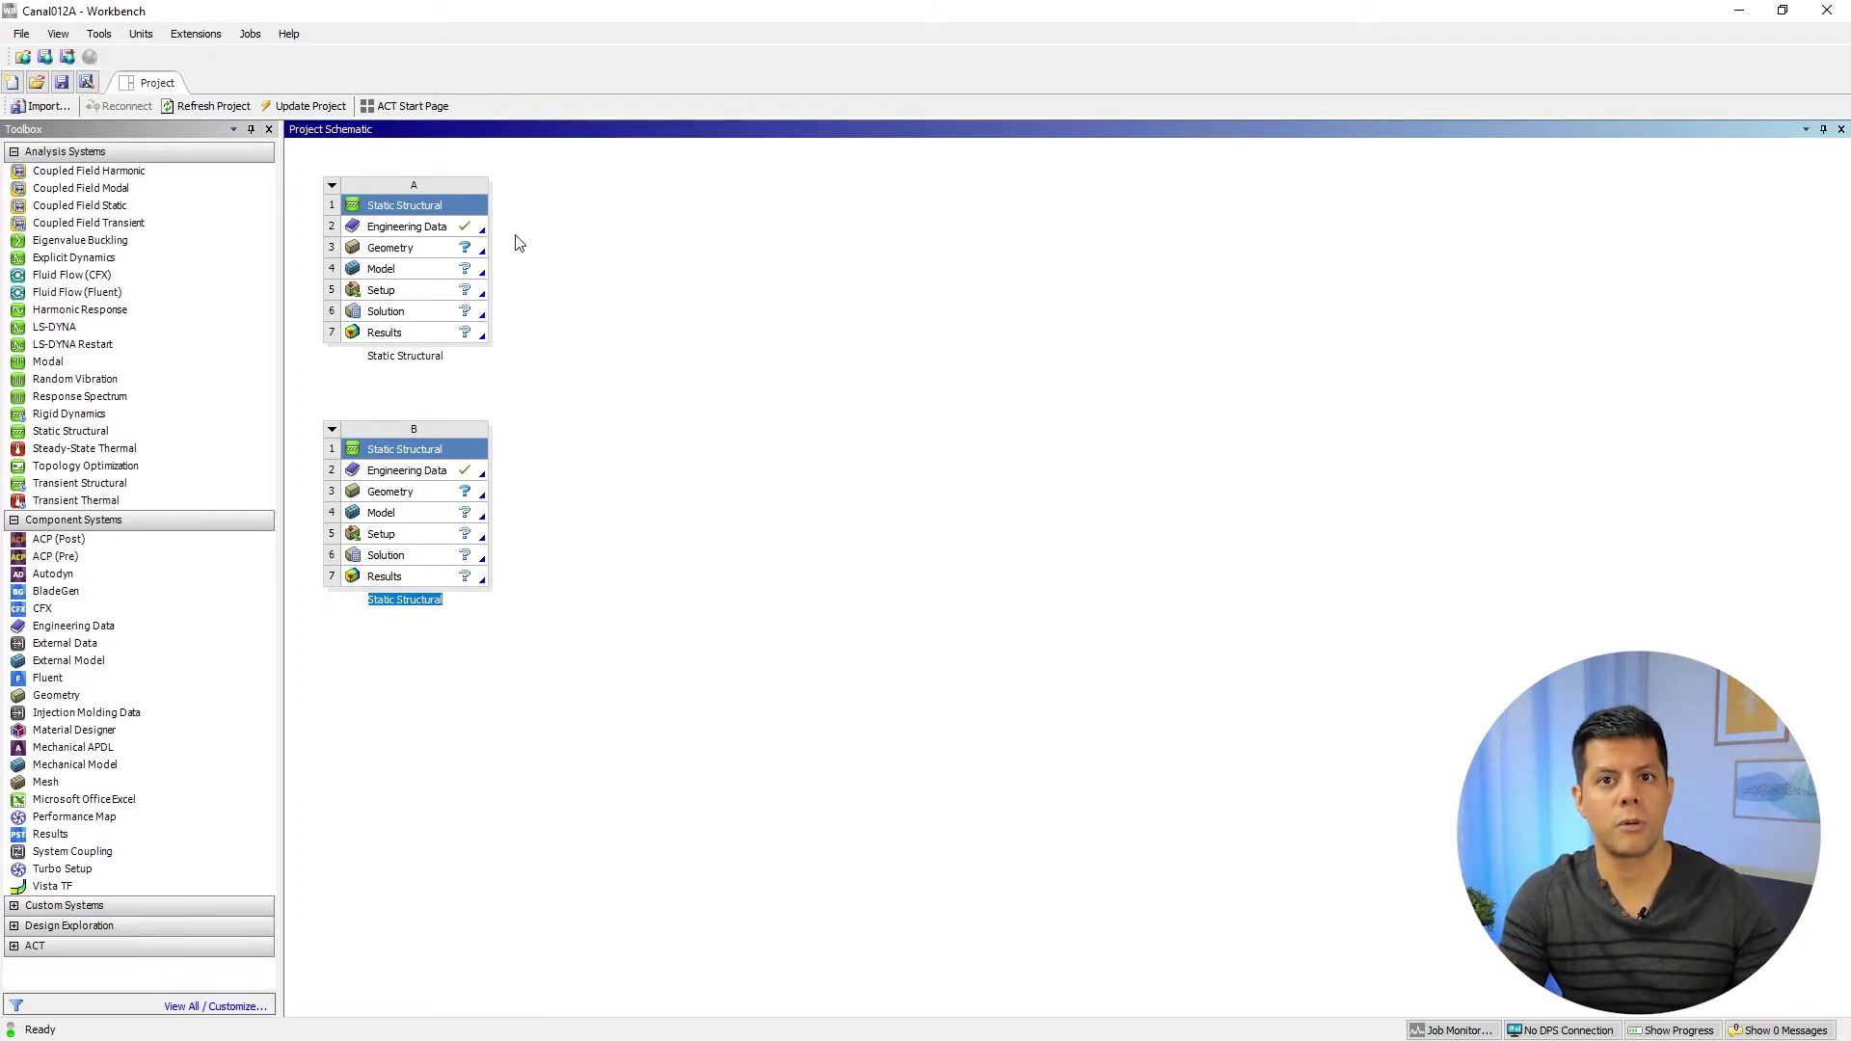
{"action": "left_click", "coordinate": [663, 381]}
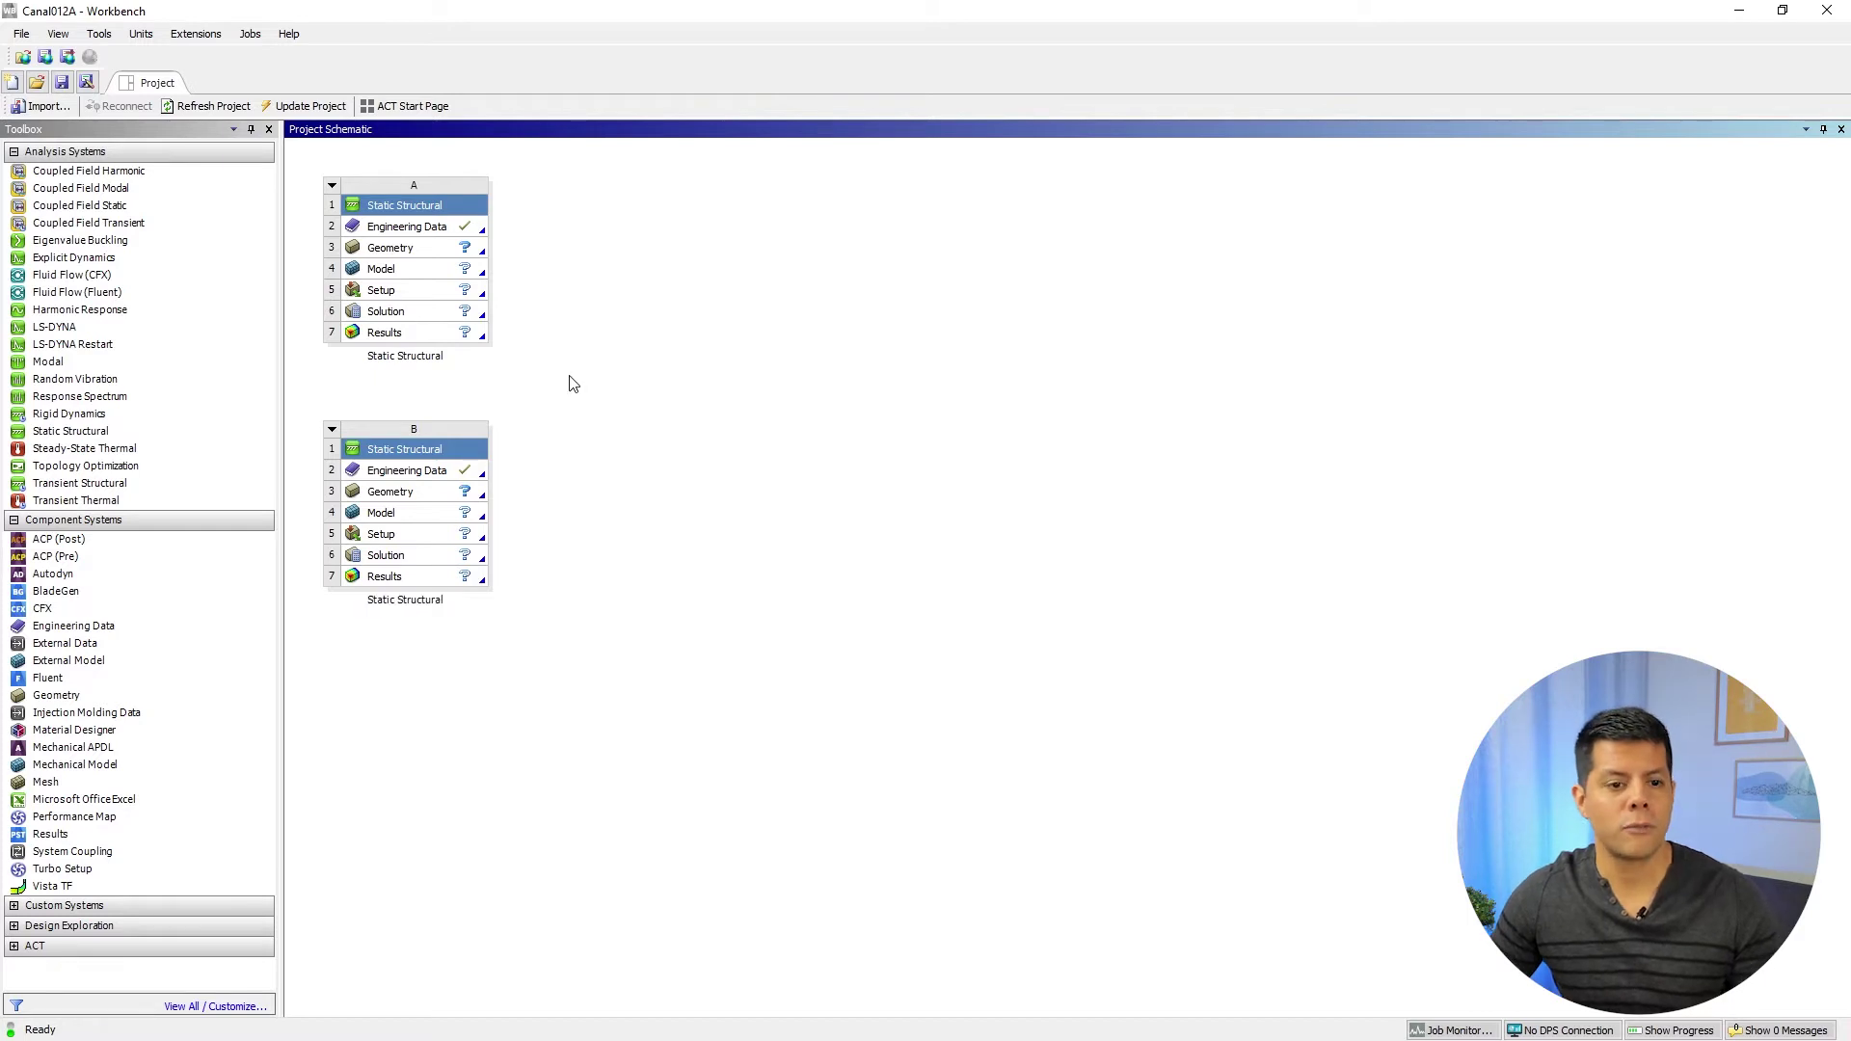
{"action": "left_click_drag", "start_coordinate": [570, 380], "coordinate": [331, 571]}
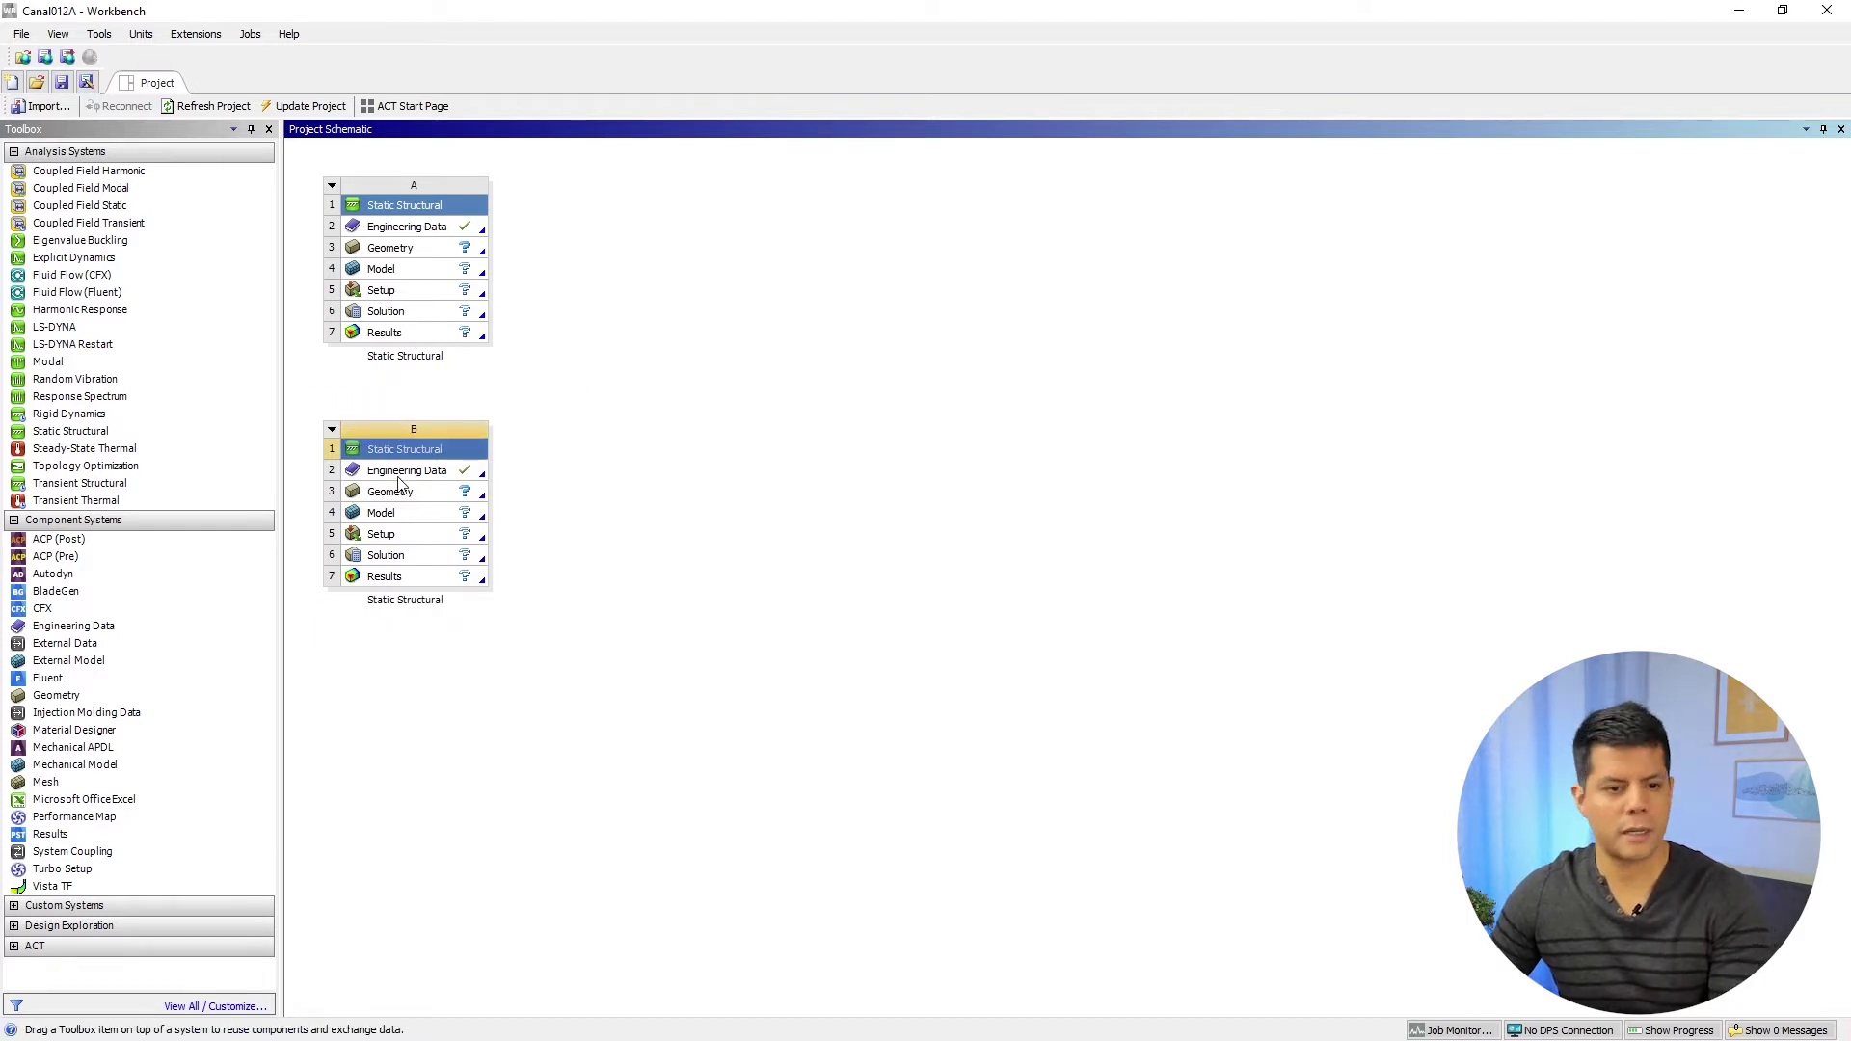
{"action": "key", "text": "Delete"}
{"action": "left_click", "coordinate": [954, 563]}
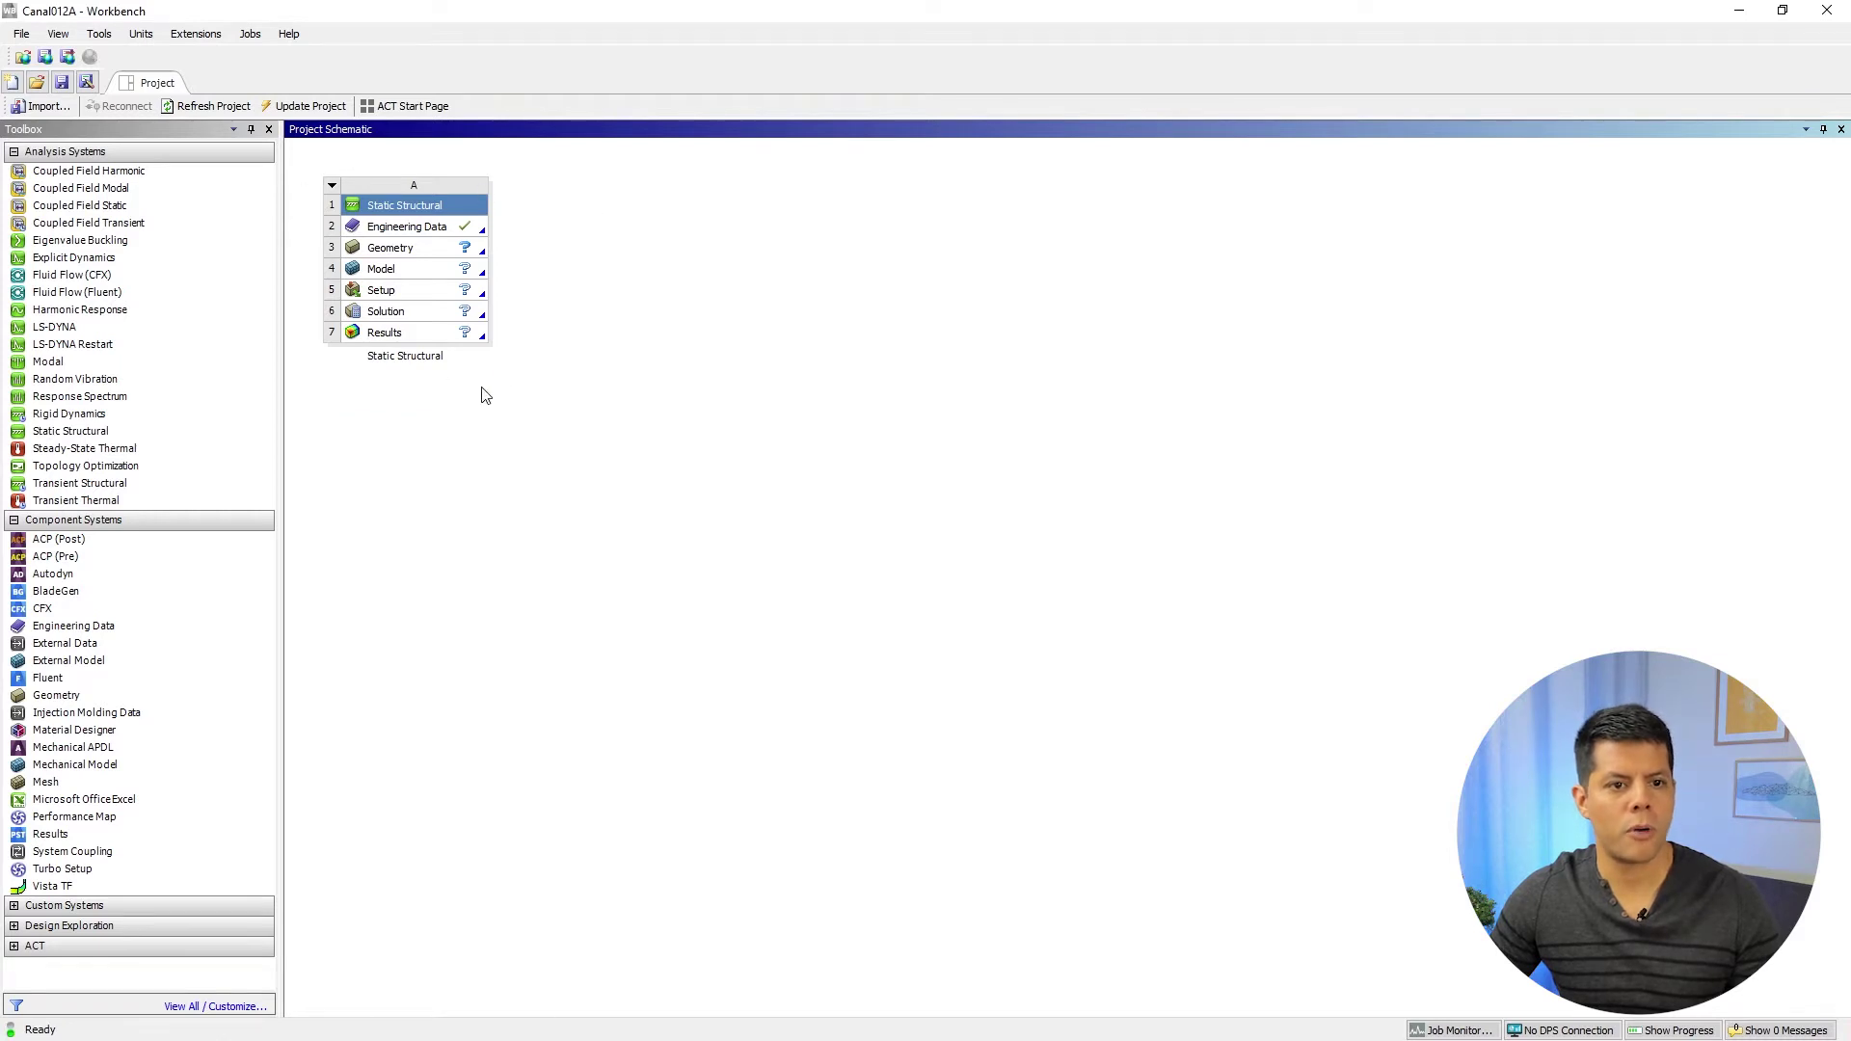
- Open the Engineering Data of the Static Structural system and widen the material outline and properties area
{"action": "left_click", "coordinate": [419, 229]}
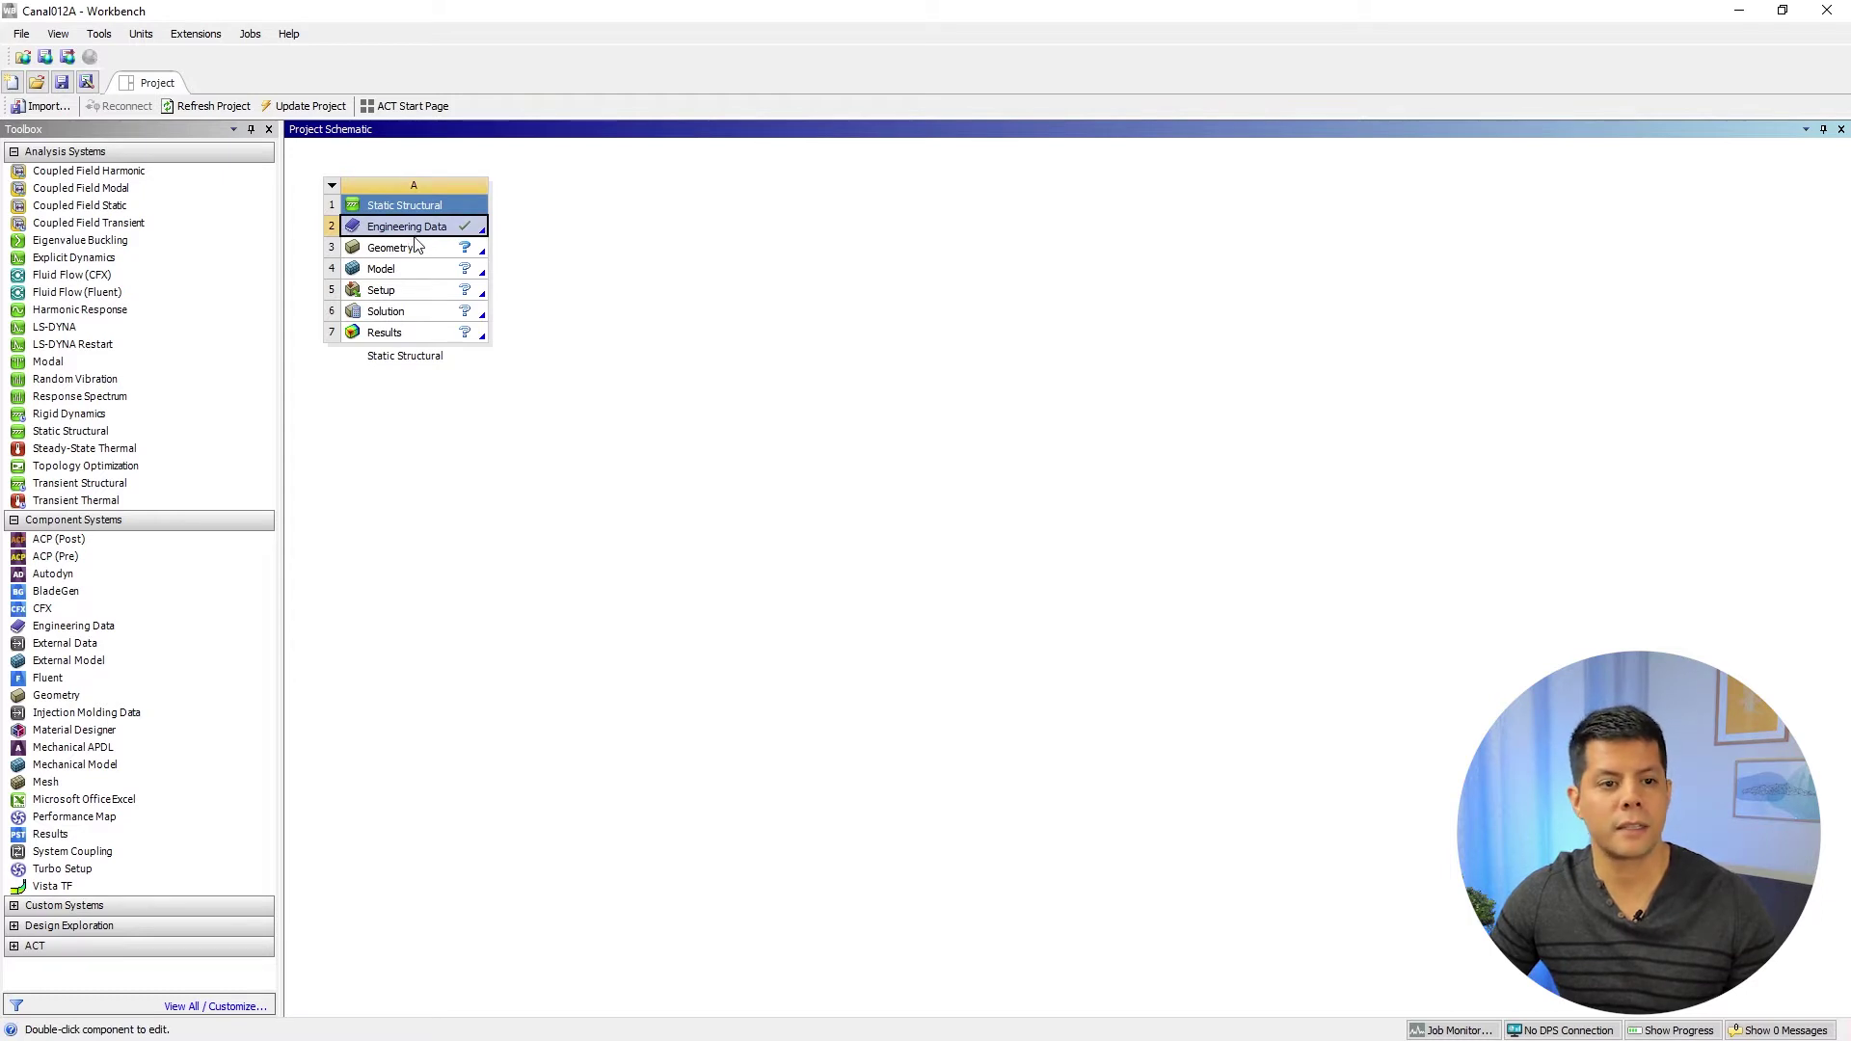
{"action": "double_click", "coordinate": [423, 226]}
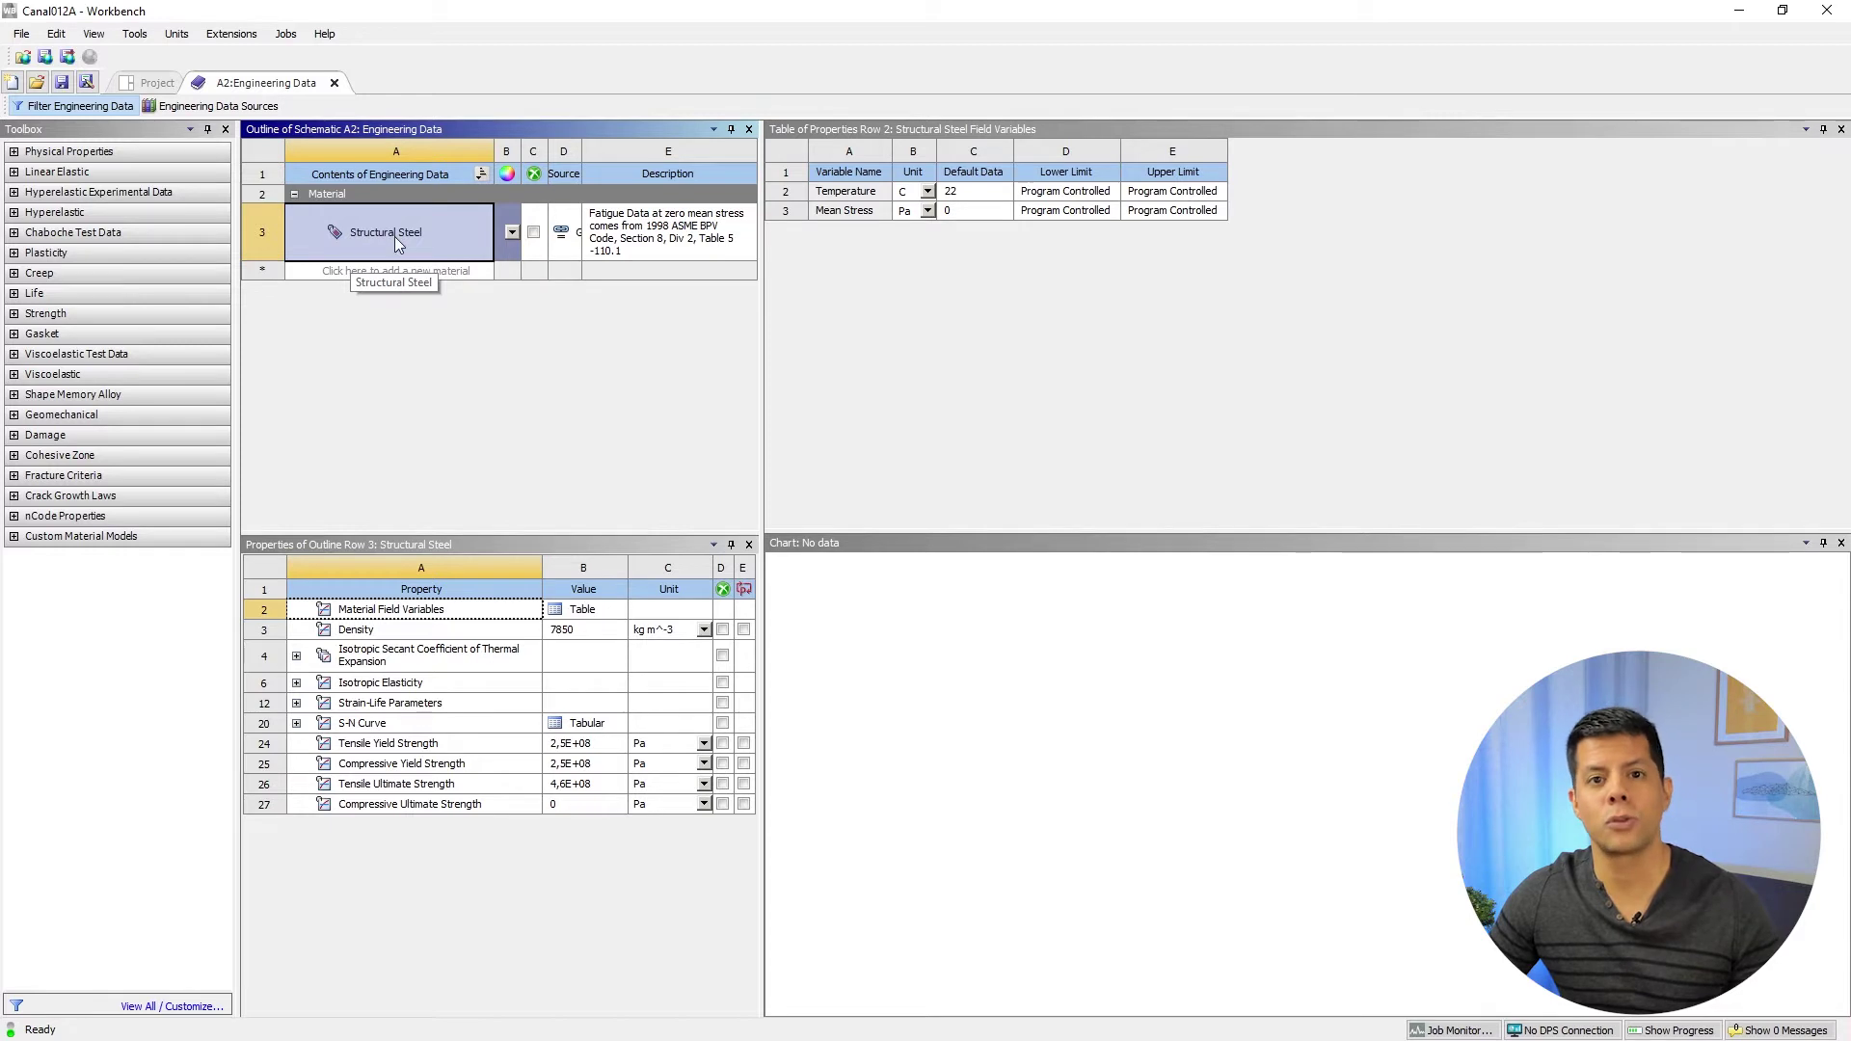
{"action": "left_click_drag", "start_coordinate": [764, 326], "coordinate": [980, 318]}
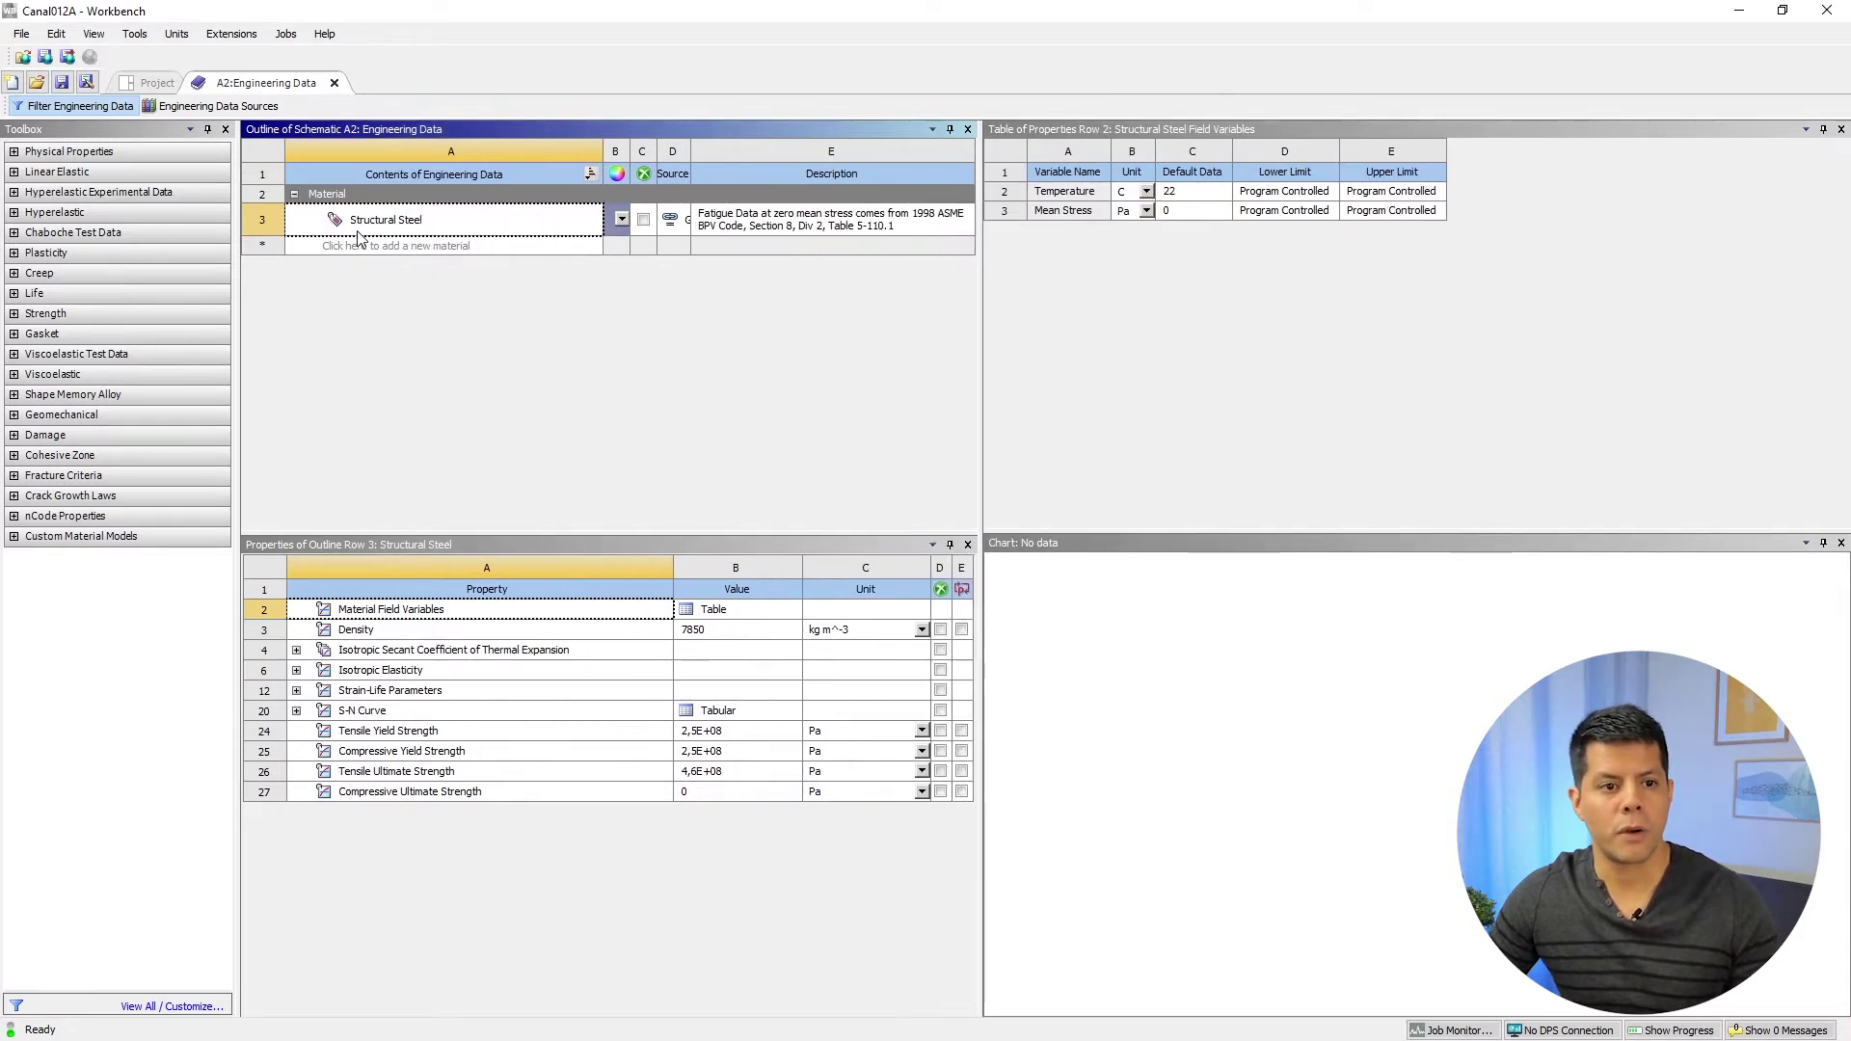
- Examine the Structural Steel material's density and its isotropic elasticity values, including Young's Modulus and Poisson's Ratio
{"action": "double_click", "coordinate": [391, 221]}
{"action": "key", "text": "Escape"}
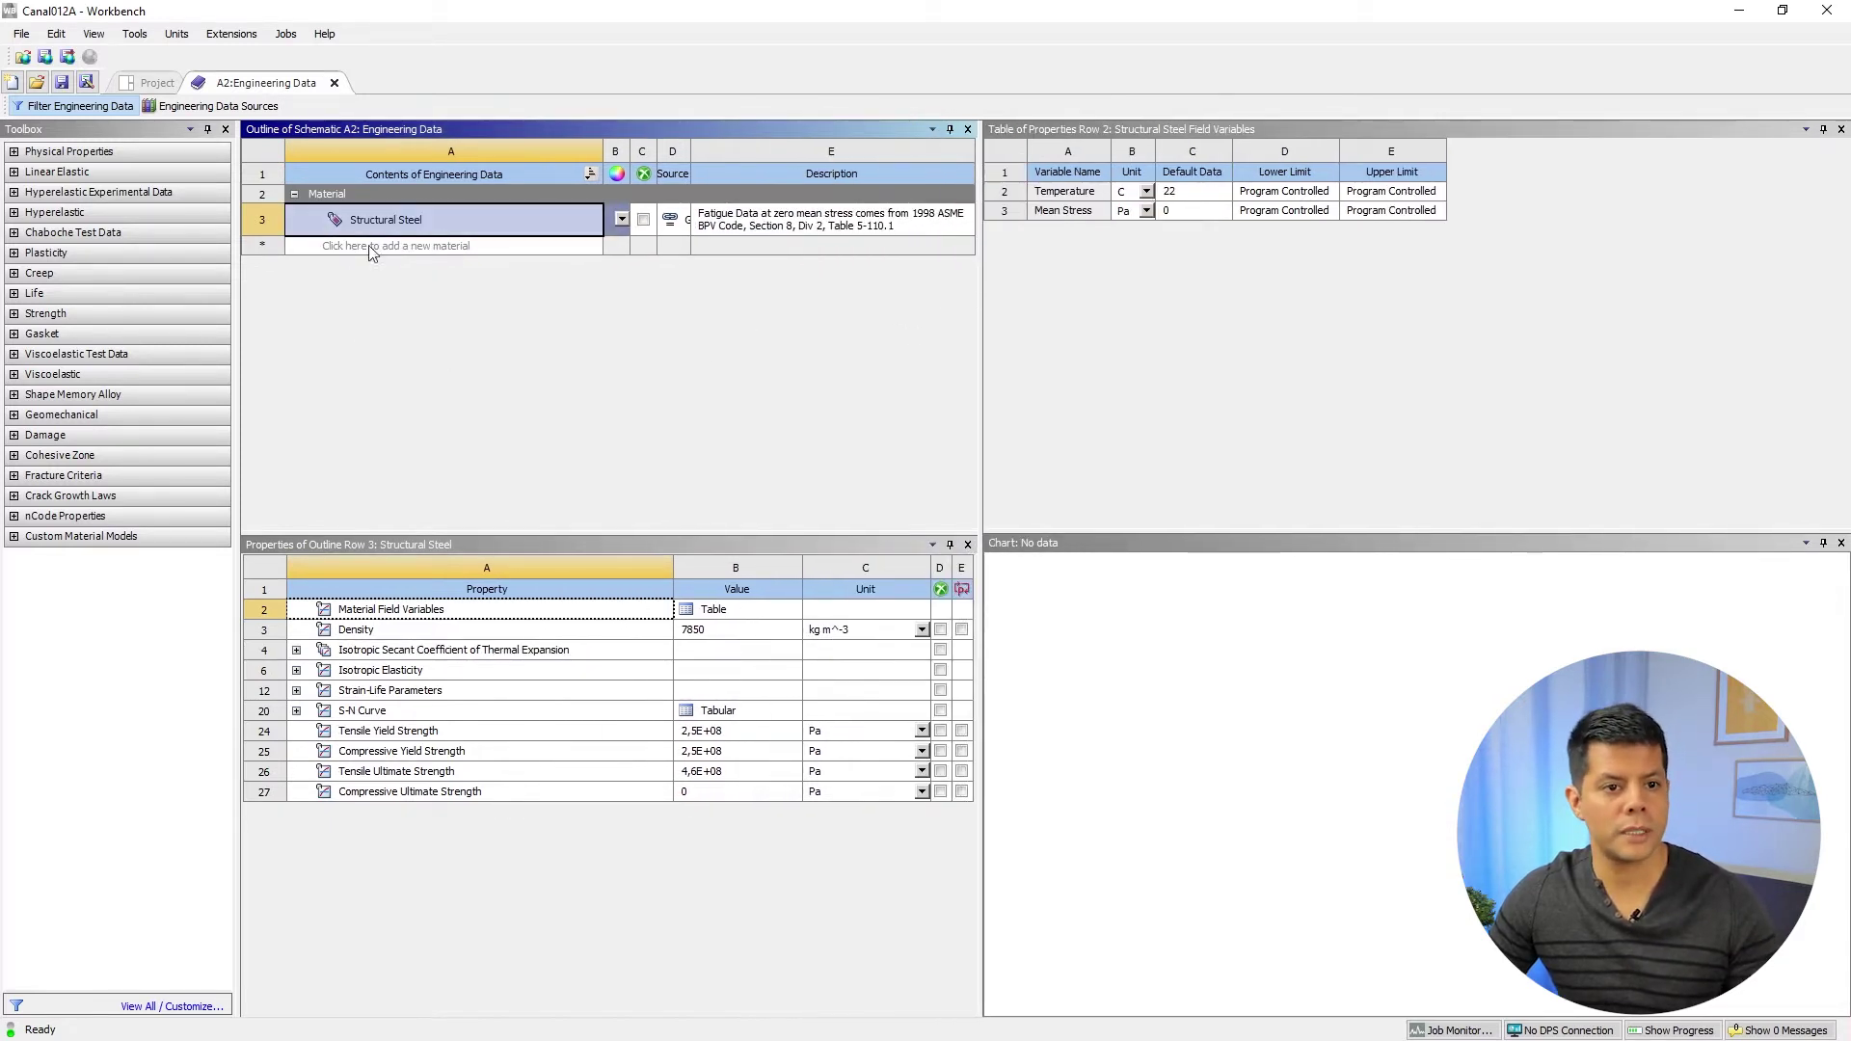
{"action": "left_click", "coordinate": [465, 631]}
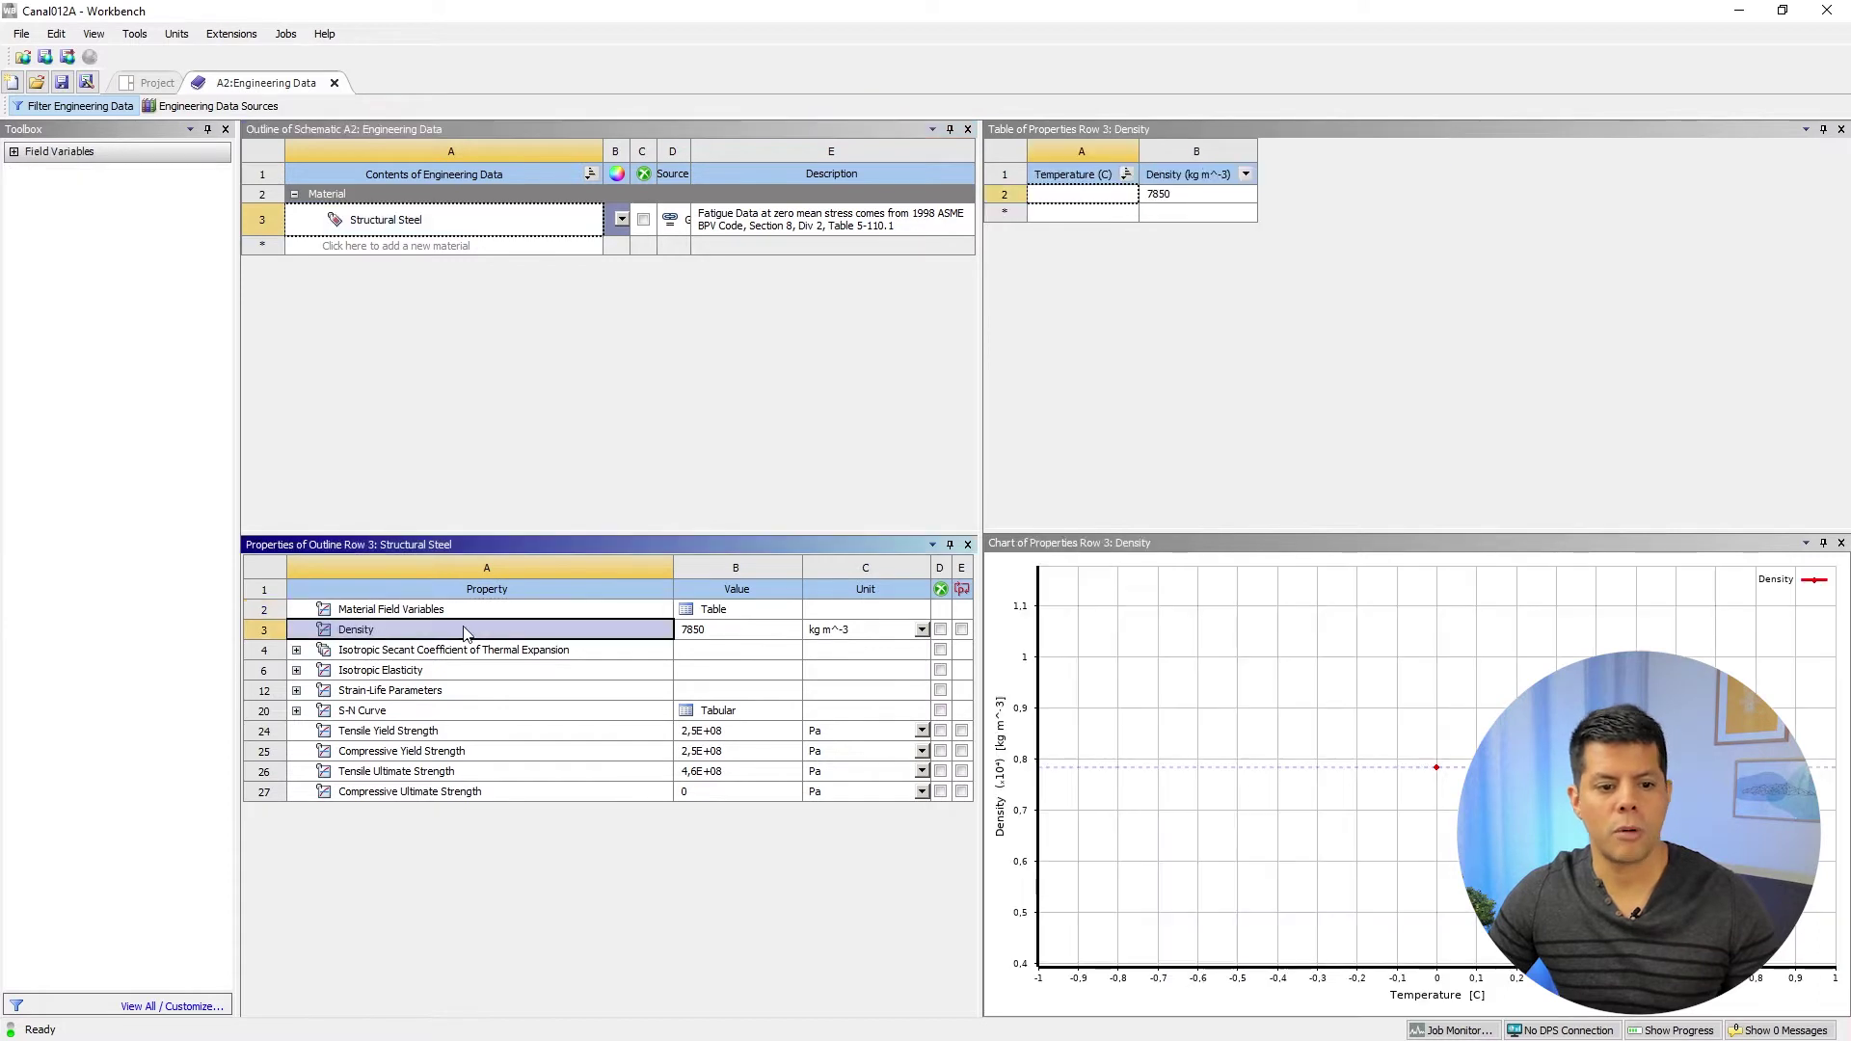
{"action": "left_click", "coordinate": [718, 633]}
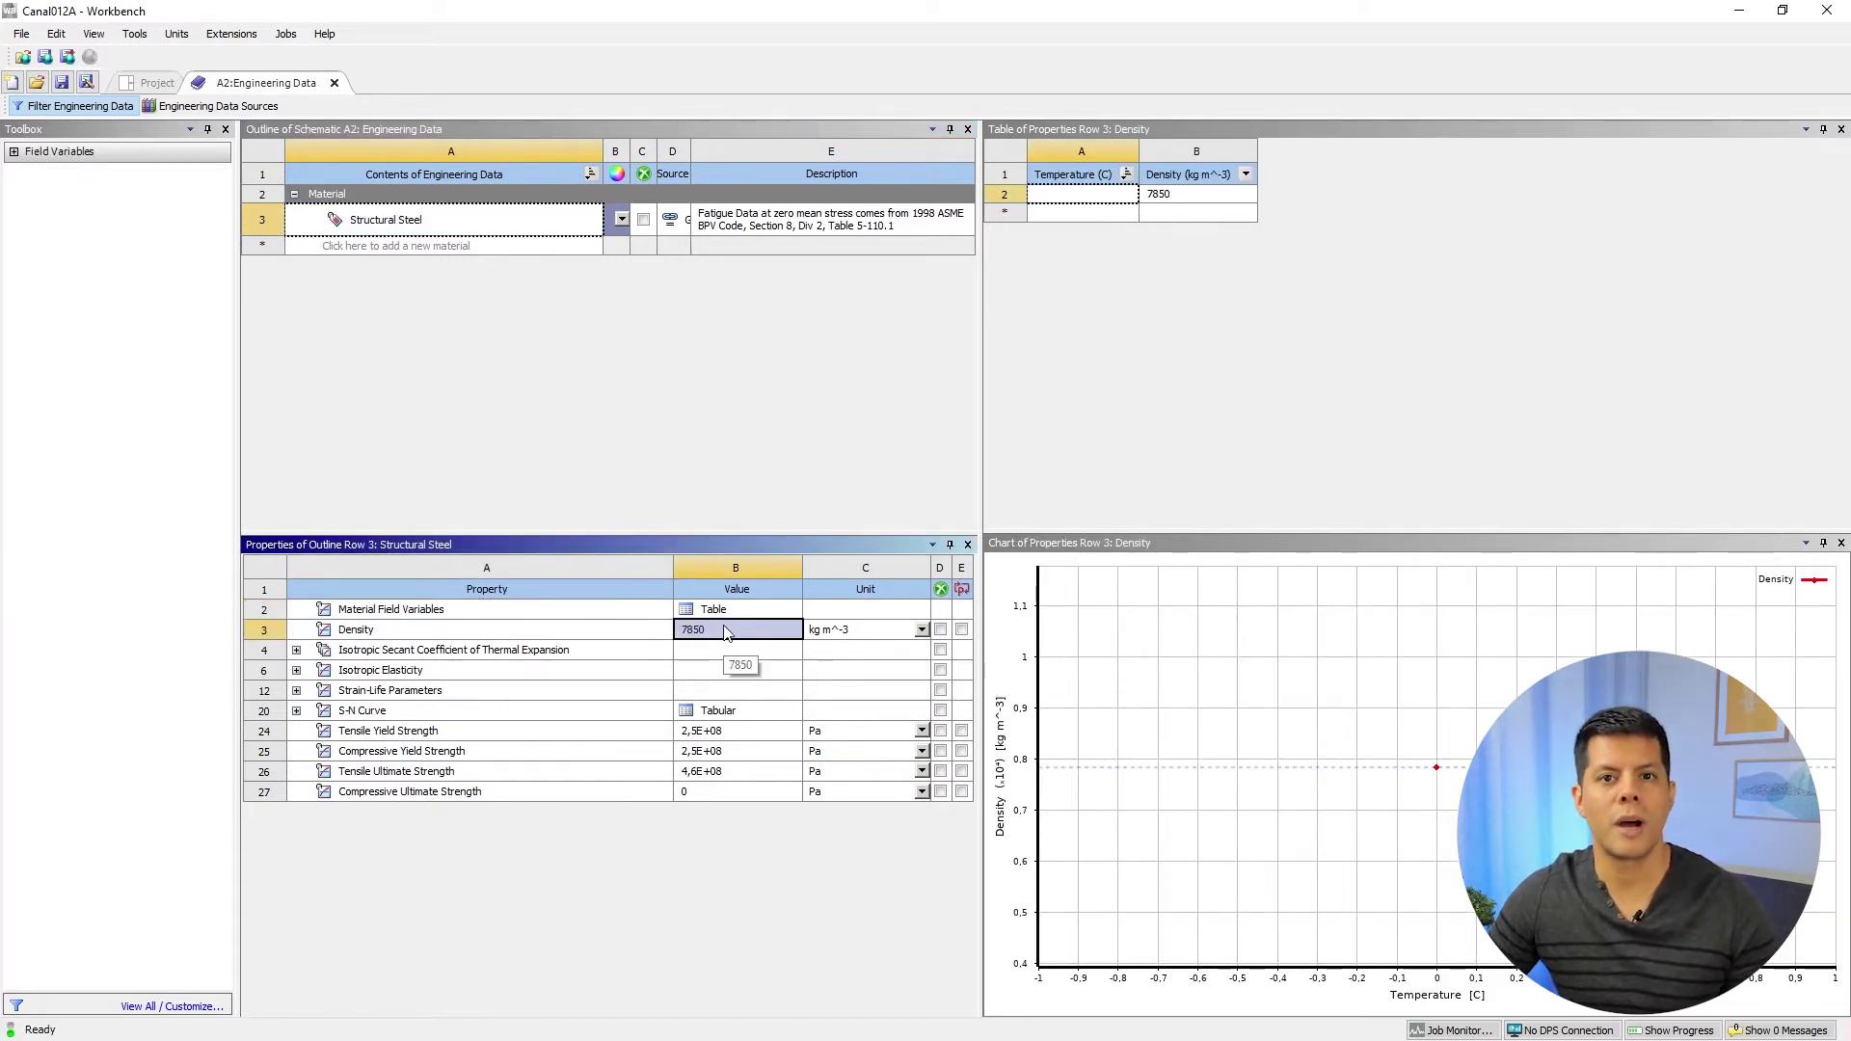
{"action": "left_click", "coordinate": [697, 419]}
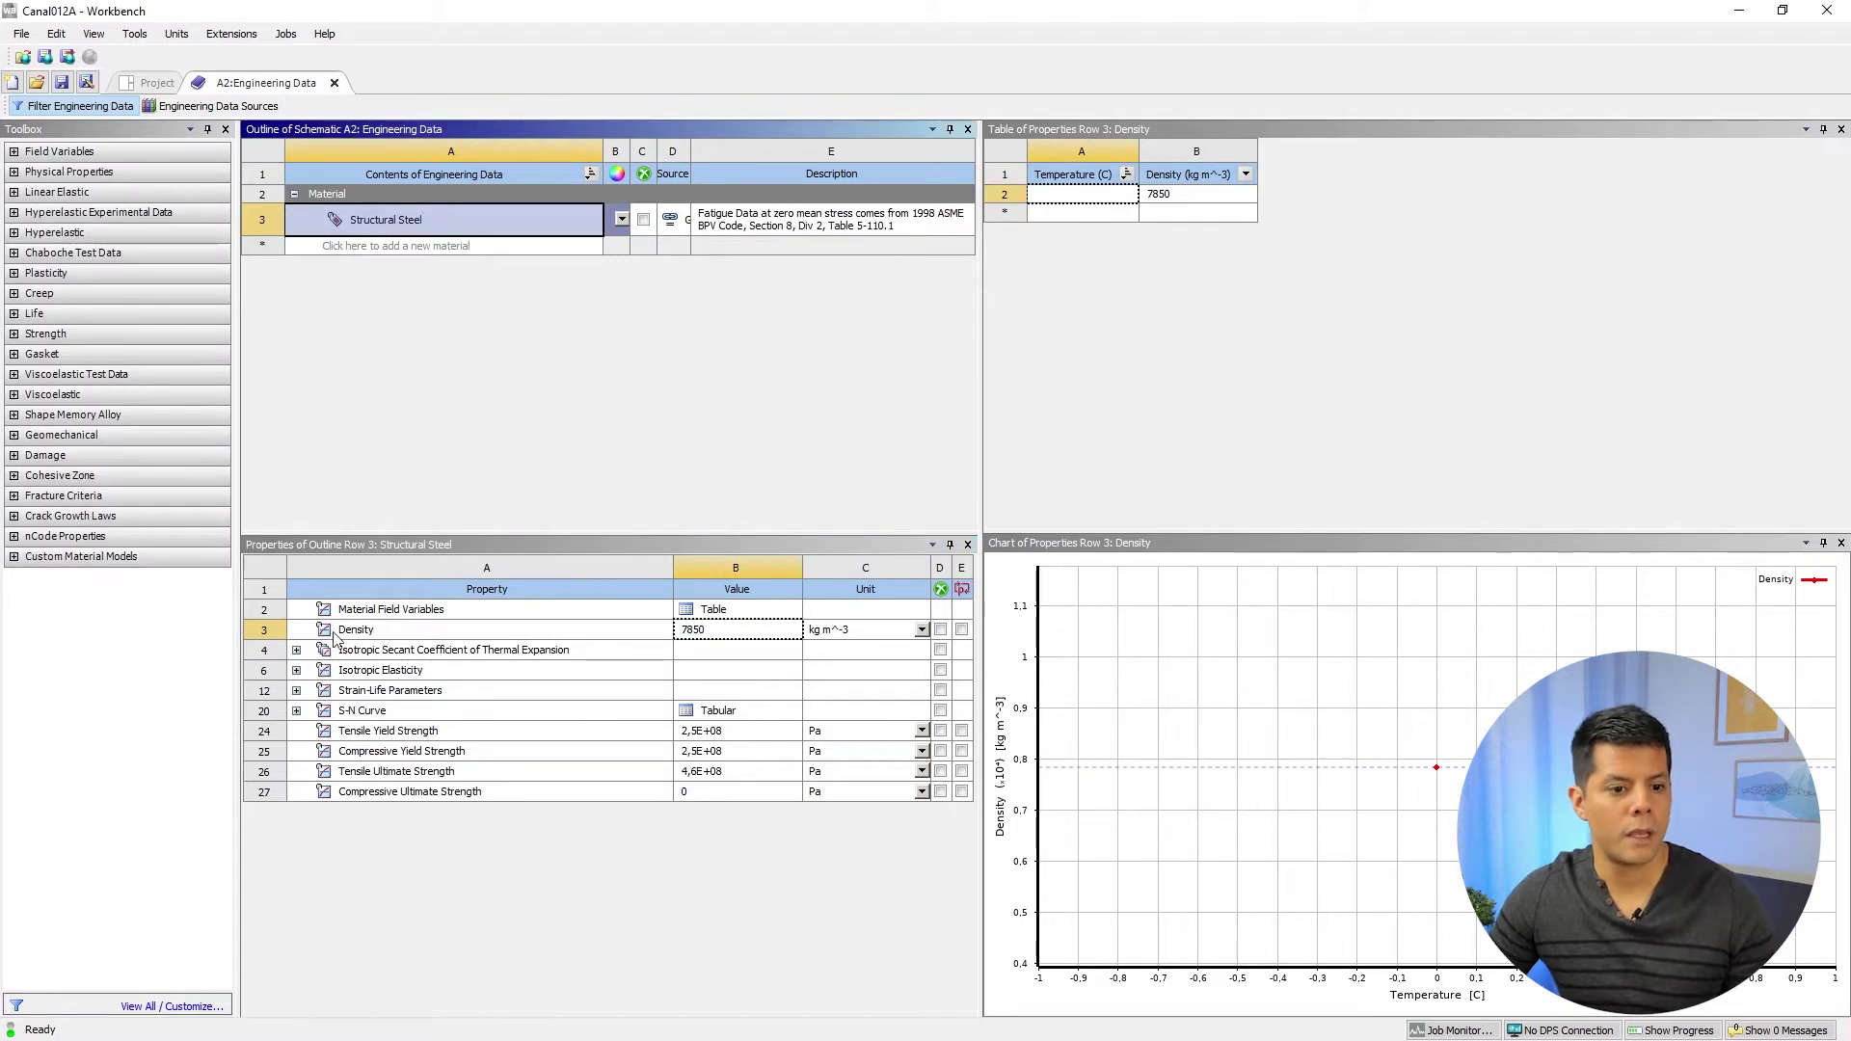
{"action": "left_click", "coordinate": [297, 671]}
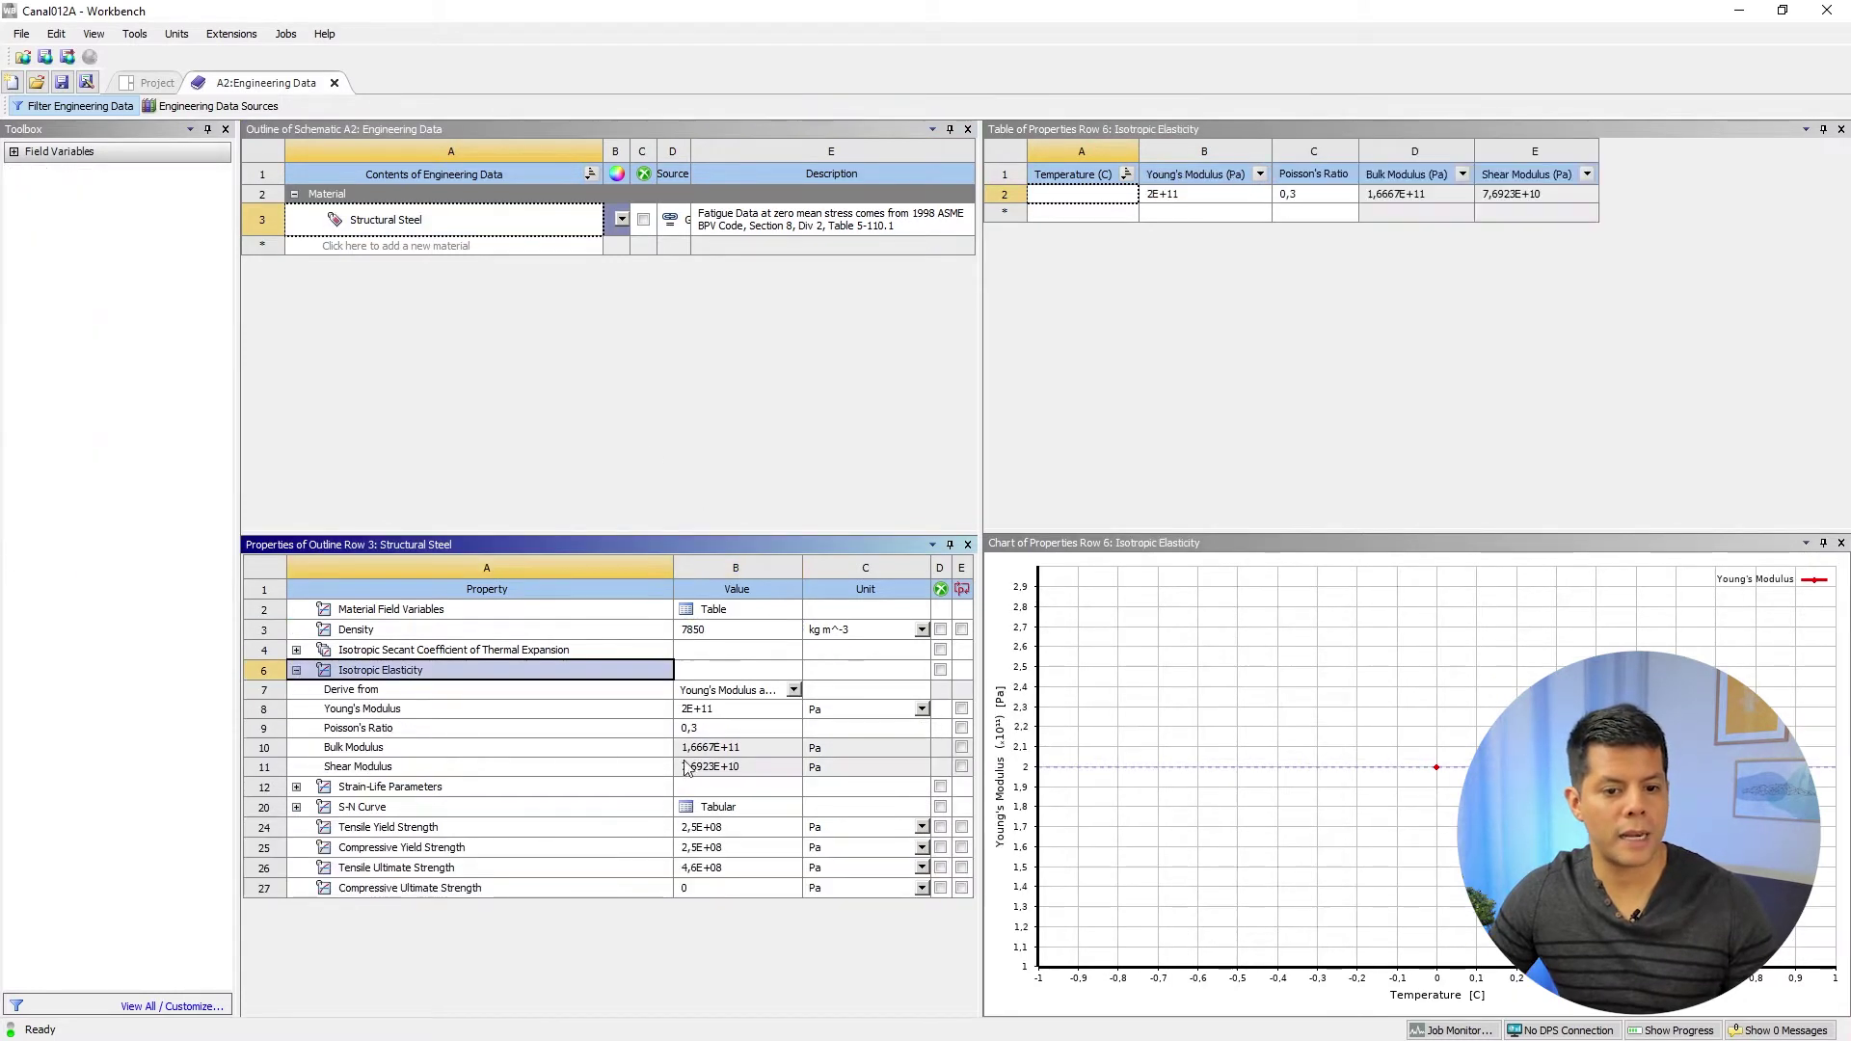
{"action": "left_click", "coordinate": [458, 728]}
{"action": "left_click", "coordinate": [399, 712]}
{"action": "left_click", "coordinate": [422, 723]}
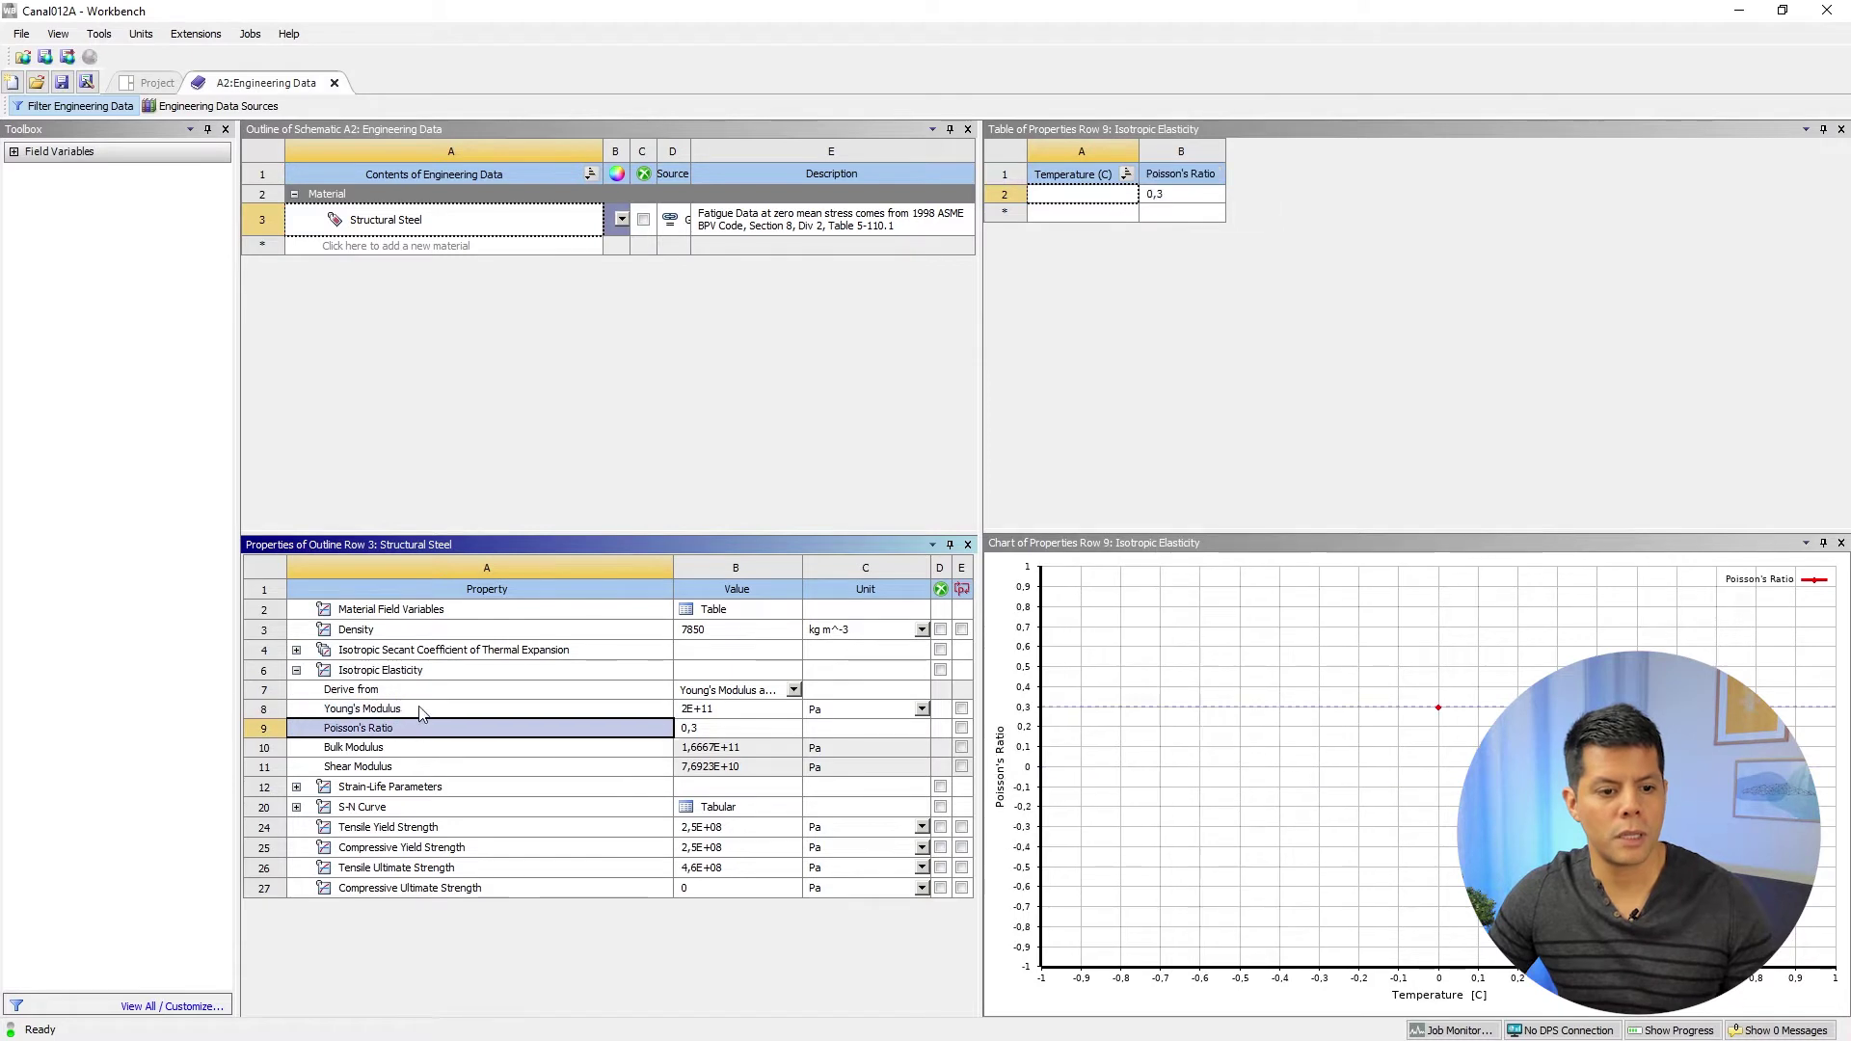
{"action": "left_click", "coordinate": [421, 711]}
{"action": "left_click", "coordinate": [405, 730]}
{"action": "left_click", "coordinate": [297, 671]}
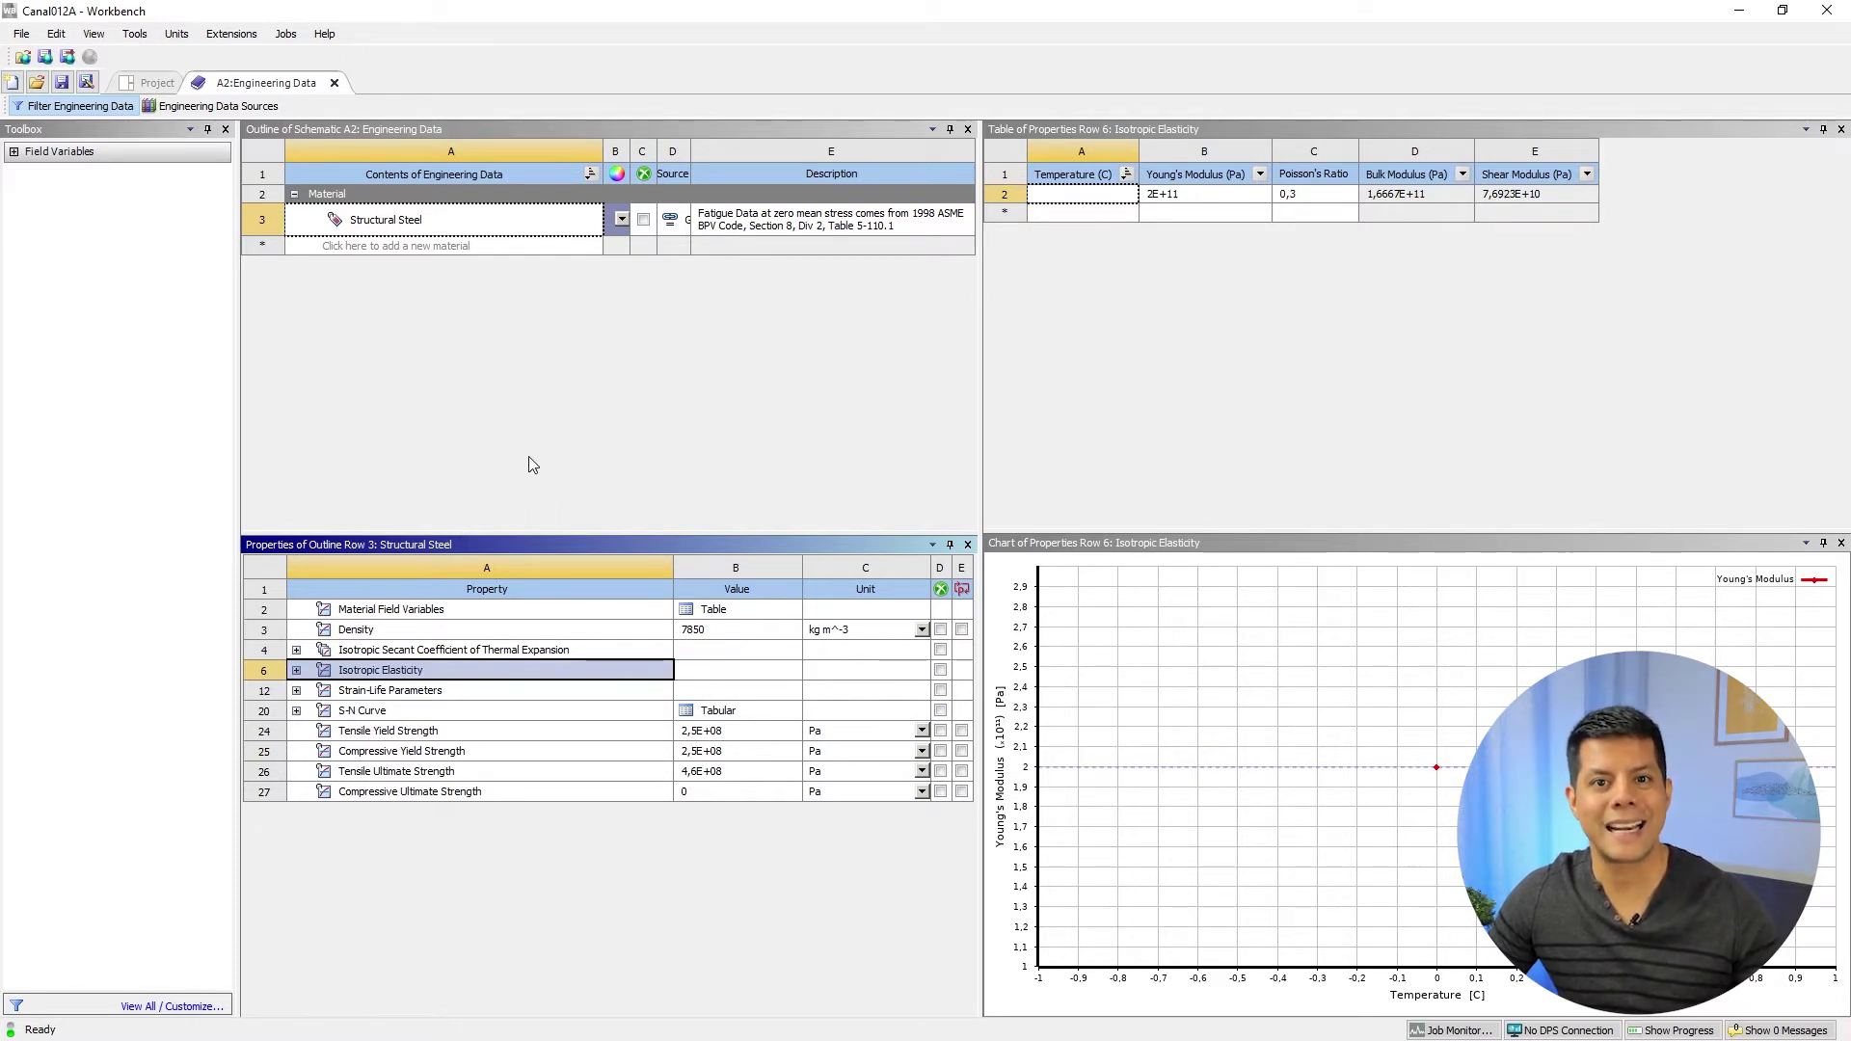
{"action": "left_click", "coordinate": [539, 422]}
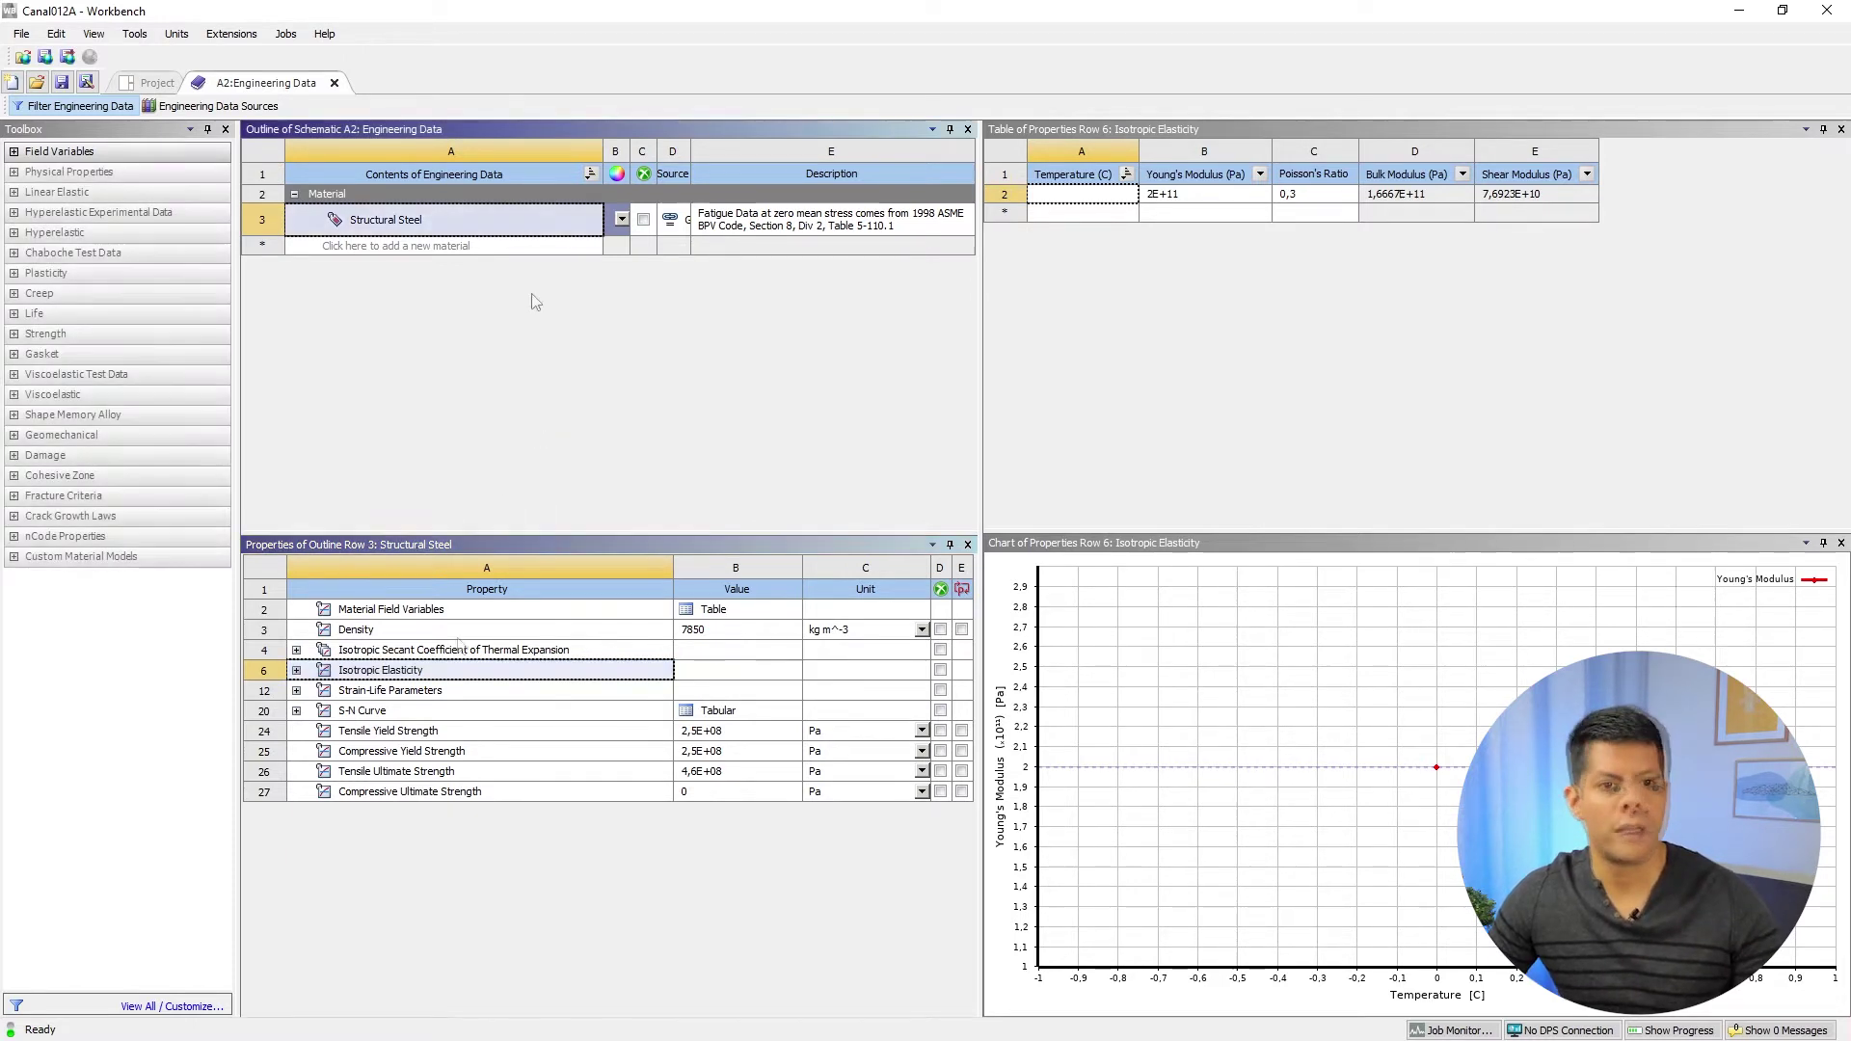
- Add a new material named Aluminio to the Engineering Data
{"action": "left_click", "coordinate": [479, 248]}
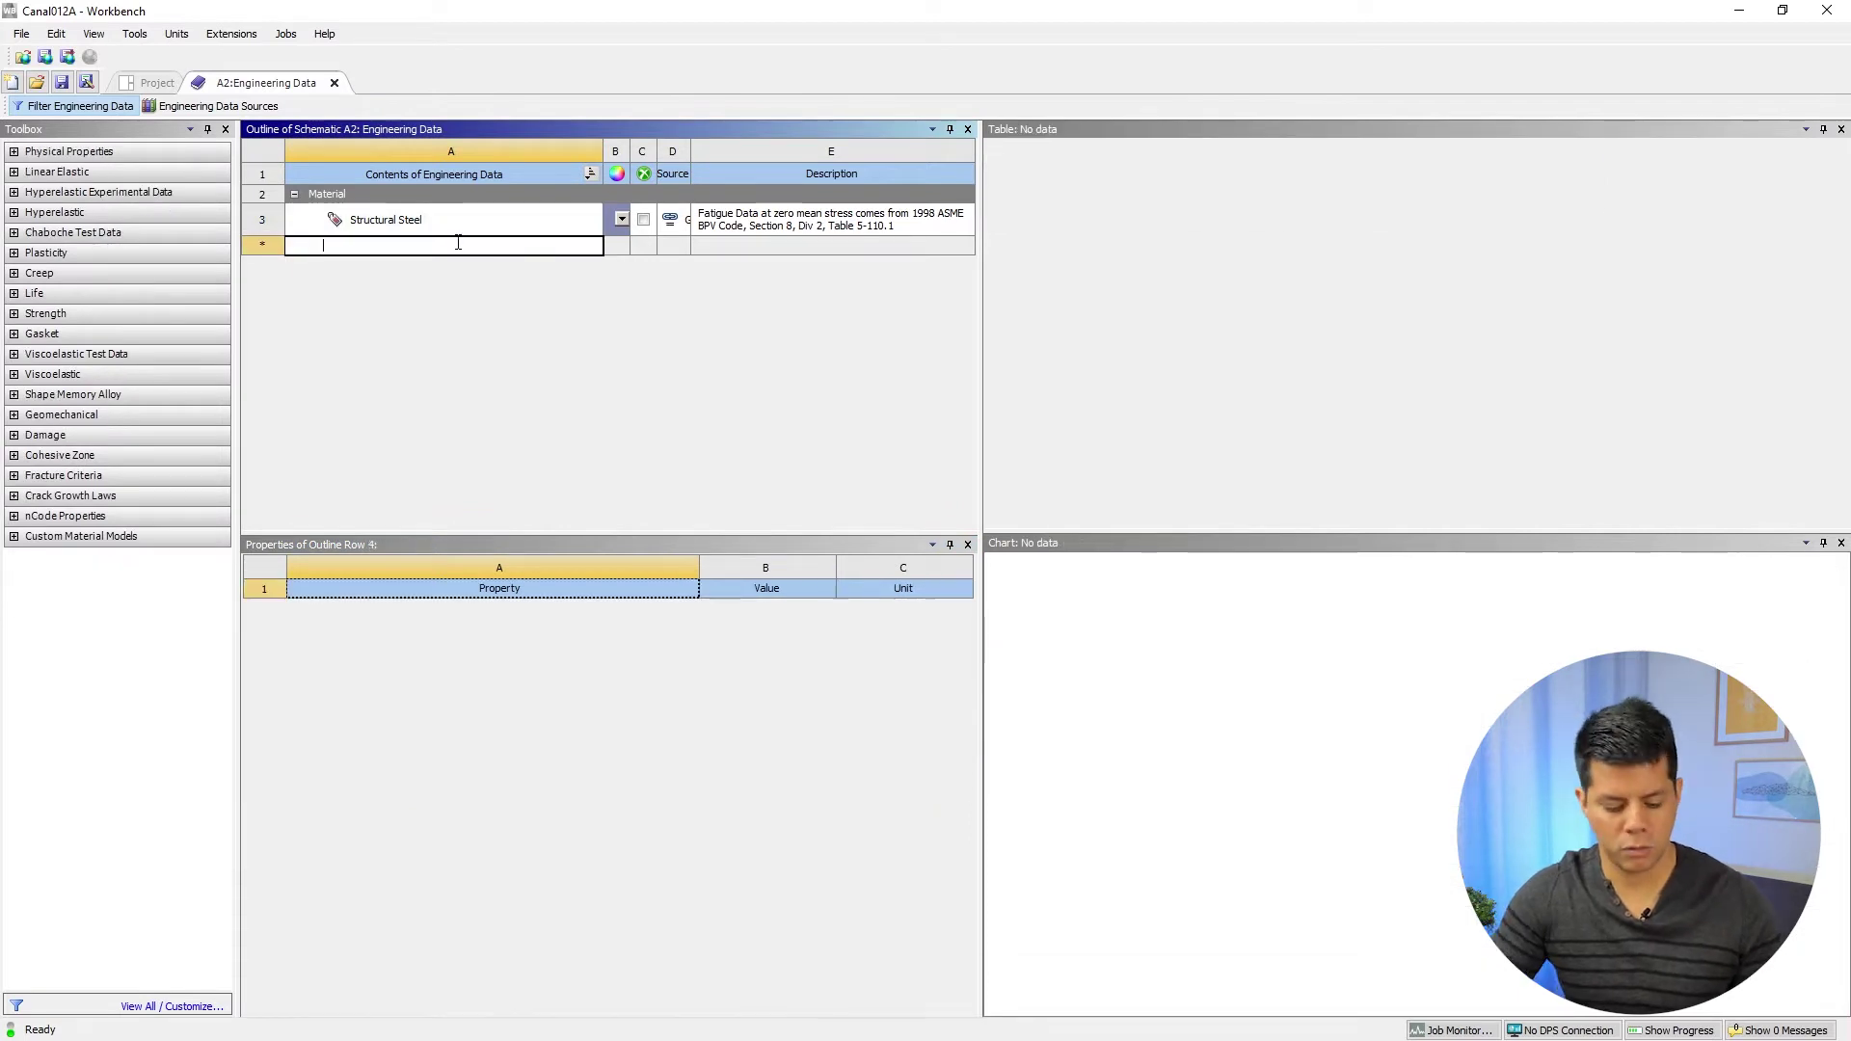
{"action": "type", "text": "Aluminio"}
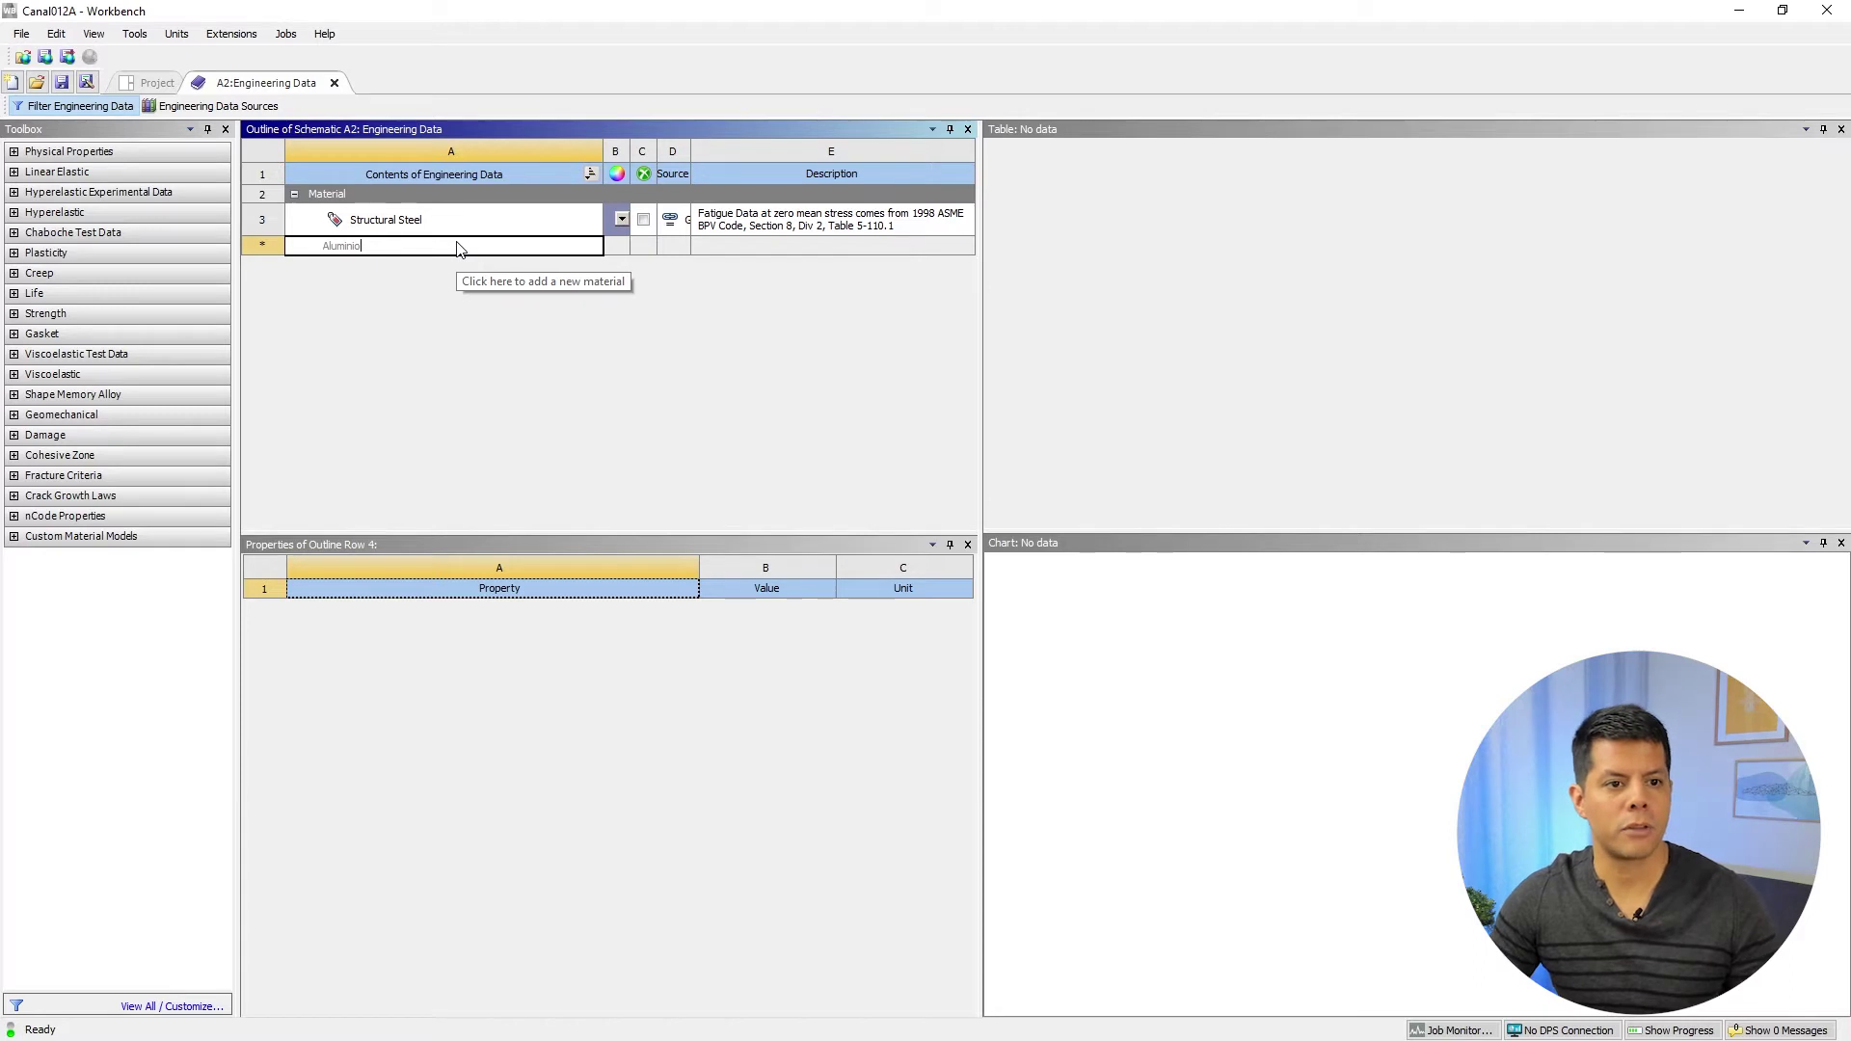
{"action": "key", "text": "Return"}
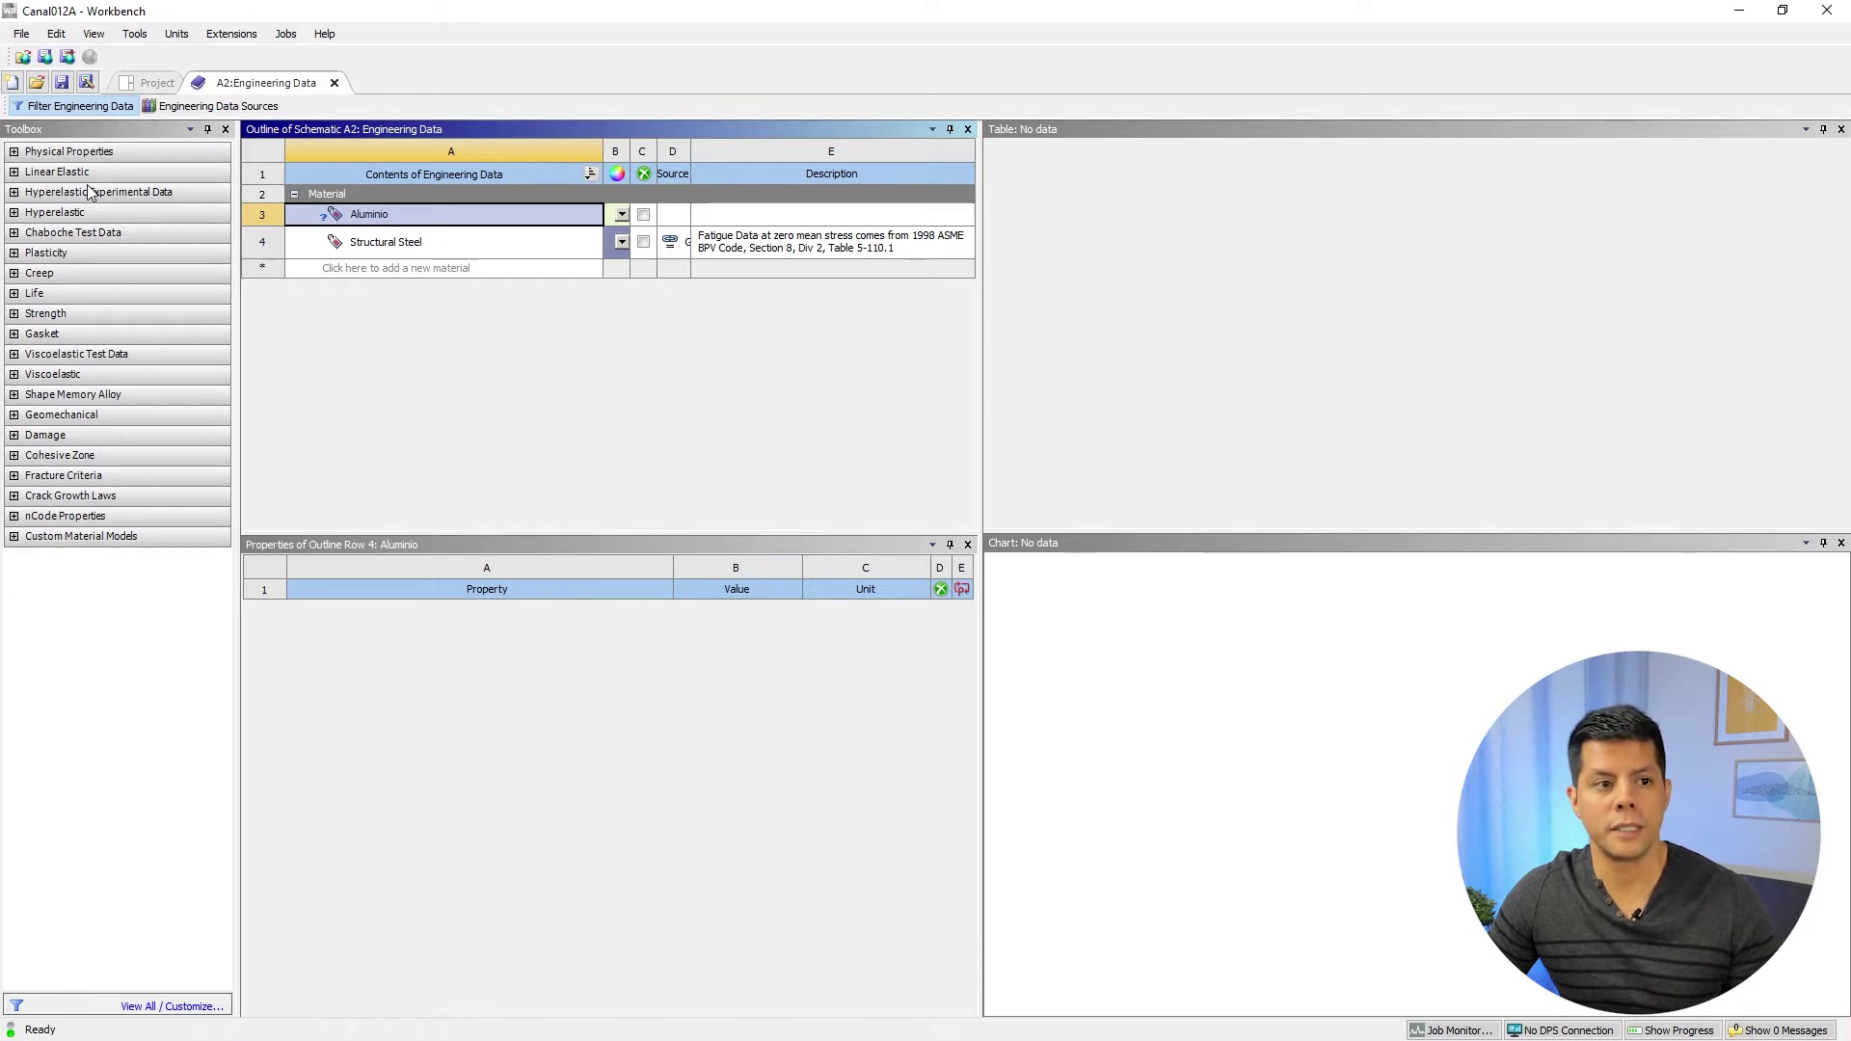
- Assign the linear elastic property Isotropic Elasticity to the Aluminio material
{"action": "left_click", "coordinate": [16, 176]}
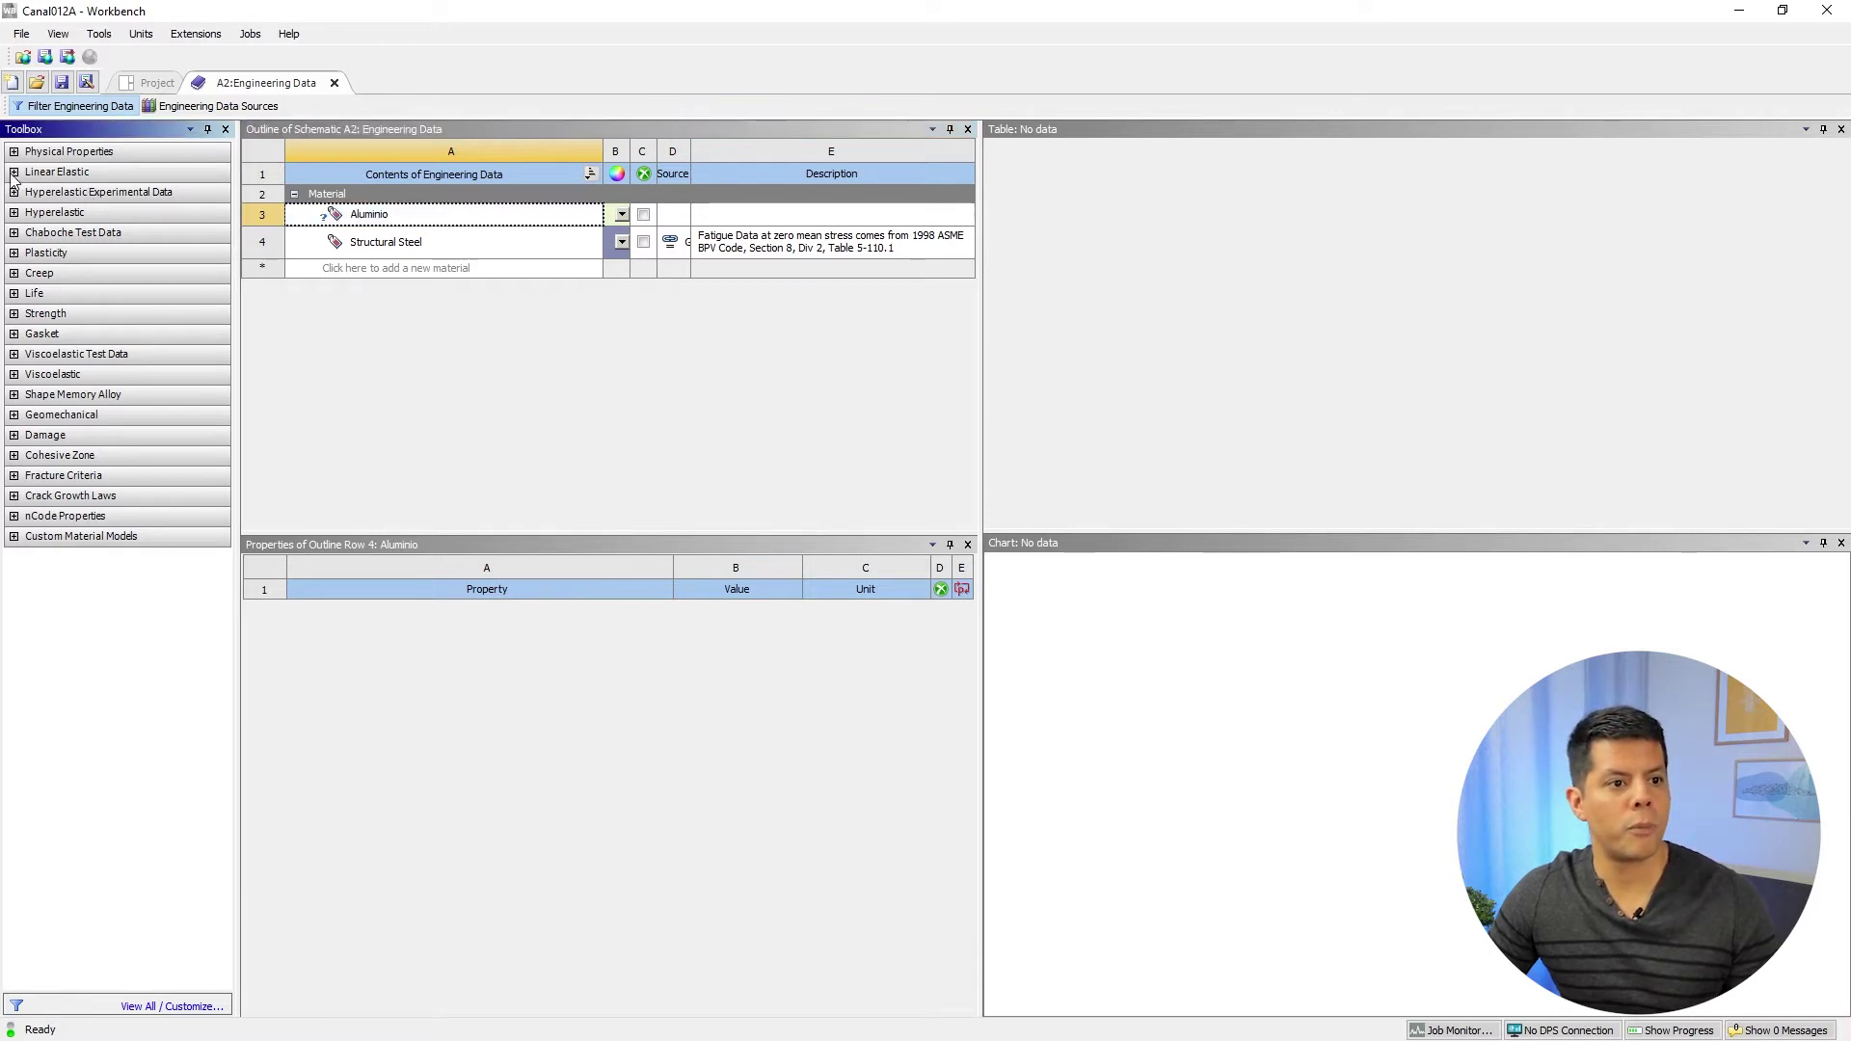
{"action": "left_click", "coordinate": [14, 172]}
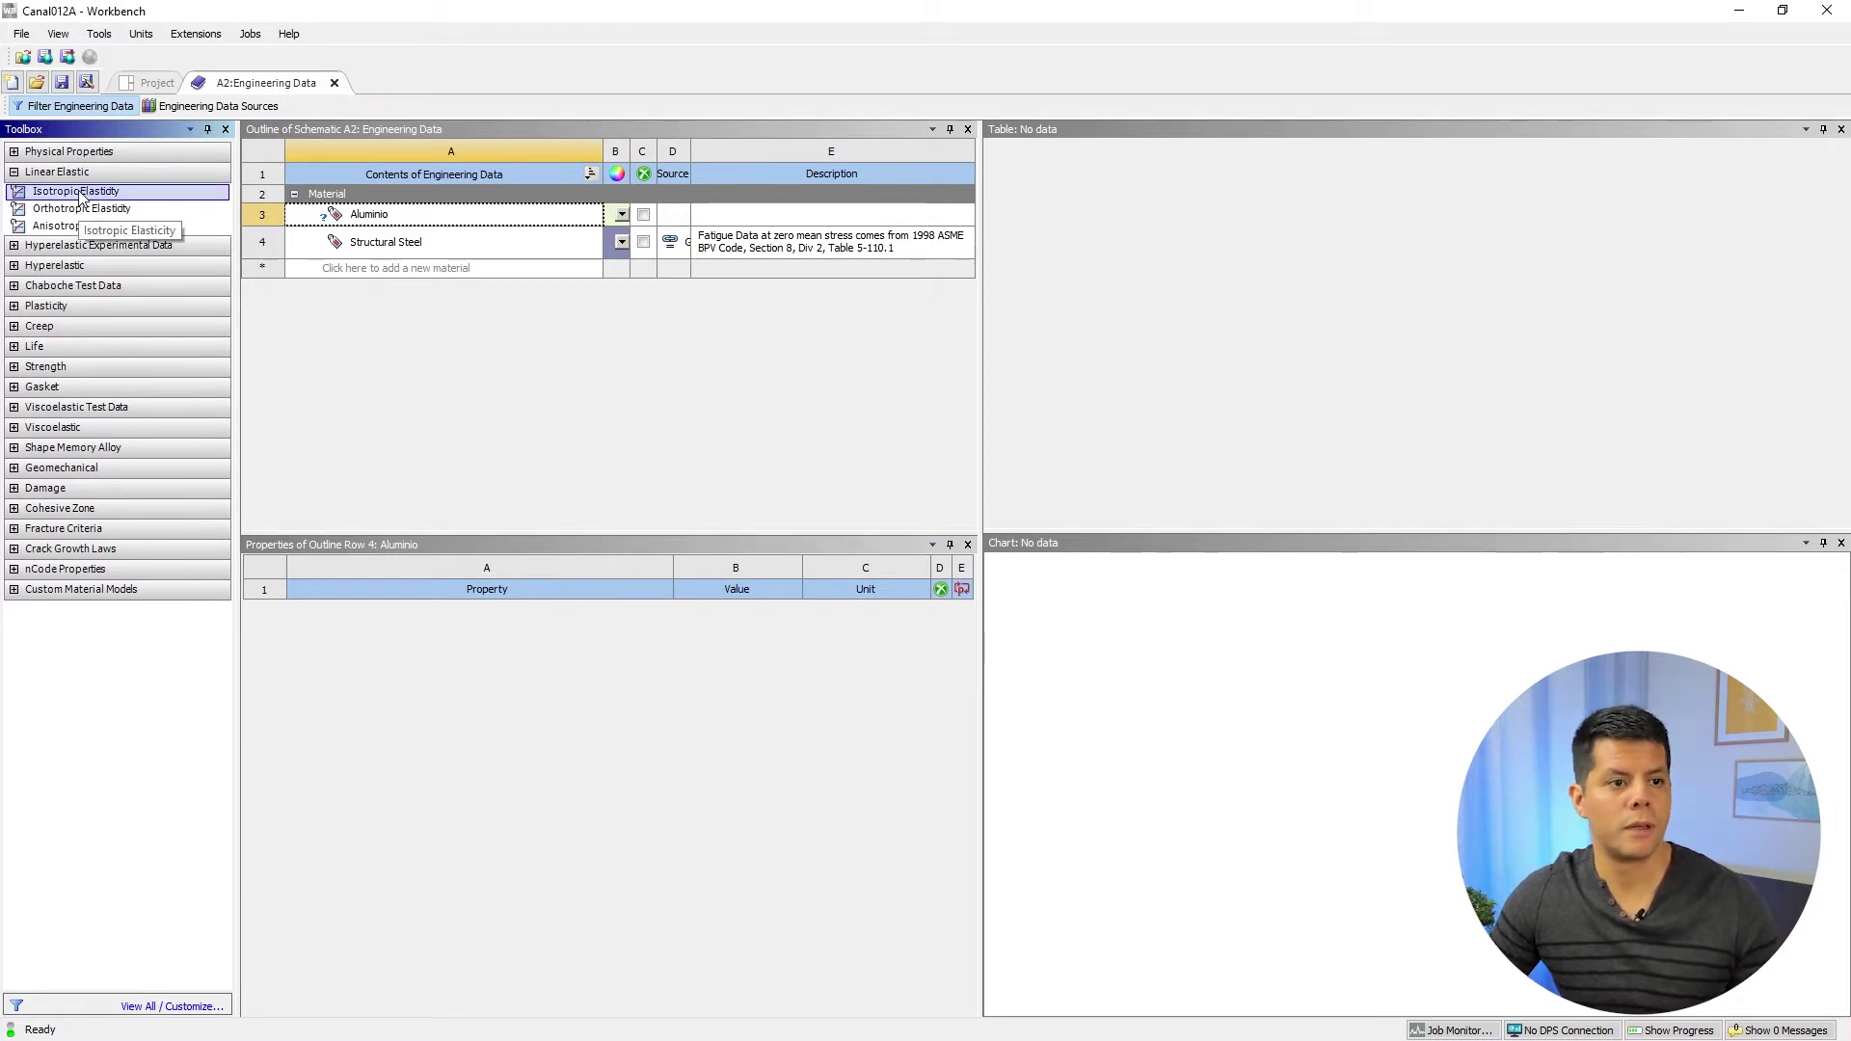
{"action": "key", "text": "F2"}
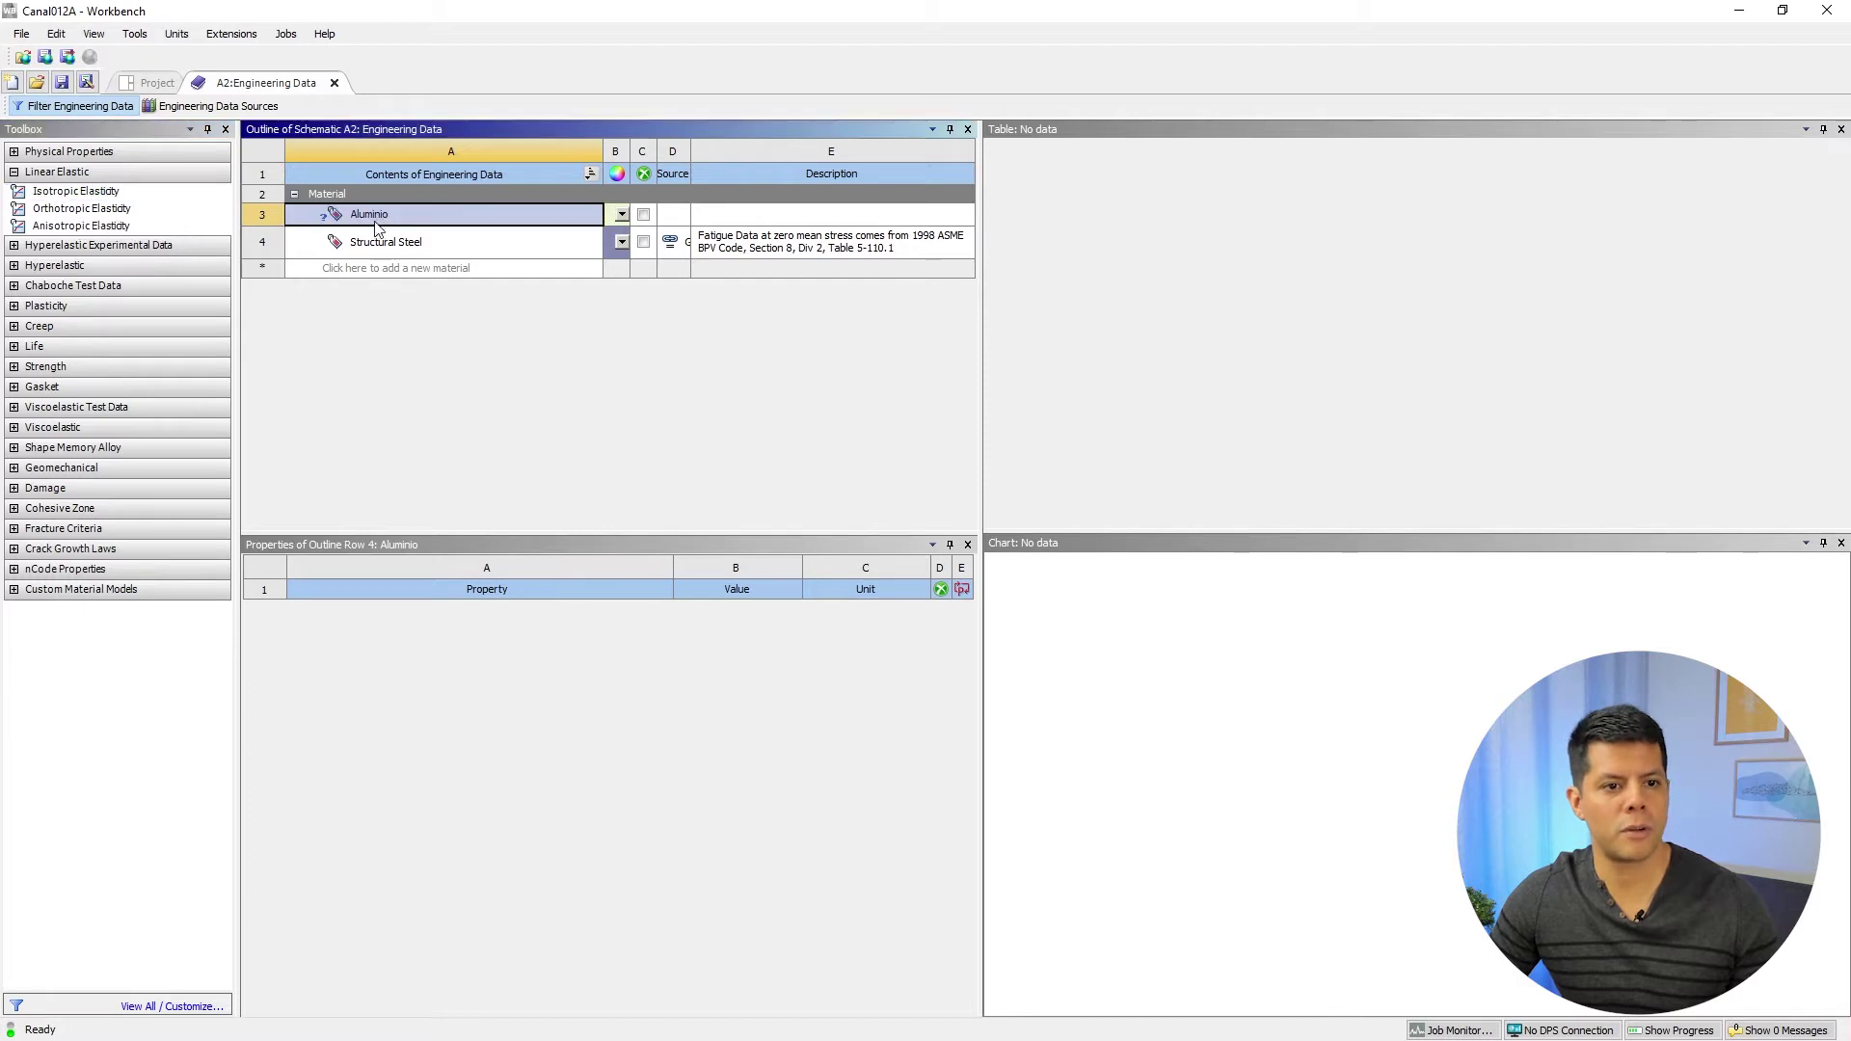
{"action": "left_click", "coordinate": [92, 198]}
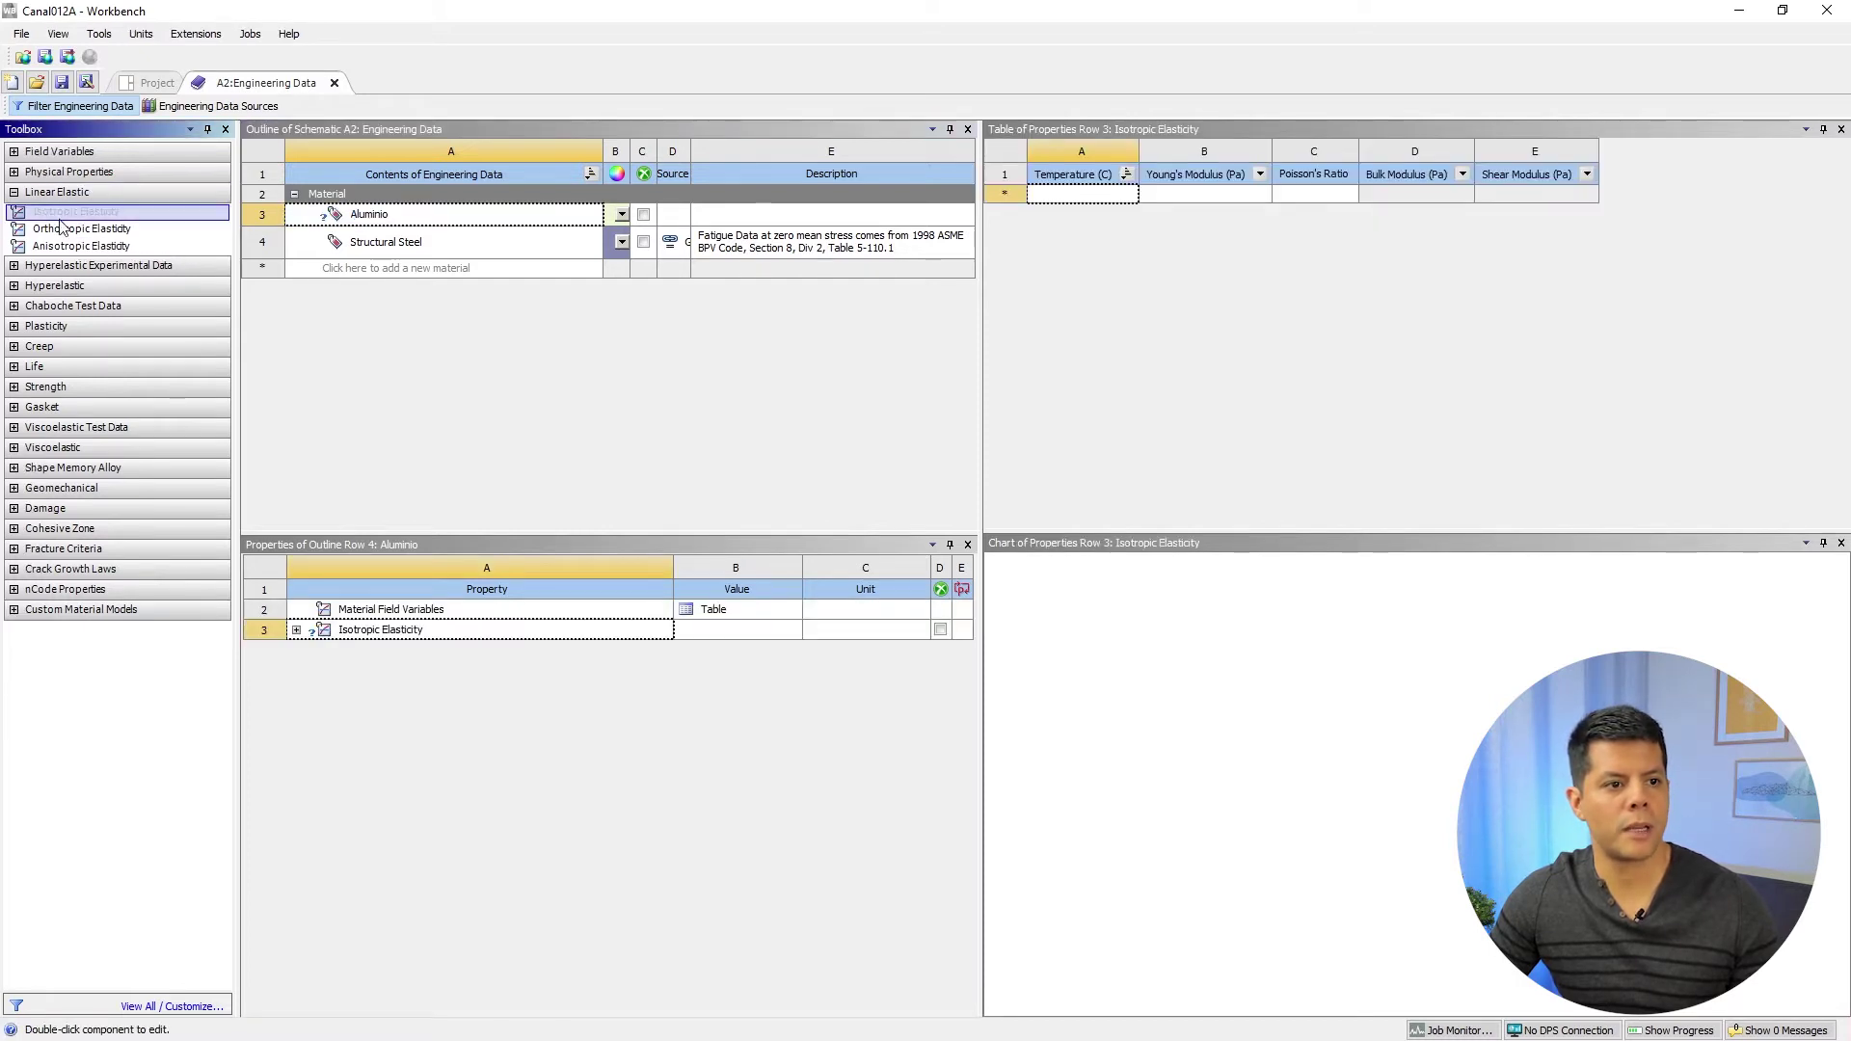
- Set Aluminio's Young's Modulus unit to MPa and its value to 68900
{"action": "left_click", "coordinate": [297, 631]}
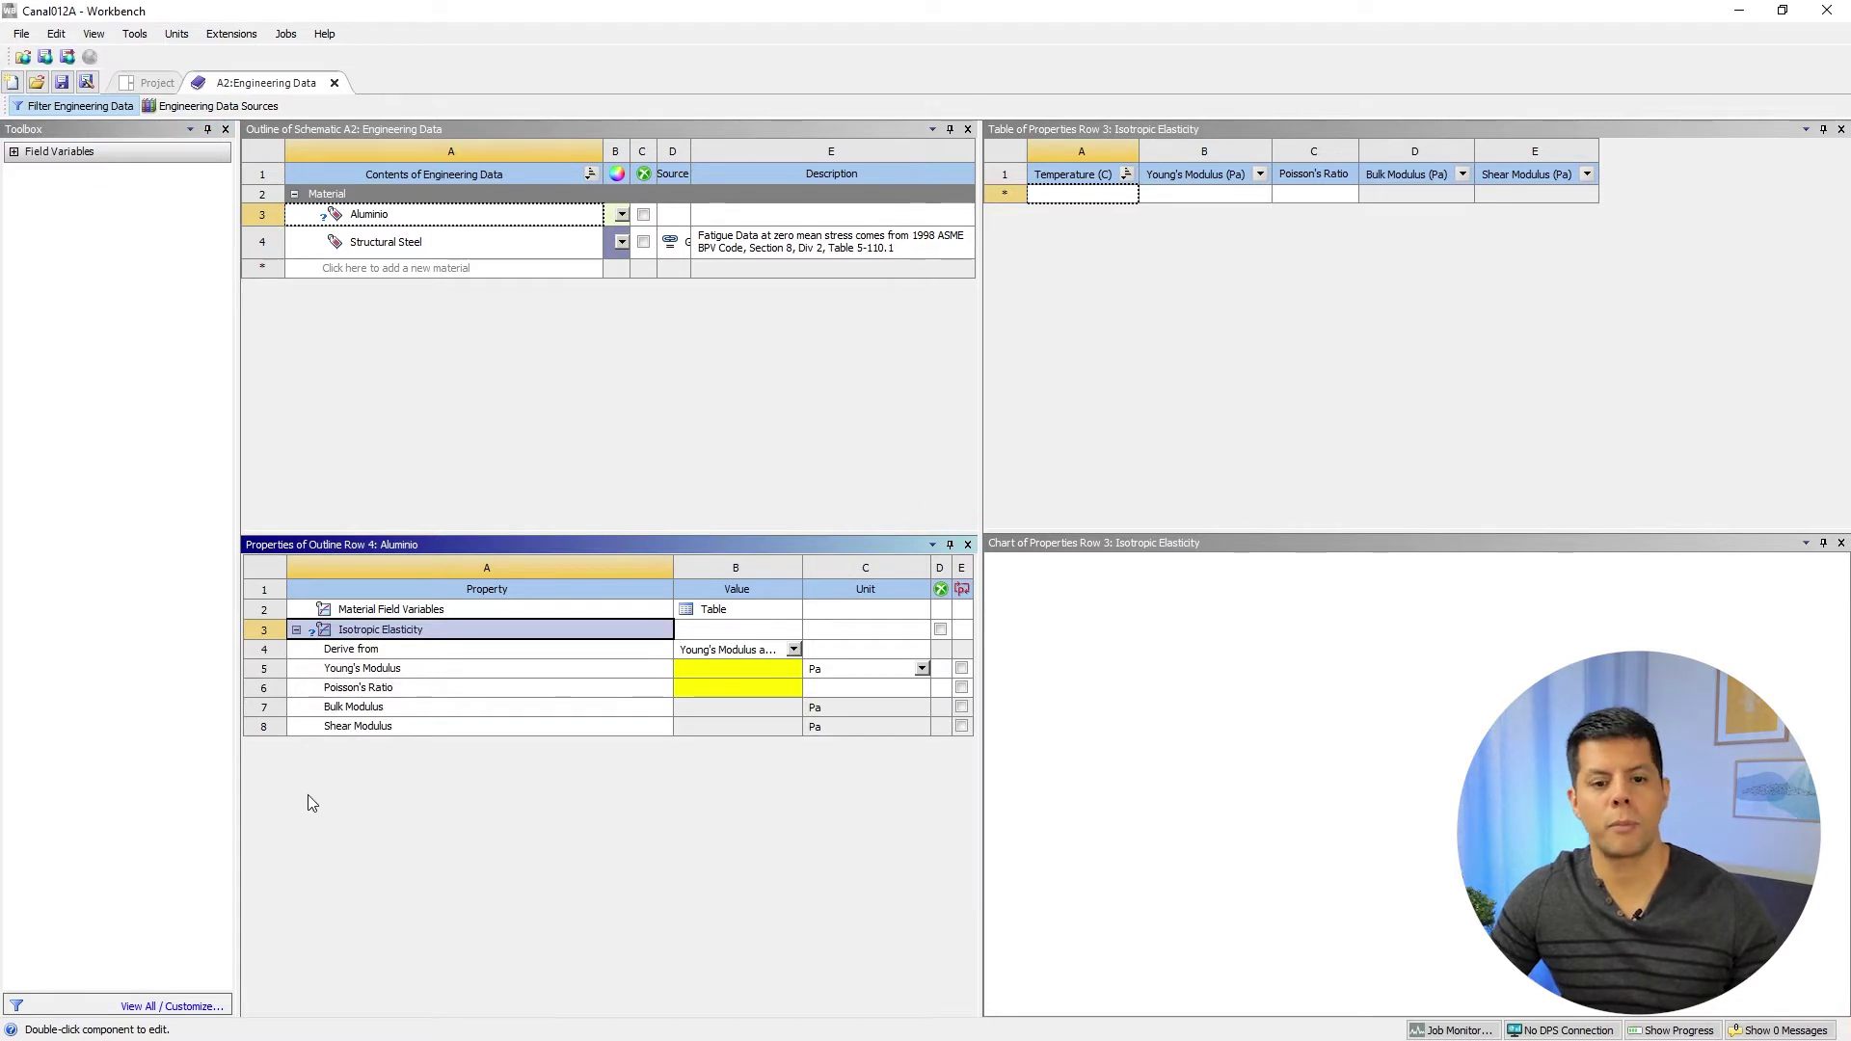
{"action": "left_click", "coordinate": [693, 674]}
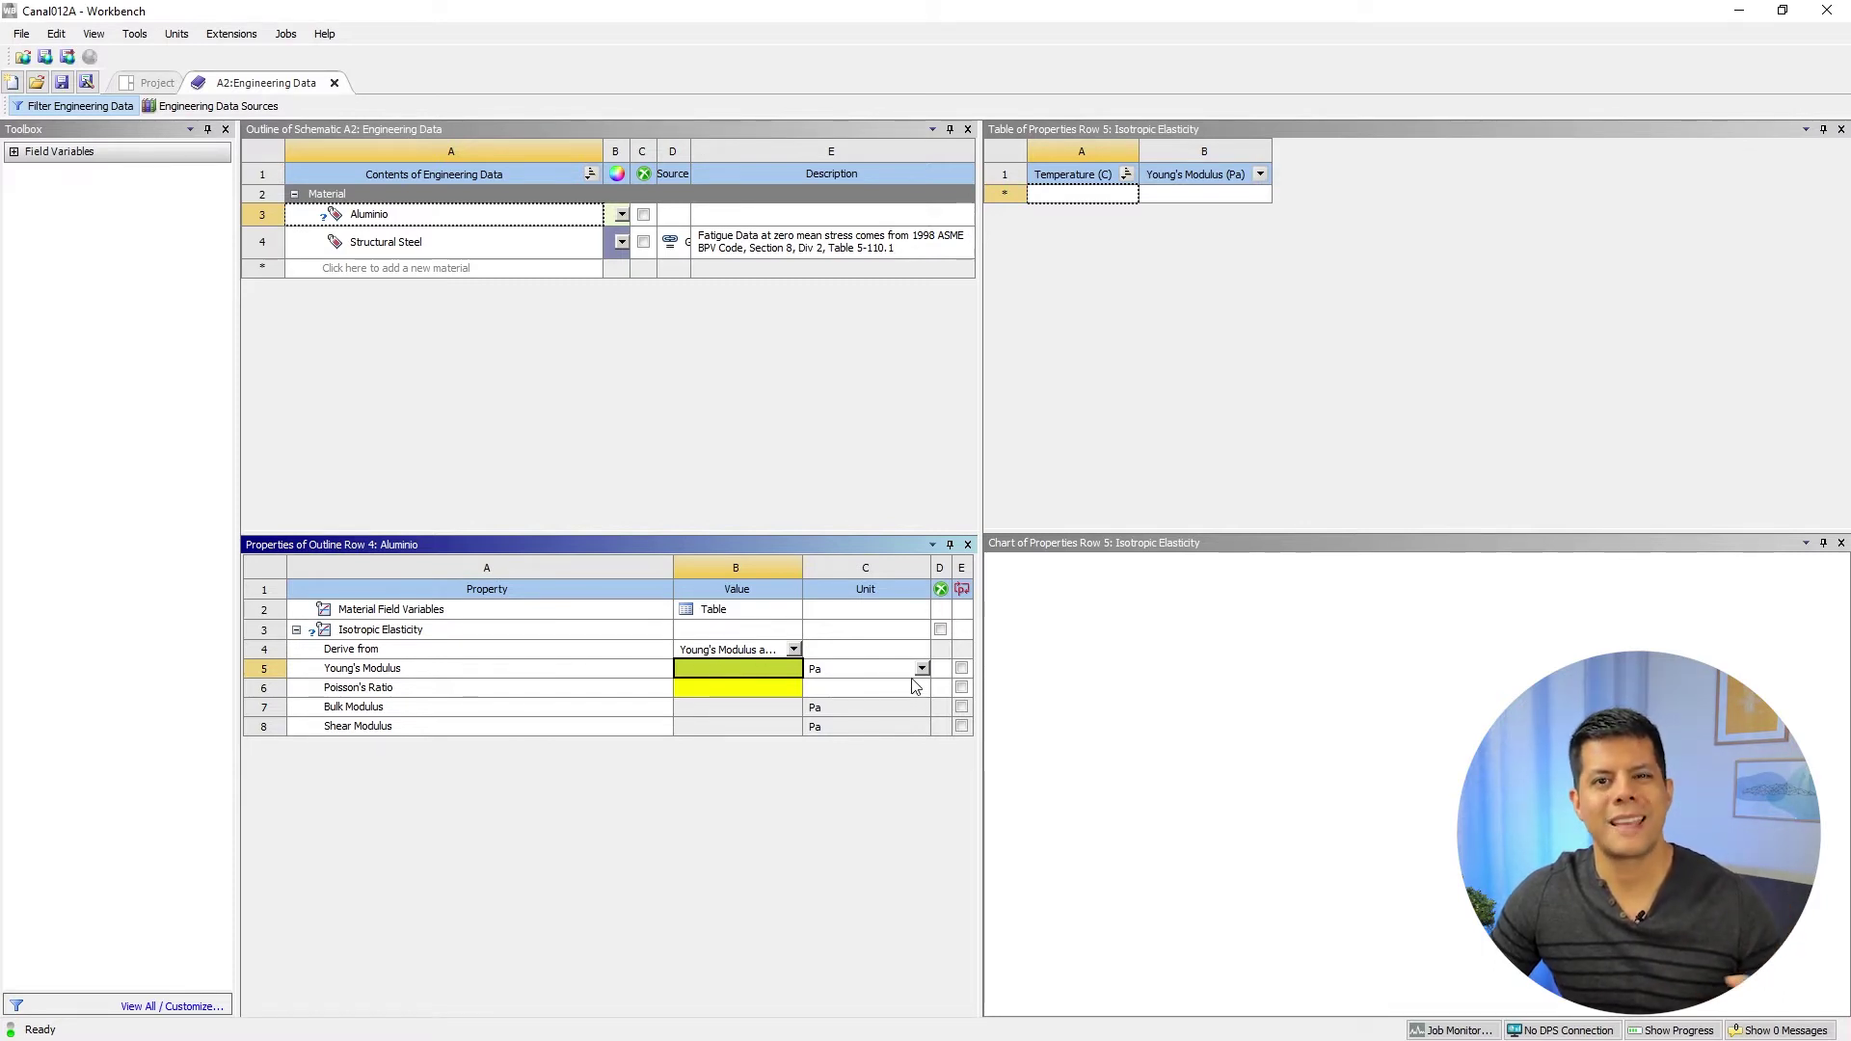
{"action": "left_click", "coordinate": [444, 670]}
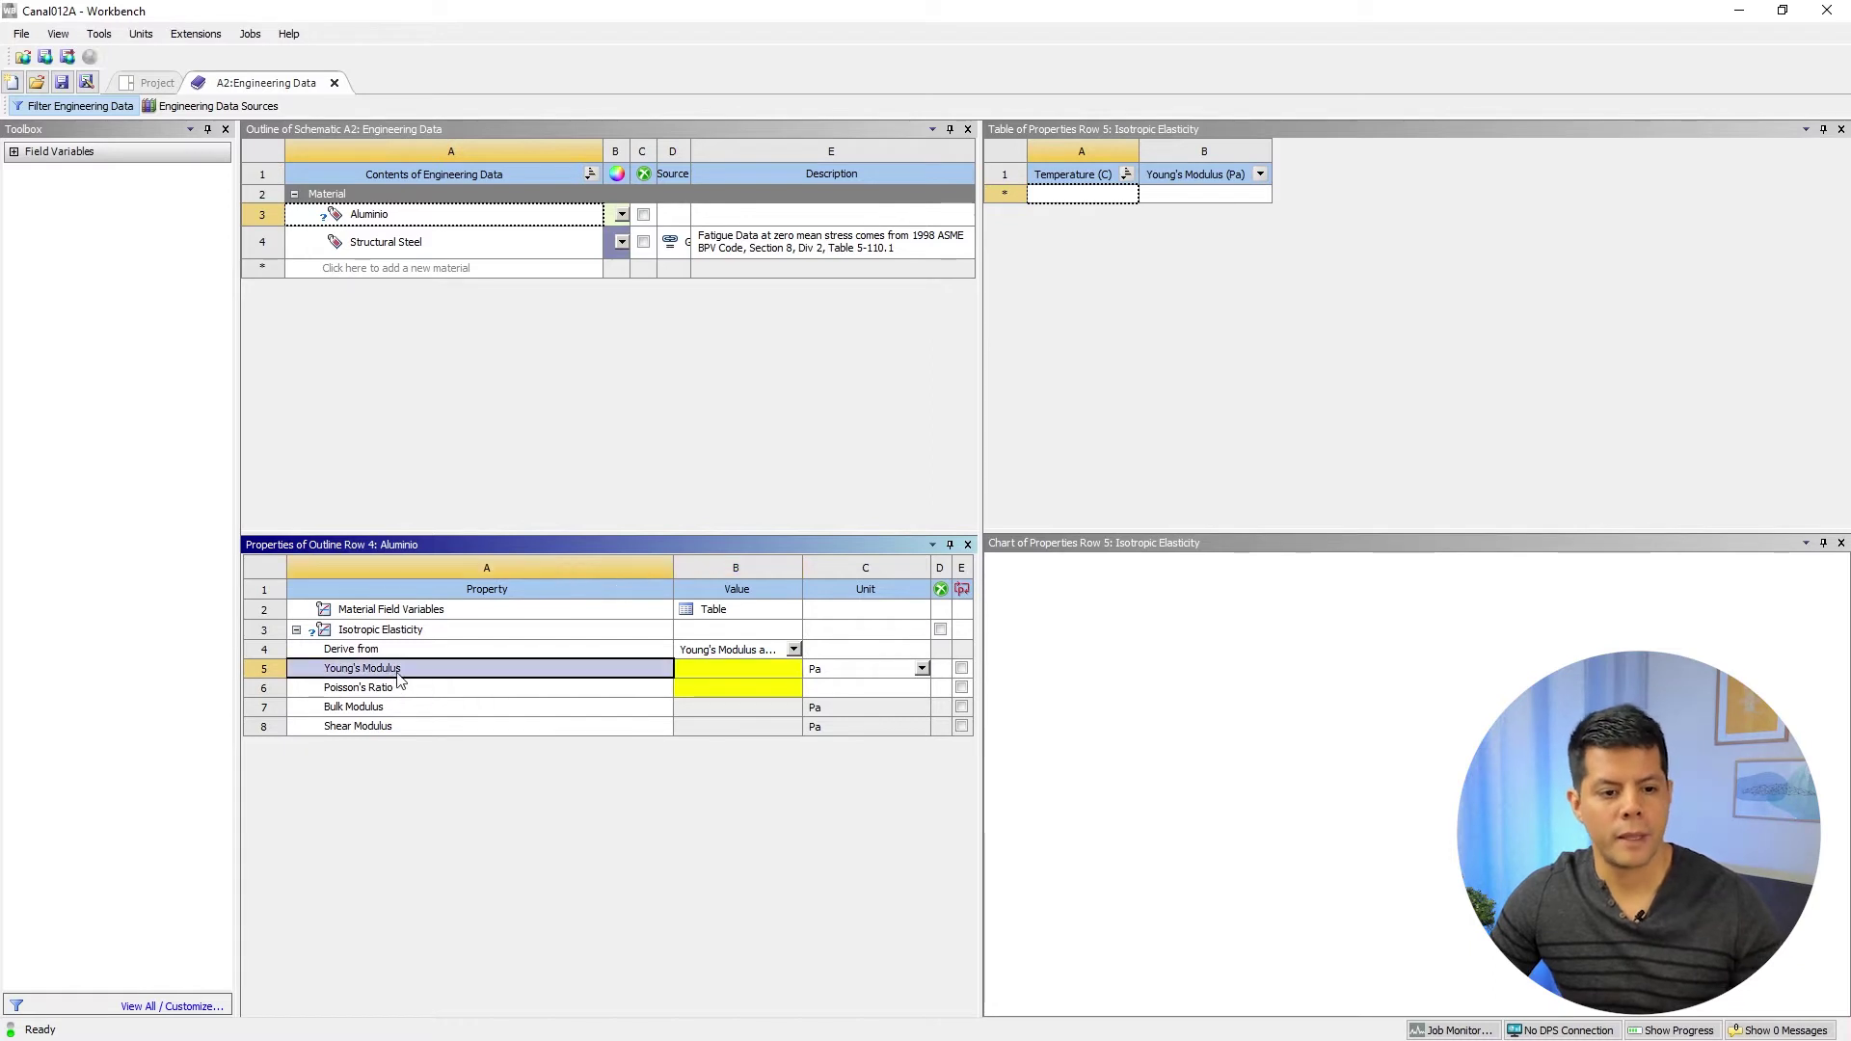
{"action": "left_click", "coordinate": [922, 669]}
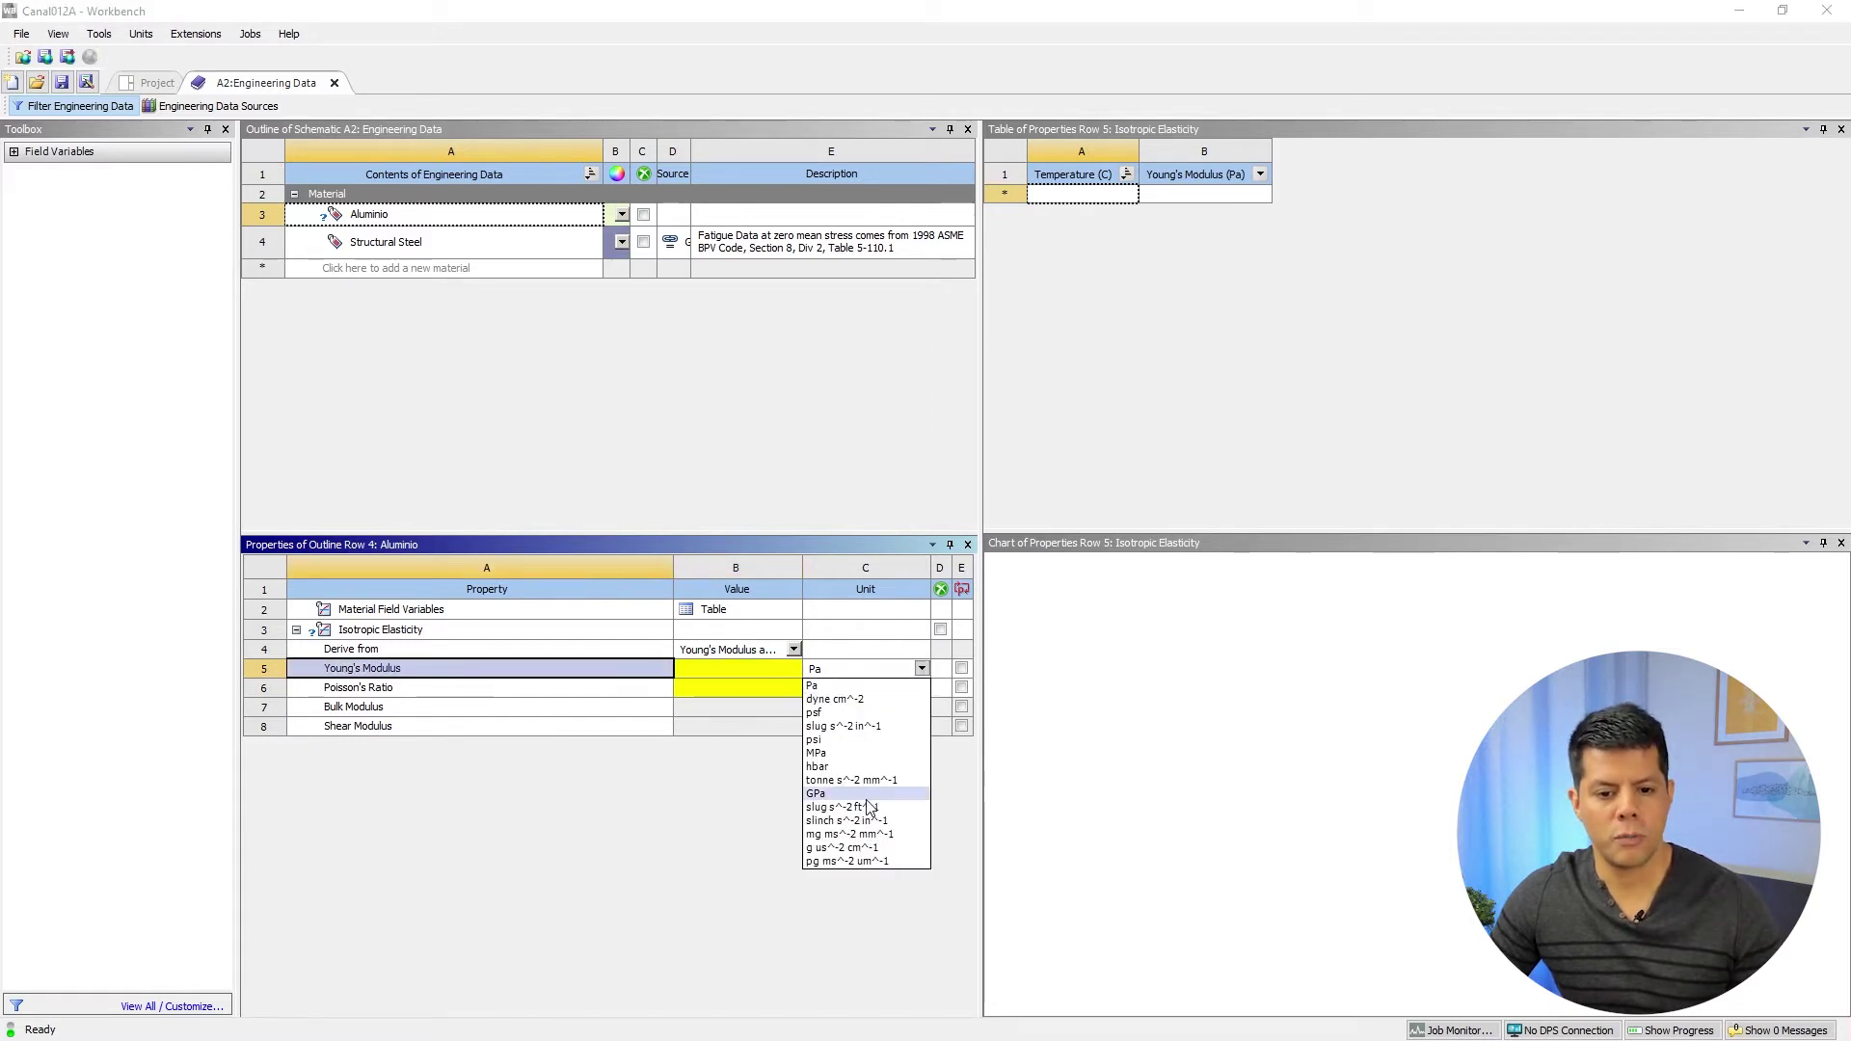
{"action": "left_click", "coordinate": [825, 757]}
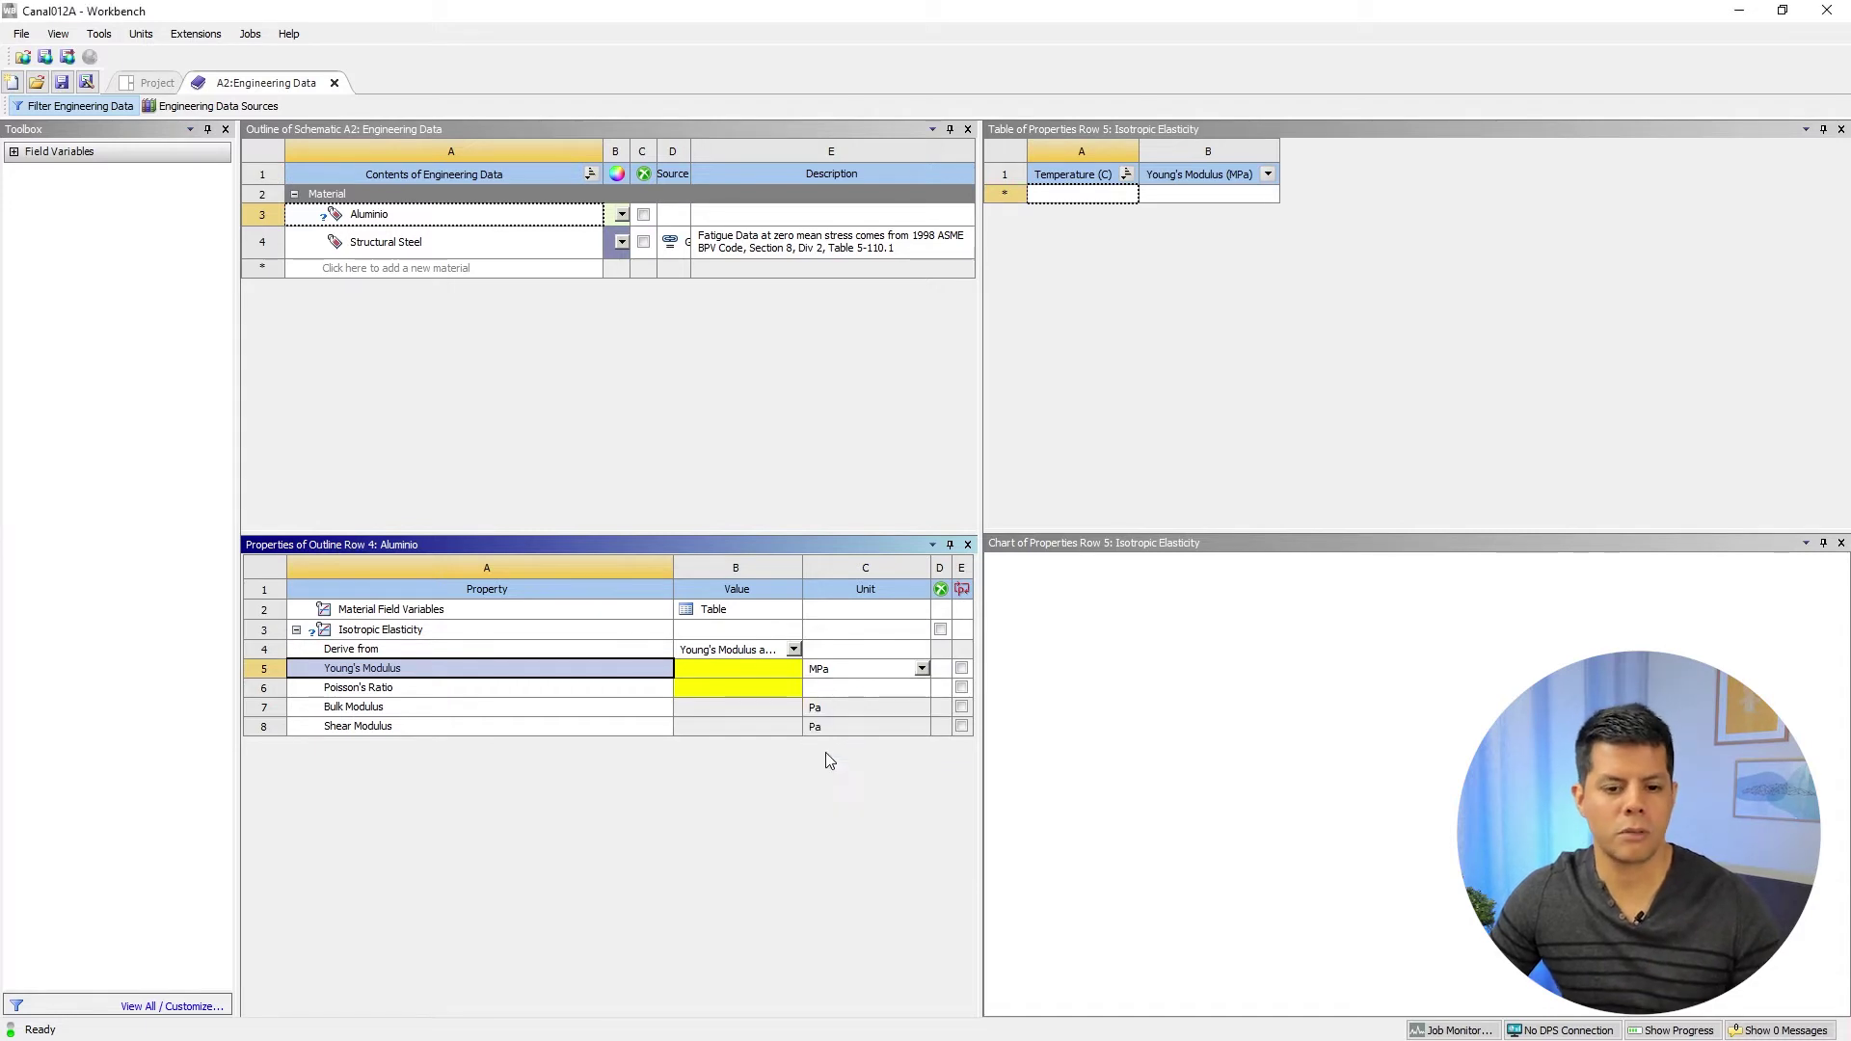
{"action": "left_click", "coordinate": [754, 668]}
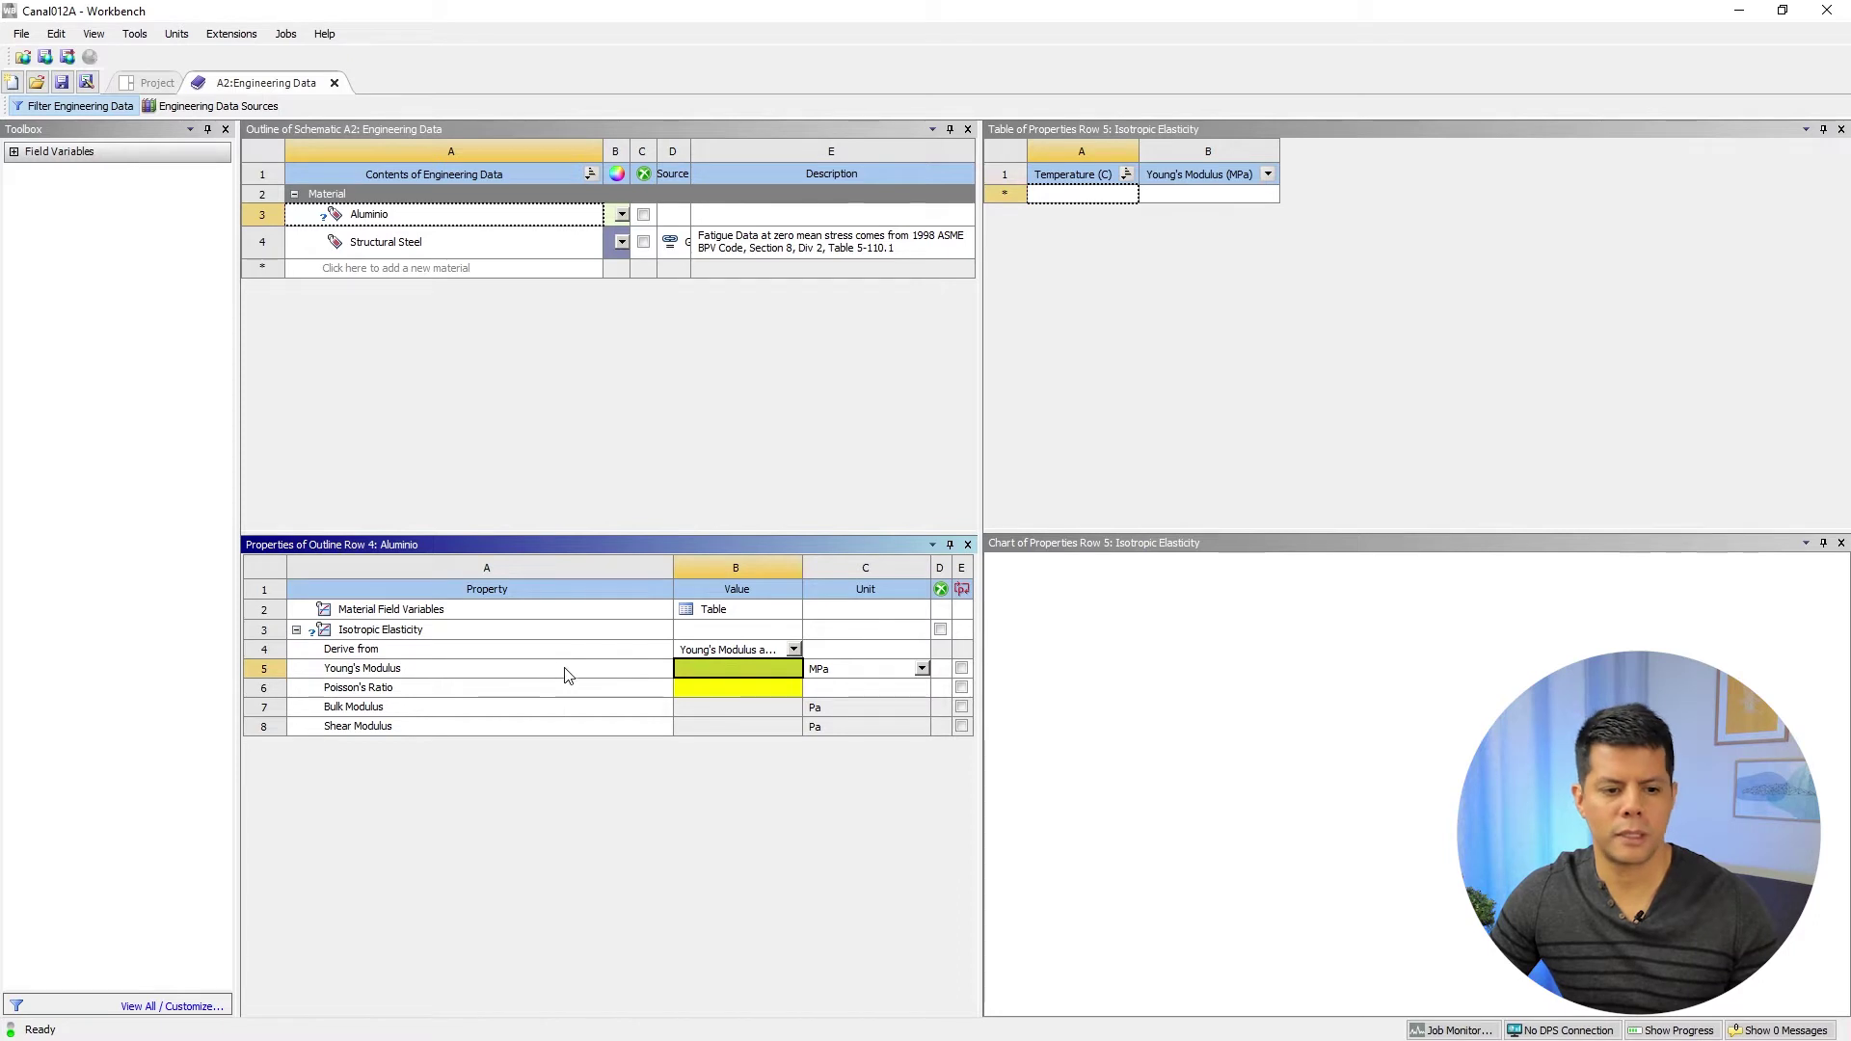
{"action": "type", "text": "68900"}
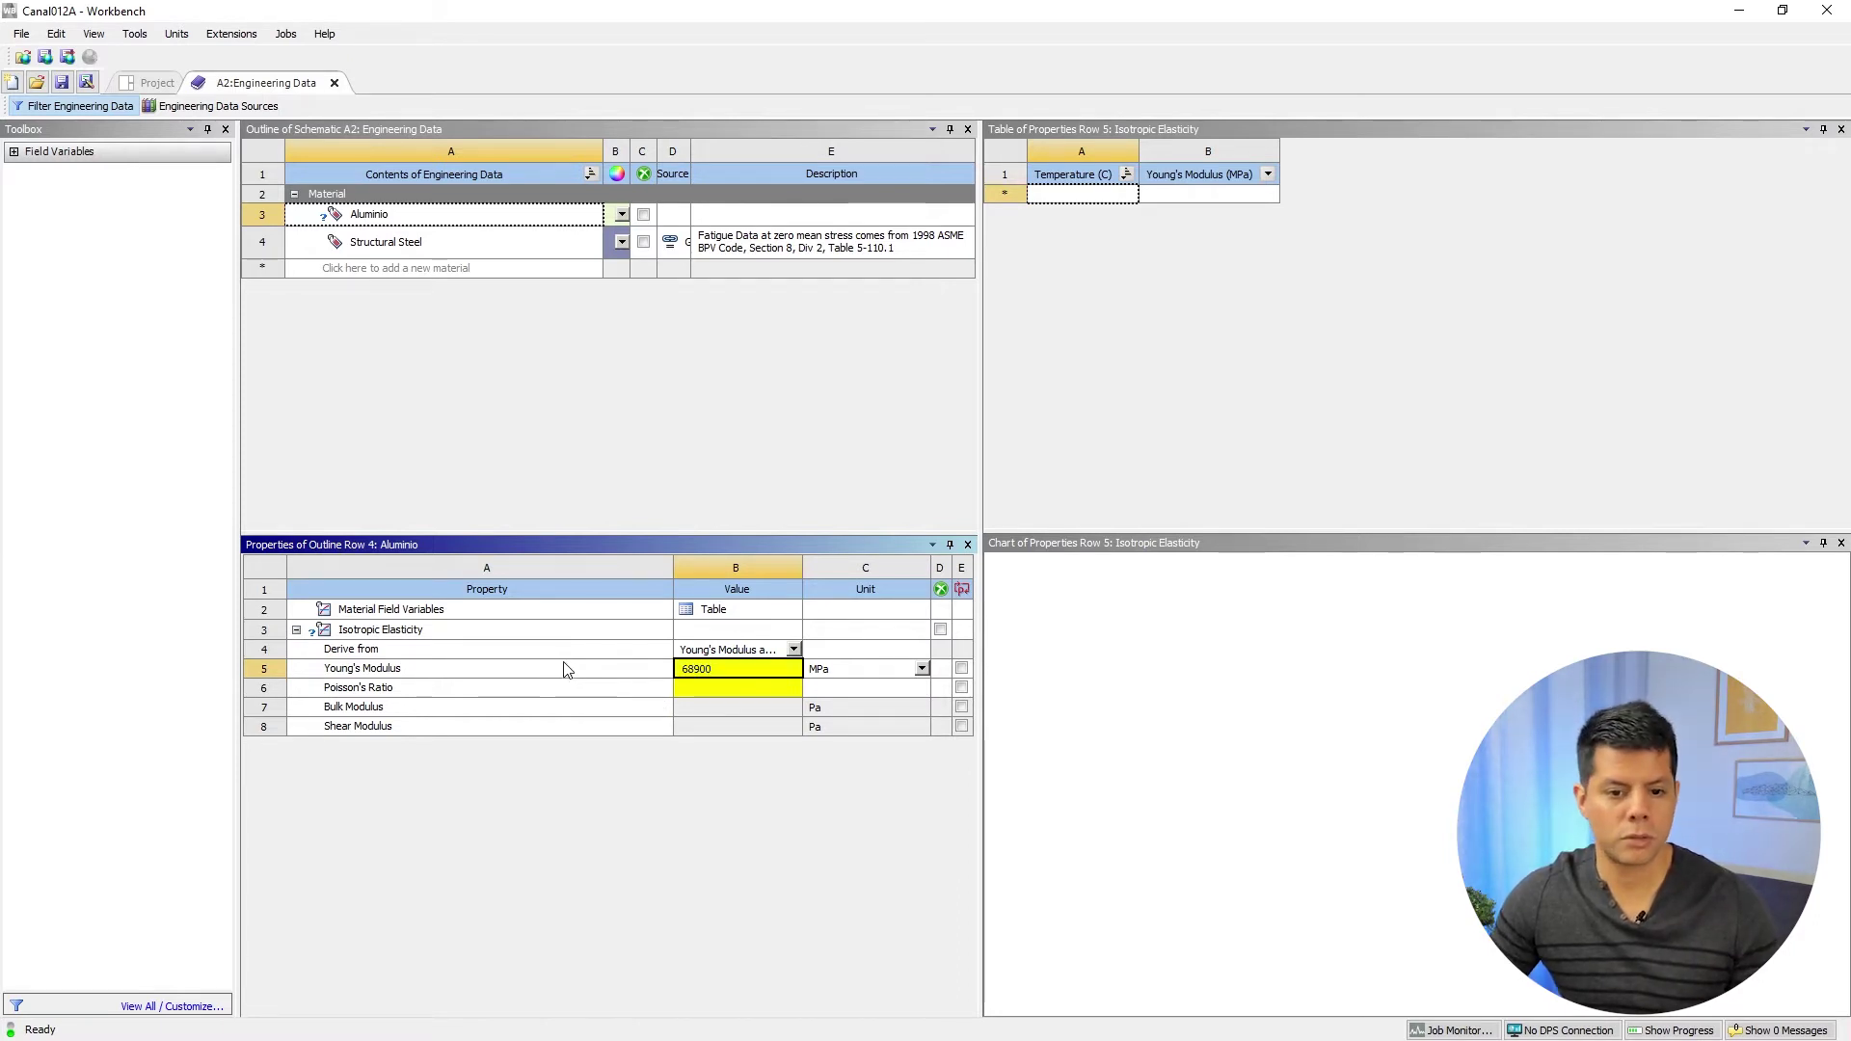
{"action": "key", "text": "Return"}
{"action": "left_click", "coordinate": [739, 691]}
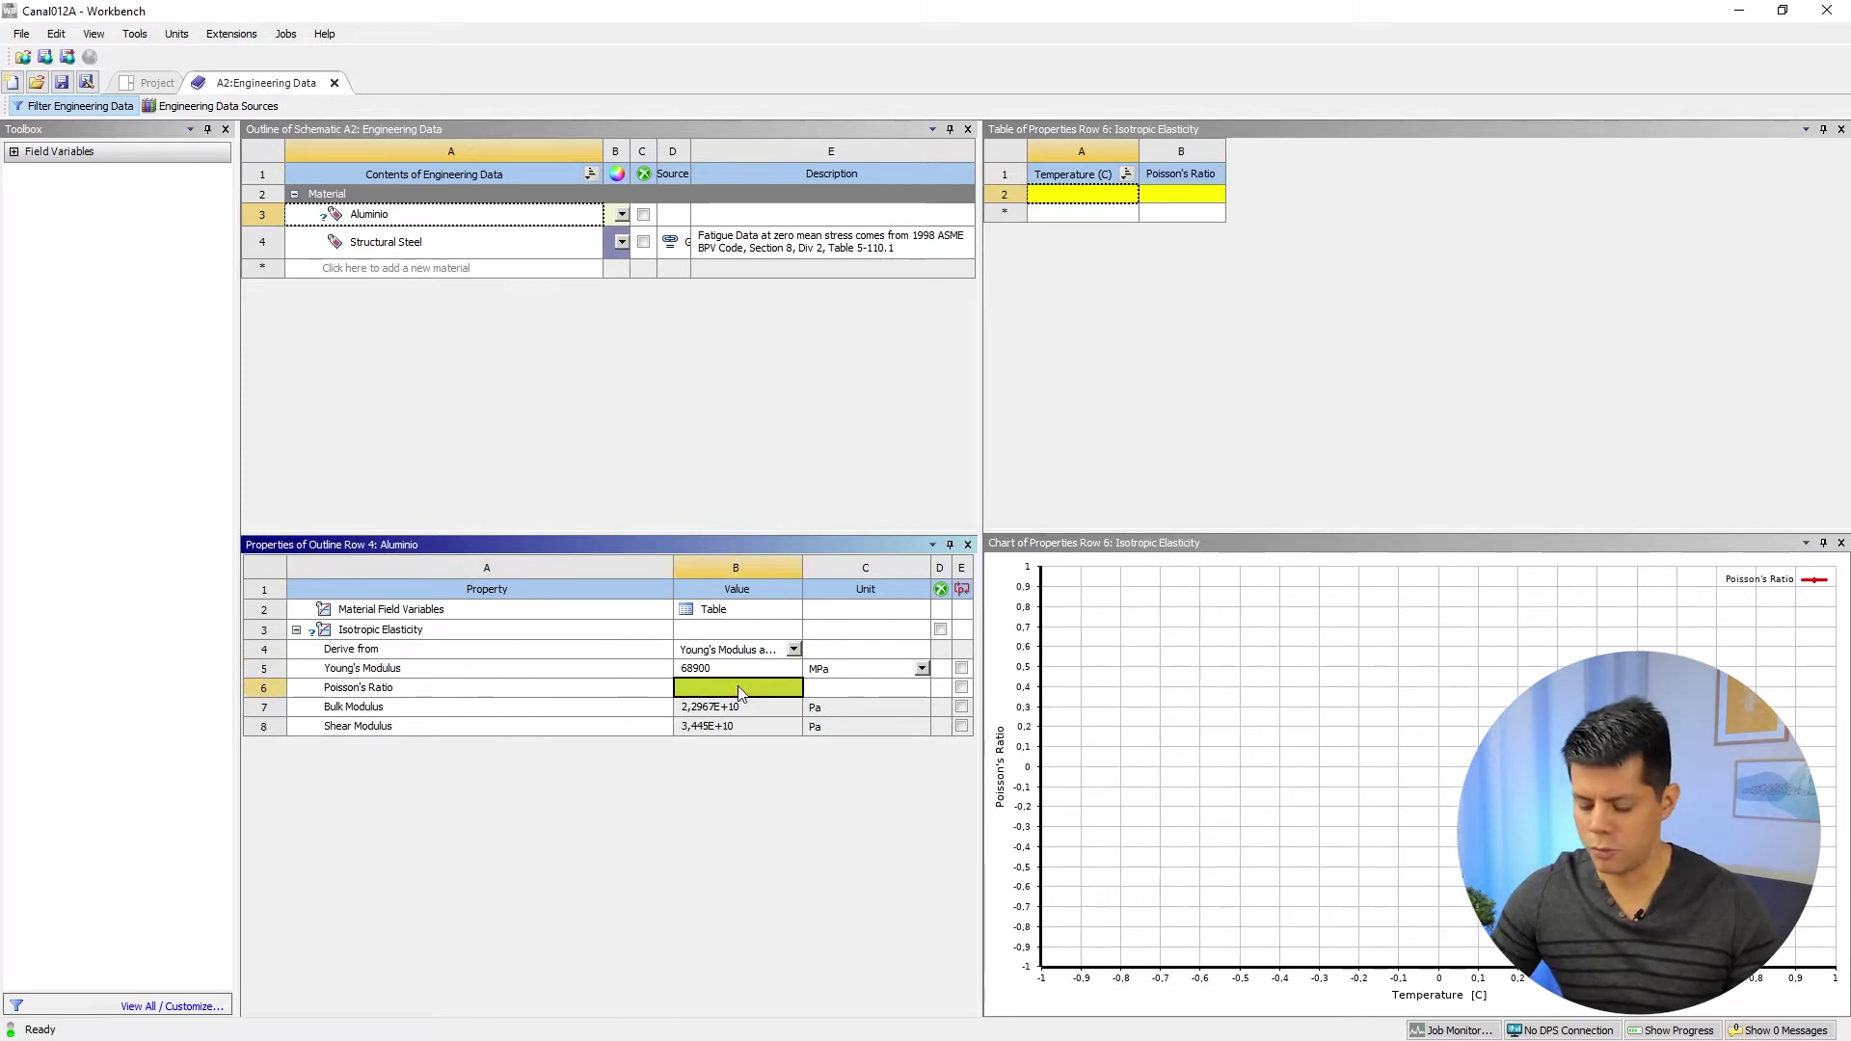
{"action": "type", "text": "0,"}
{"action": "type", "text": "3"}
{"action": "key", "text": "Return"}
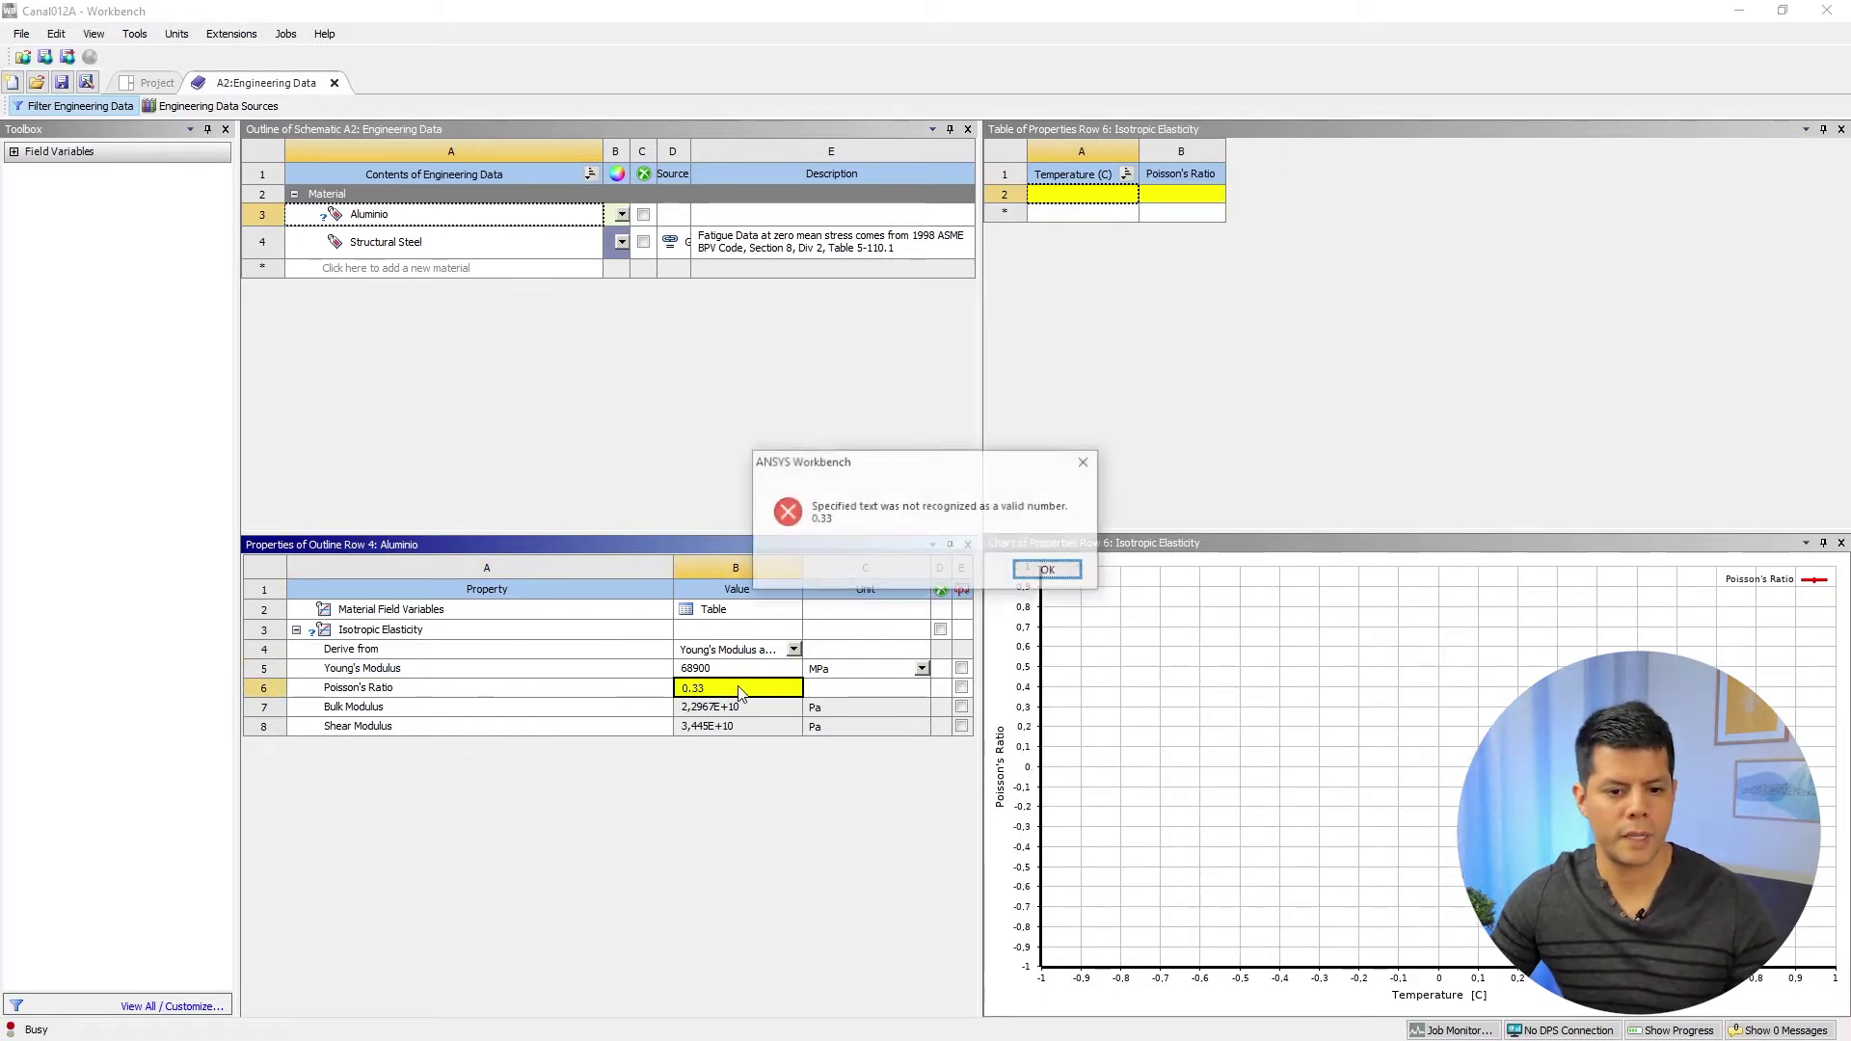
{"action": "key", "text": "Return"}
- Set Aluminio's Poisson's Ratio to 0,33, using a decimal comma
{"action": "left_click", "coordinate": [705, 692]}
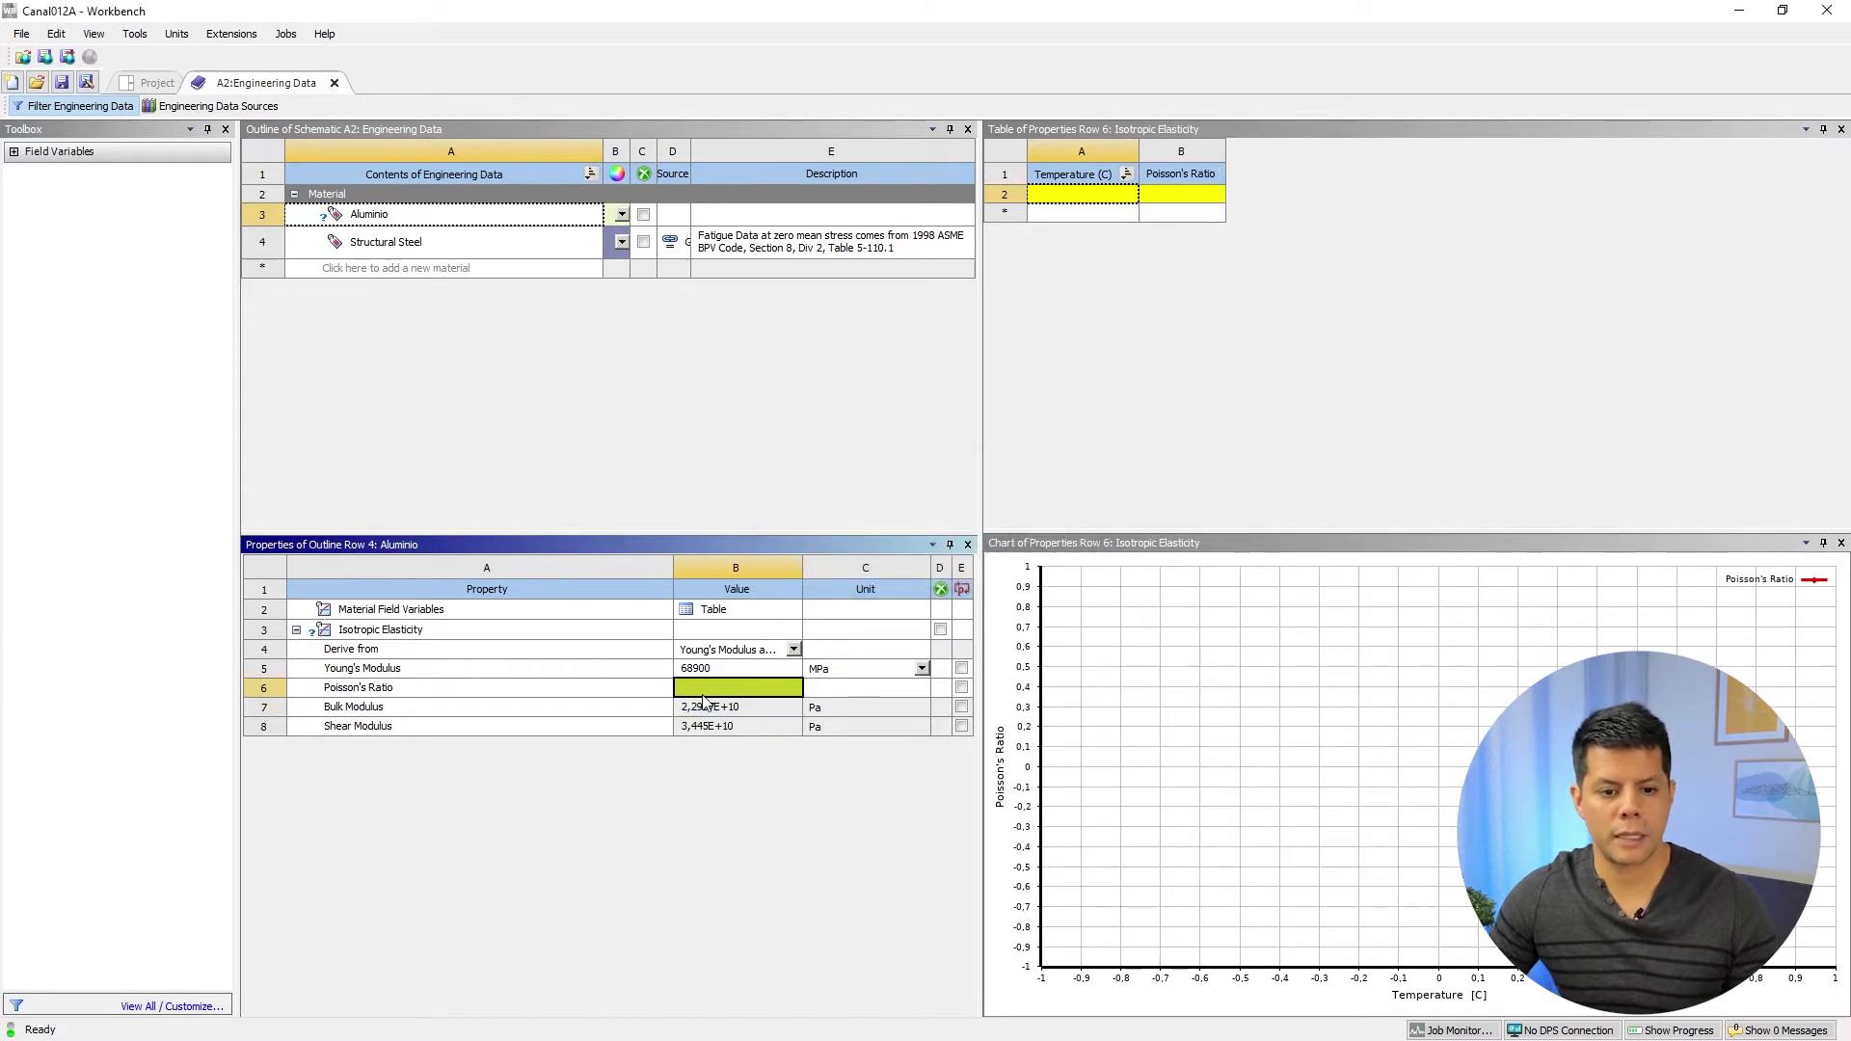
{"action": "type", "text": "0,33"}
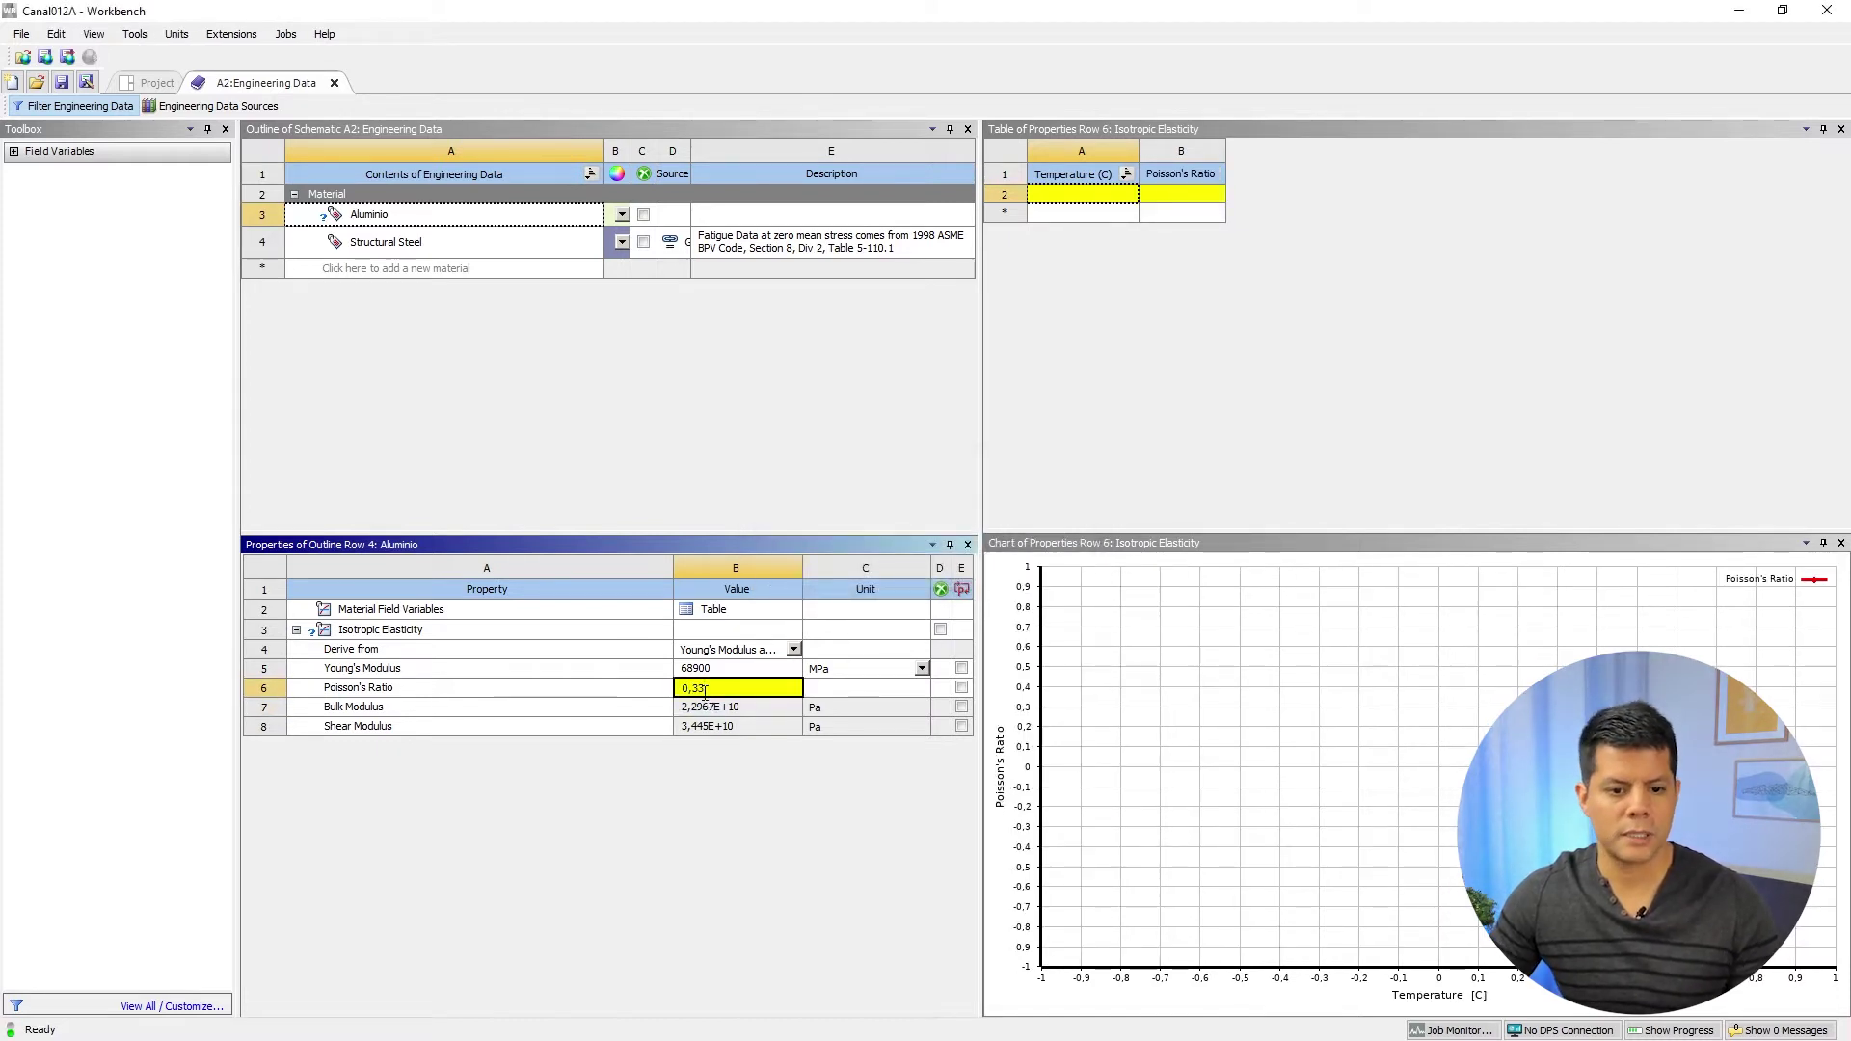
{"action": "key", "text": "Return"}
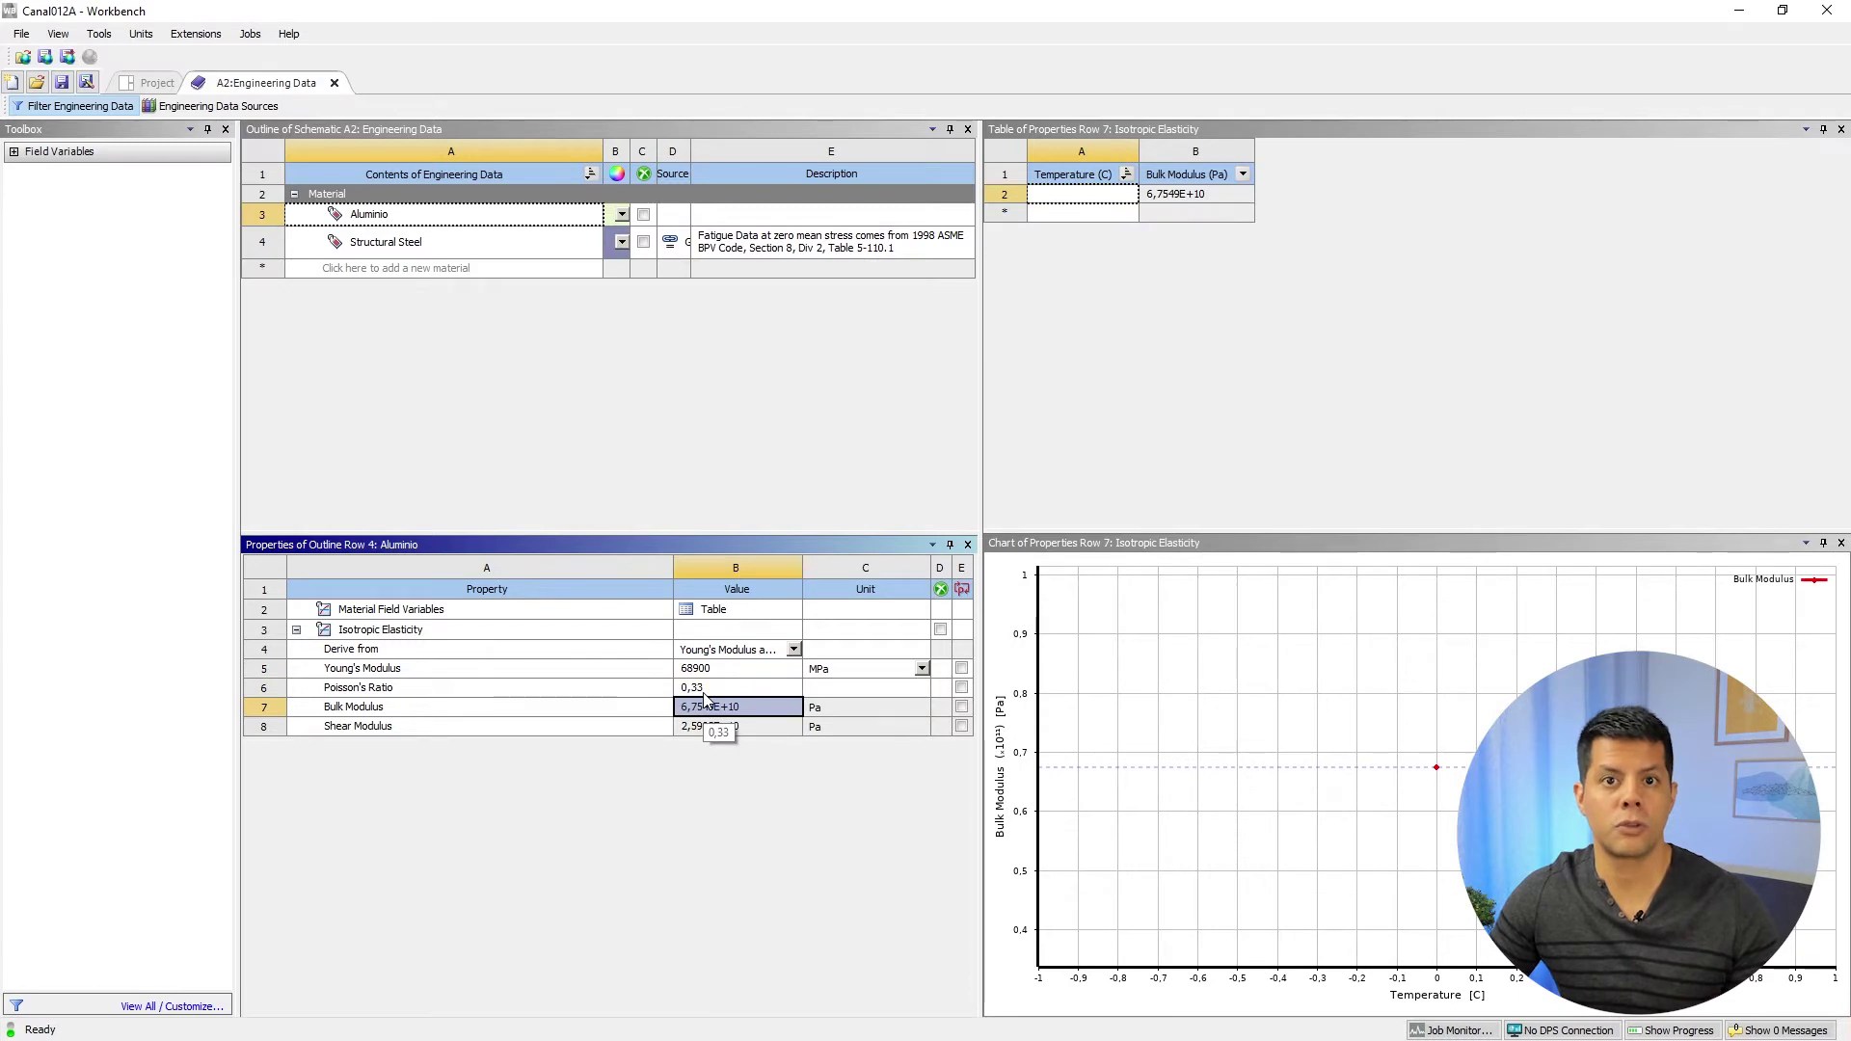
- Check Aluminio's Young's Modulus and Poisson's Ratio, and examine the physical properties available, including Density and the isotropic secant thermal expansion coefficient
{"action": "left_click", "coordinate": [721, 694]}
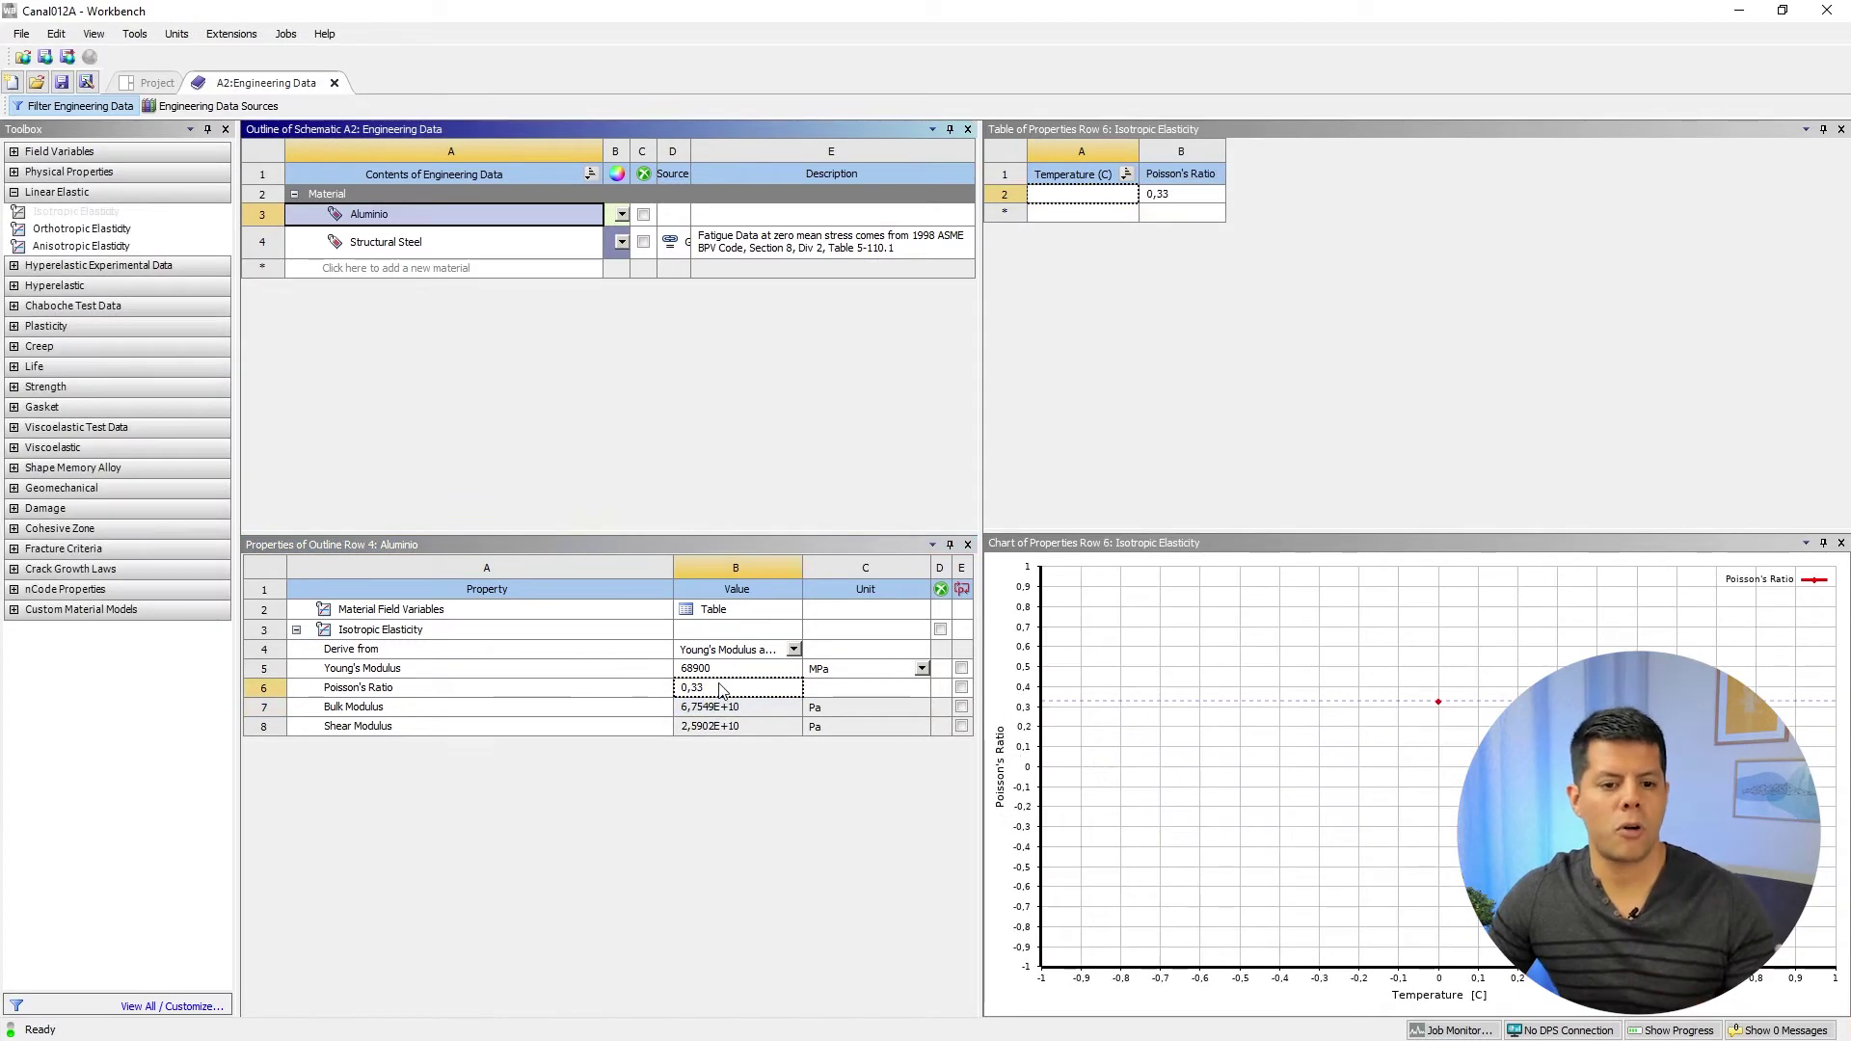
{"action": "left_click", "coordinate": [702, 672]}
{"action": "left_click", "coordinate": [676, 689]}
{"action": "left_click", "coordinate": [718, 691]}
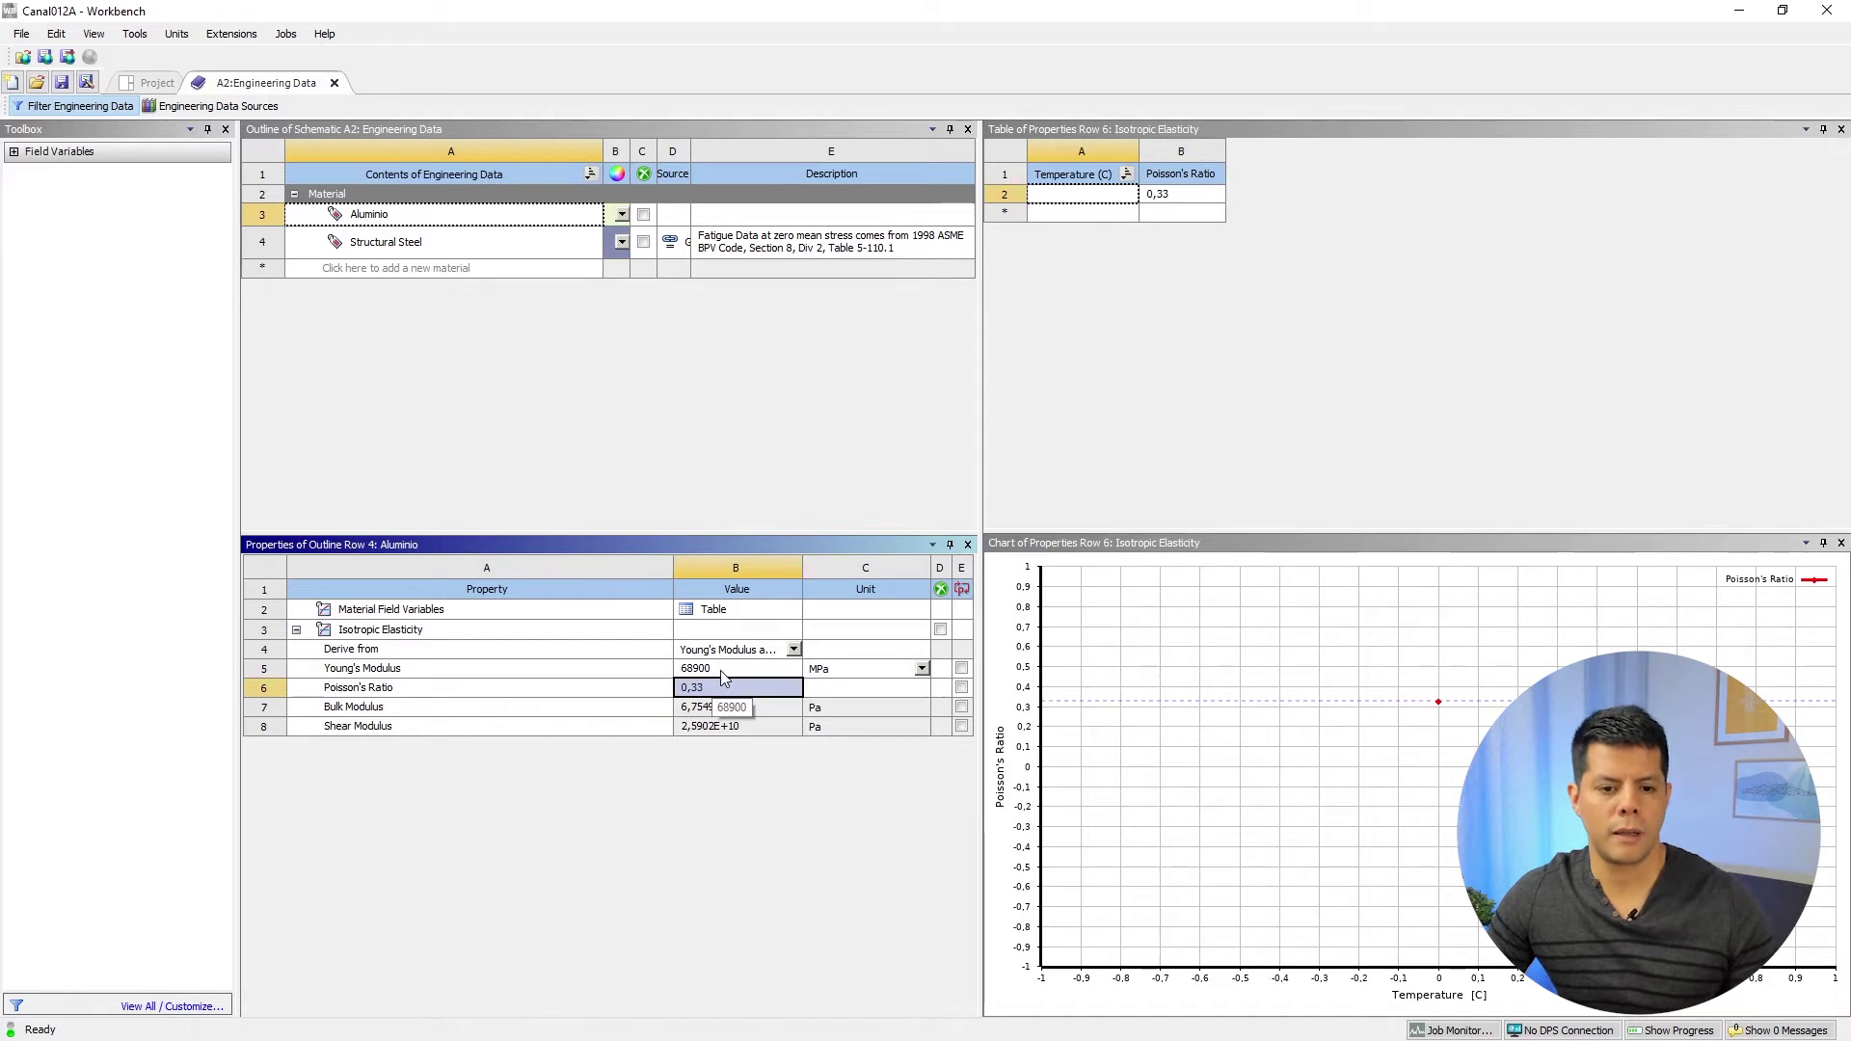
{"action": "left_click", "coordinate": [721, 672]}
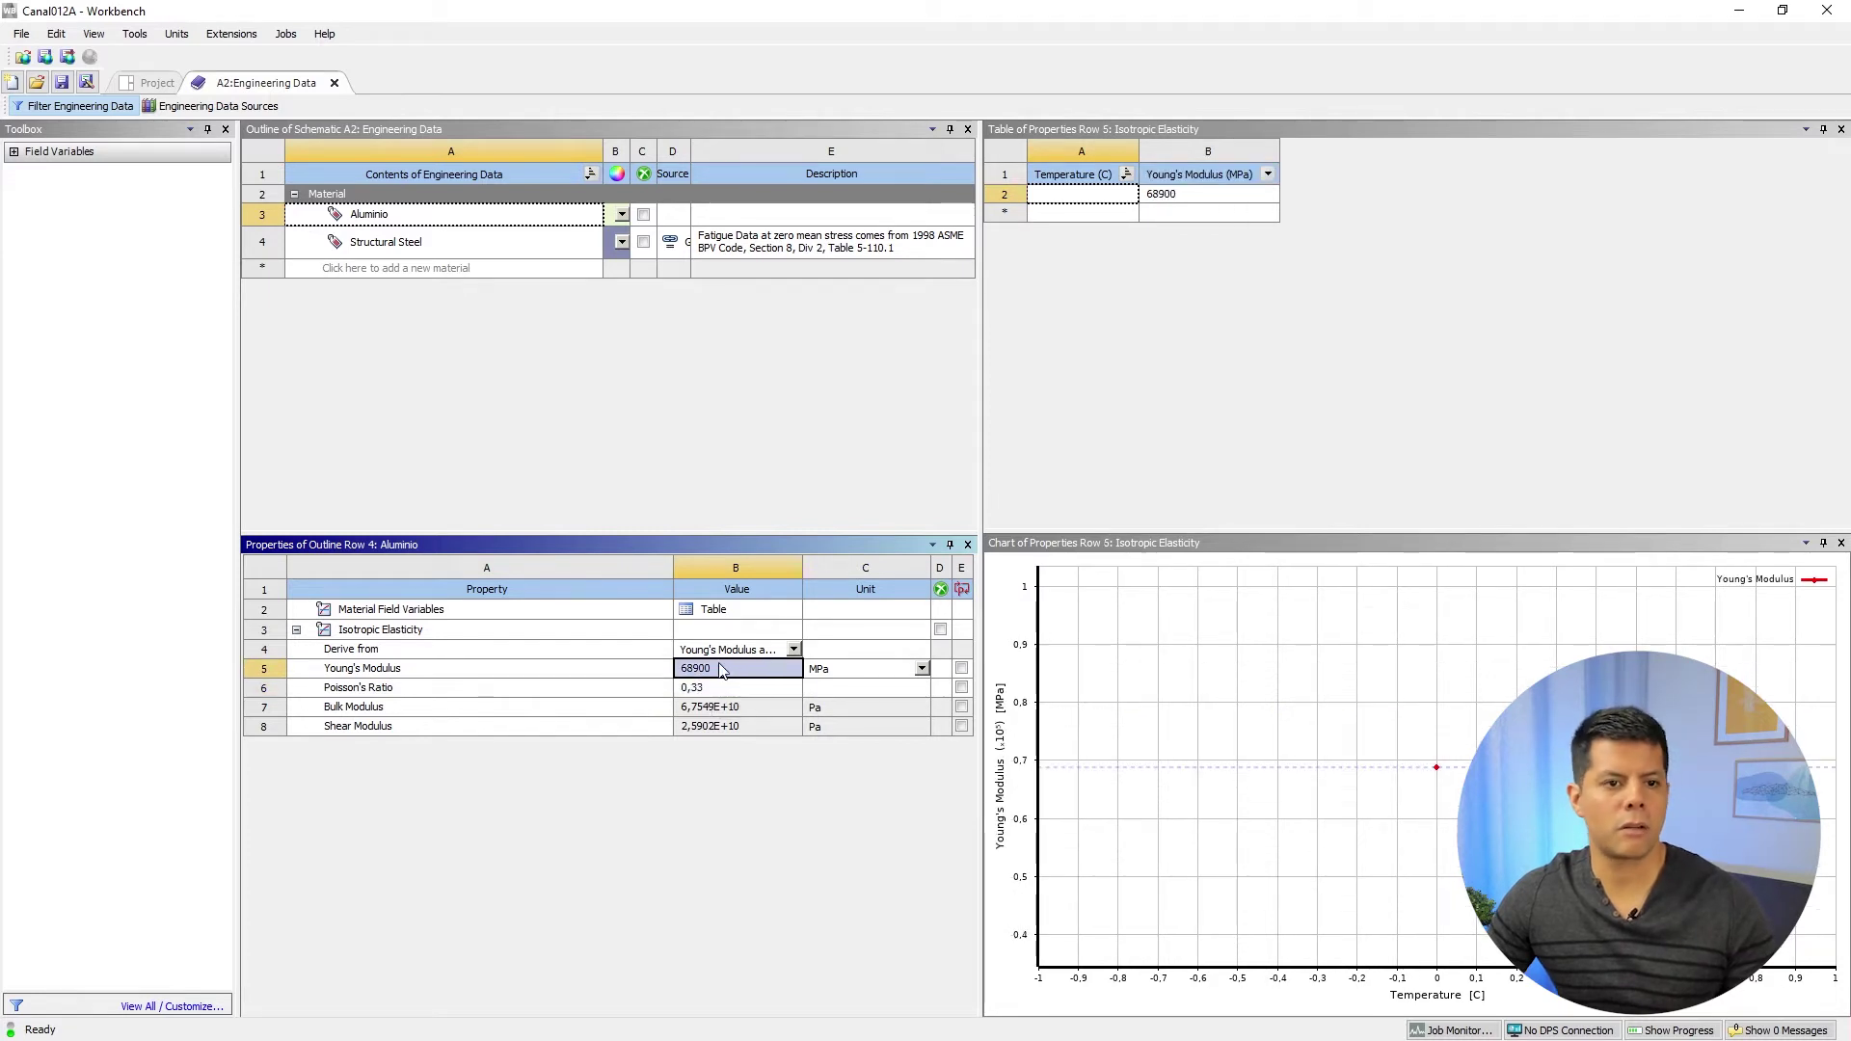
{"action": "left_click", "coordinate": [347, 217]}
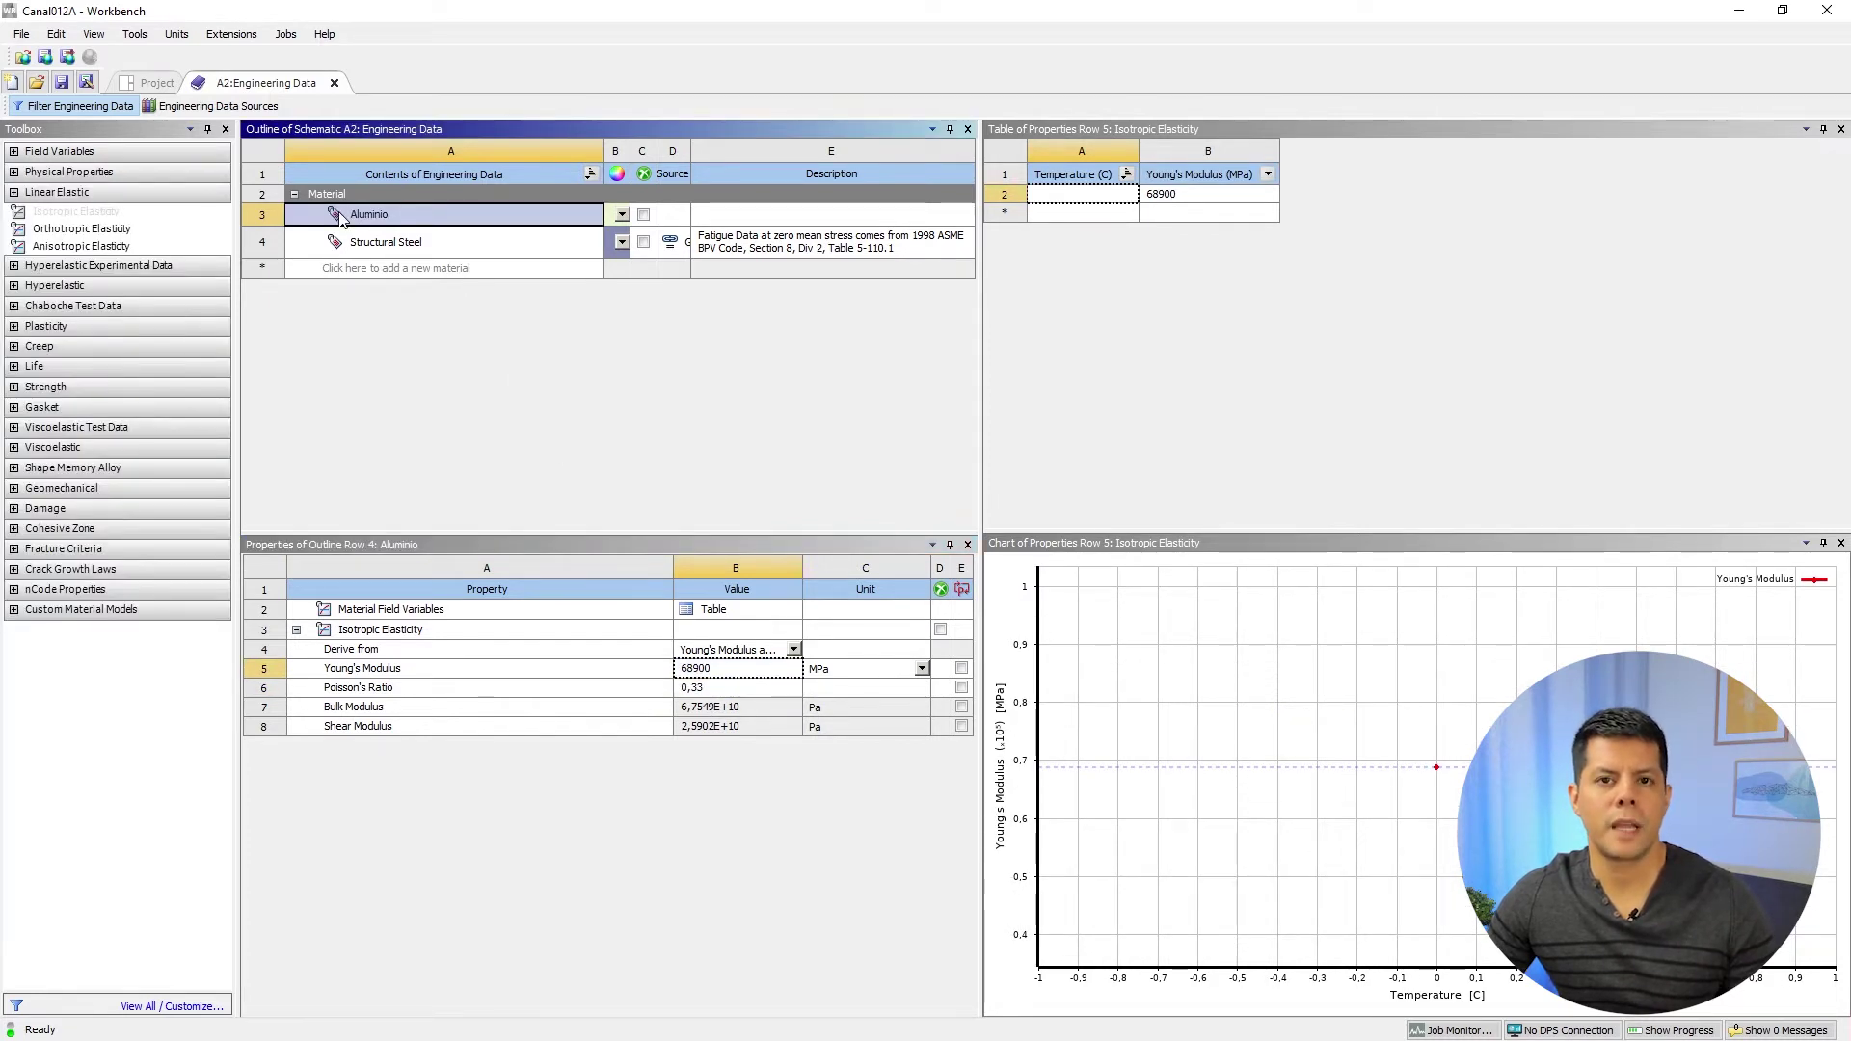
{"action": "left_click", "coordinate": [15, 171]}
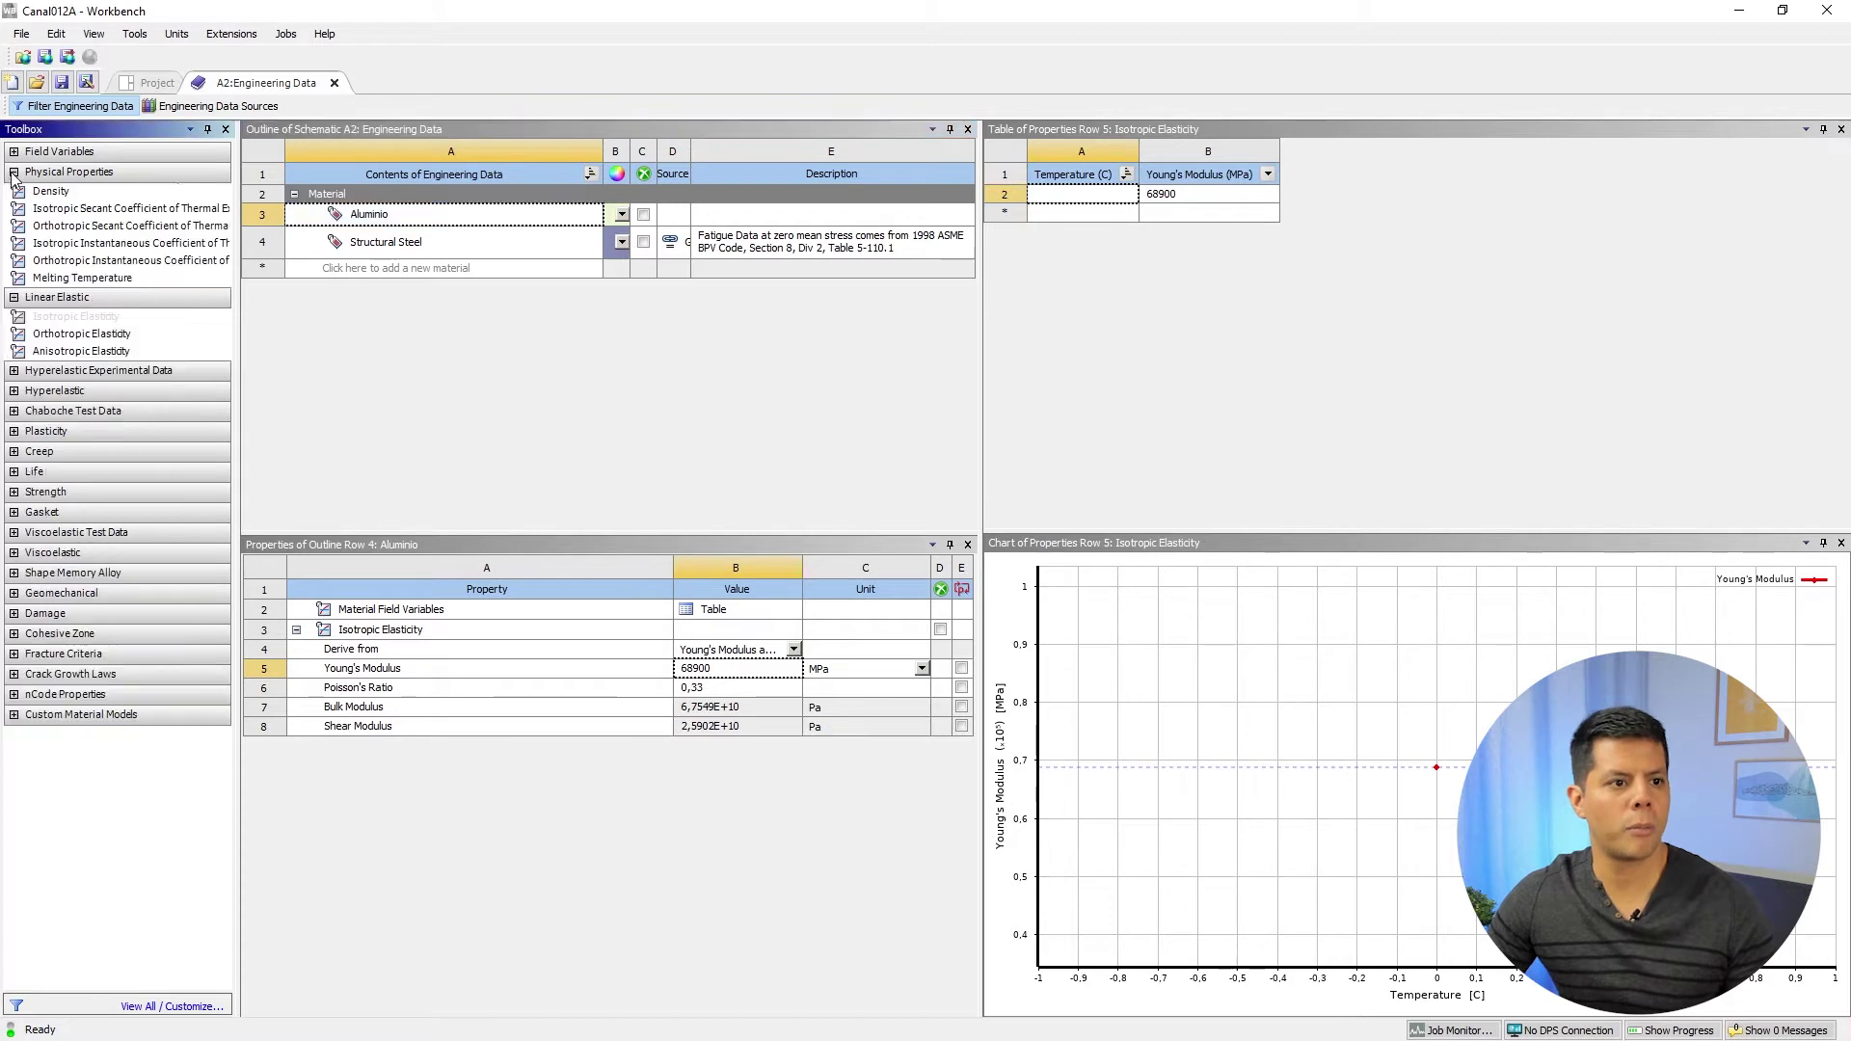
{"action": "left_click", "coordinate": [53, 192]}
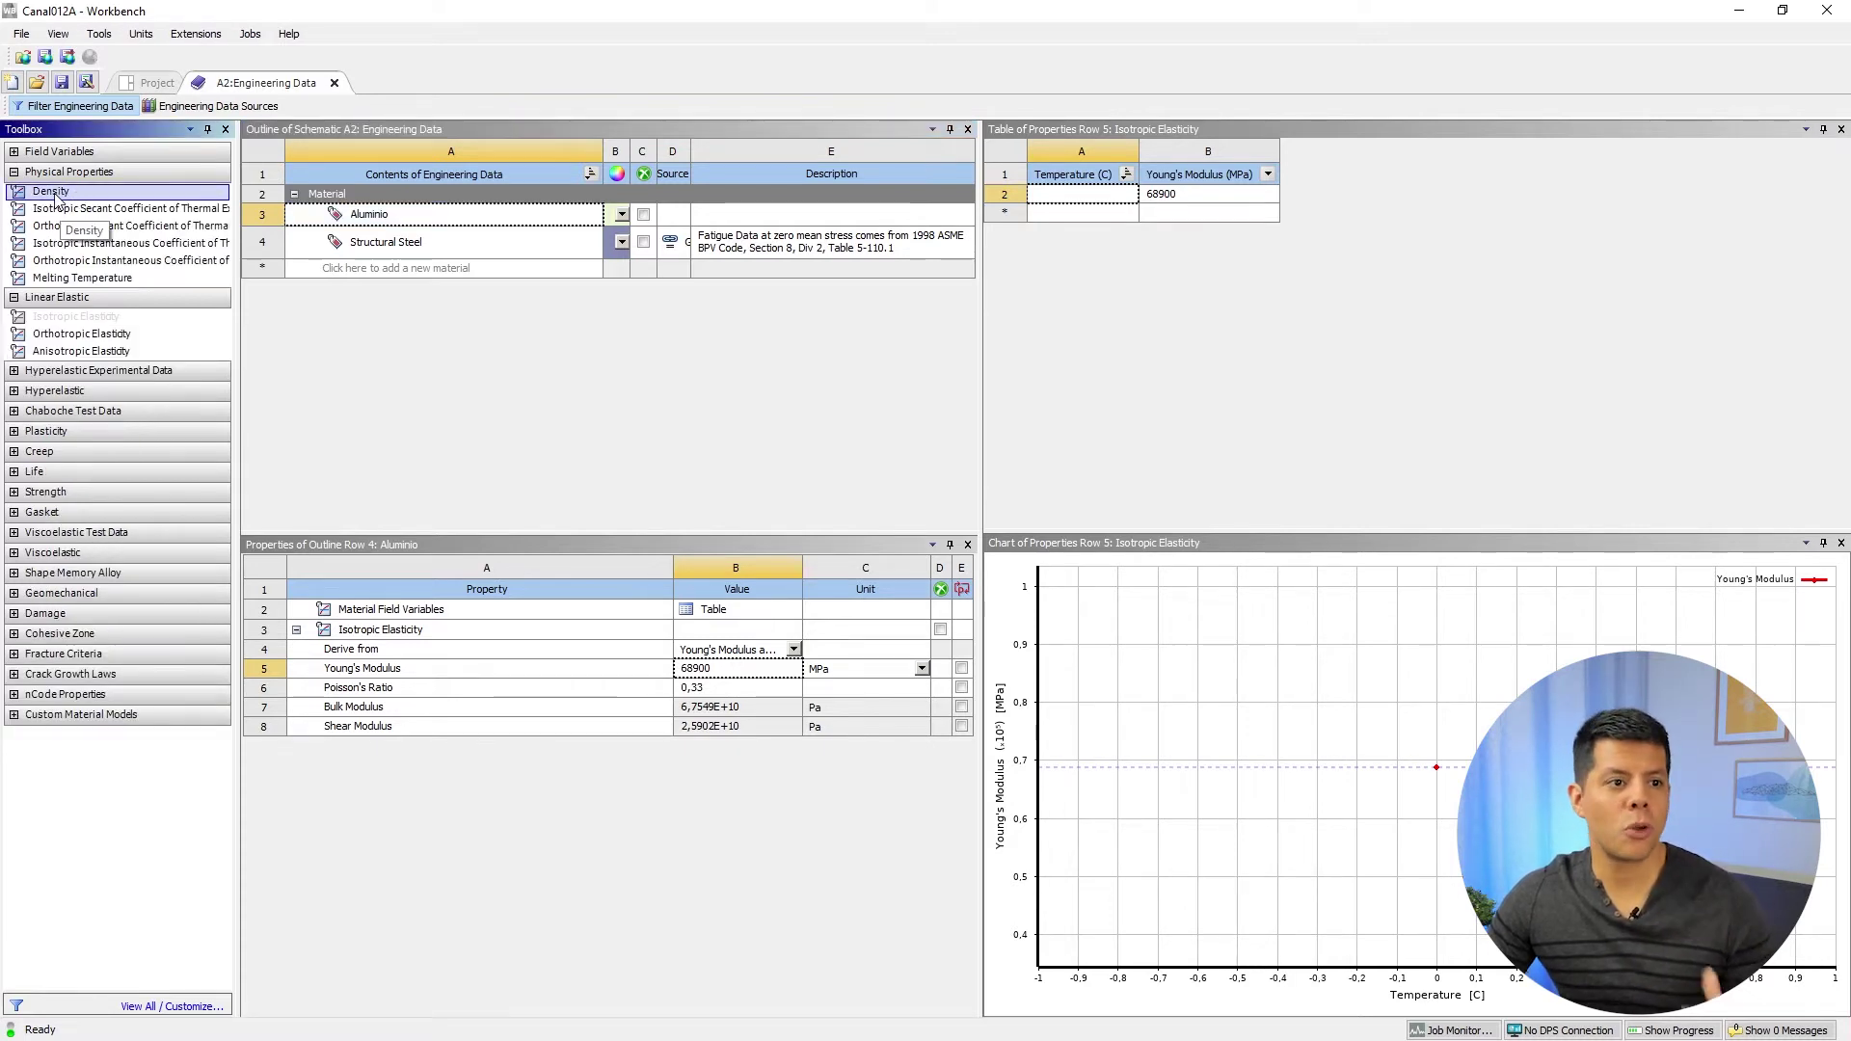
{"action": "left_click", "coordinate": [83, 210]}
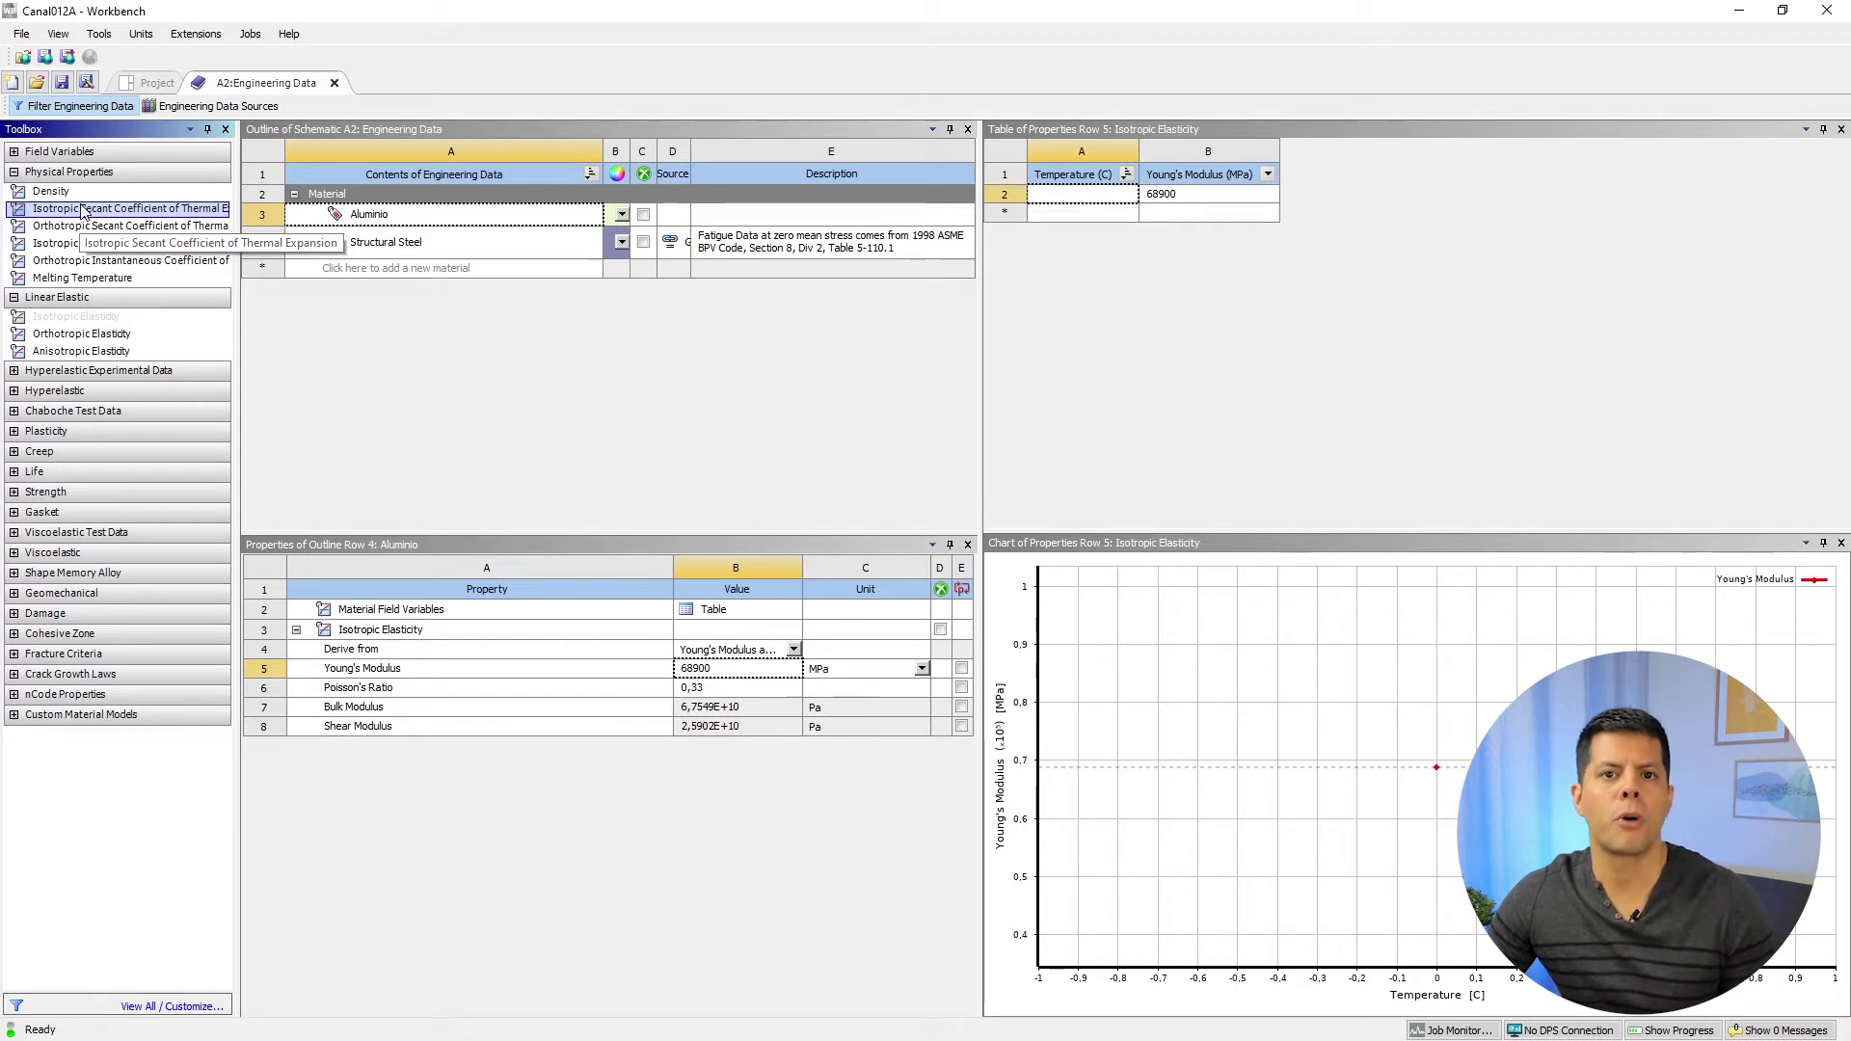
- Compare the properties defined for Aluminio with those defined for Structural Steel
{"action": "left_click", "coordinate": [477, 328]}
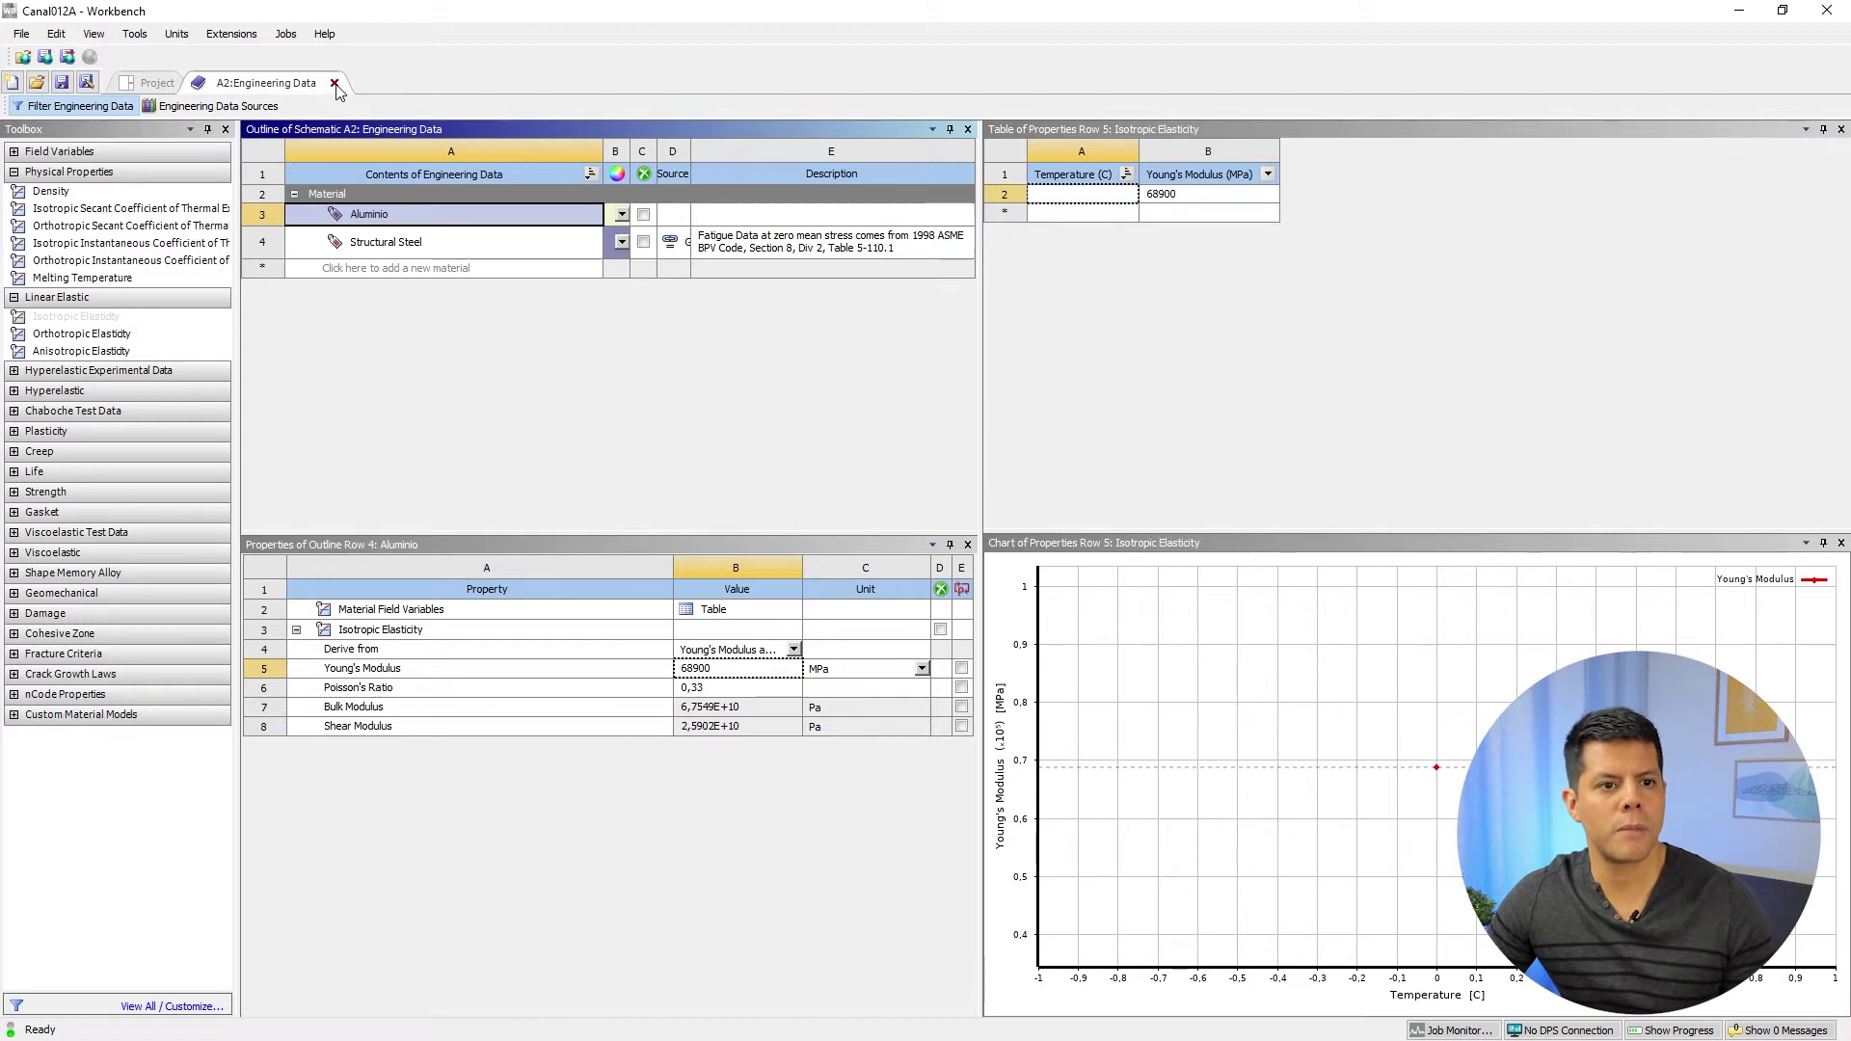
{"action": "key", "text": "Down"}
{"action": "key", "text": "Up"}
{"action": "key", "text": "Down"}
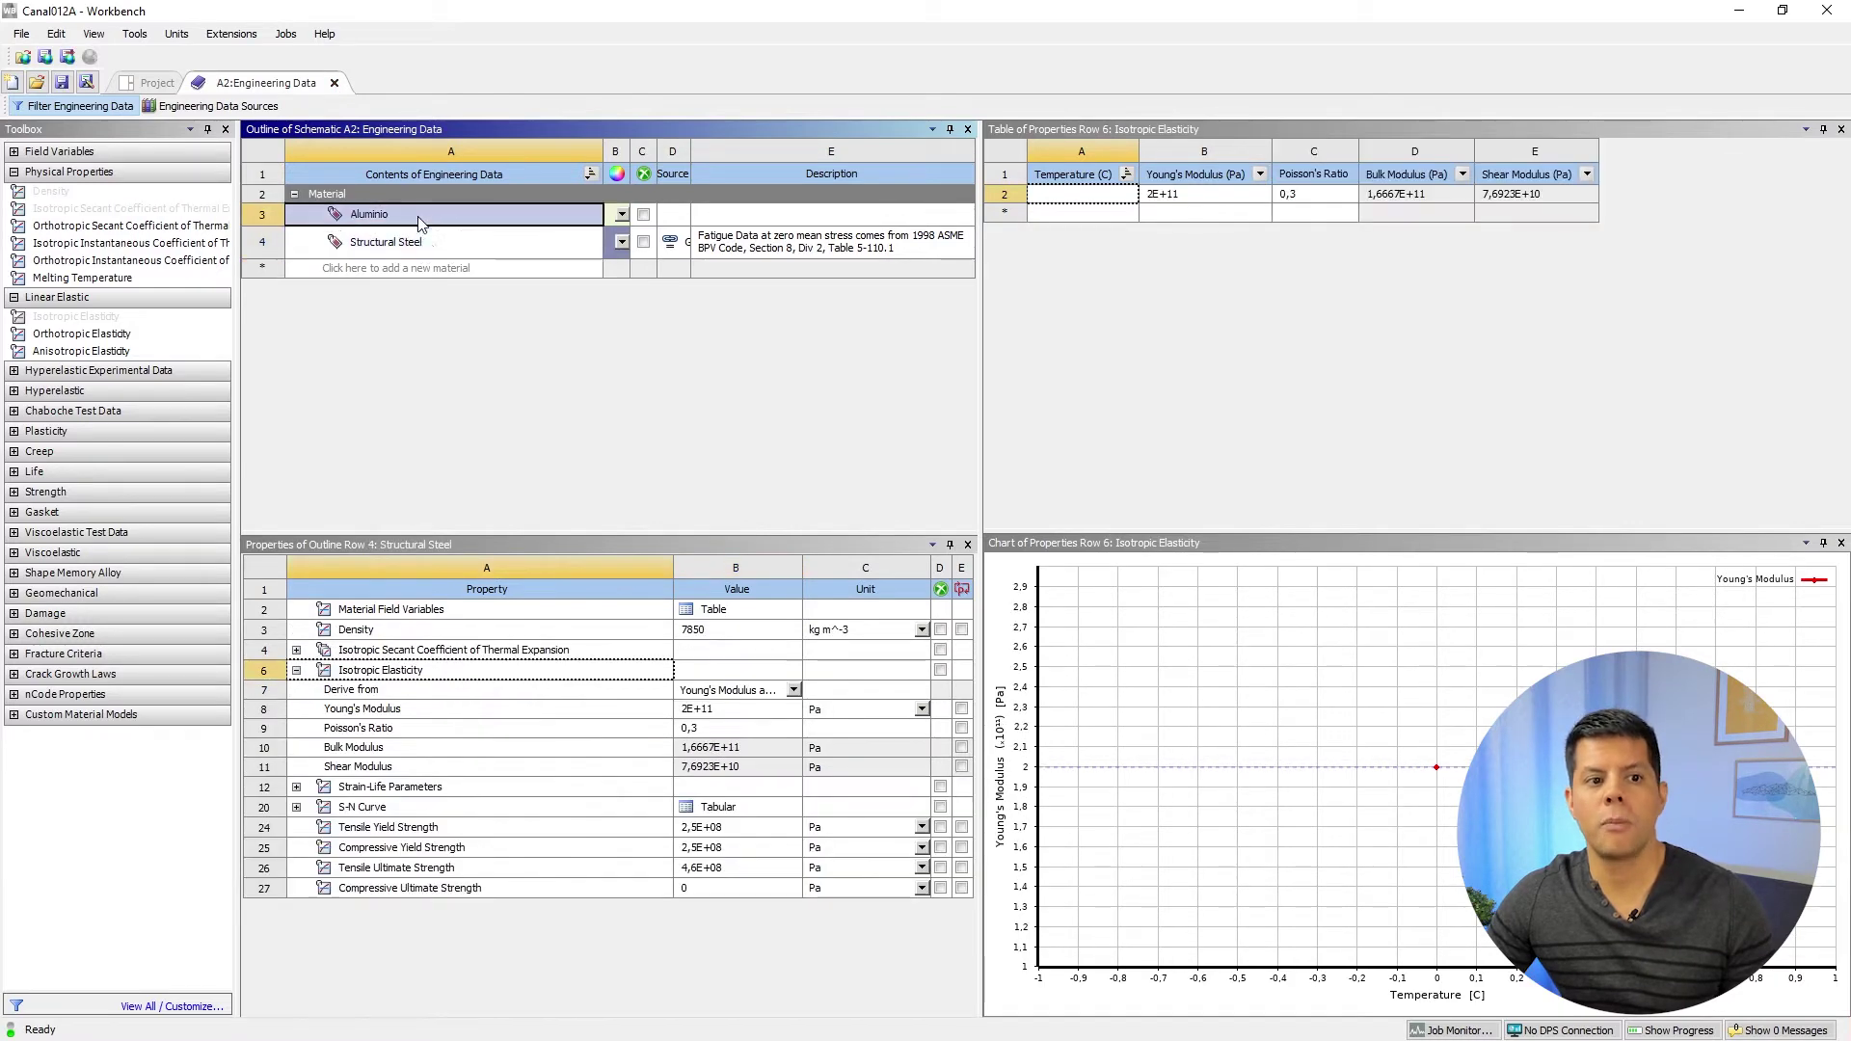
{"action": "key", "text": "Up"}
{"action": "key", "text": "Down"}
{"action": "key", "text": "Up"}
{"action": "key", "text": "Down"}
{"action": "key", "text": "Up"}
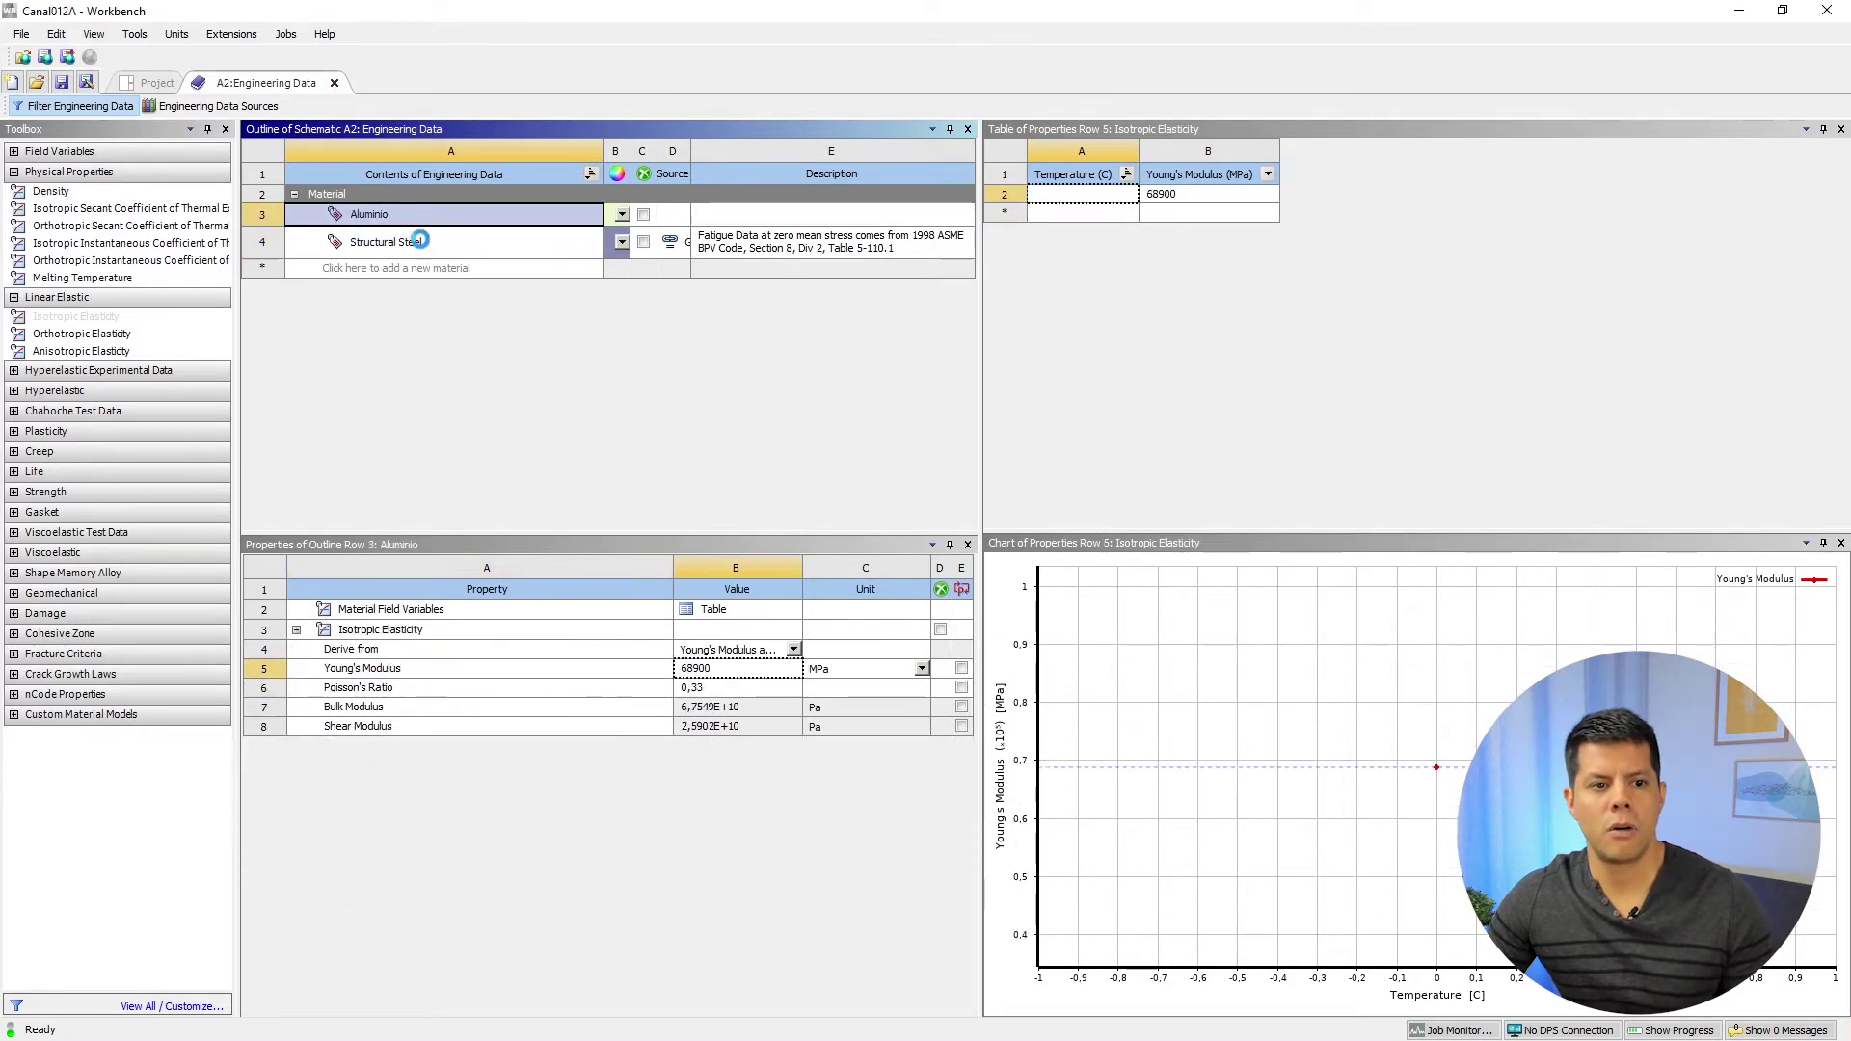
{"action": "key", "text": "Down"}
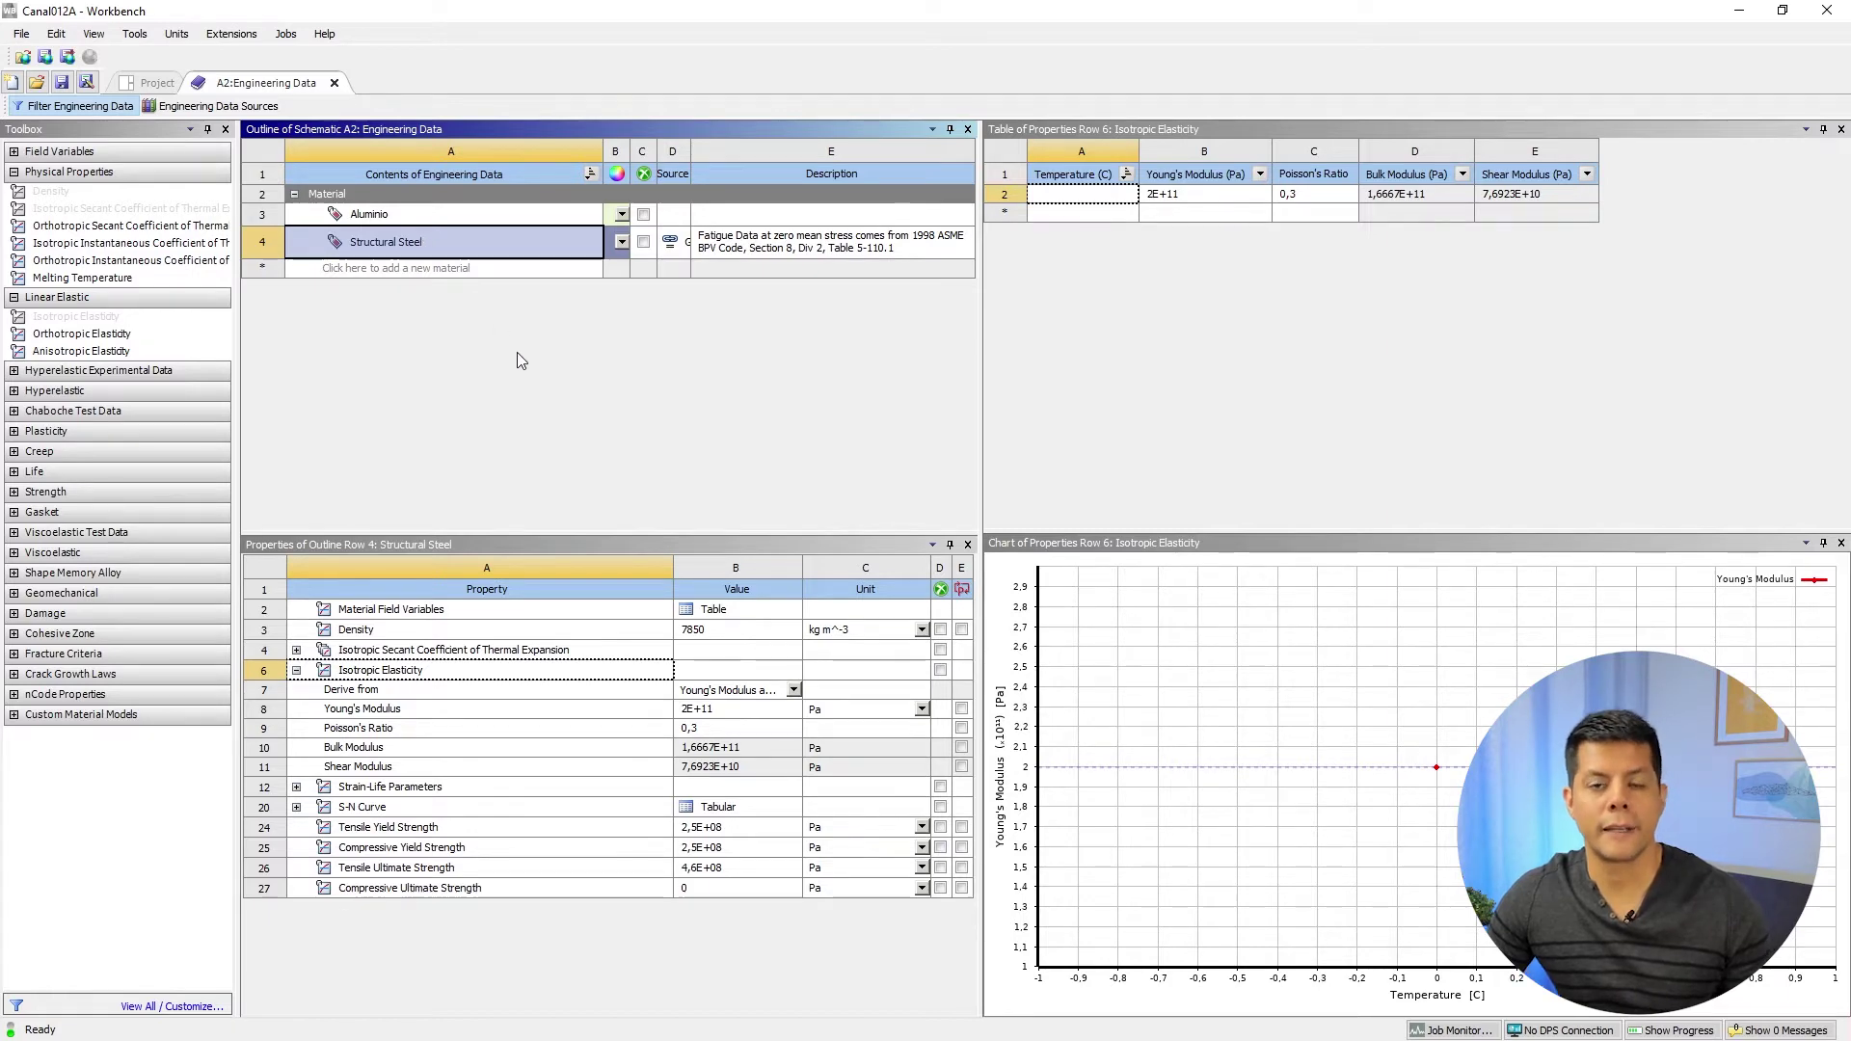
- Close the Engineering Data and create a new SpaceClaim geometry for the Static Structural system, with its window maximized
{"action": "left_click", "coordinate": [335, 85]}
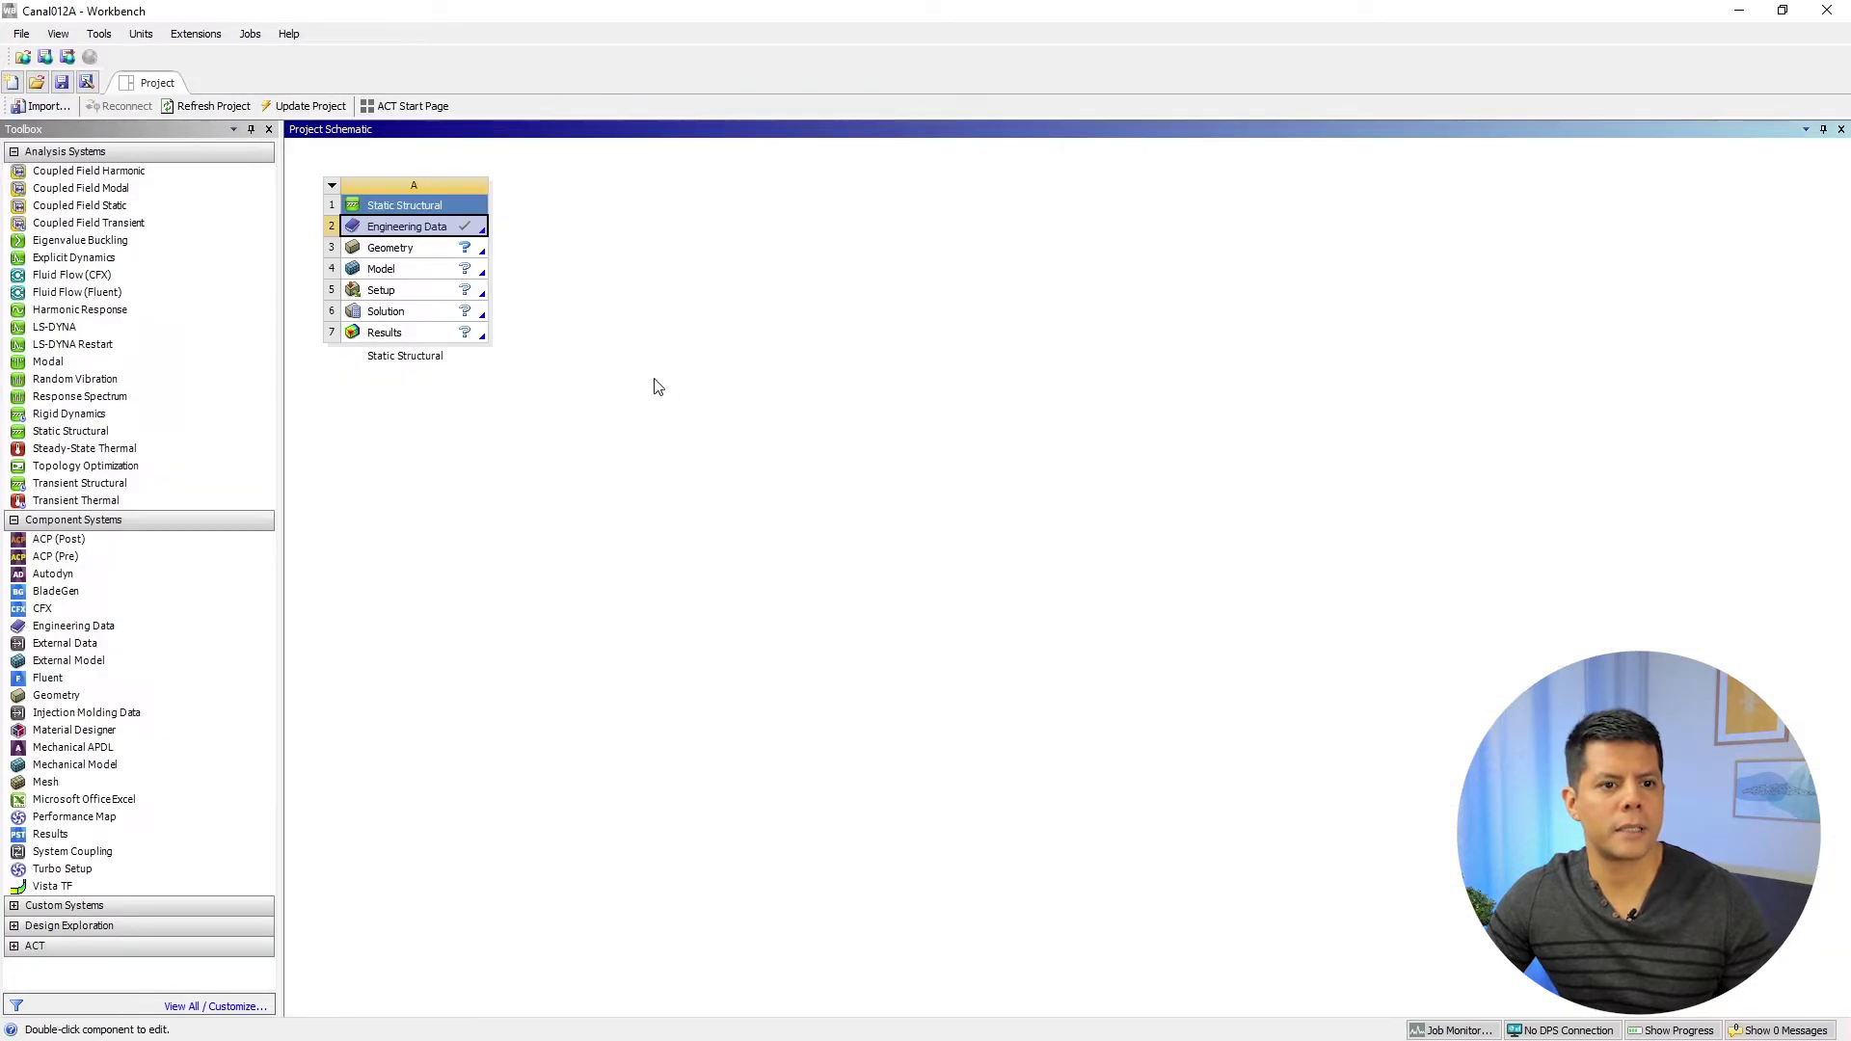
{"action": "left_click", "coordinate": [403, 247]}
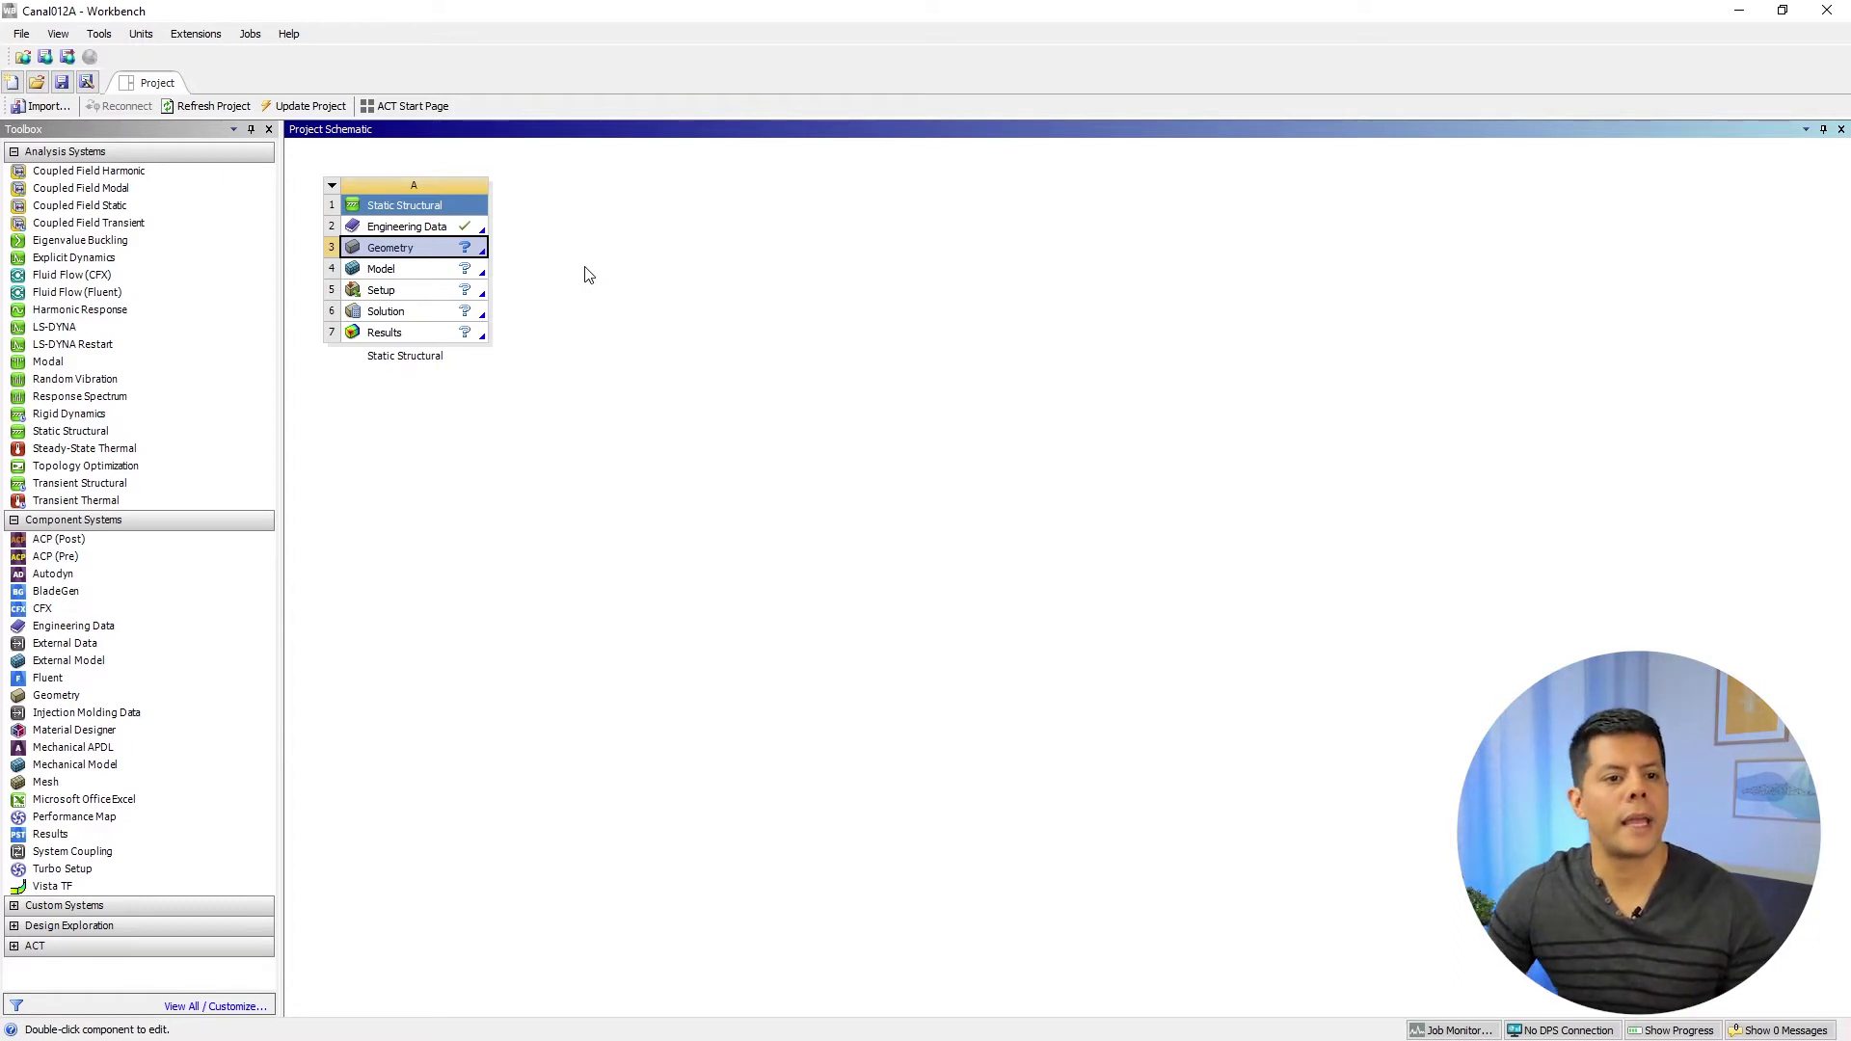
{"action": "right_click", "coordinate": [426, 251]}
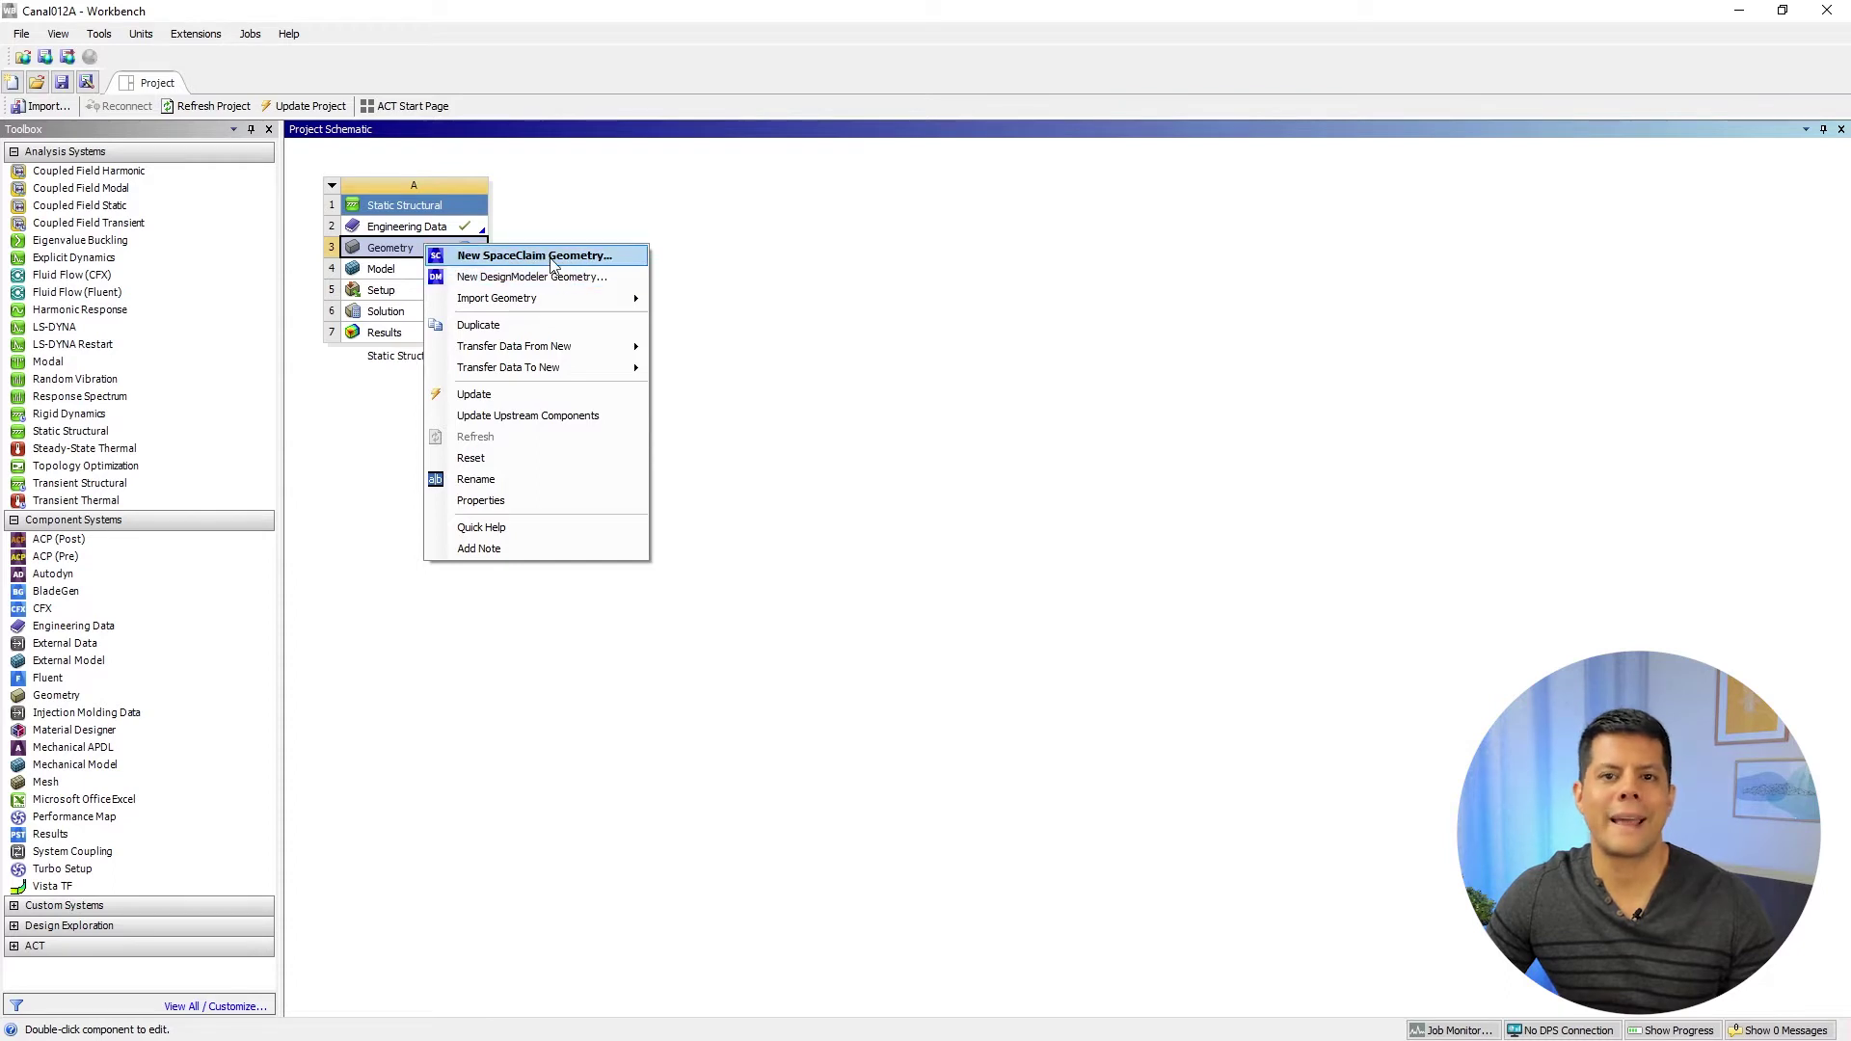
{"action": "left_click", "coordinate": [388, 252]}
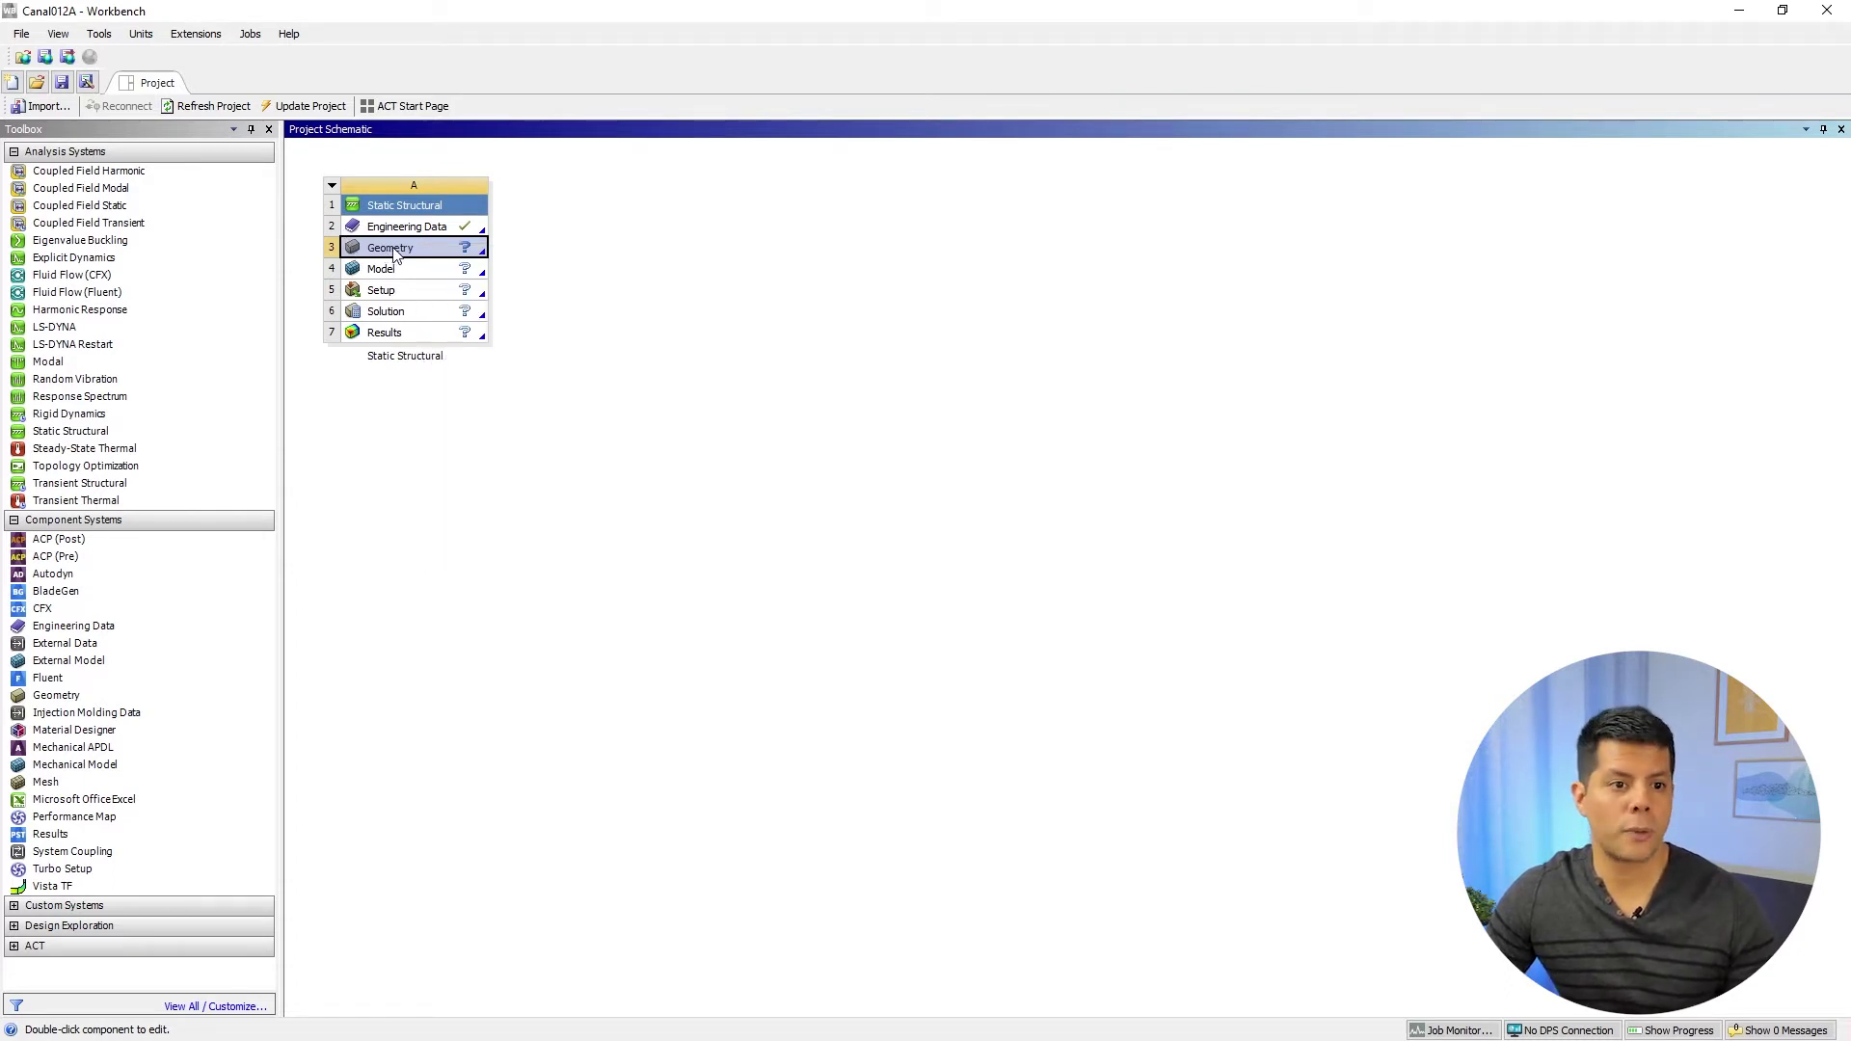
{"action": "right_click", "coordinate": [421, 253]}
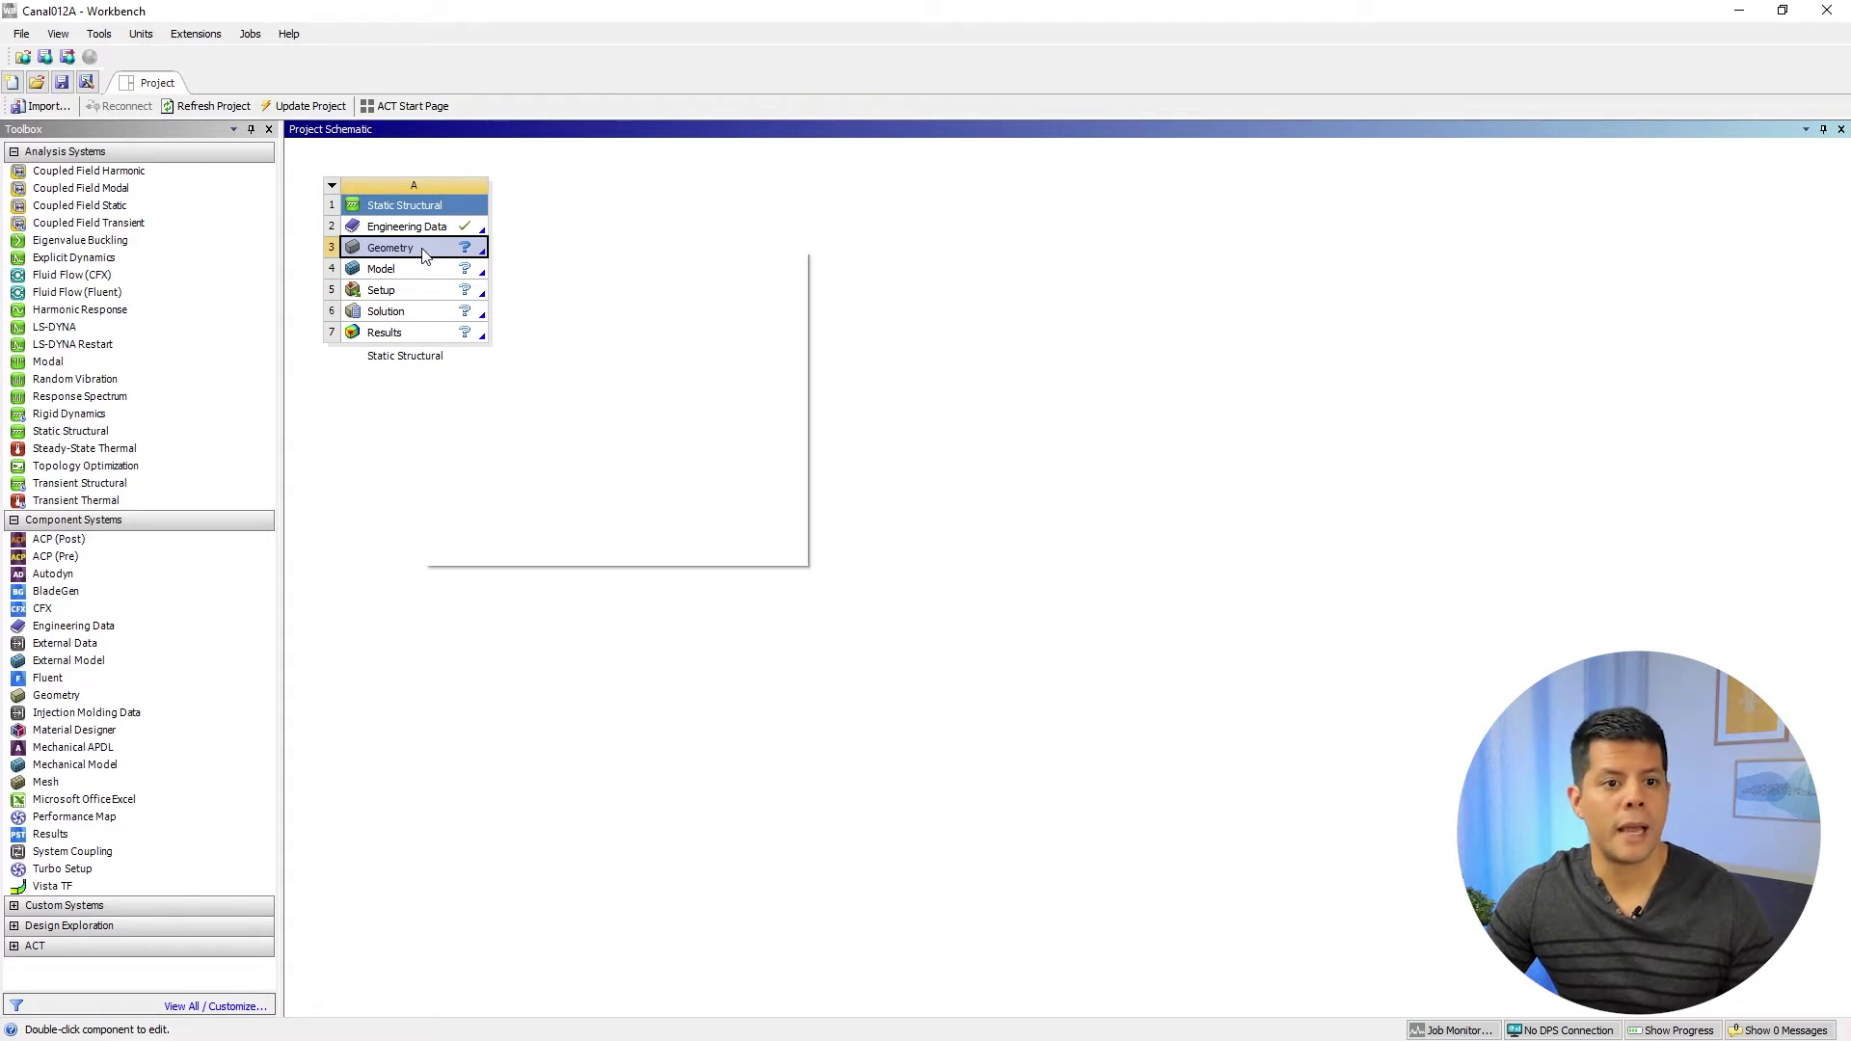
{"action": "mouse_move", "coordinate": [599, 303]}
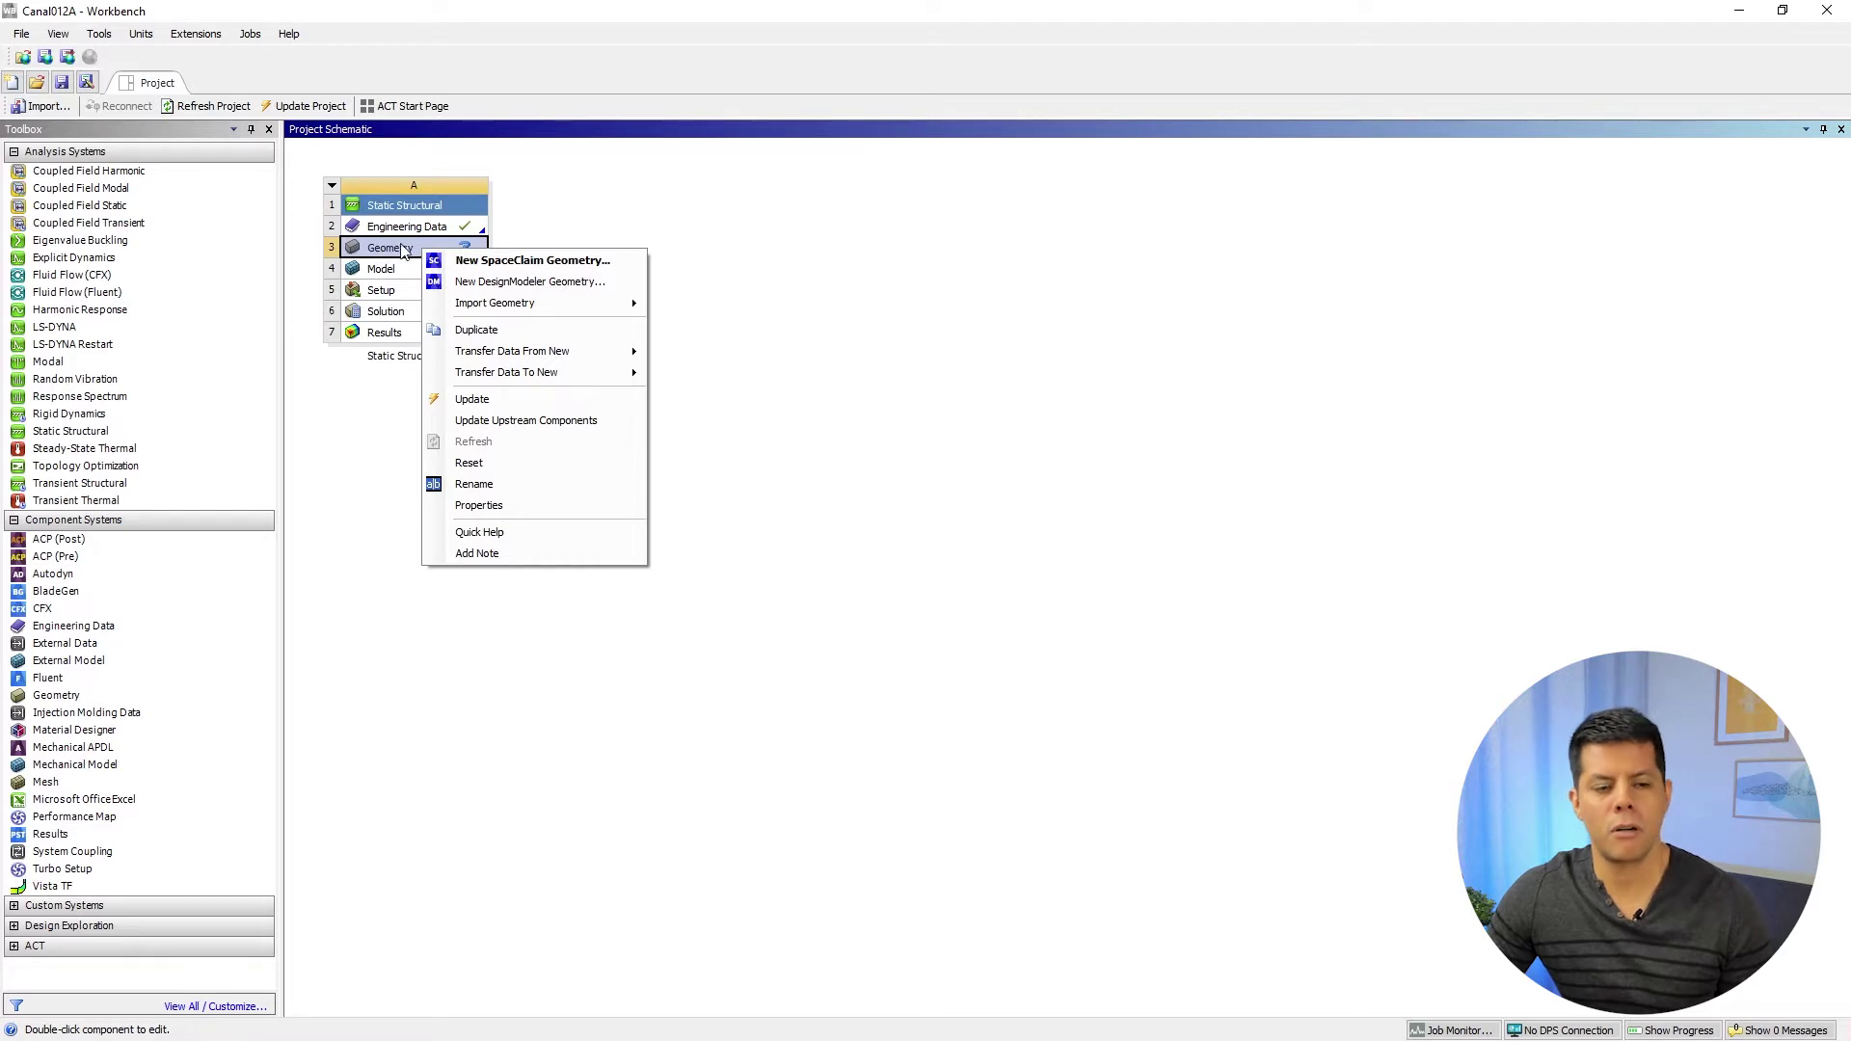
{"action": "left_click", "coordinate": [524, 261]}
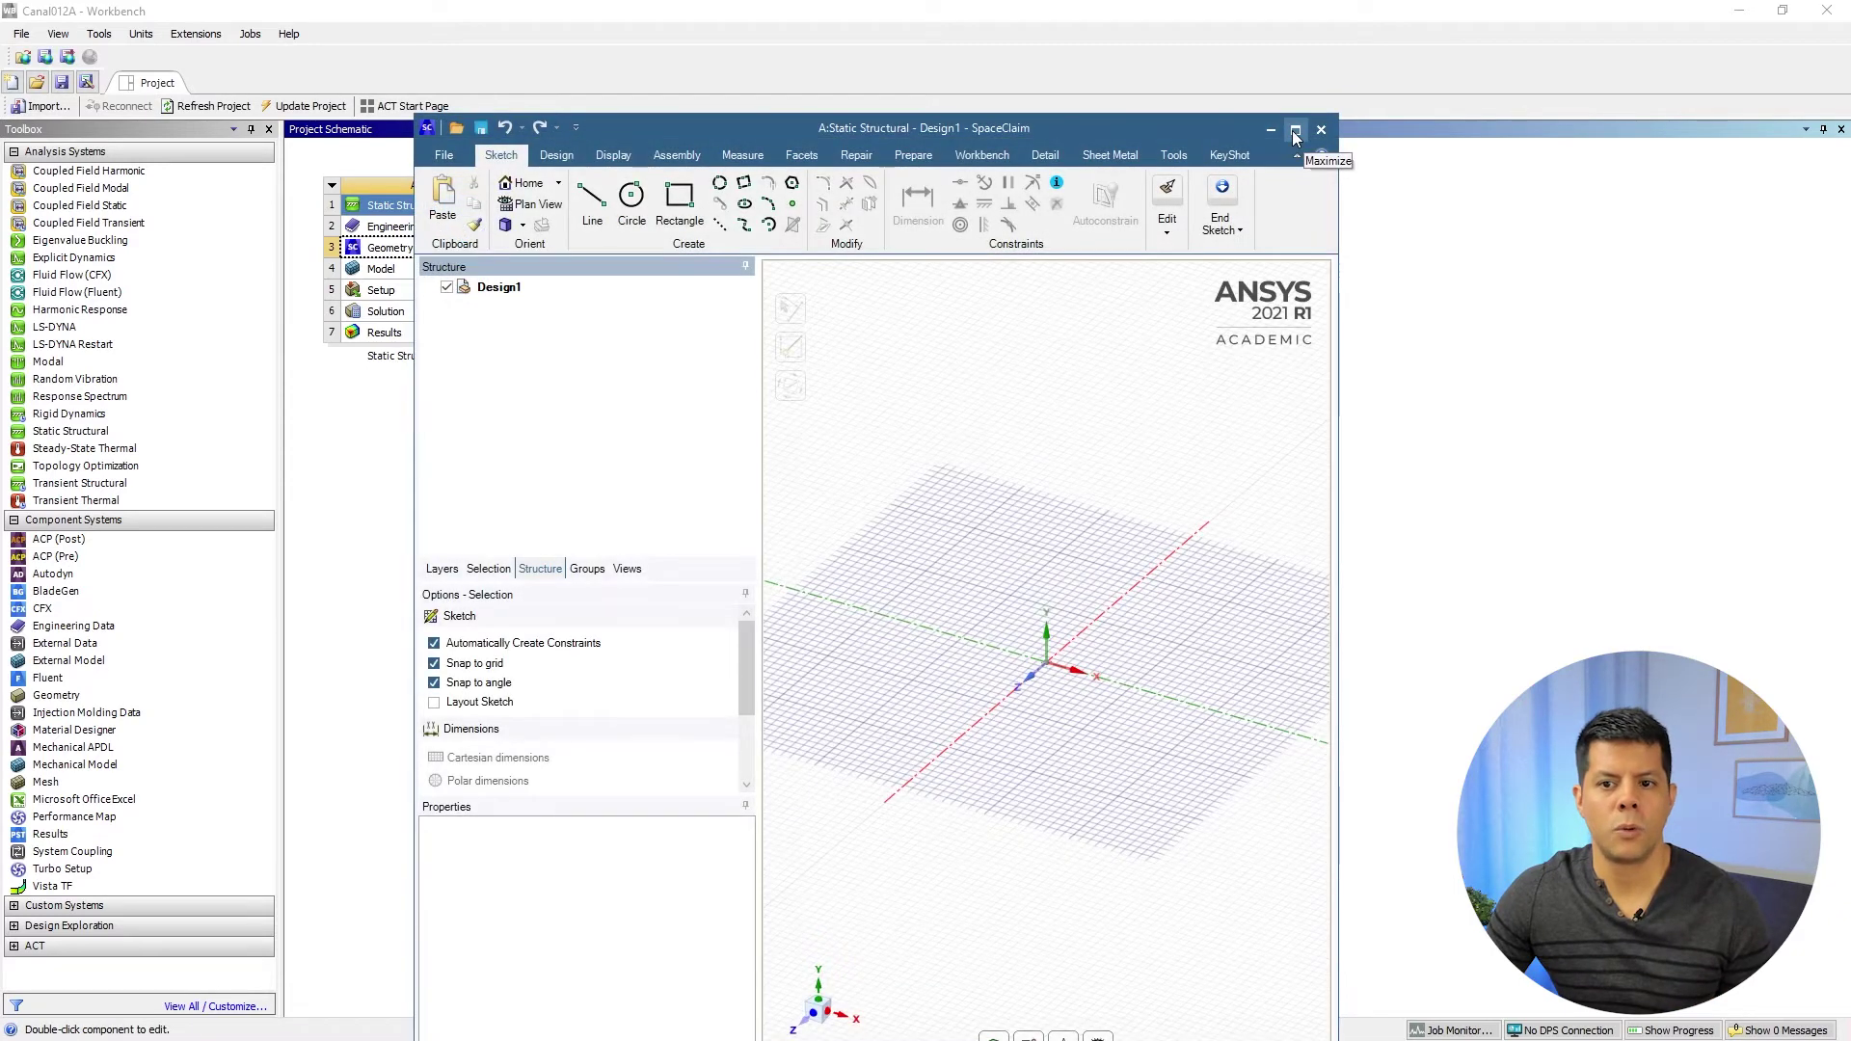
{"action": "left_click", "coordinate": [1293, 138]}
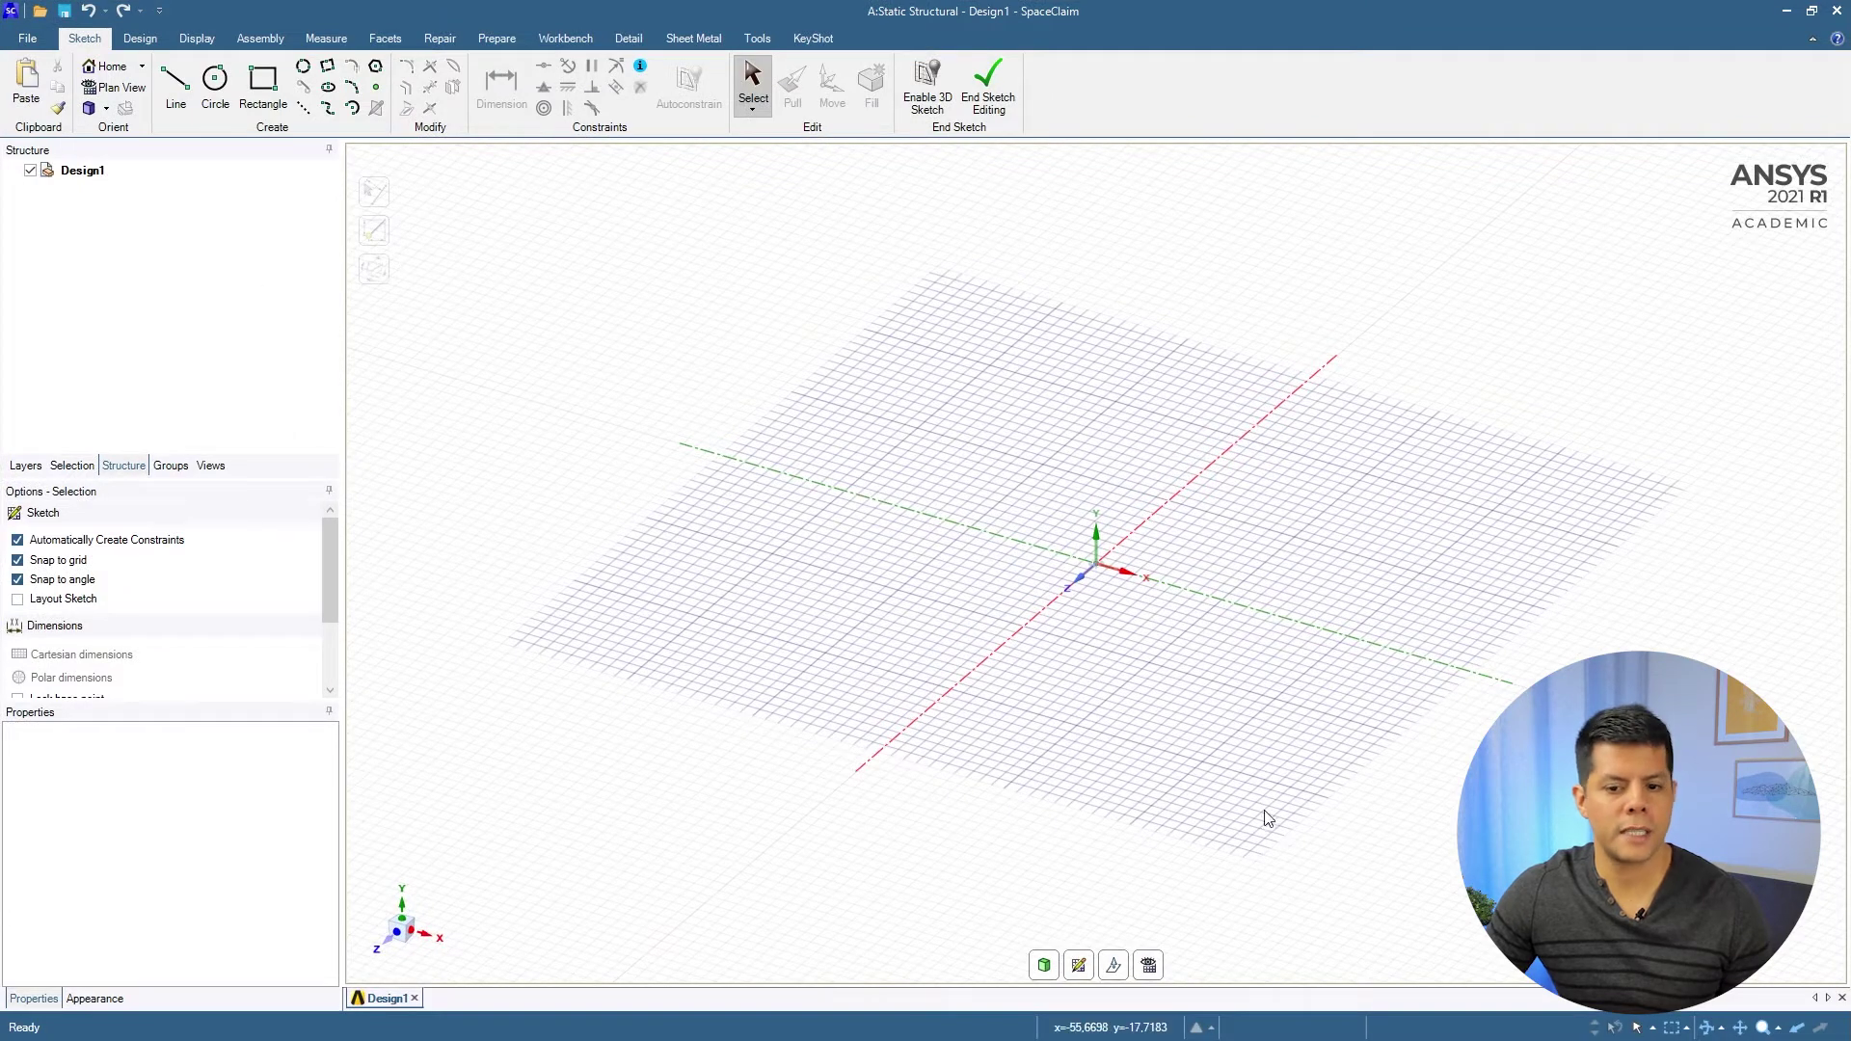
- Leave the default sketch plane and start a new sketch on the XY plane, normal to the Z axis
{"action": "left_click", "coordinate": [1044, 965]}
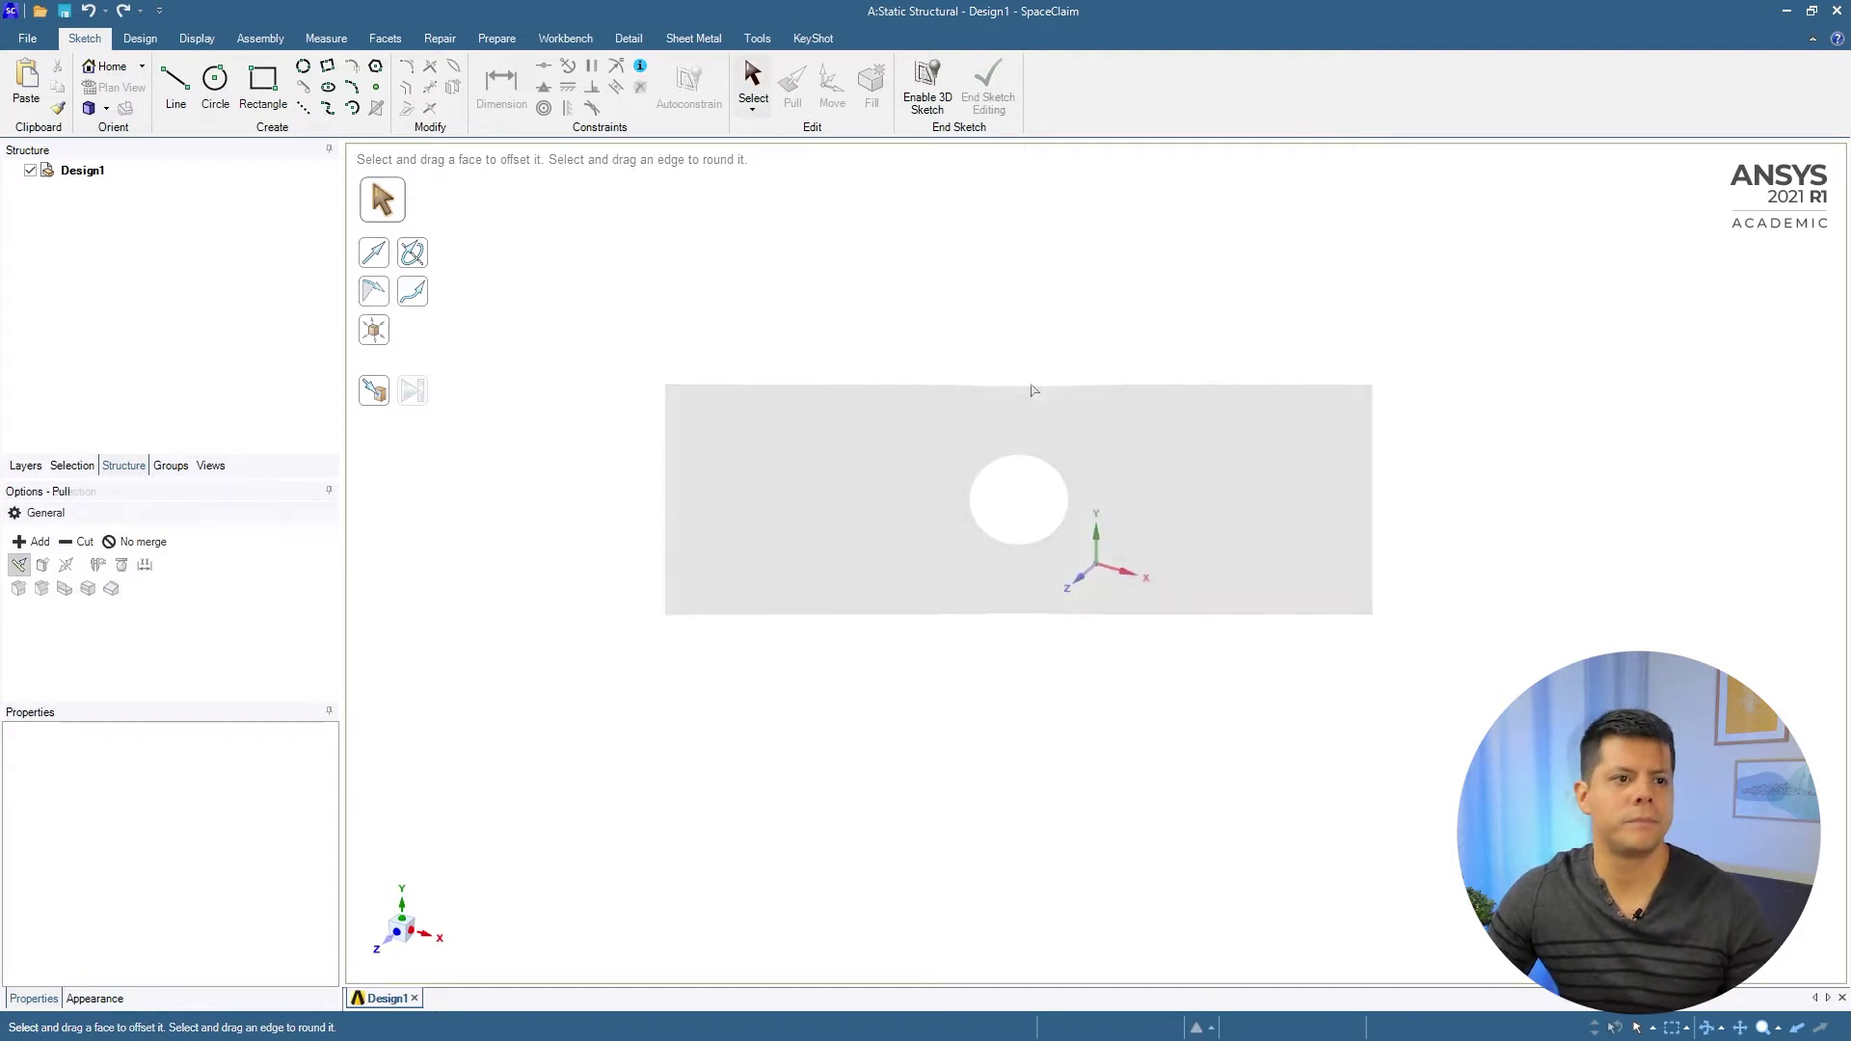
{"action": "left_click", "coordinate": [989, 92]}
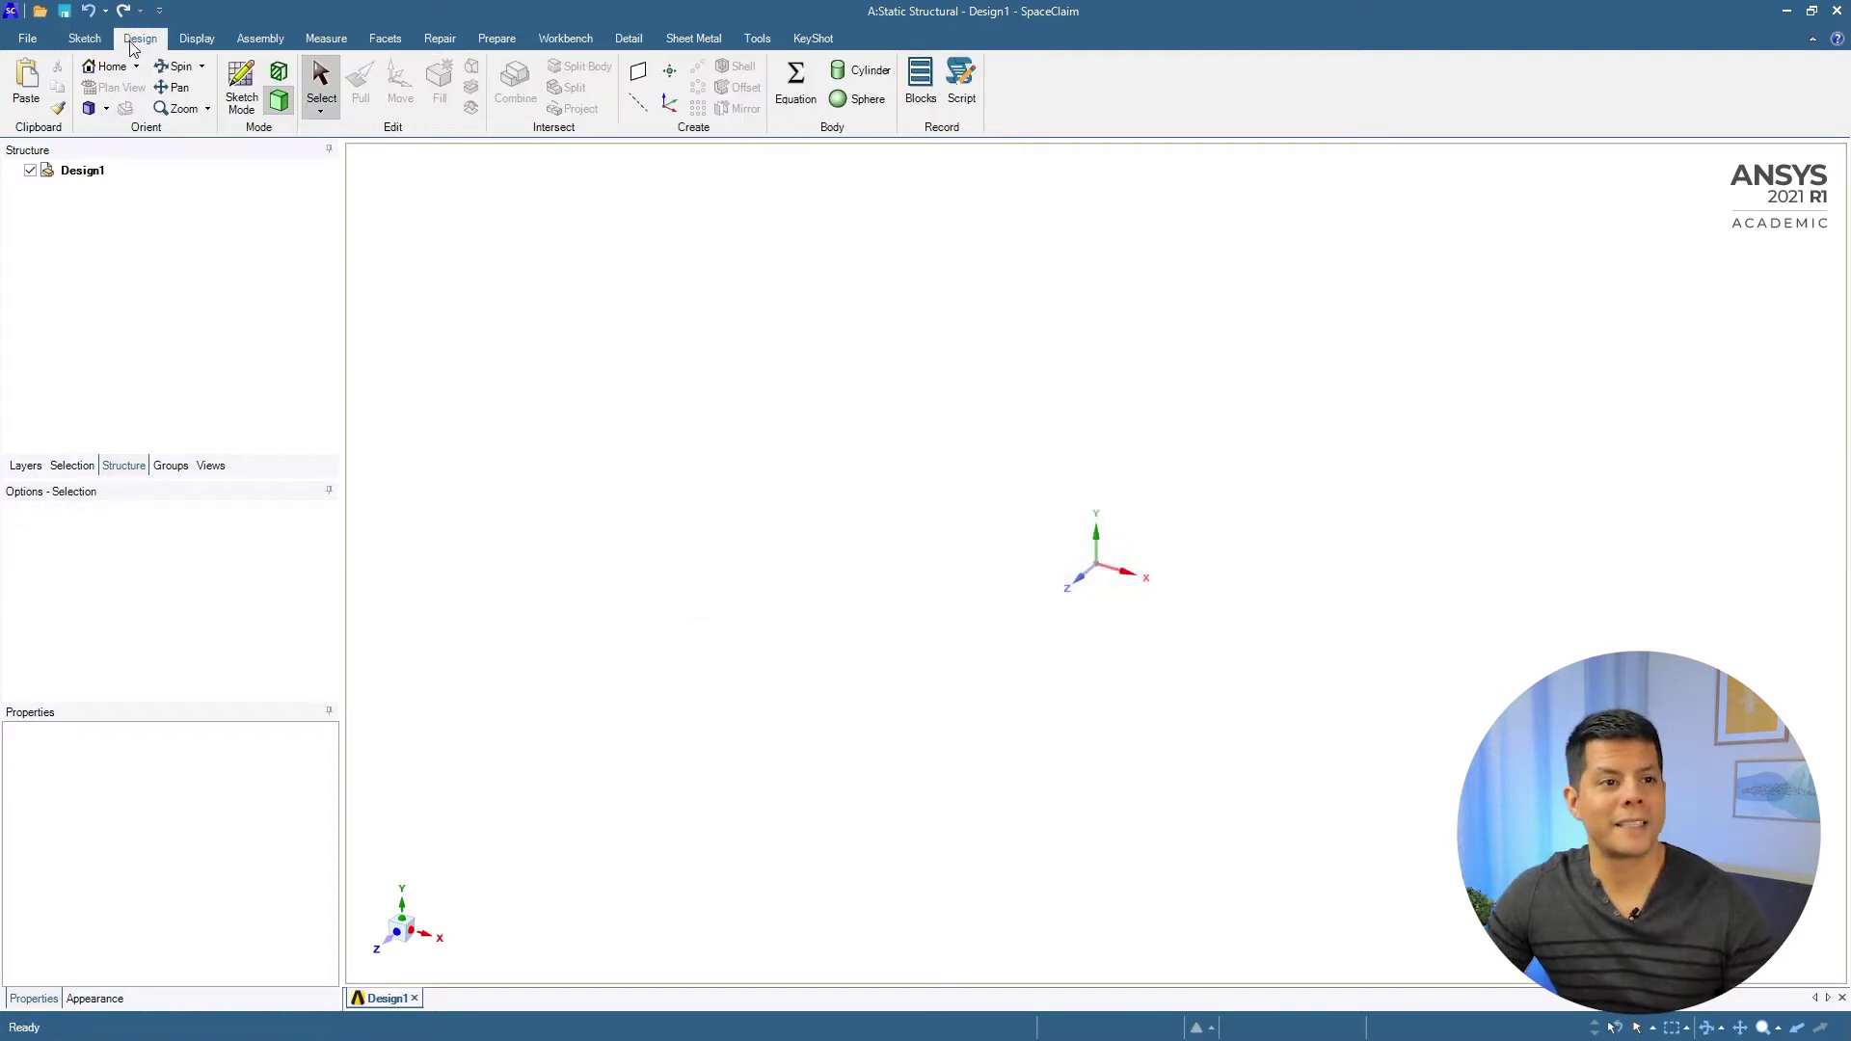
{"action": "left_click", "coordinate": [242, 86]}
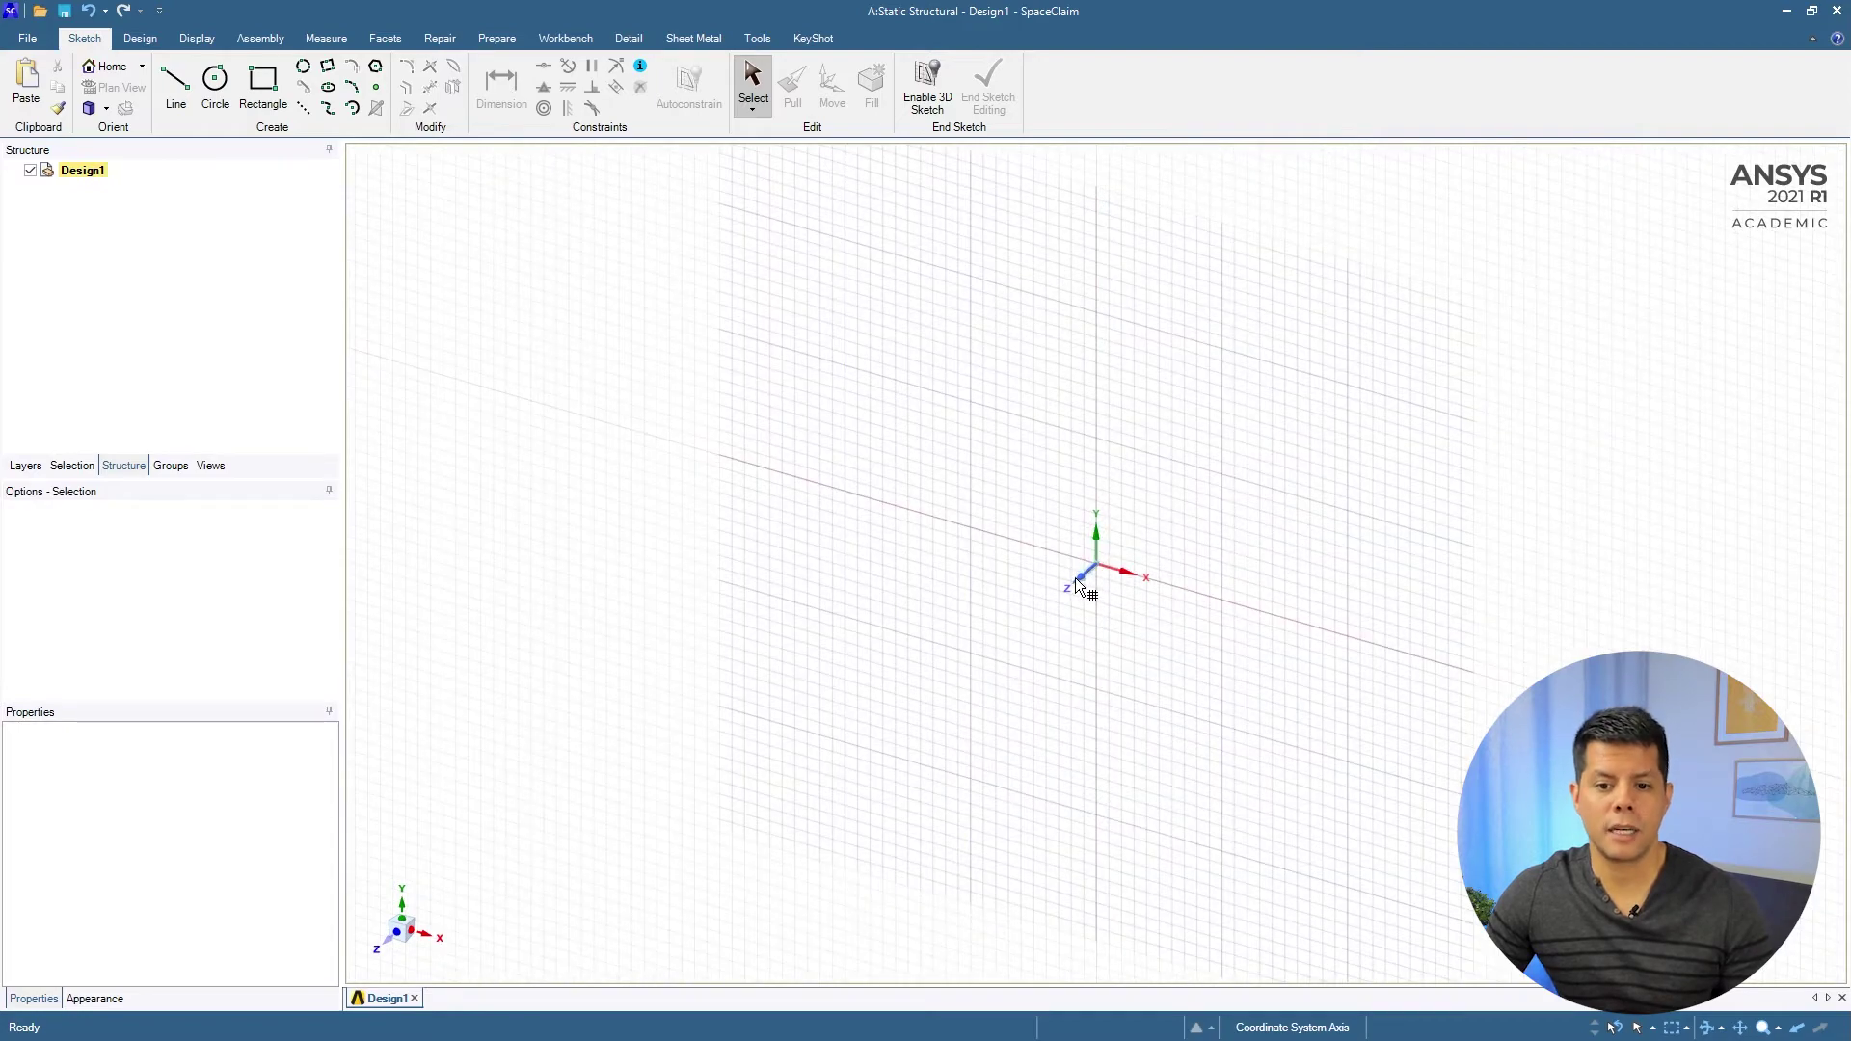
{"action": "left_click", "coordinate": [1084, 575]}
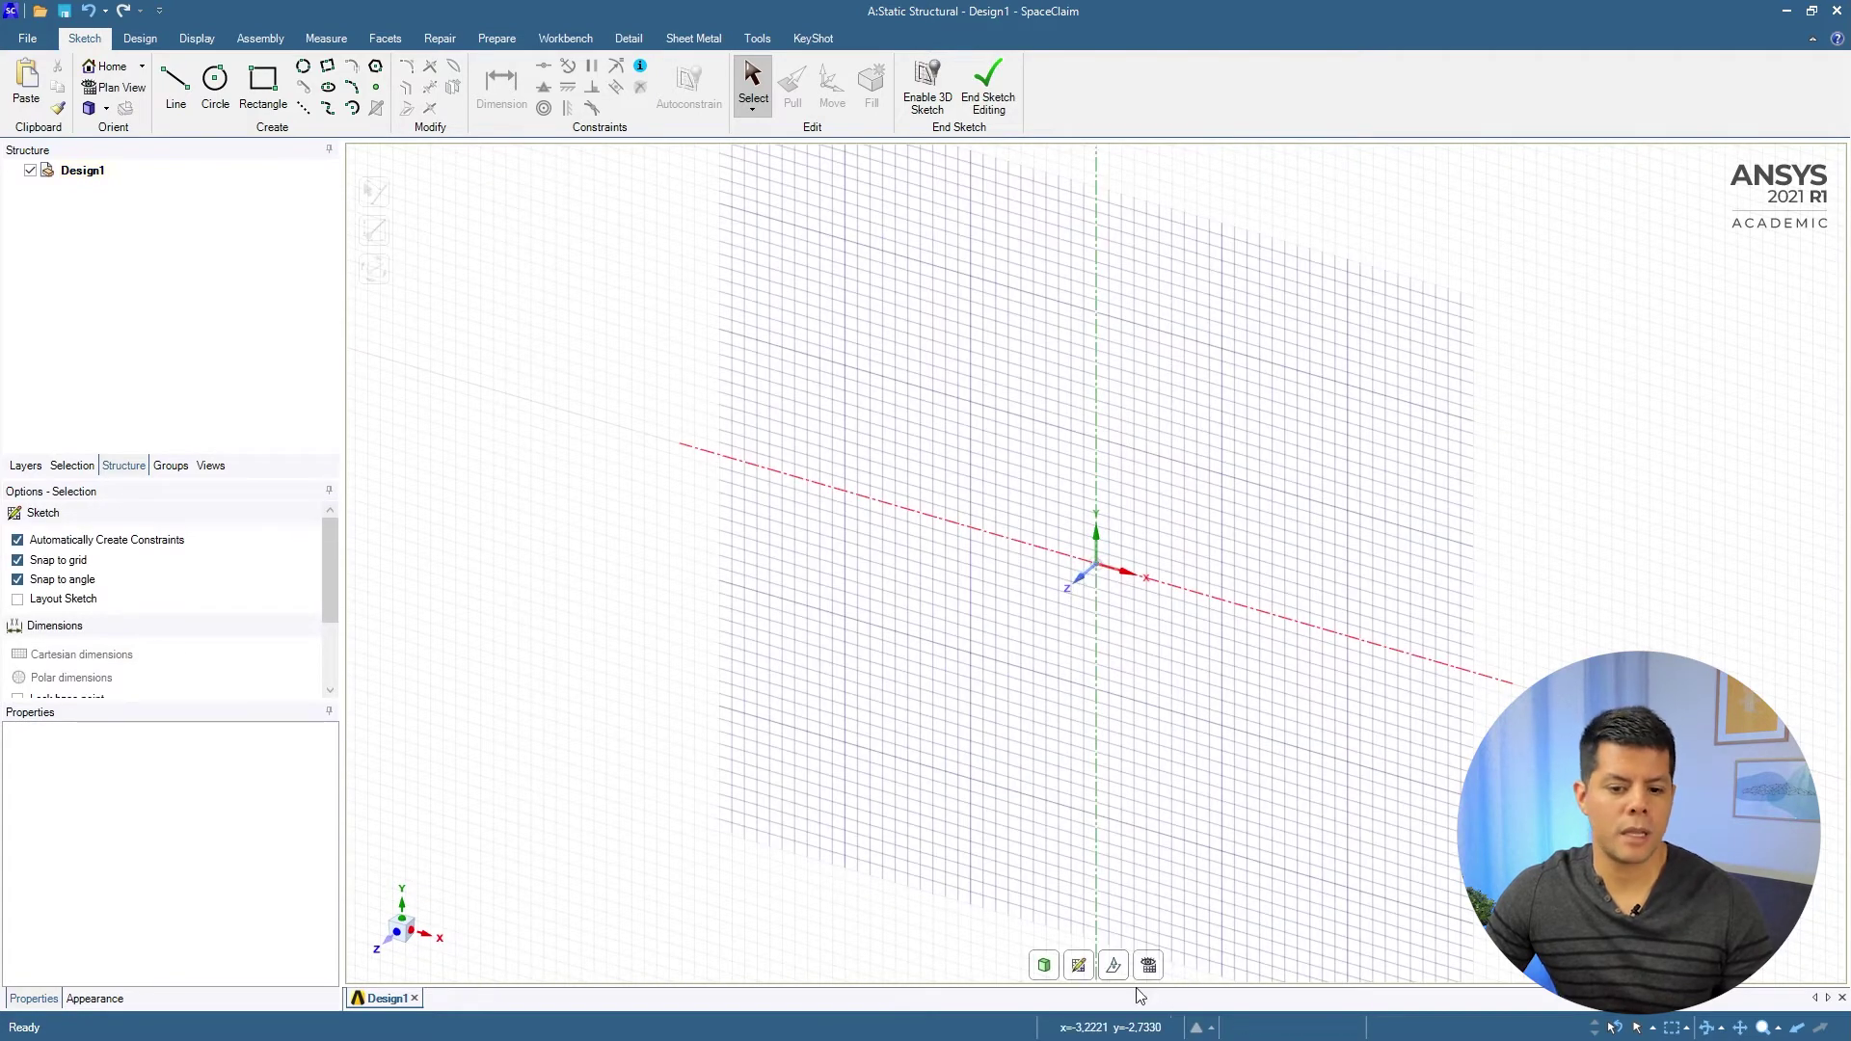
- Sketch a circle with a diameter of 40 mm centered on the origin
{"action": "mouse_move", "coordinate": [1130, 723]}
{"action": "middle_mouse_down"}
{"action": "mouse_move", "coordinate": [1166, 629]}
{"action": "mouse_move", "coordinate": [1109, 897]}
{"action": "middle_mouse_up"}
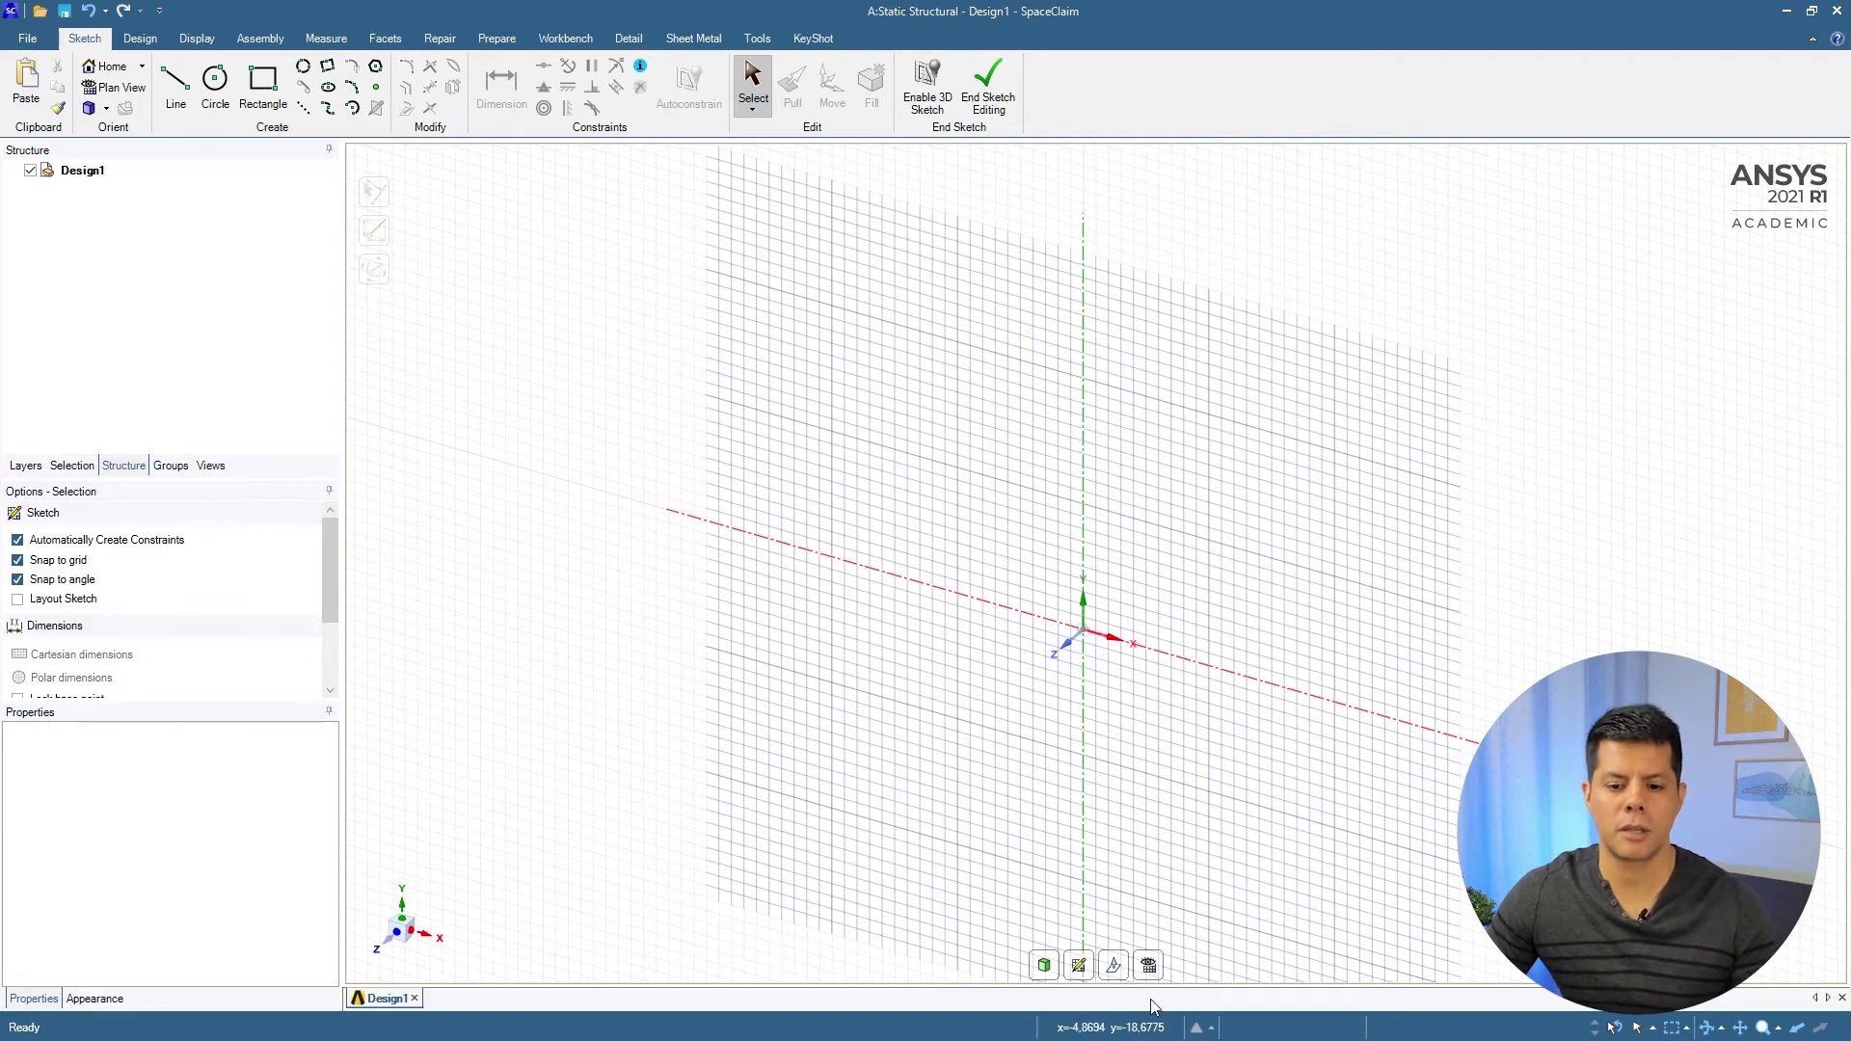
{"action": "left_click", "coordinate": [1148, 966]}
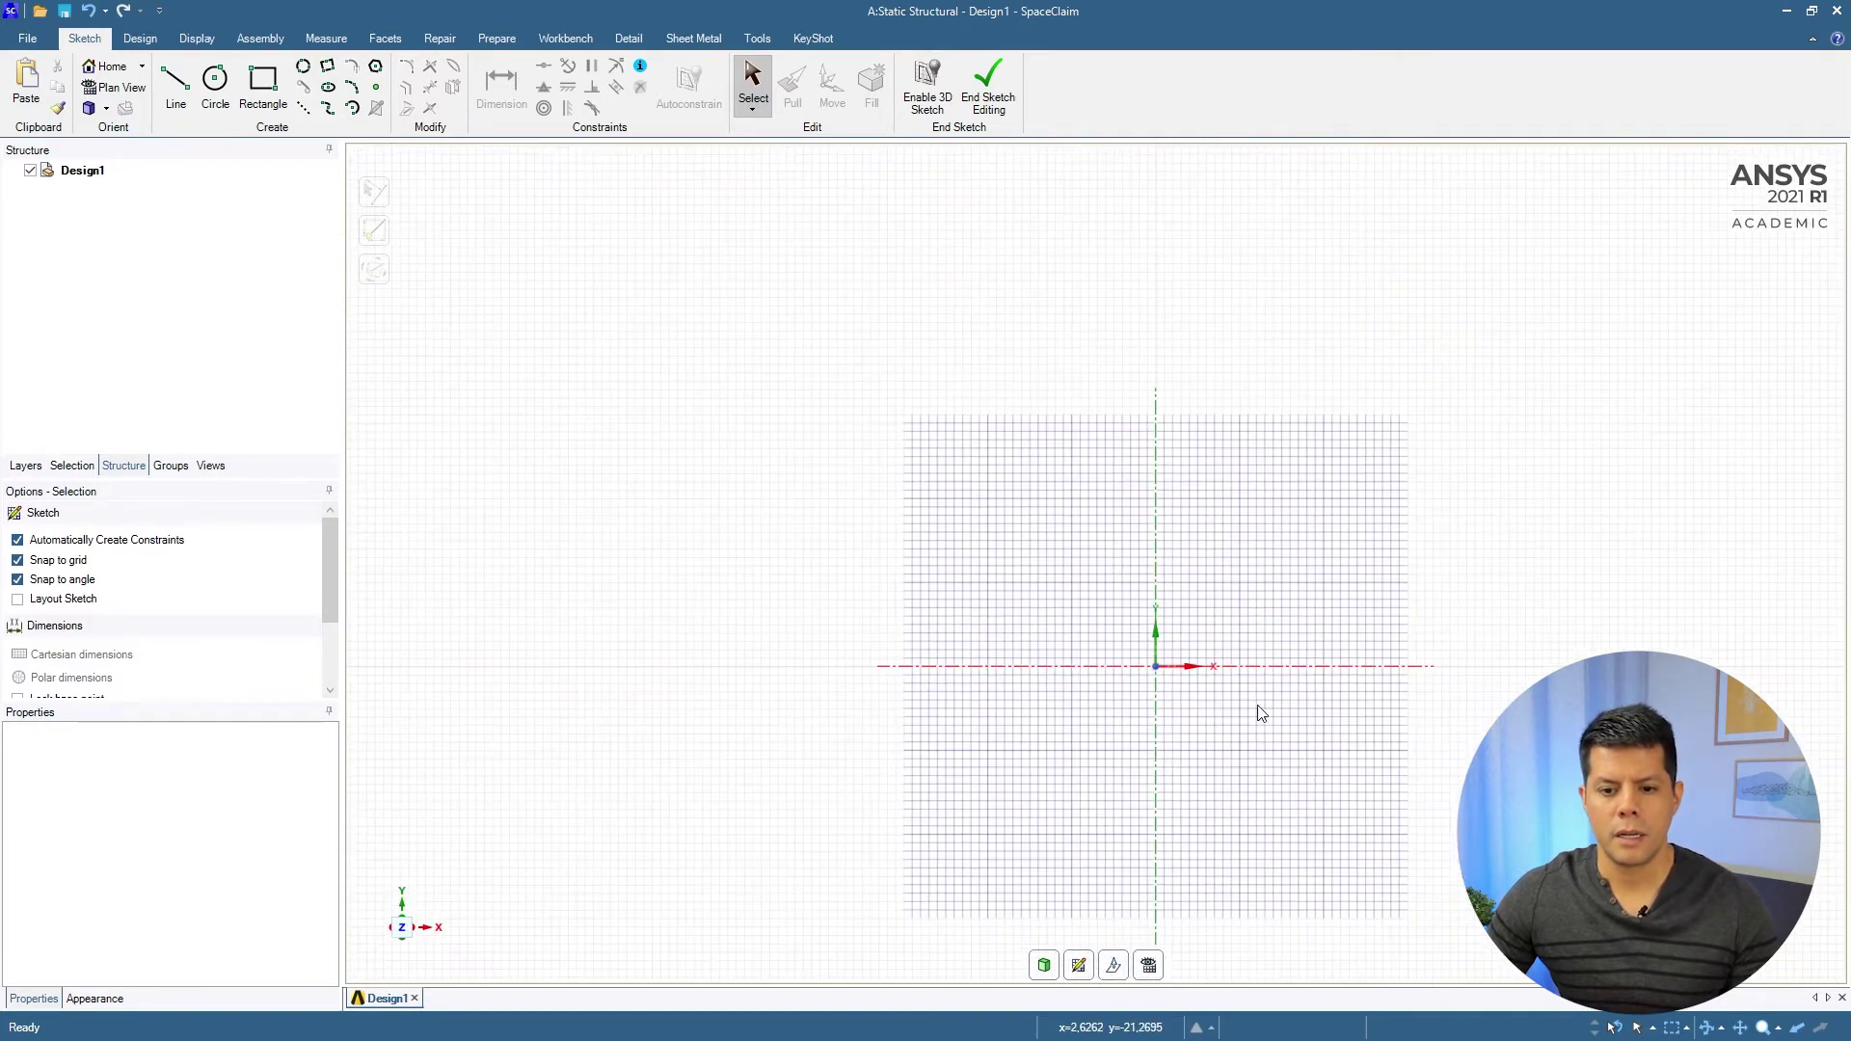
{"action": "scroll", "coordinate": [1263, 675], "scroll_direction": "up", "scroll_amount": 2}
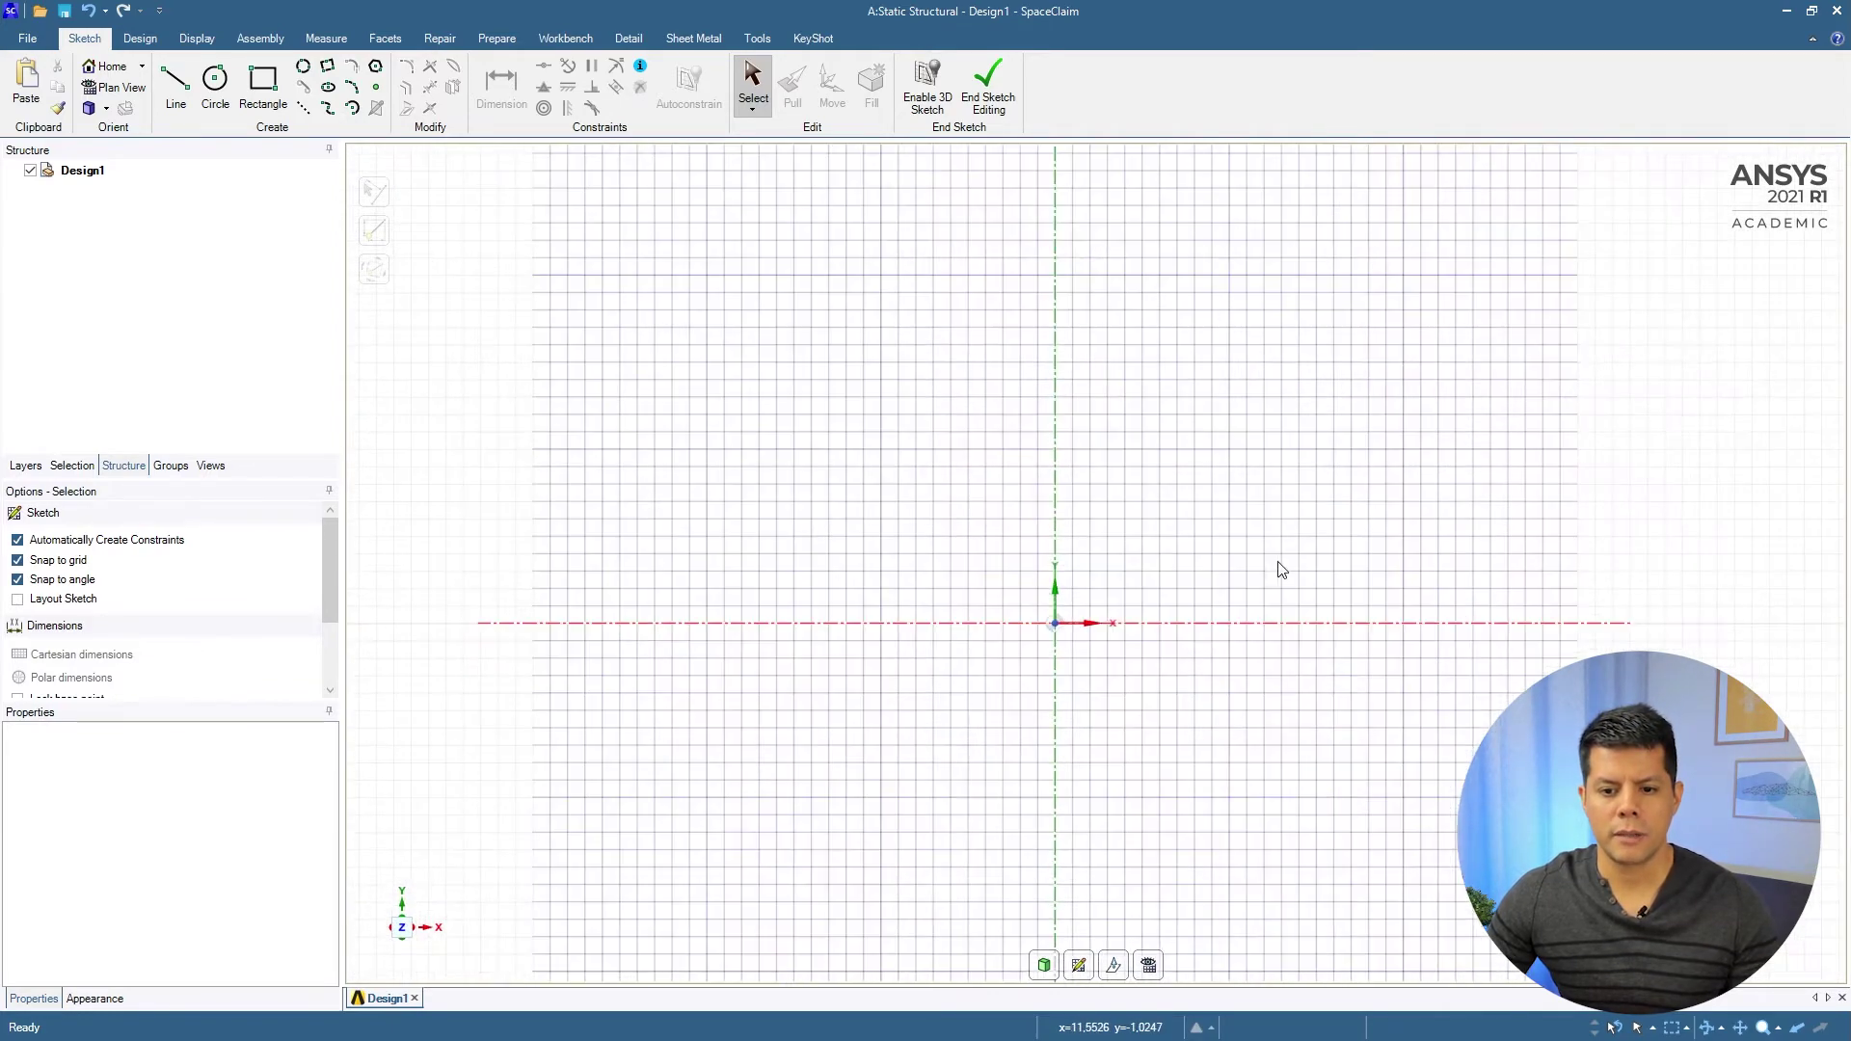
{"action": "left_click", "coordinate": [233, 104]}
{"action": "left_click", "coordinate": [1055, 623]}
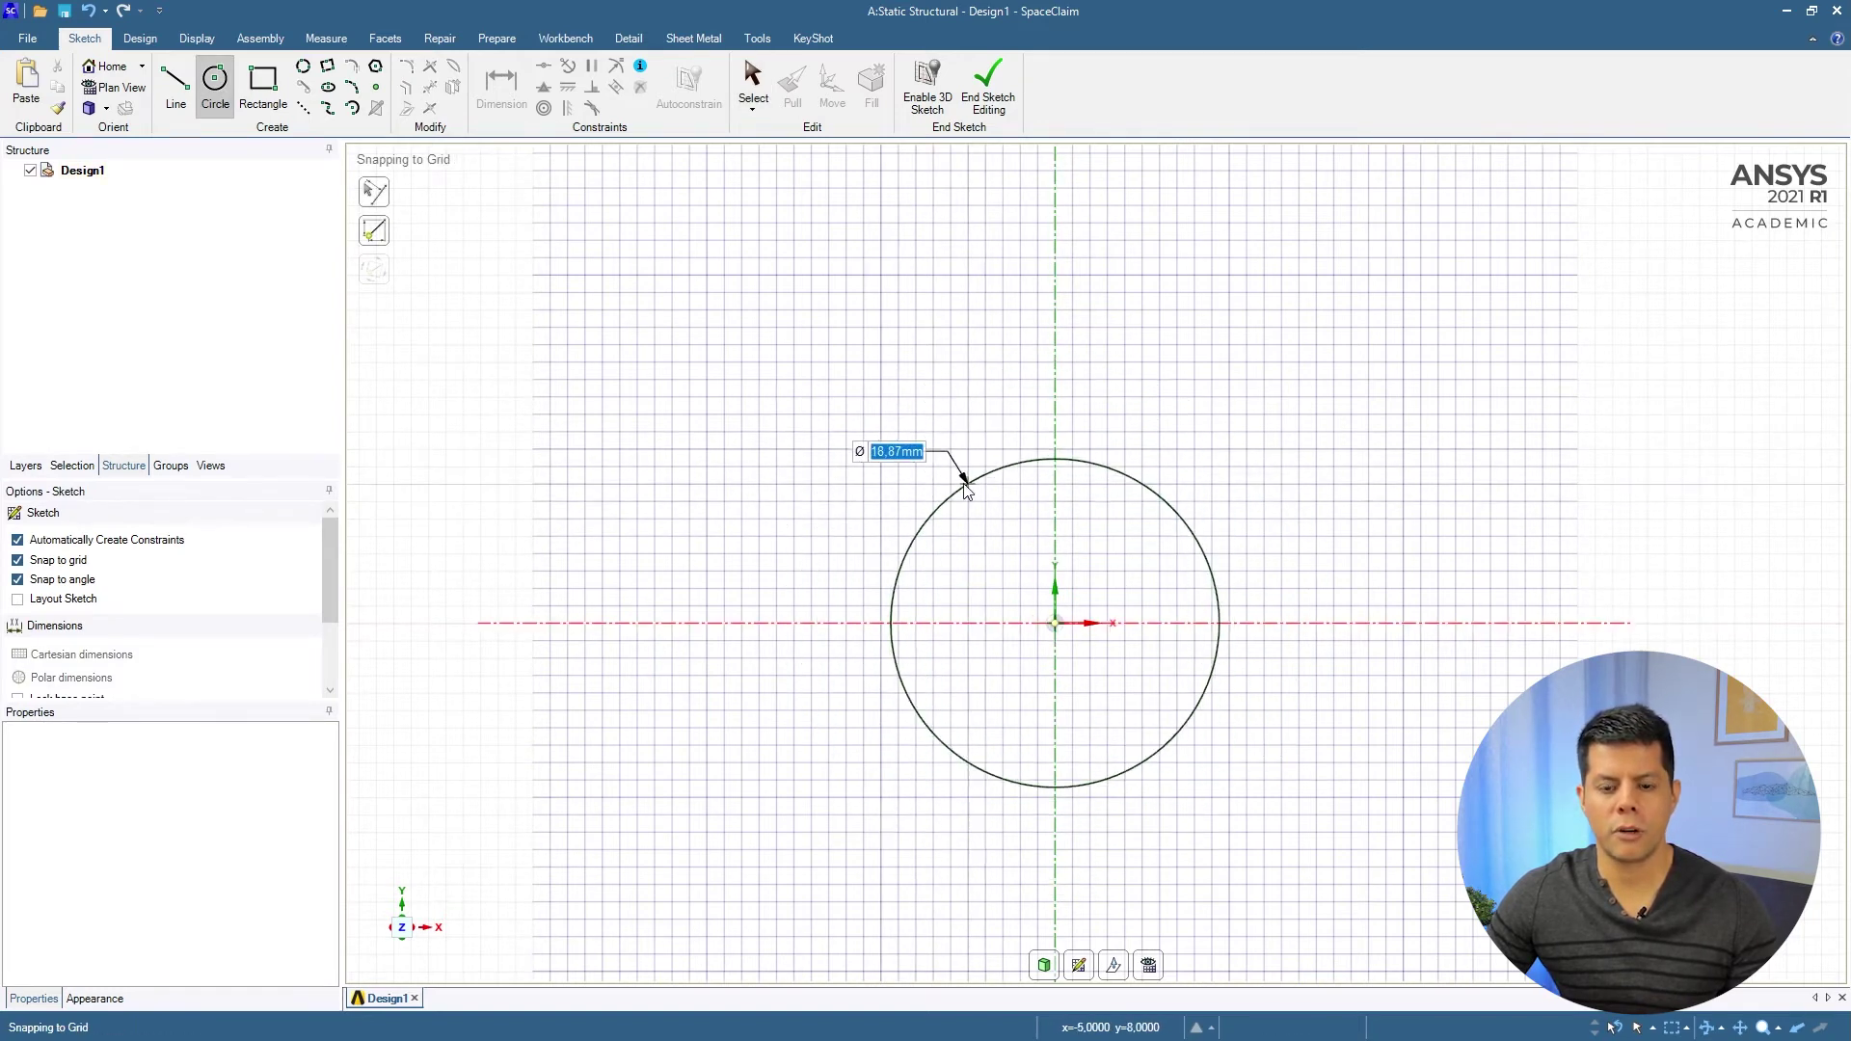
{"action": "type", "text": "40"}
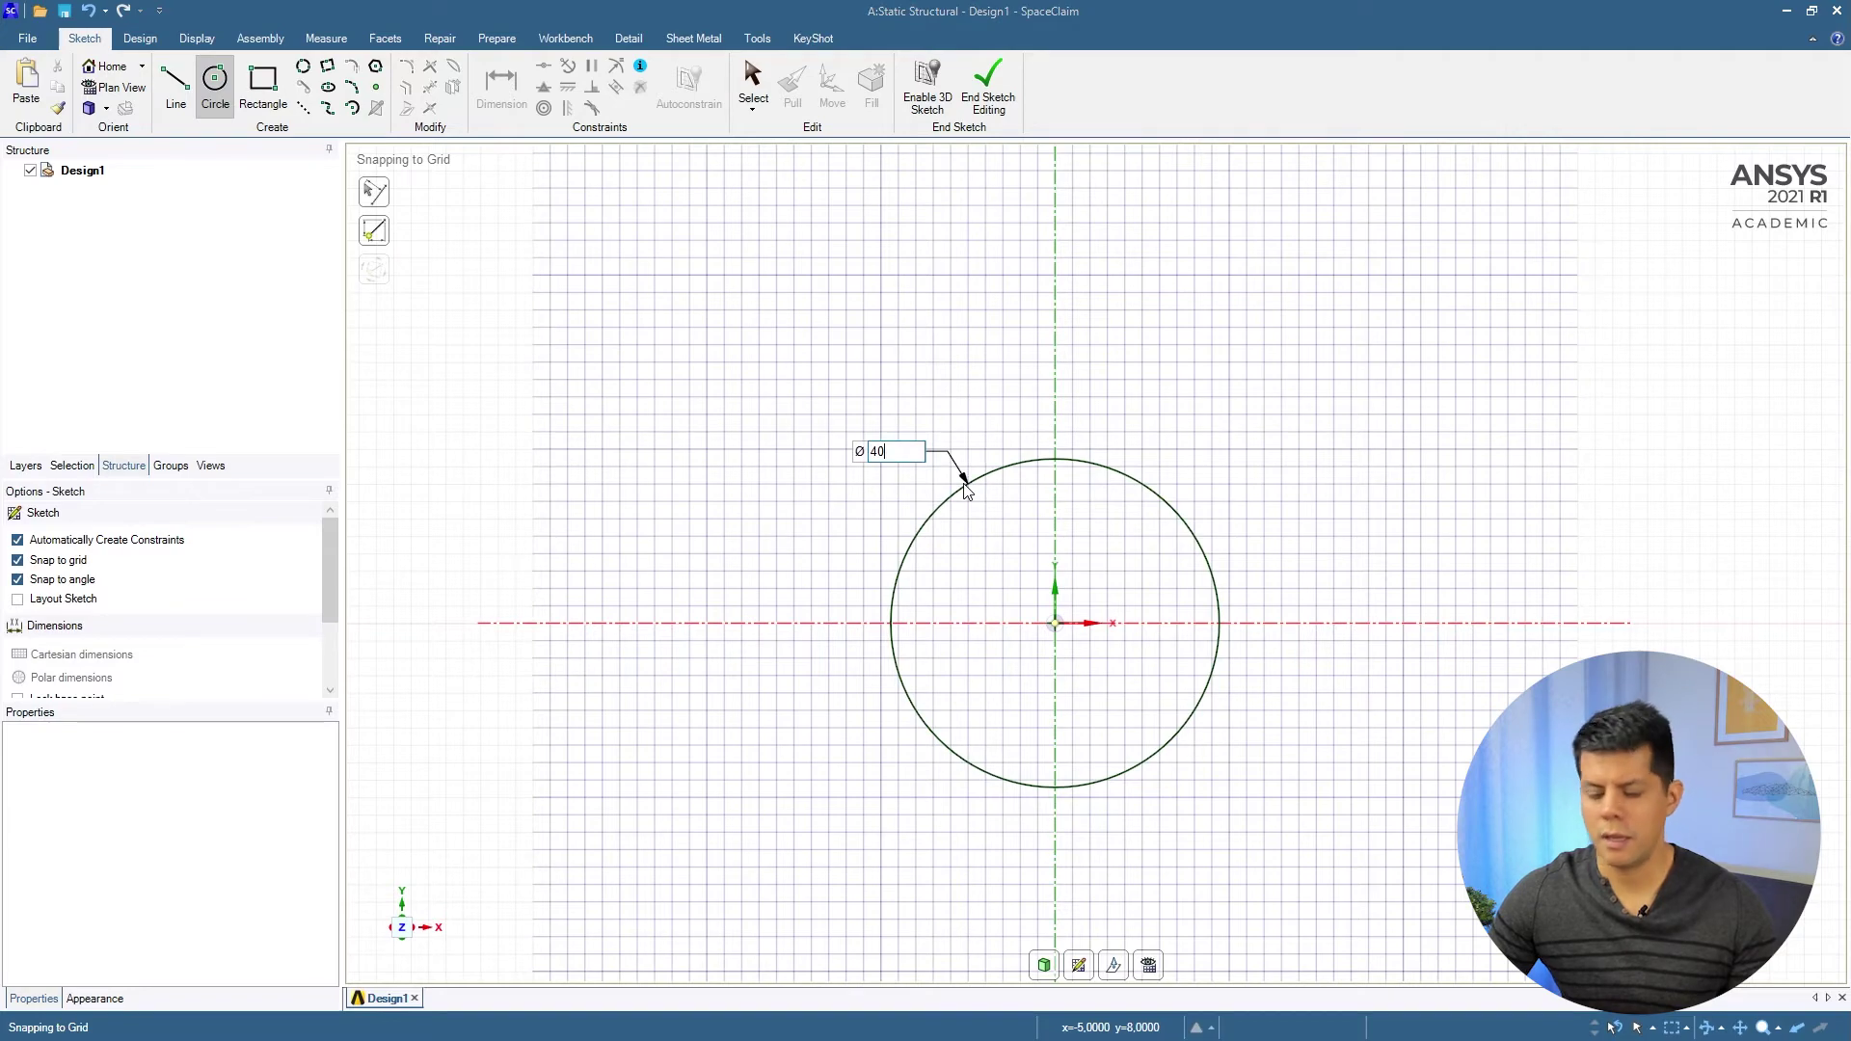
{"action": "key", "text": "Return"}
{"action": "scroll", "coordinate": [839, 371], "scroll_direction": "down", "scroll_amount": 5}
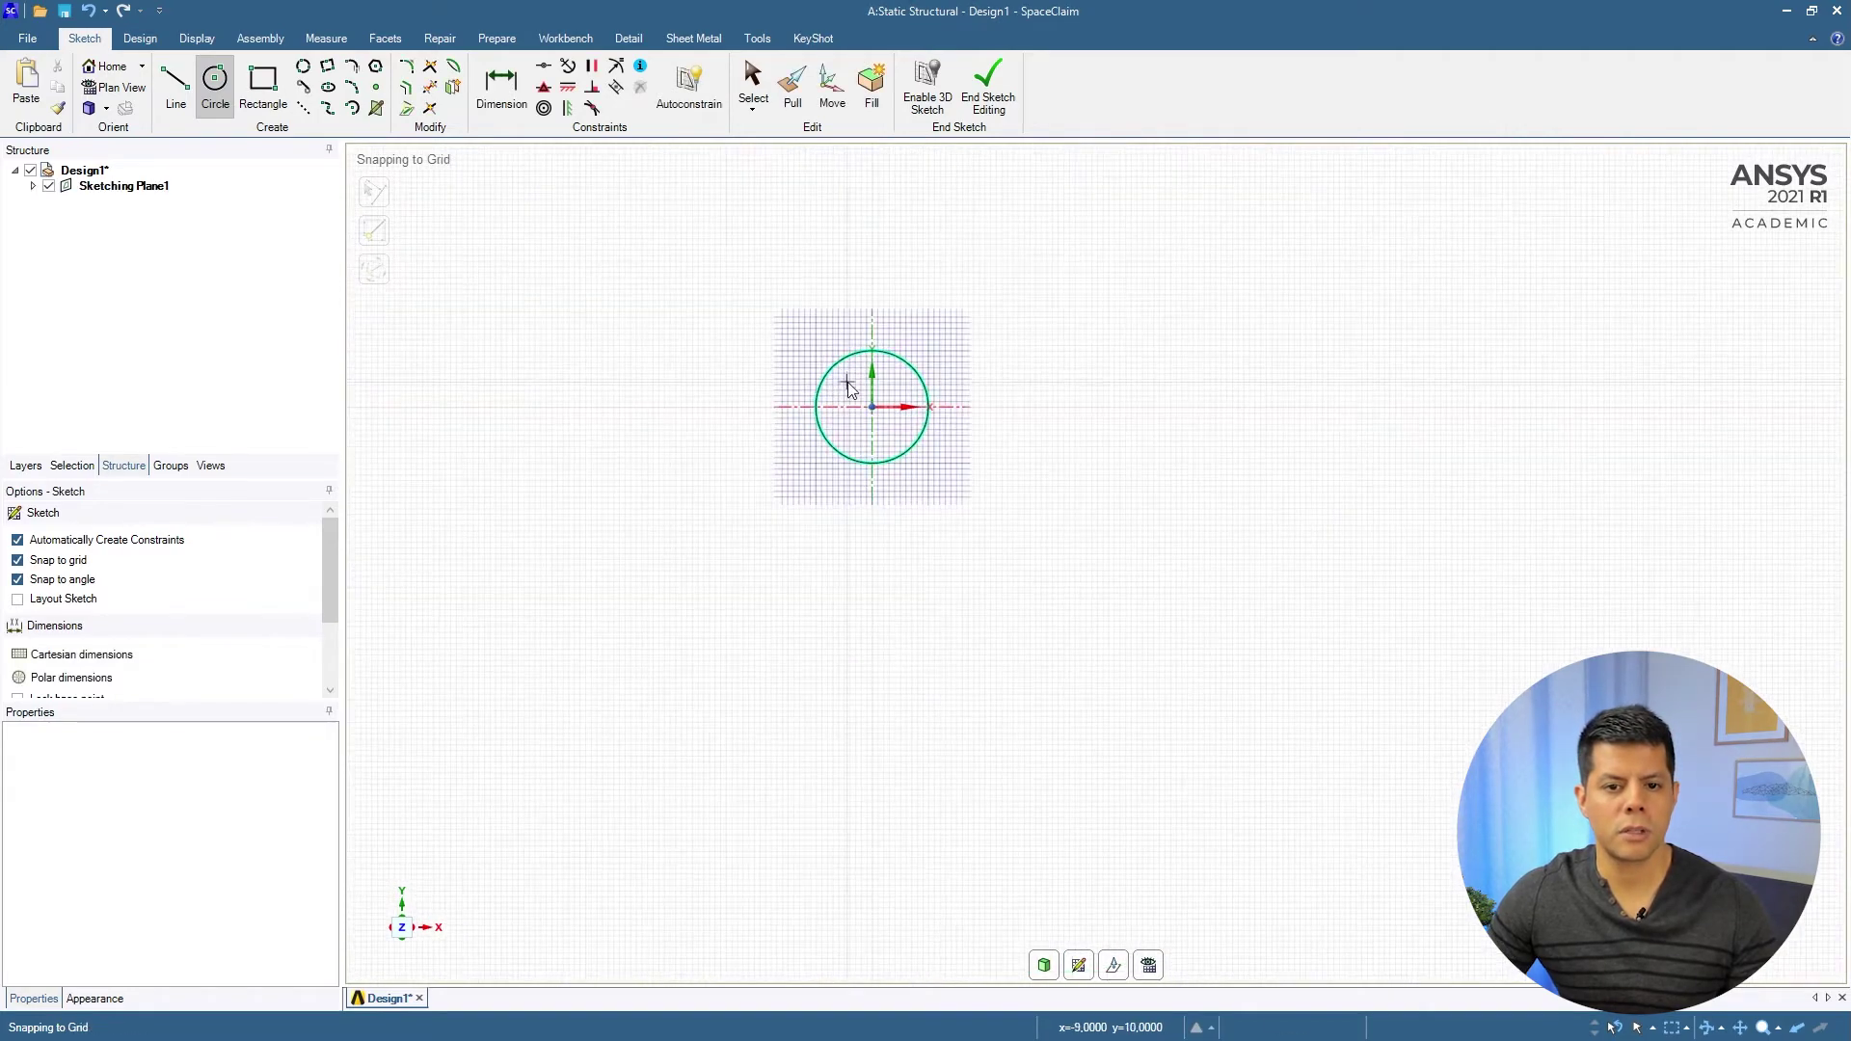
- Sketch a 300 mm by 100 mm rectangle defined from its center at the origin, around the circle
{"action": "left_click", "coordinate": [241, 86]}
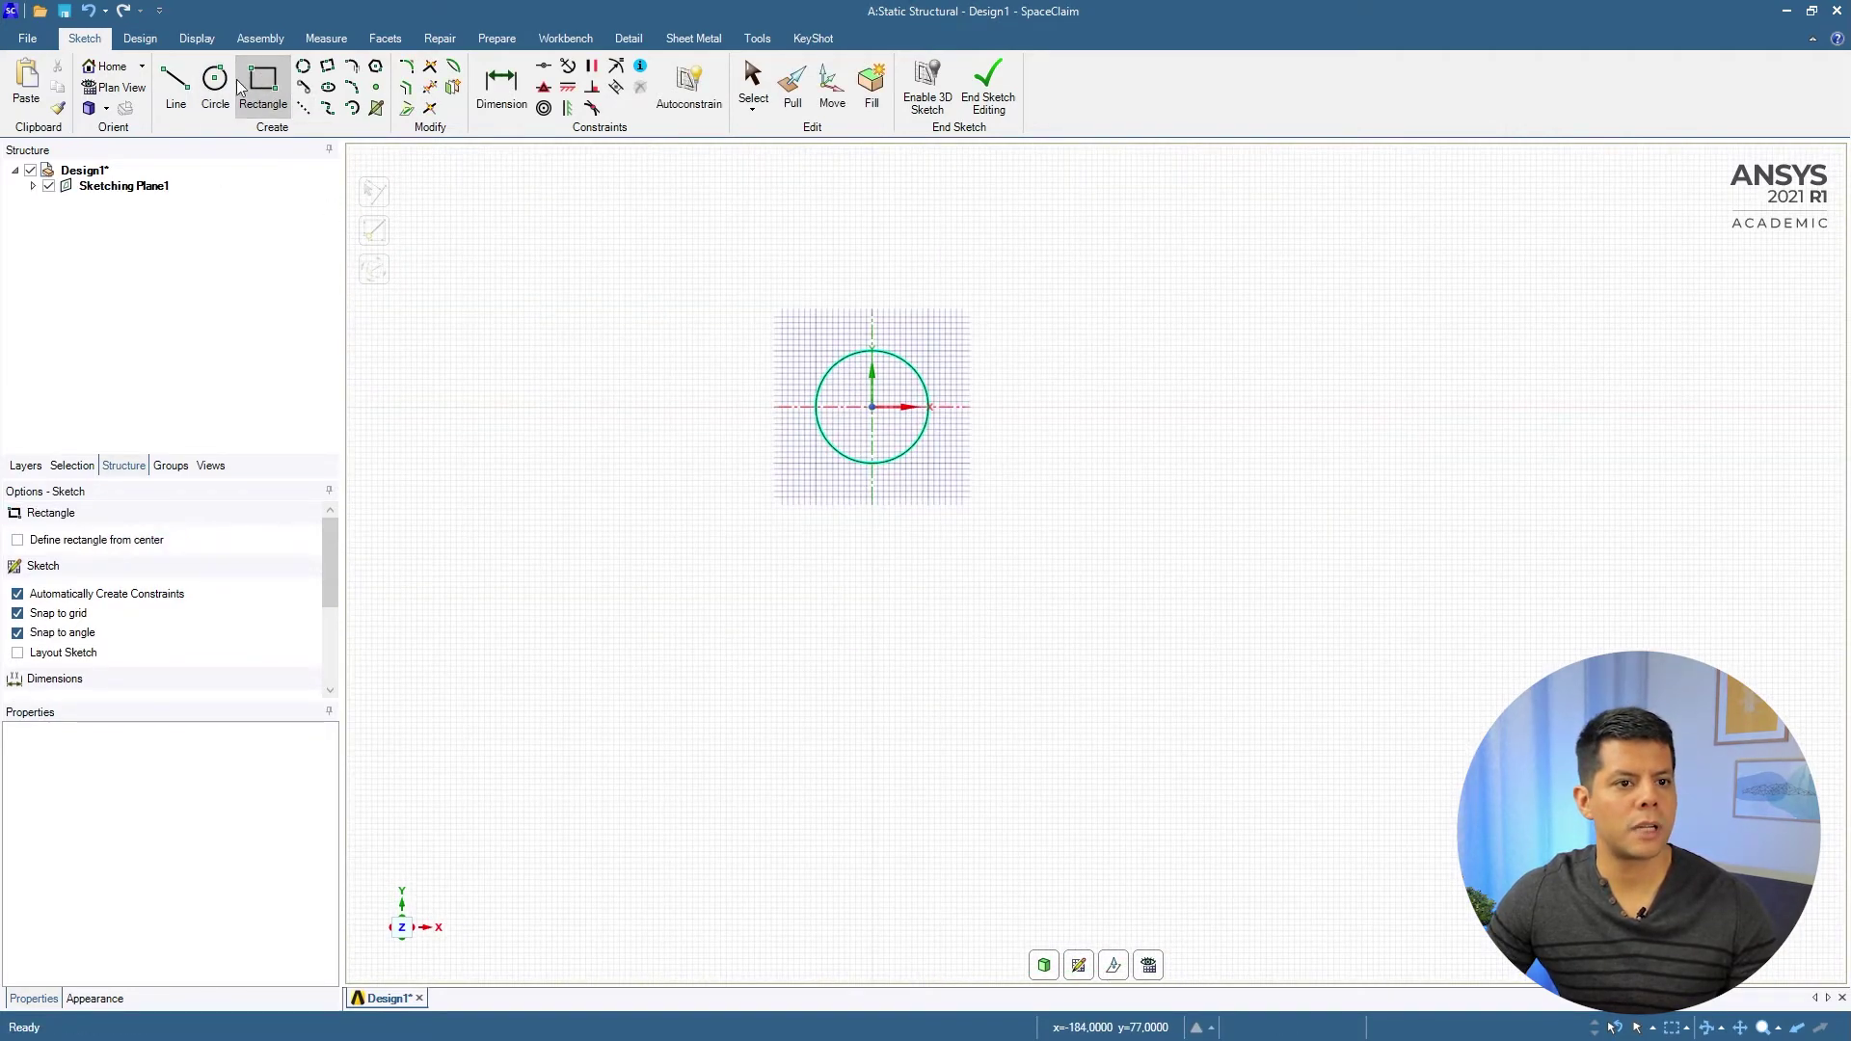
{"action": "left_click", "coordinate": [17, 541]}
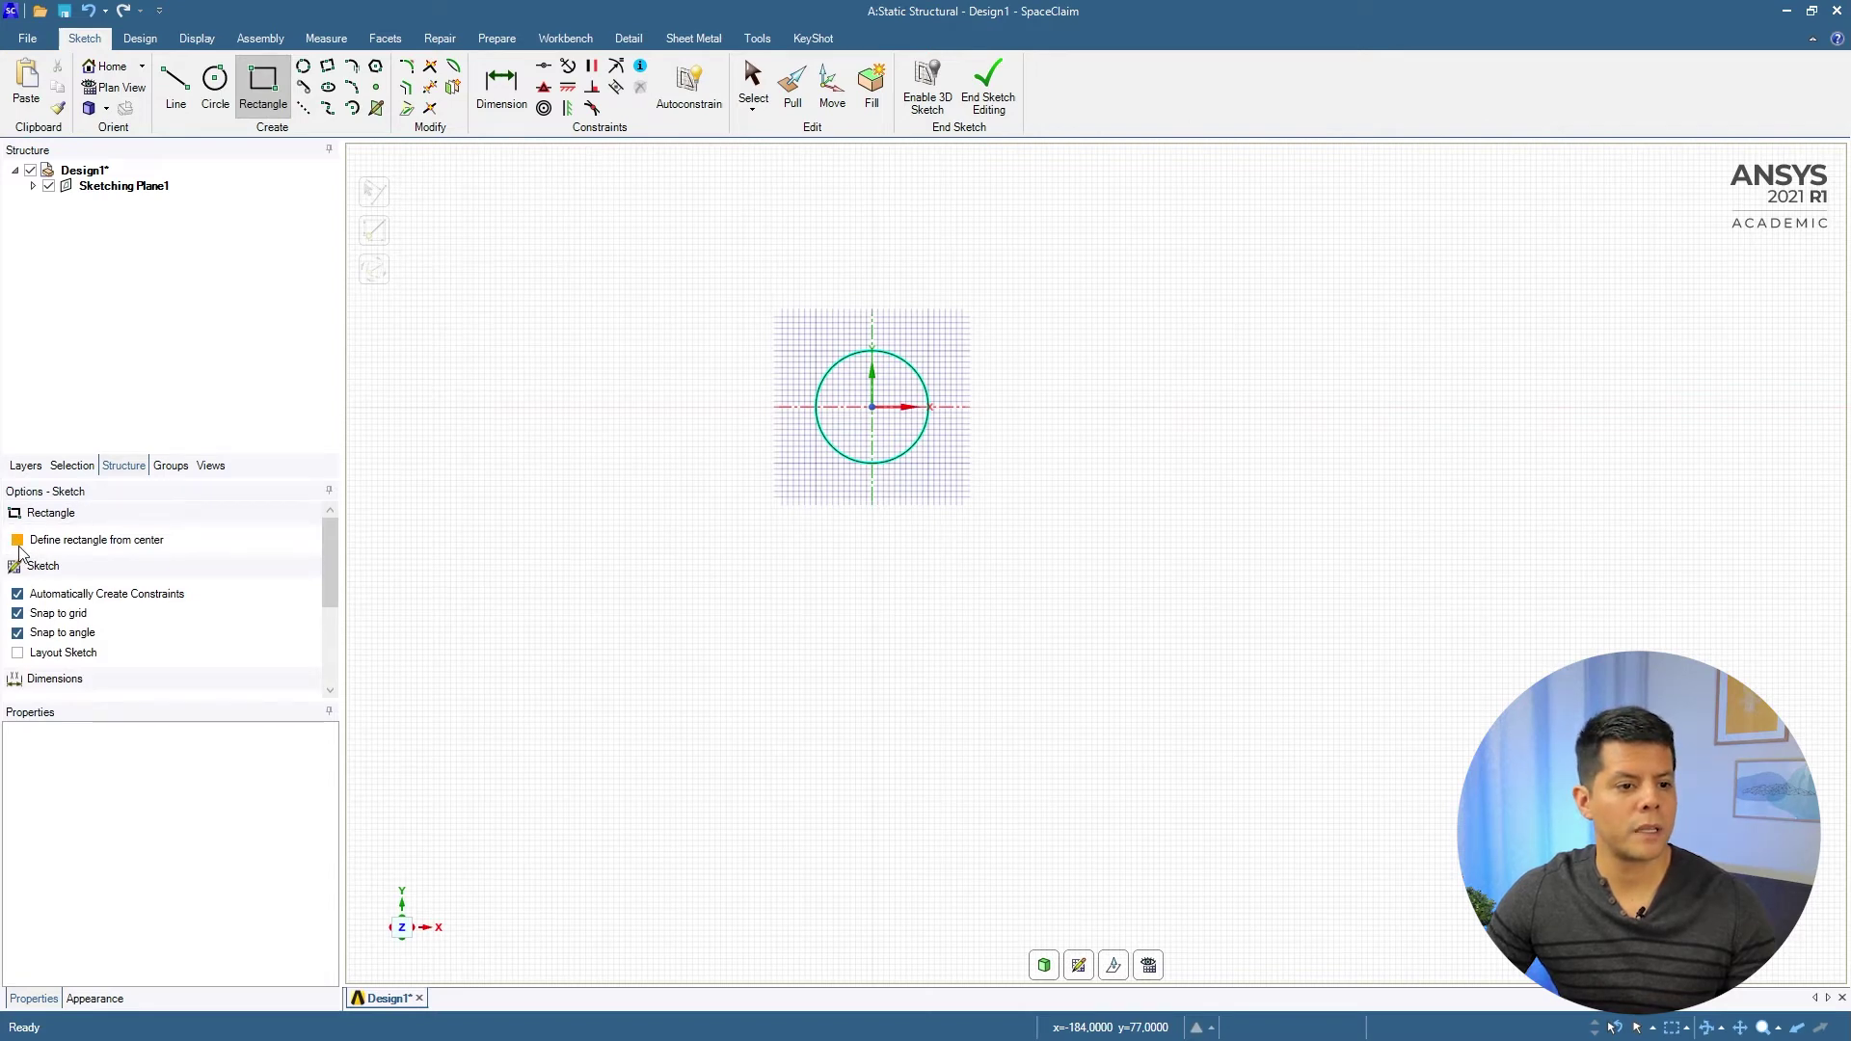
{"action": "left_click", "coordinate": [872, 407]}
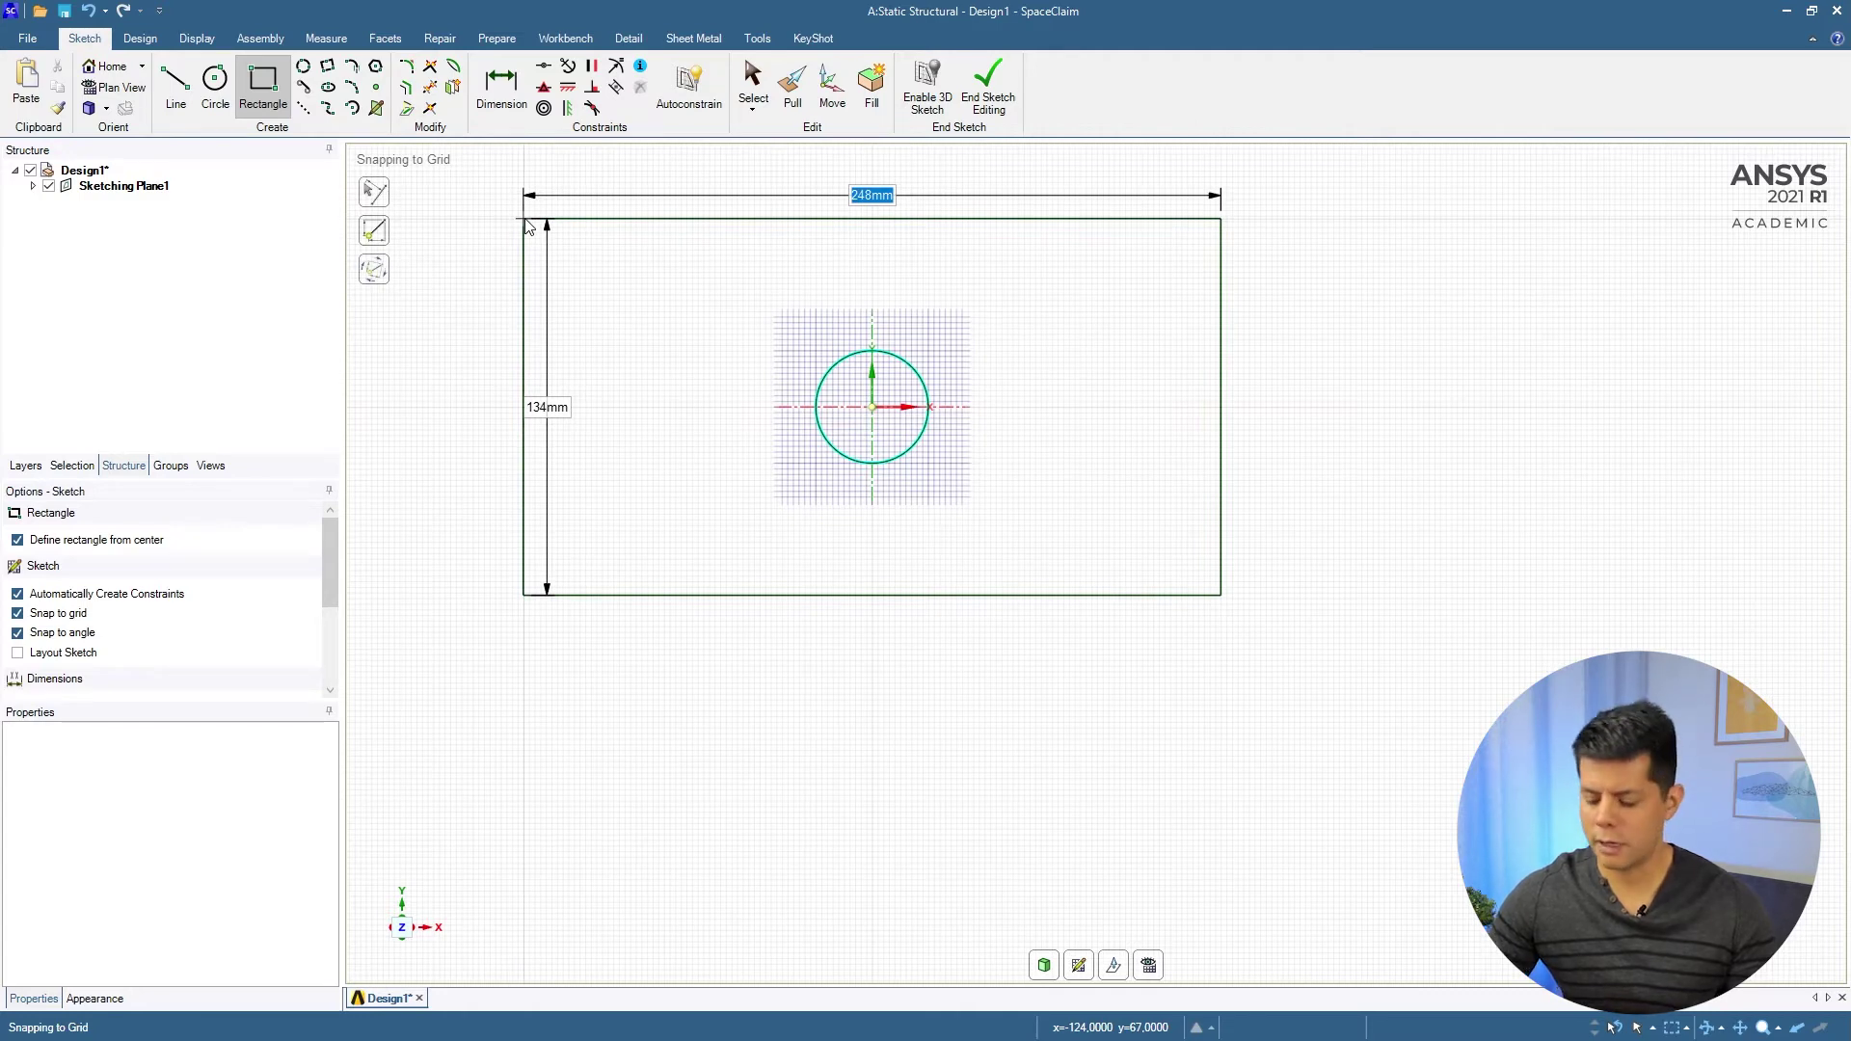
{"action": "type", "text": "300"}
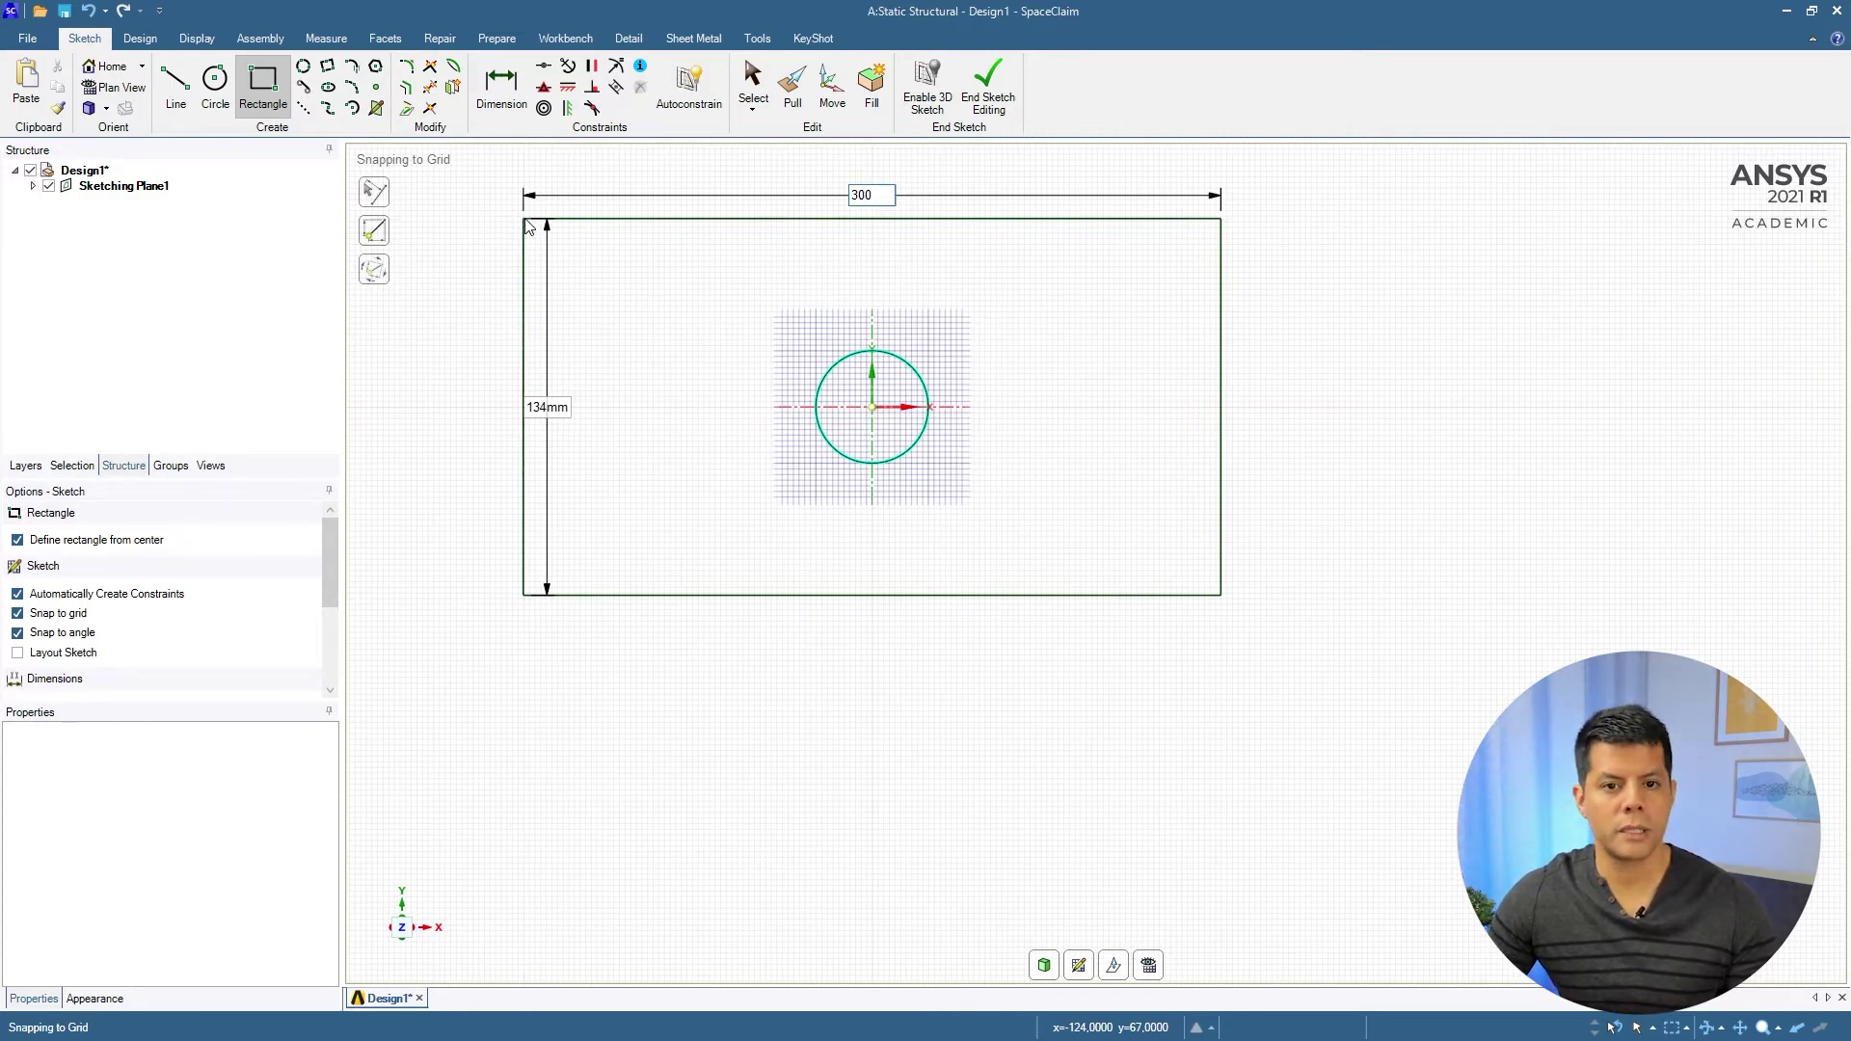
{"action": "key", "text": "Tab"}
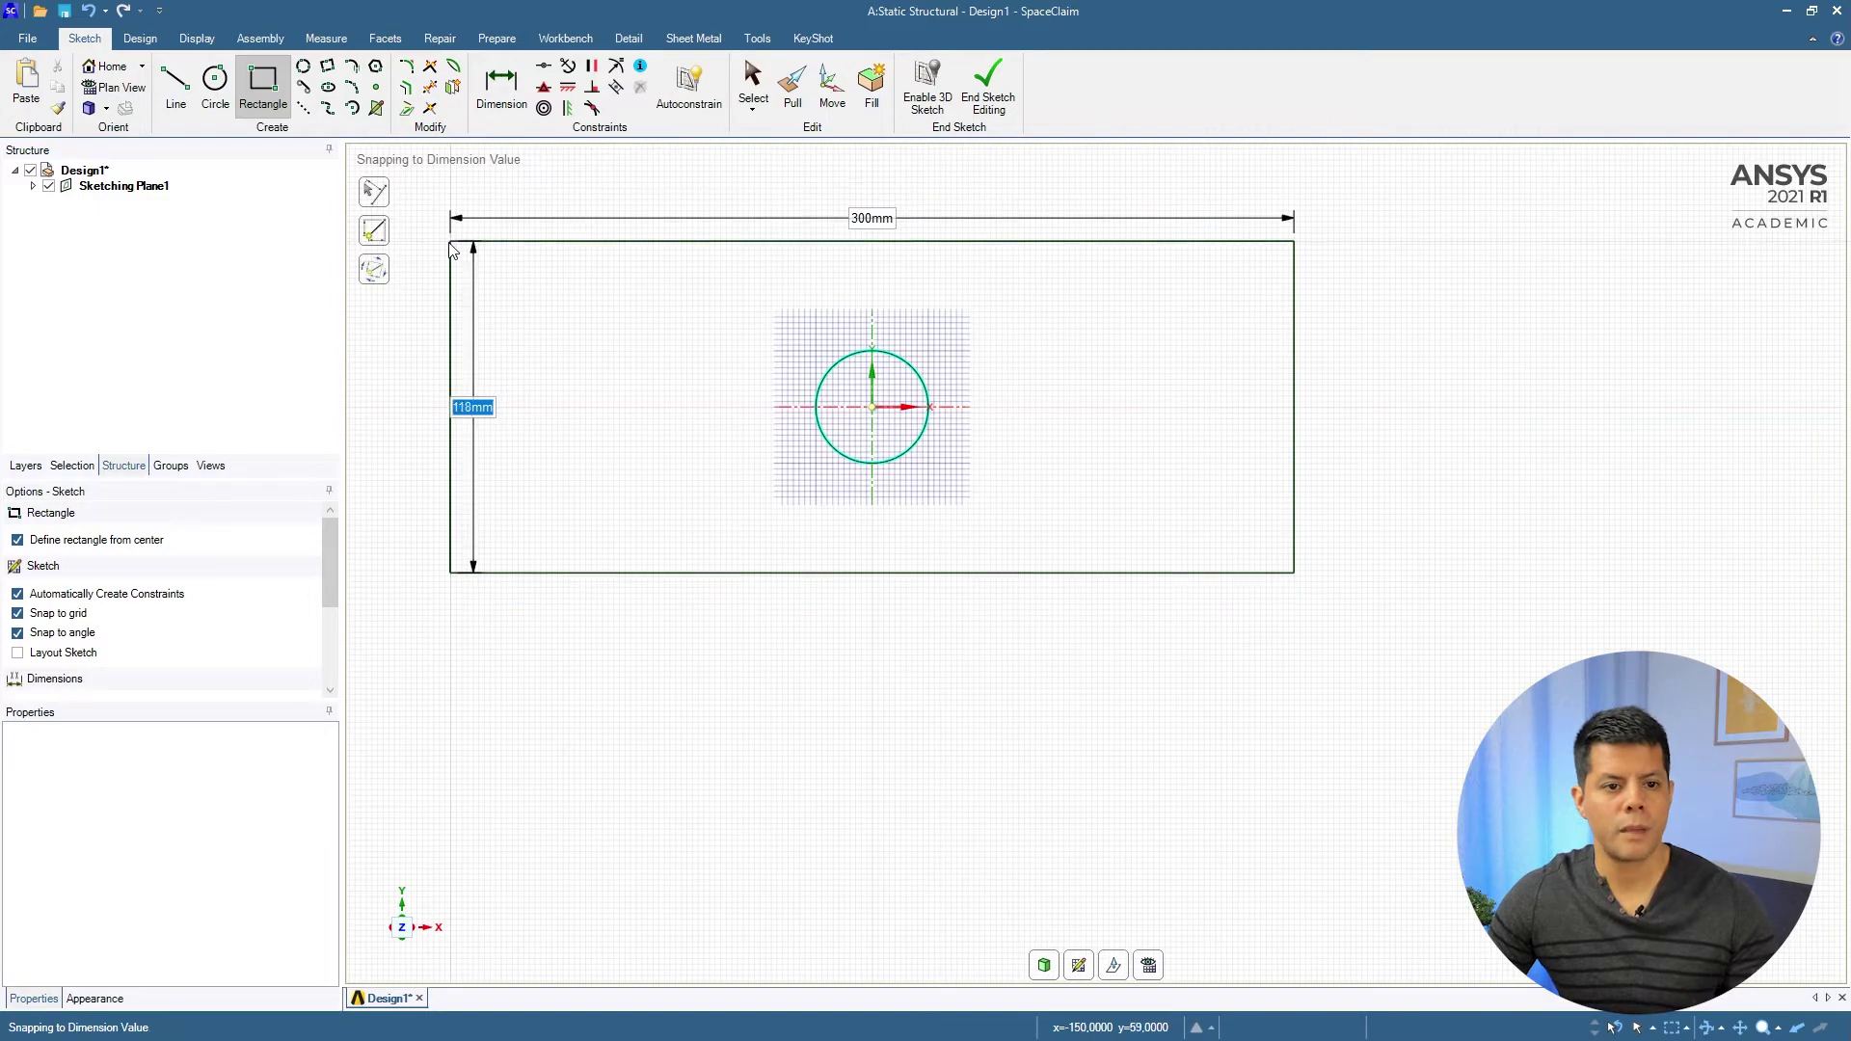
{"action": "type", "text": "1"}
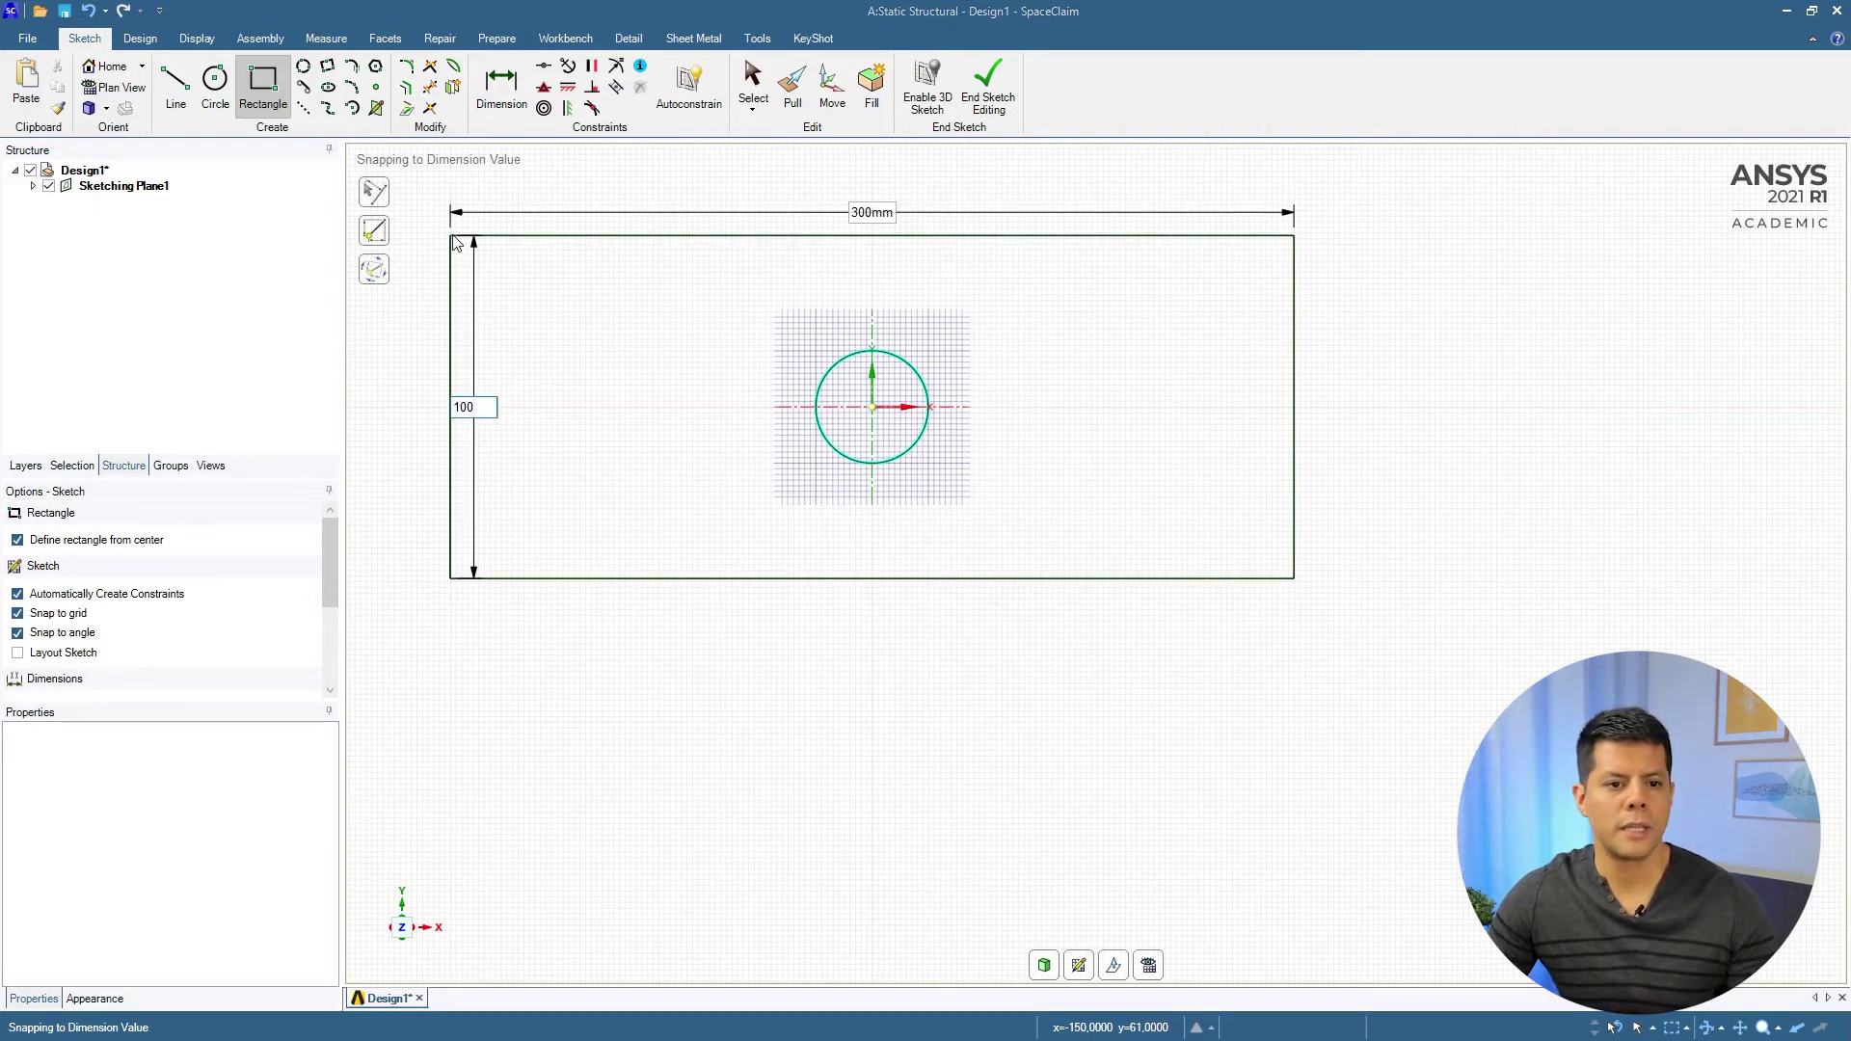
{"action": "type", "text": "00"}
{"action": "key", "text": "Return"}
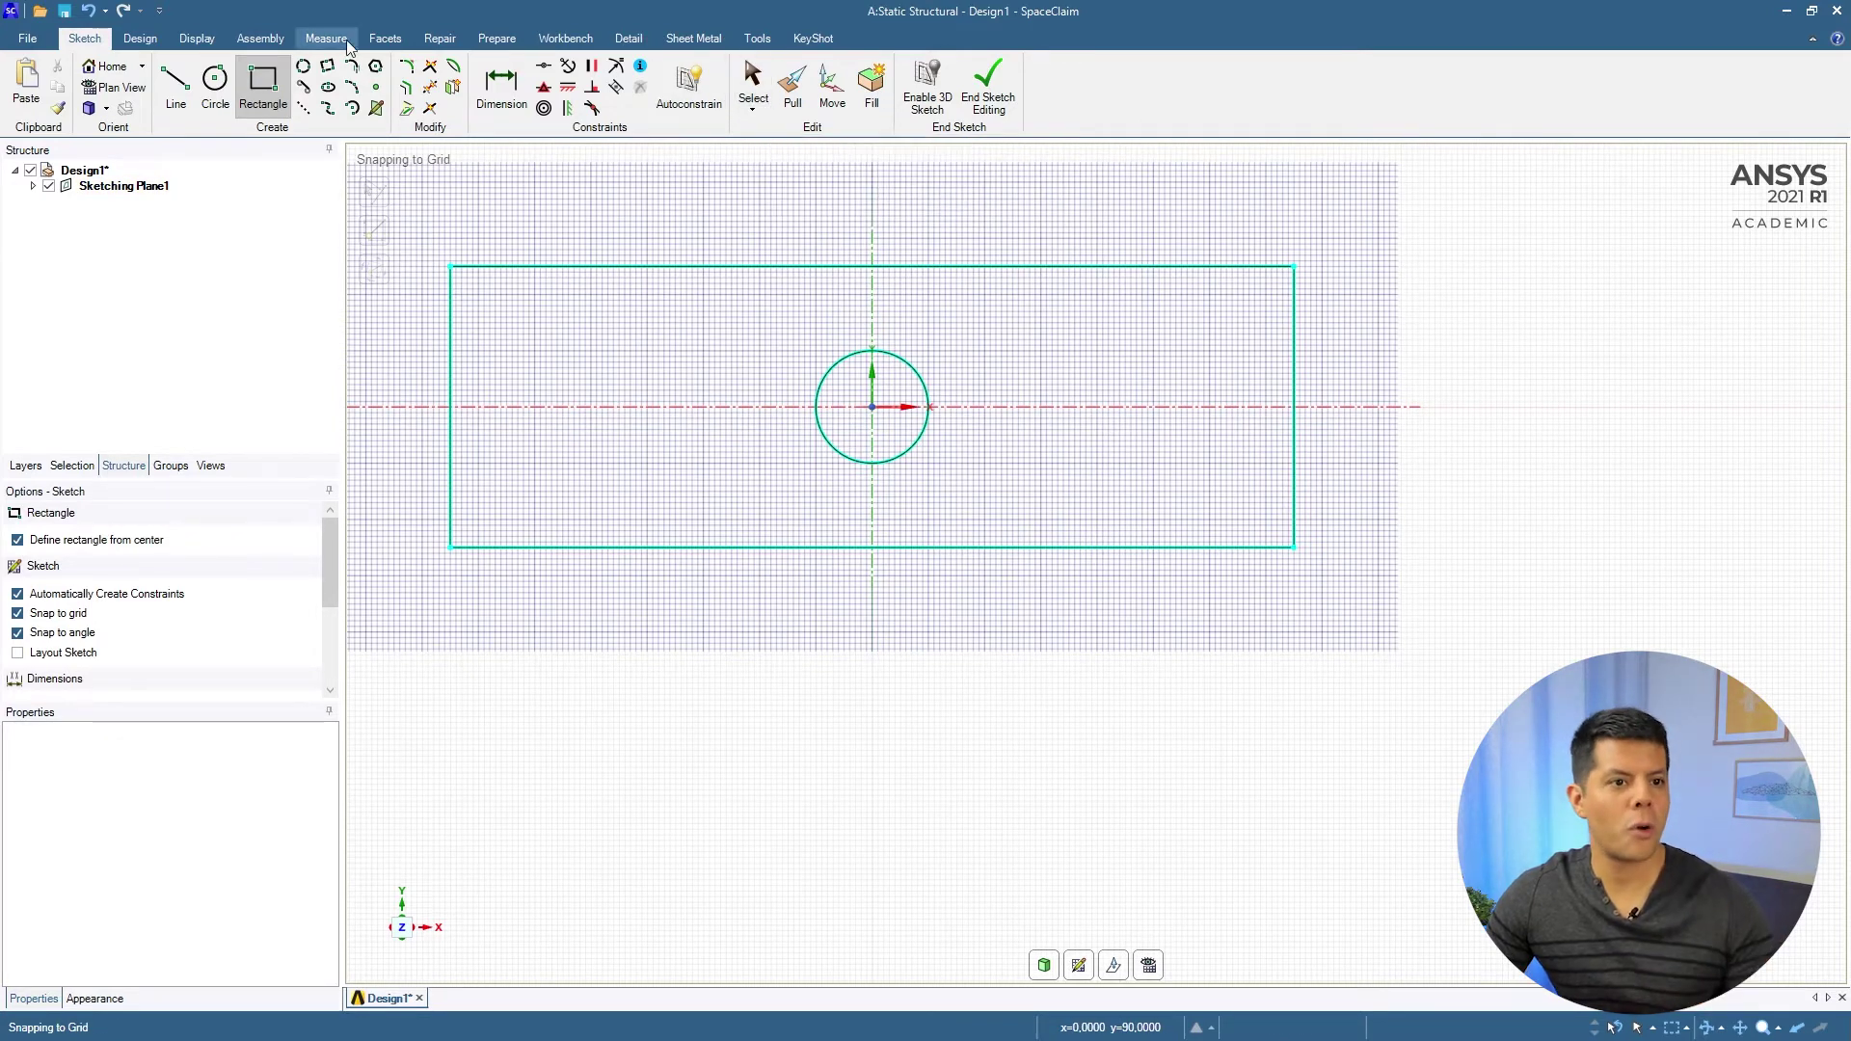
- Draw horizontal and vertical construction lines joining the midpoints of the rectangle's opposite sides, and convert the sketch to 3D
{"action": "left_click", "coordinate": [302, 109]}
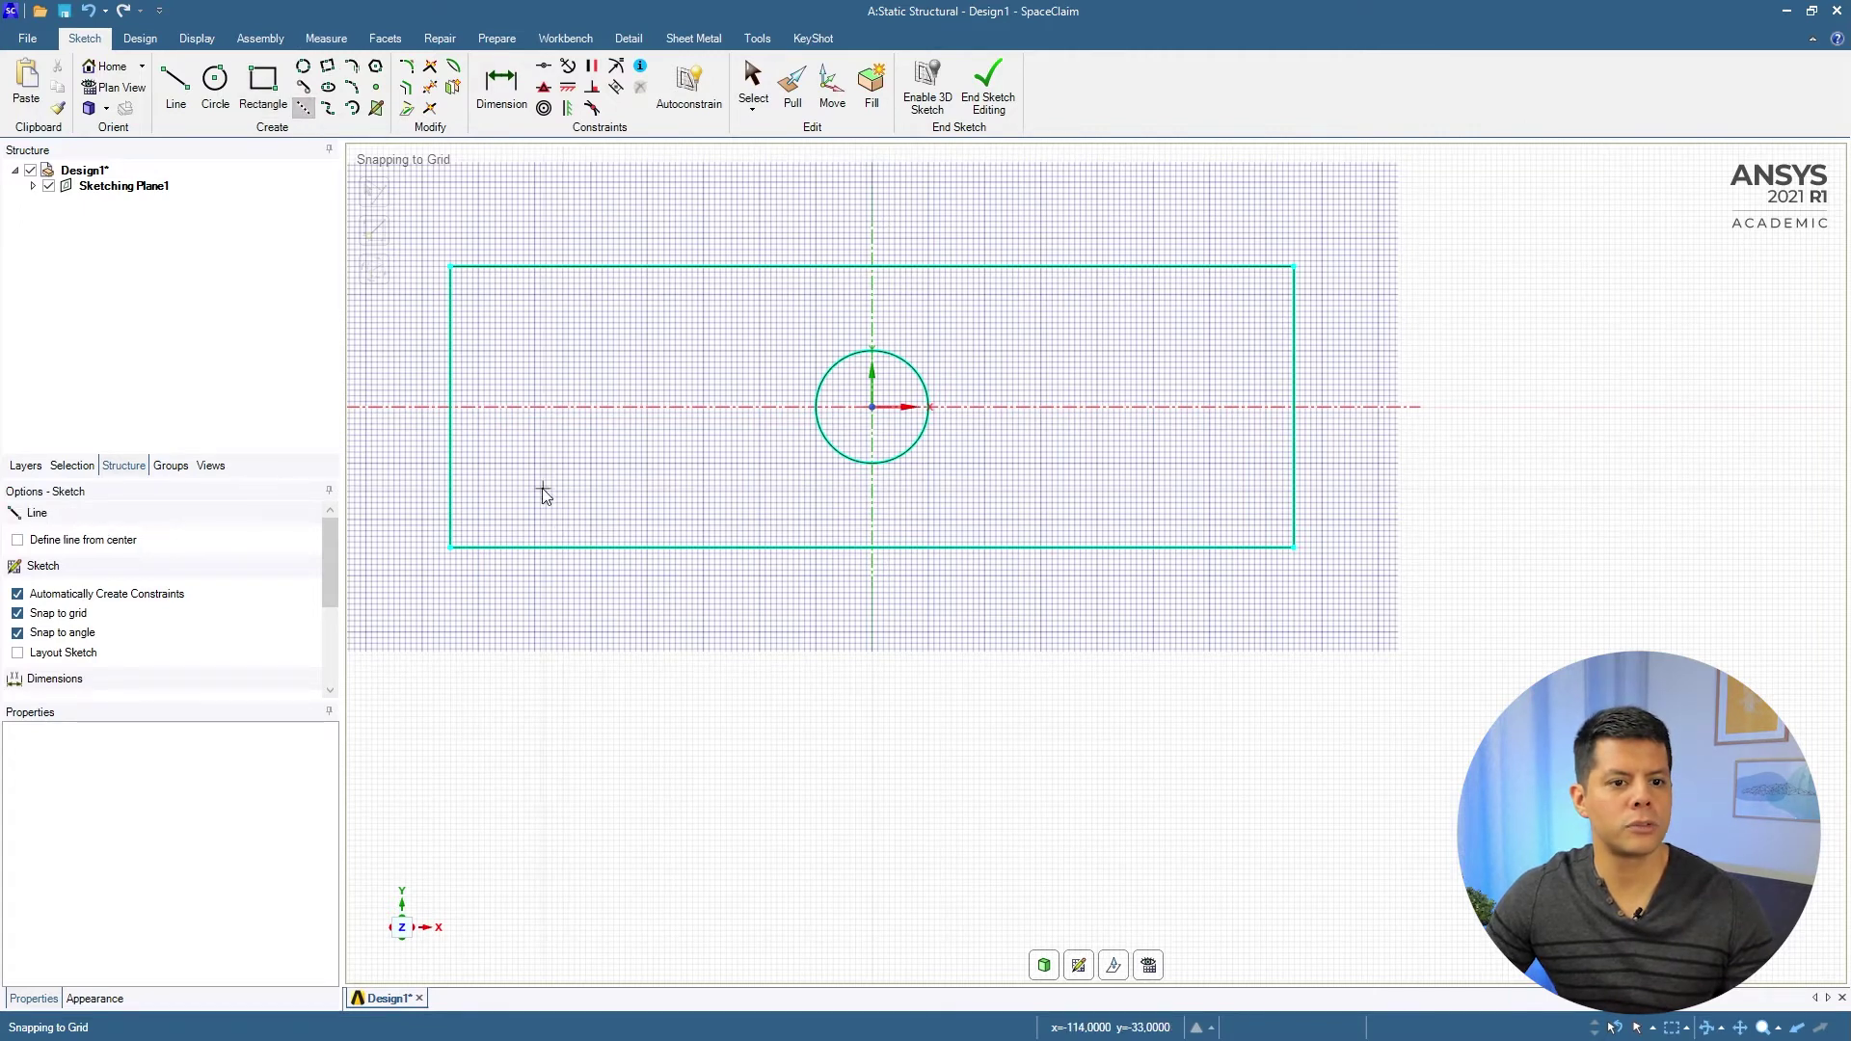
{"action": "left_click", "coordinate": [451, 406]}
{"action": "left_click", "coordinate": [1294, 406]}
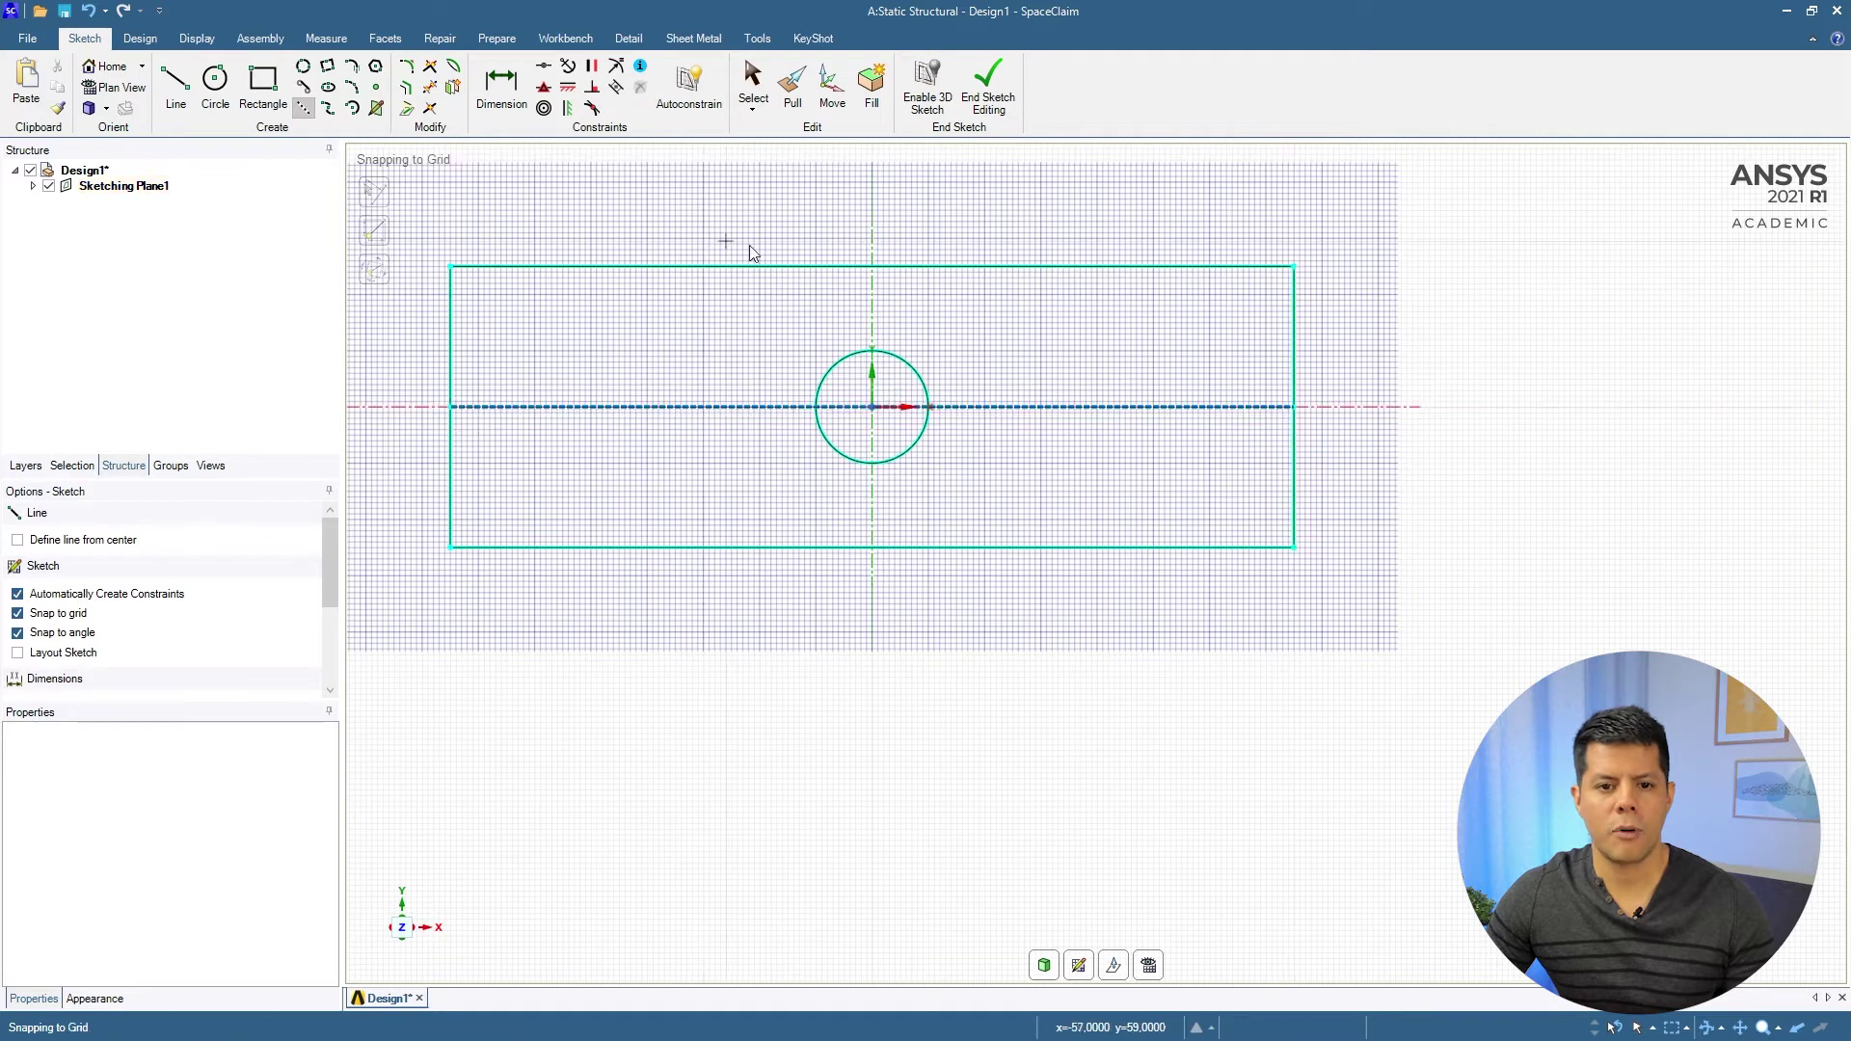
{"action": "left_click", "coordinate": [873, 266]}
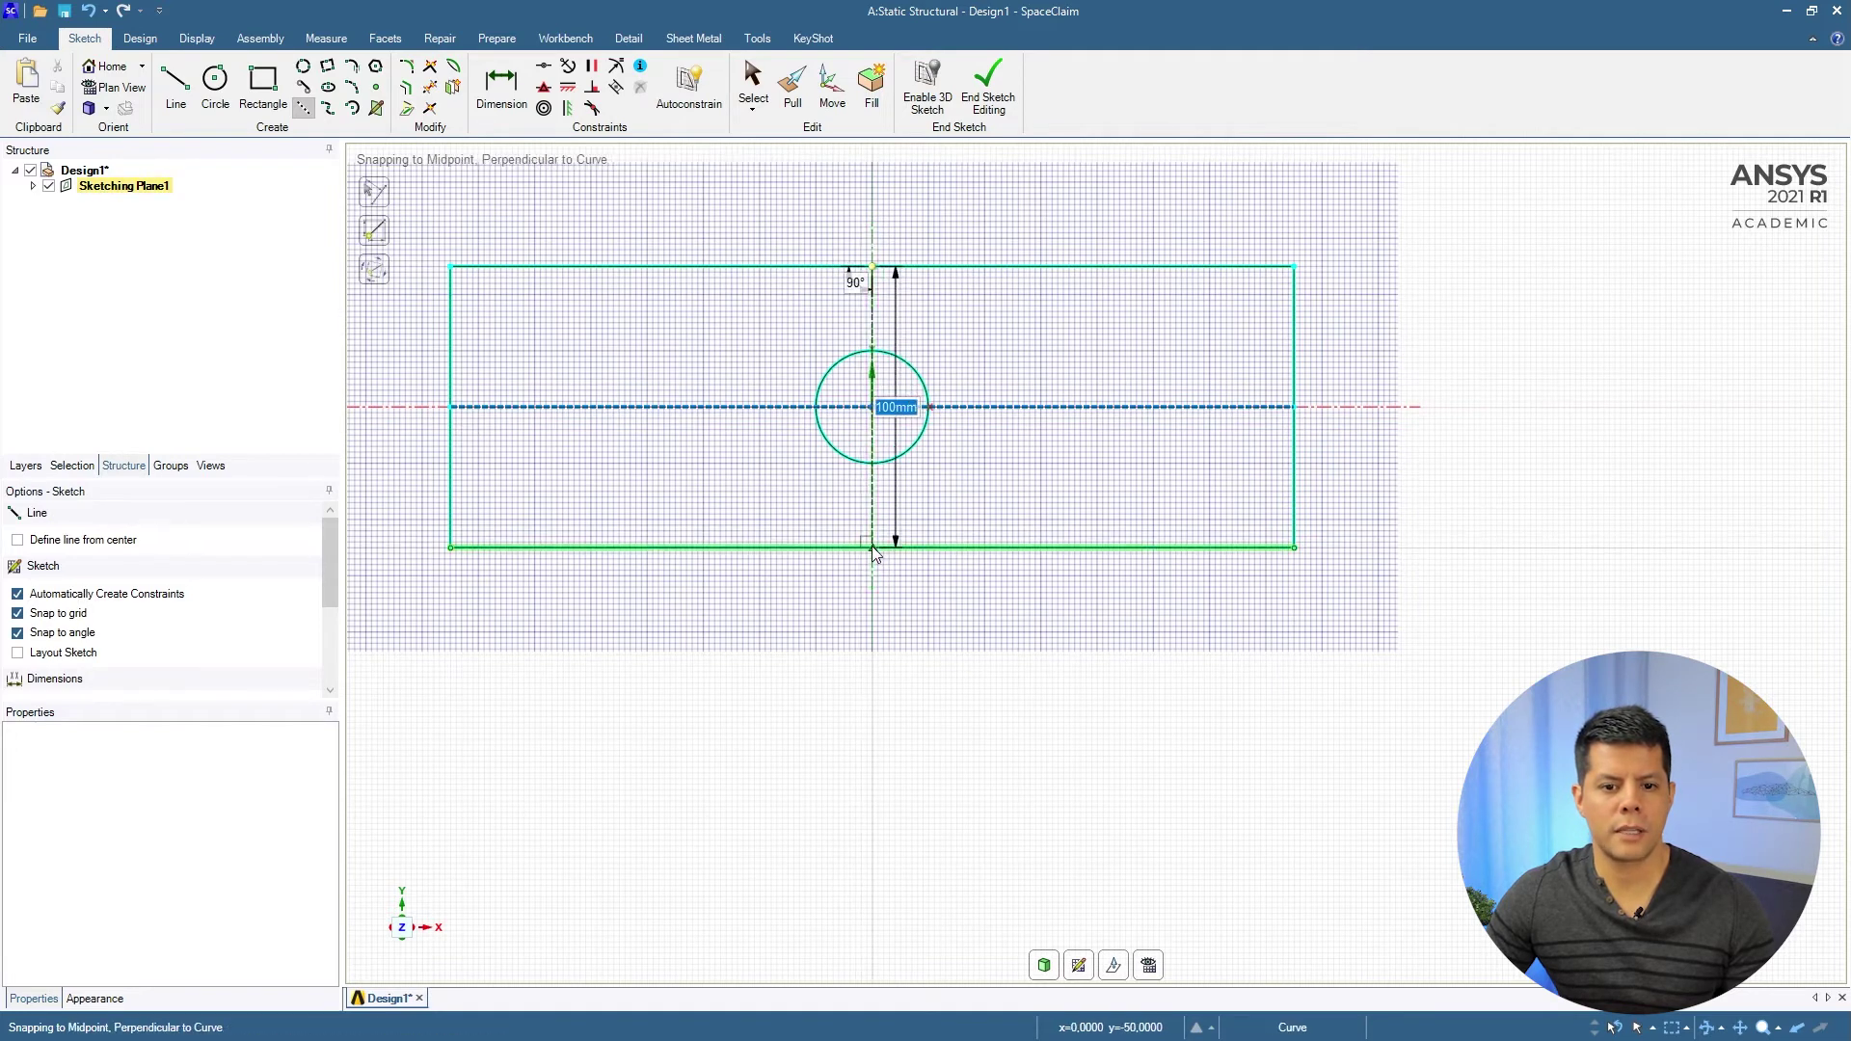
{"action": "left_click", "coordinate": [873, 548]}
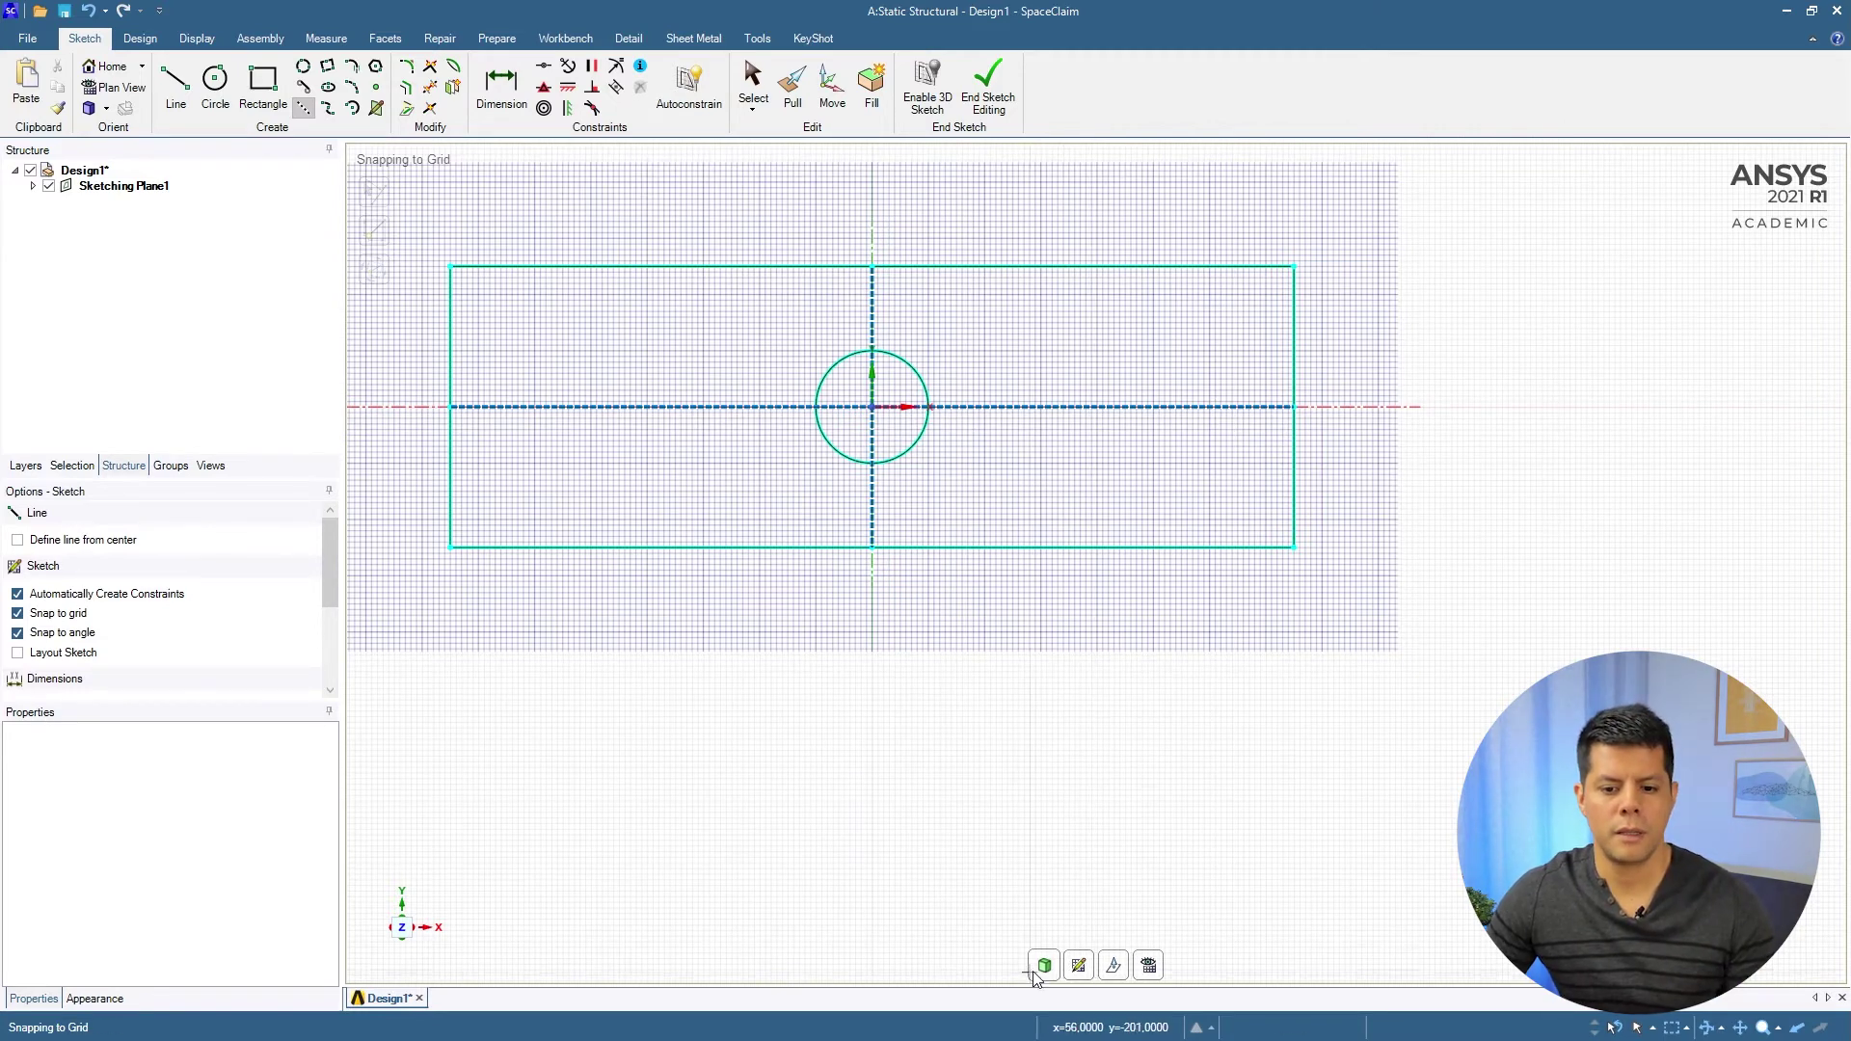
{"action": "key", "text": "s"}
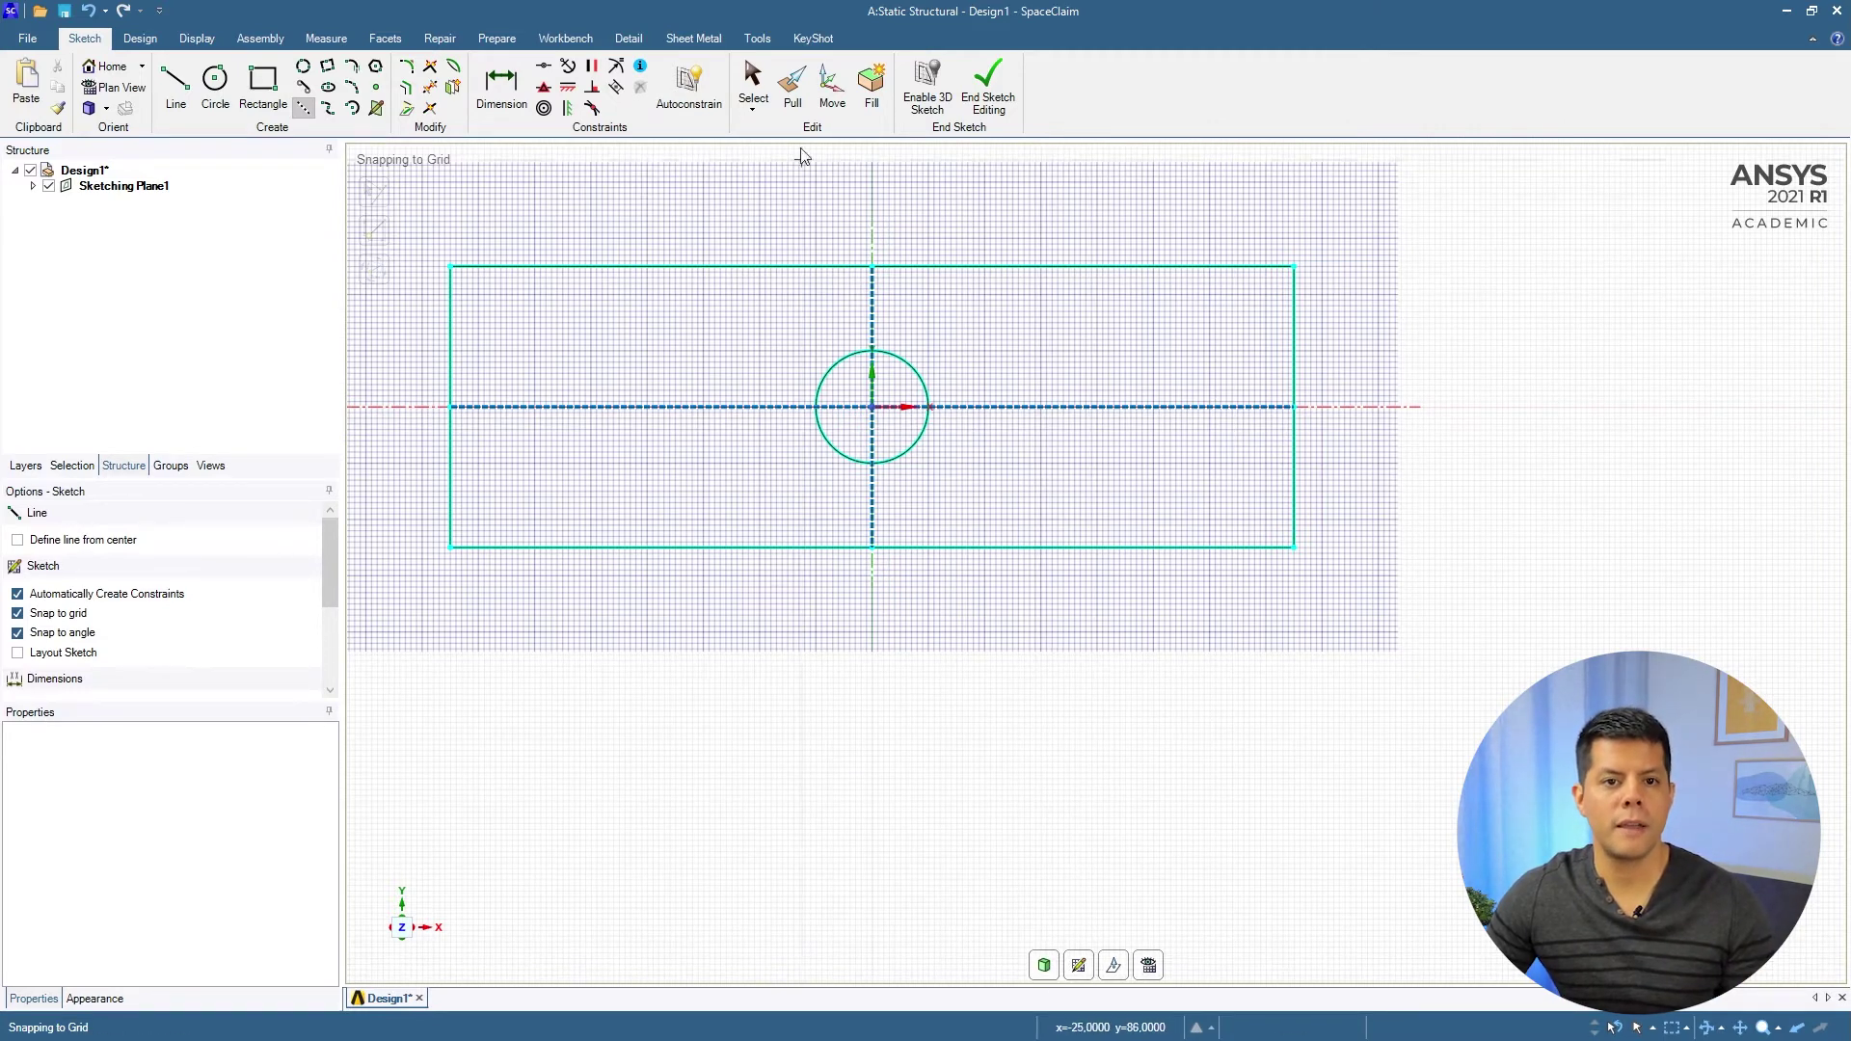
{"action": "left_click", "coordinate": [1044, 966]}
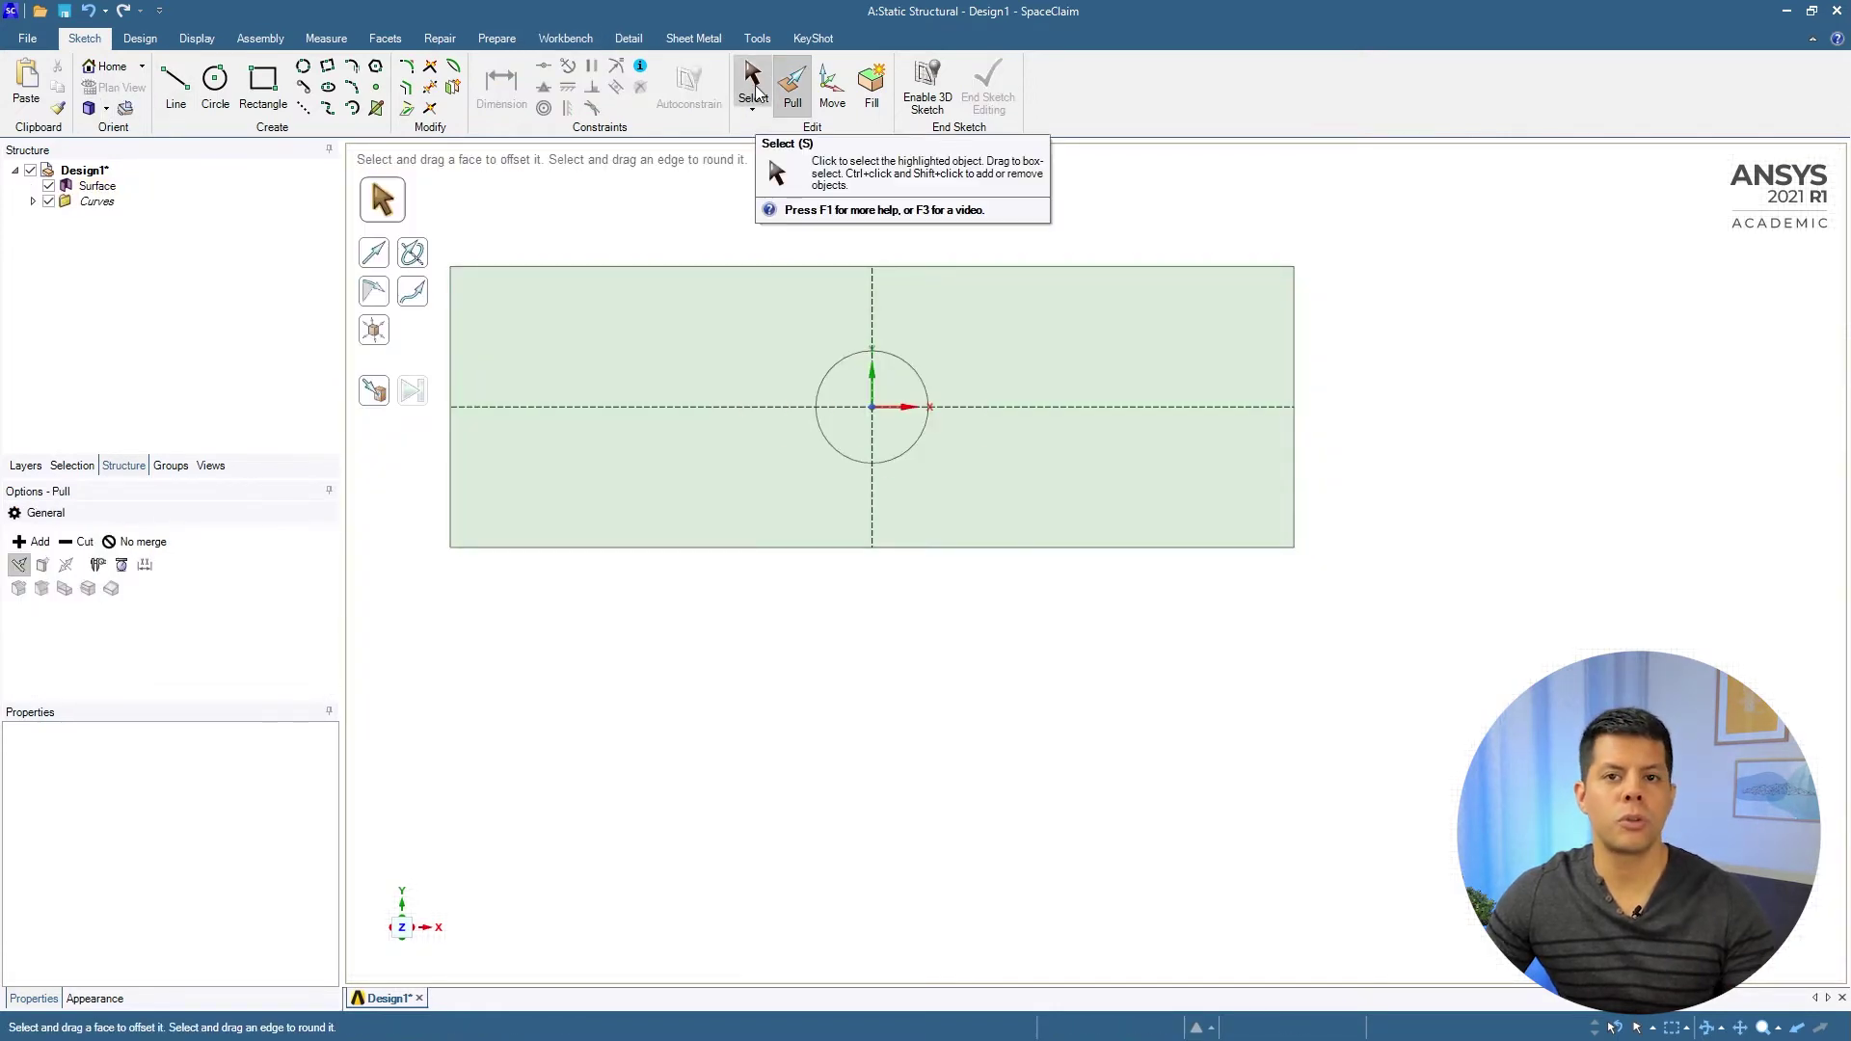
- Delete the circular face at the plate's center to open the hole, and check the surface with the curves temporarily hidden
{"action": "scroll", "coordinate": [906, 237], "scroll_direction": "down", "scroll_amount": 2}
{"action": "left_click", "coordinate": [888, 256]}
{"action": "left_click", "coordinate": [888, 246]}
{"action": "scroll", "coordinate": [876, 193], "scroll_direction": "up", "scroll_amount": 3}
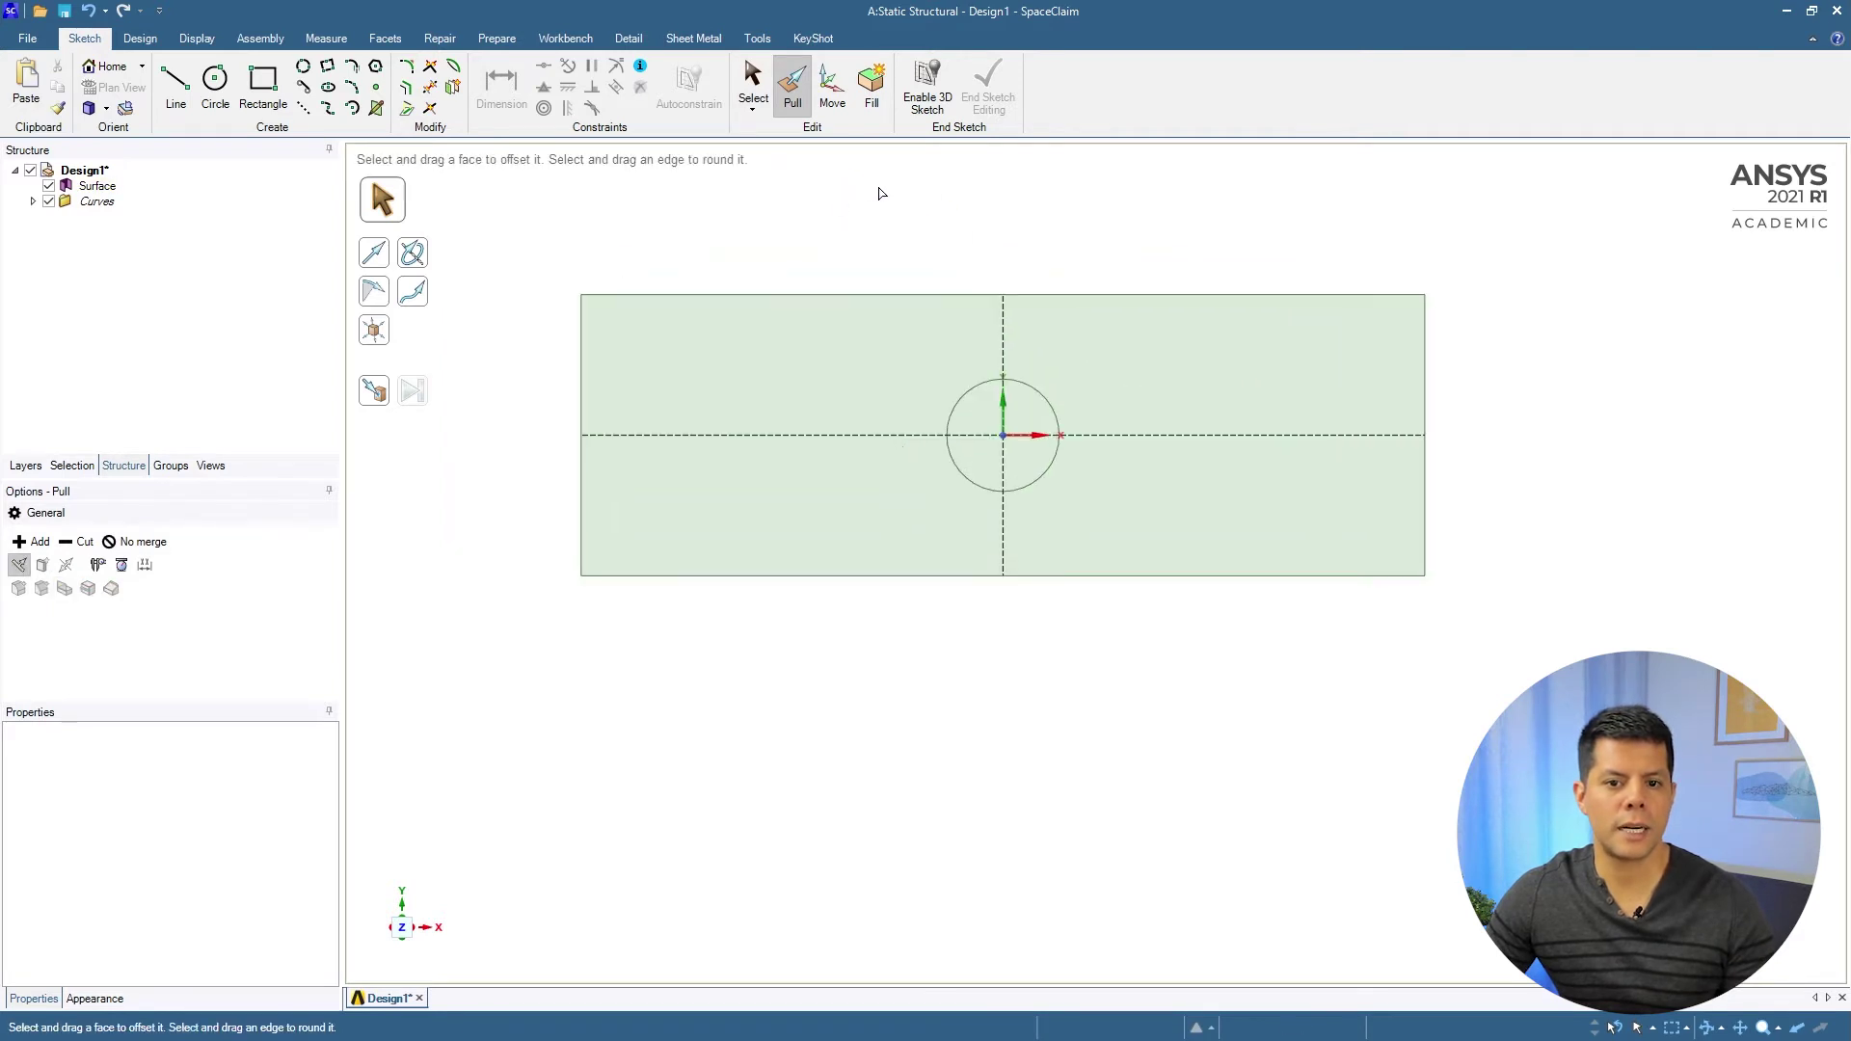
{"action": "scroll", "coordinate": [964, 241], "scroll_direction": "down", "scroll_amount": 1}
{"action": "scroll", "coordinate": [951, 251], "scroll_direction": "up", "scroll_amount": 1}
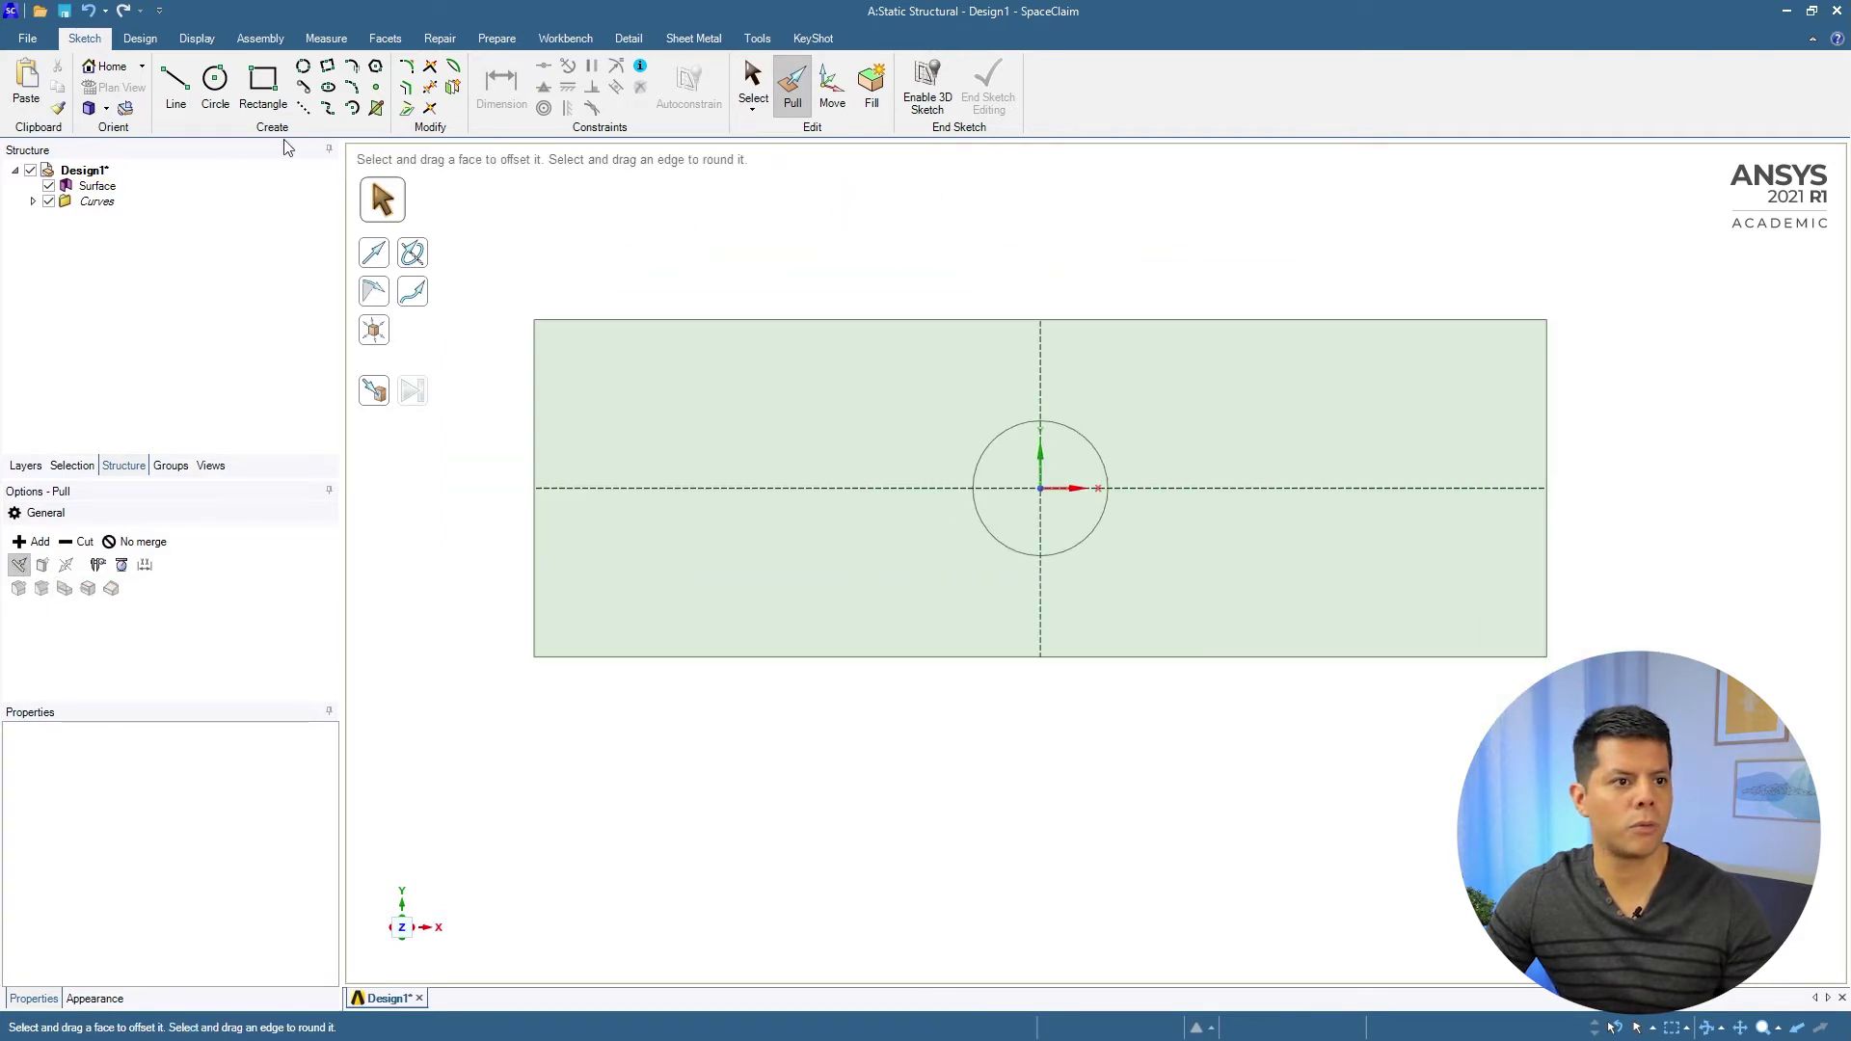
{"action": "middle_click_drag", "start_coordinate": [864, 264], "coordinate": [835, 298]}
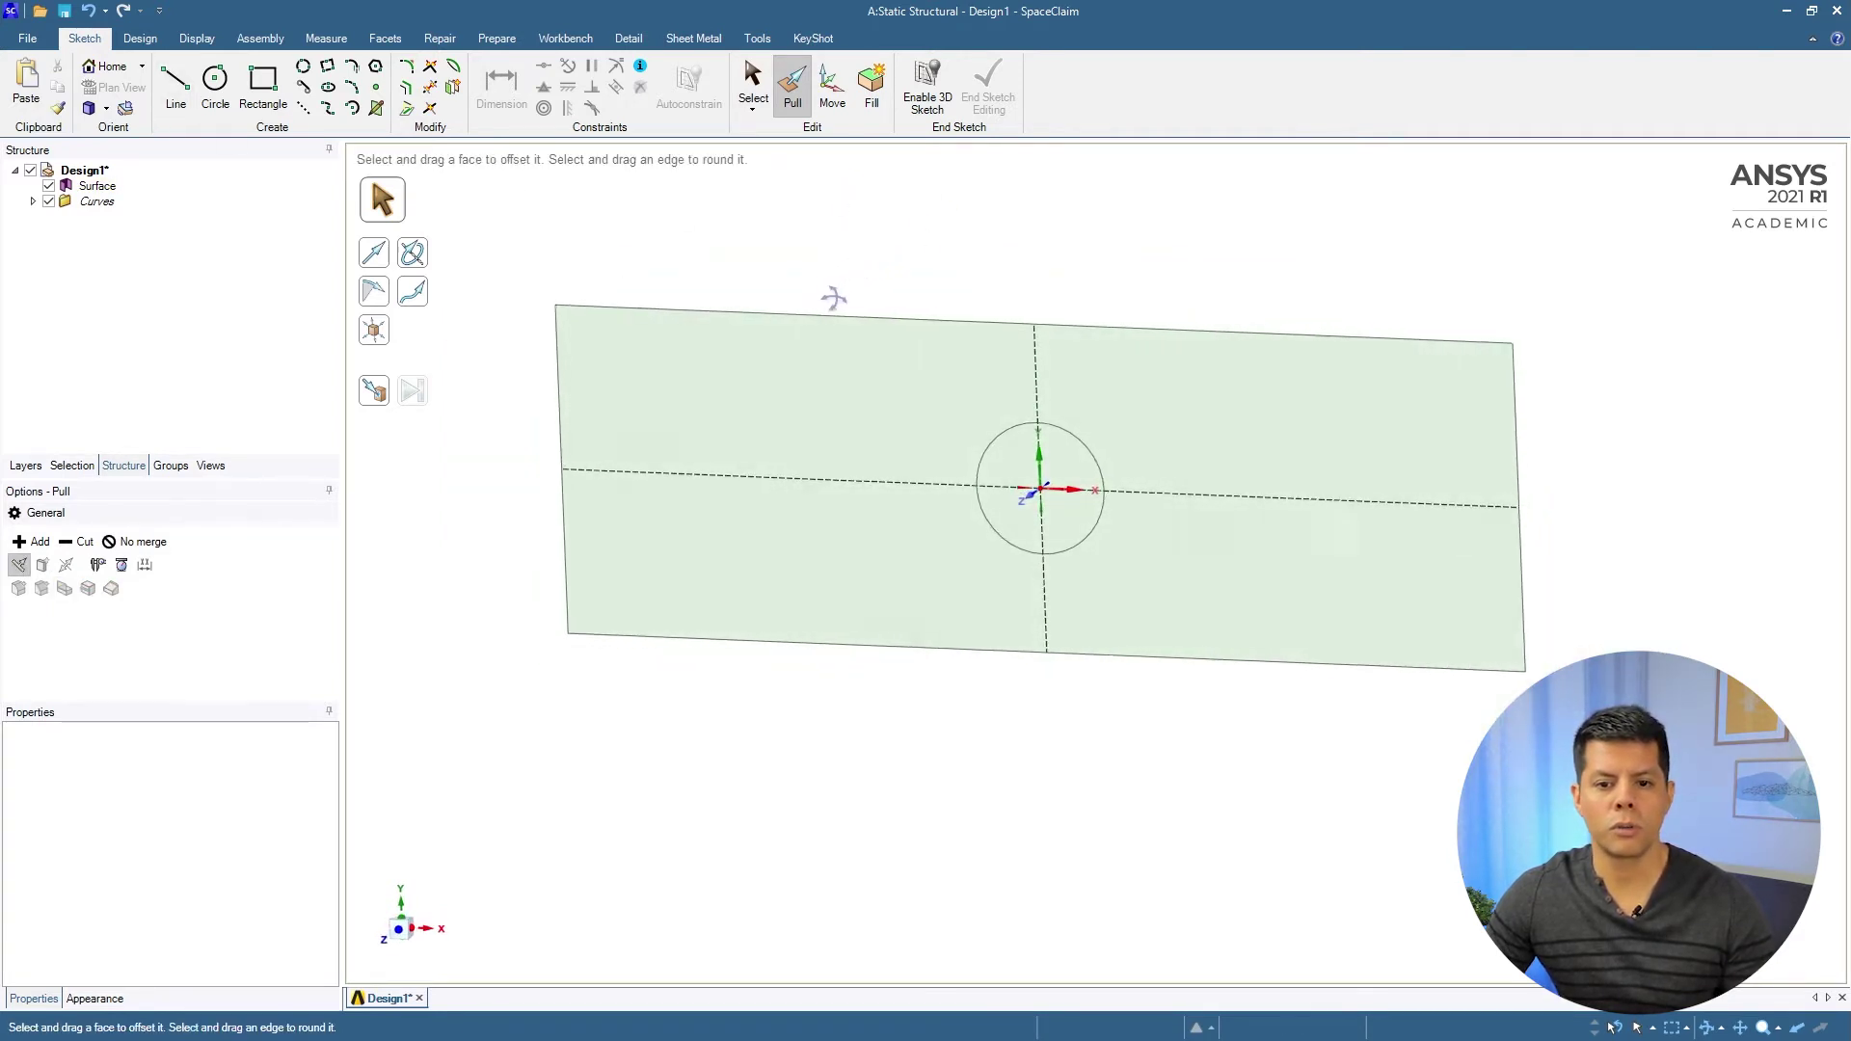
{"action": "left_click", "coordinate": [1013, 400]}
{"action": "left_click", "coordinate": [1017, 521]}
{"action": "left_click", "coordinate": [983, 743]}
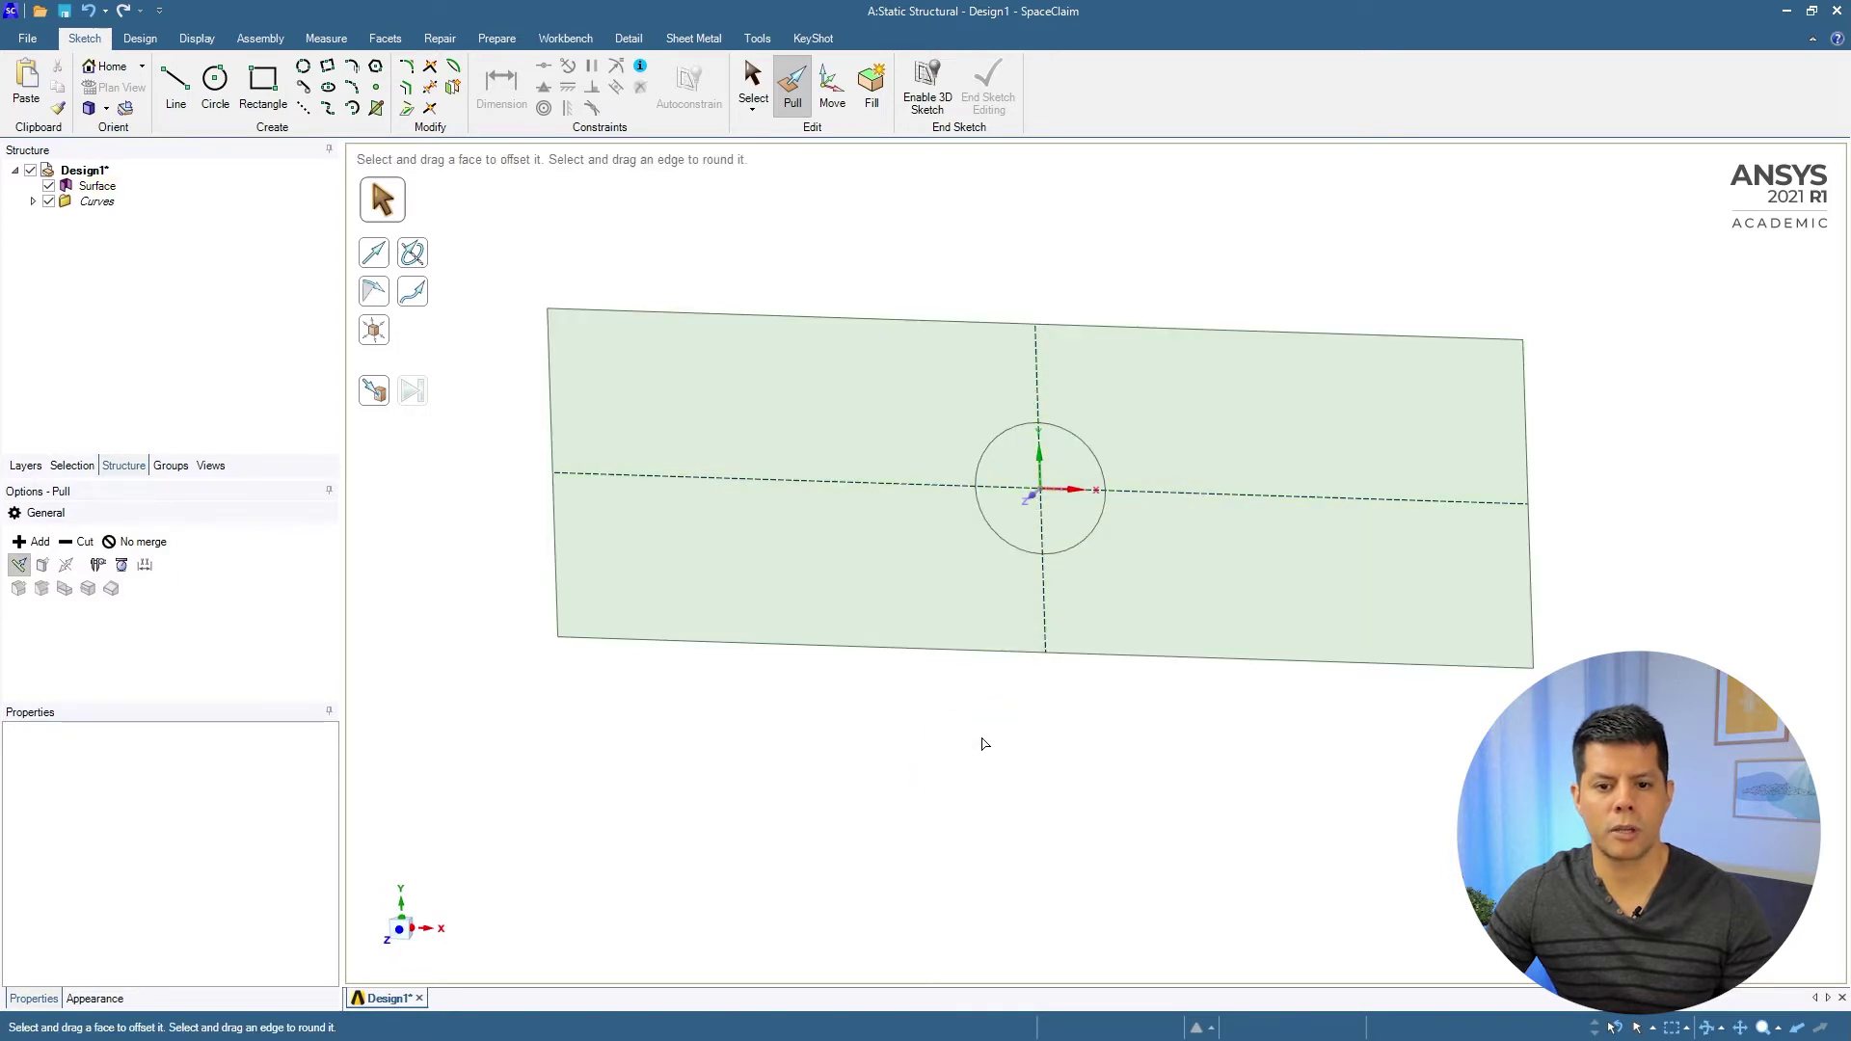
{"action": "left_click", "coordinate": [1014, 526]}
{"action": "left_click", "coordinate": [1017, 525]}
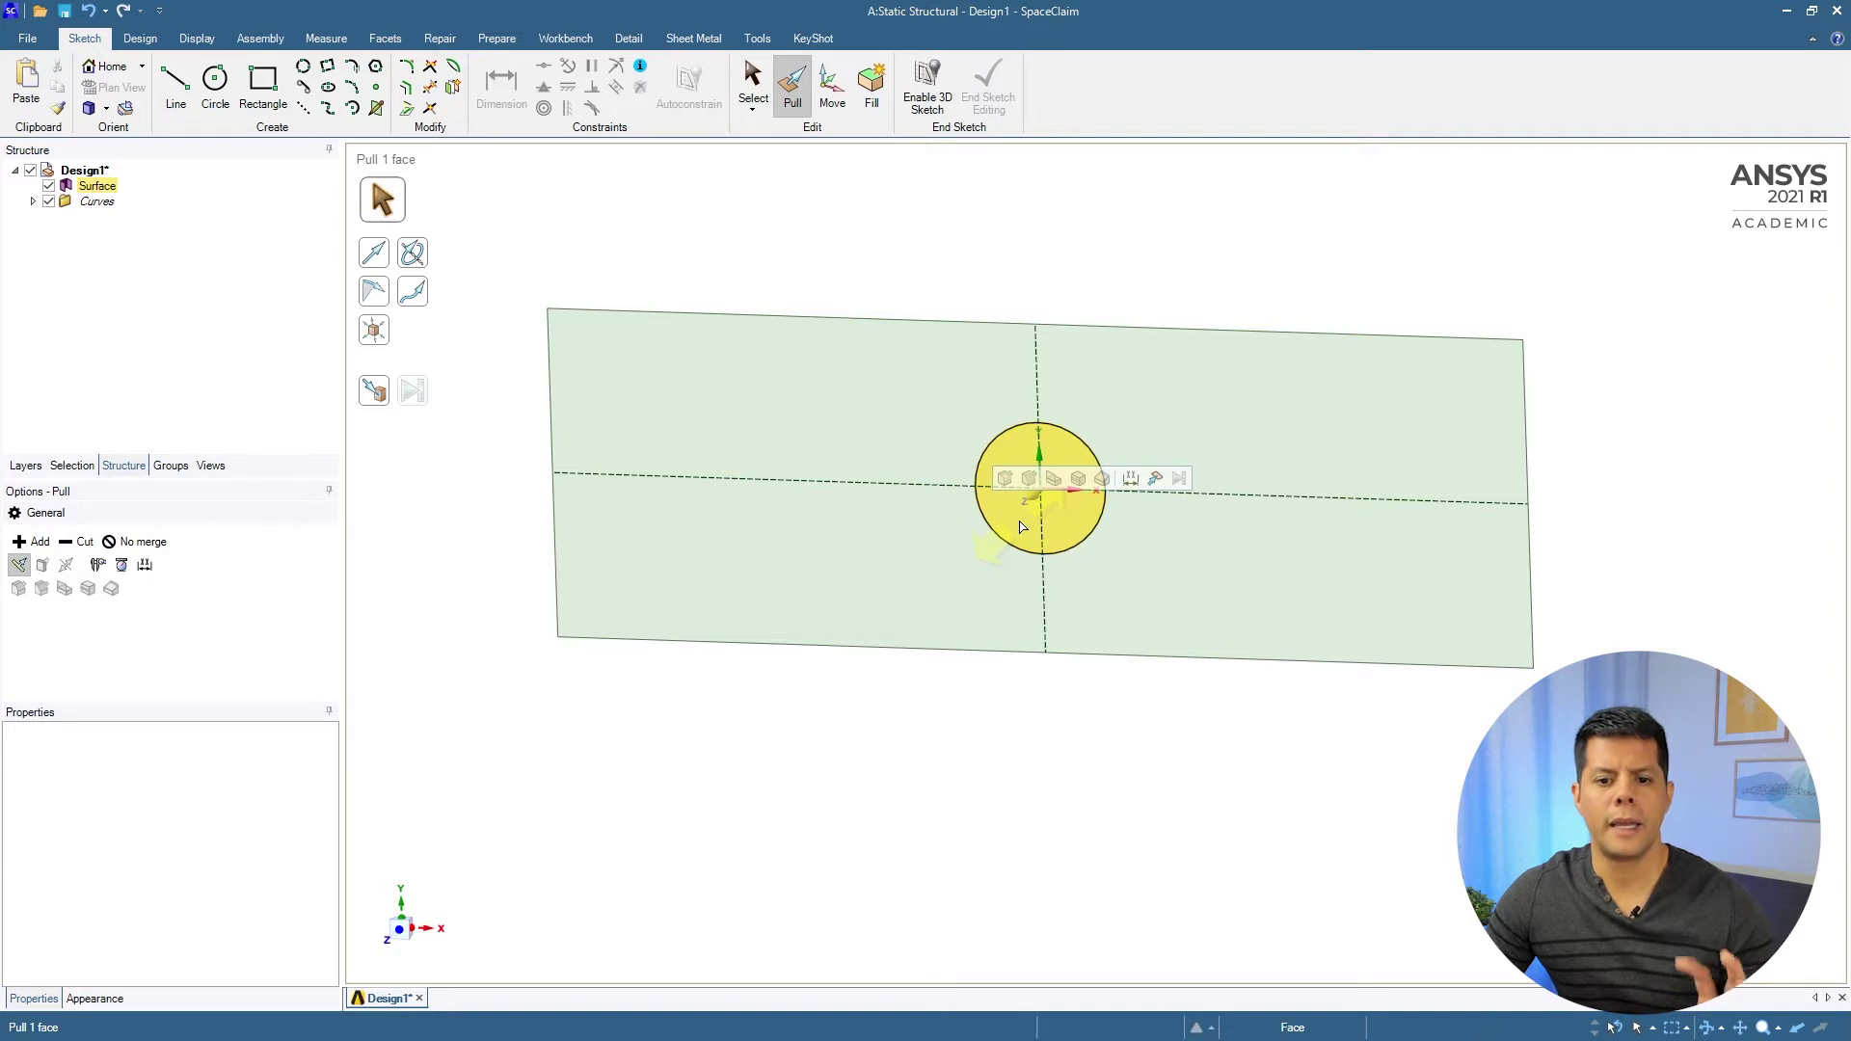
{"action": "left_click", "coordinate": [1020, 526]}
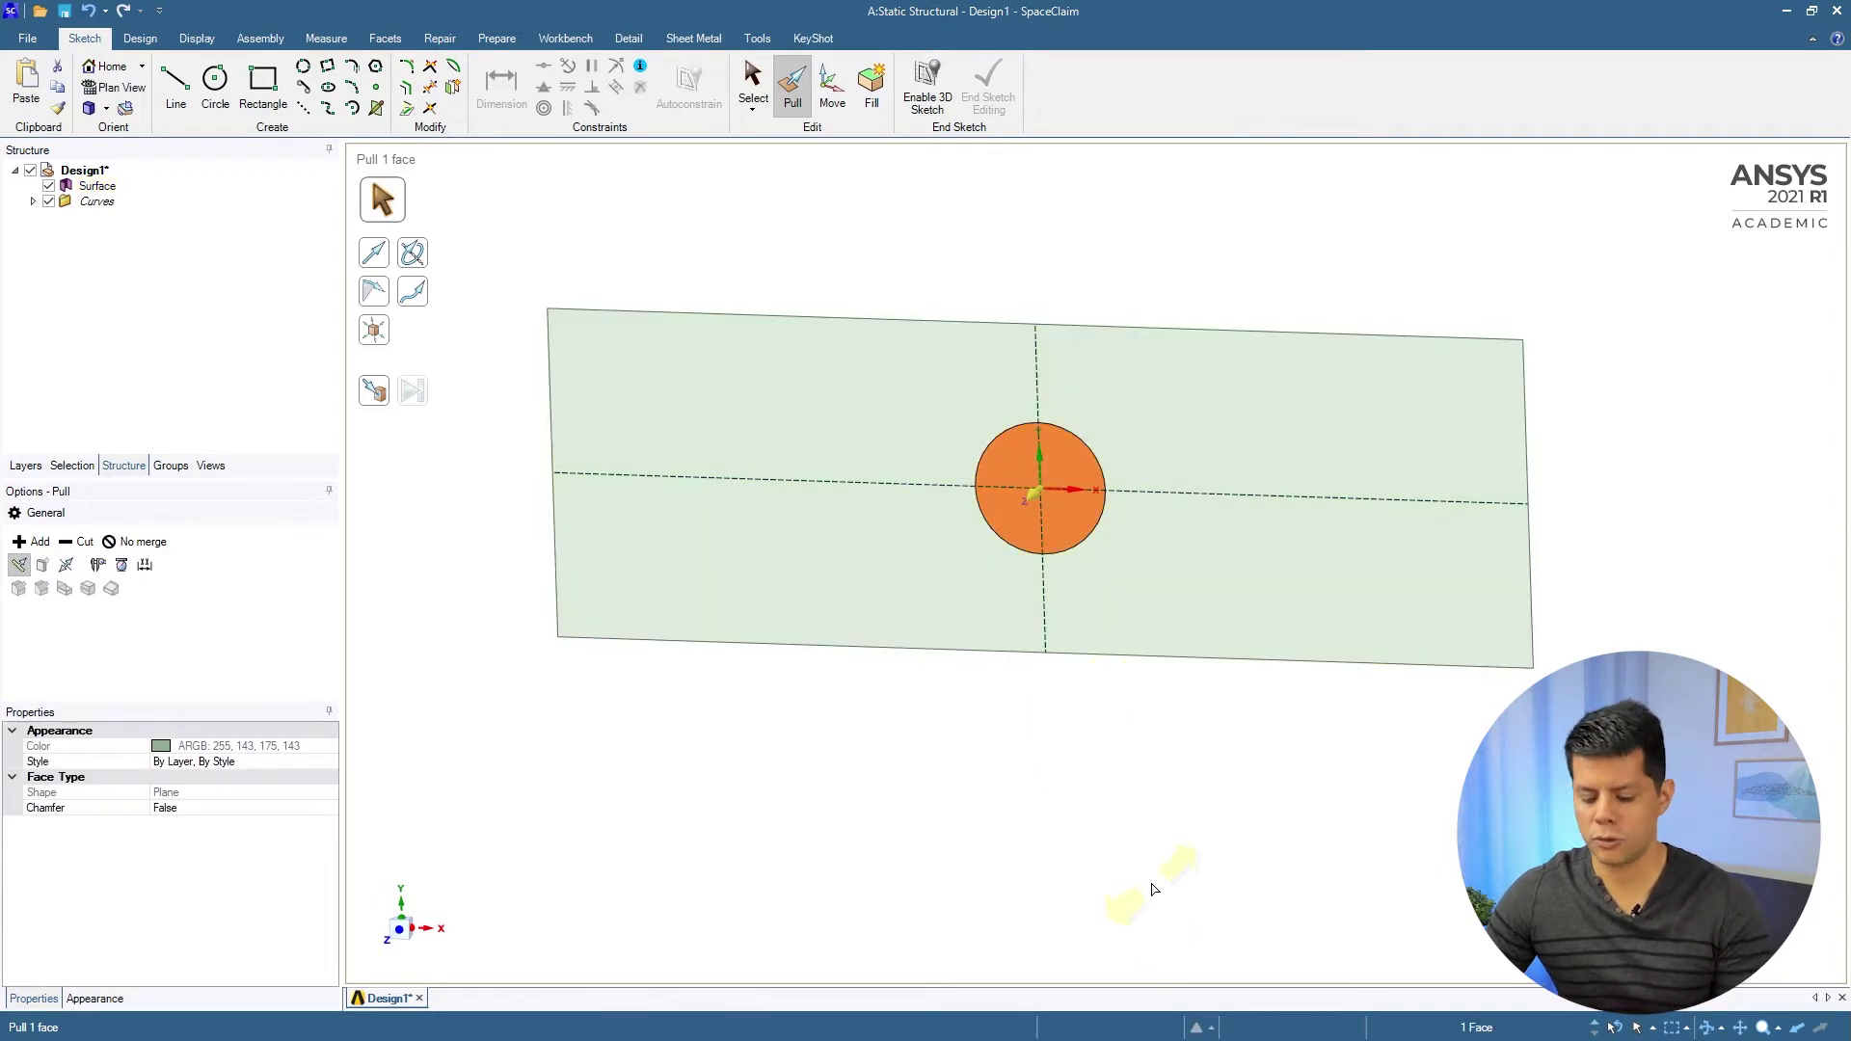
{"action": "left_click", "coordinate": [1143, 880]}
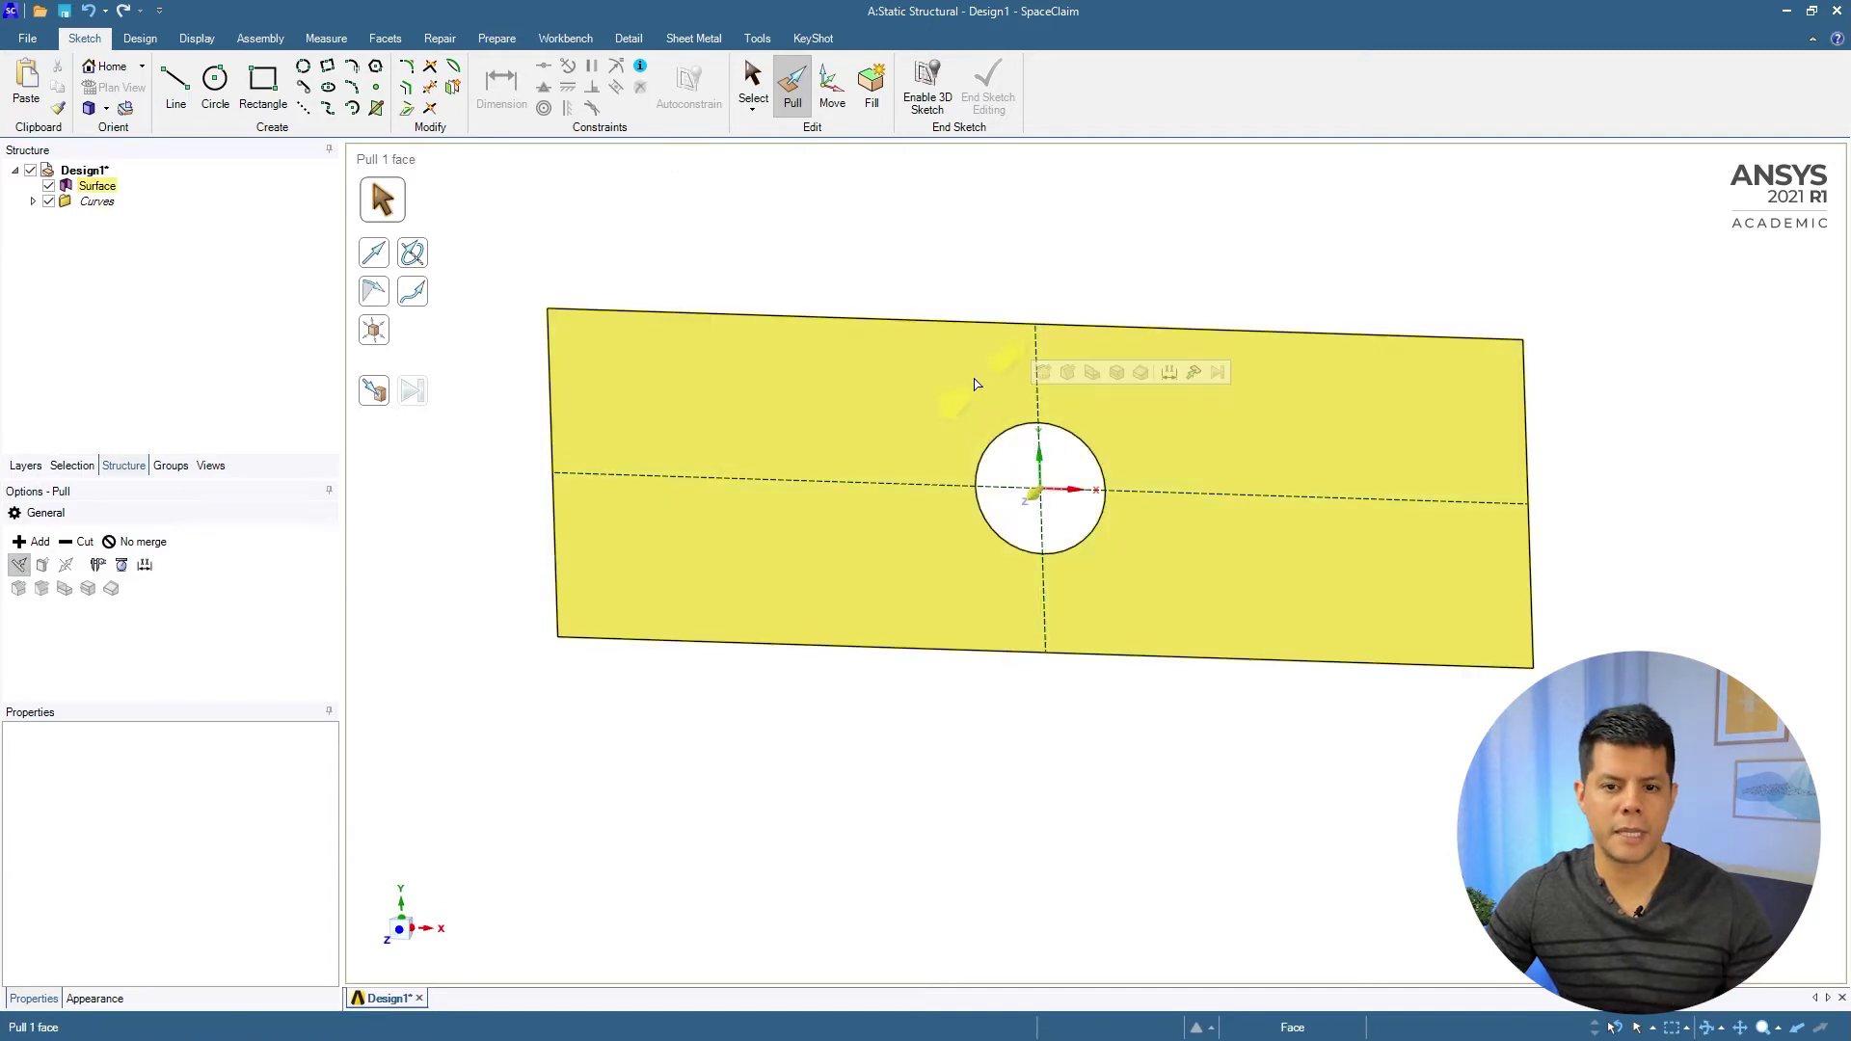
{"action": "left_click", "coordinate": [48, 201]}
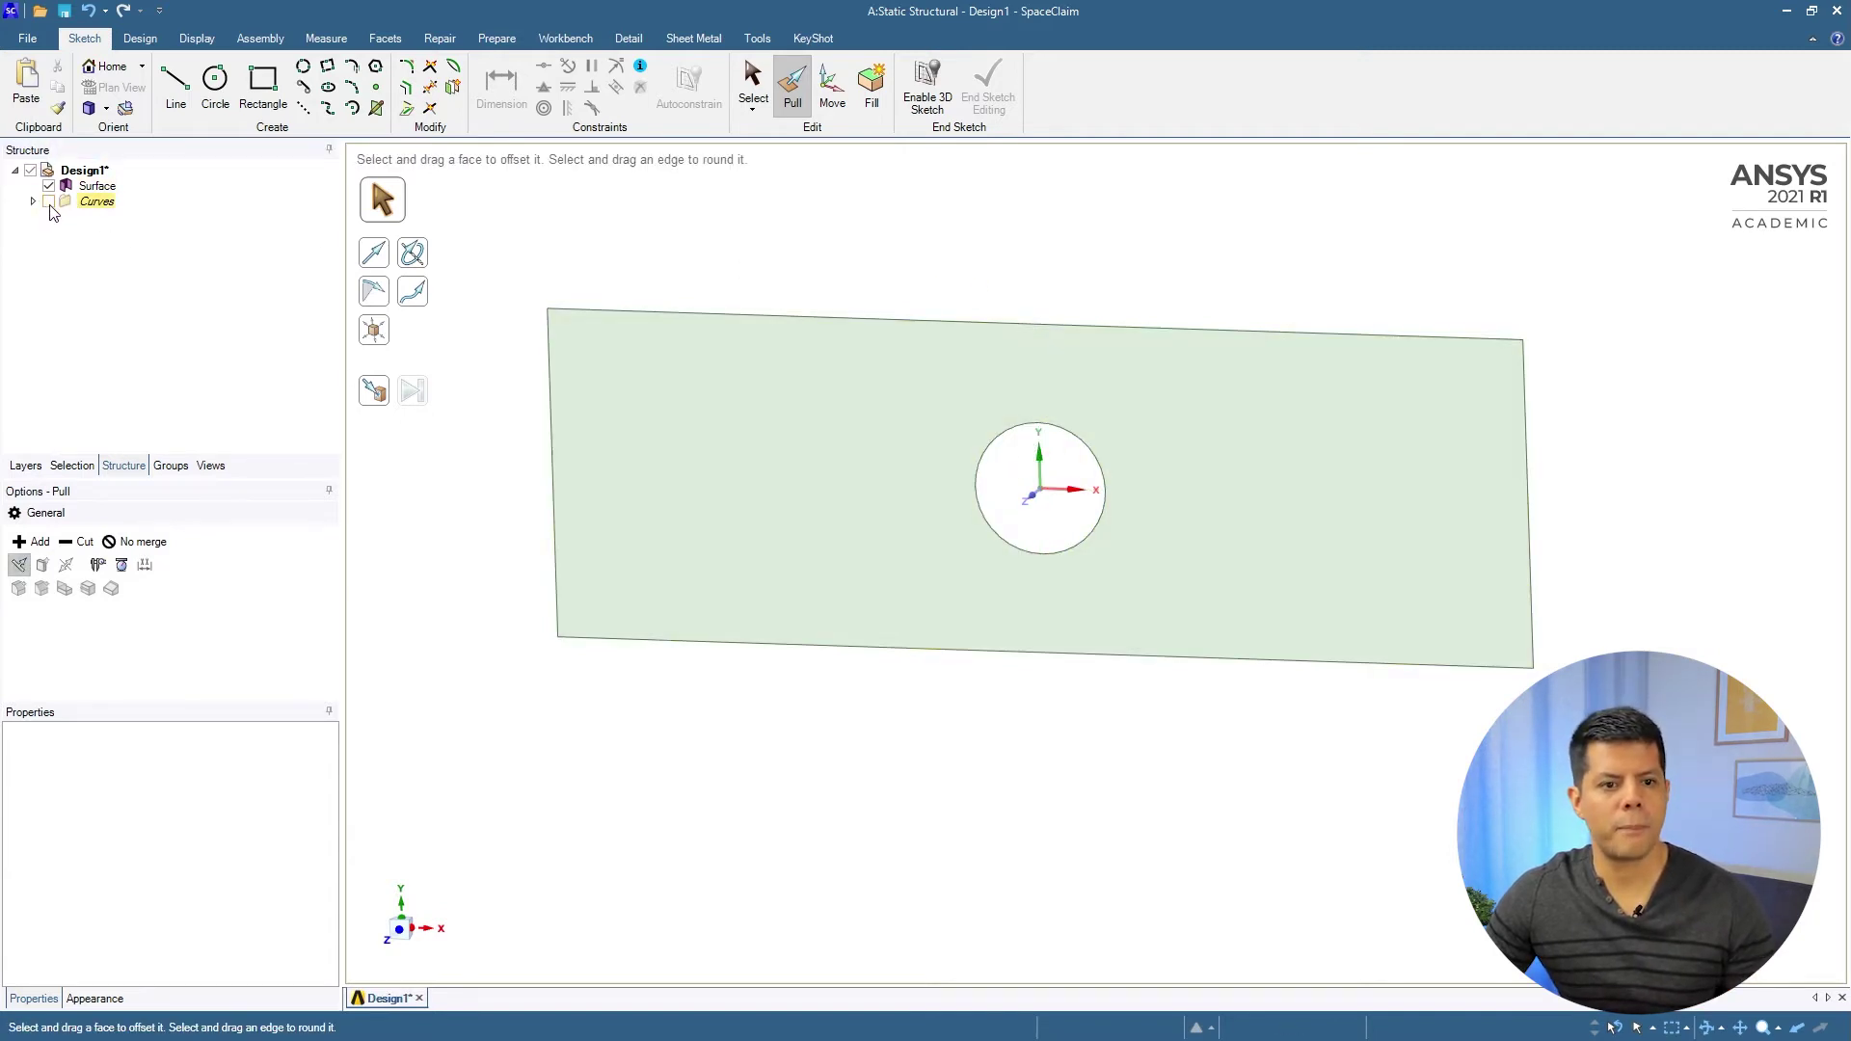
{"action": "left_click", "coordinate": [50, 203]}
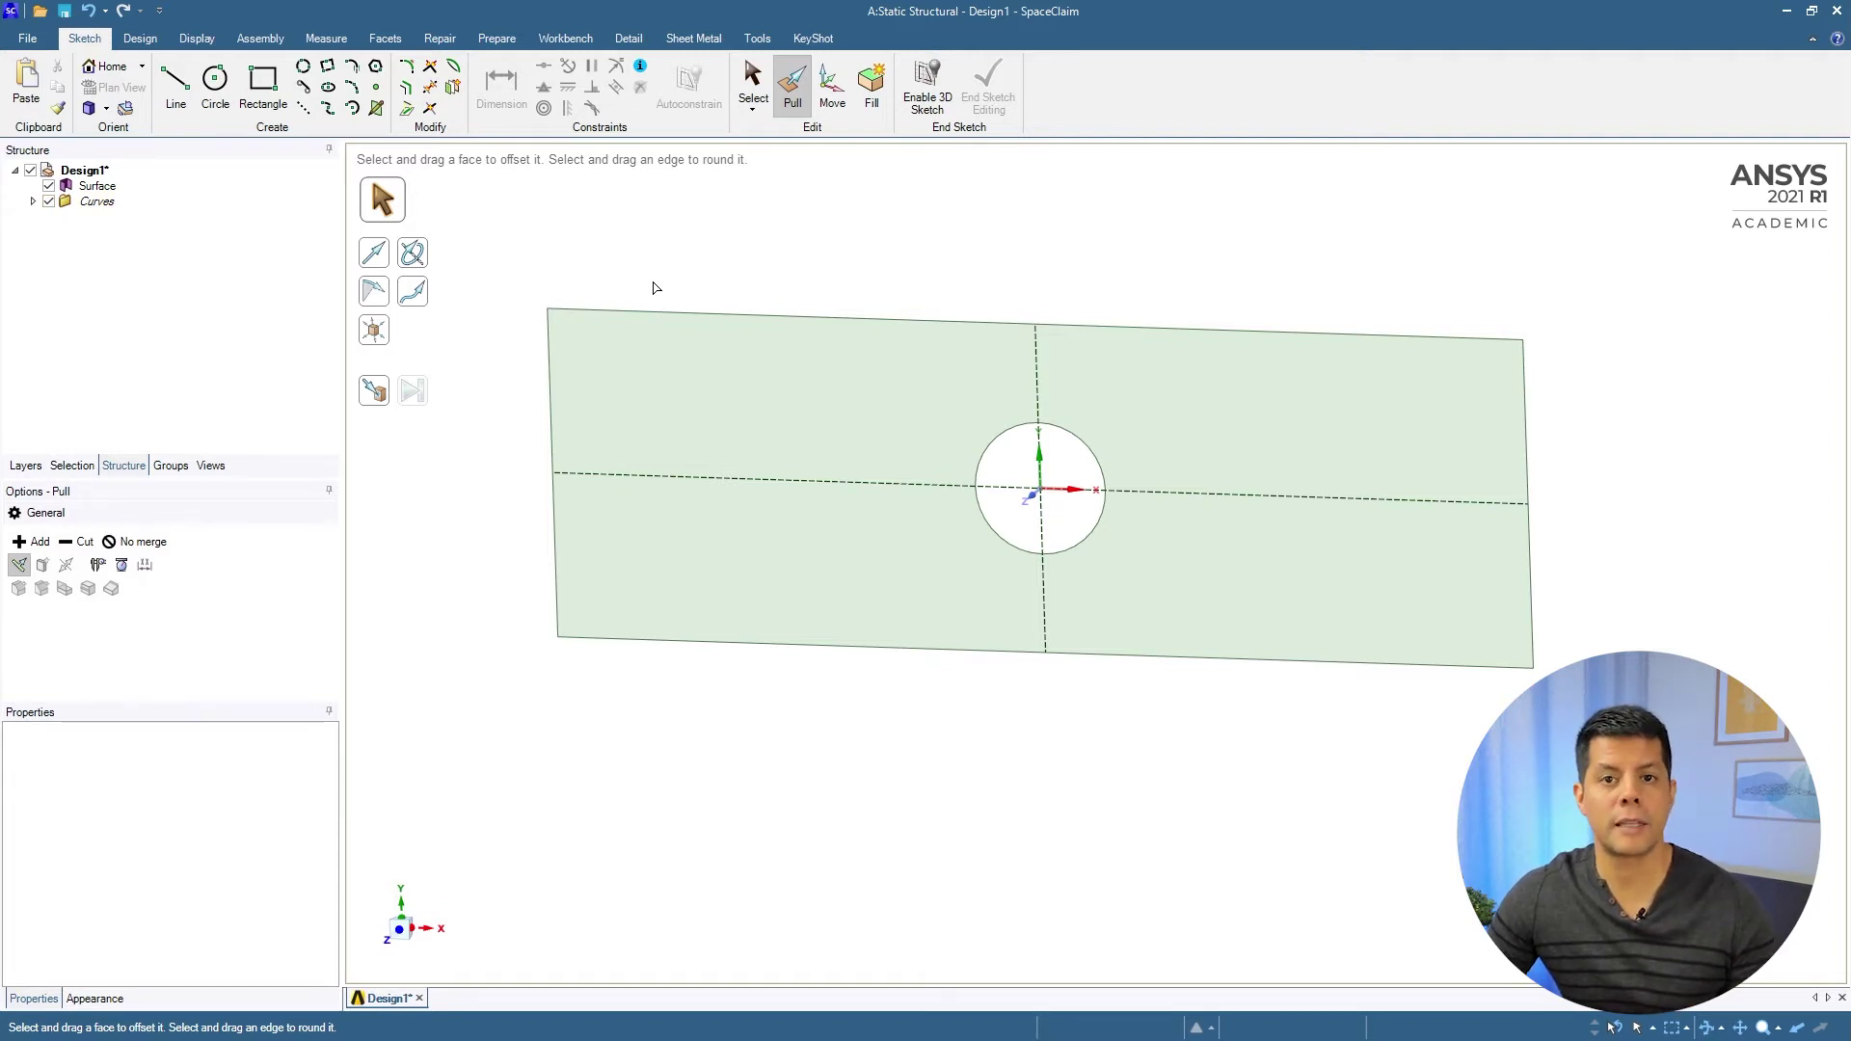
- Pull the plate's surface backward into a solid 5 mm thick
{"action": "left_click", "coordinate": [753, 395]}
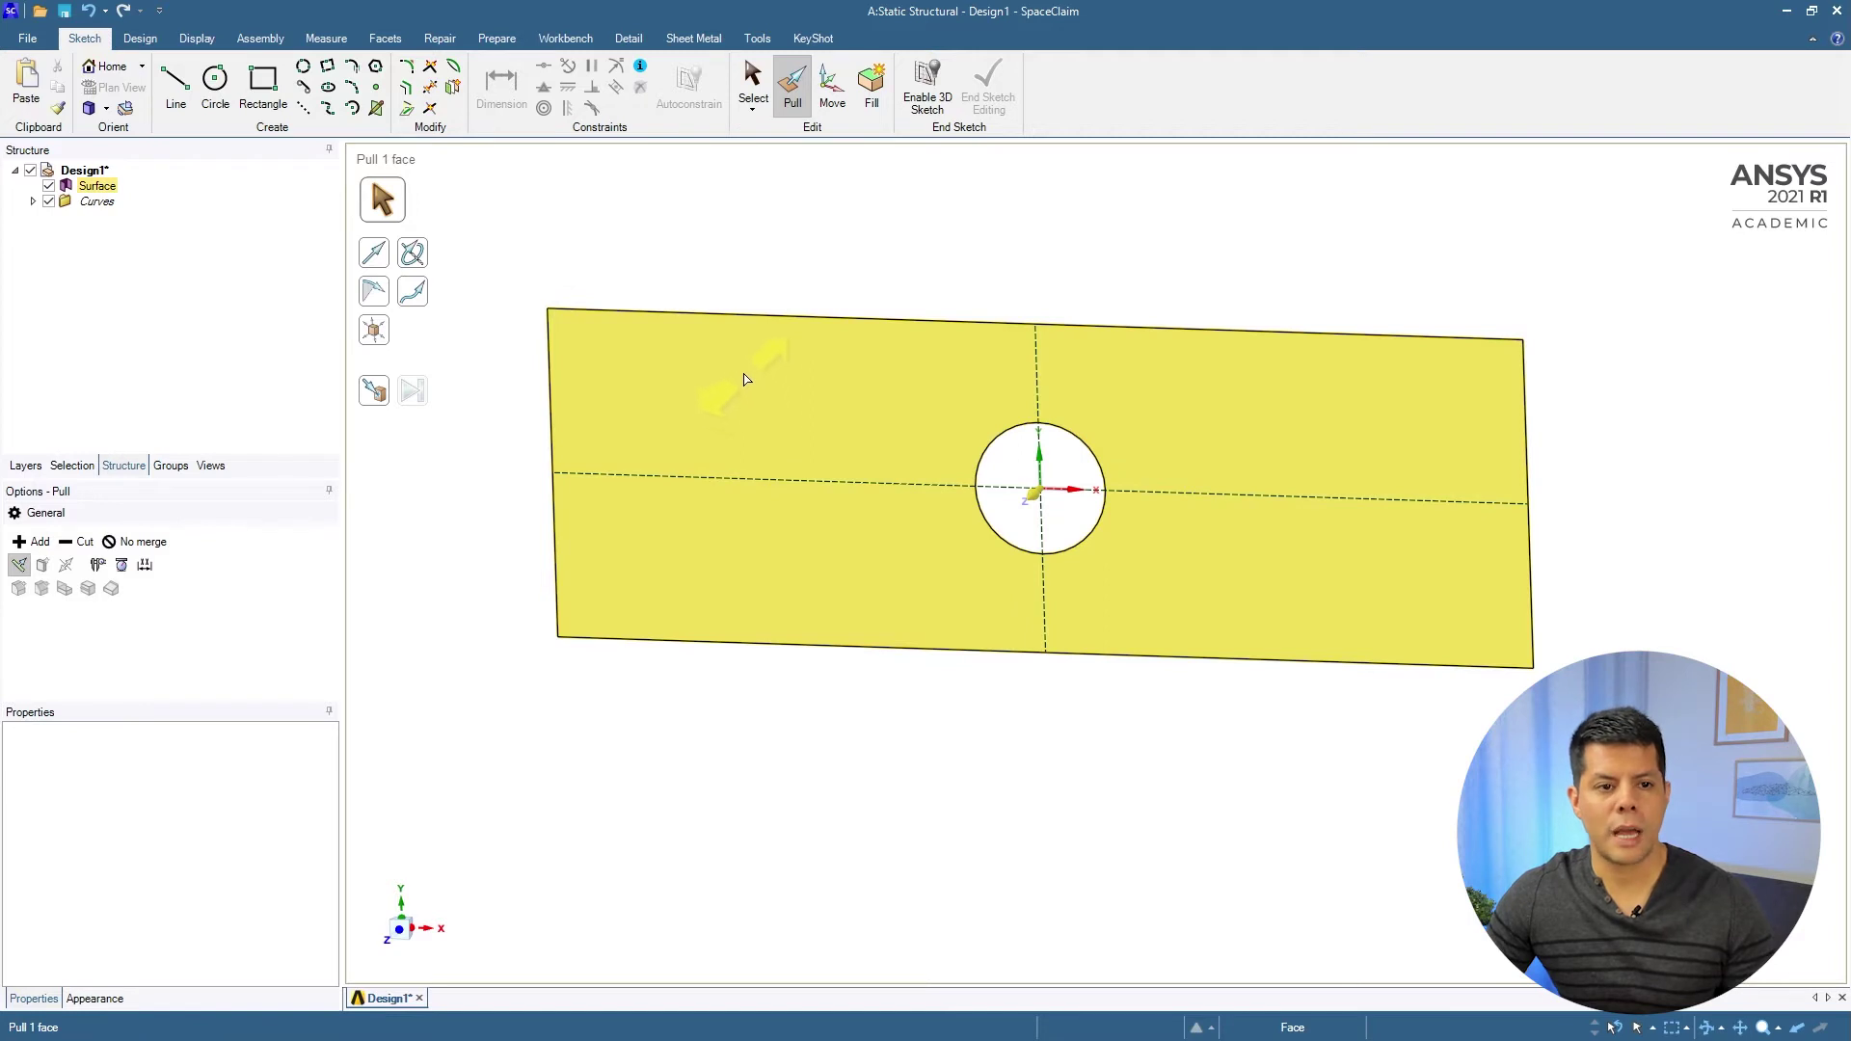
{"action": "left_click", "coordinate": [743, 379]}
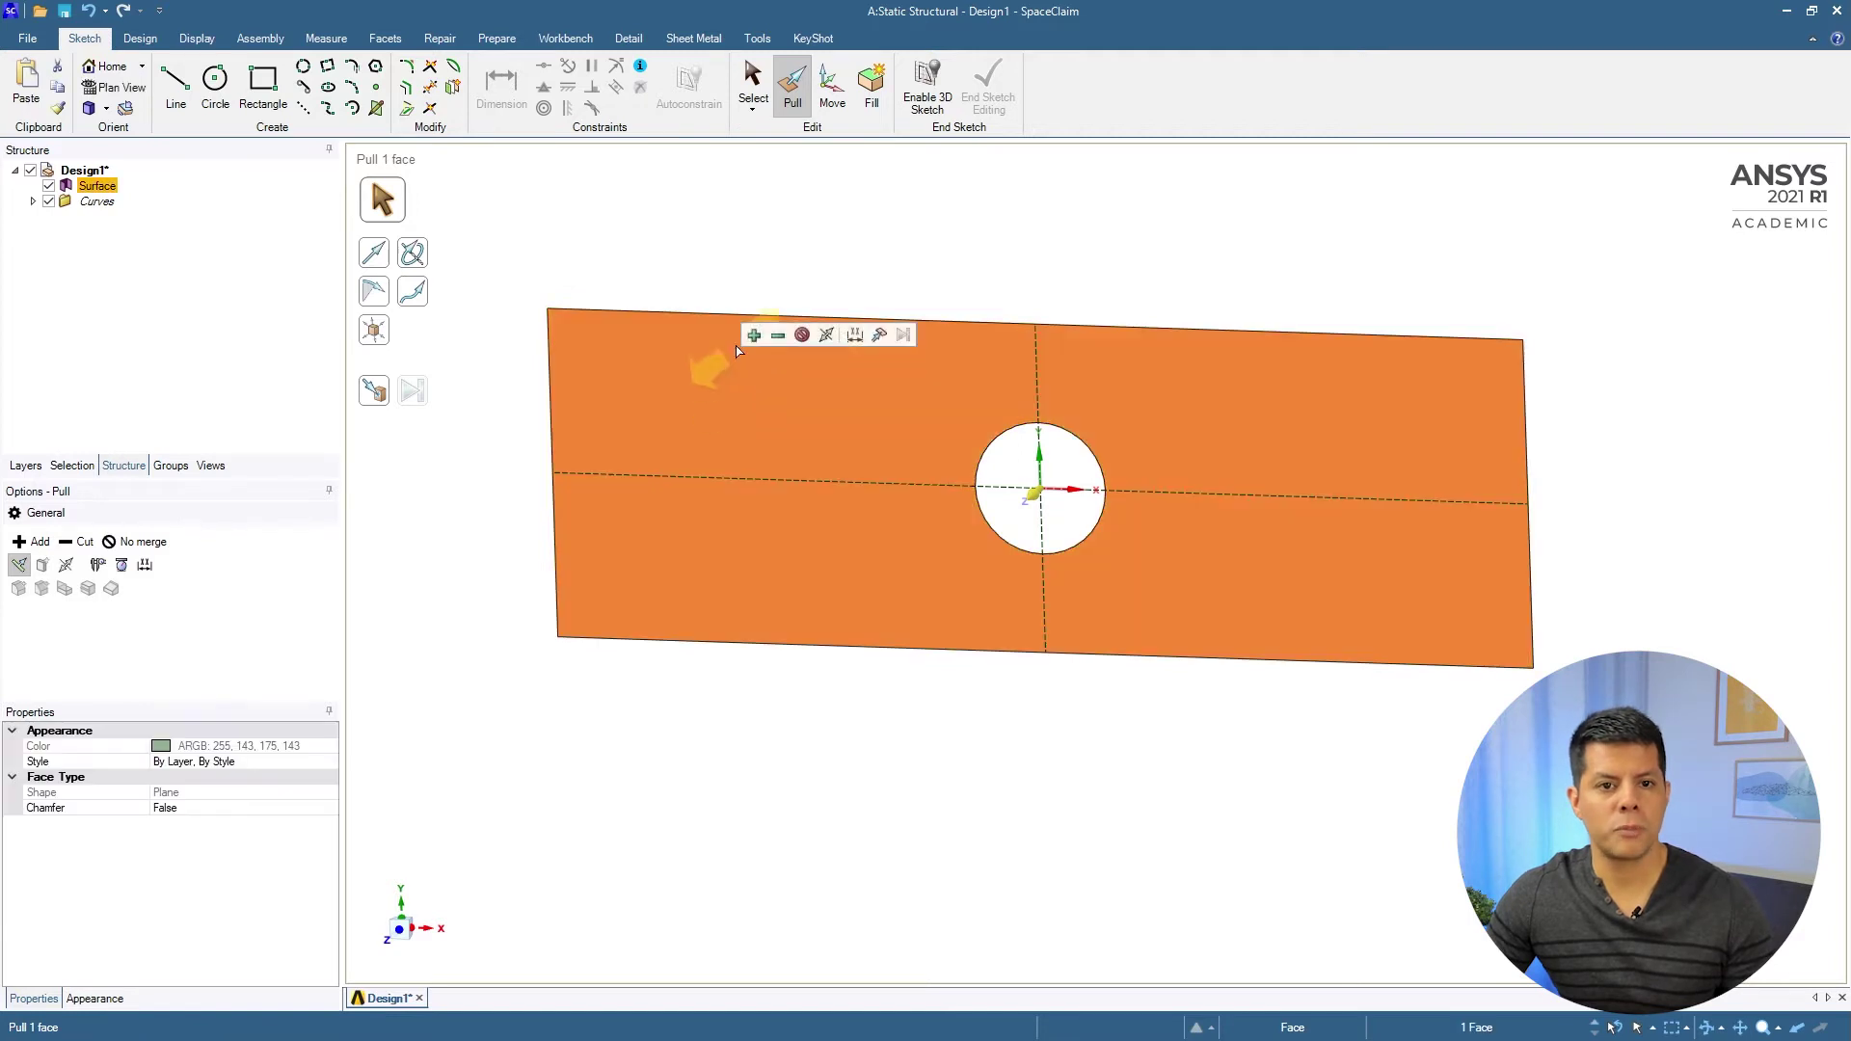
{"action": "left_click", "coordinate": [143, 40]}
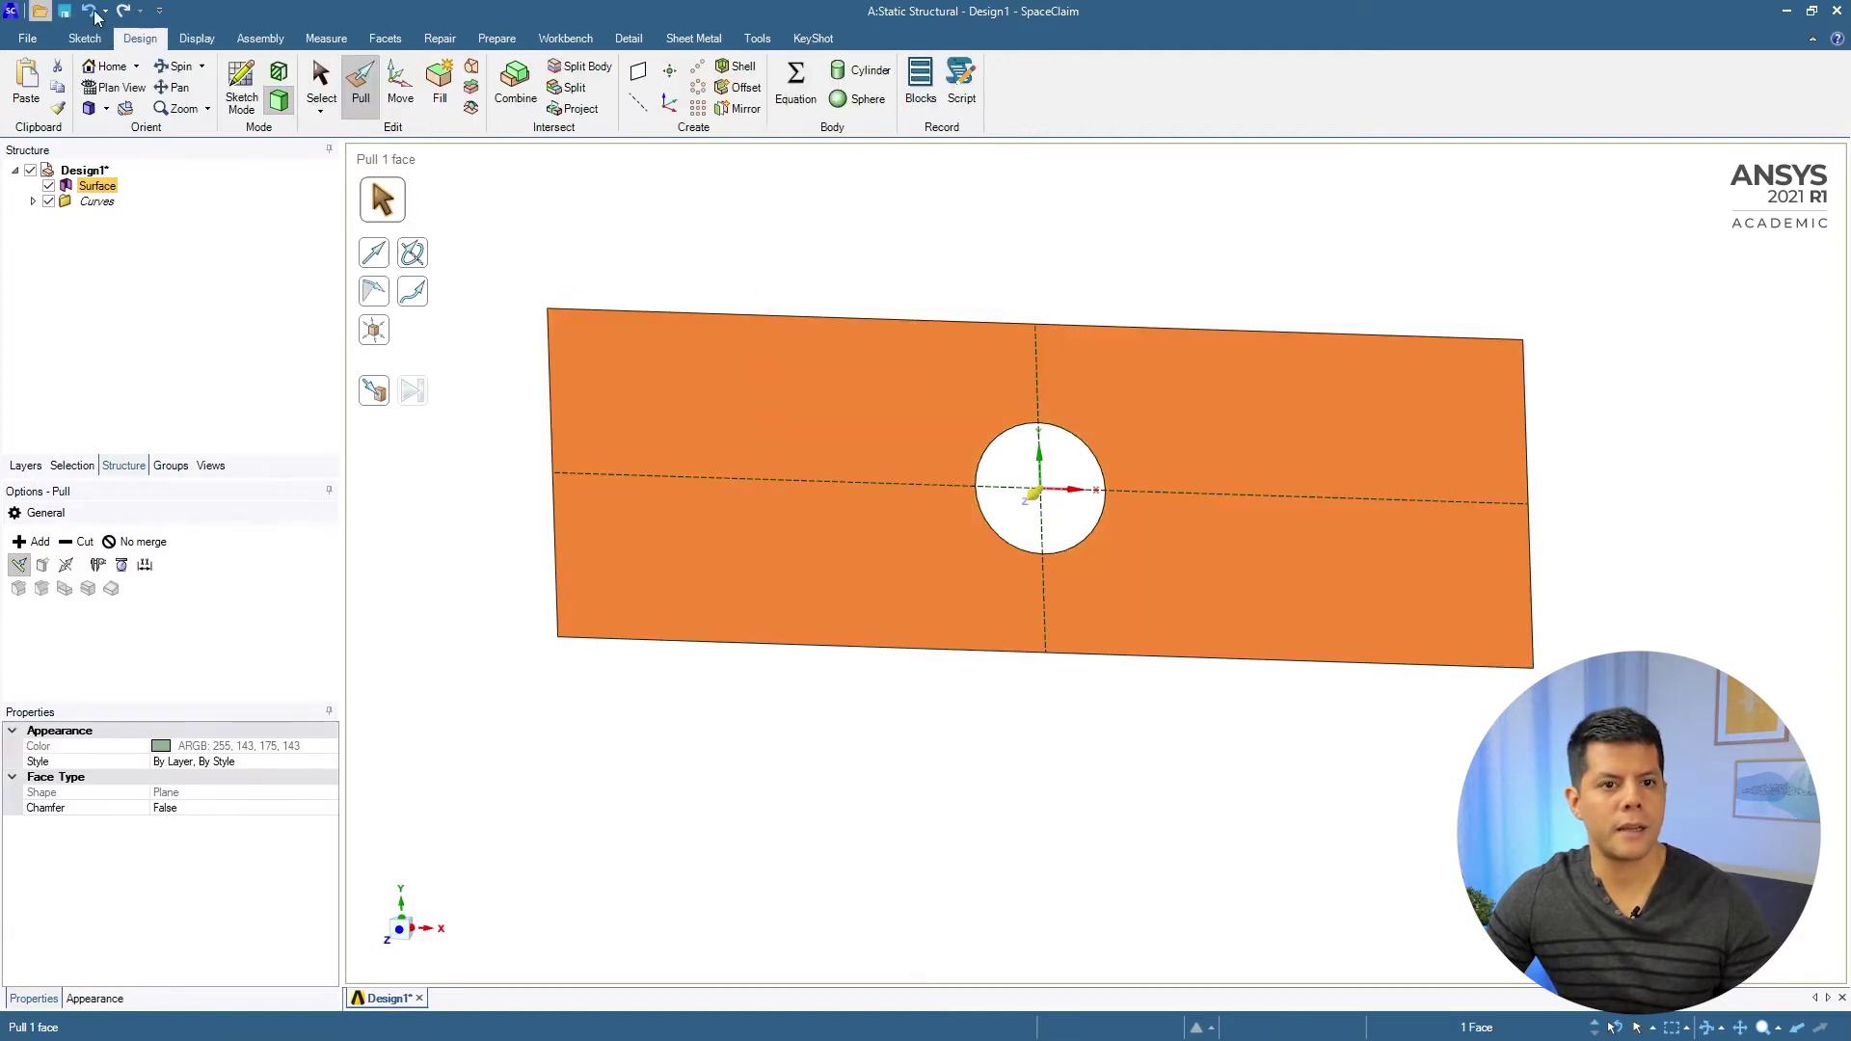
{"action": "left_click", "coordinate": [359, 87]}
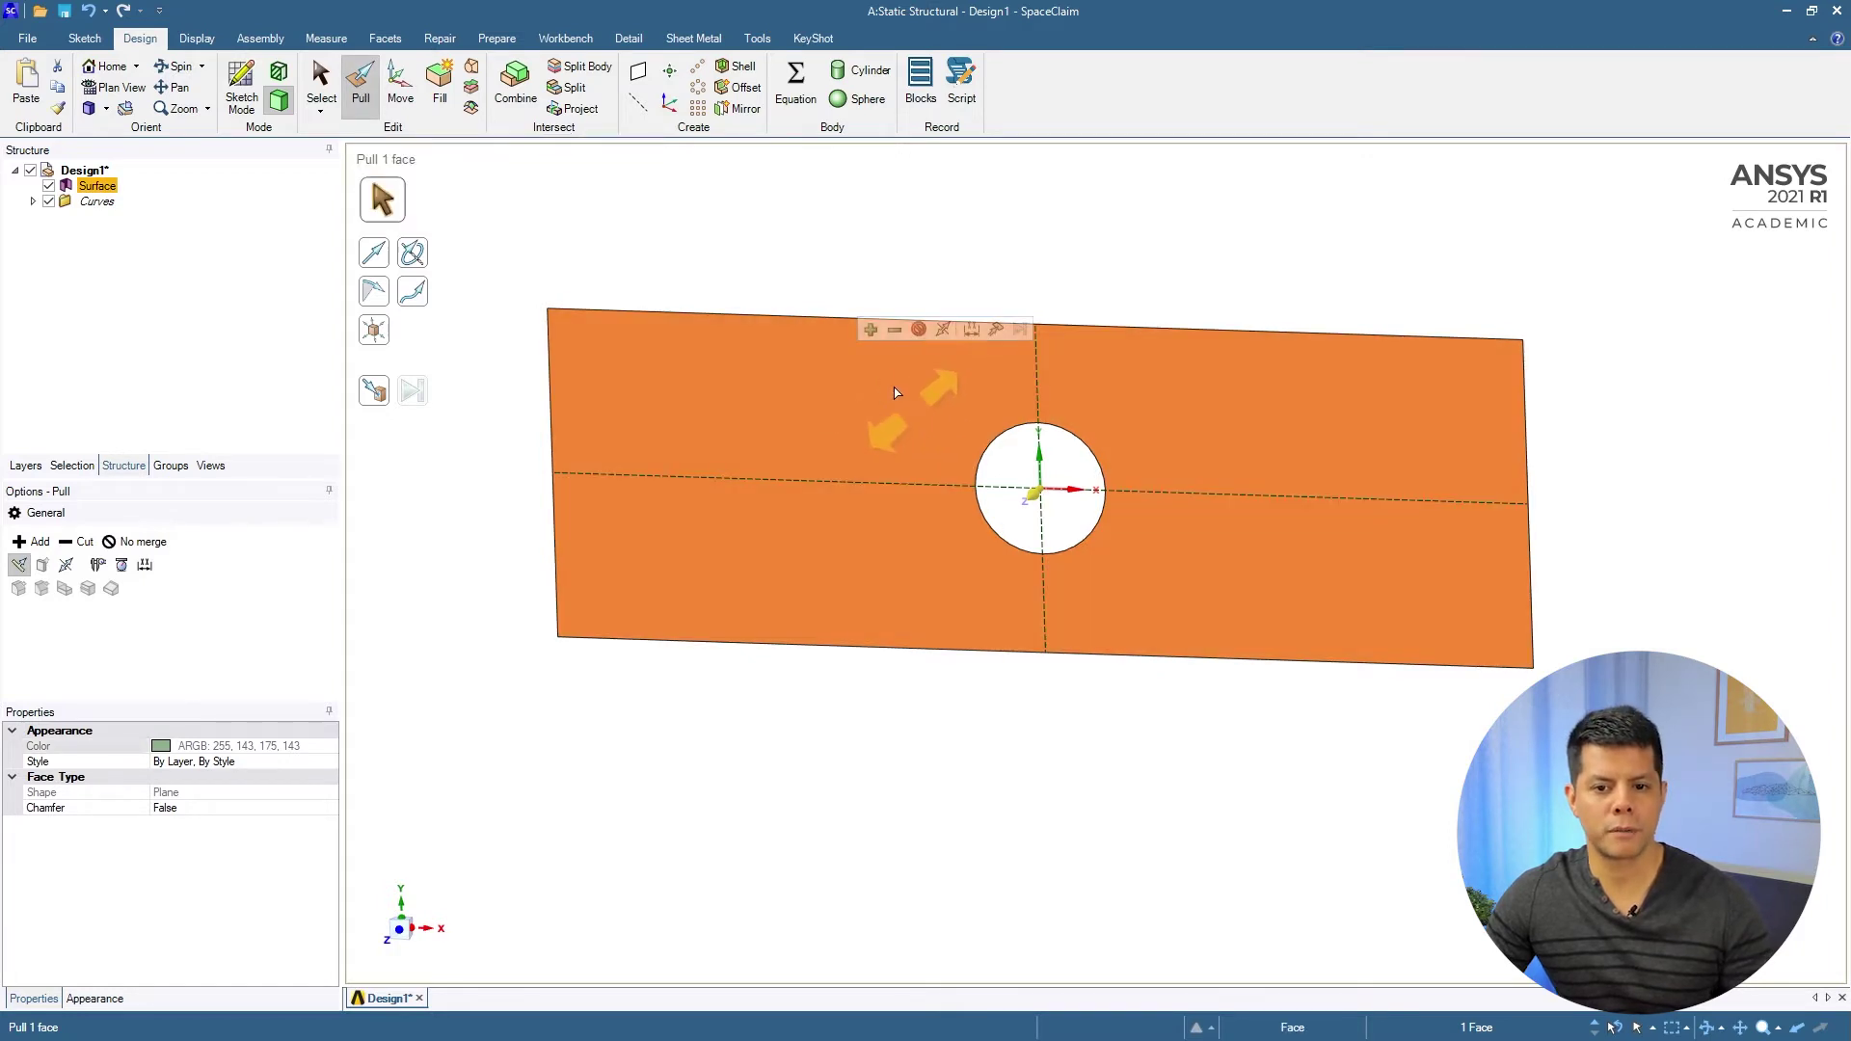
{"action": "left_click_drag", "start_coordinate": [916, 275], "coordinate": [955, 246]}
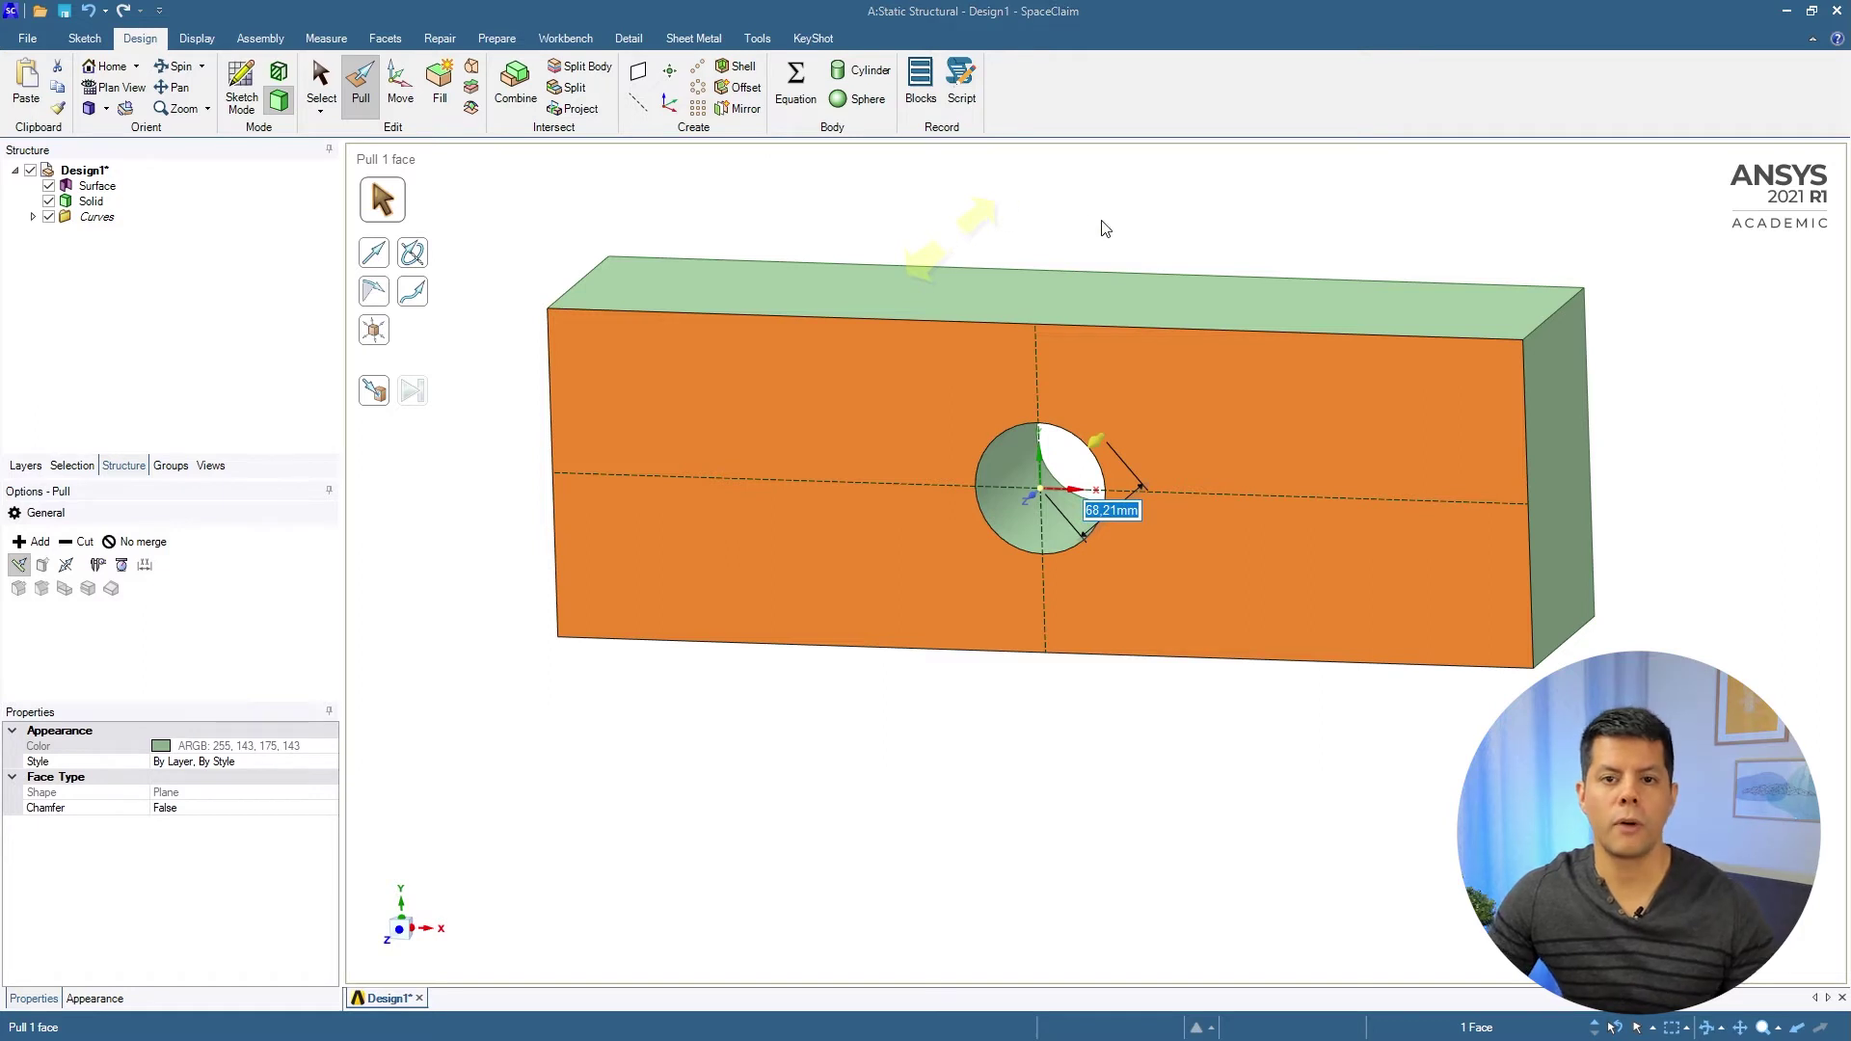
{"action": "type", "text": "5"}
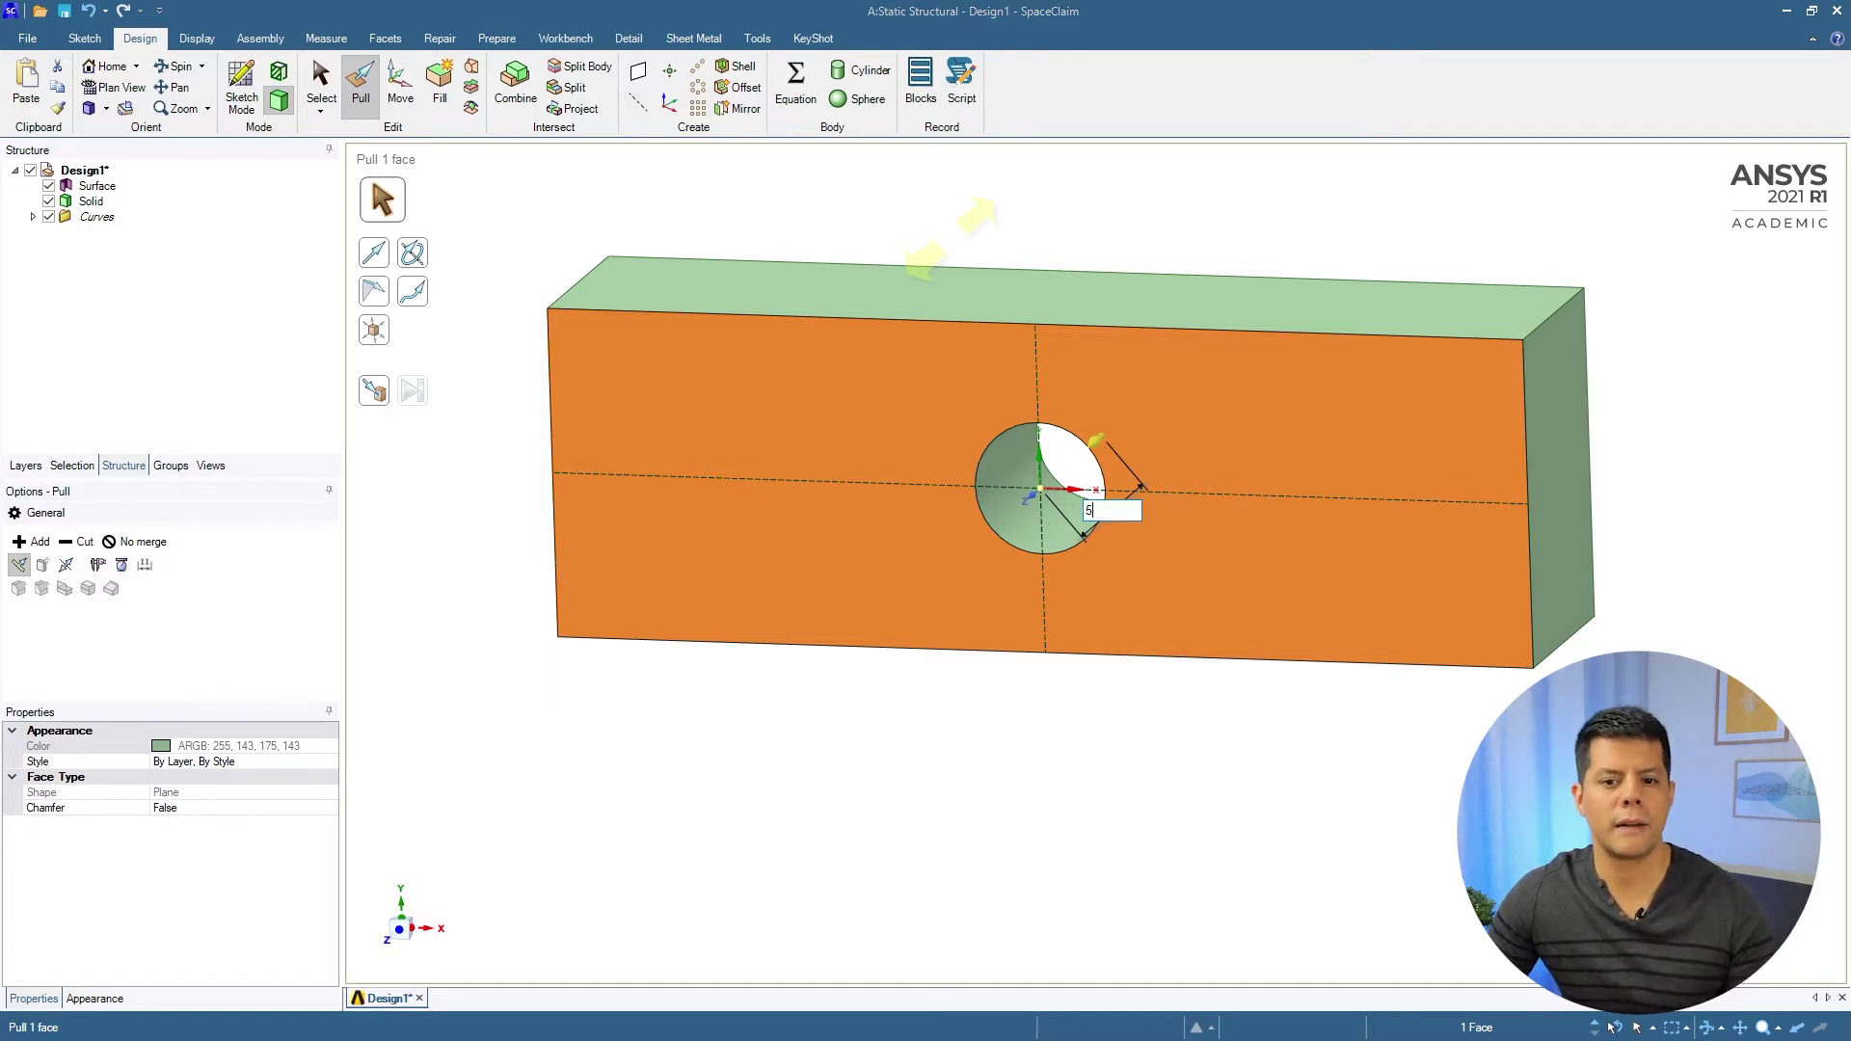
{"action": "key", "text": "Return"}
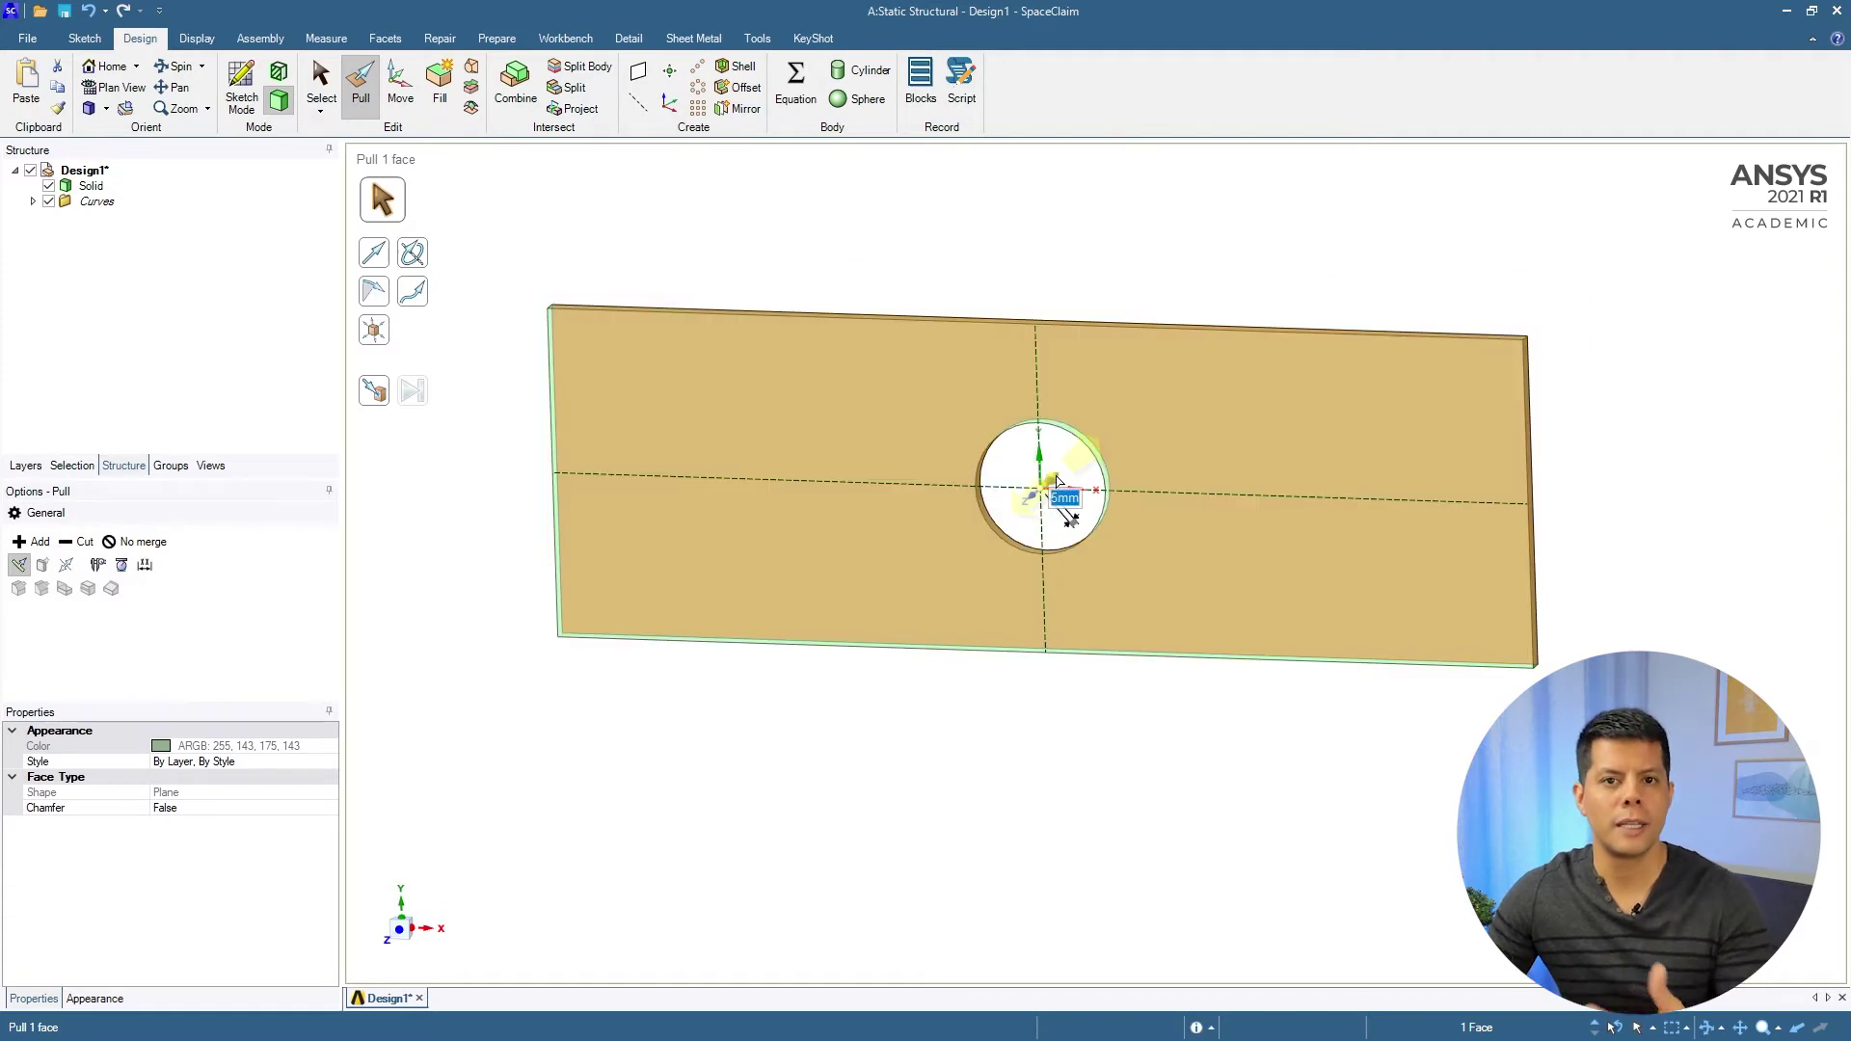
{"action": "left_click", "coordinate": [1169, 292]}
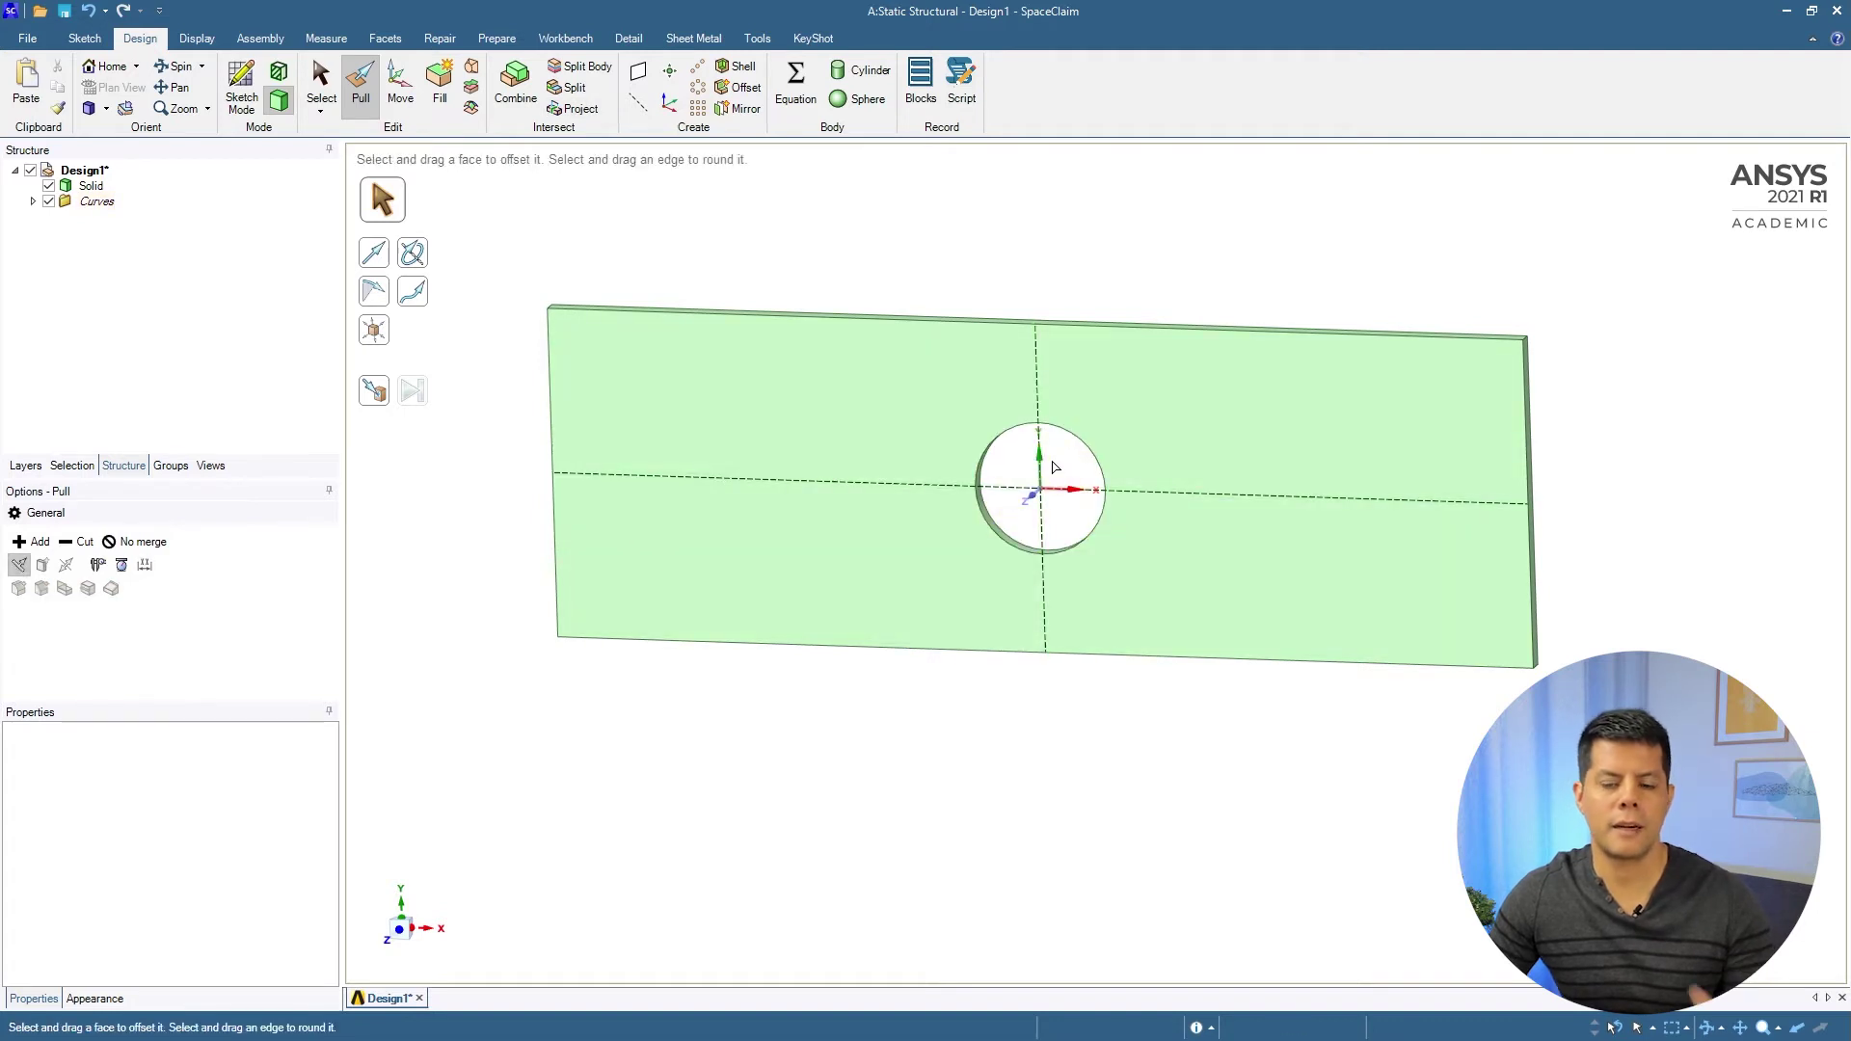
- Project both construction lines onto the plate with Project through solids enabled, and hide the Curves group
{"action": "left_click", "coordinate": [590, 117]}
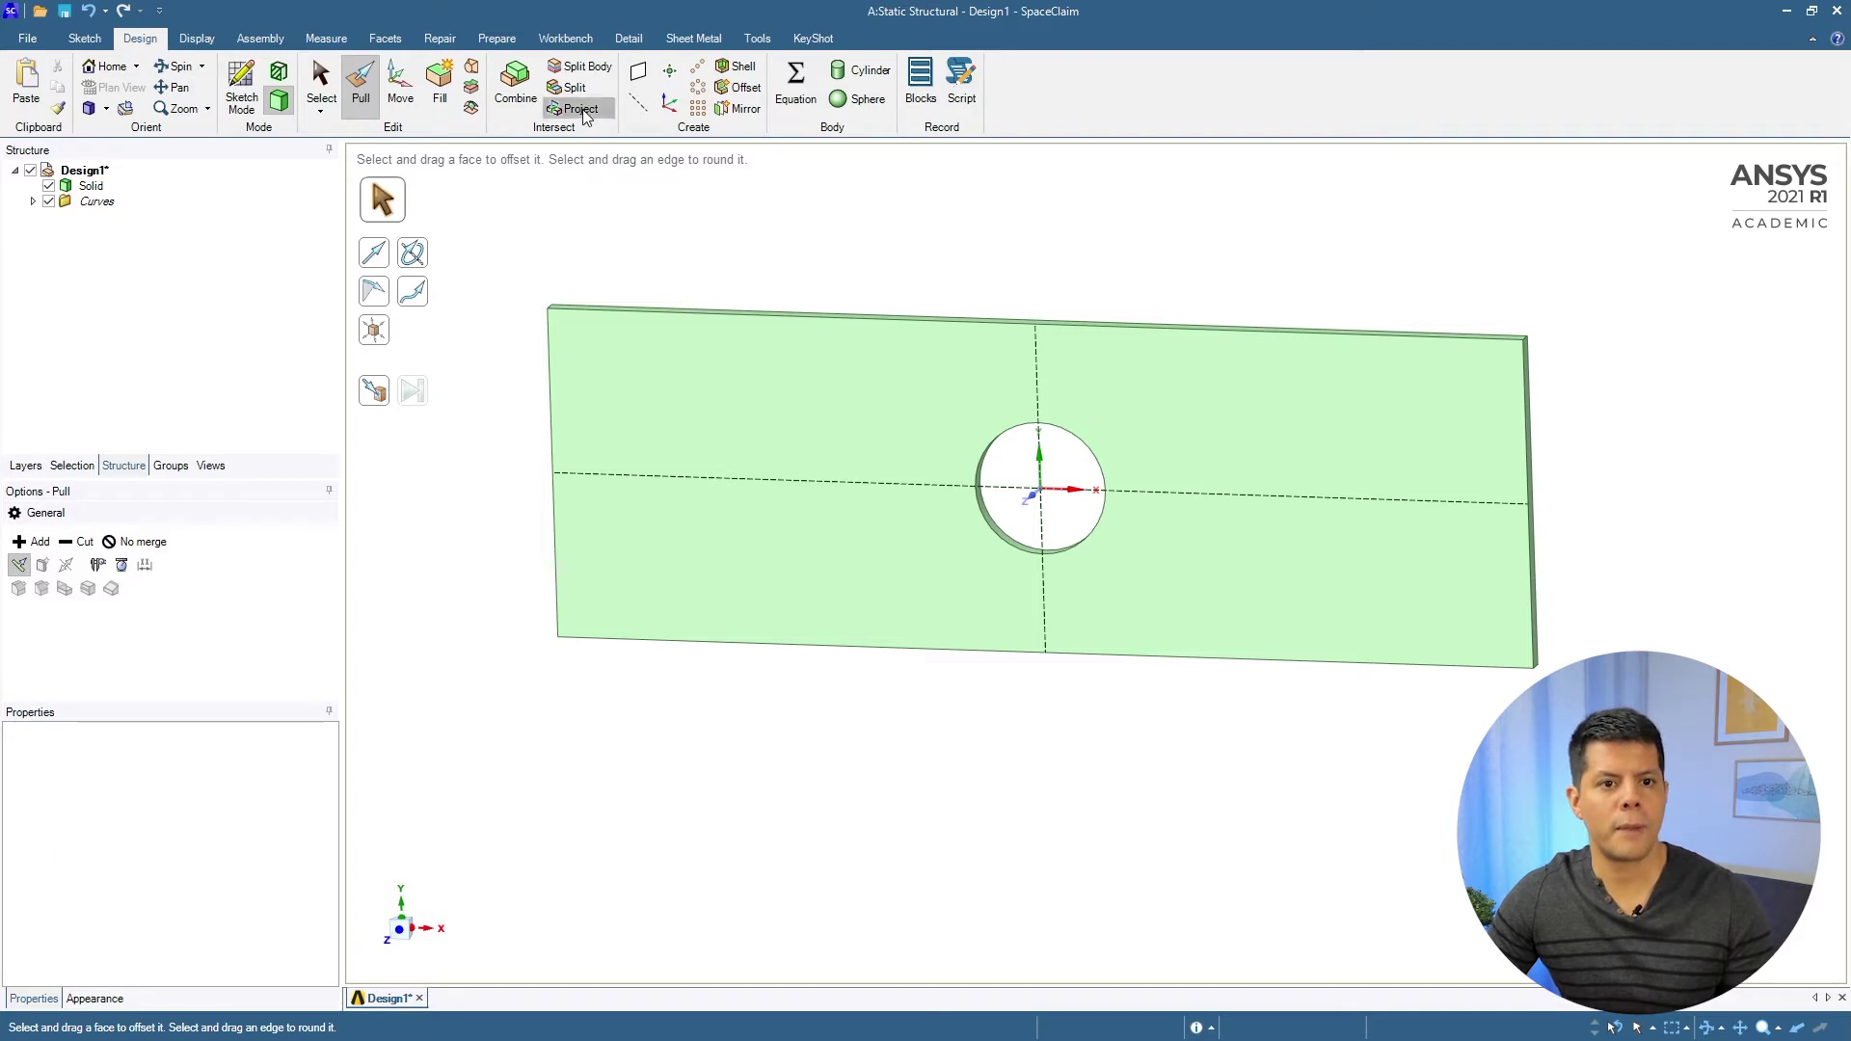
{"action": "left_click", "coordinate": [1086, 497]}
{"action": "left_click", "coordinate": [1041, 516]}
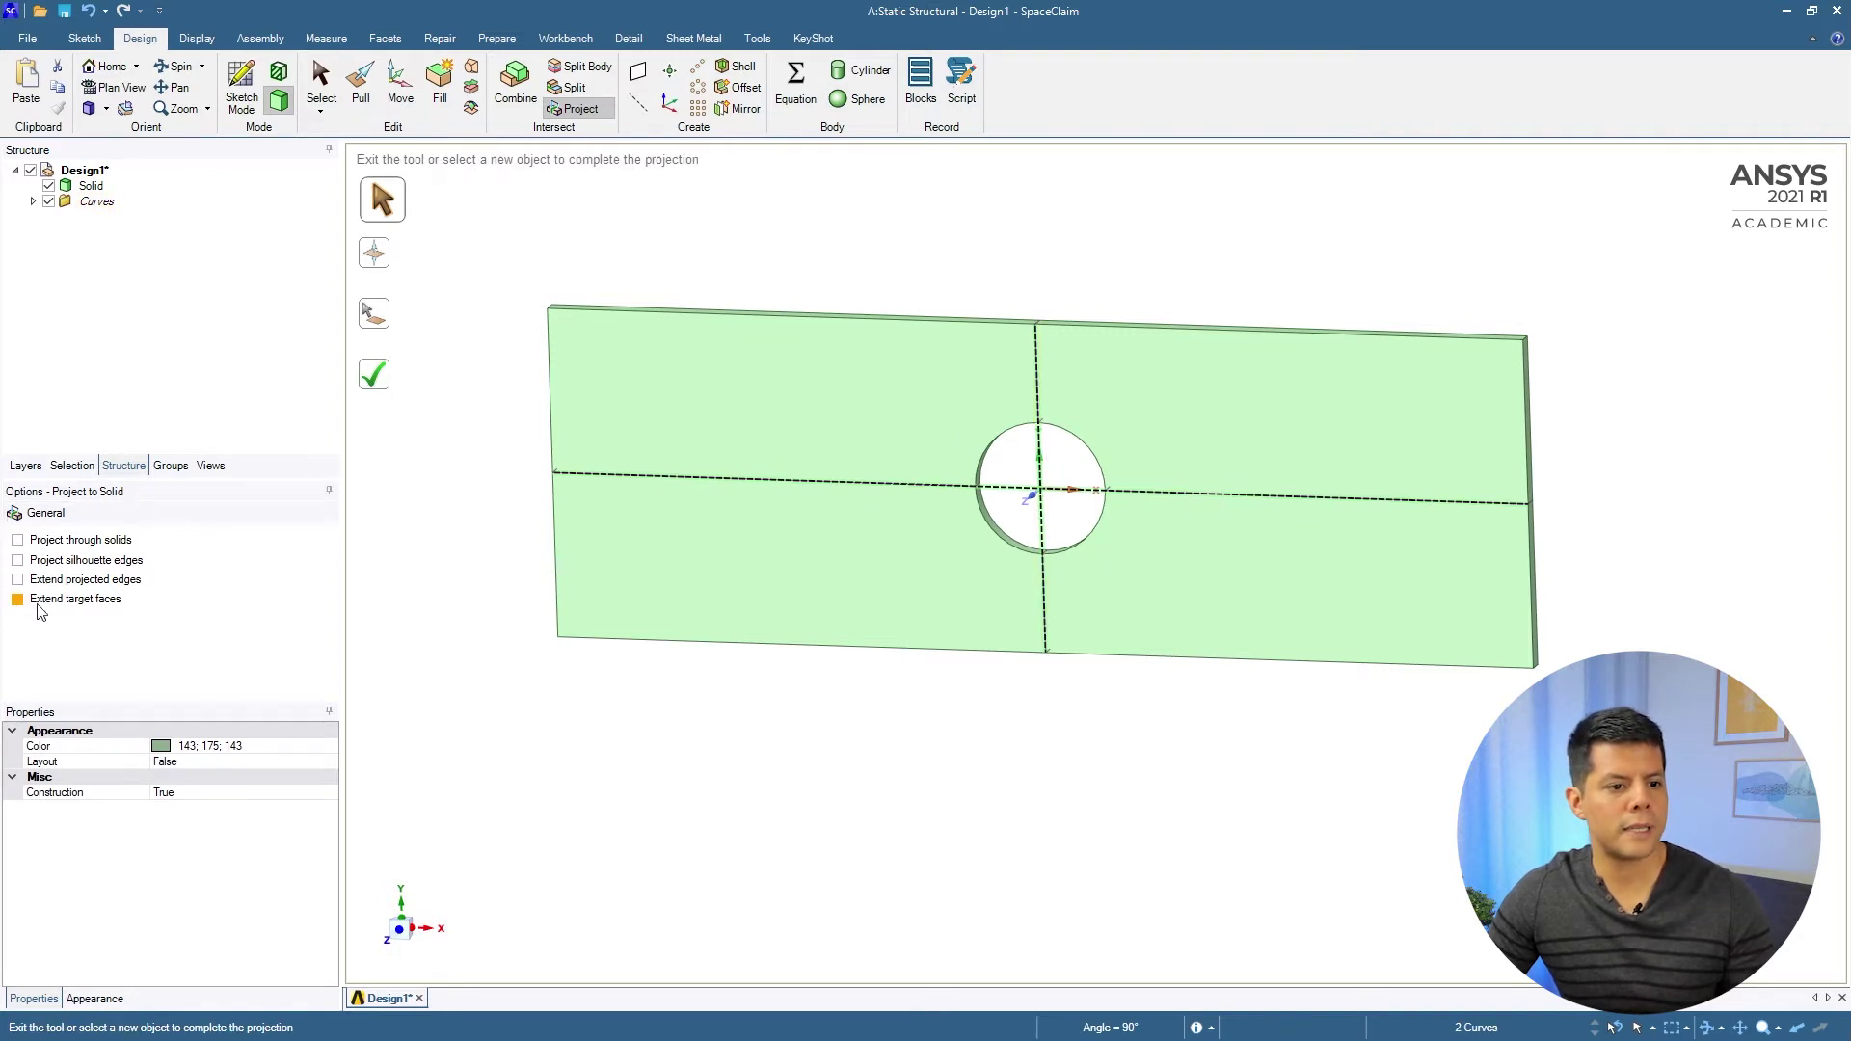
{"action": "left_click", "coordinate": [18, 542]}
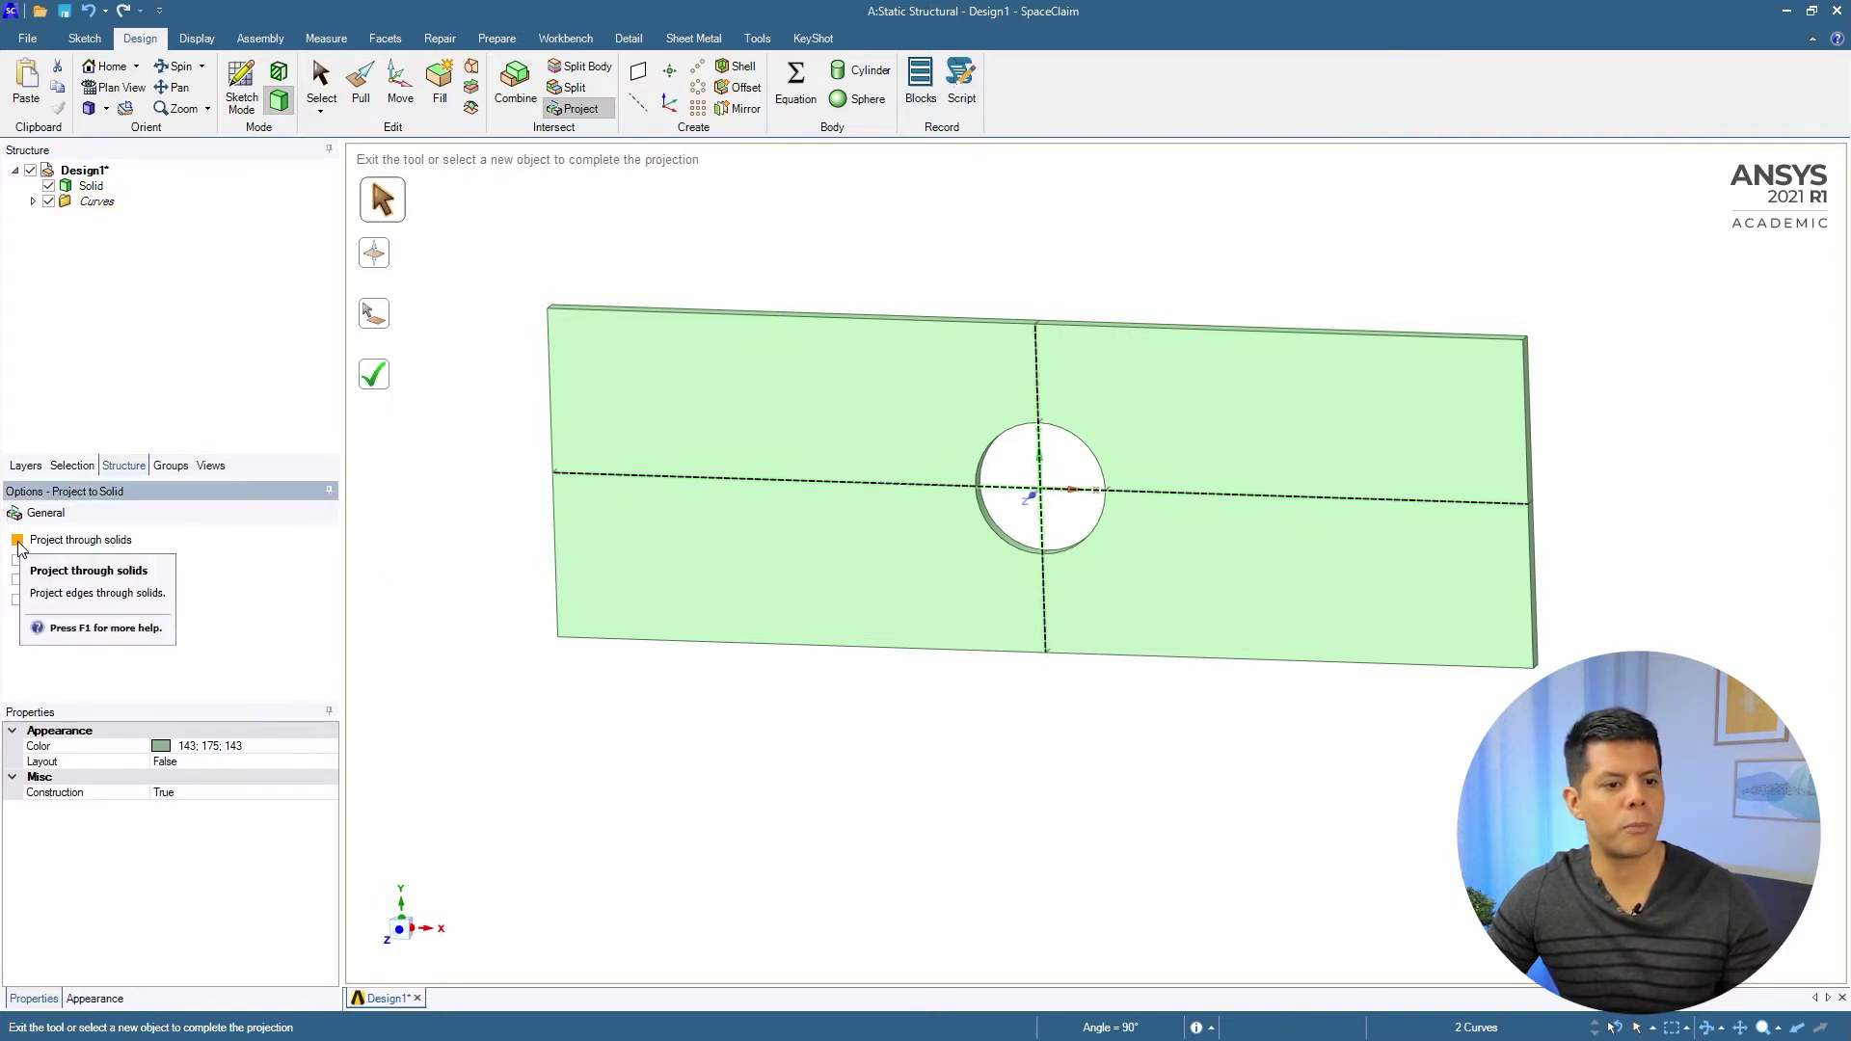
{"action": "left_click", "coordinate": [17, 542]}
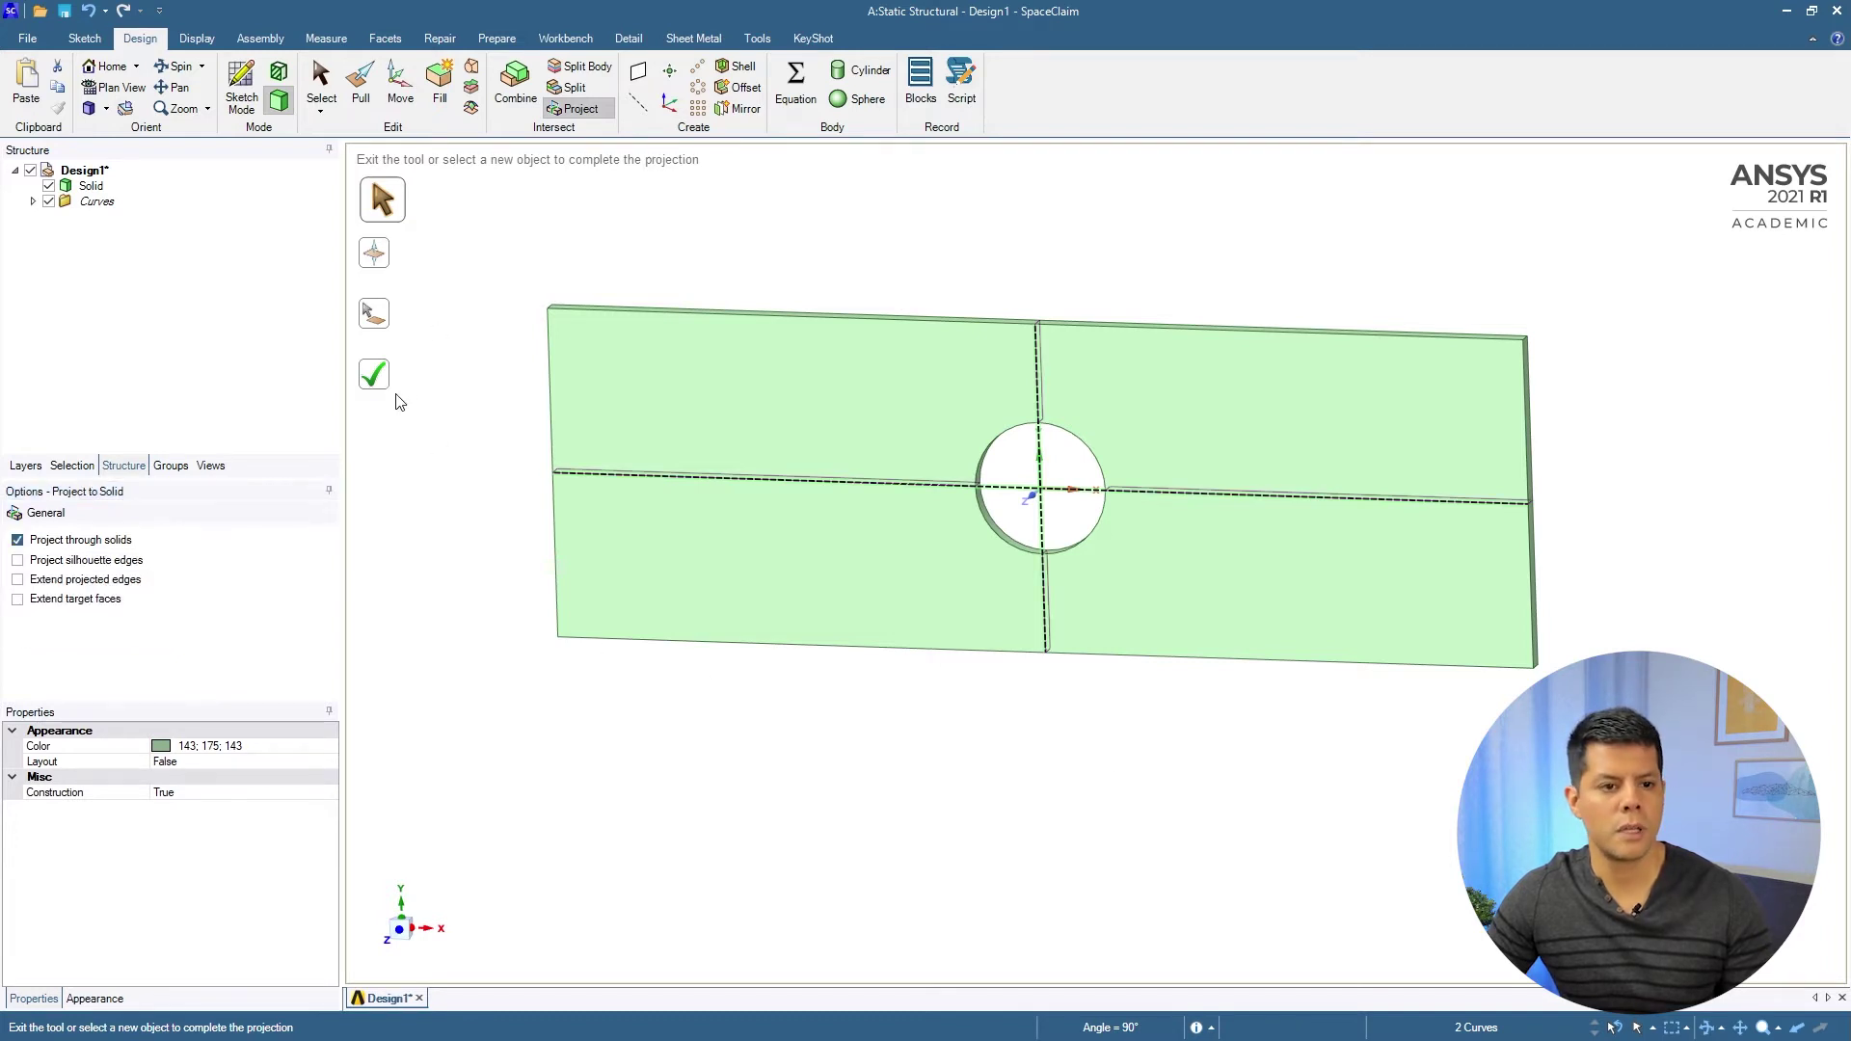
{"action": "left_click", "coordinate": [375, 374]}
{"action": "left_click", "coordinate": [48, 201]}
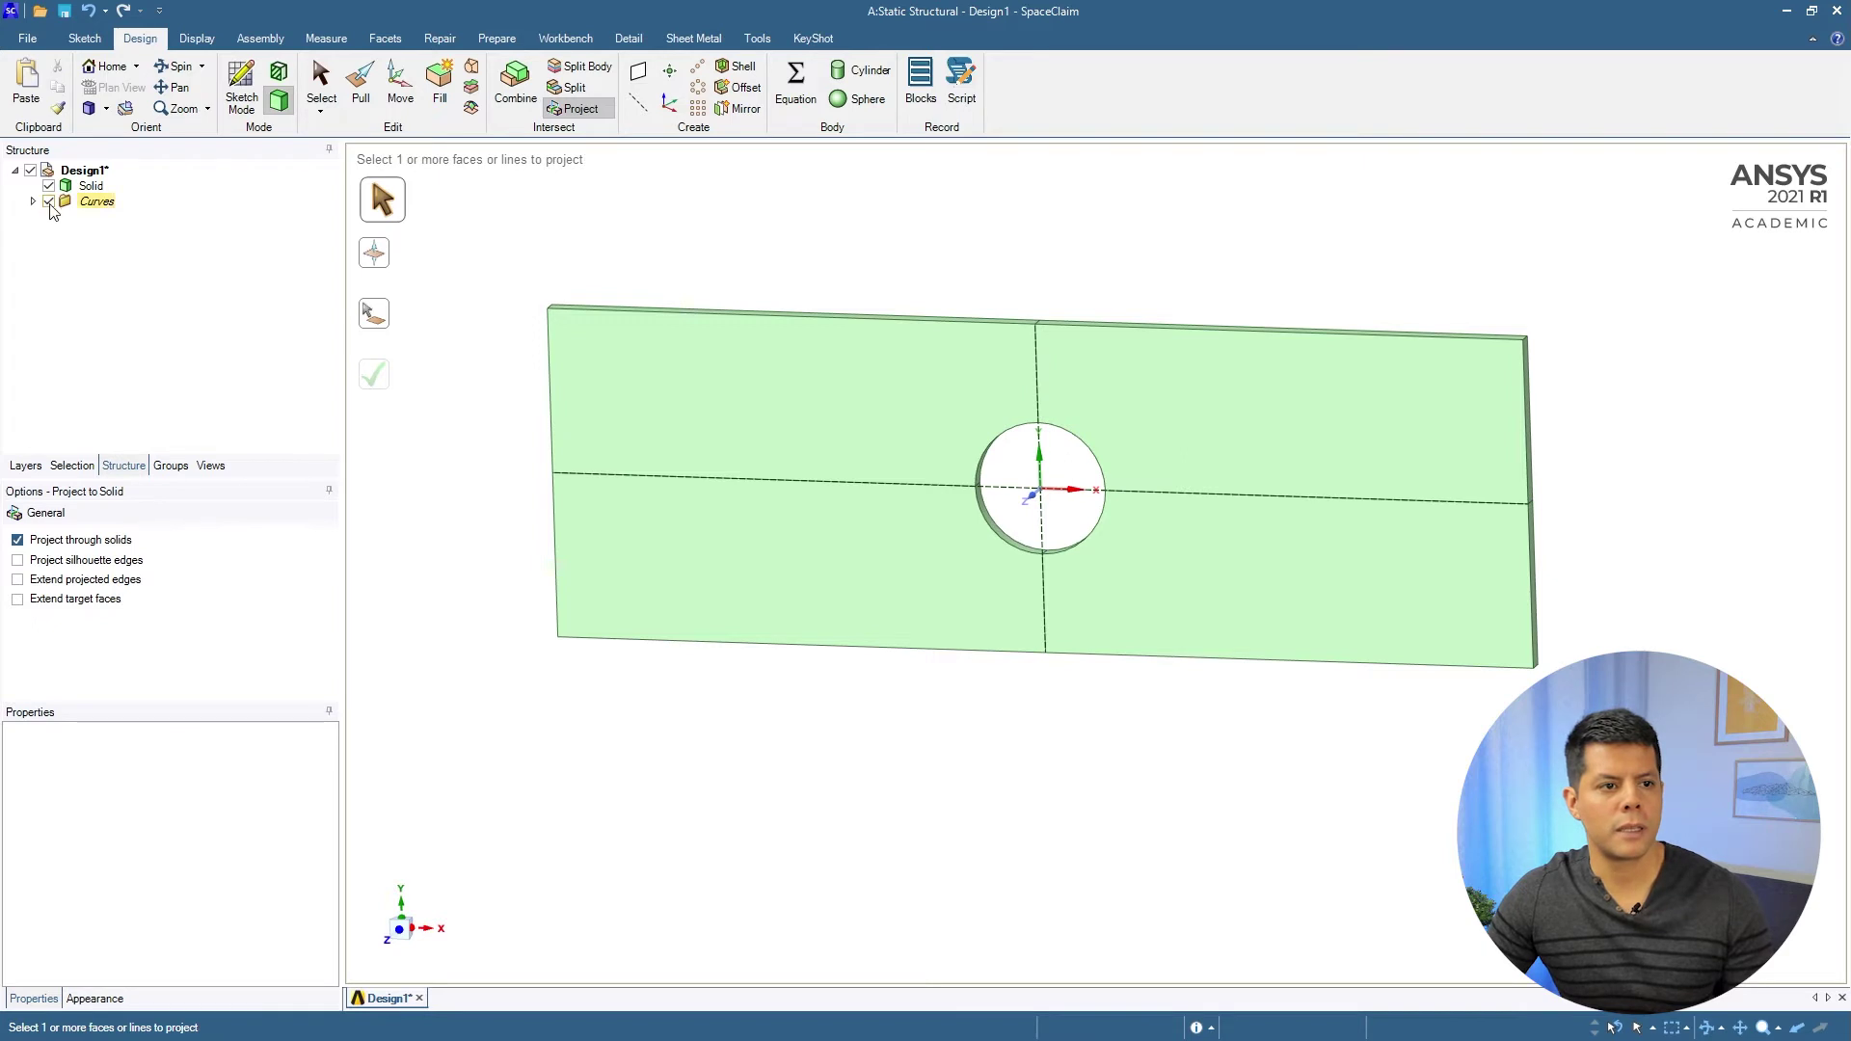
- Check the divided plate from different angles and close SpaceClaim to return to the Workbench project
{"action": "middle_click_drag", "start_coordinate": [1170, 267], "coordinate": [1128, 644]}
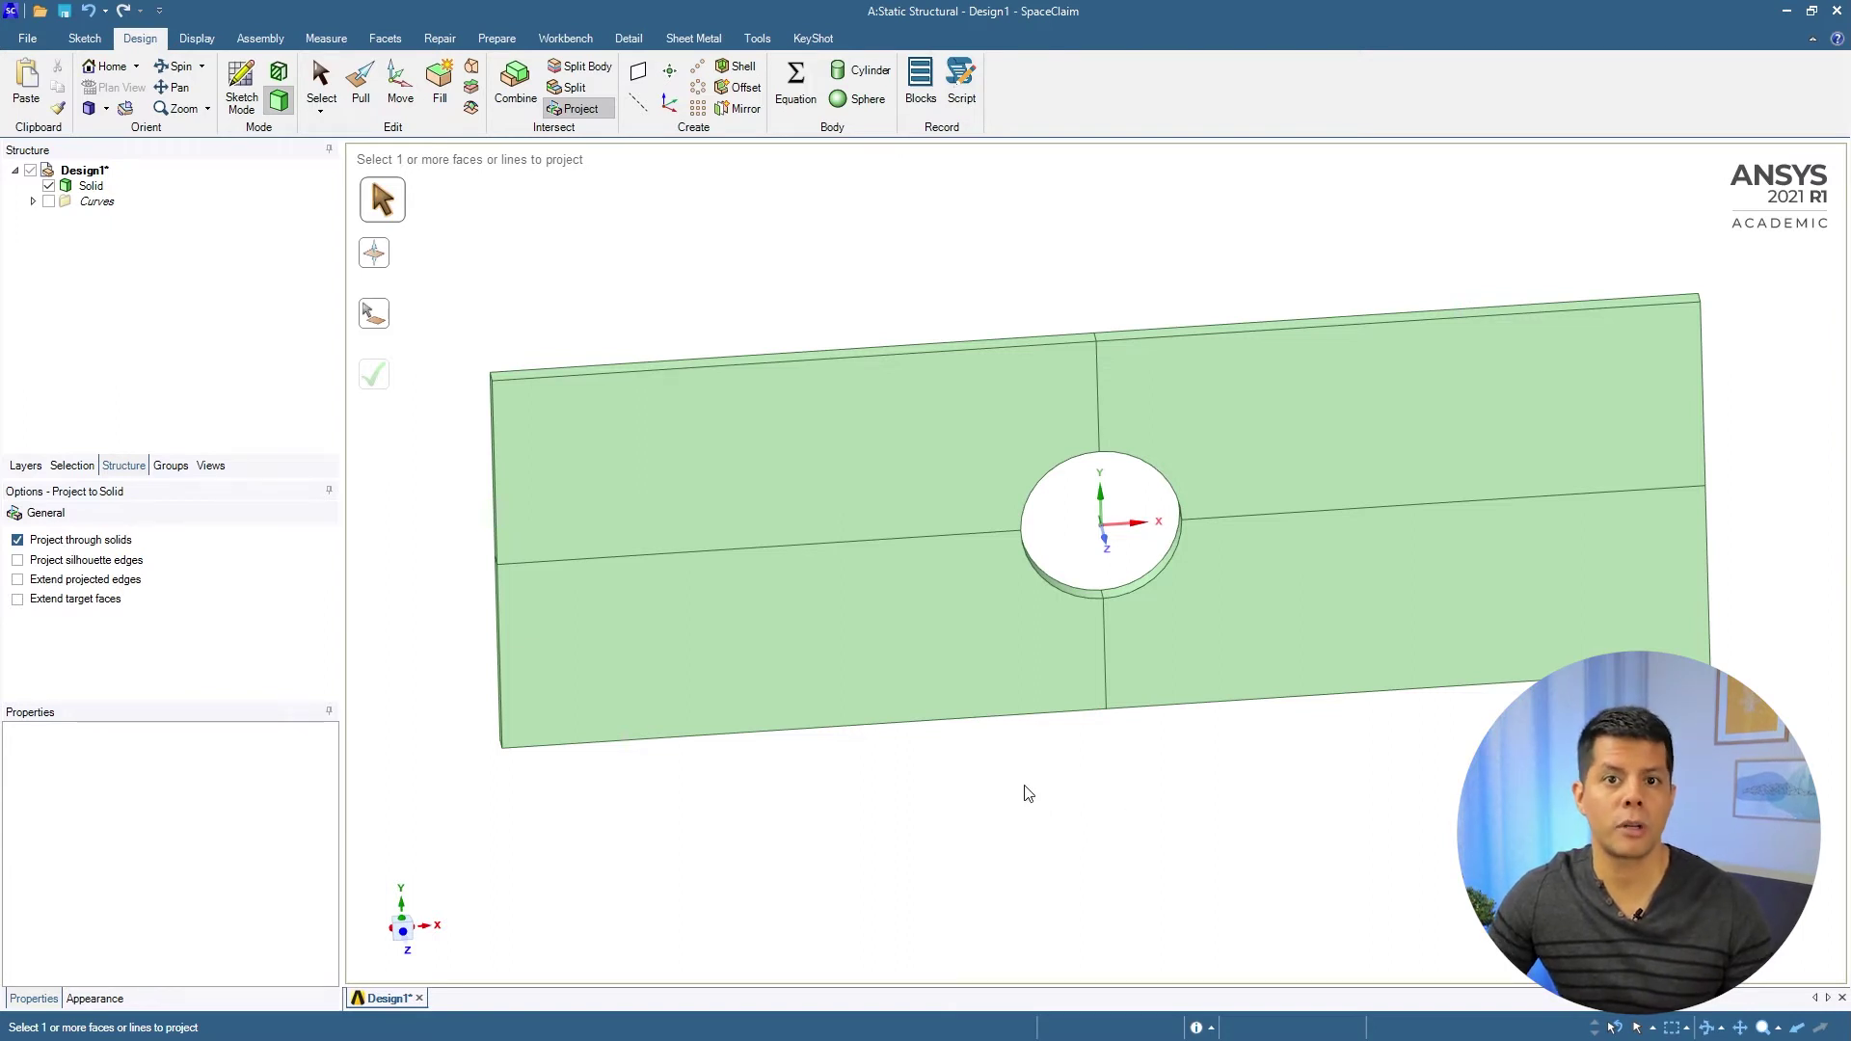
{"action": "middle_click_drag", "start_coordinate": [985, 765], "coordinate": [1286, 851]}
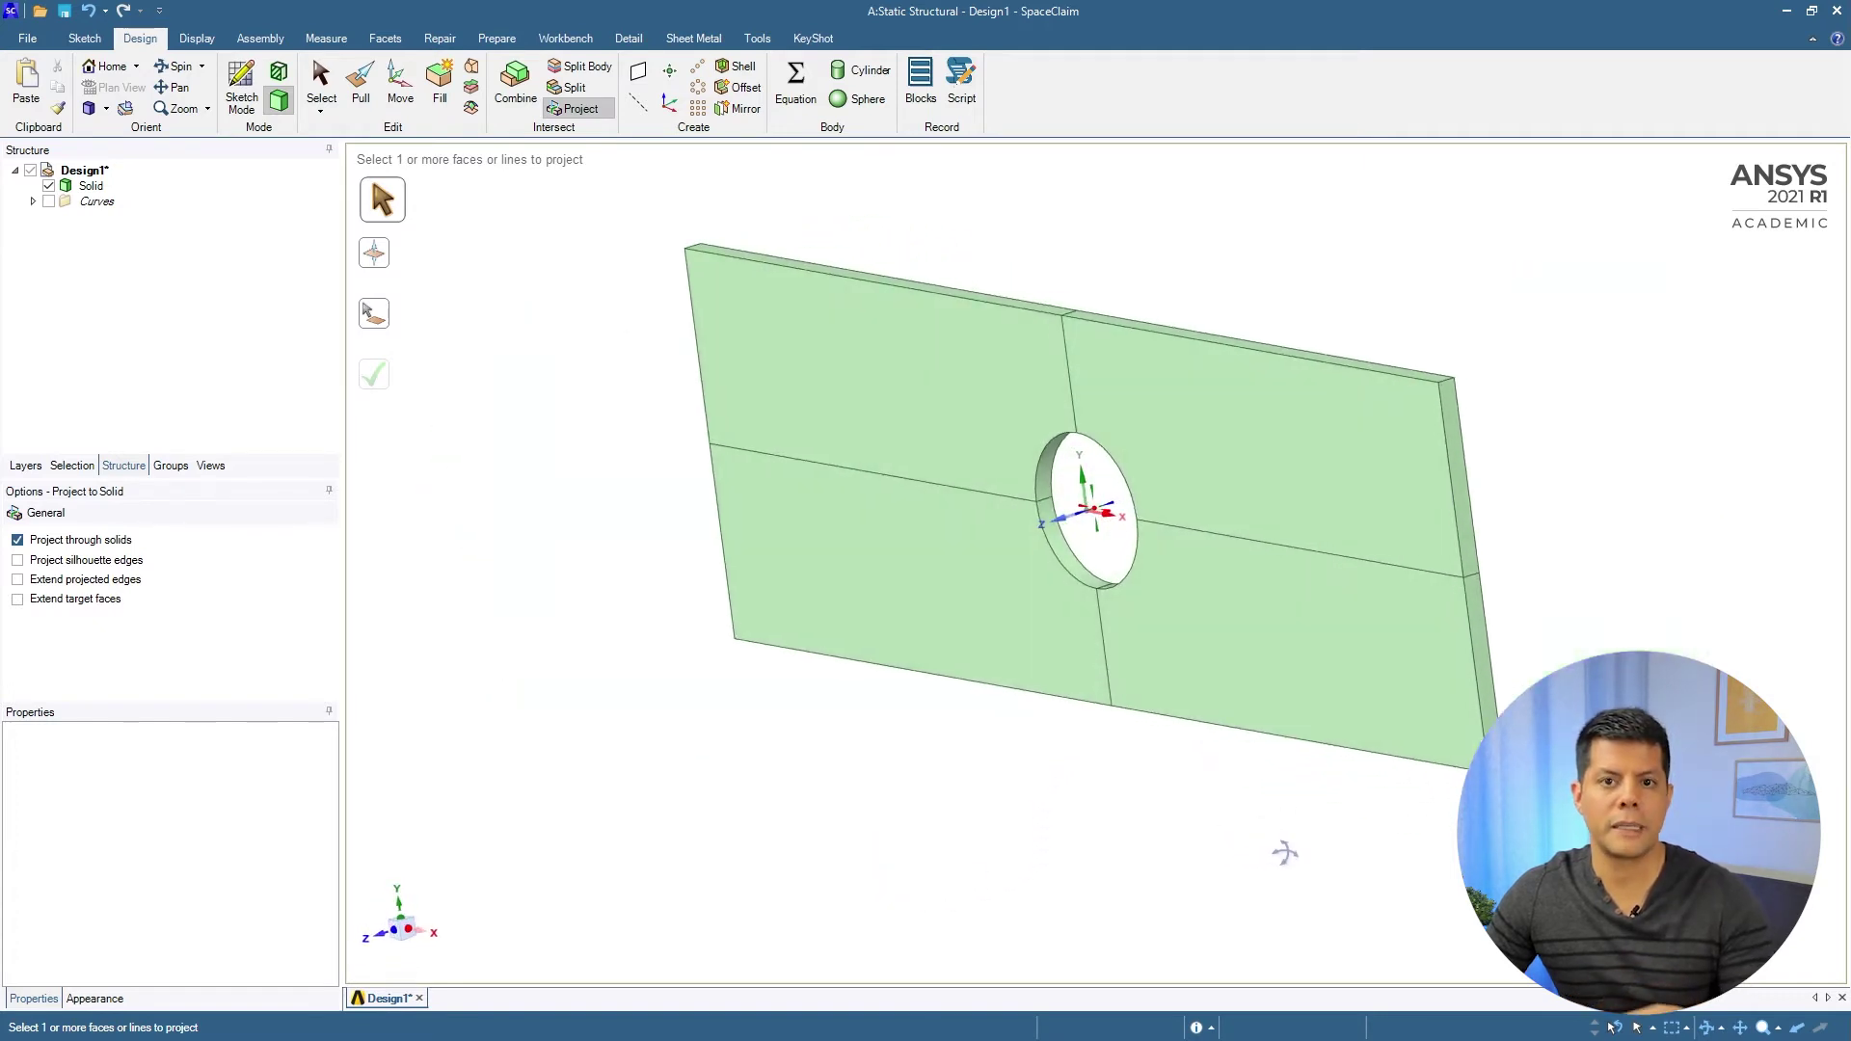
{"action": "left_click", "coordinate": [1835, 15]}
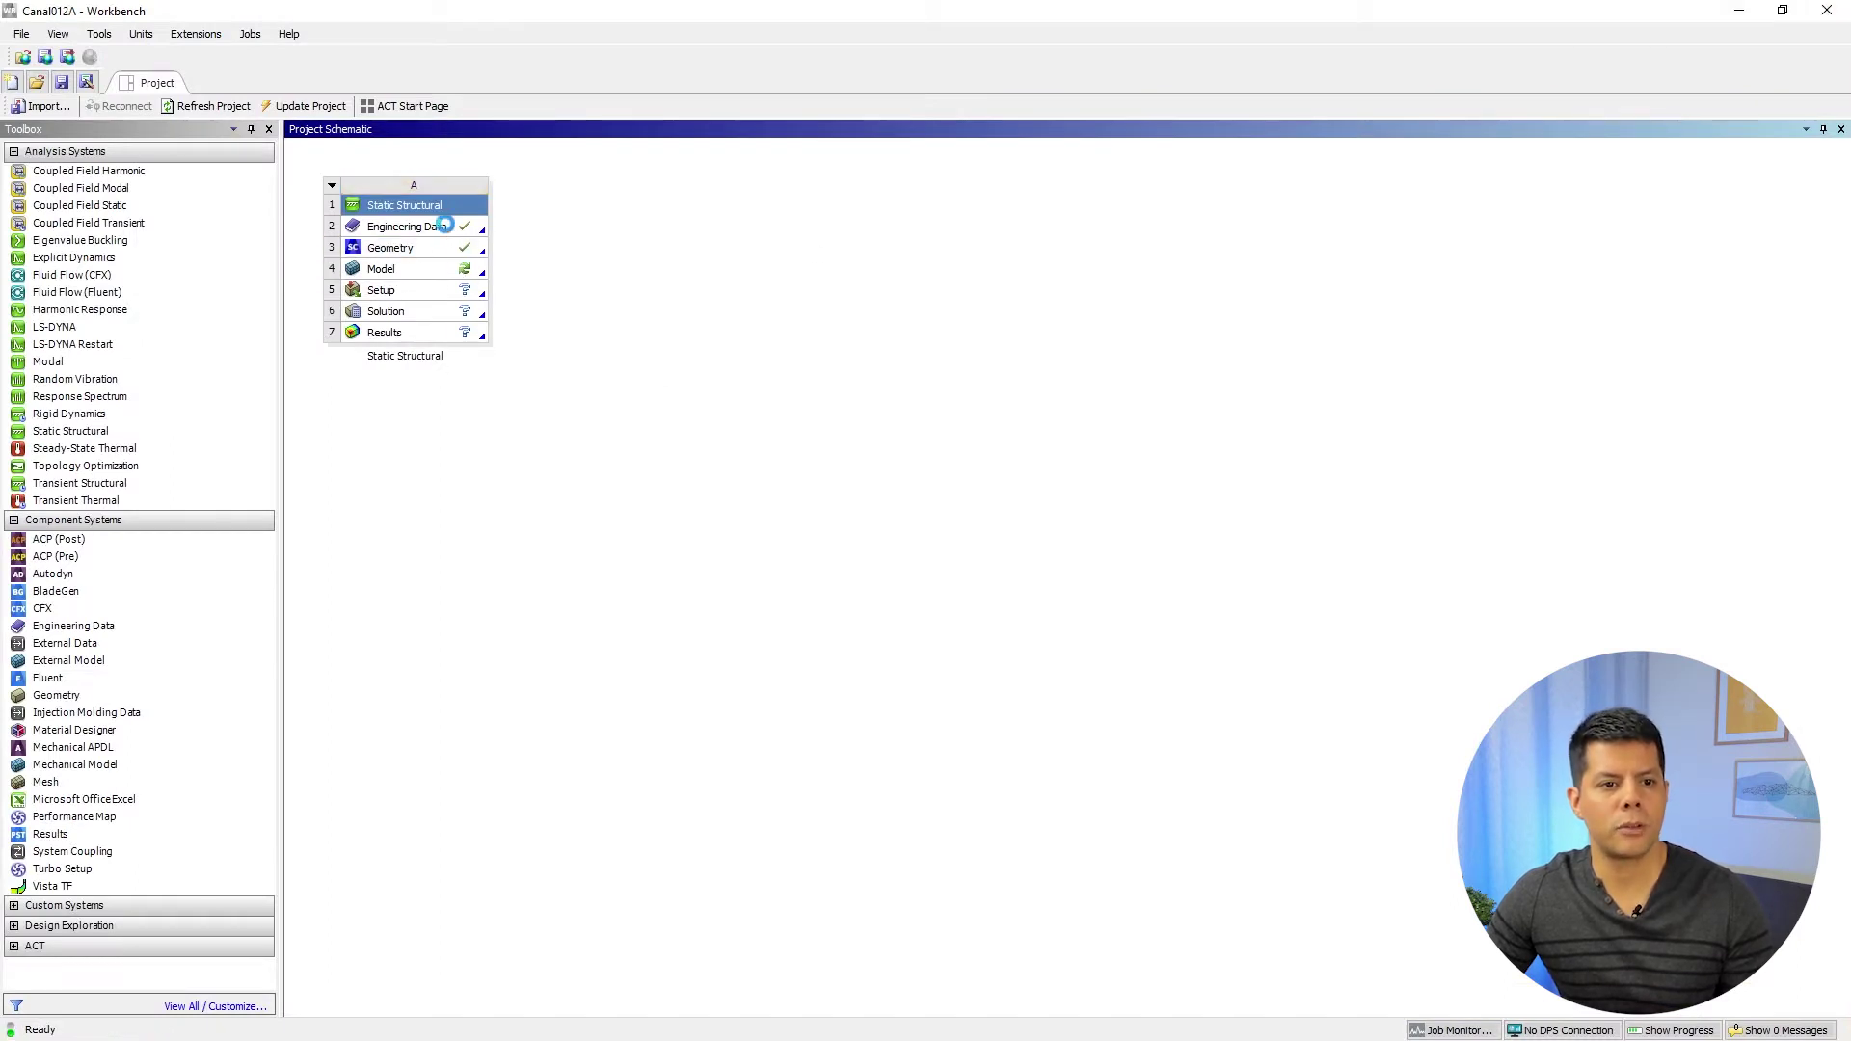
- Refresh the Workbench project so the Model cell takes in the engineering data and the plate geometry
{"action": "left_click", "coordinate": [445, 223]}
{"action": "left_click", "coordinate": [461, 253]}
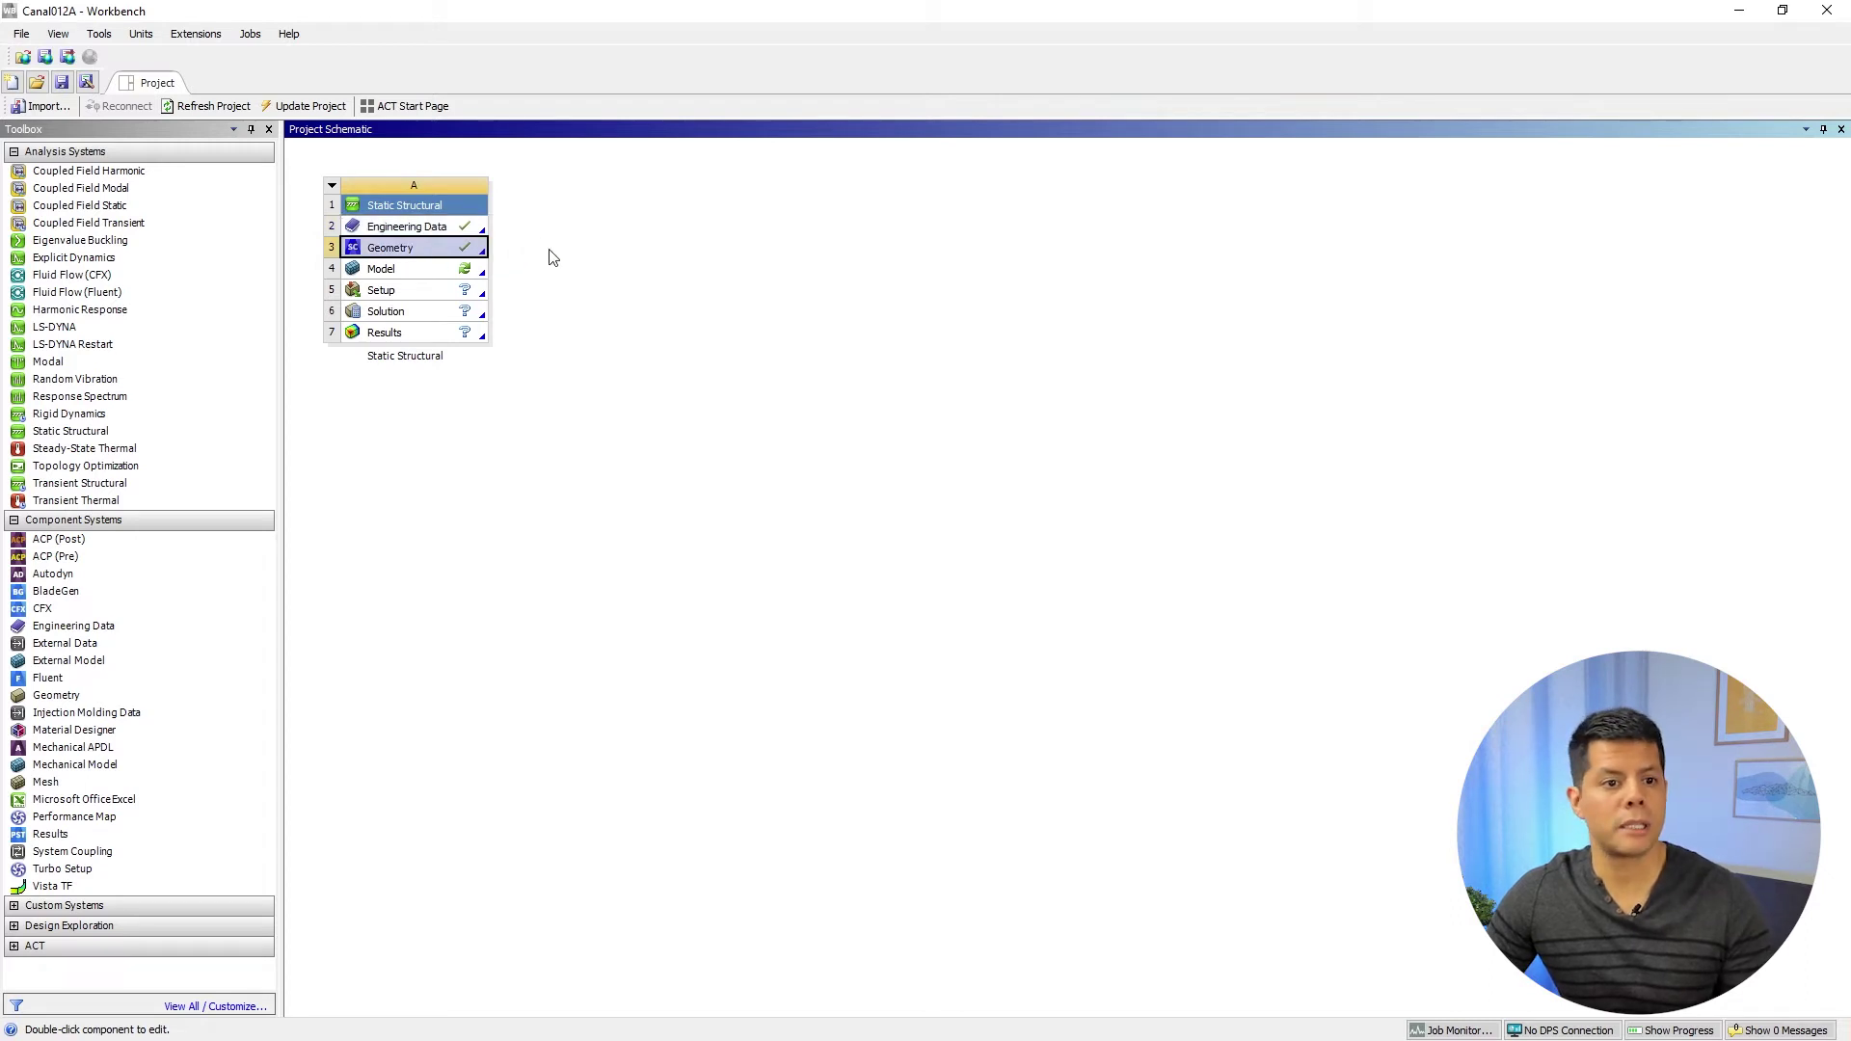
{"action": "left_click", "coordinate": [463, 270]}
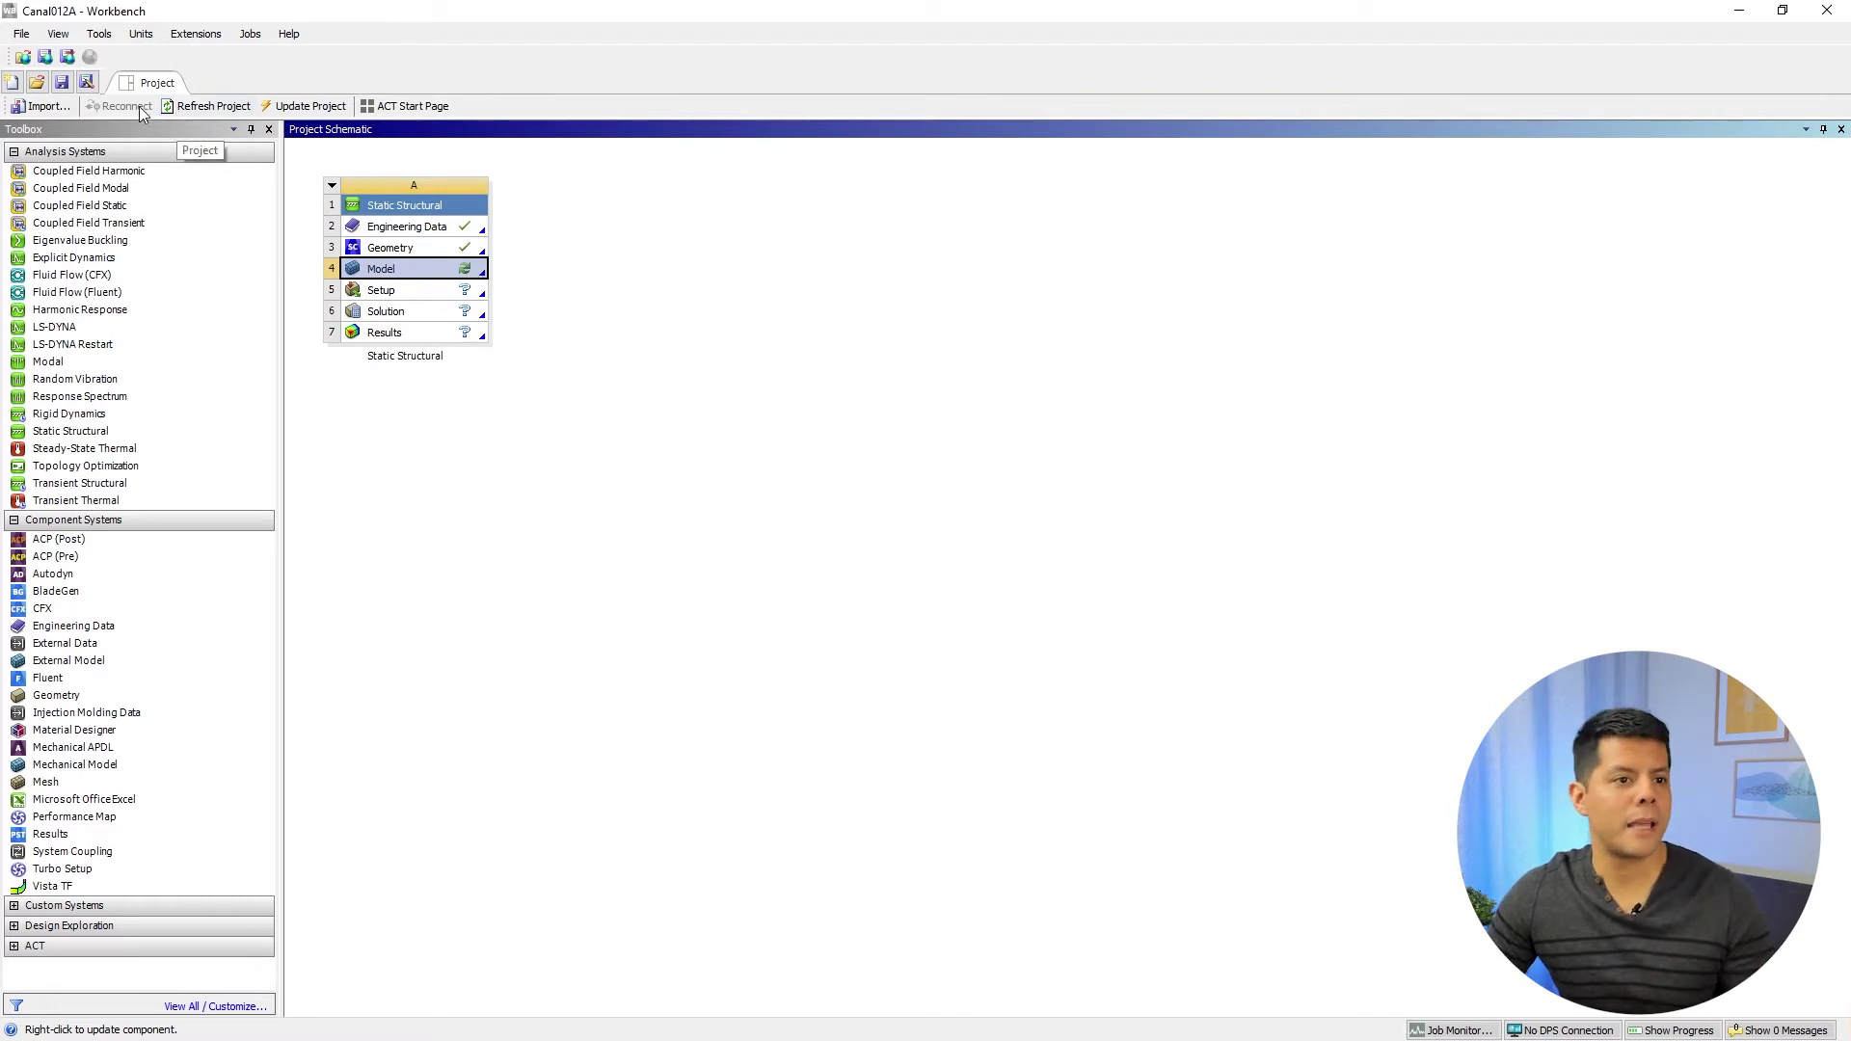
{"action": "left_click", "coordinate": [206, 108]}
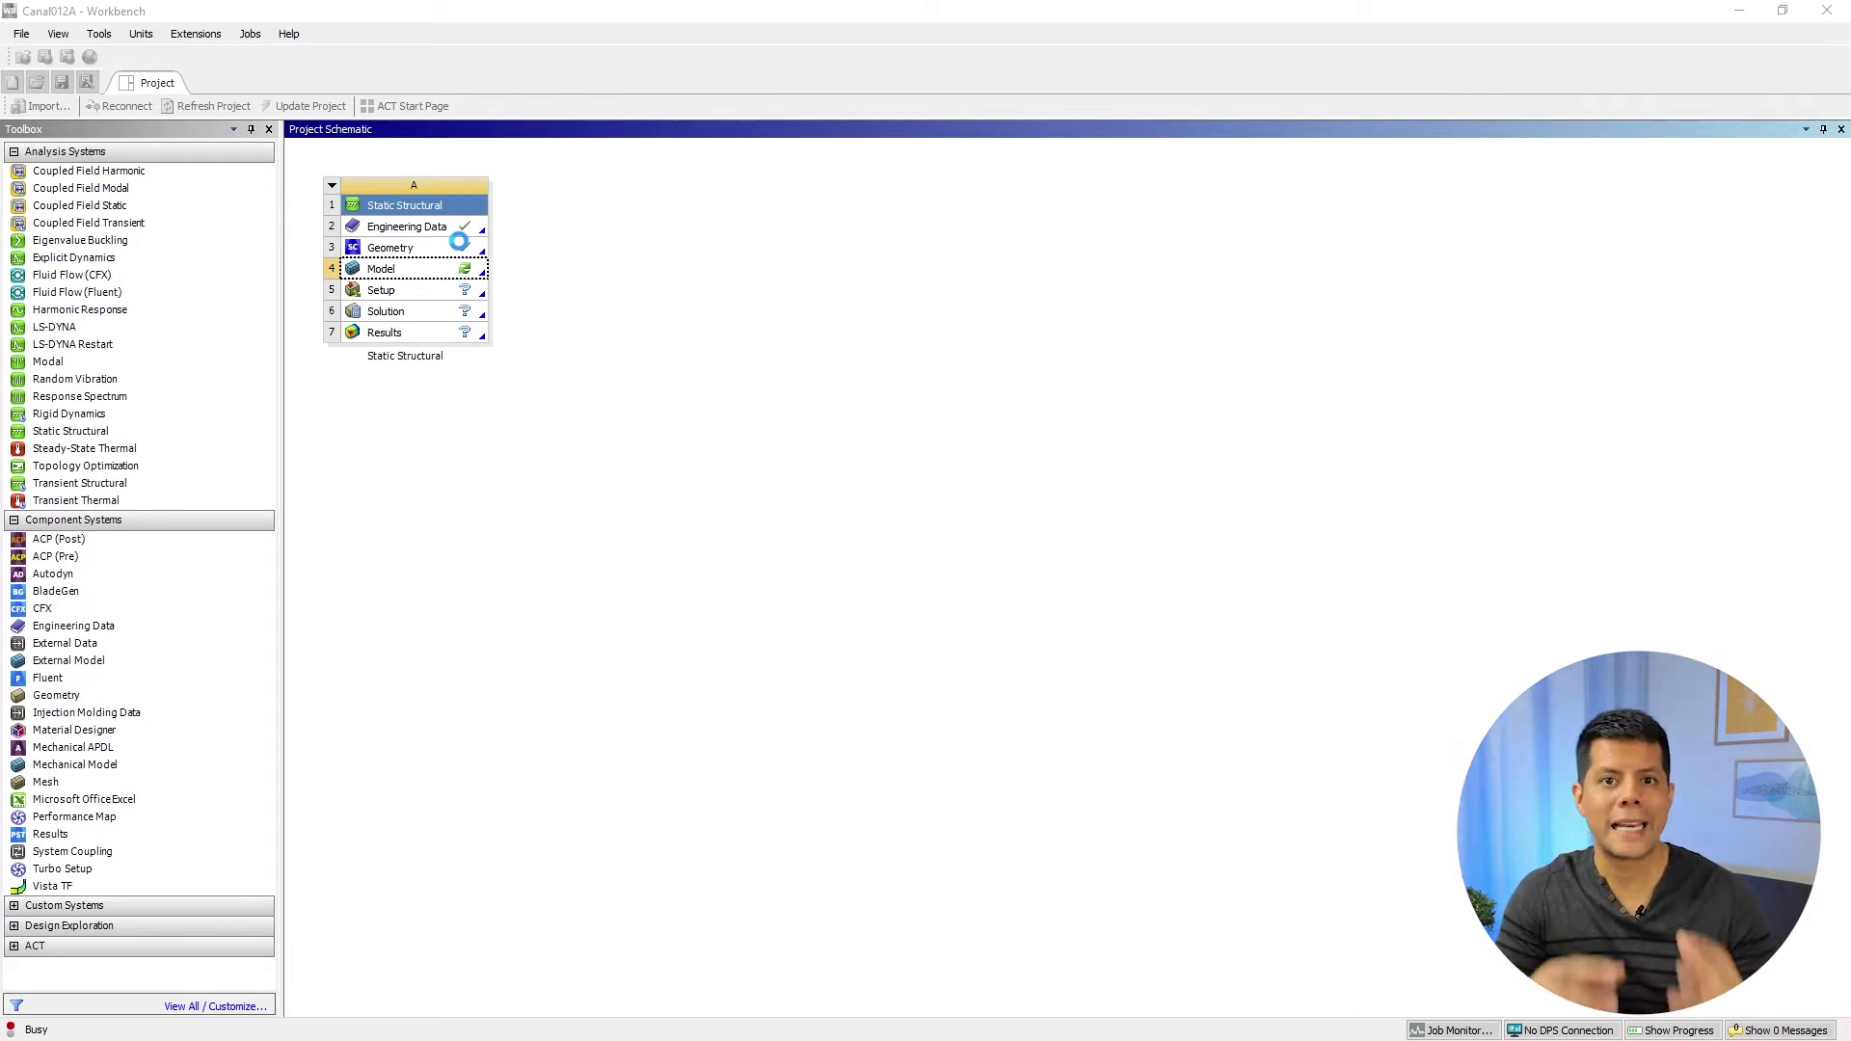
- Review the status of the Static Structural system's cells, from Engineering Data and Geometry through Model, Setup, Solution and Results
{"action": "left_click", "coordinate": [439, 274]}
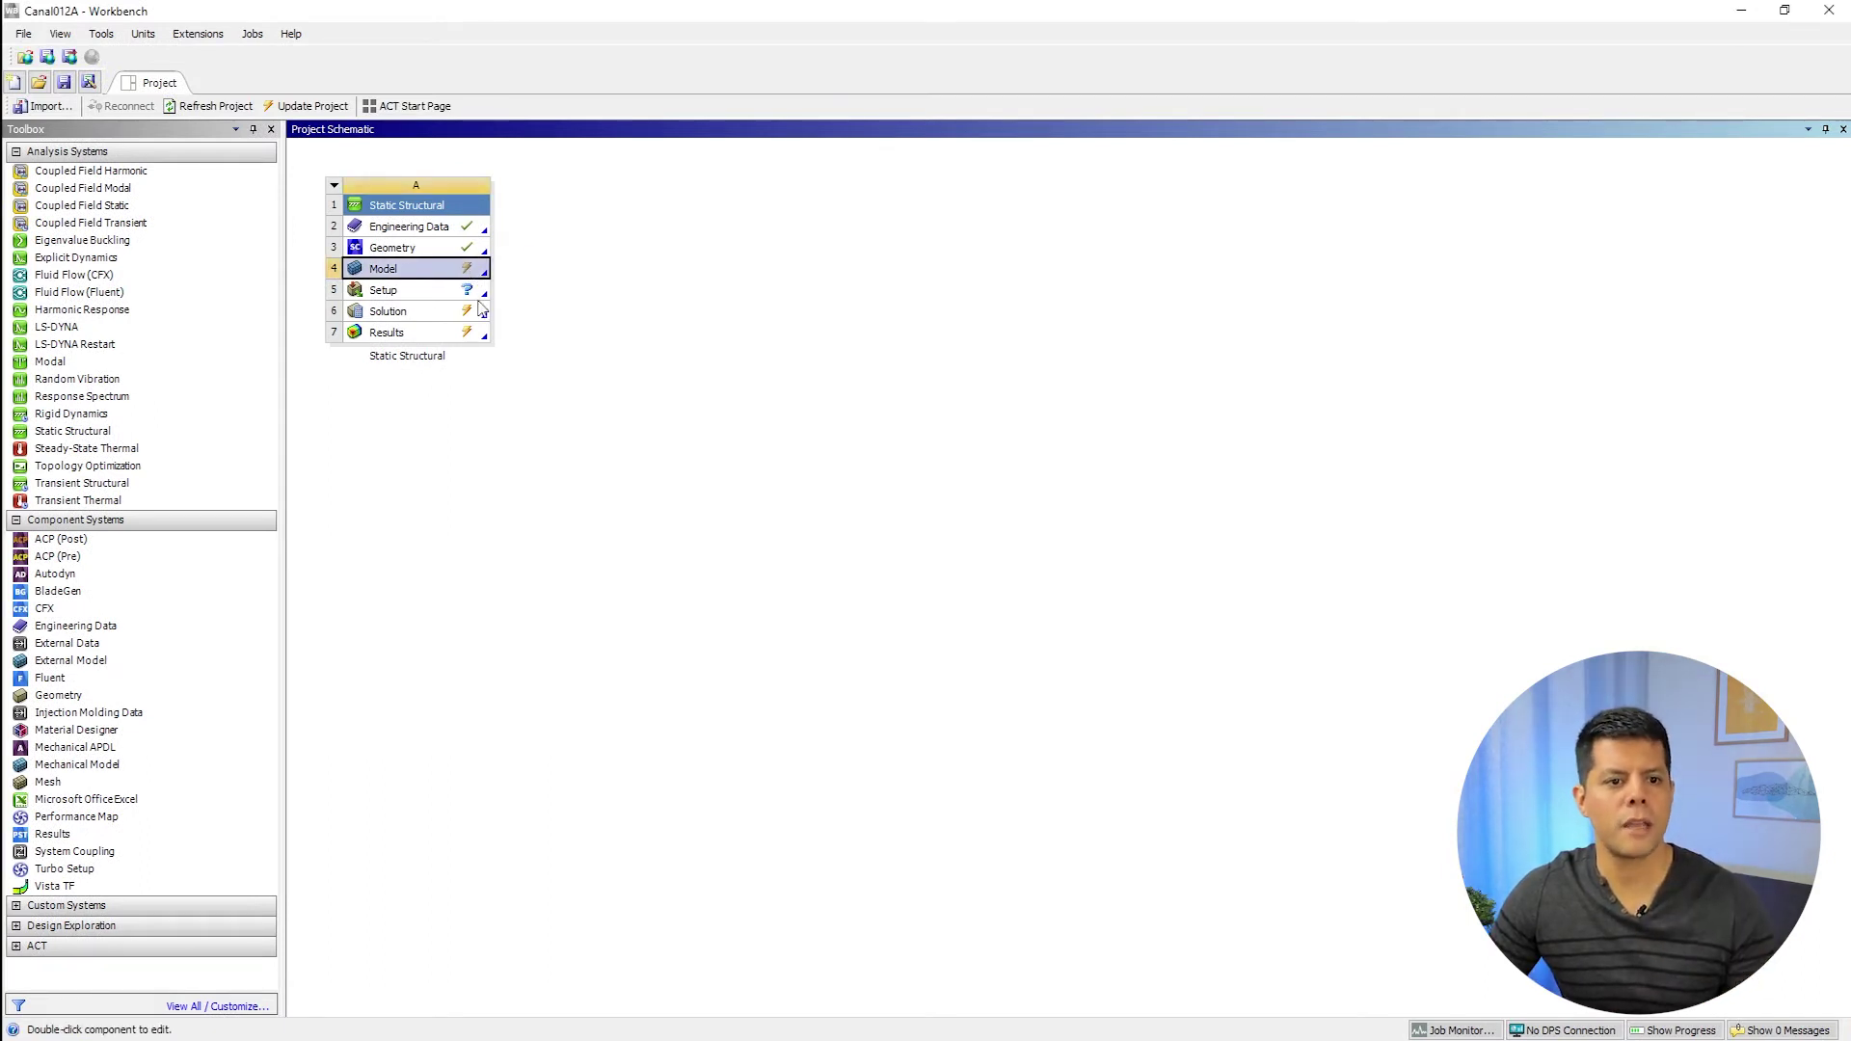
{"action": "left_click", "coordinate": [458, 294]}
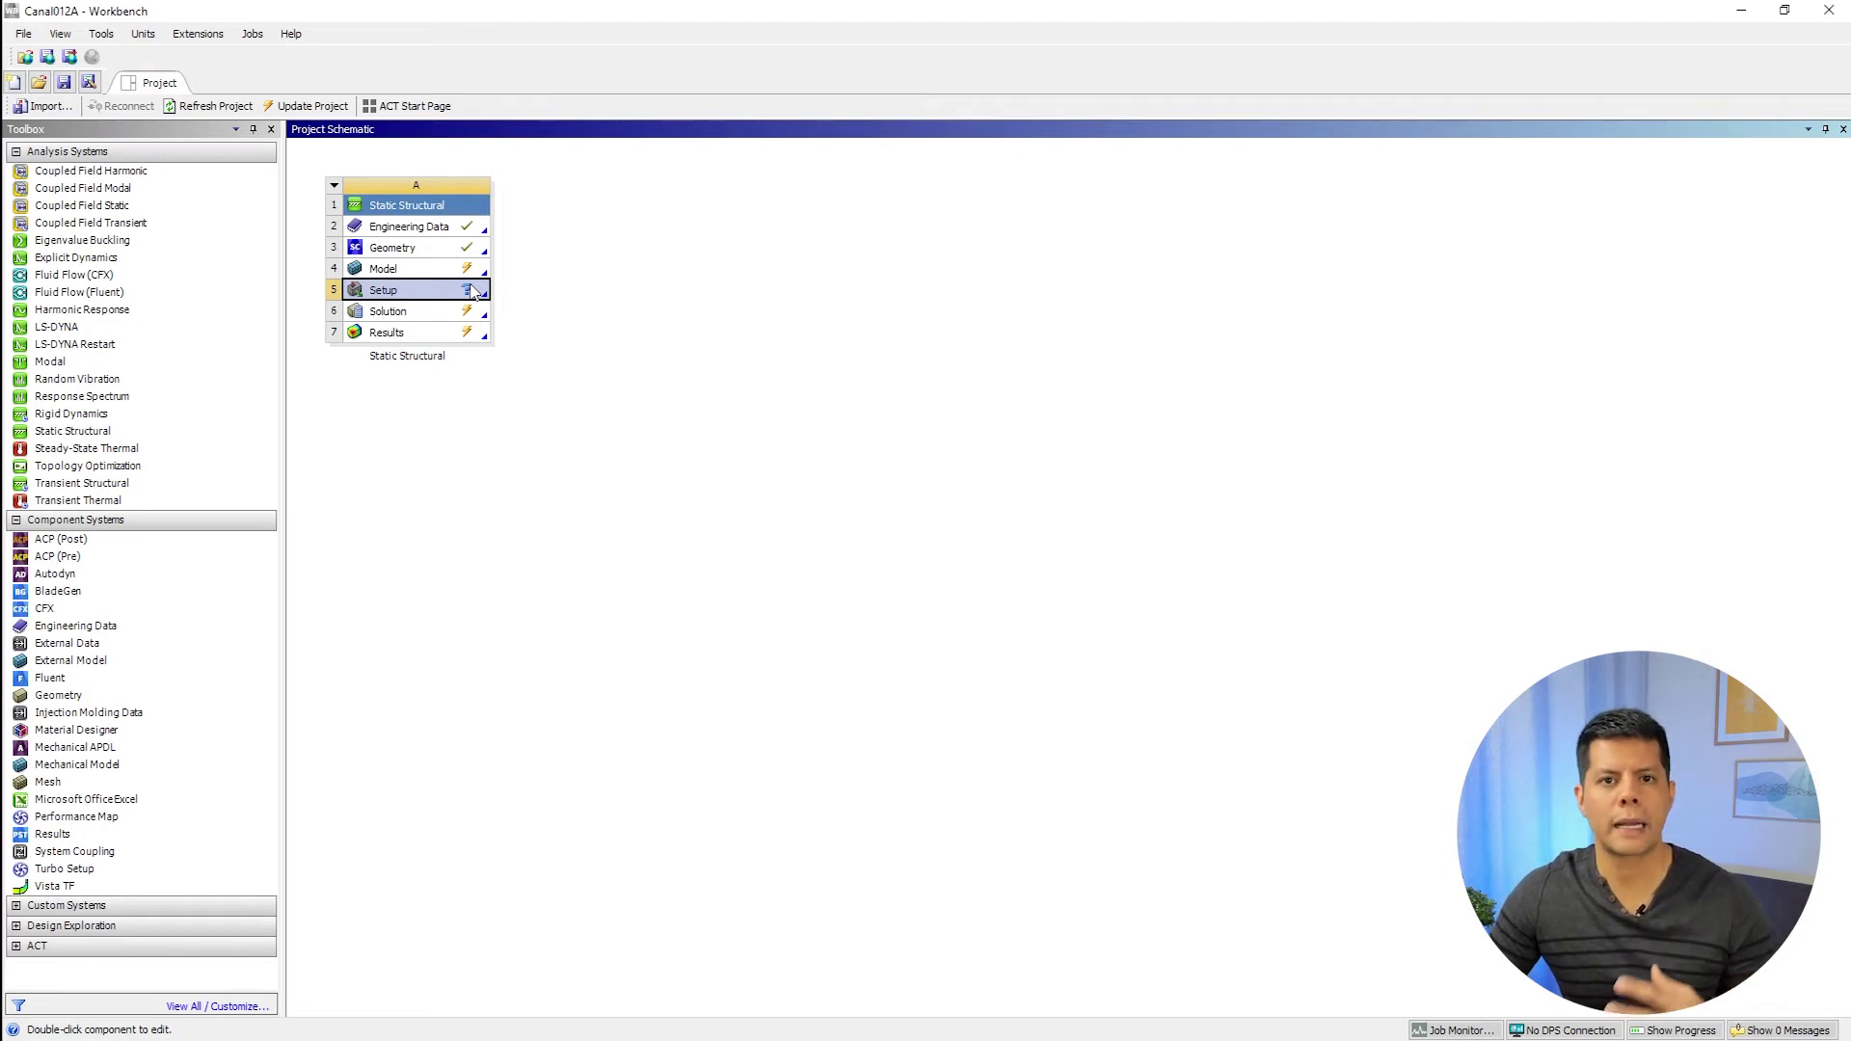
{"action": "left_click", "coordinate": [398, 270]}
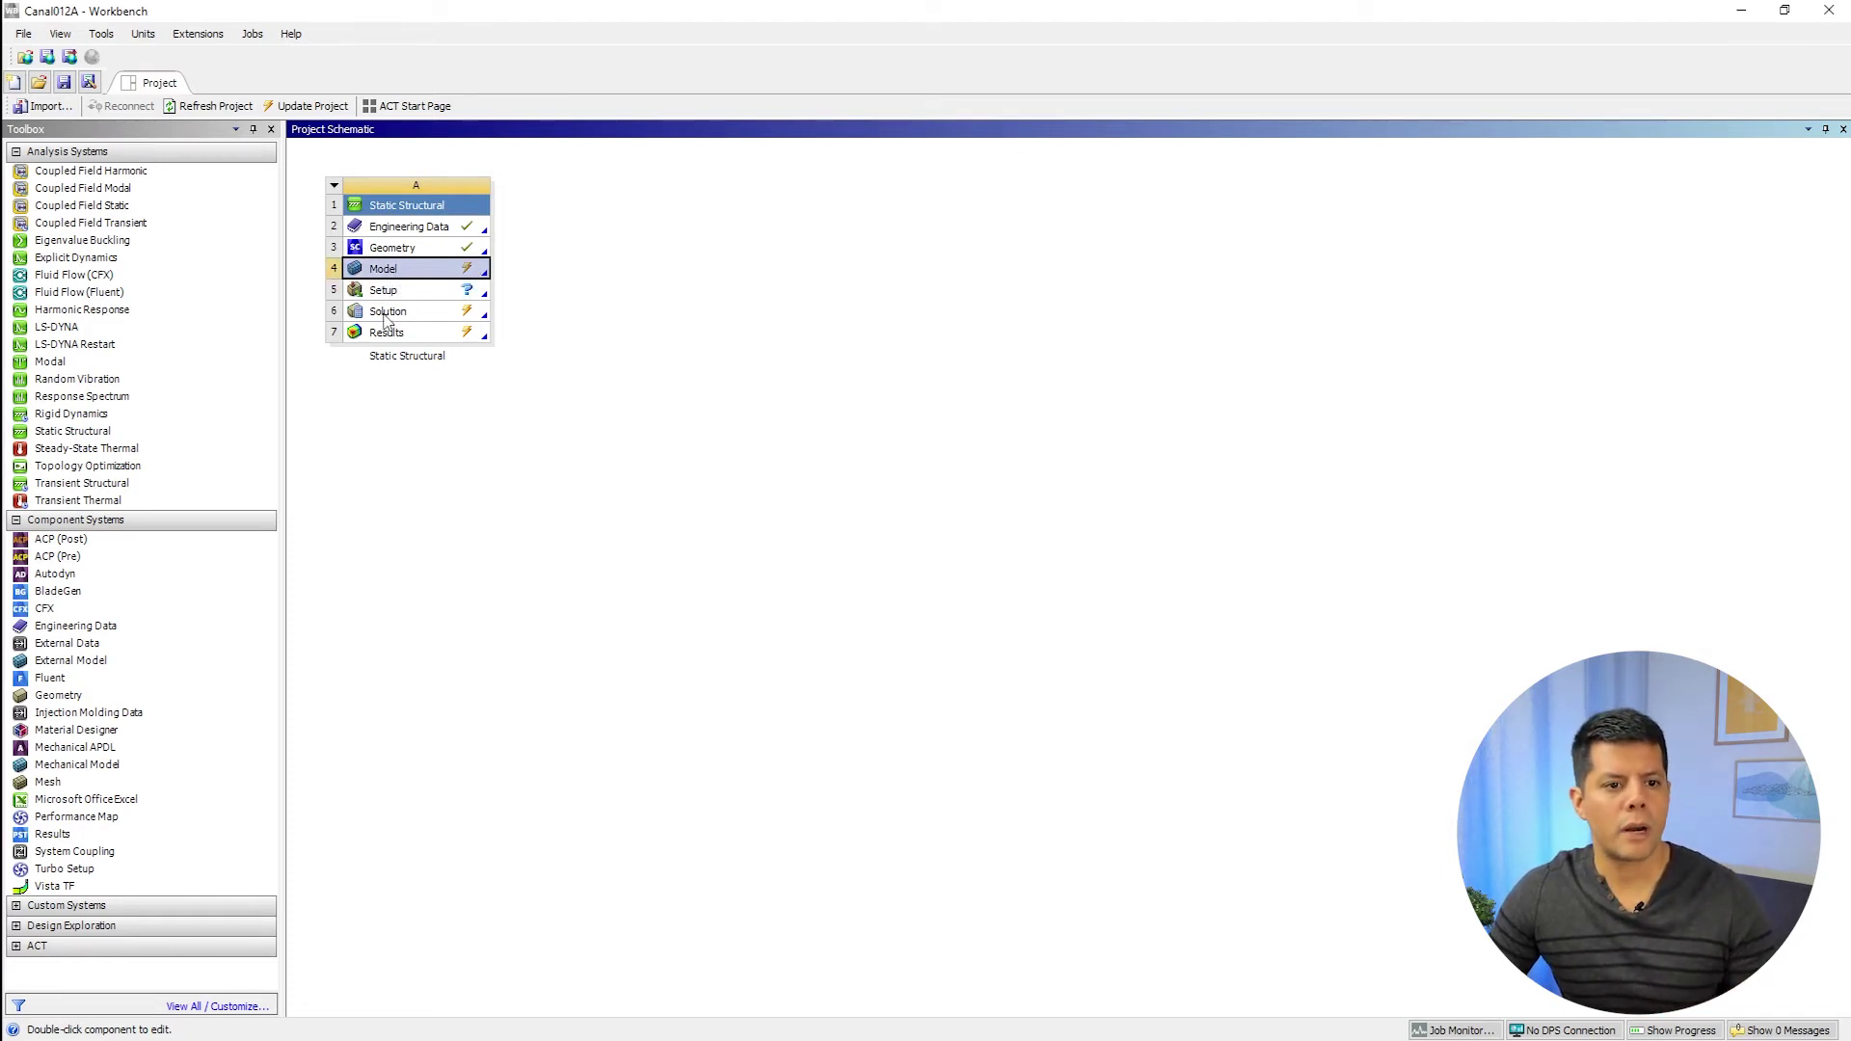
{"action": "left_click", "coordinate": [412, 292]}
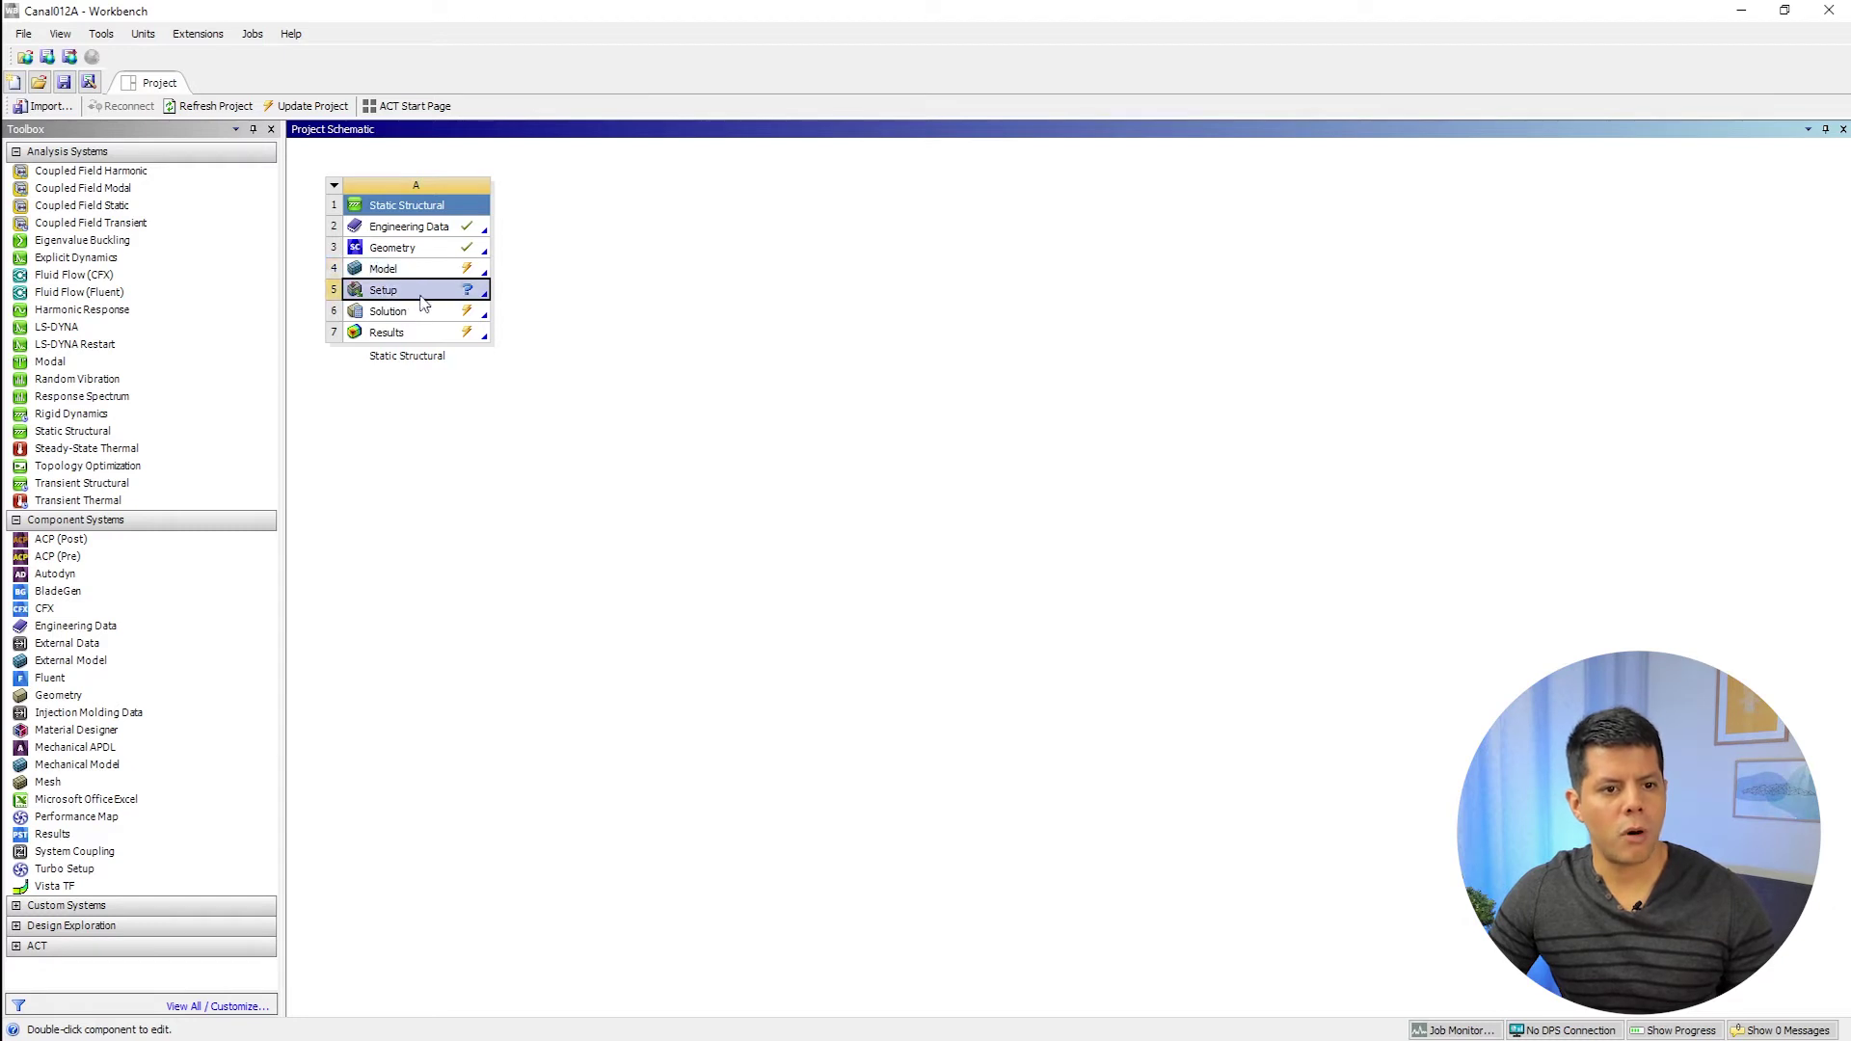
{"action": "left_click", "coordinate": [421, 312]}
{"action": "left_click", "coordinate": [420, 334]}
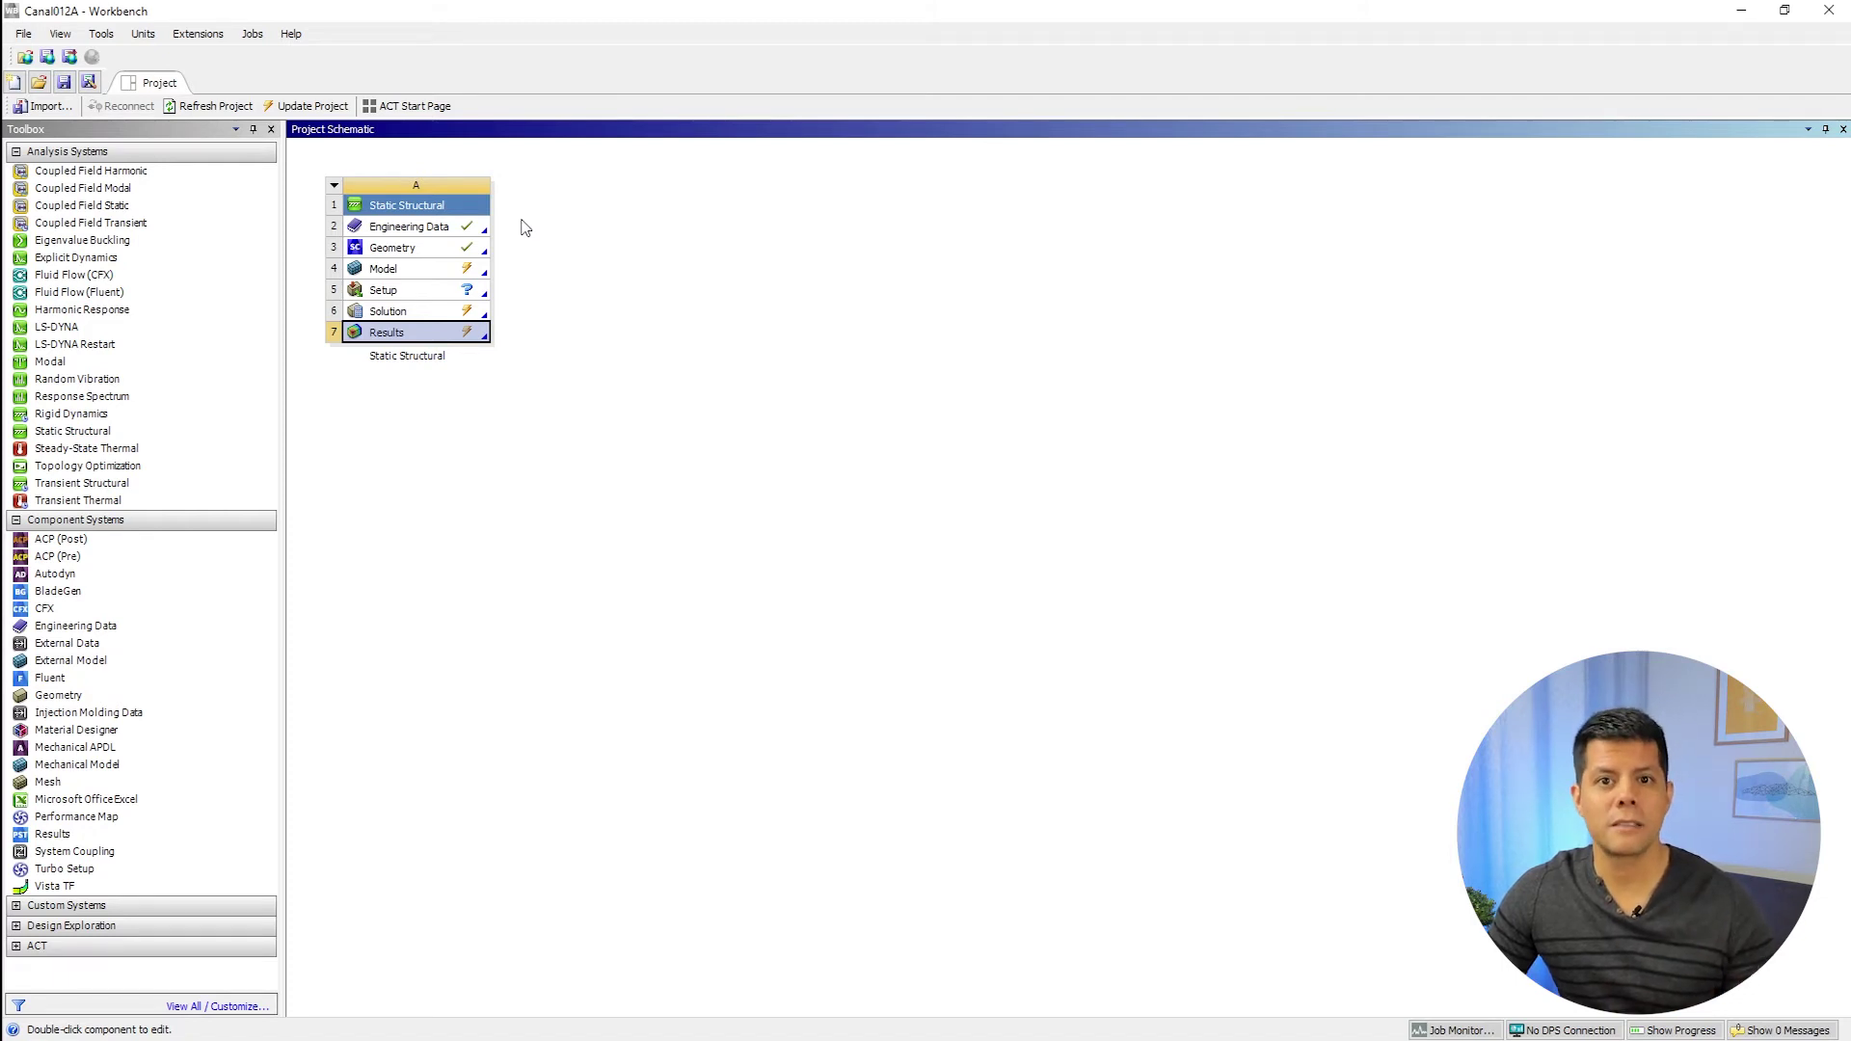
{"action": "left_click", "coordinate": [411, 229]}
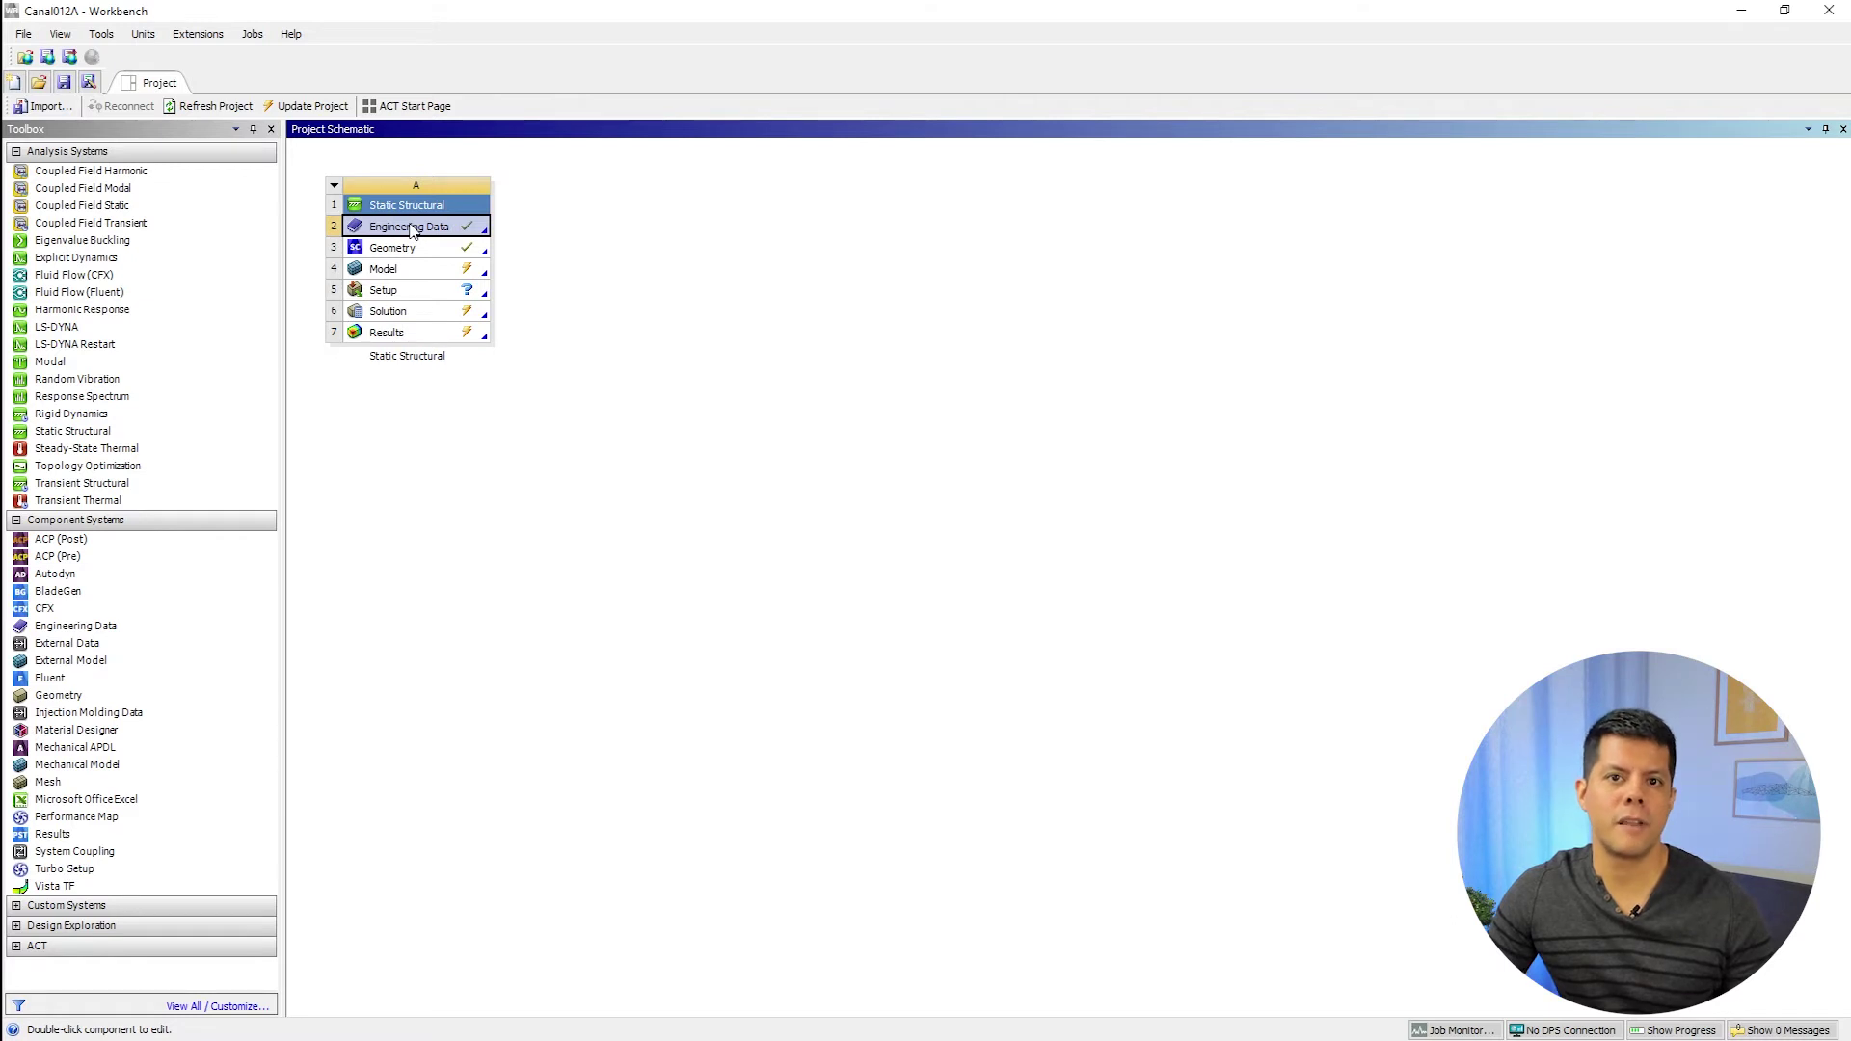
{"action": "double_click", "coordinate": [412, 228]}
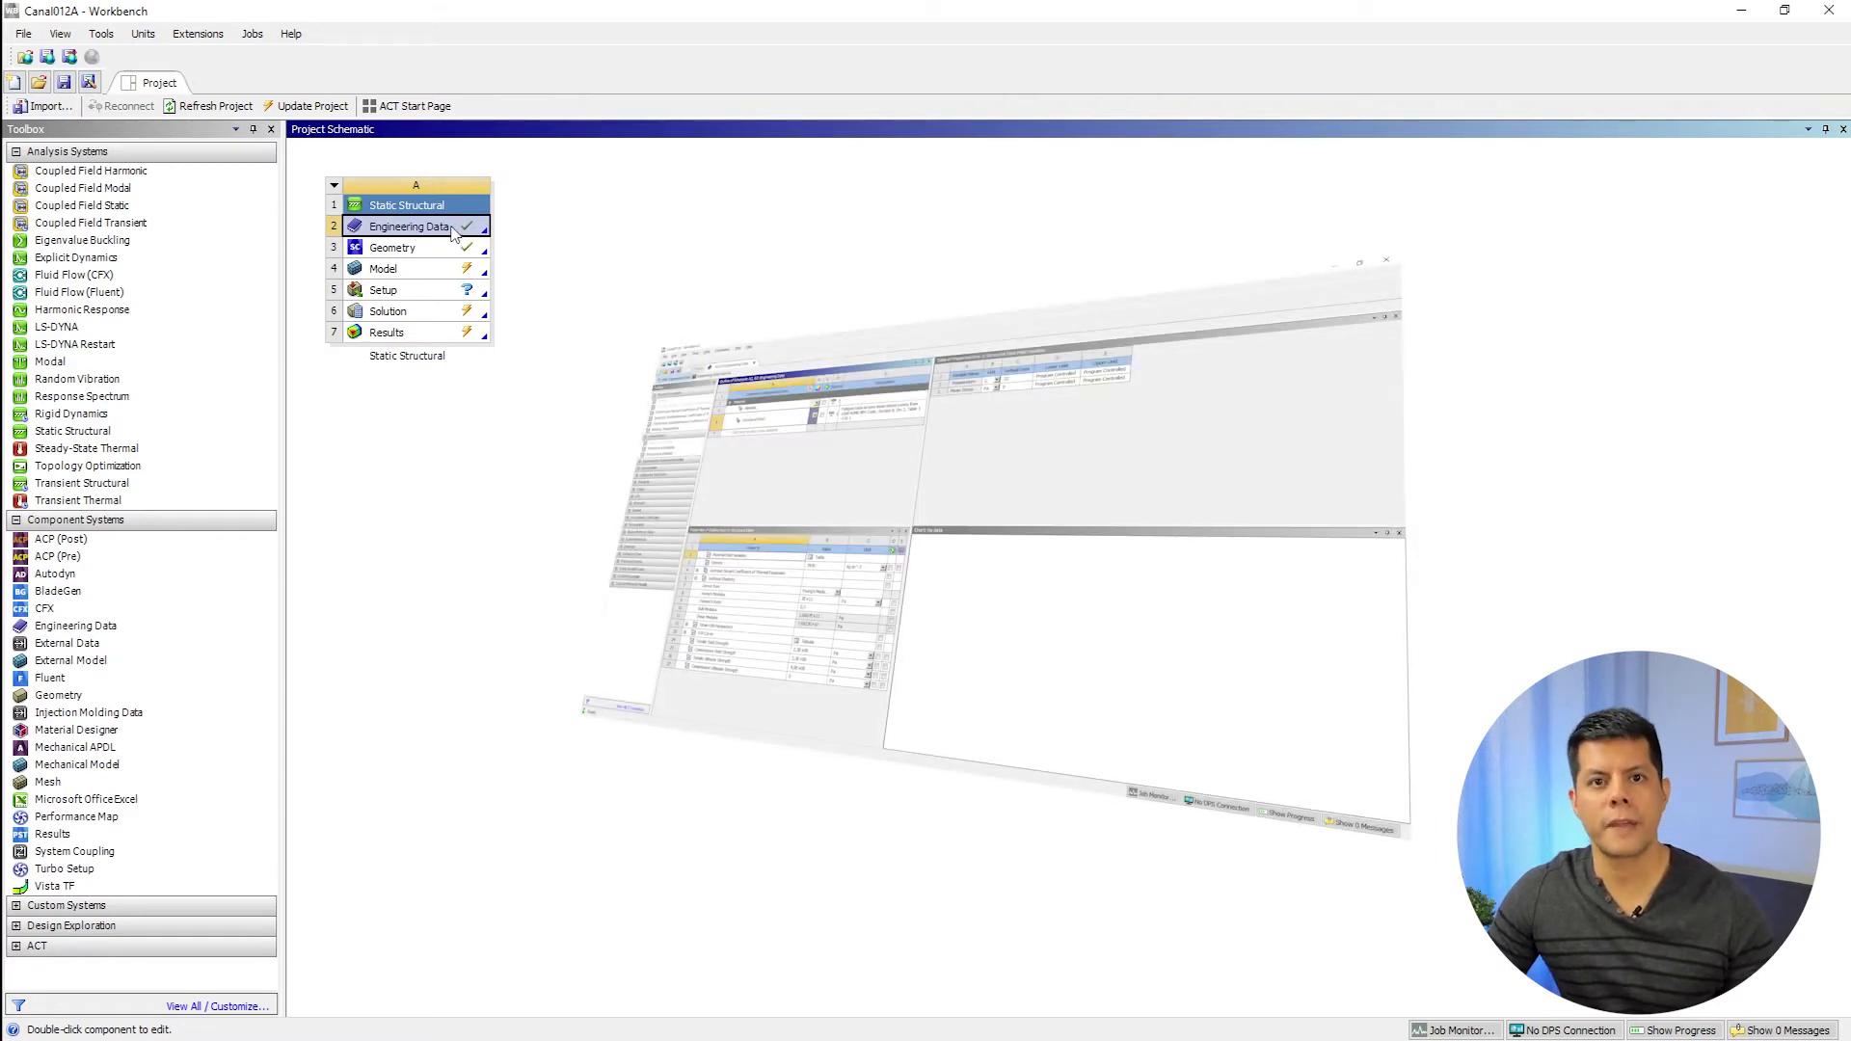
{"action": "left_click", "coordinate": [433, 251]}
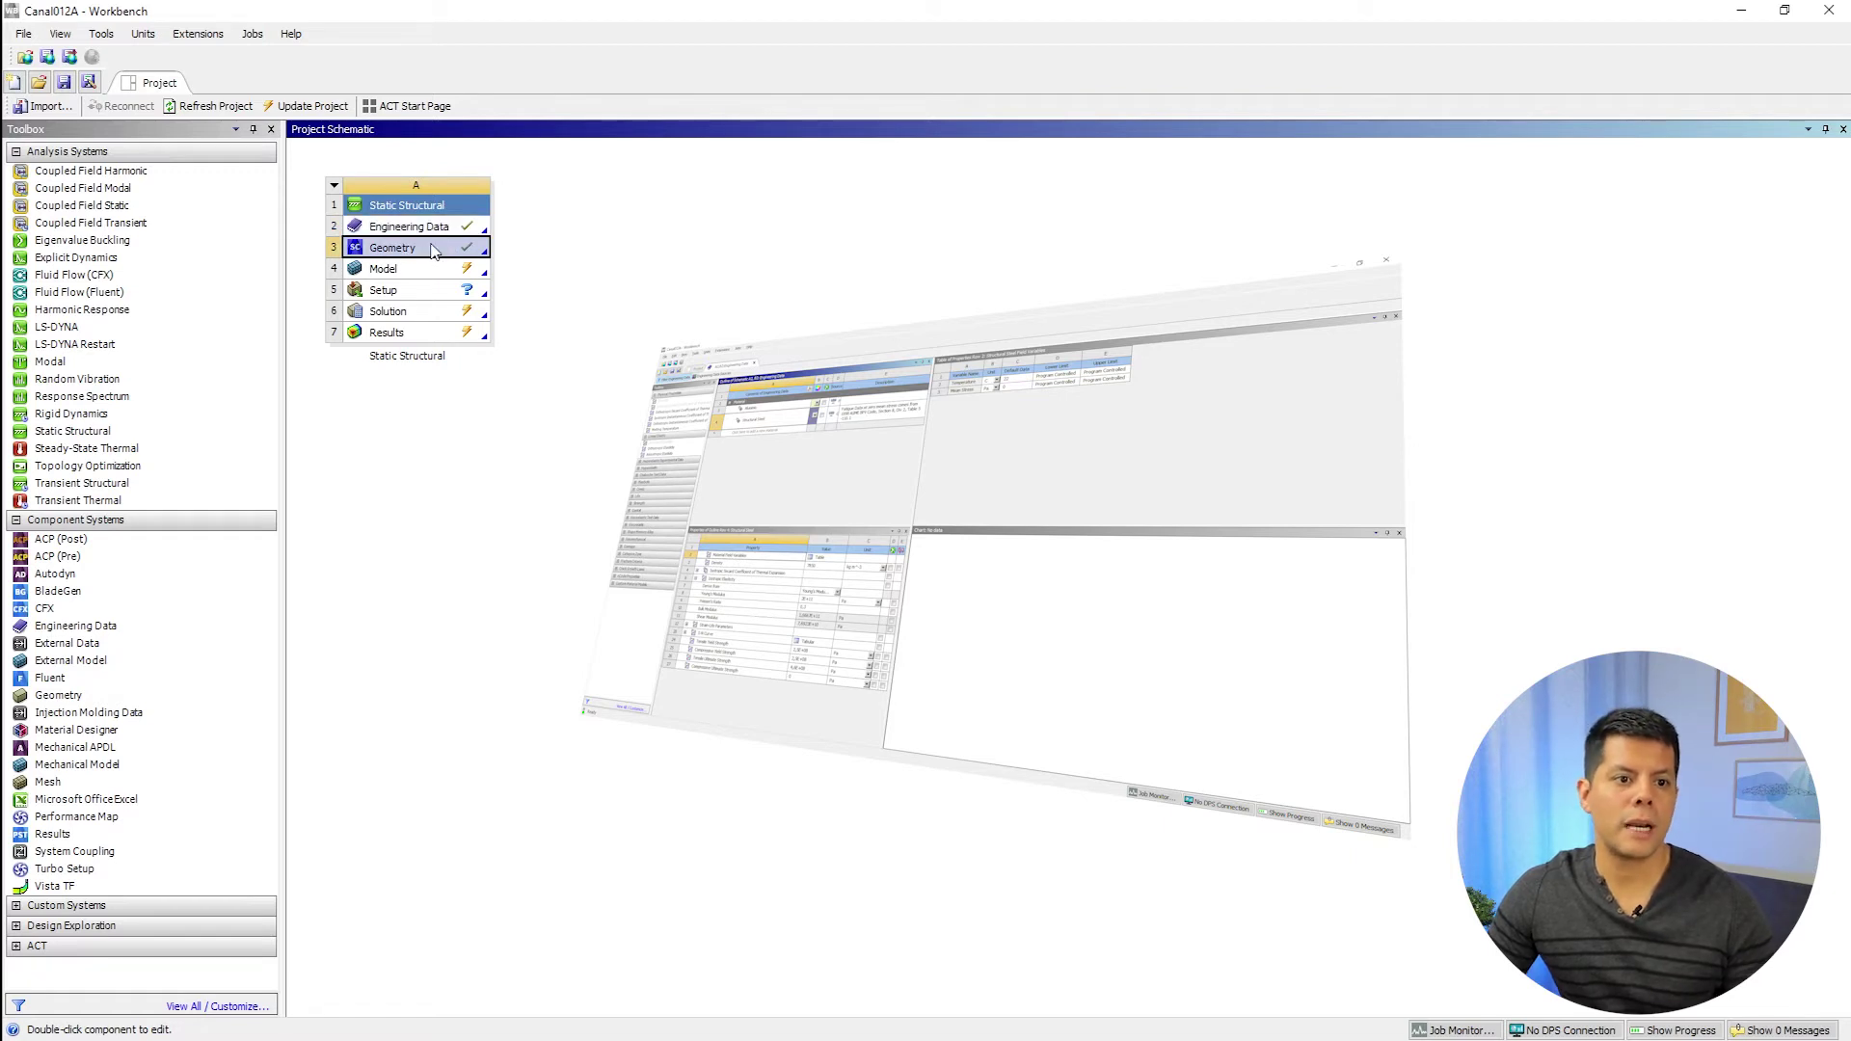
{"action": "double_click", "coordinate": [433, 251]}
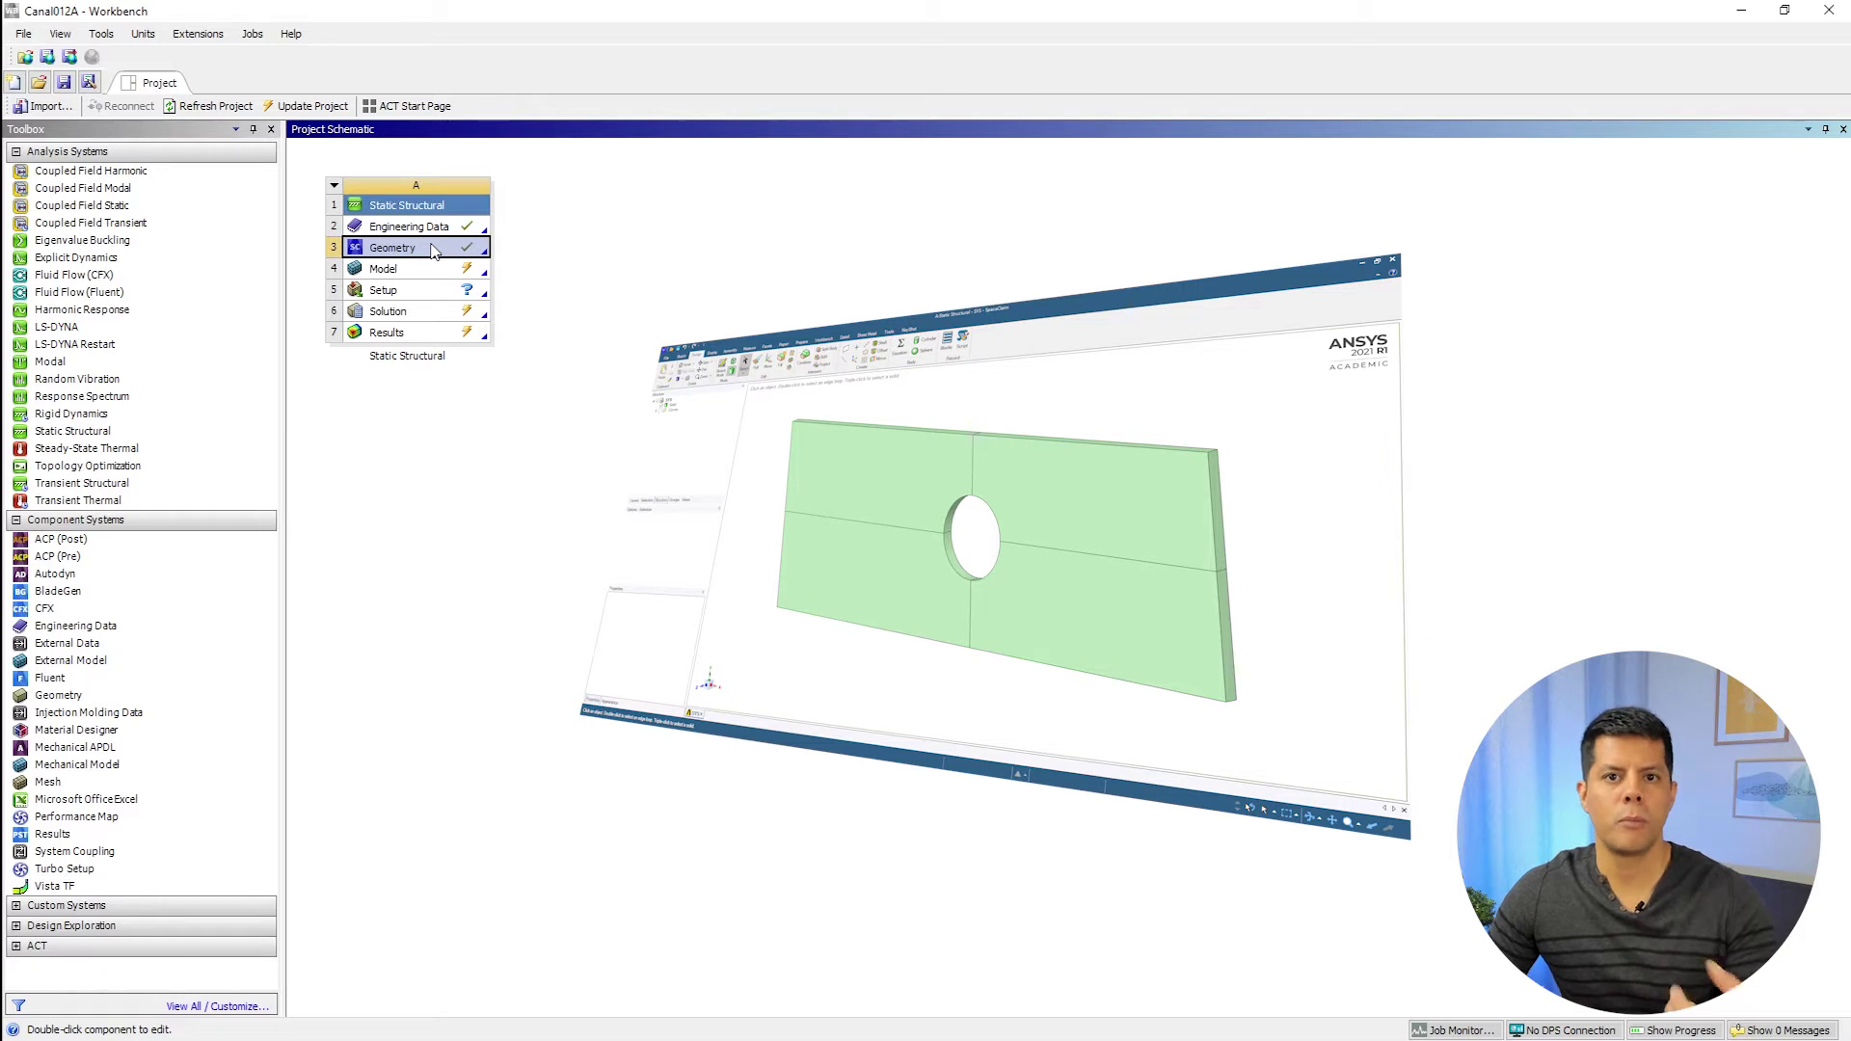
{"action": "left_click", "coordinate": [428, 272]}
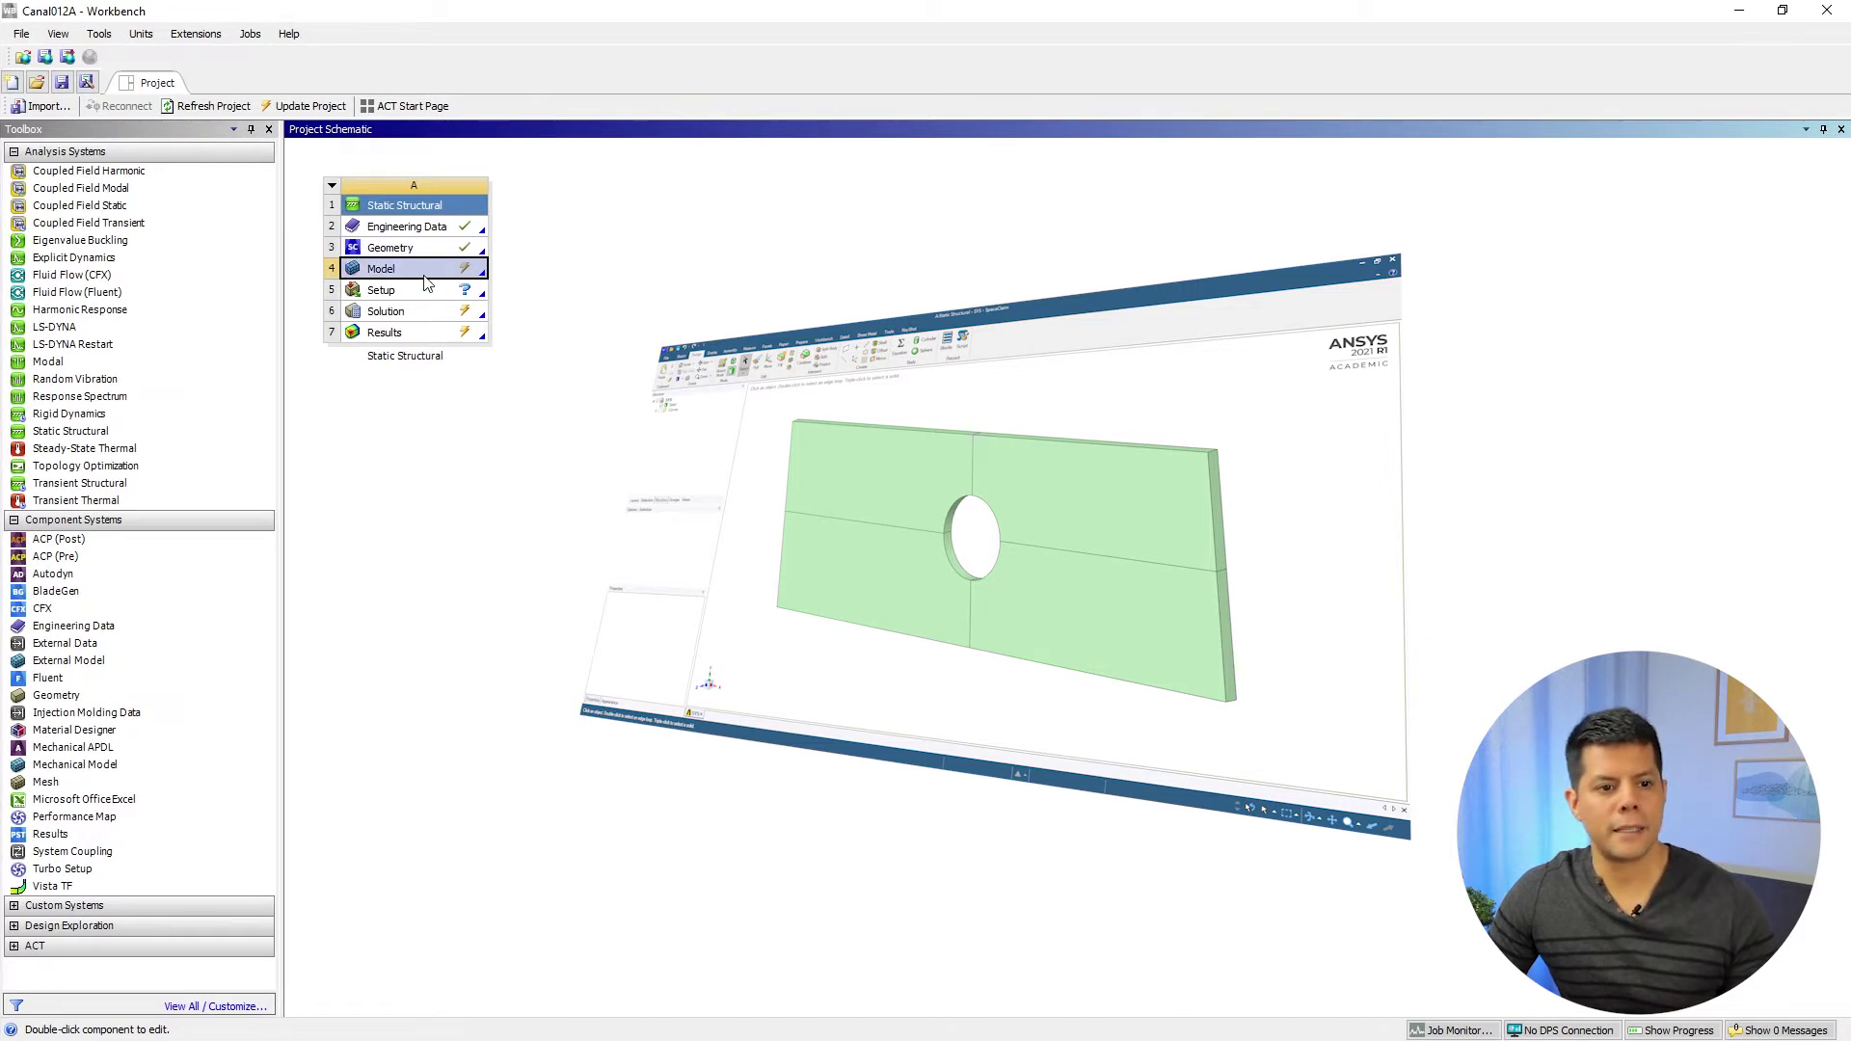
{"action": "left_click", "coordinate": [420, 335]}
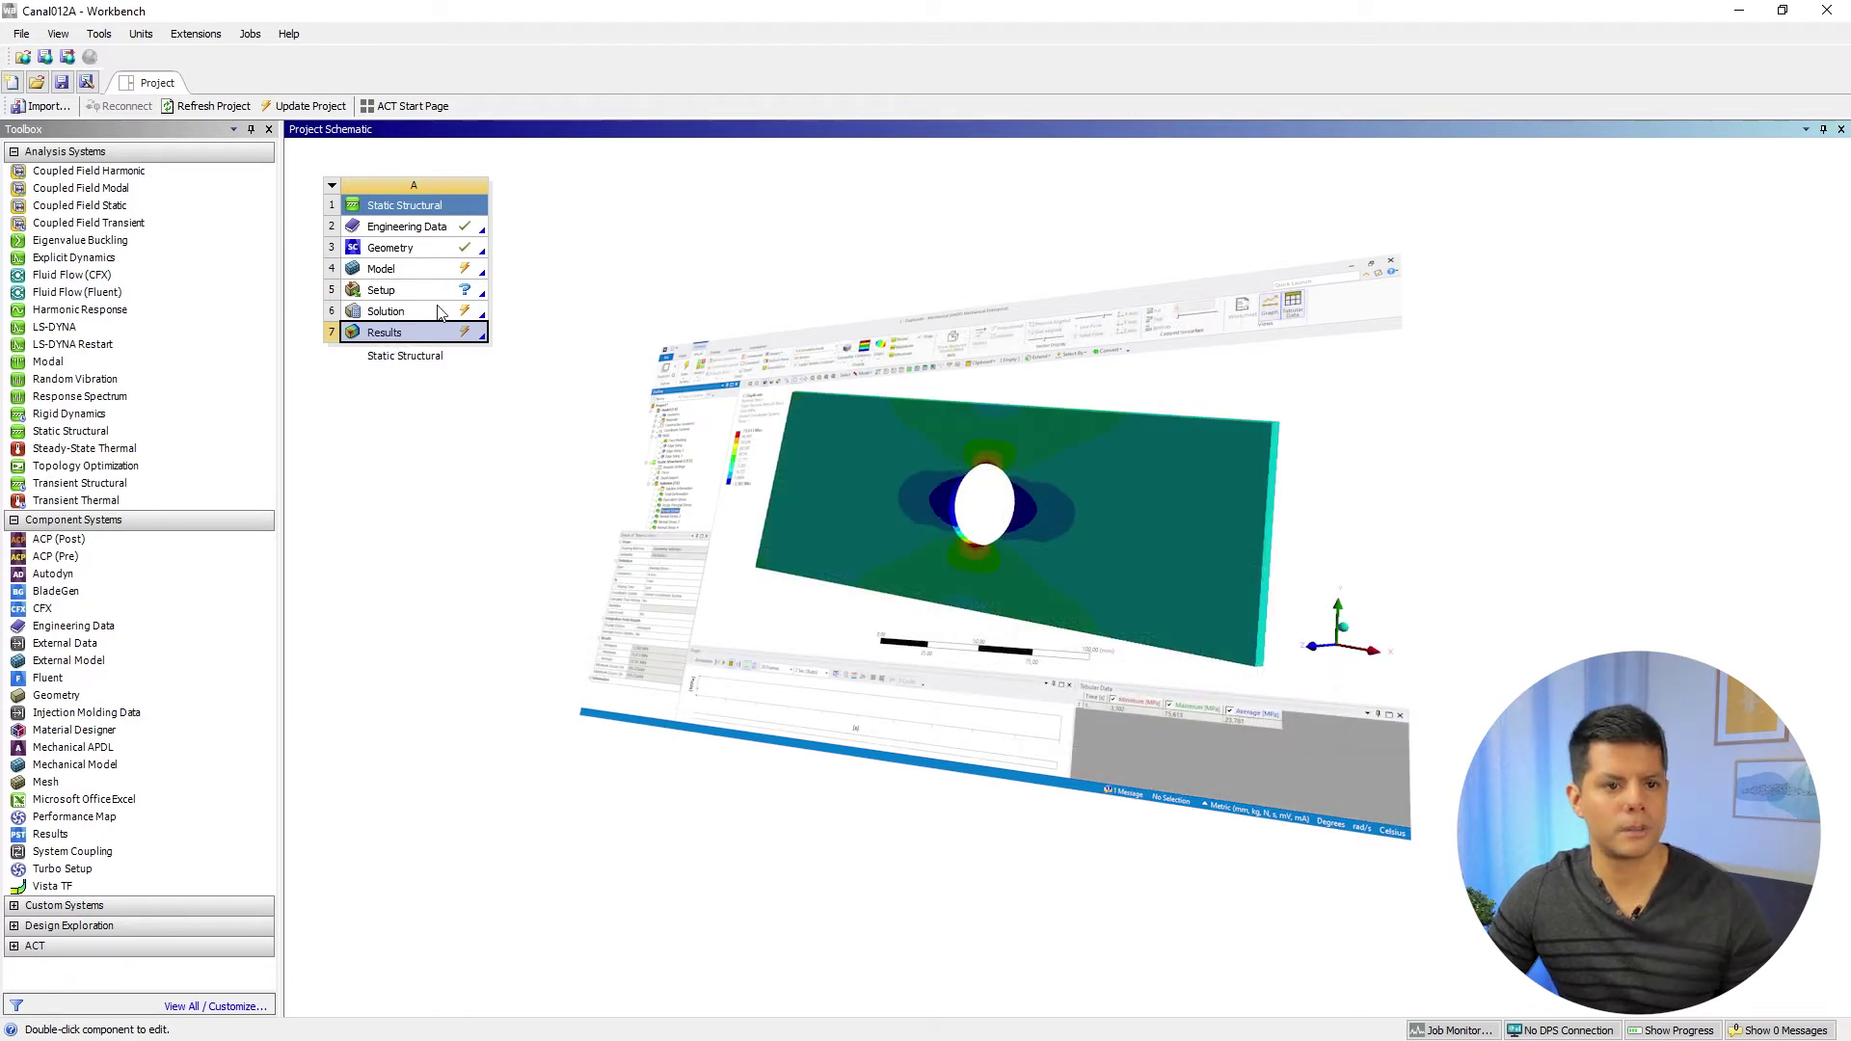
- Open the Static Structural system's Setup in Mechanical with the plate displayed
{"action": "left_click", "coordinate": [416, 295]}
{"action": "double_click", "coordinate": [417, 294]}
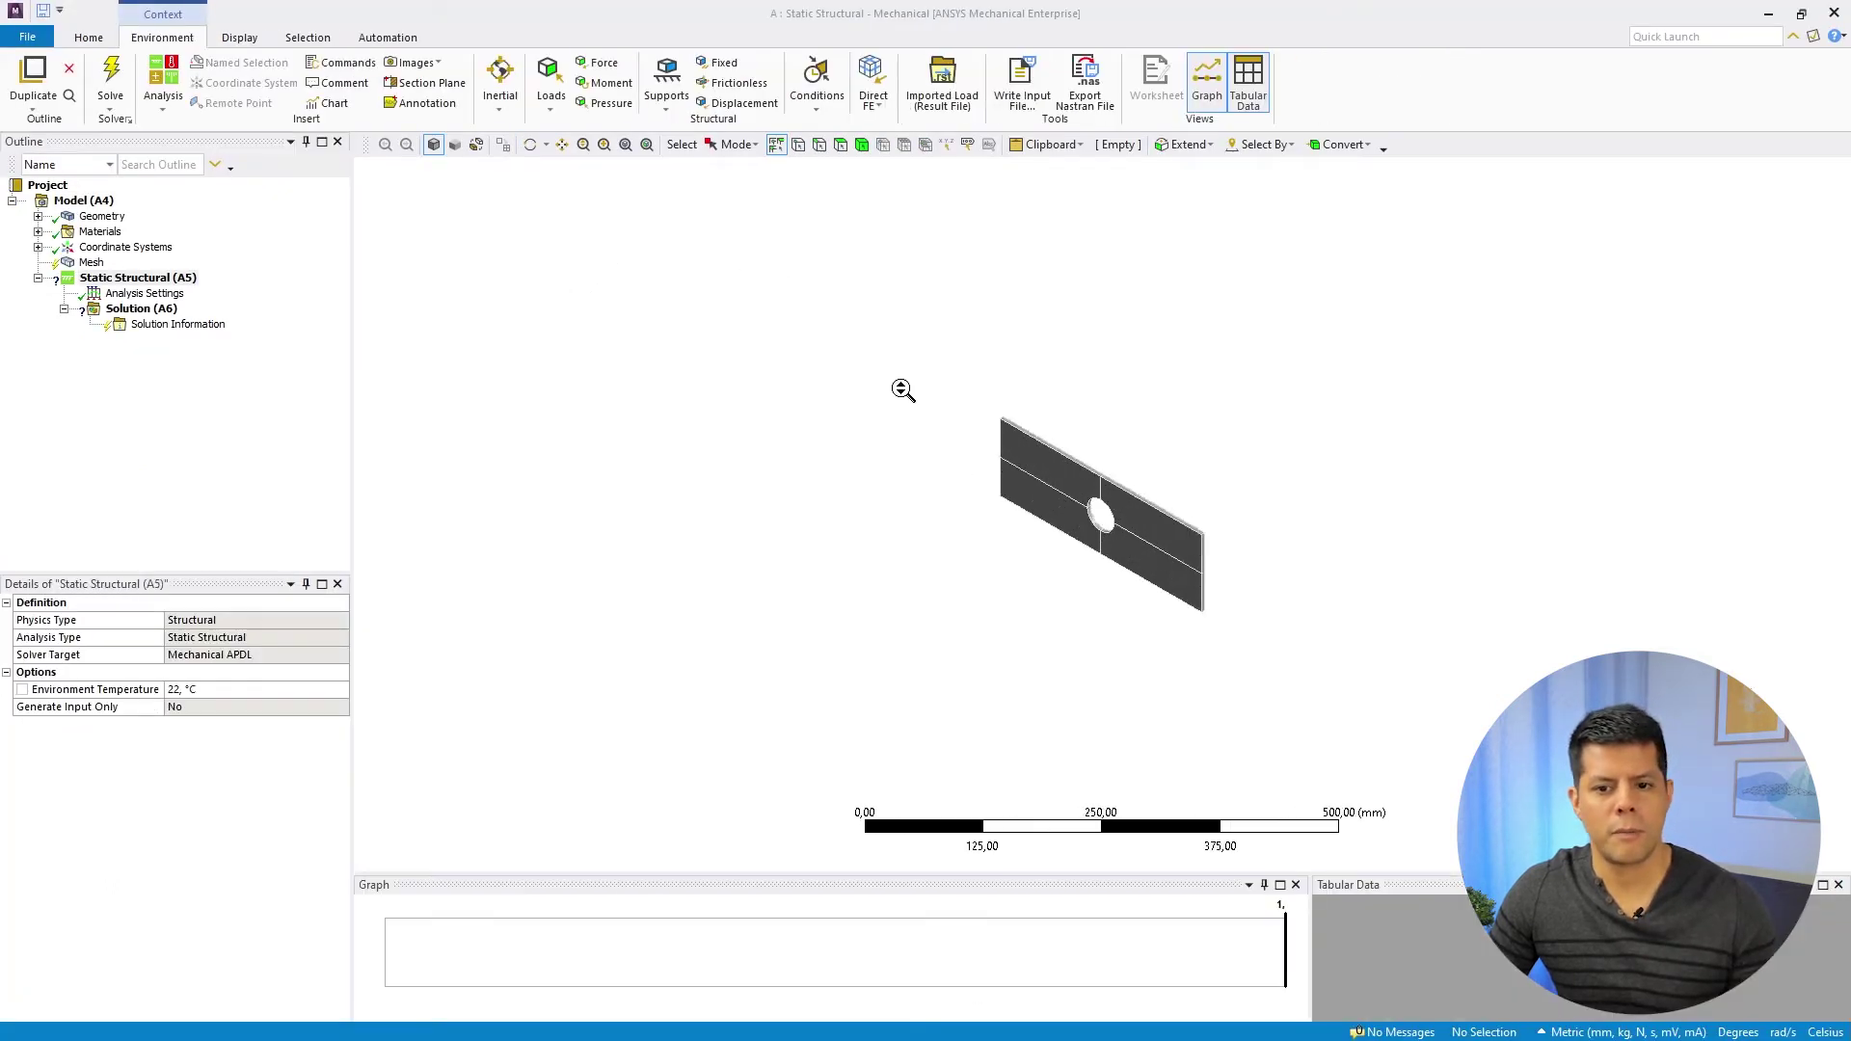
{"action": "left_click", "coordinate": [531, 145]}
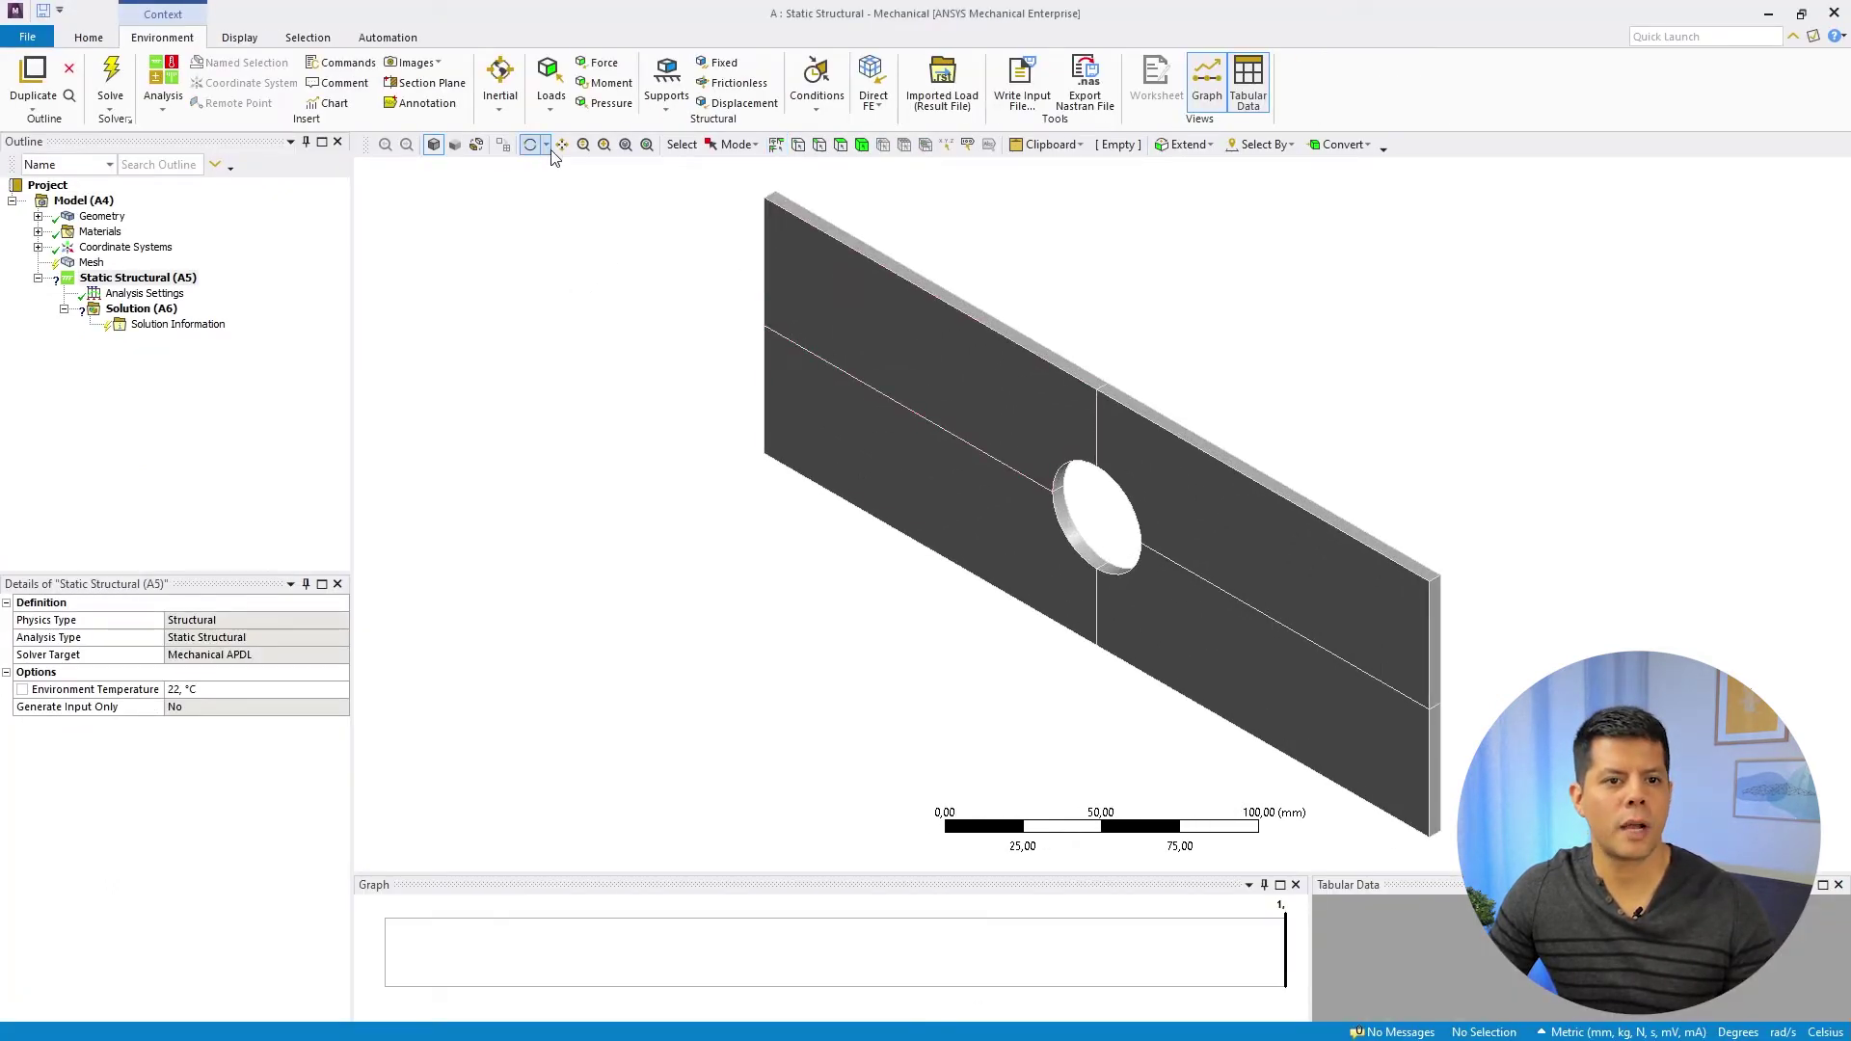
{"action": "left_click_drag", "start_coordinate": [894, 417], "coordinate": [1408, 585]}
{"action": "scroll", "coordinate": [1403, 568], "scroll_direction": "up", "scroll_amount": 2}
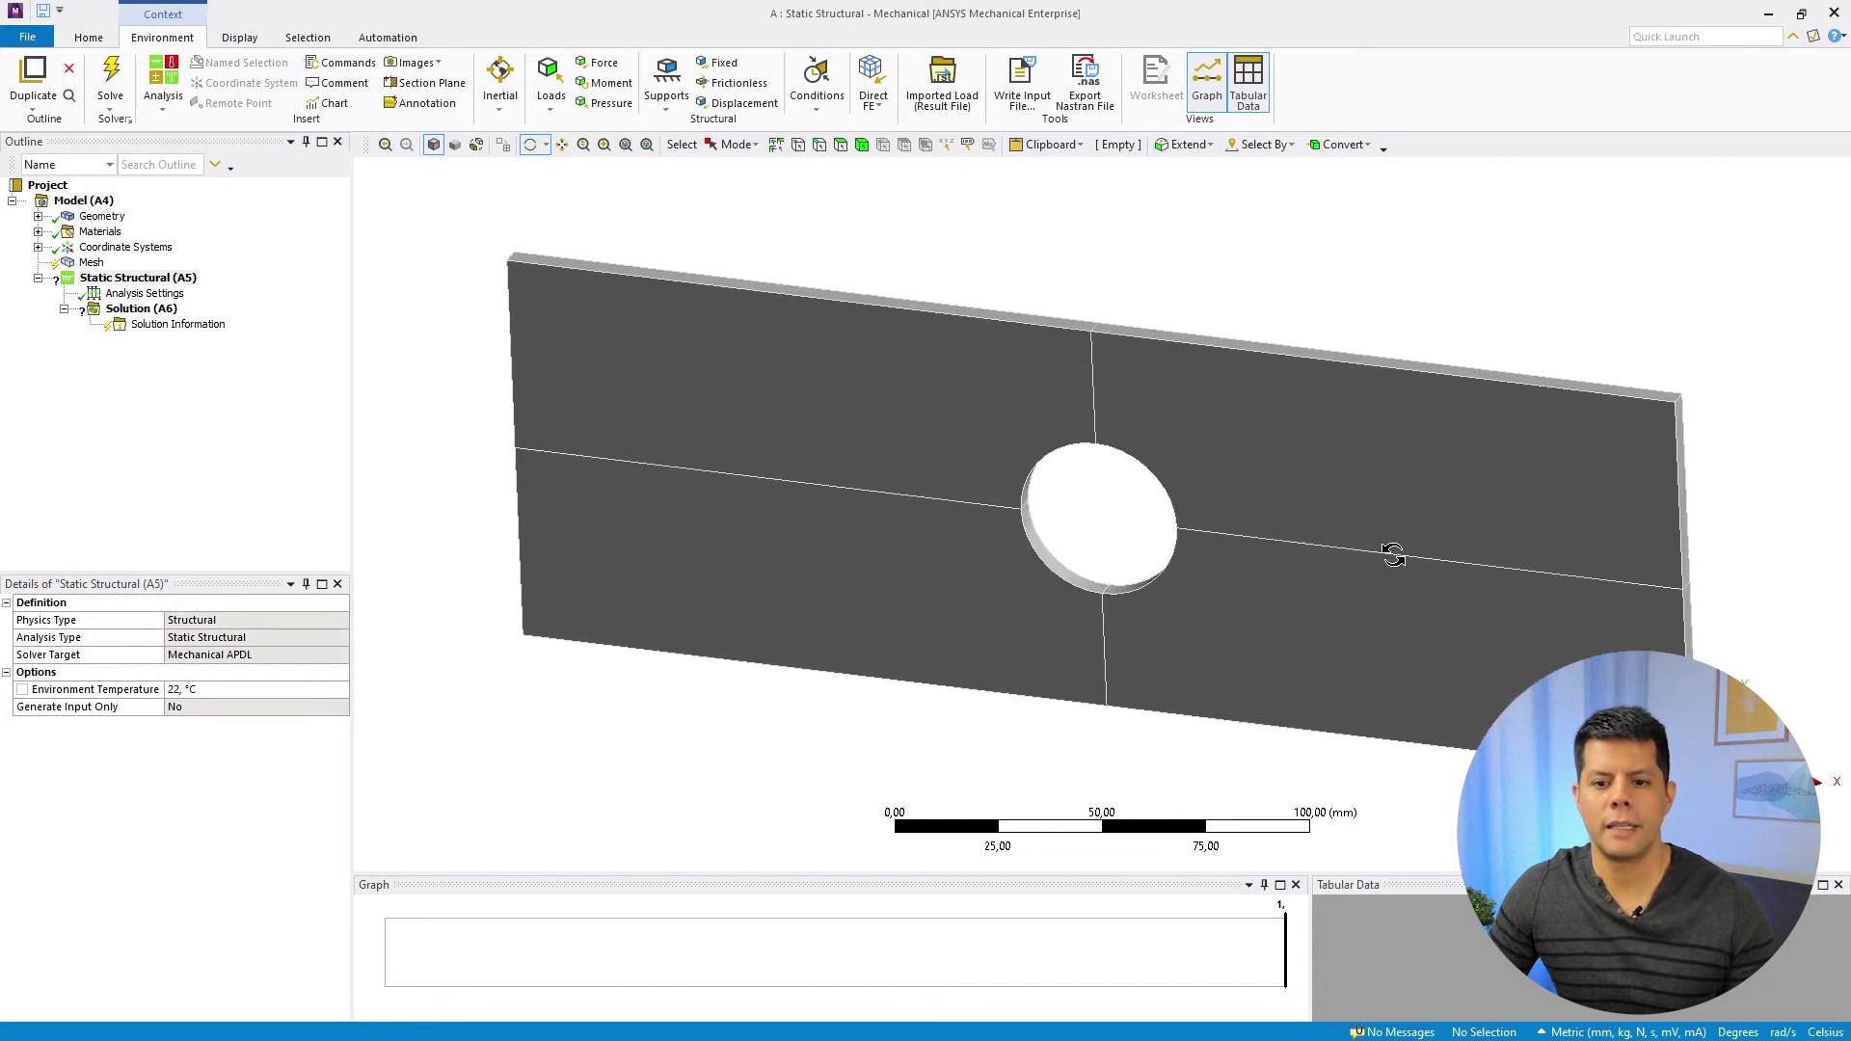
{"action": "left_click", "coordinate": [562, 144]}
{"action": "left_click_drag", "start_coordinate": [964, 490], "coordinate": [893, 479]}
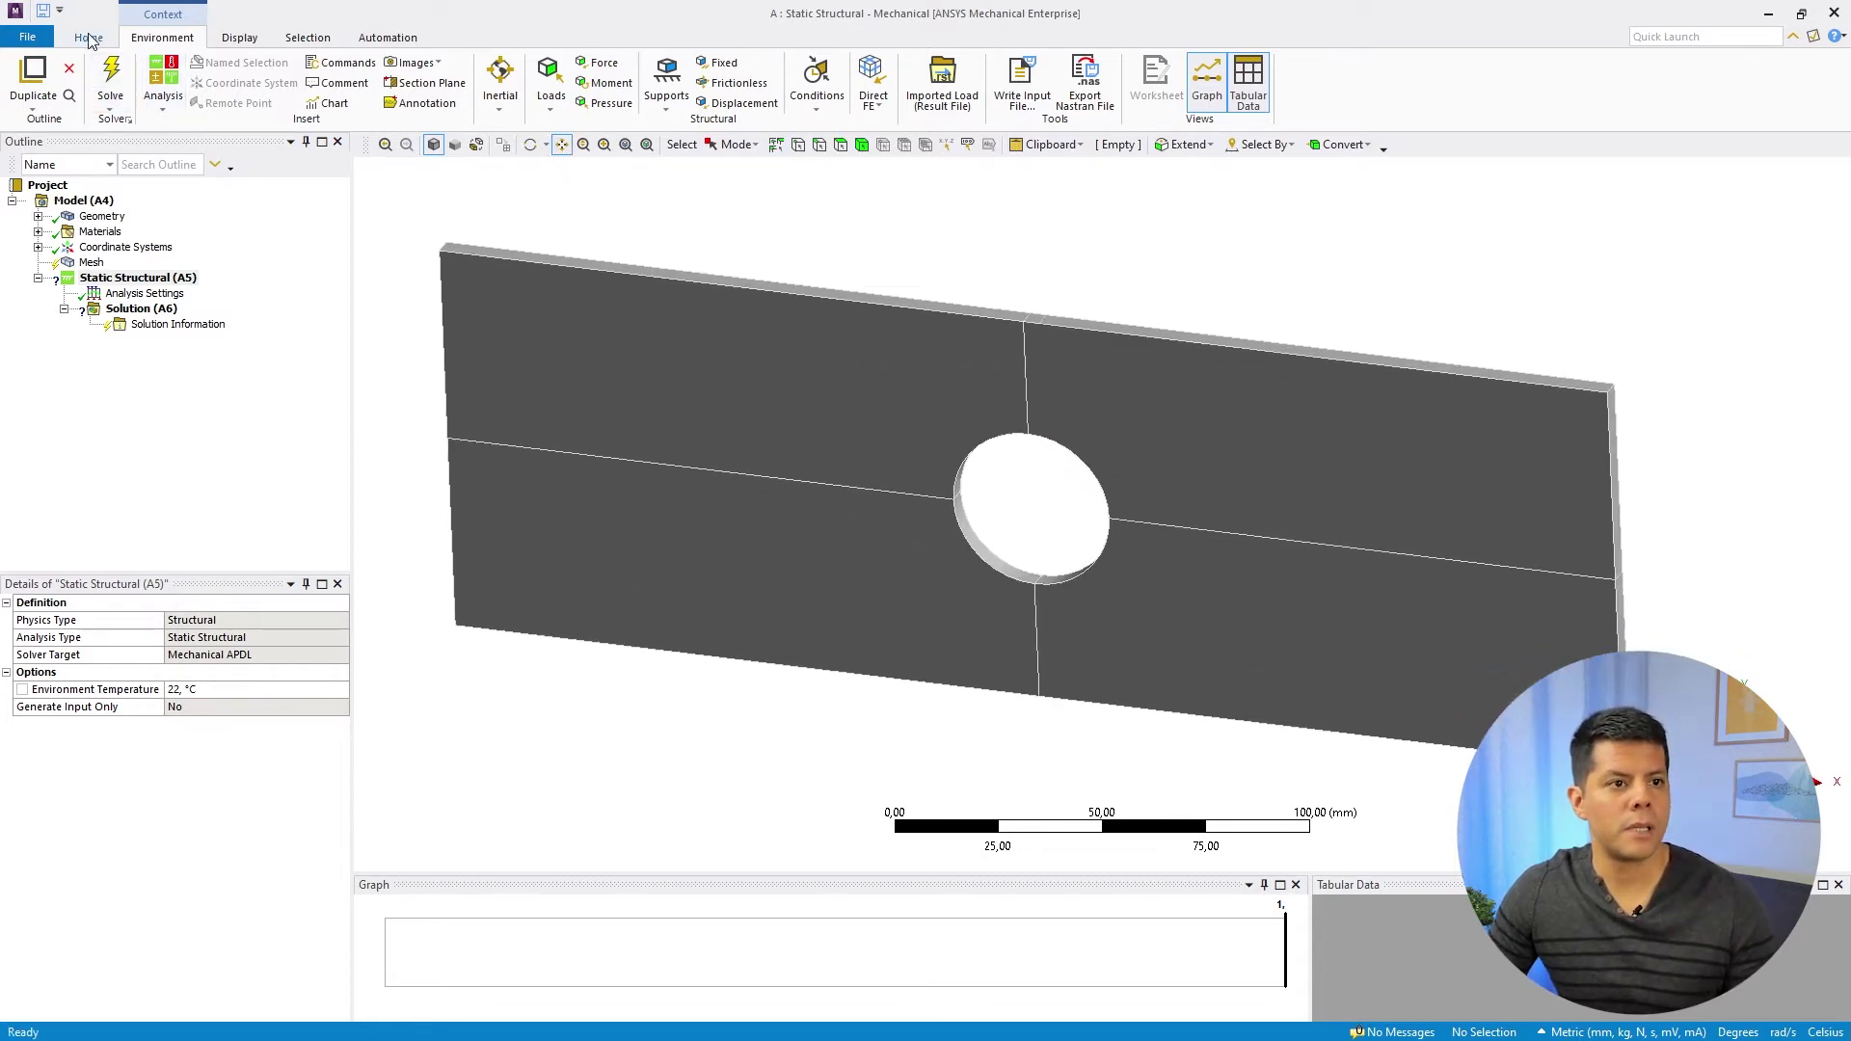
- Look over the Home, Display, Selection, Automation and Environment command sets available in Mechanical
{"action": "left_click", "coordinate": [89, 38]}
{"action": "left_click", "coordinate": [239, 38]}
{"action": "left_click", "coordinate": [308, 38]}
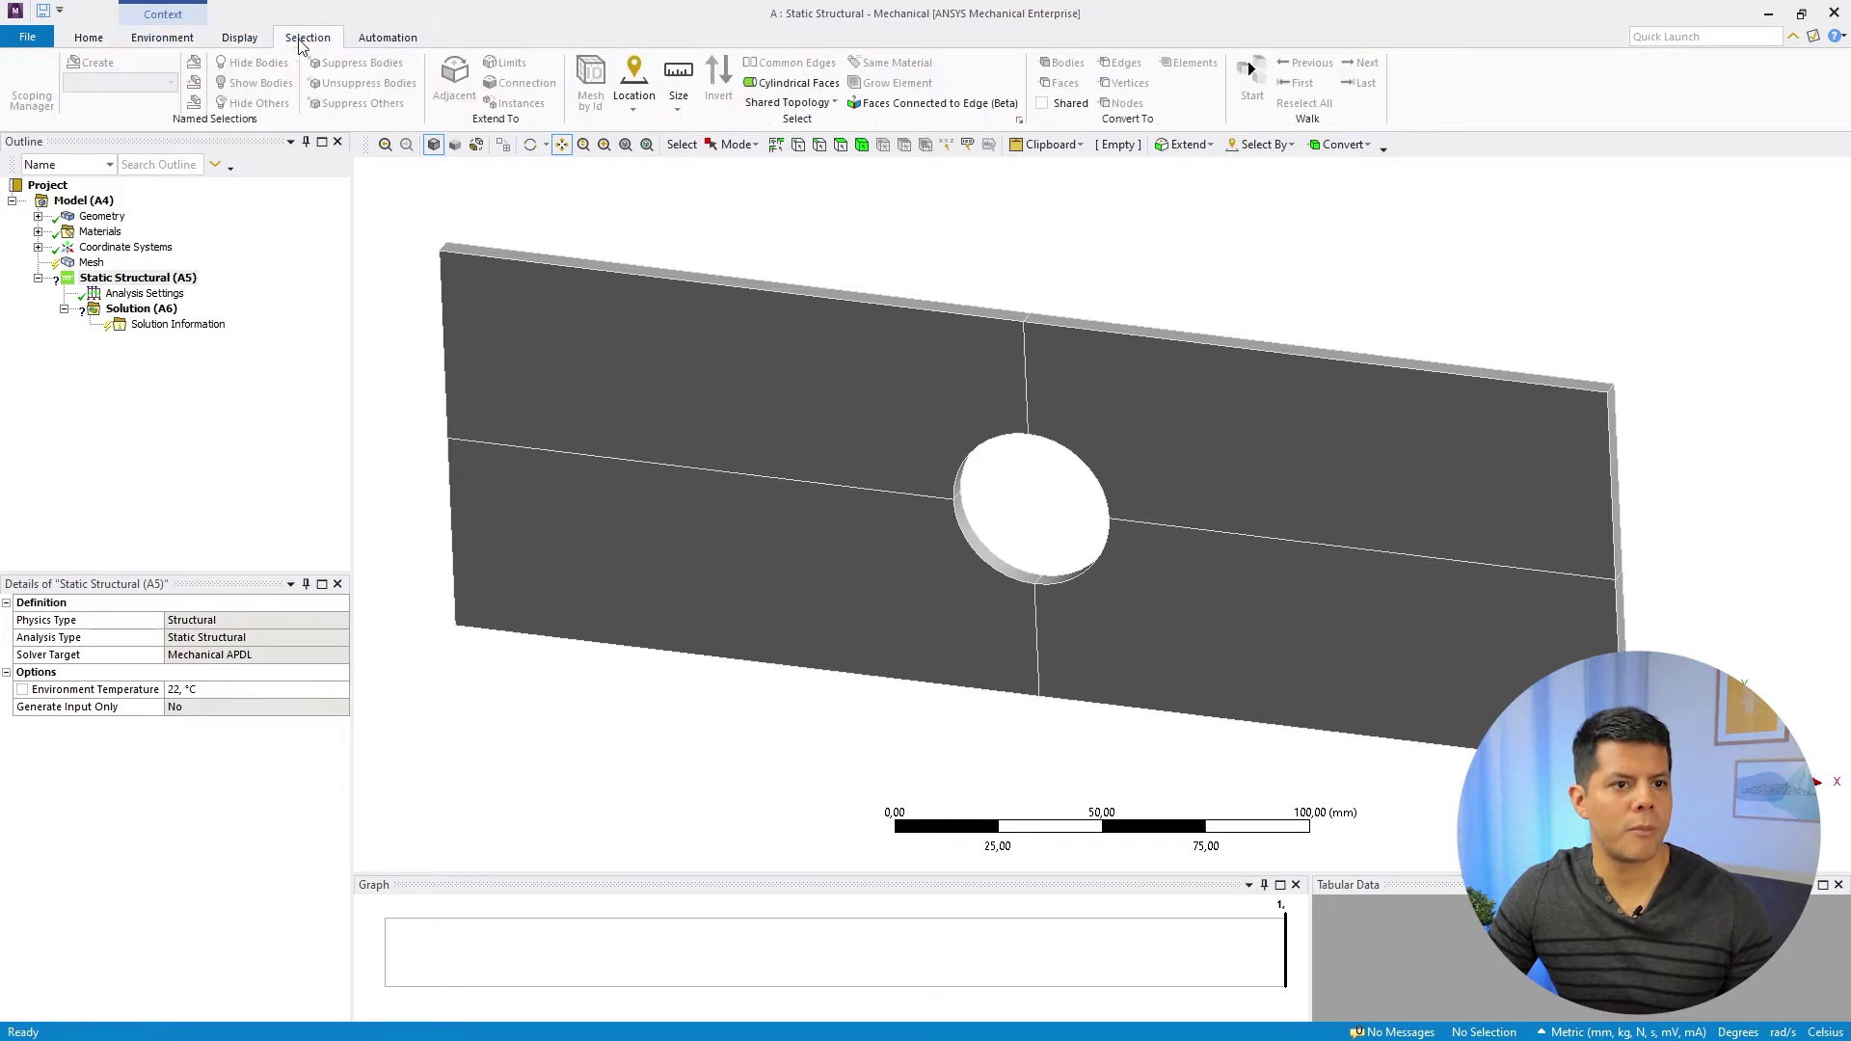
{"action": "left_click", "coordinate": [387, 38]}
{"action": "left_click", "coordinate": [239, 37]}
{"action": "left_click", "coordinate": [156, 38]}
{"action": "left_click", "coordinate": [89, 38]}
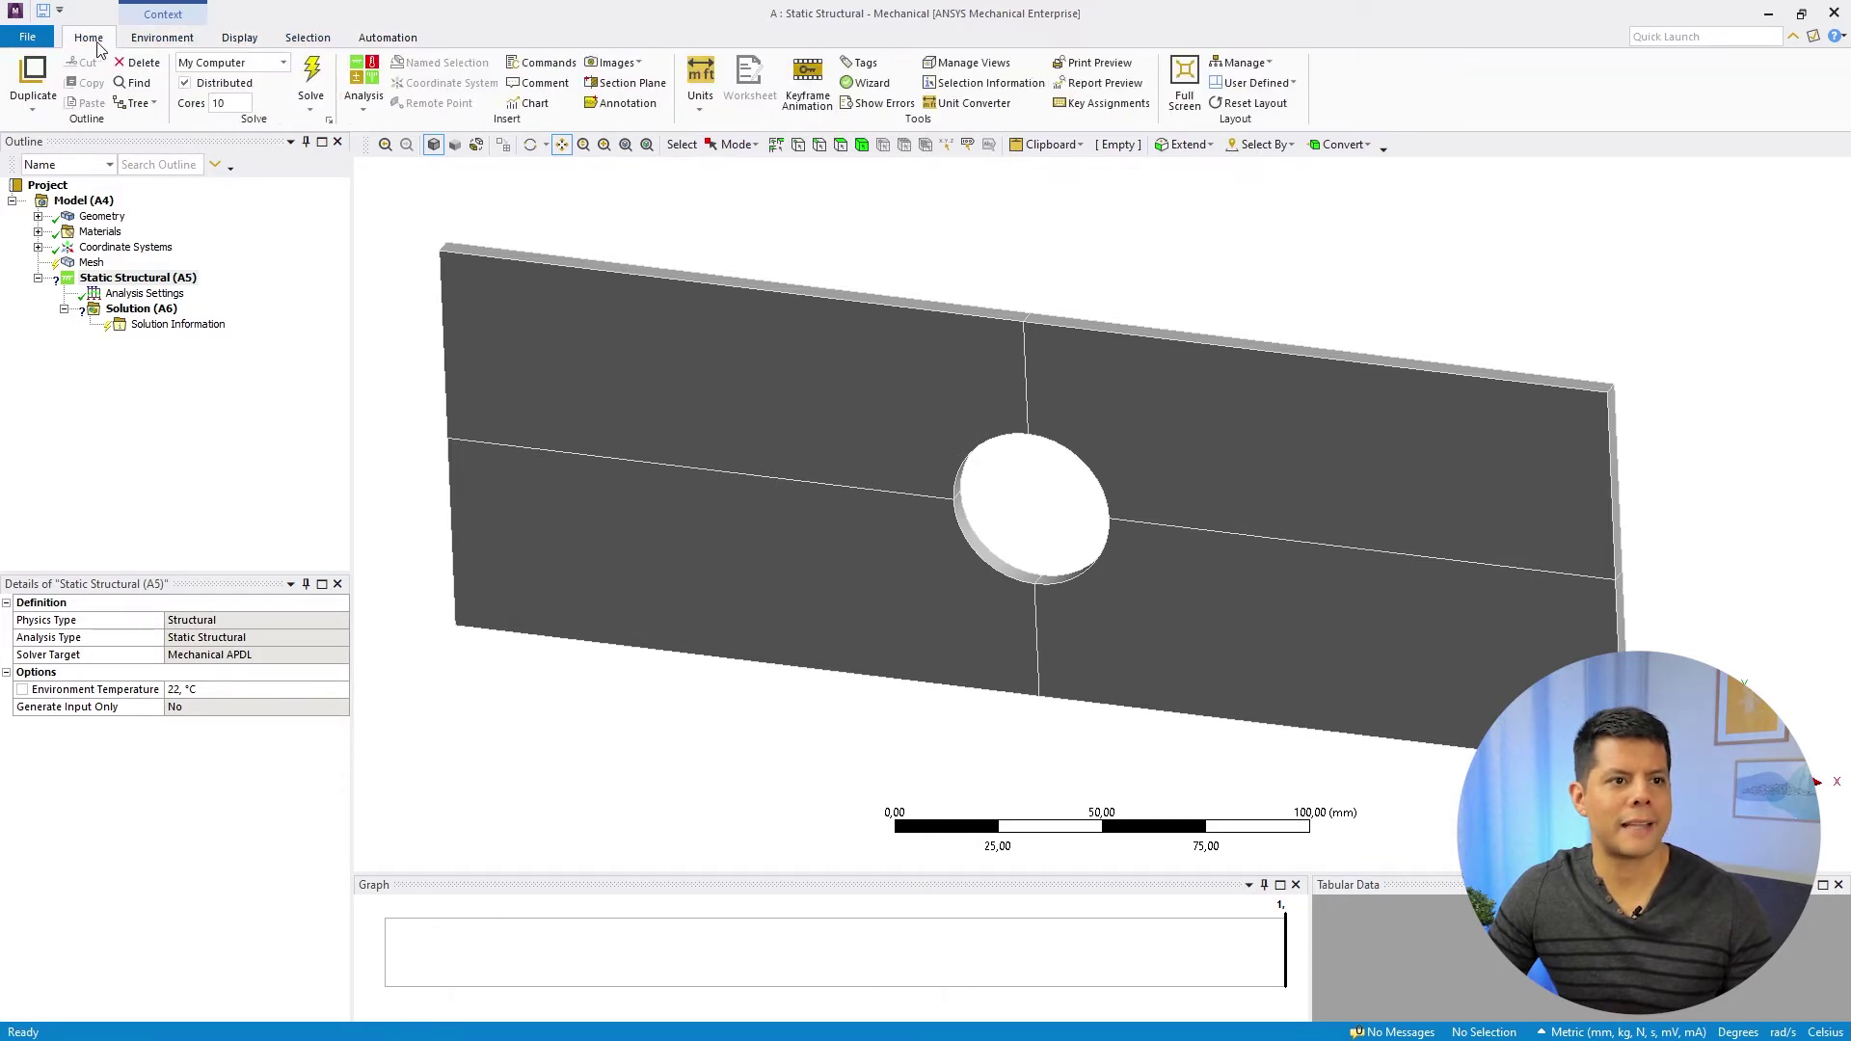
{"action": "left_click", "coordinate": [162, 38]}
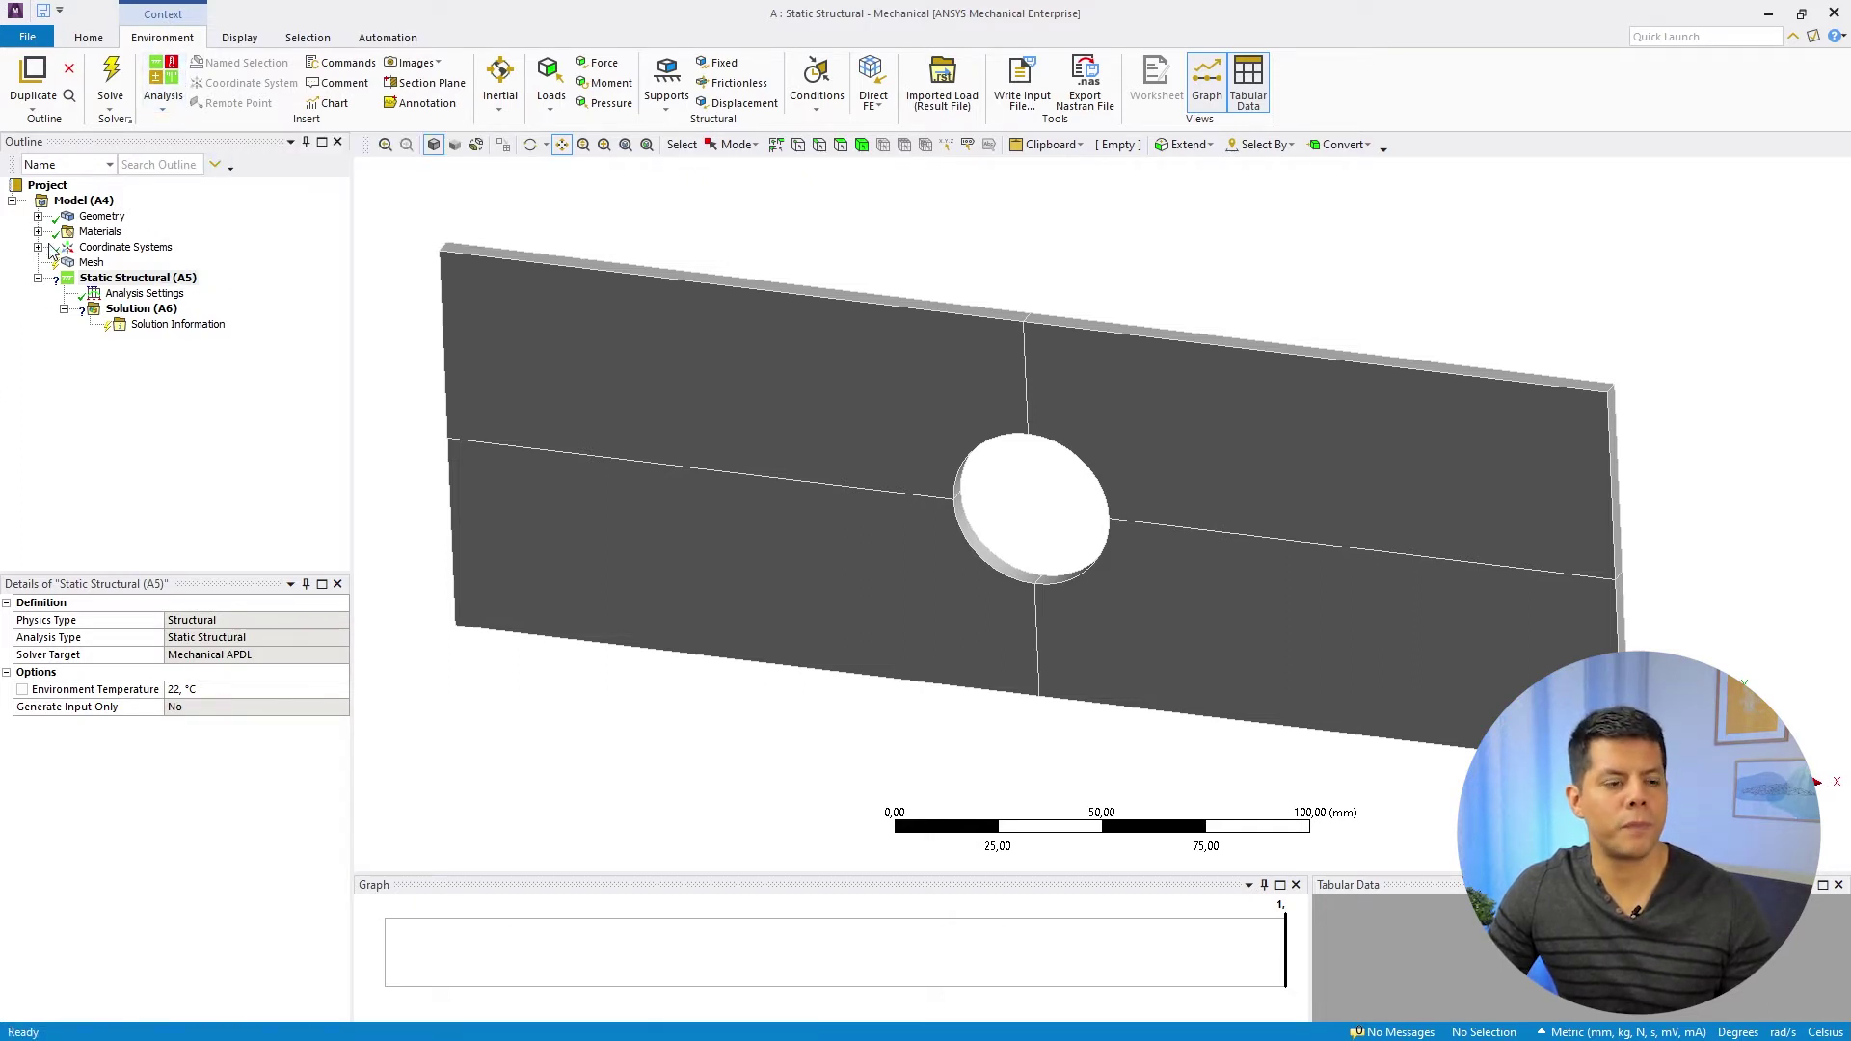
- Examine the commands and details offered for the Model, Geometry, Materials, Coordinate Systems and Mesh objects
{"action": "left_click", "coordinate": [81, 205]}
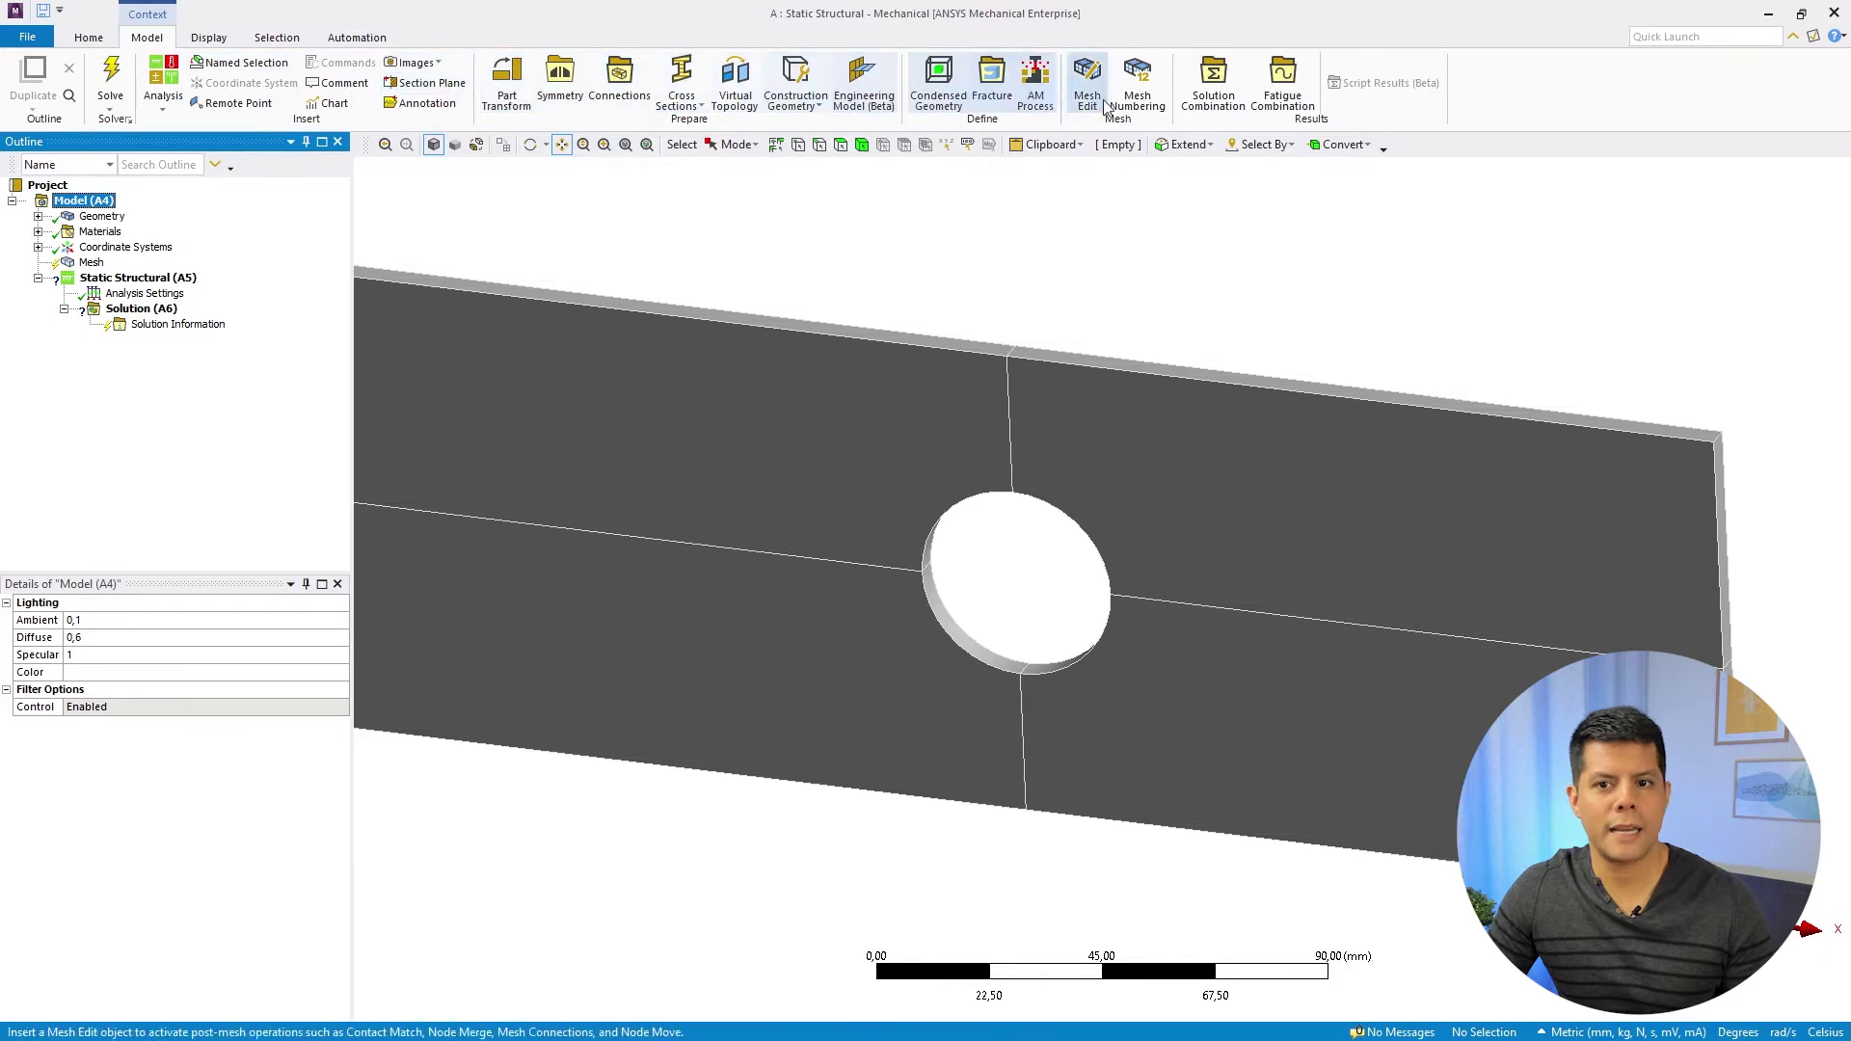
{"action": "left_click", "coordinate": [98, 217]}
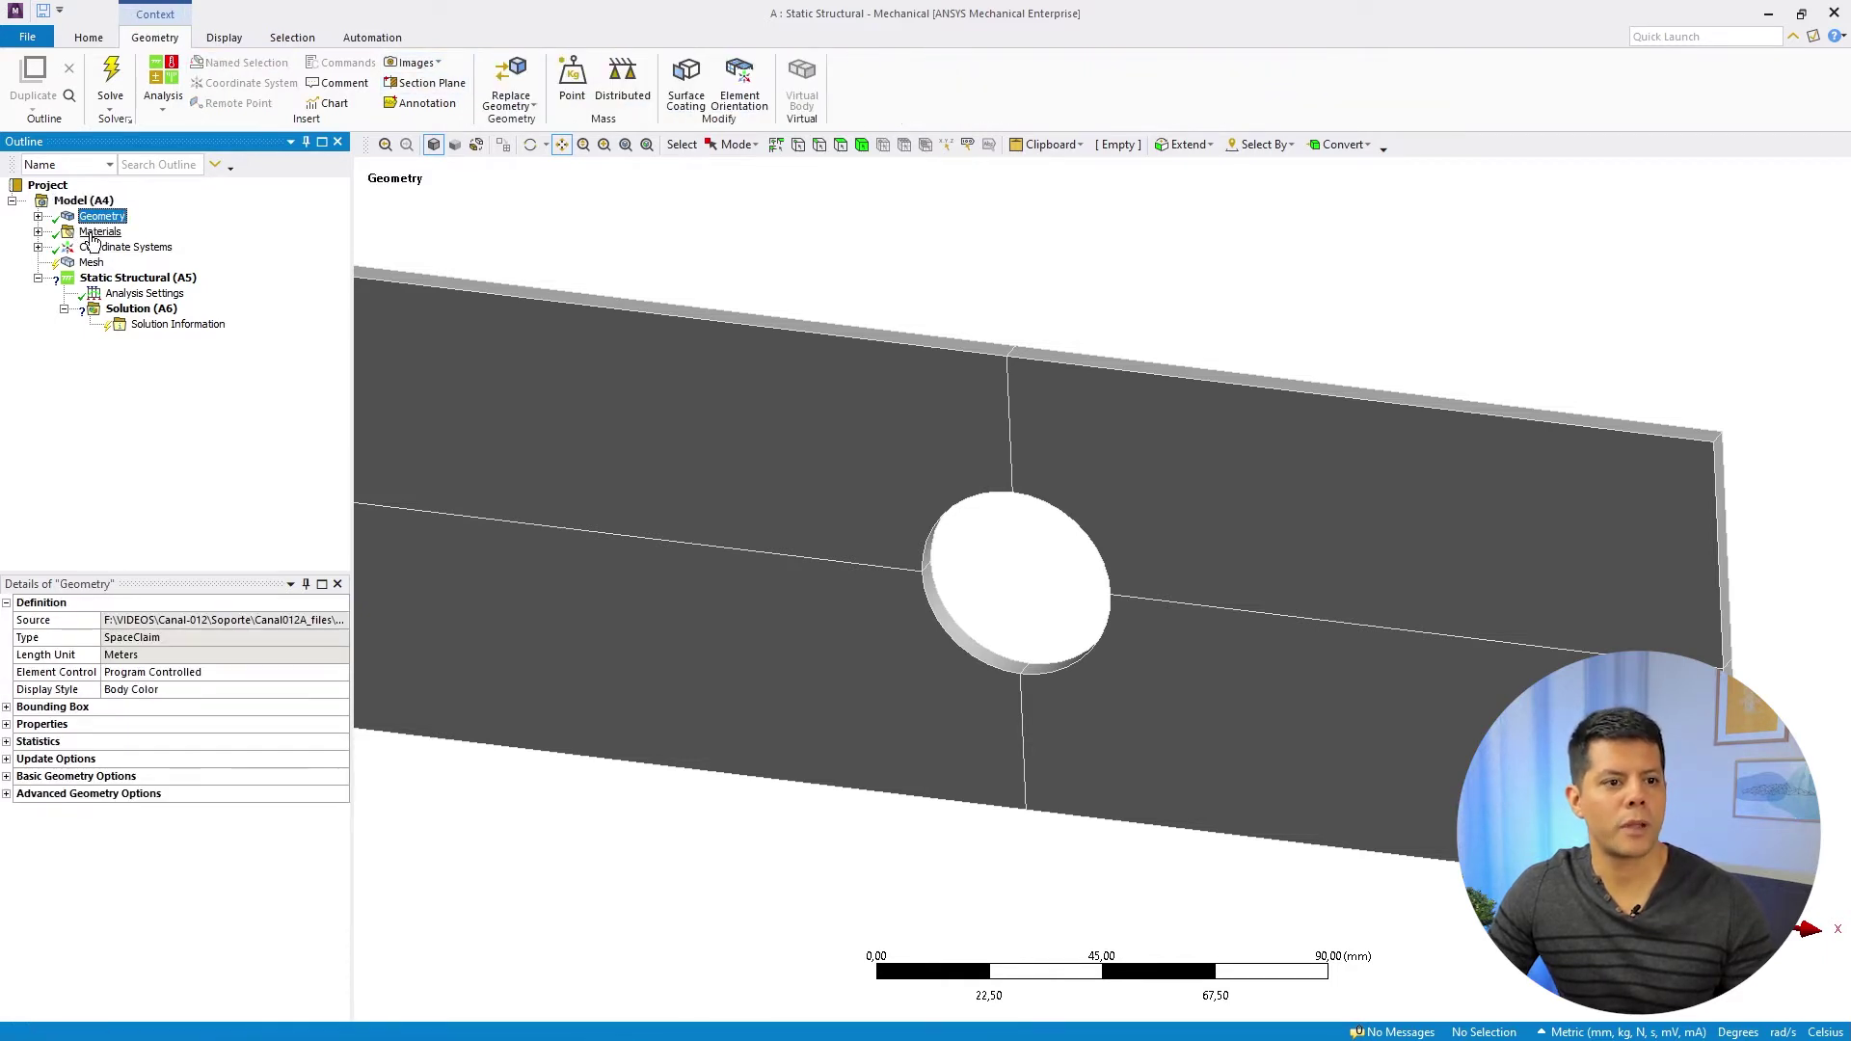
{"action": "left_click", "coordinate": [97, 233]}
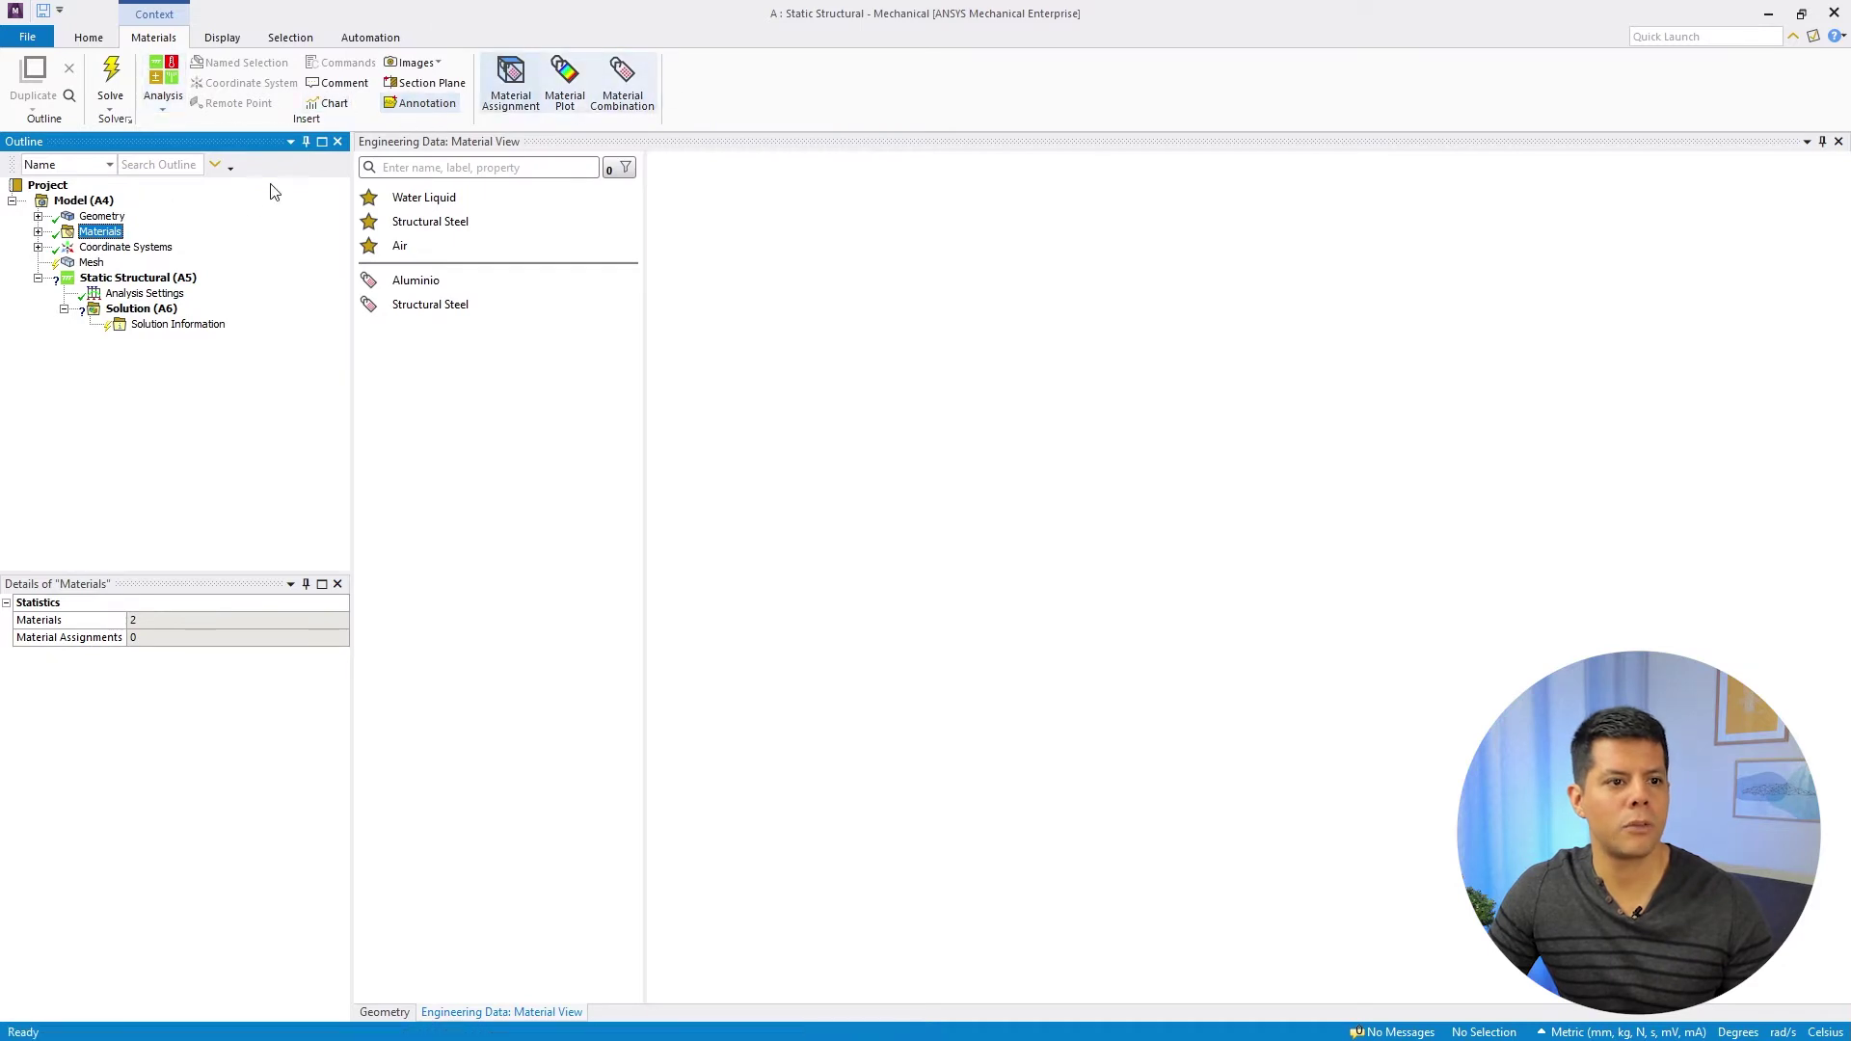
{"action": "left_click", "coordinate": [106, 248]}
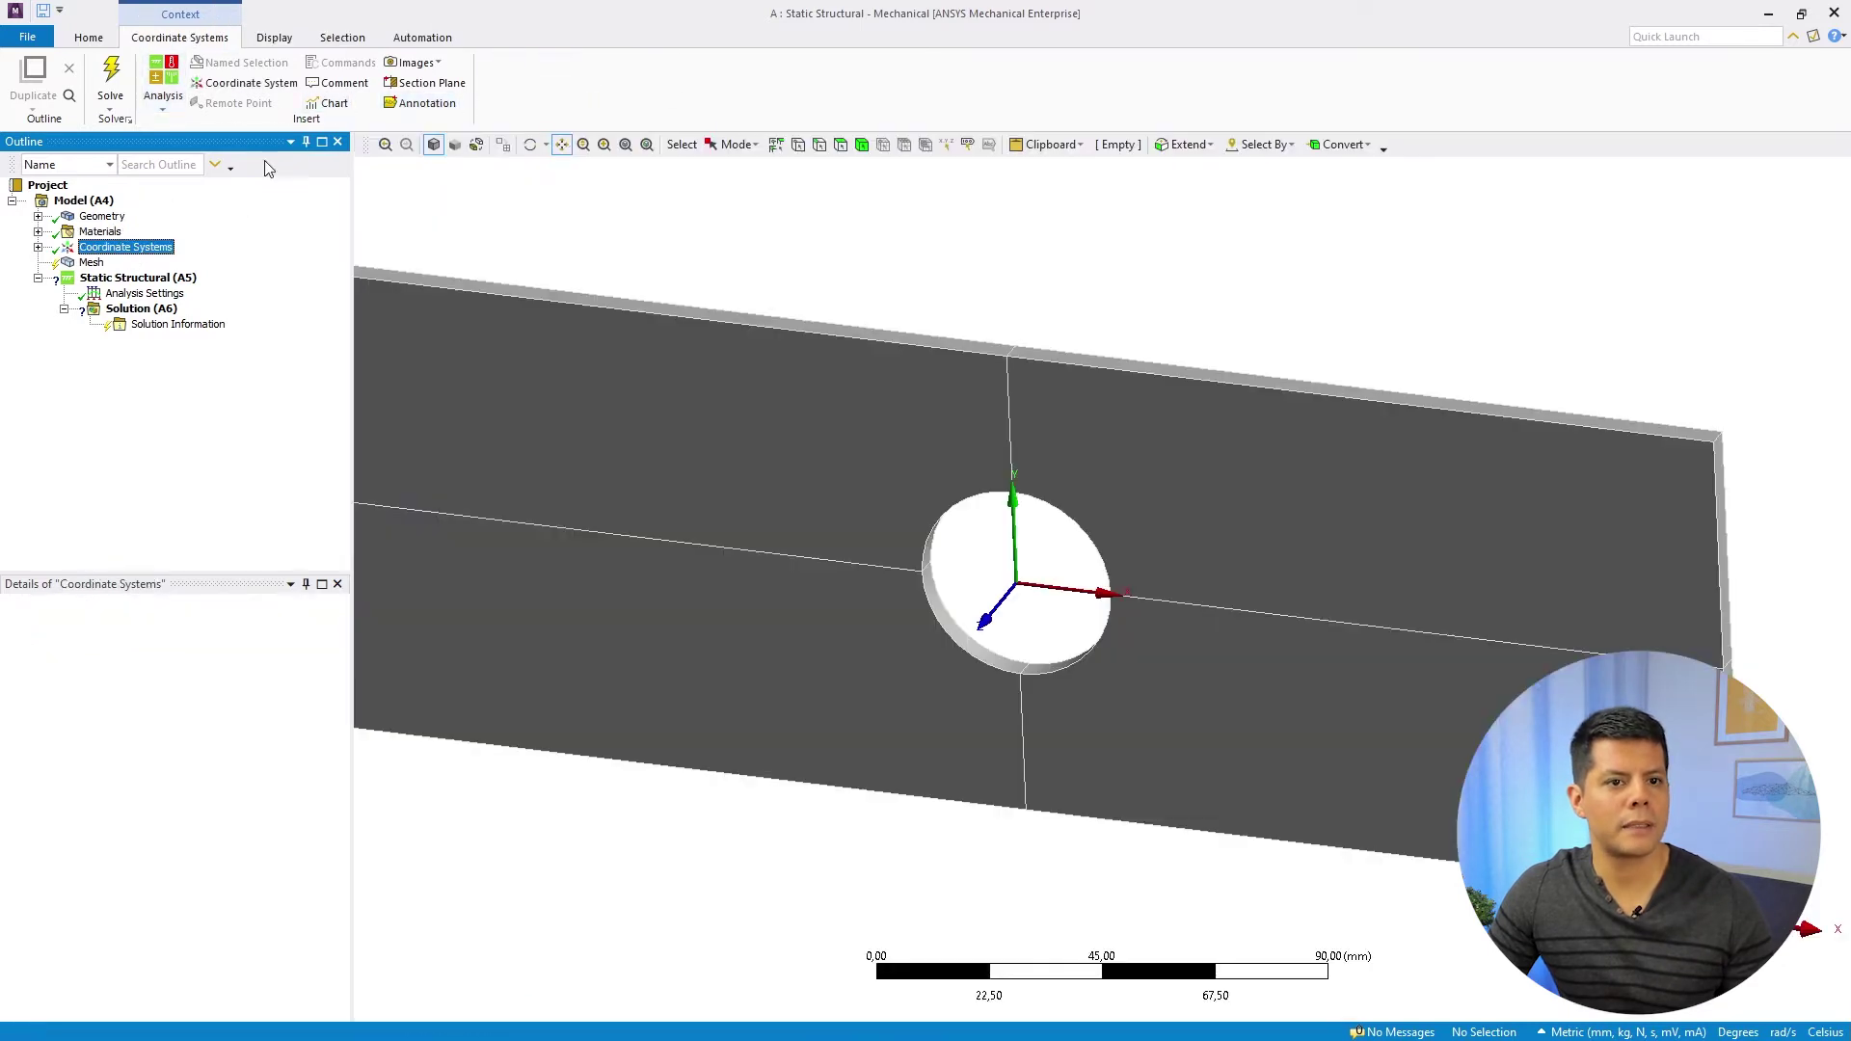
{"action": "left_click", "coordinate": [83, 263]}
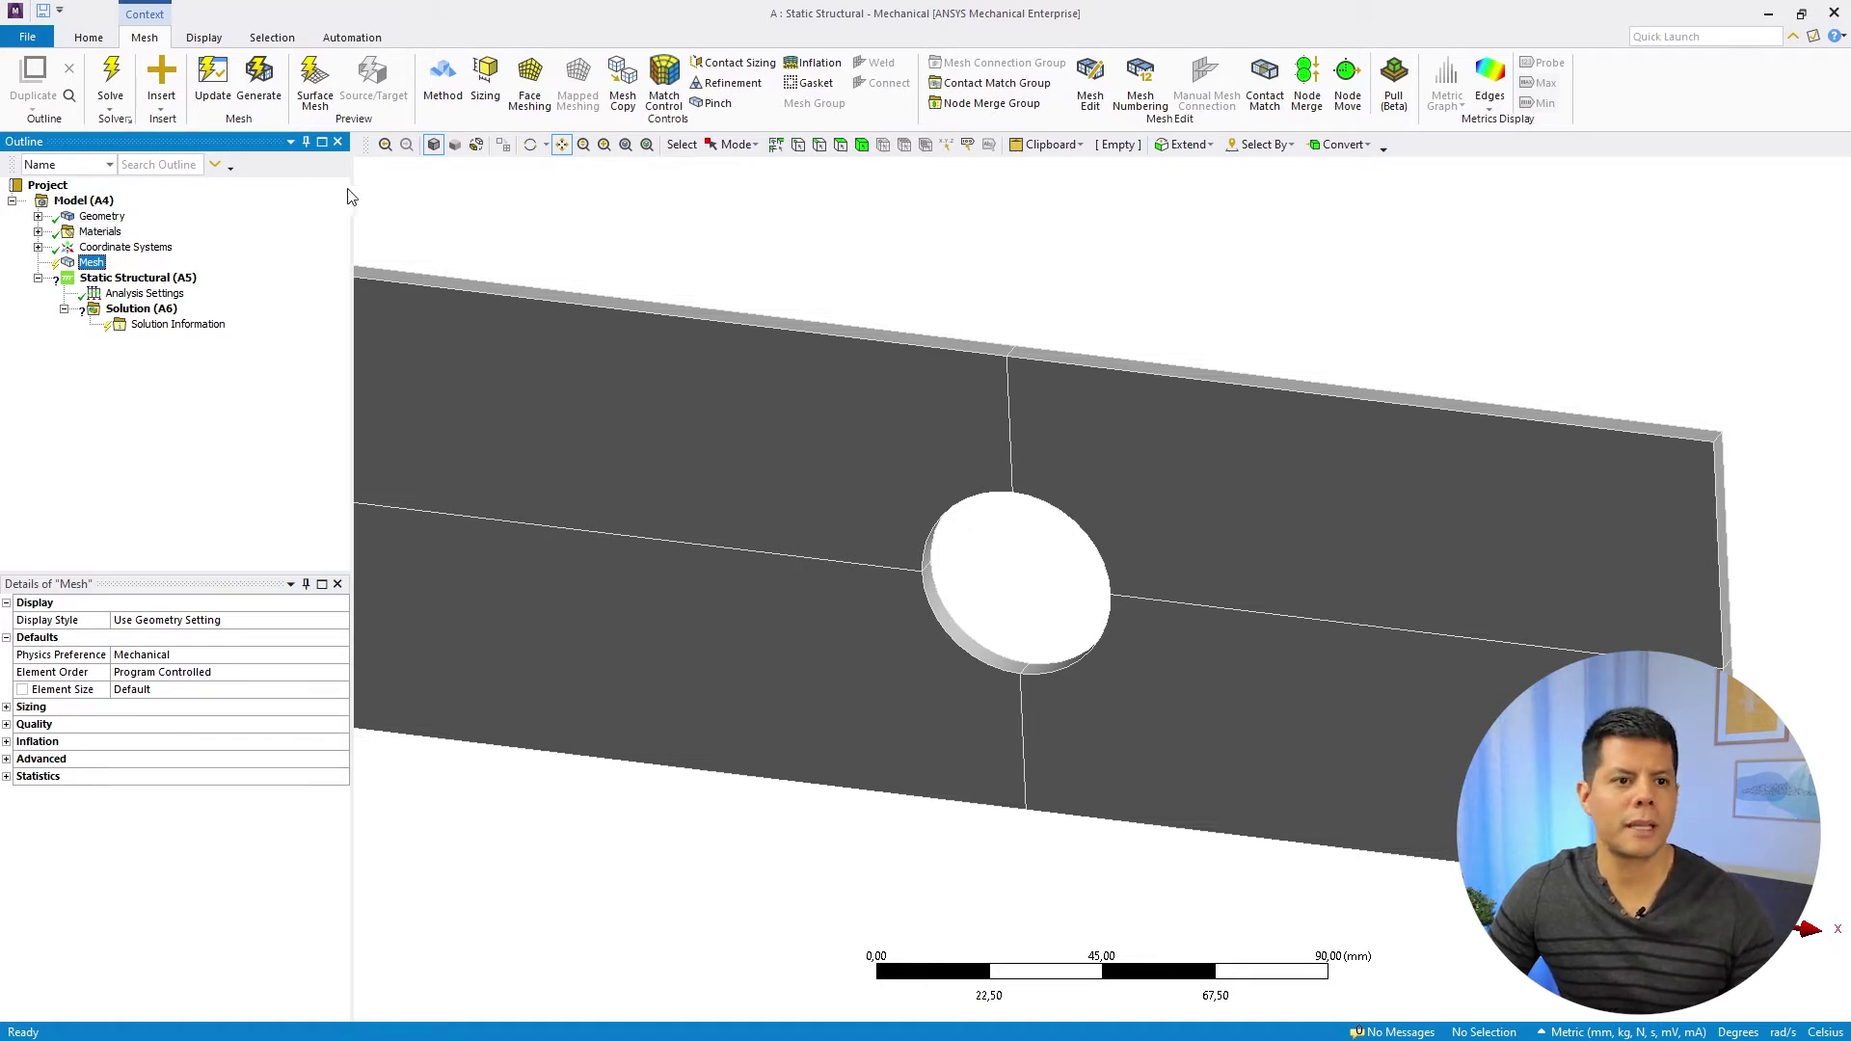
- Assign the Aluminio material to the plate's solid body under Geometry
{"action": "left_click_drag", "start_coordinate": [351, 192], "coordinate": [289, 192]}
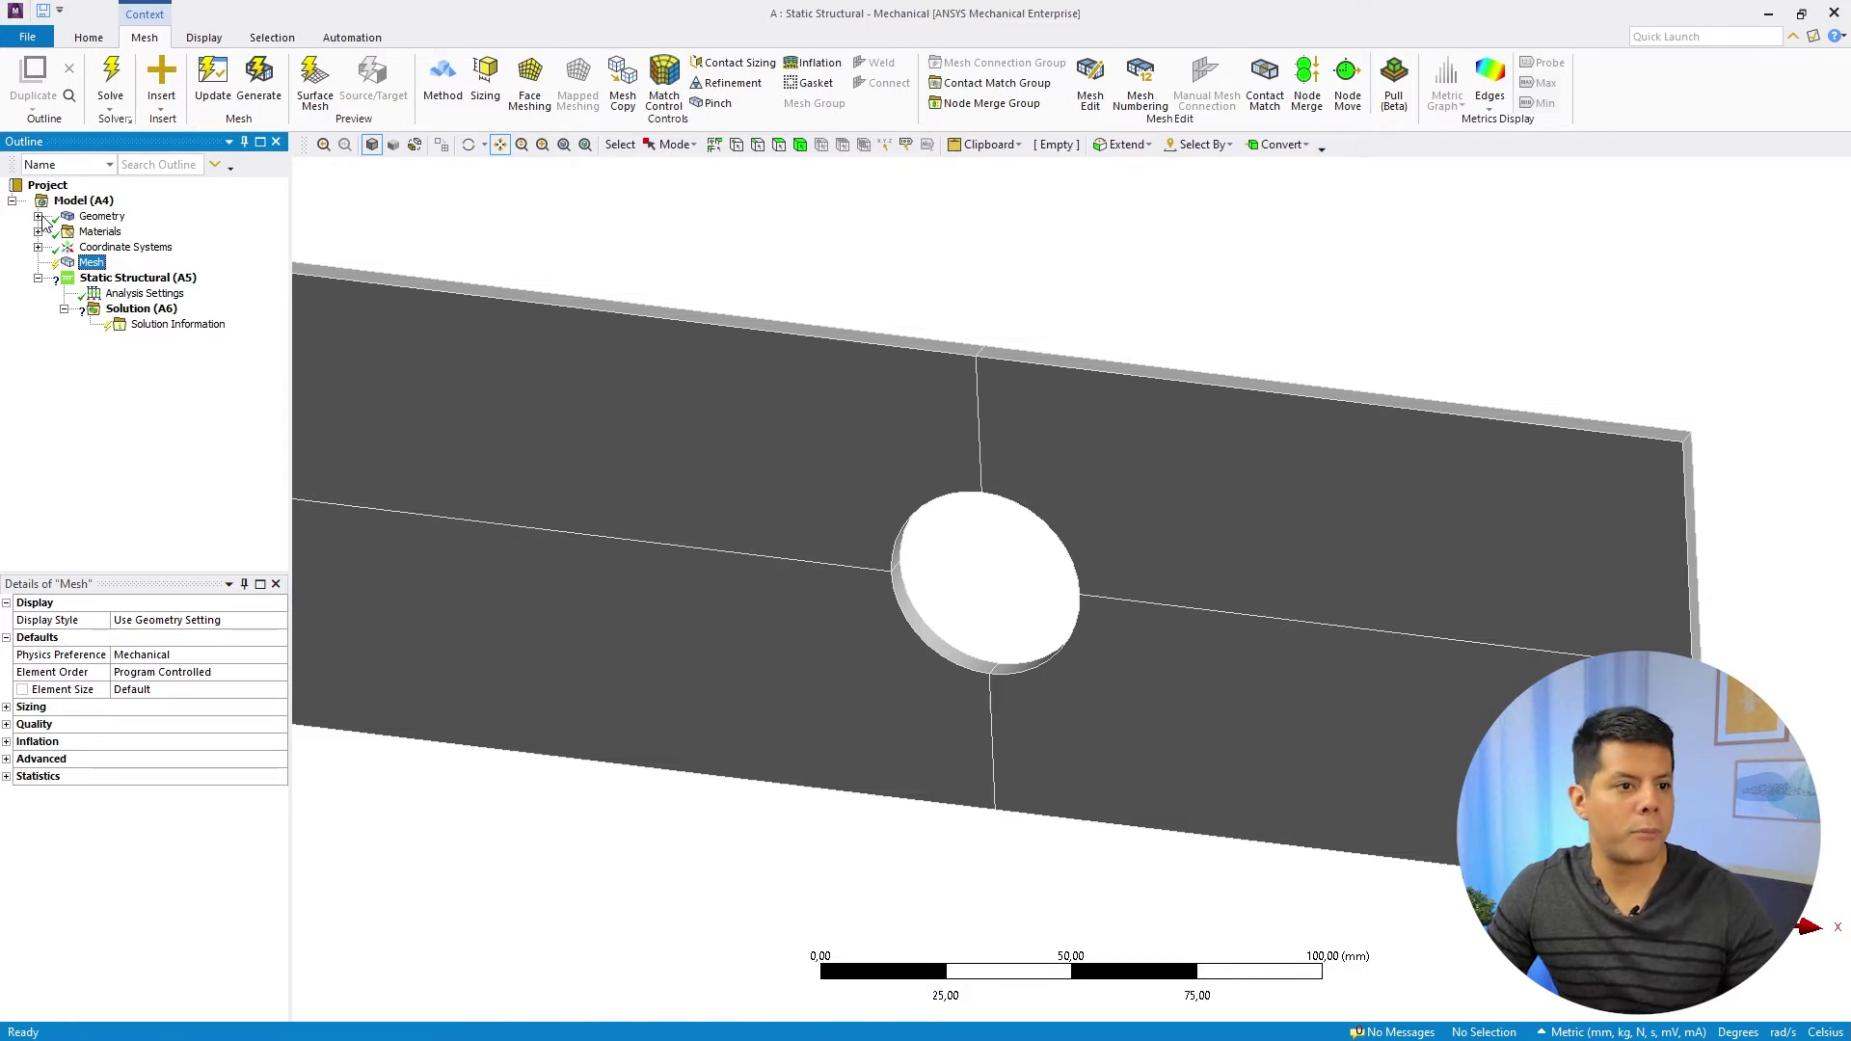
{"action": "left_click", "coordinate": [39, 217]}
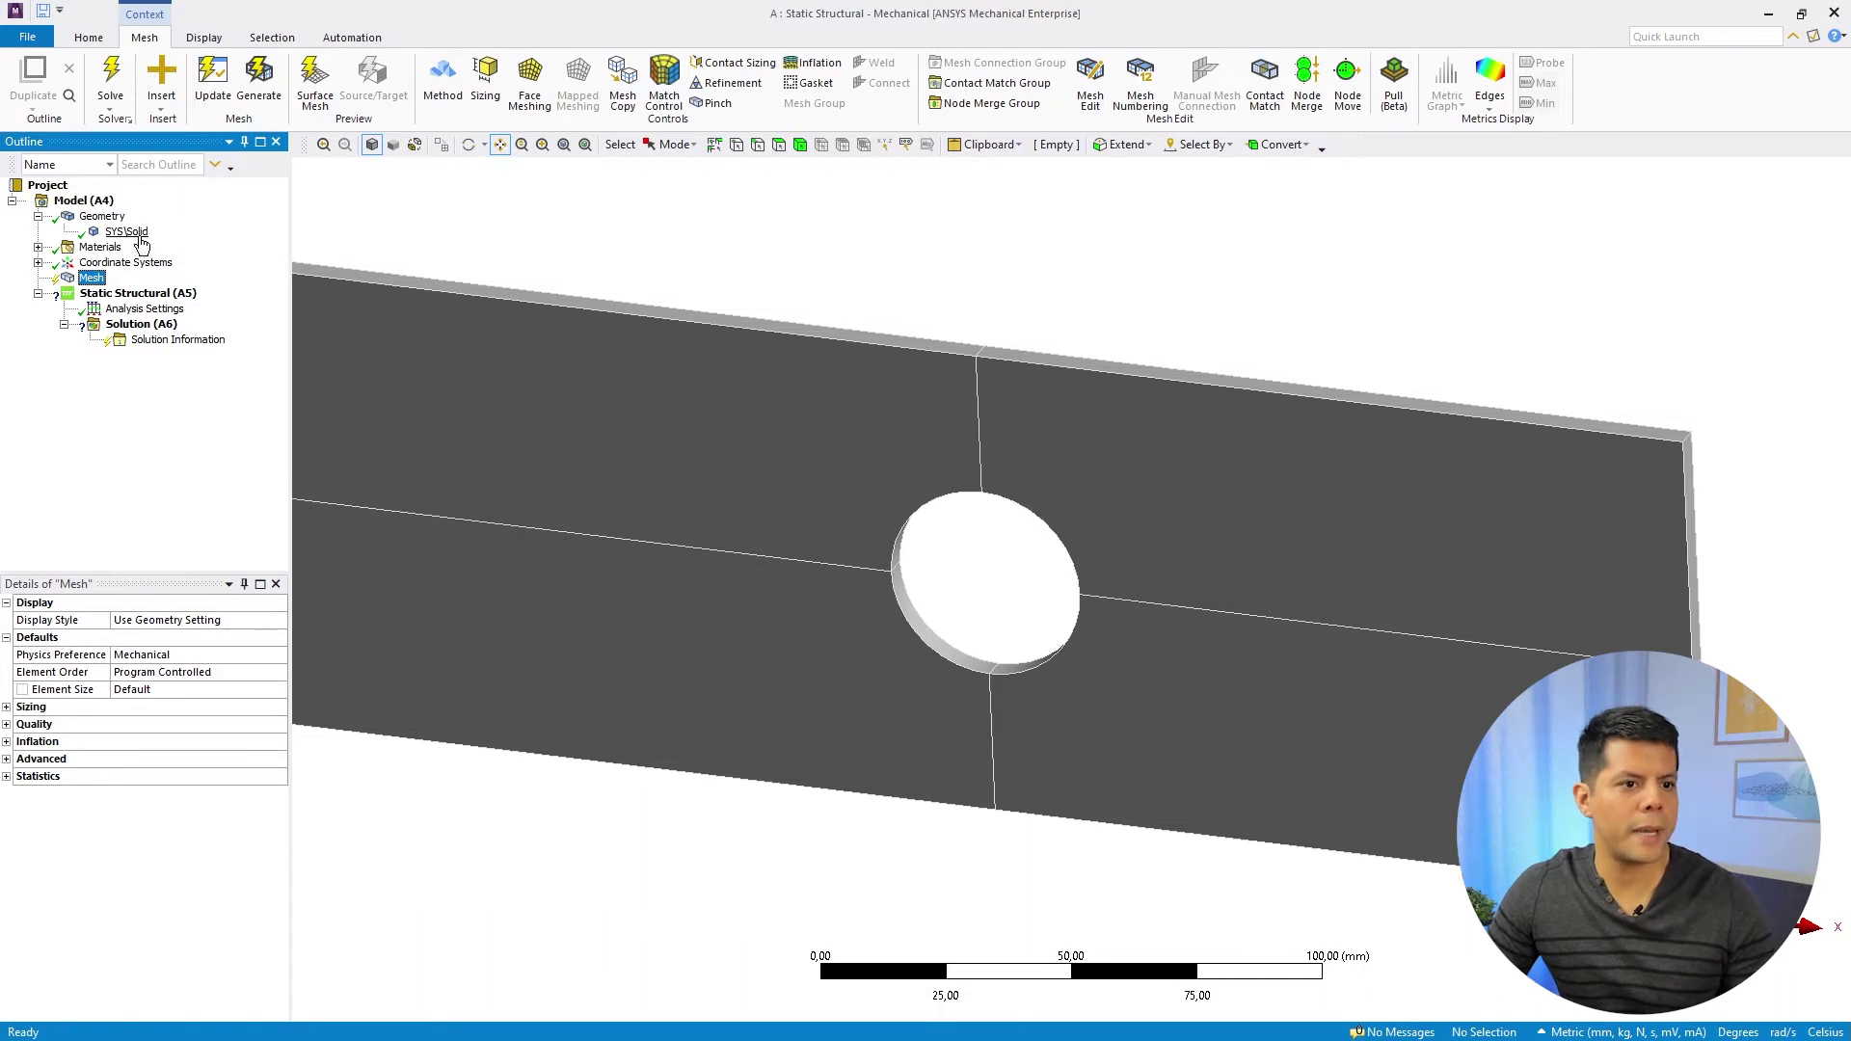
{"action": "left_click", "coordinate": [128, 234]}
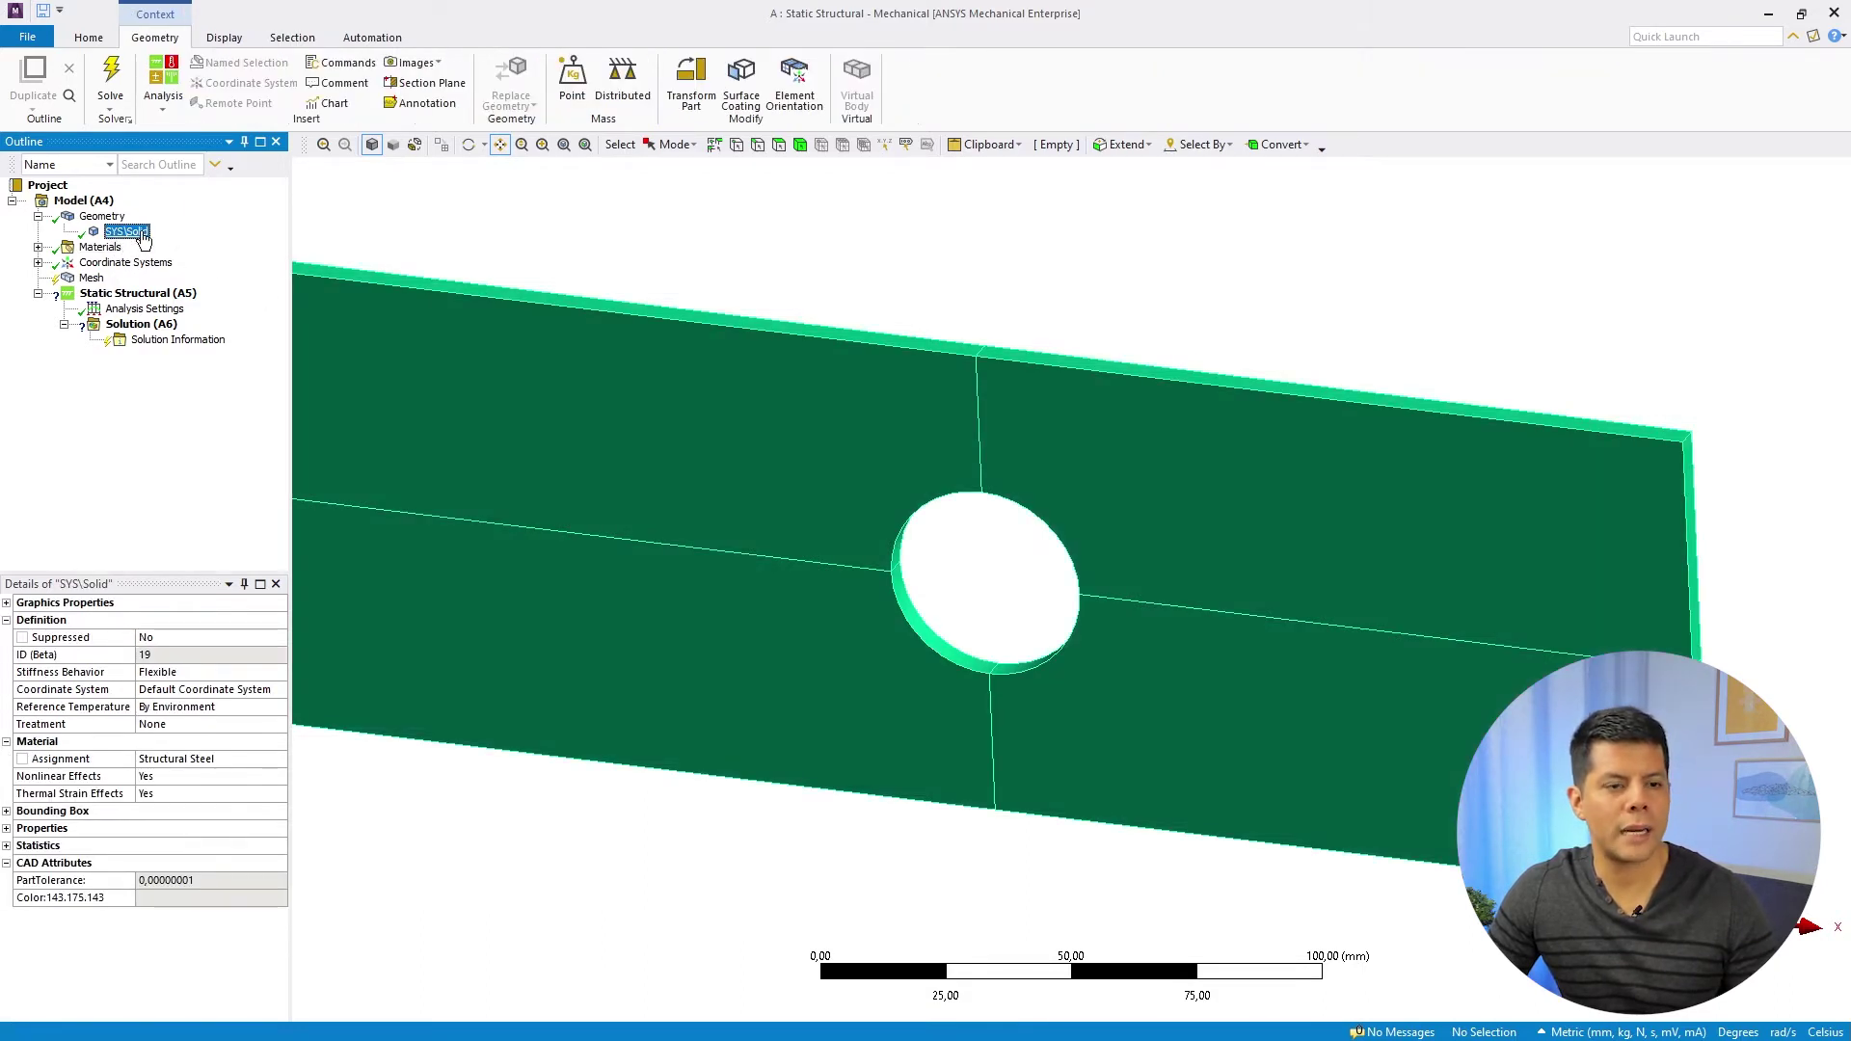
{"action": "scroll", "coordinate": [971, 380], "scroll_direction": "down", "scroll_amount": 3}
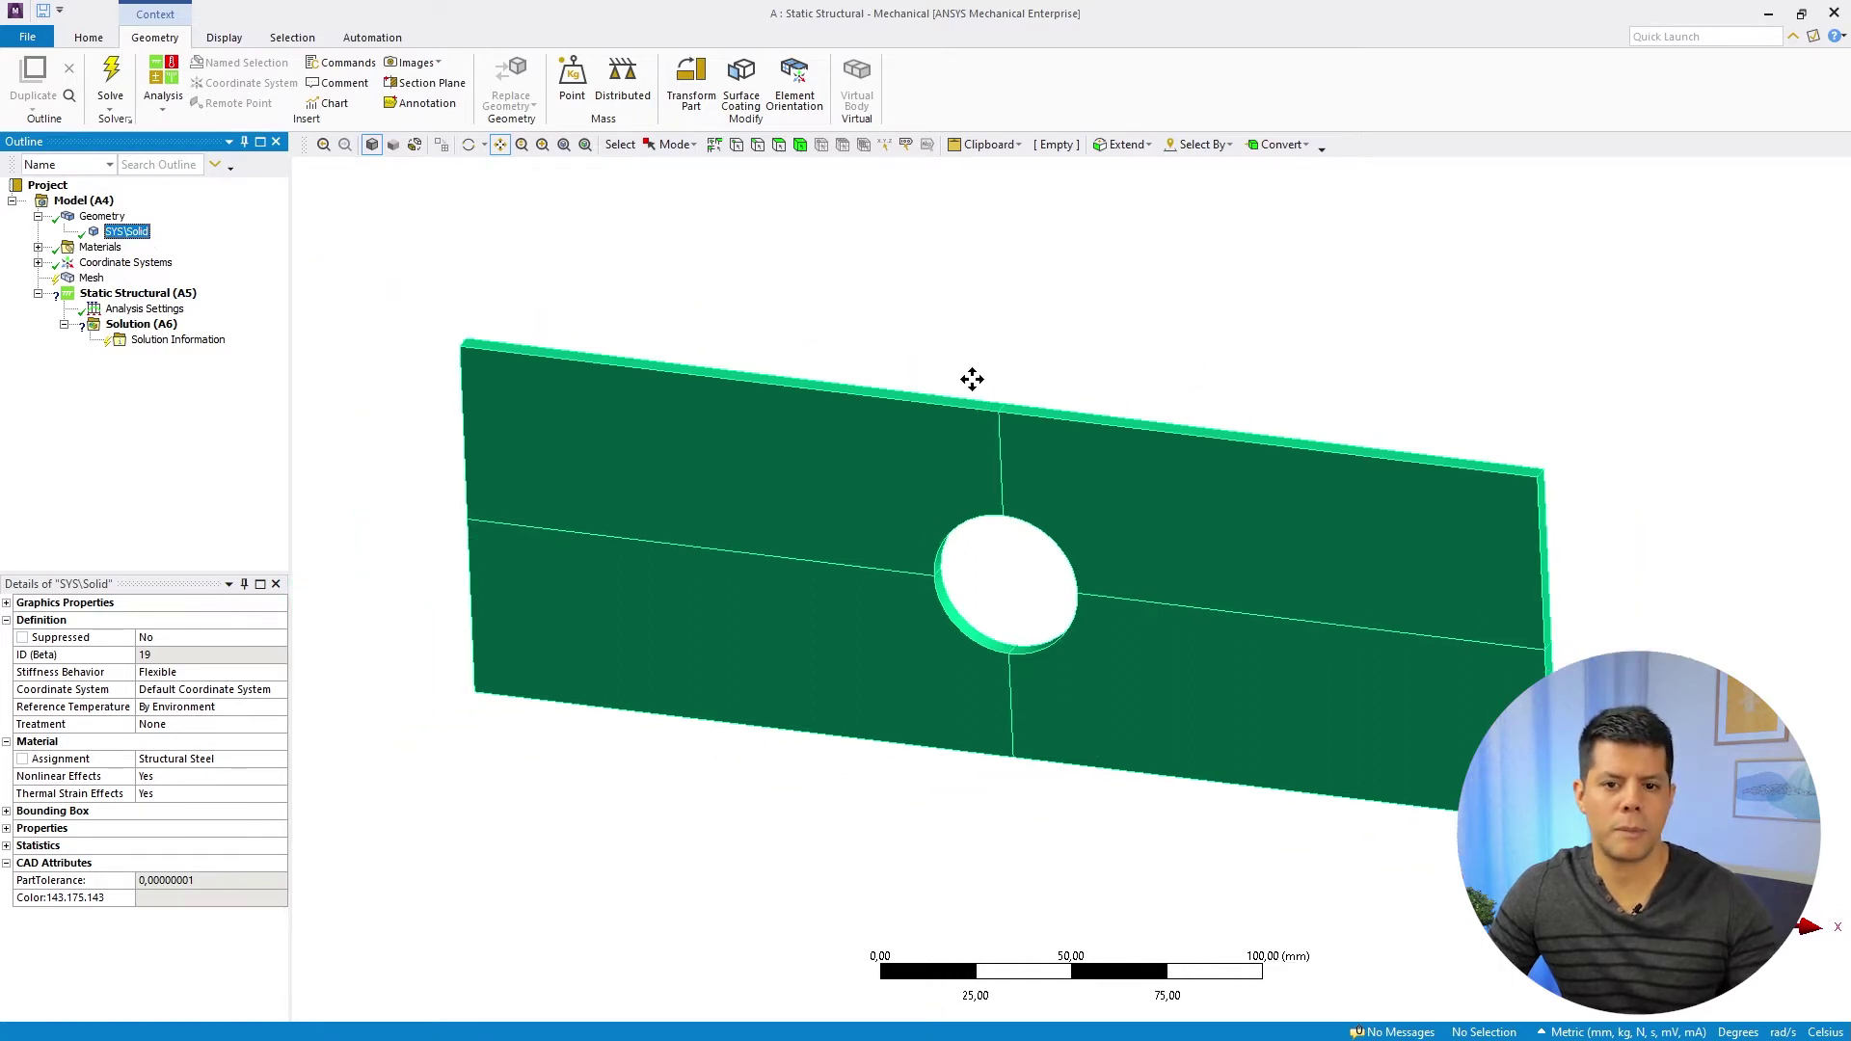
{"action": "scroll", "coordinate": [968, 466], "scroll_direction": "up", "scroll_amount": 2}
{"action": "scroll", "coordinate": [1008, 402], "scroll_direction": "down", "scroll_amount": 1}
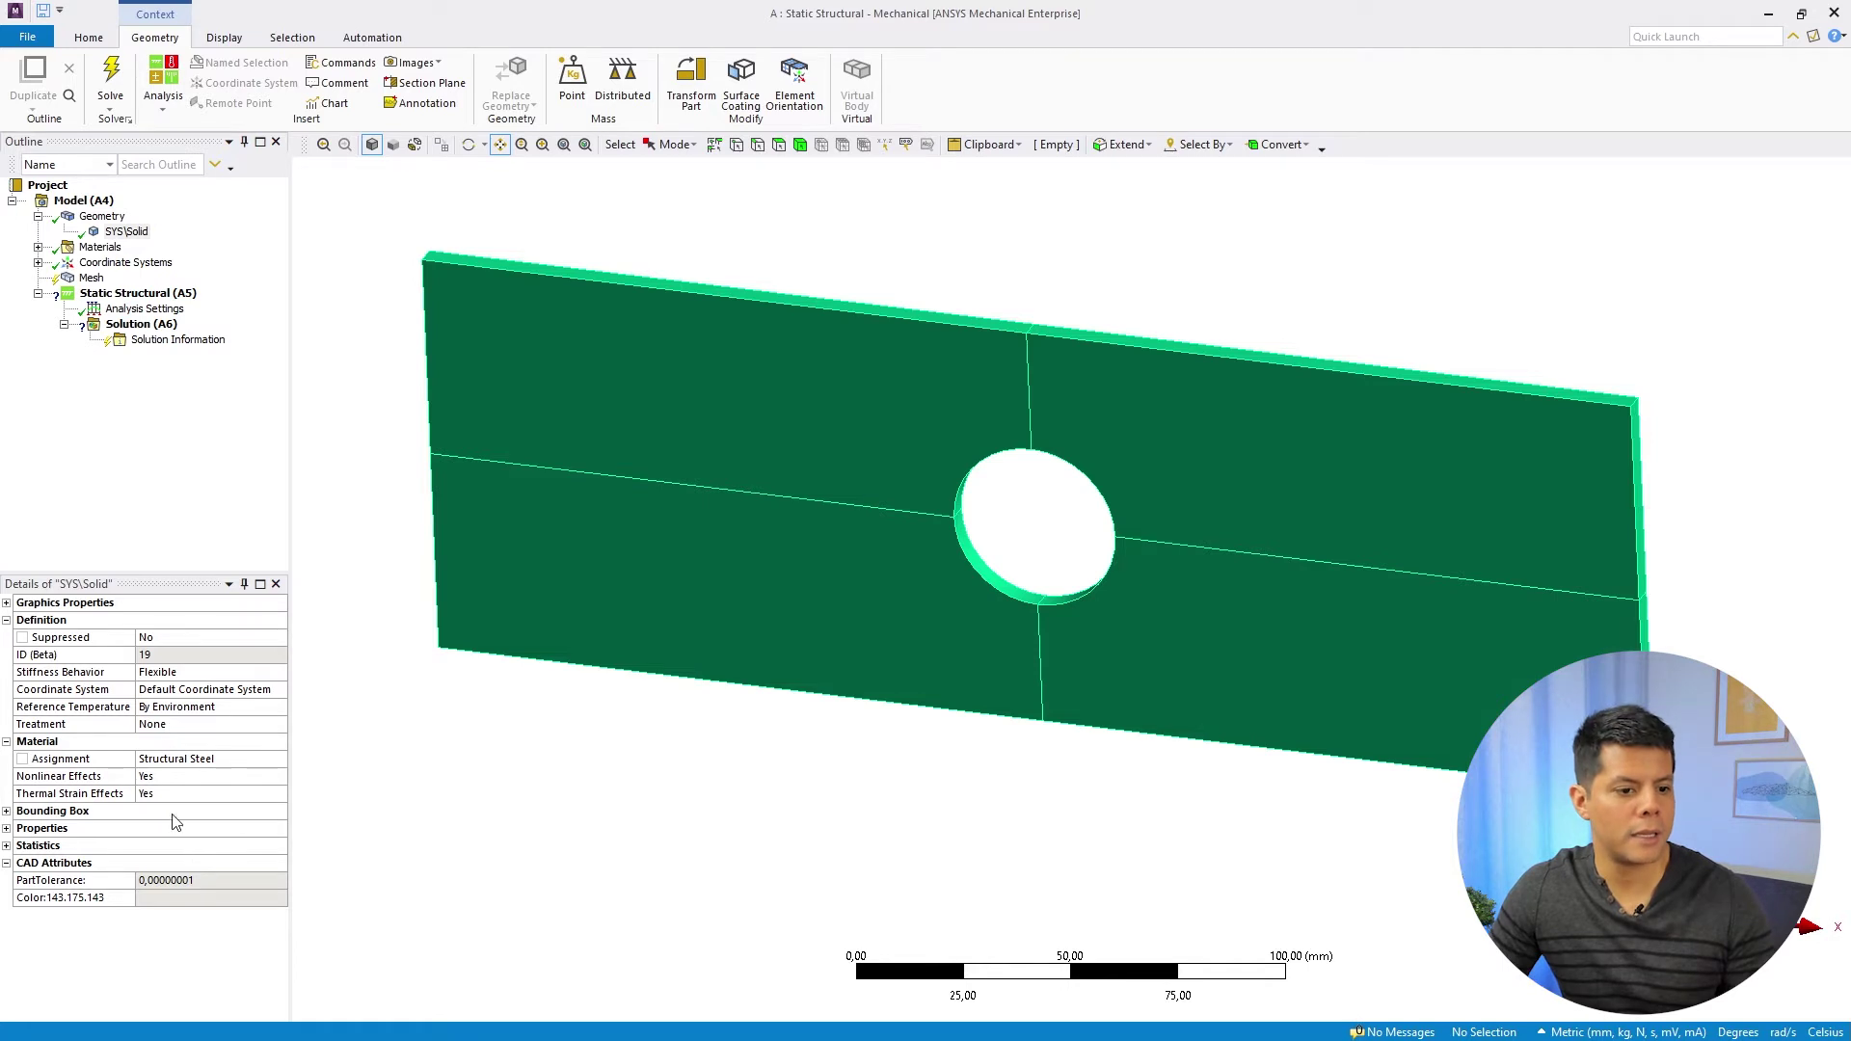
{"action": "left_click", "coordinate": [194, 761]}
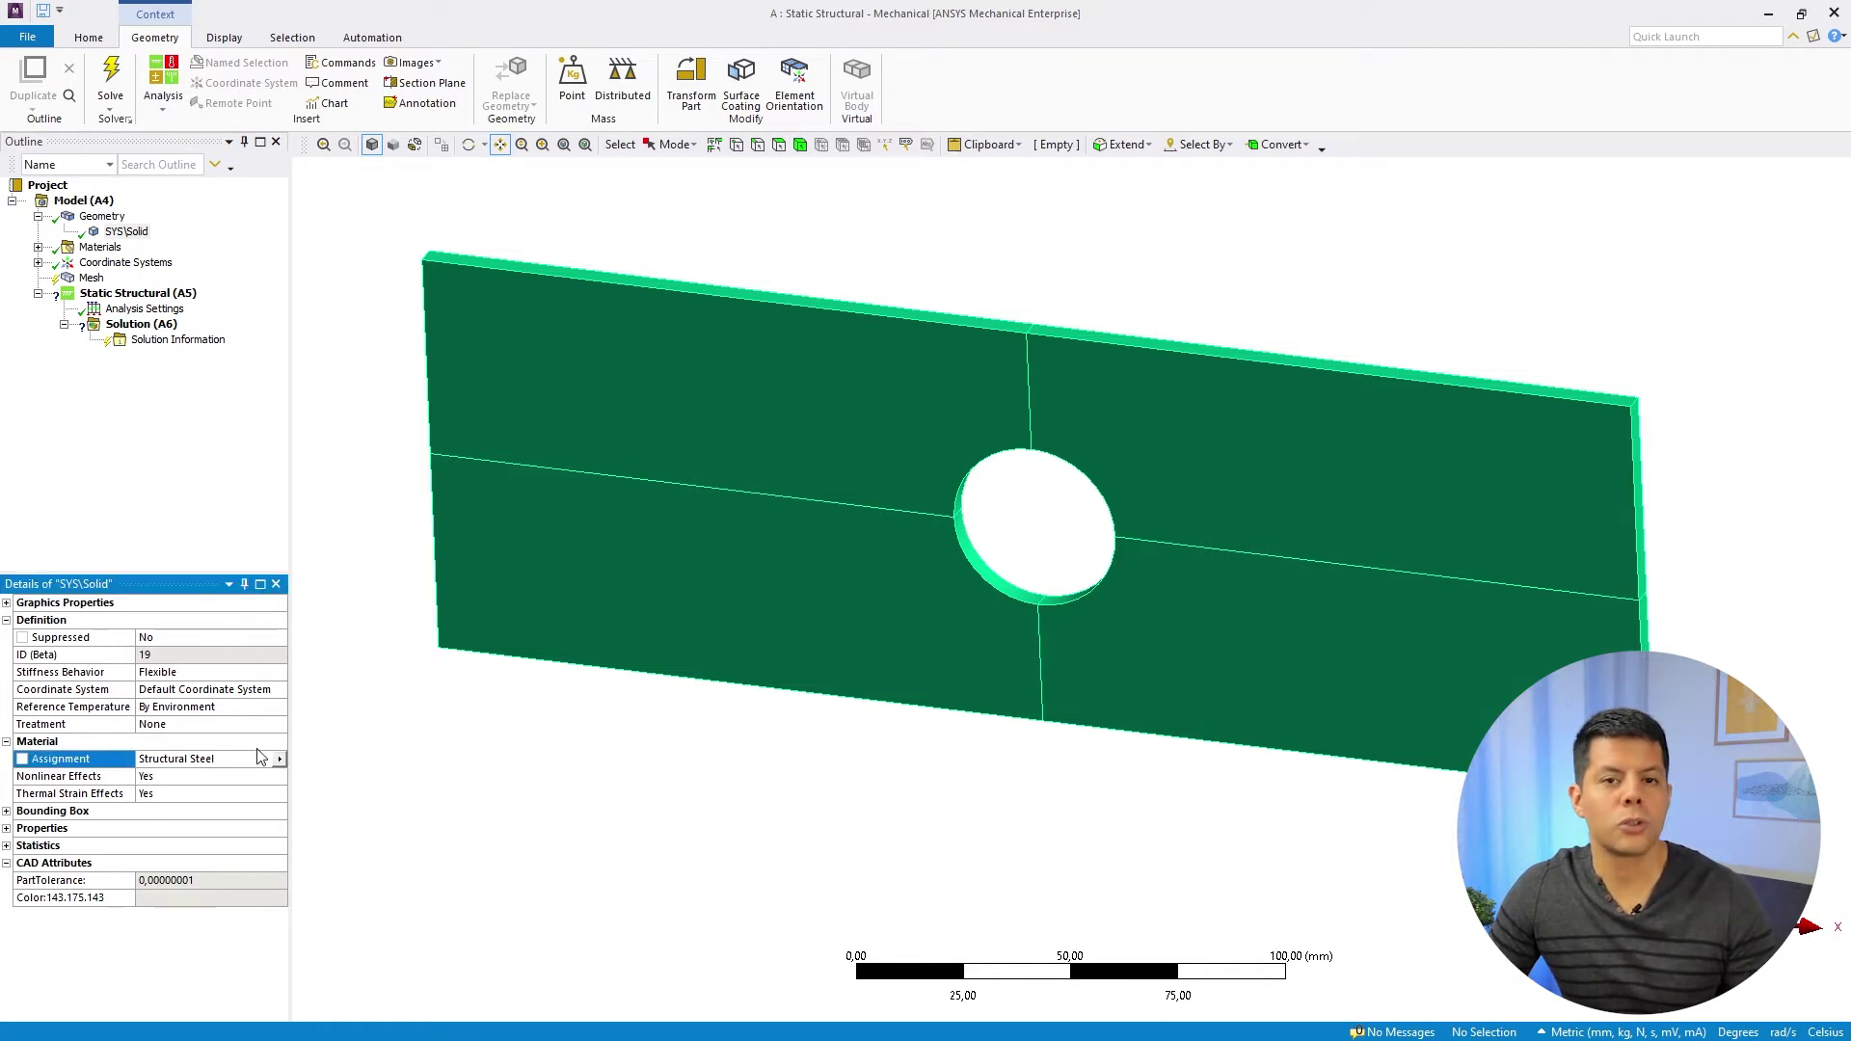
{"action": "left_click", "coordinate": [280, 760]}
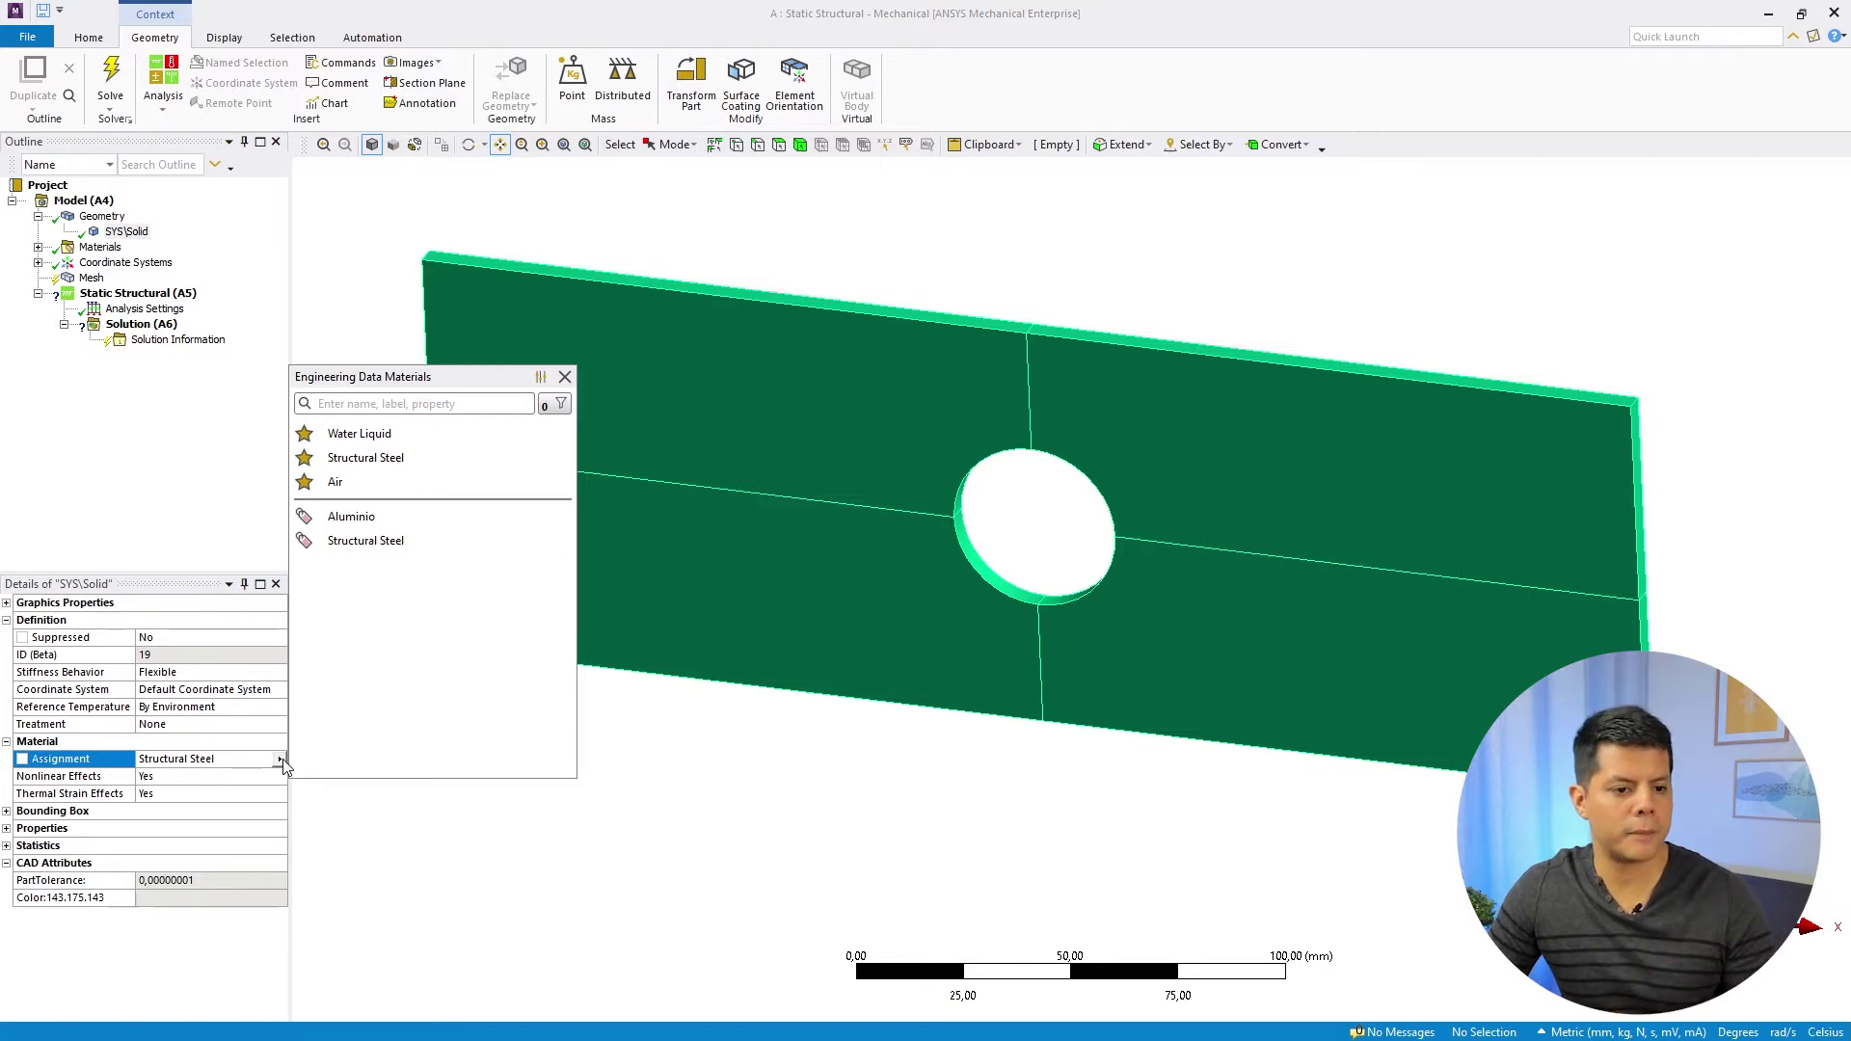
{"action": "left_click", "coordinate": [374, 517]}
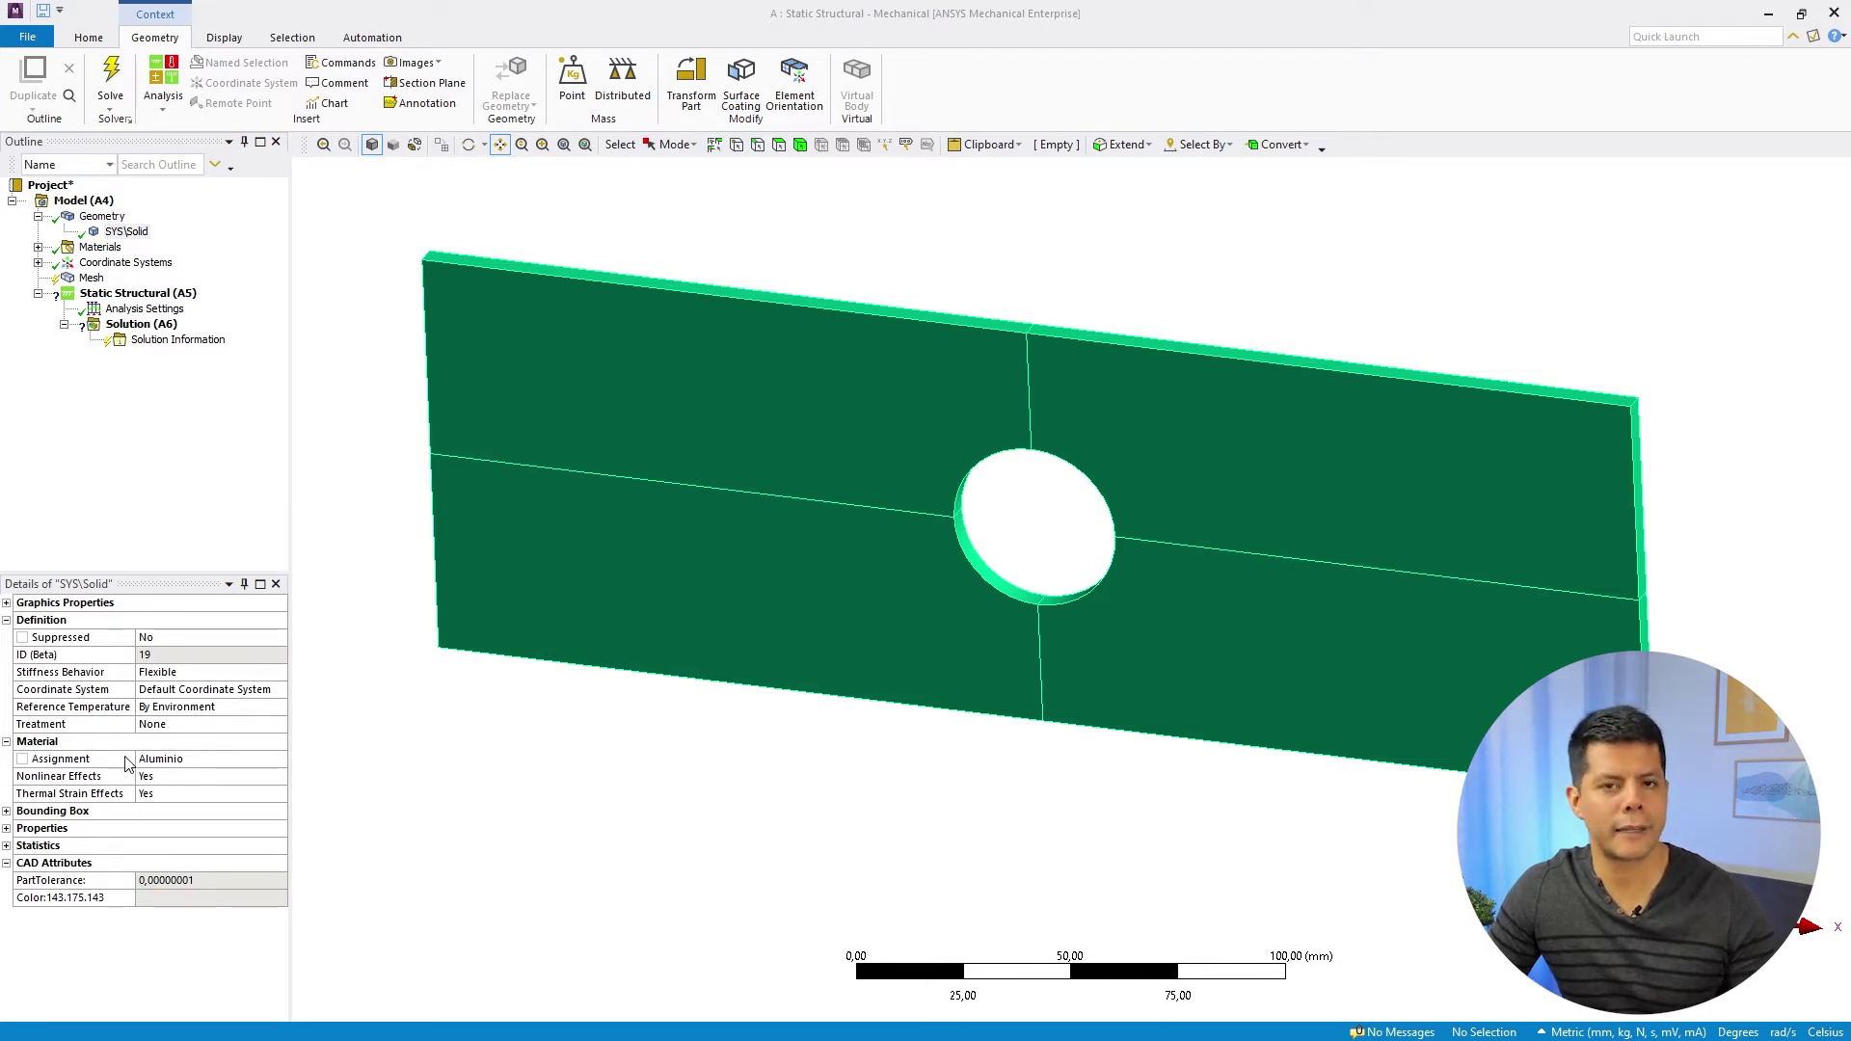
{"action": "left_click", "coordinate": [117, 233]}
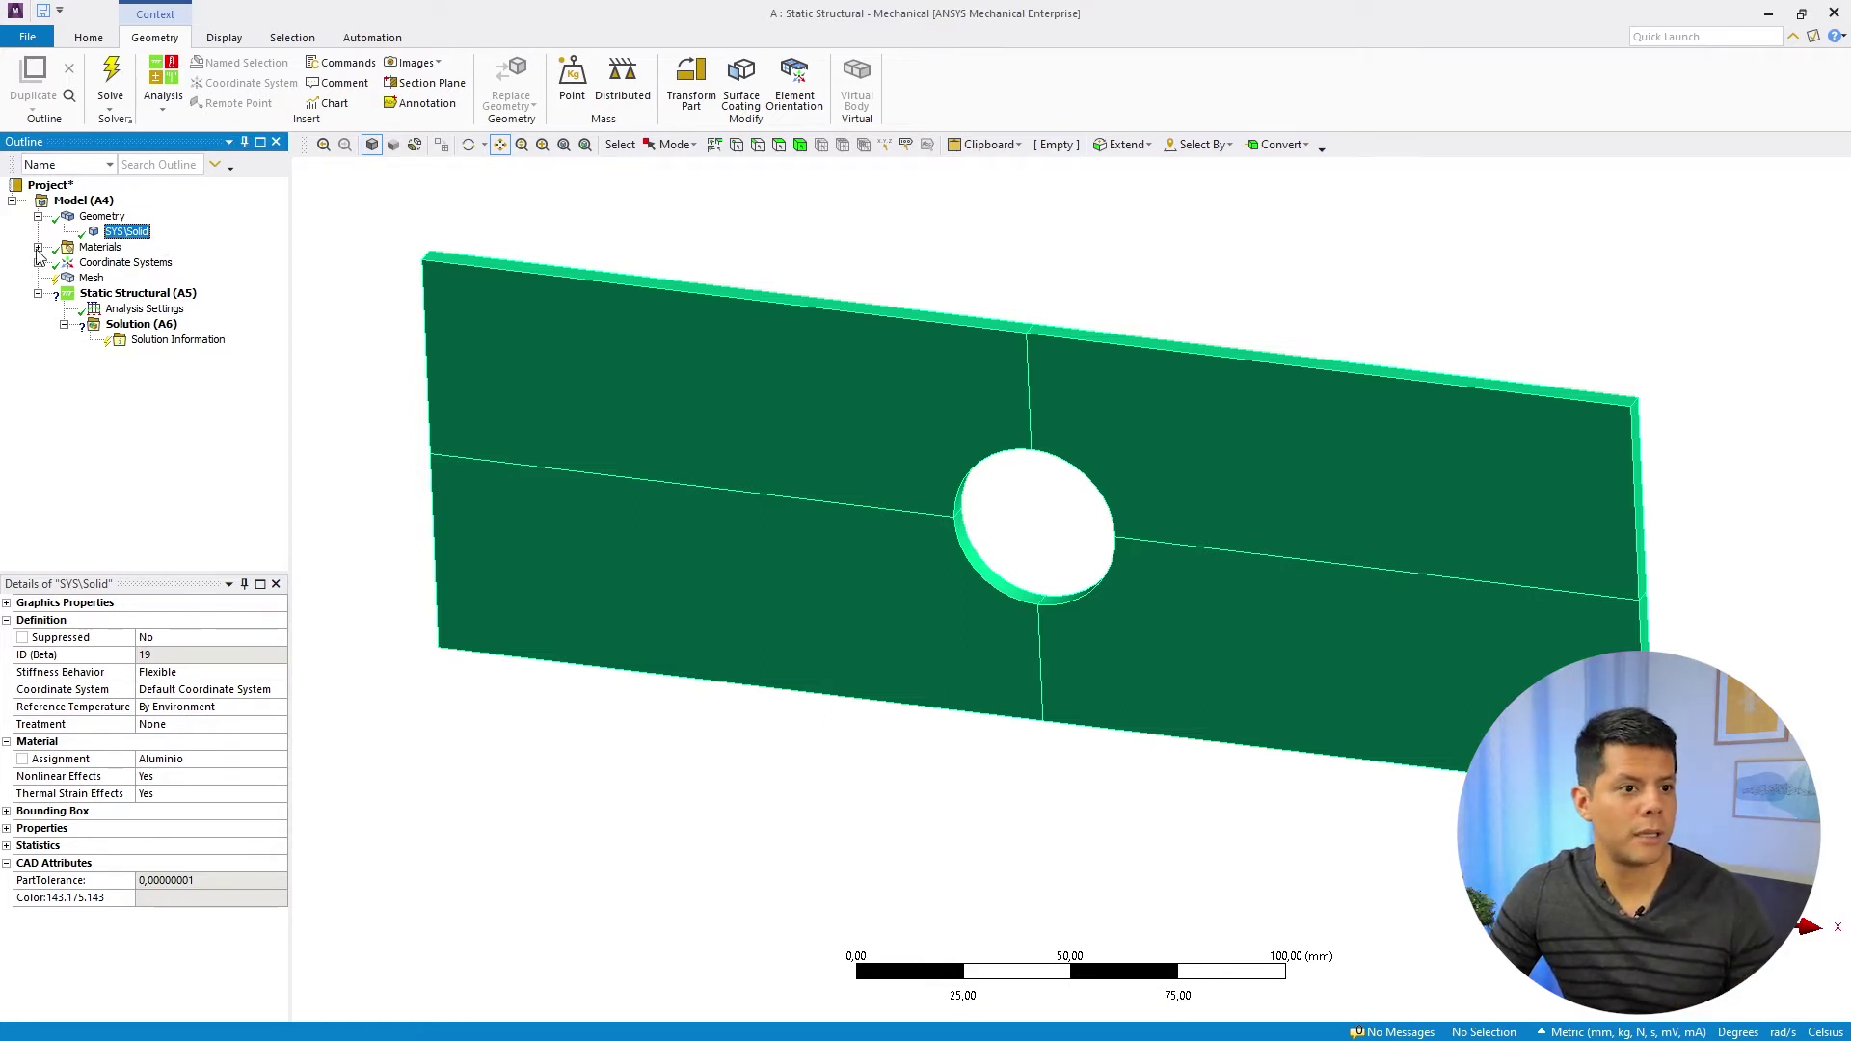
- Look over the inertial, load and support types available for the Static Structural environment
{"action": "left_click", "coordinate": [84, 280]}
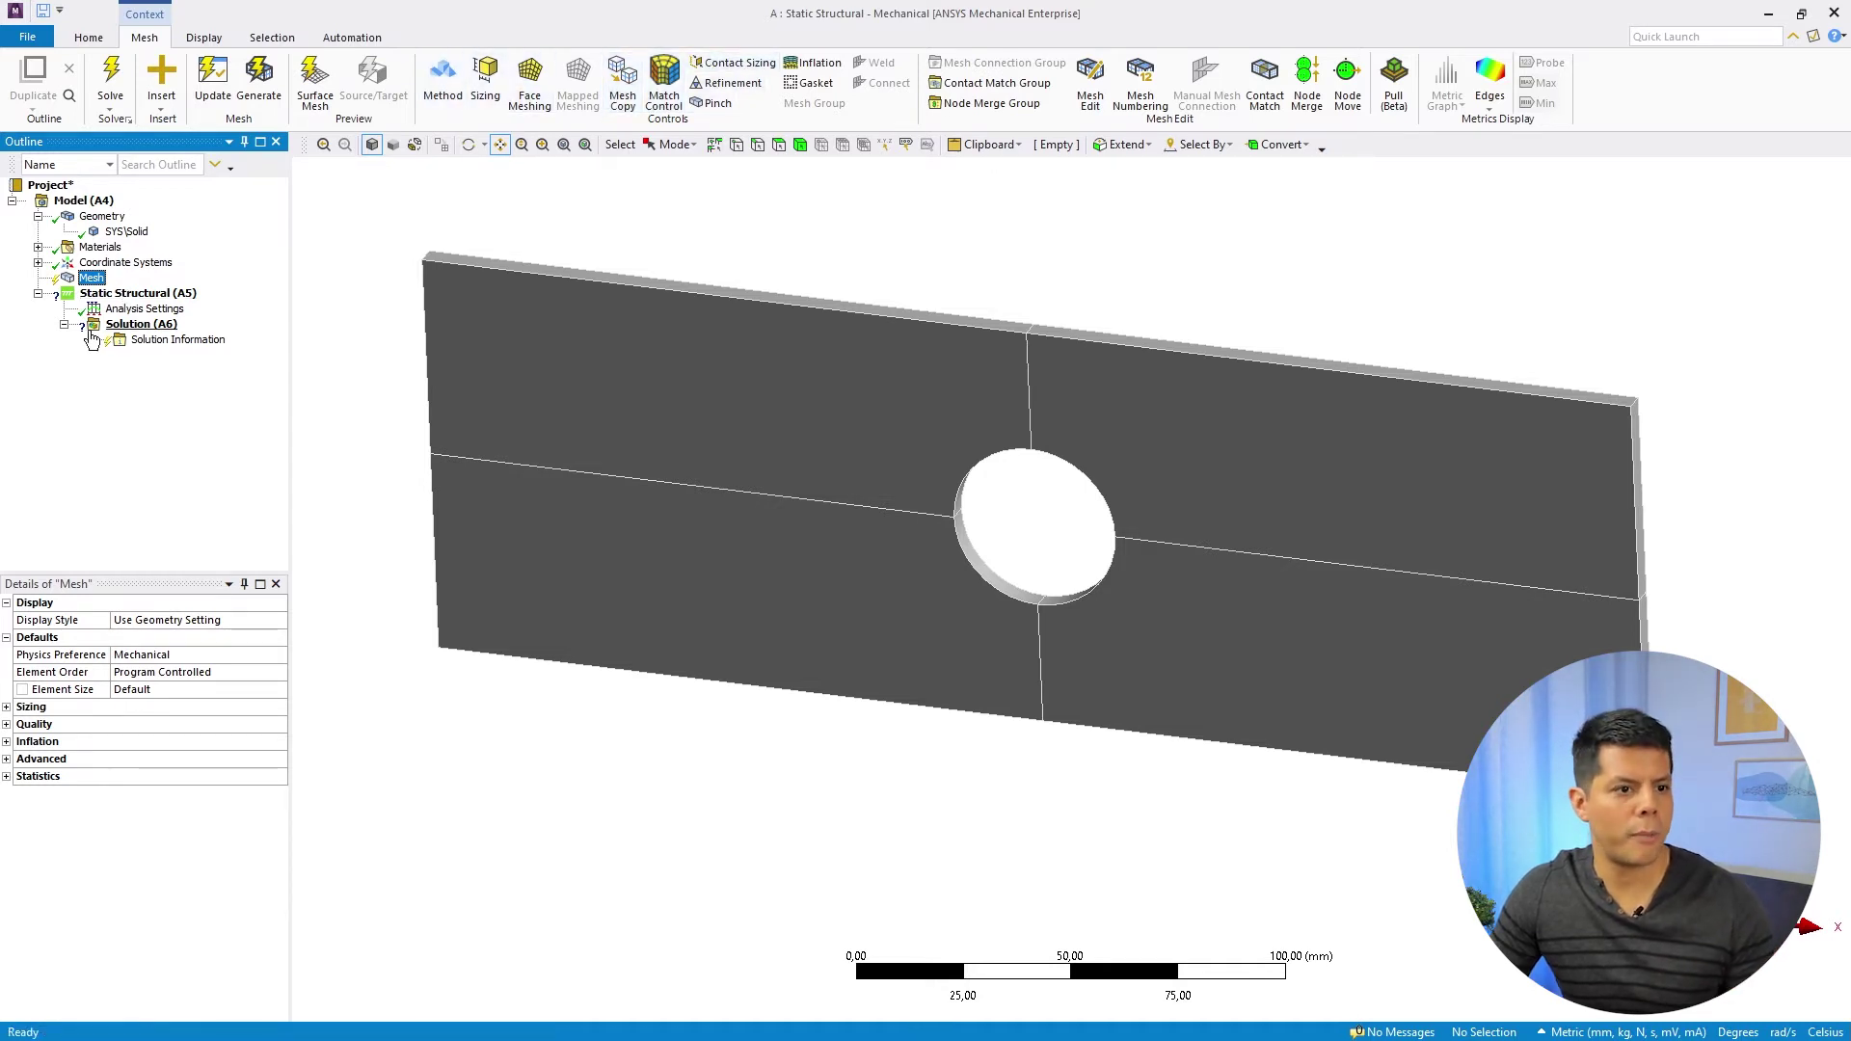
{"action": "left_click", "coordinate": [115, 295]}
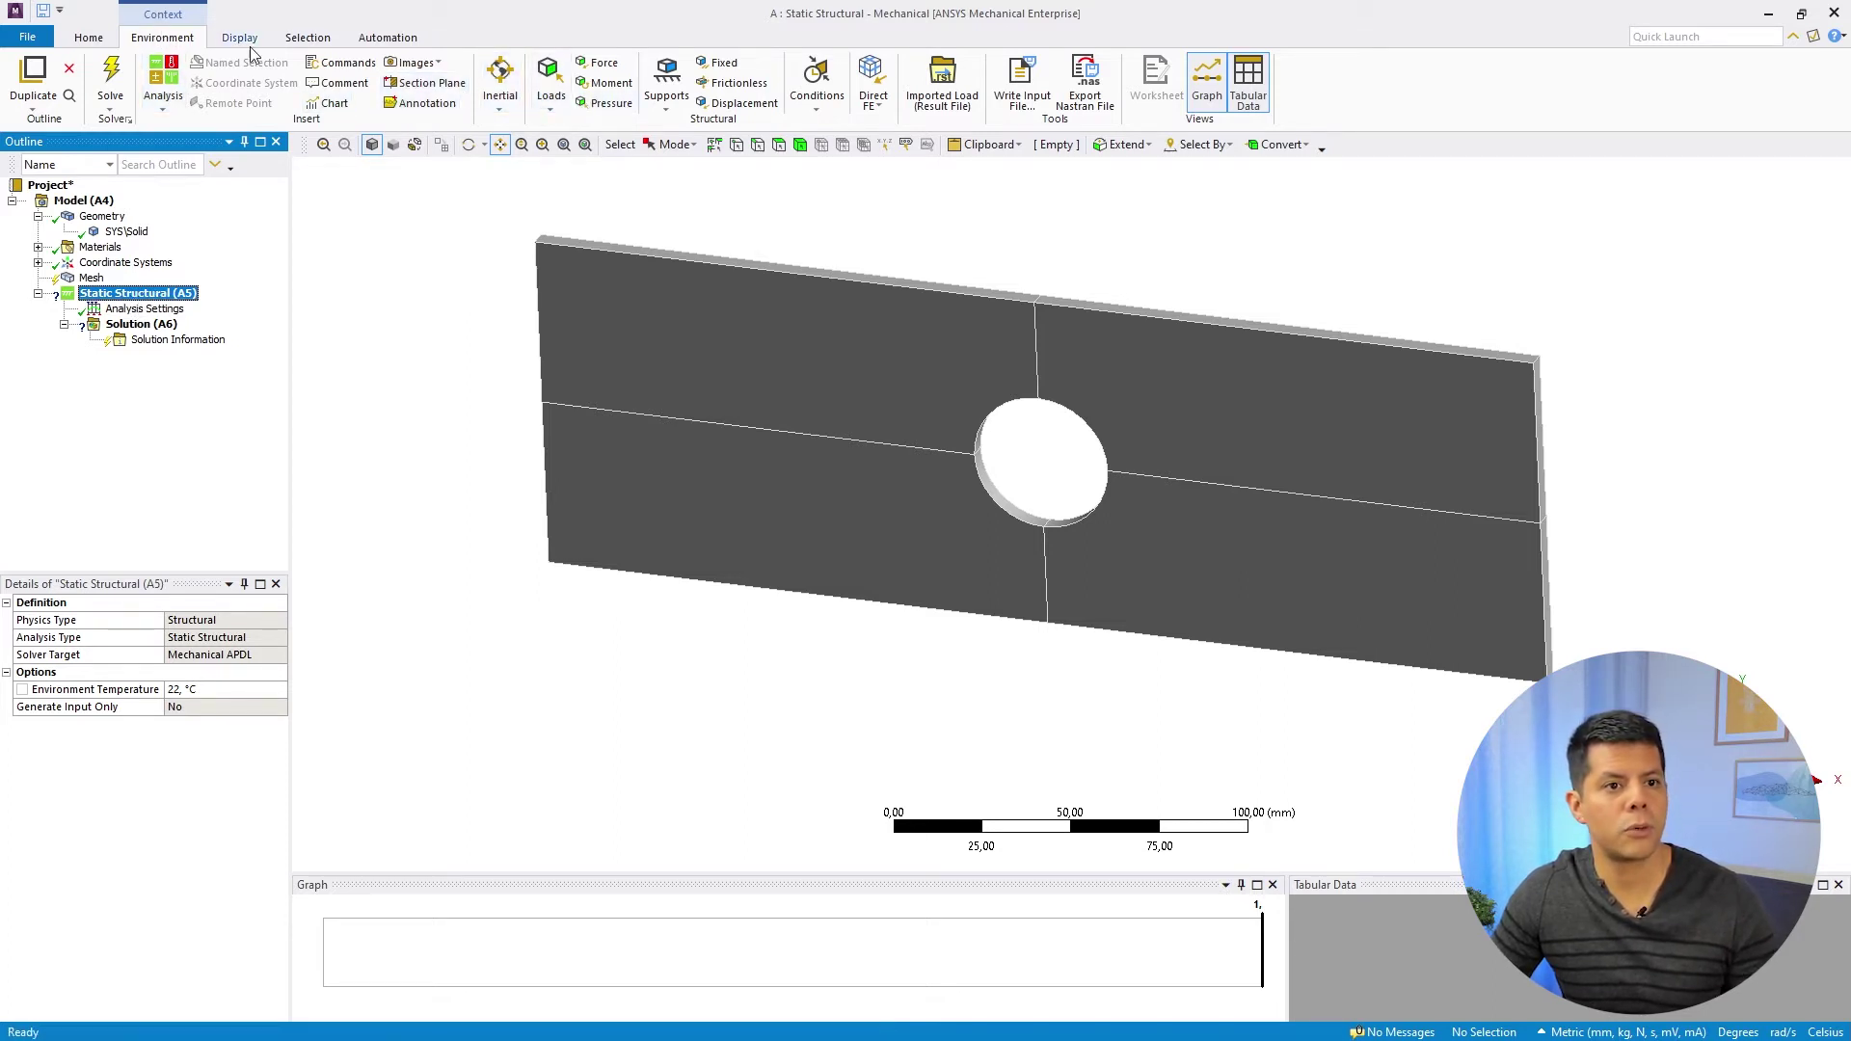
{"action": "left_click", "coordinate": [494, 106]}
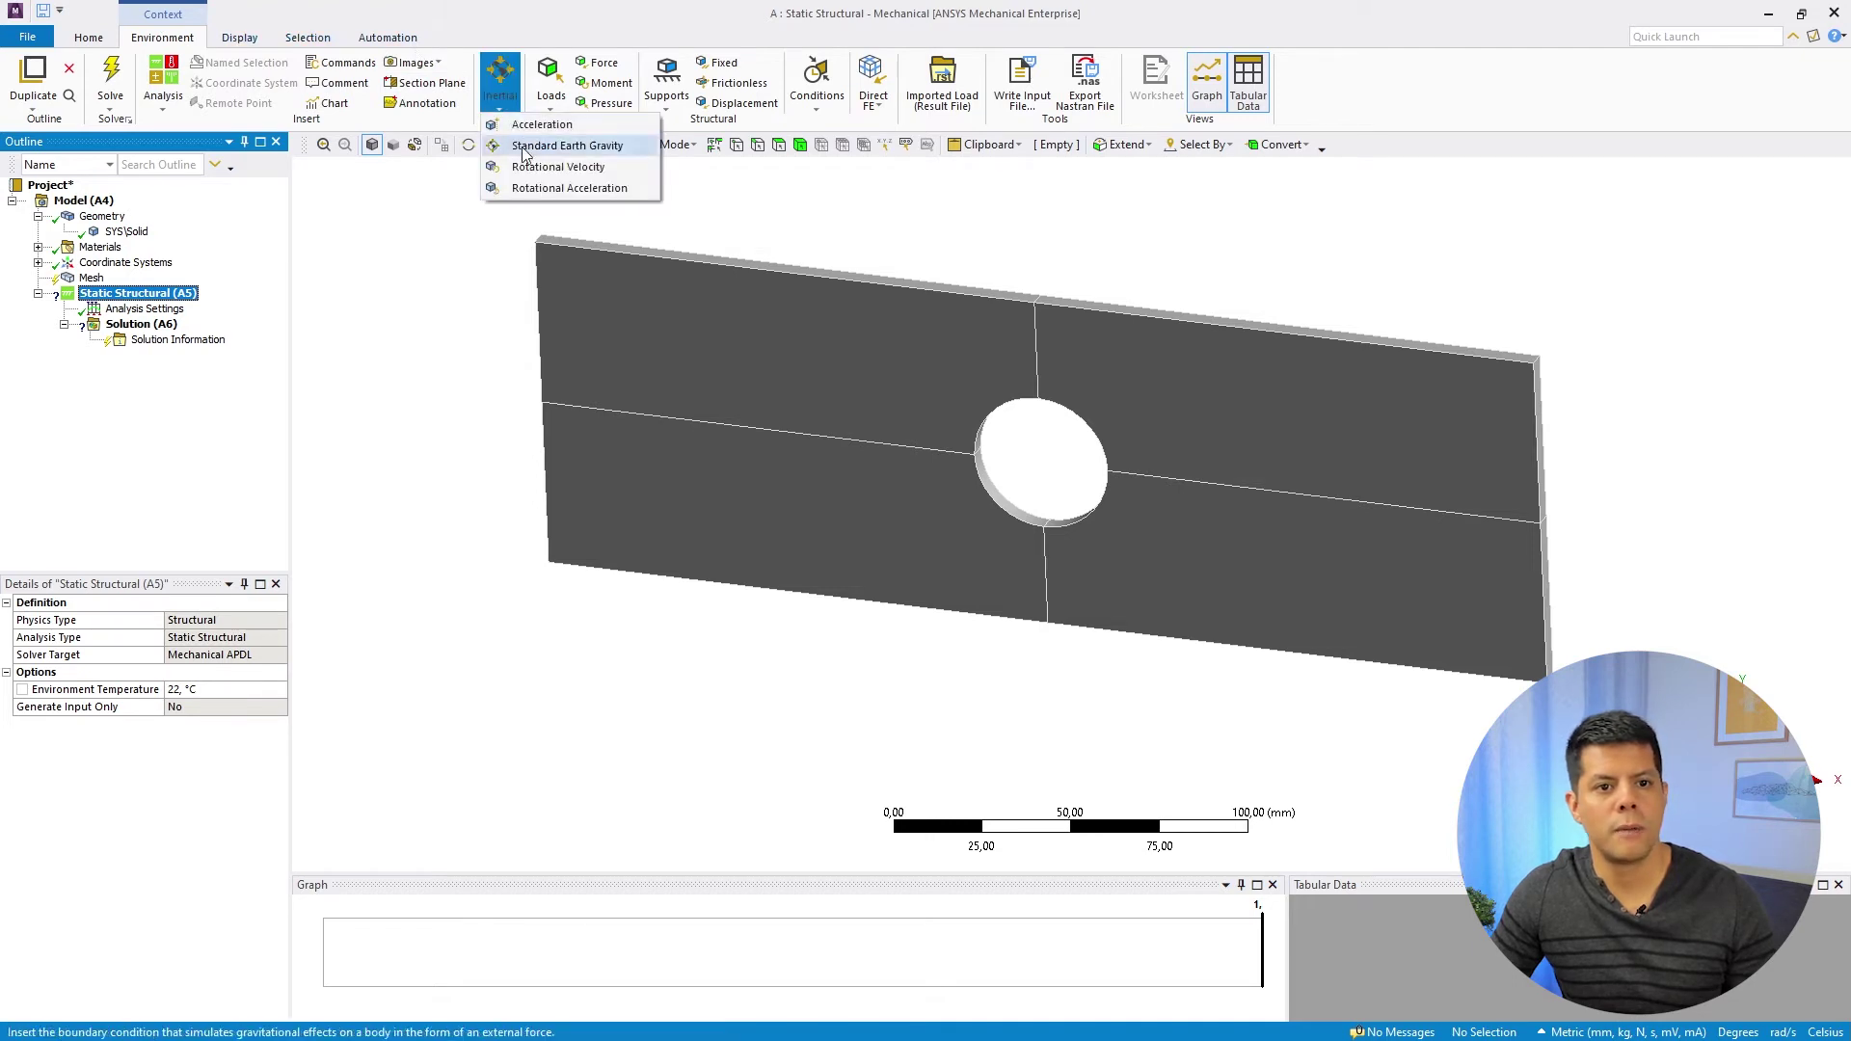
{"action": "left_click", "coordinate": [572, 27]}
{"action": "left_click", "coordinate": [500, 92]}
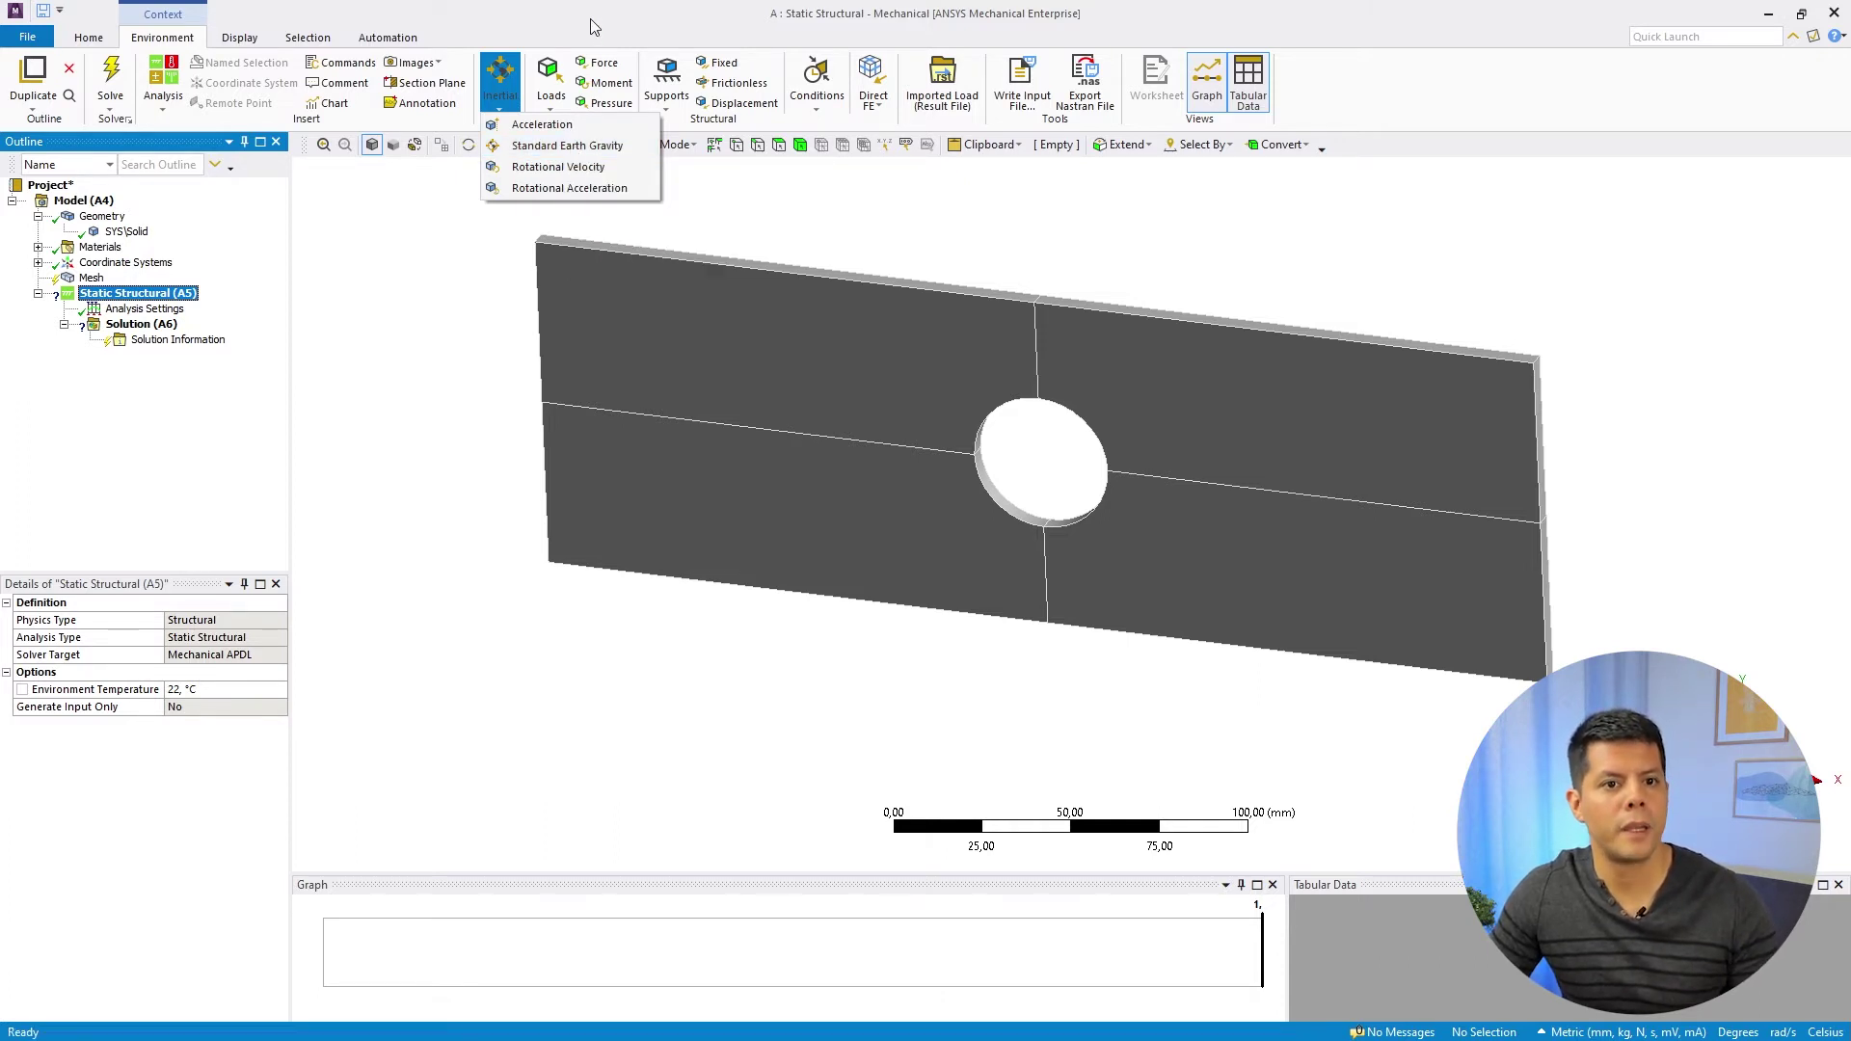
{"action": "left_click", "coordinate": [552, 95]}
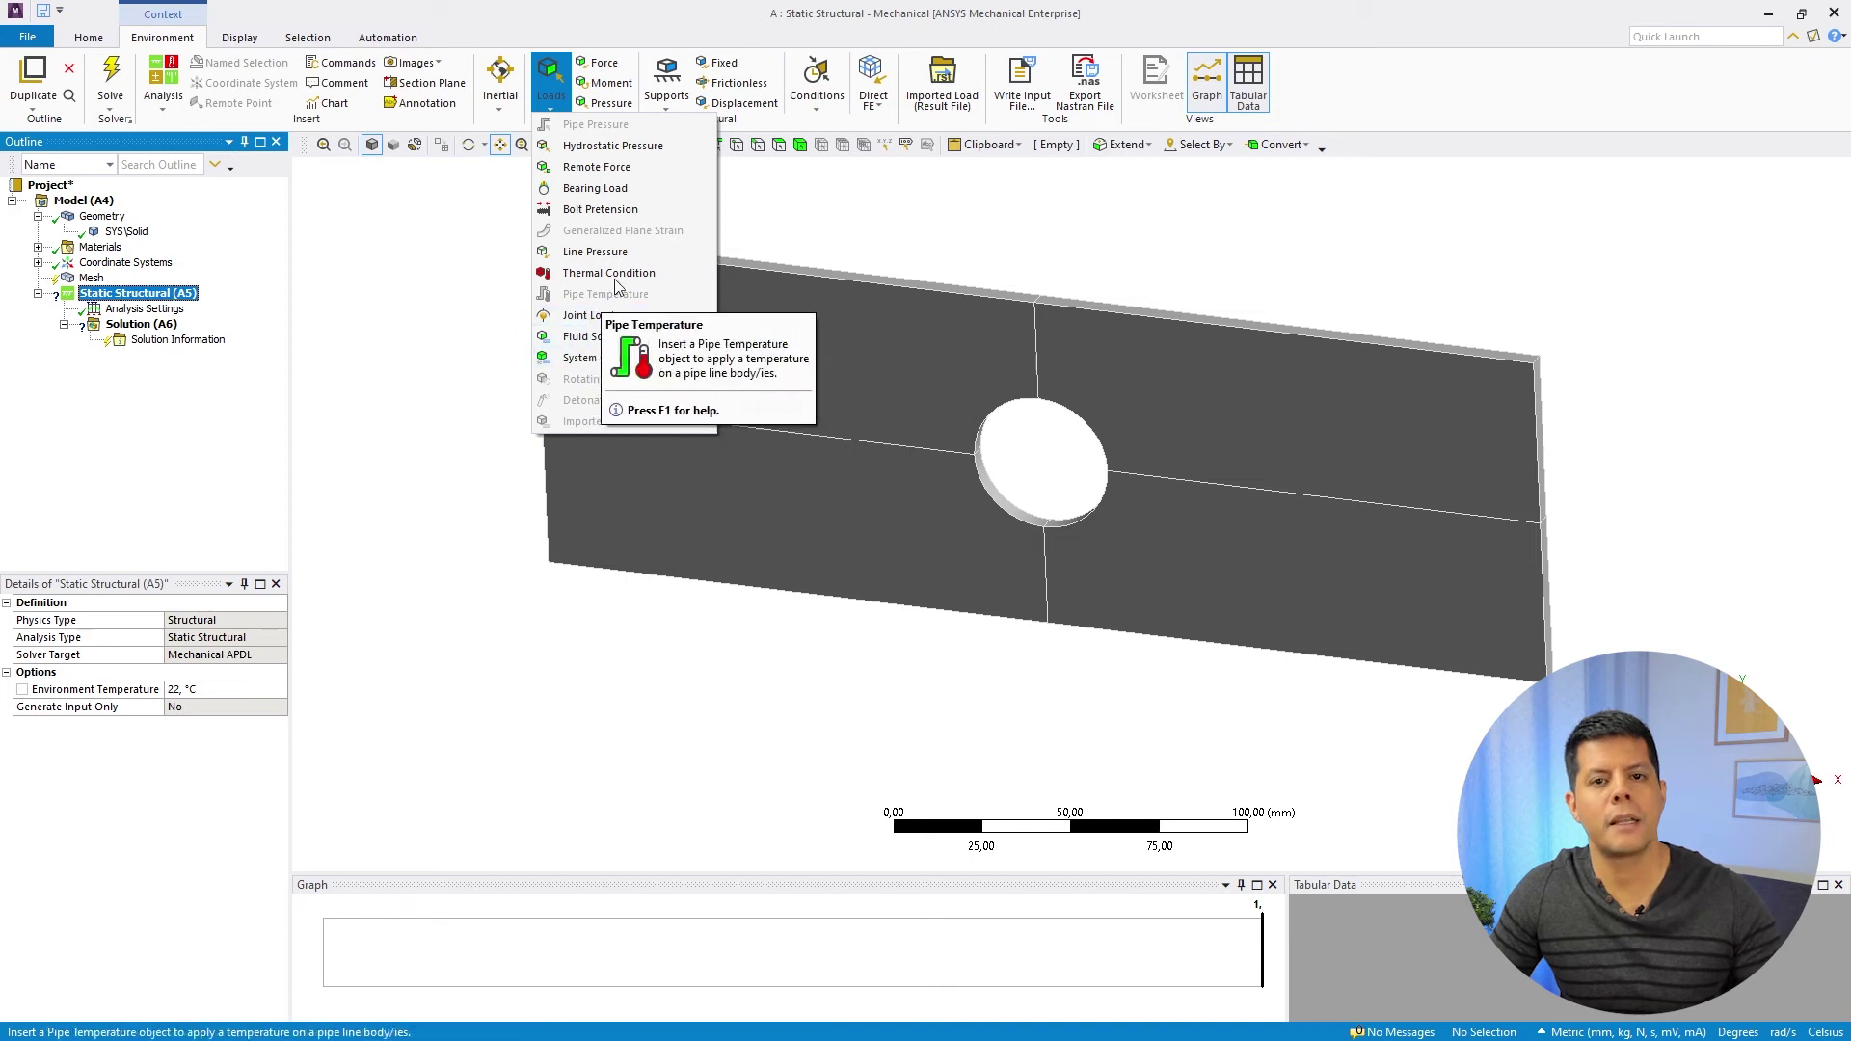
{"action": "left_click", "coordinate": [617, 21]}
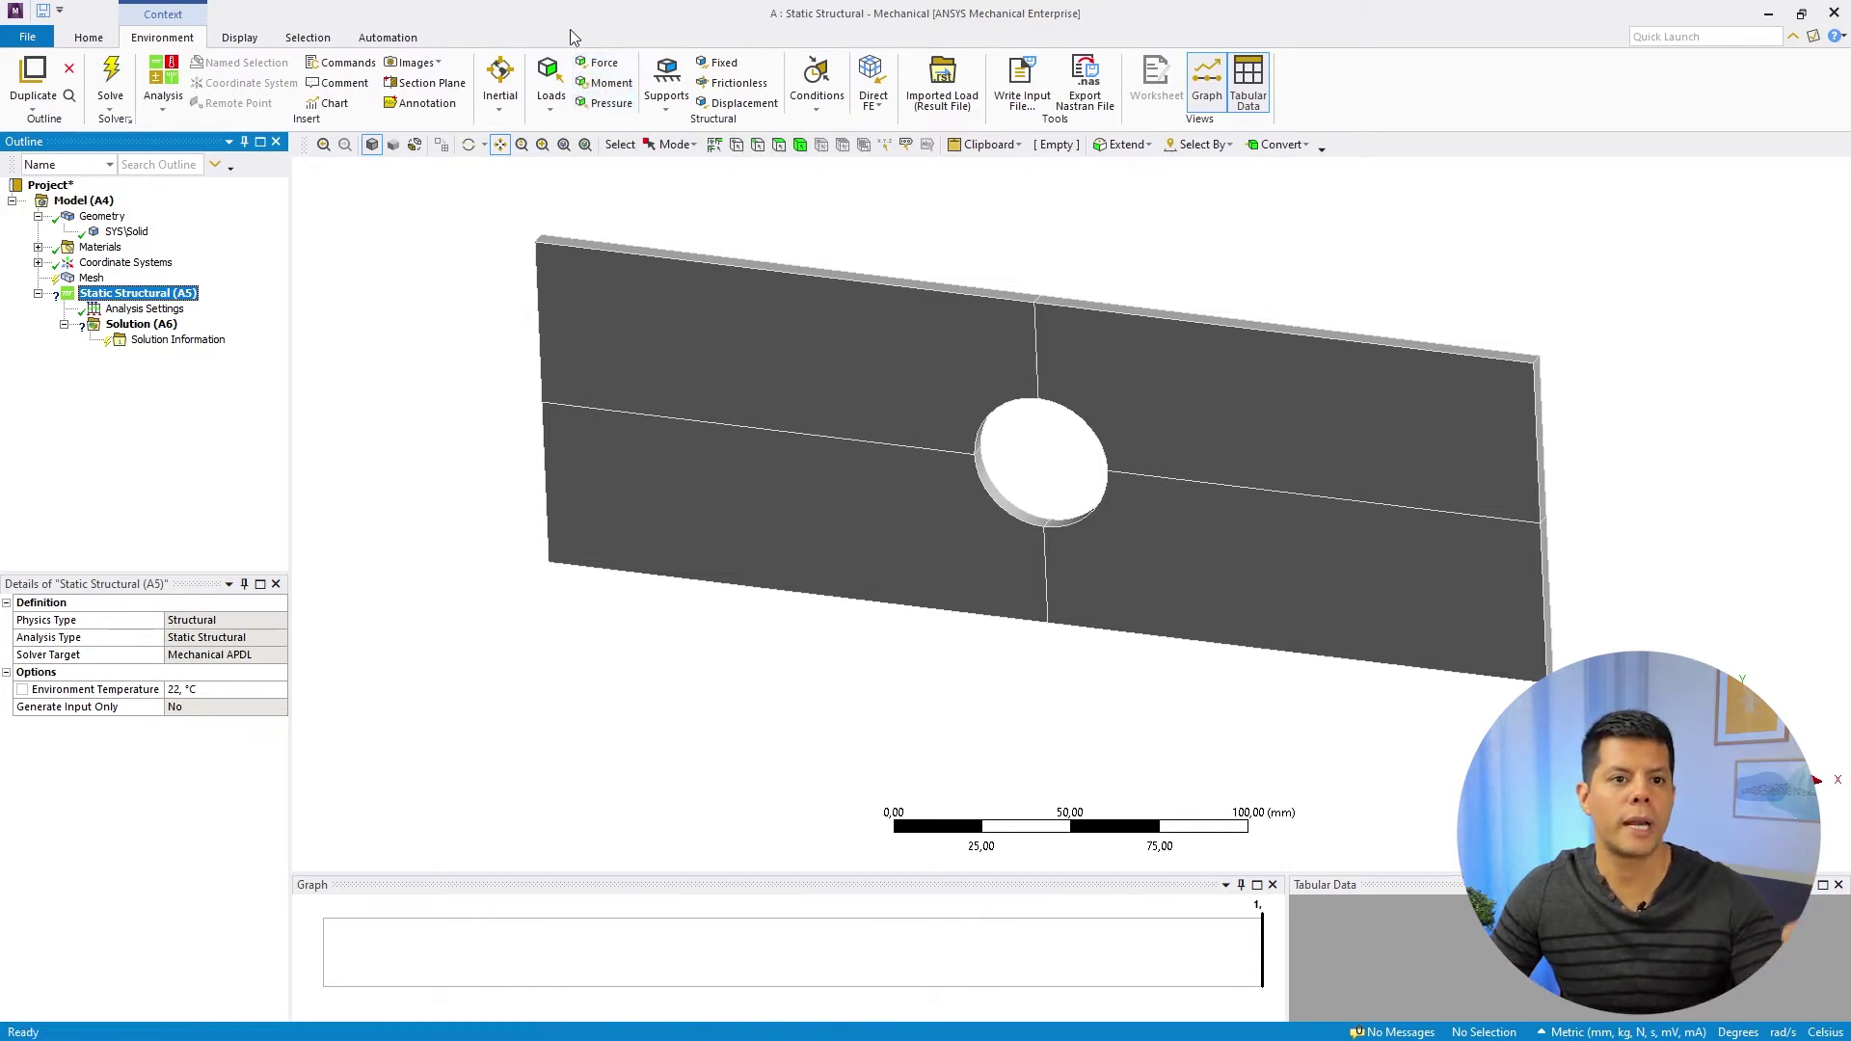
{"action": "left_click", "coordinate": [551, 96]}
{"action": "left_click", "coordinate": [582, 18]}
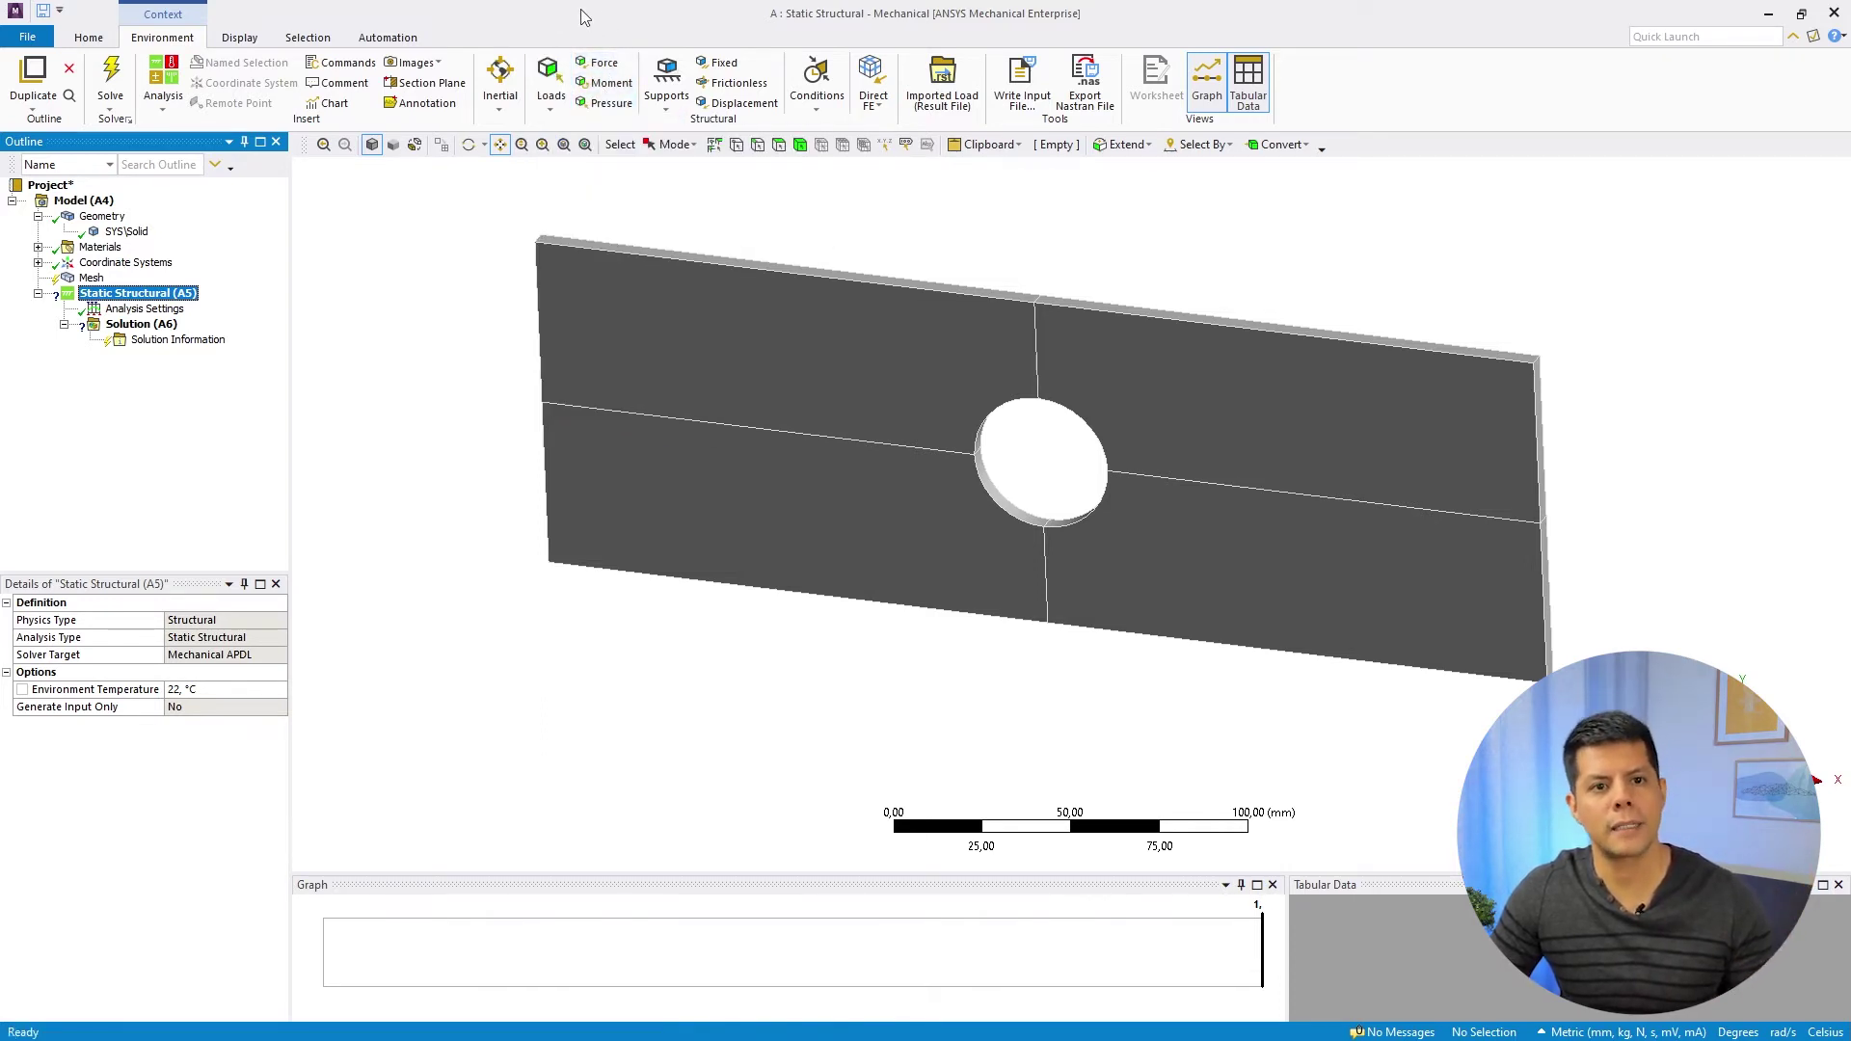
{"action": "left_click", "coordinate": [666, 81]}
{"action": "left_click", "coordinate": [666, 82]}
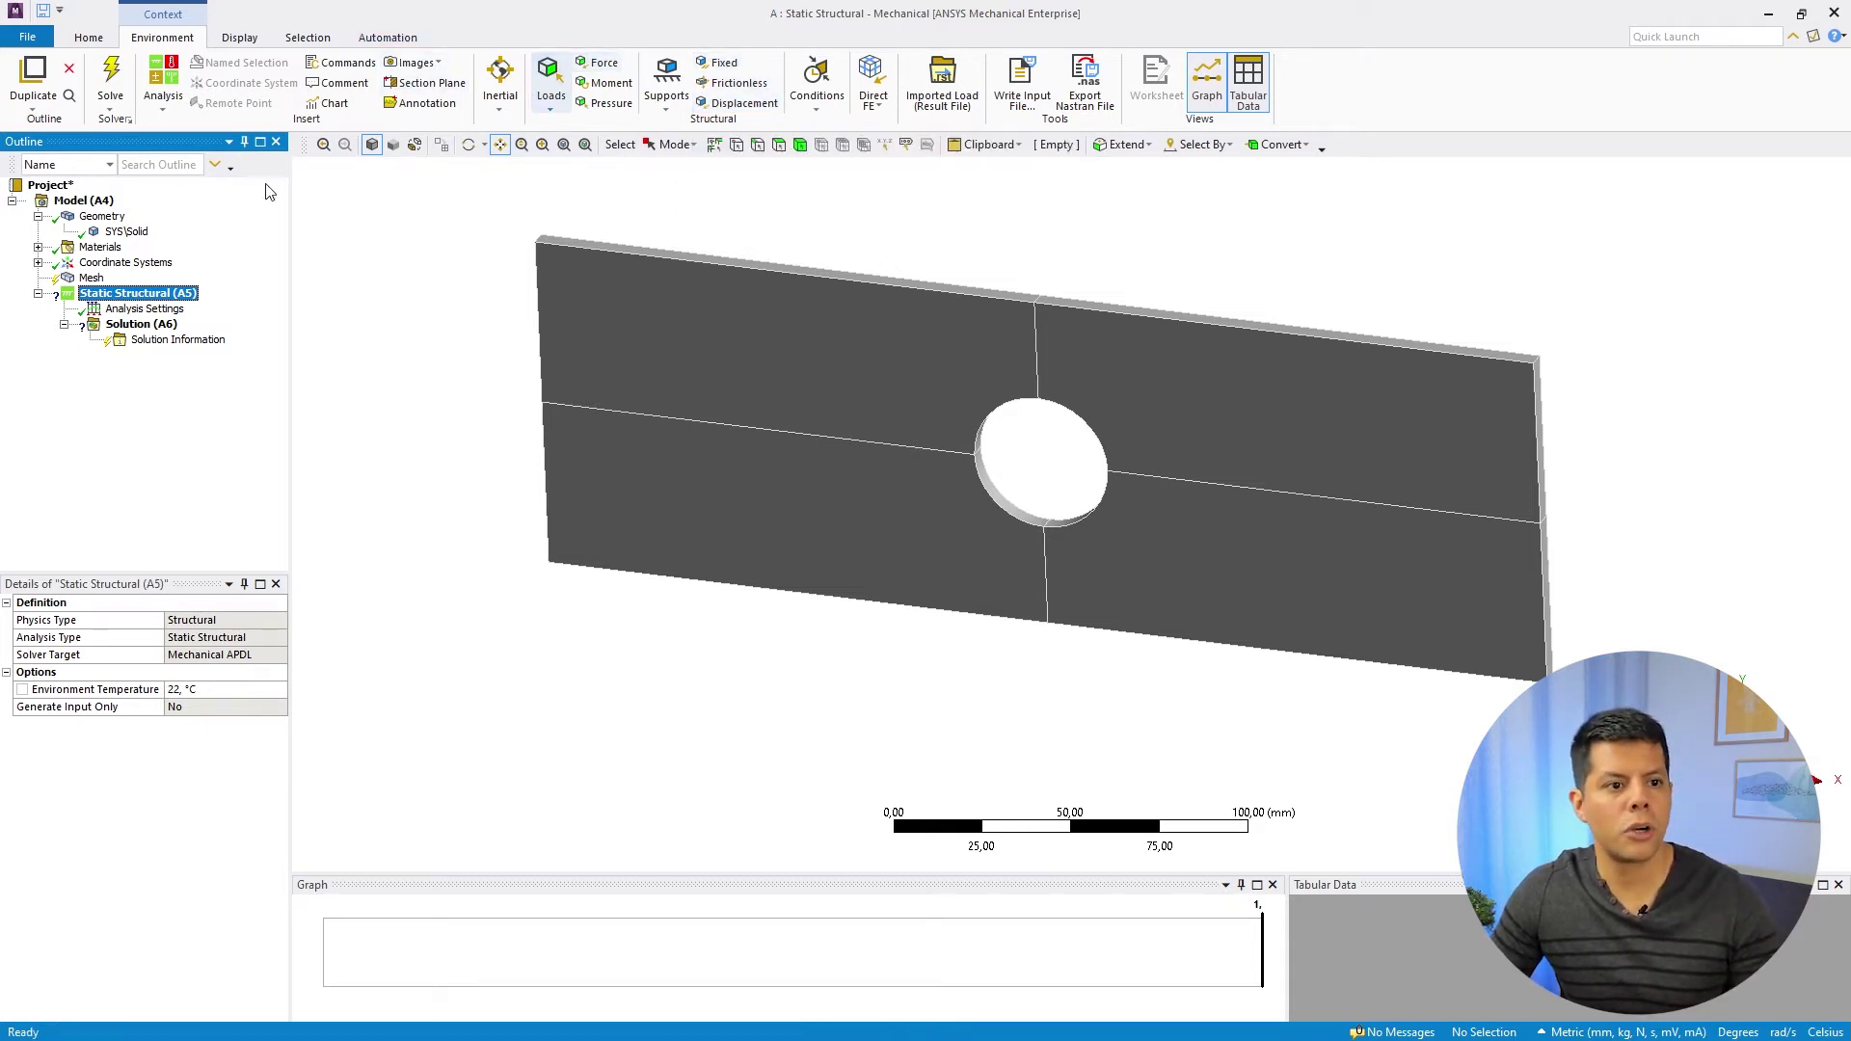
- Examine the boundary conditions that can be inserted directly from the Static Structural object
{"action": "right_click", "coordinate": [164, 297]}
{"action": "left_click", "coordinate": [154, 289]}
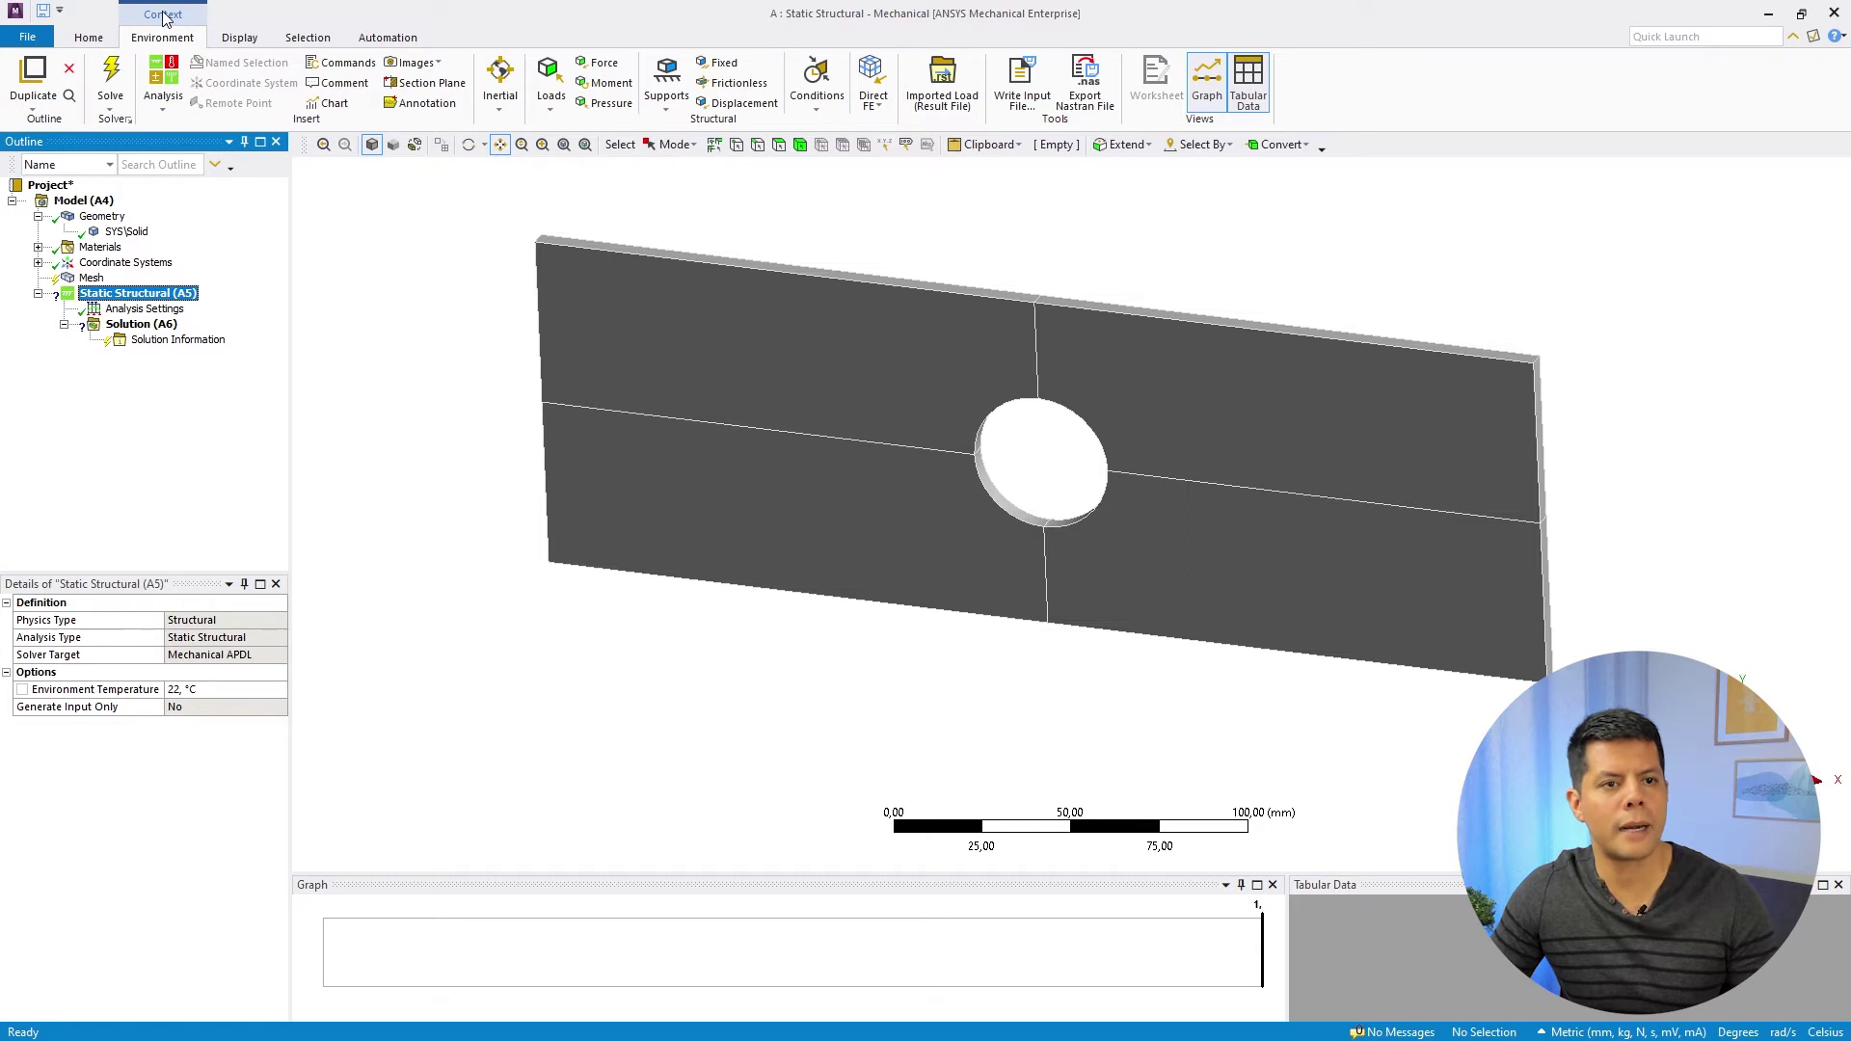
{"action": "right_click", "coordinate": [159, 295]}
{"action": "mouse_move", "coordinate": [328, 305]}
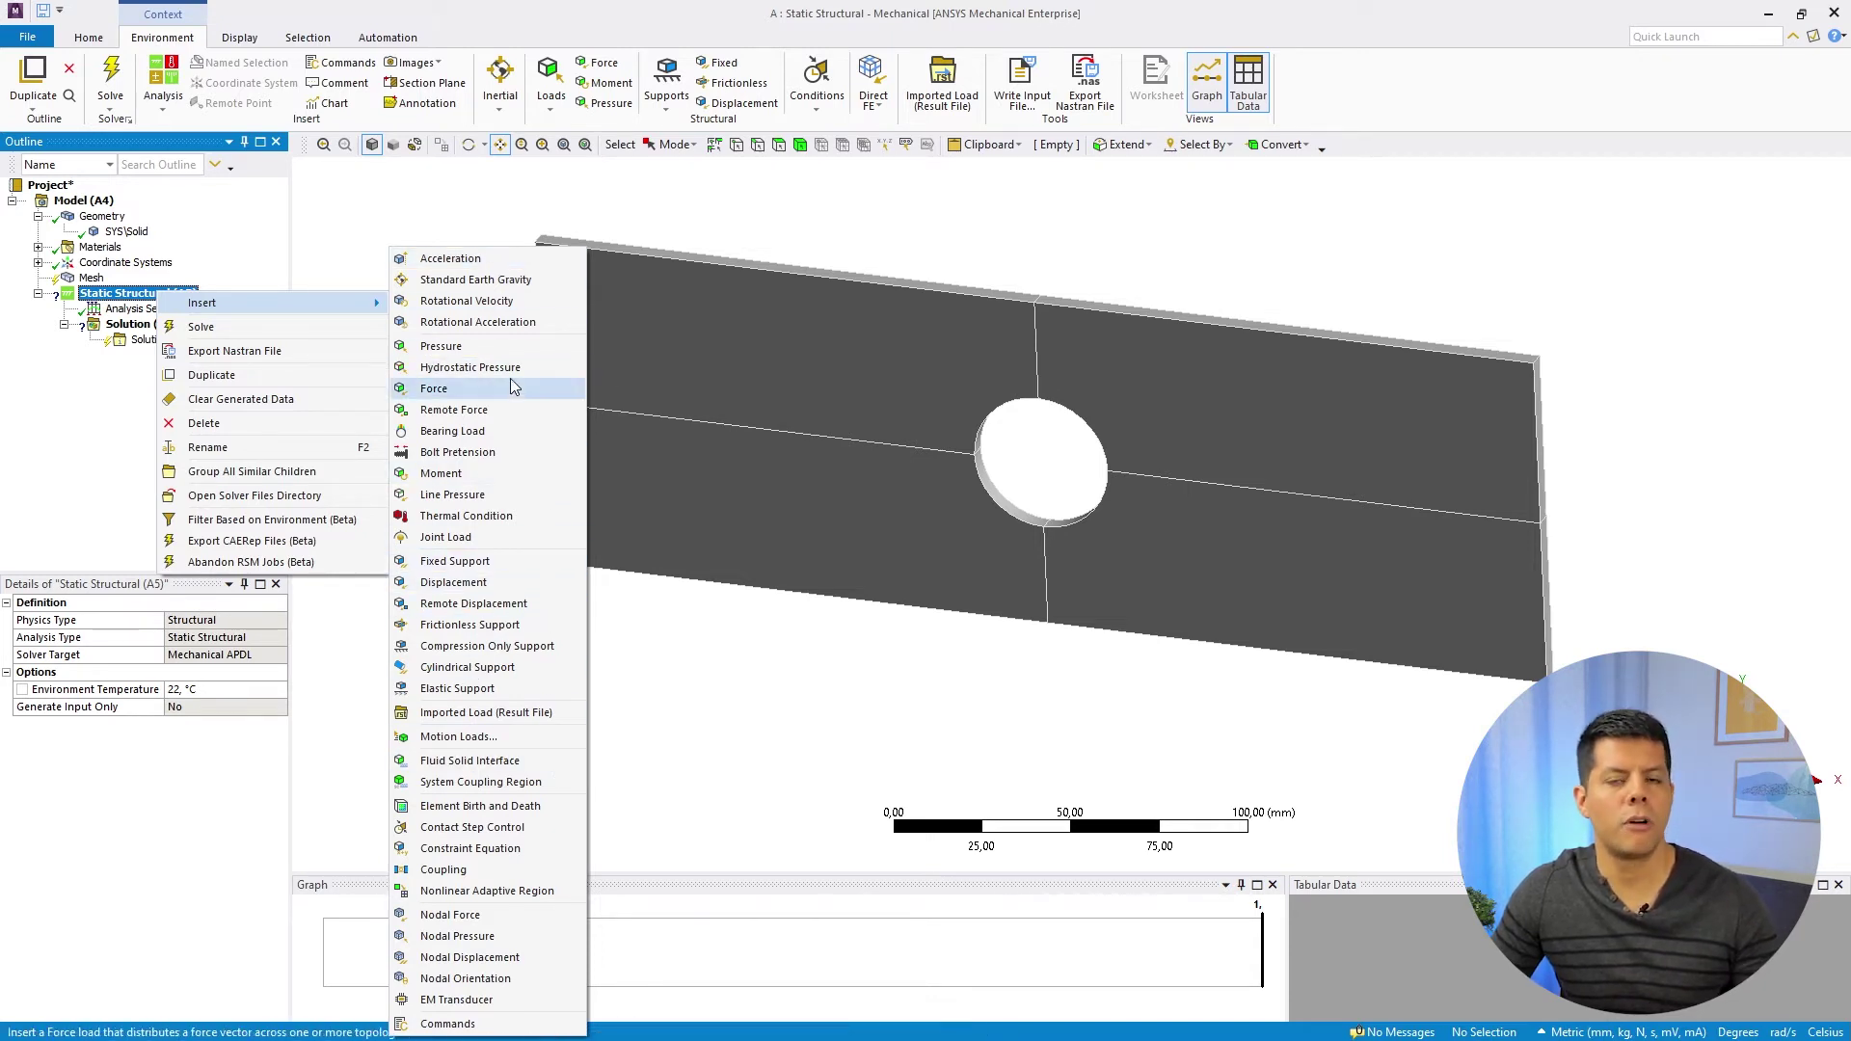
{"action": "left_click", "coordinate": [159, 38]}
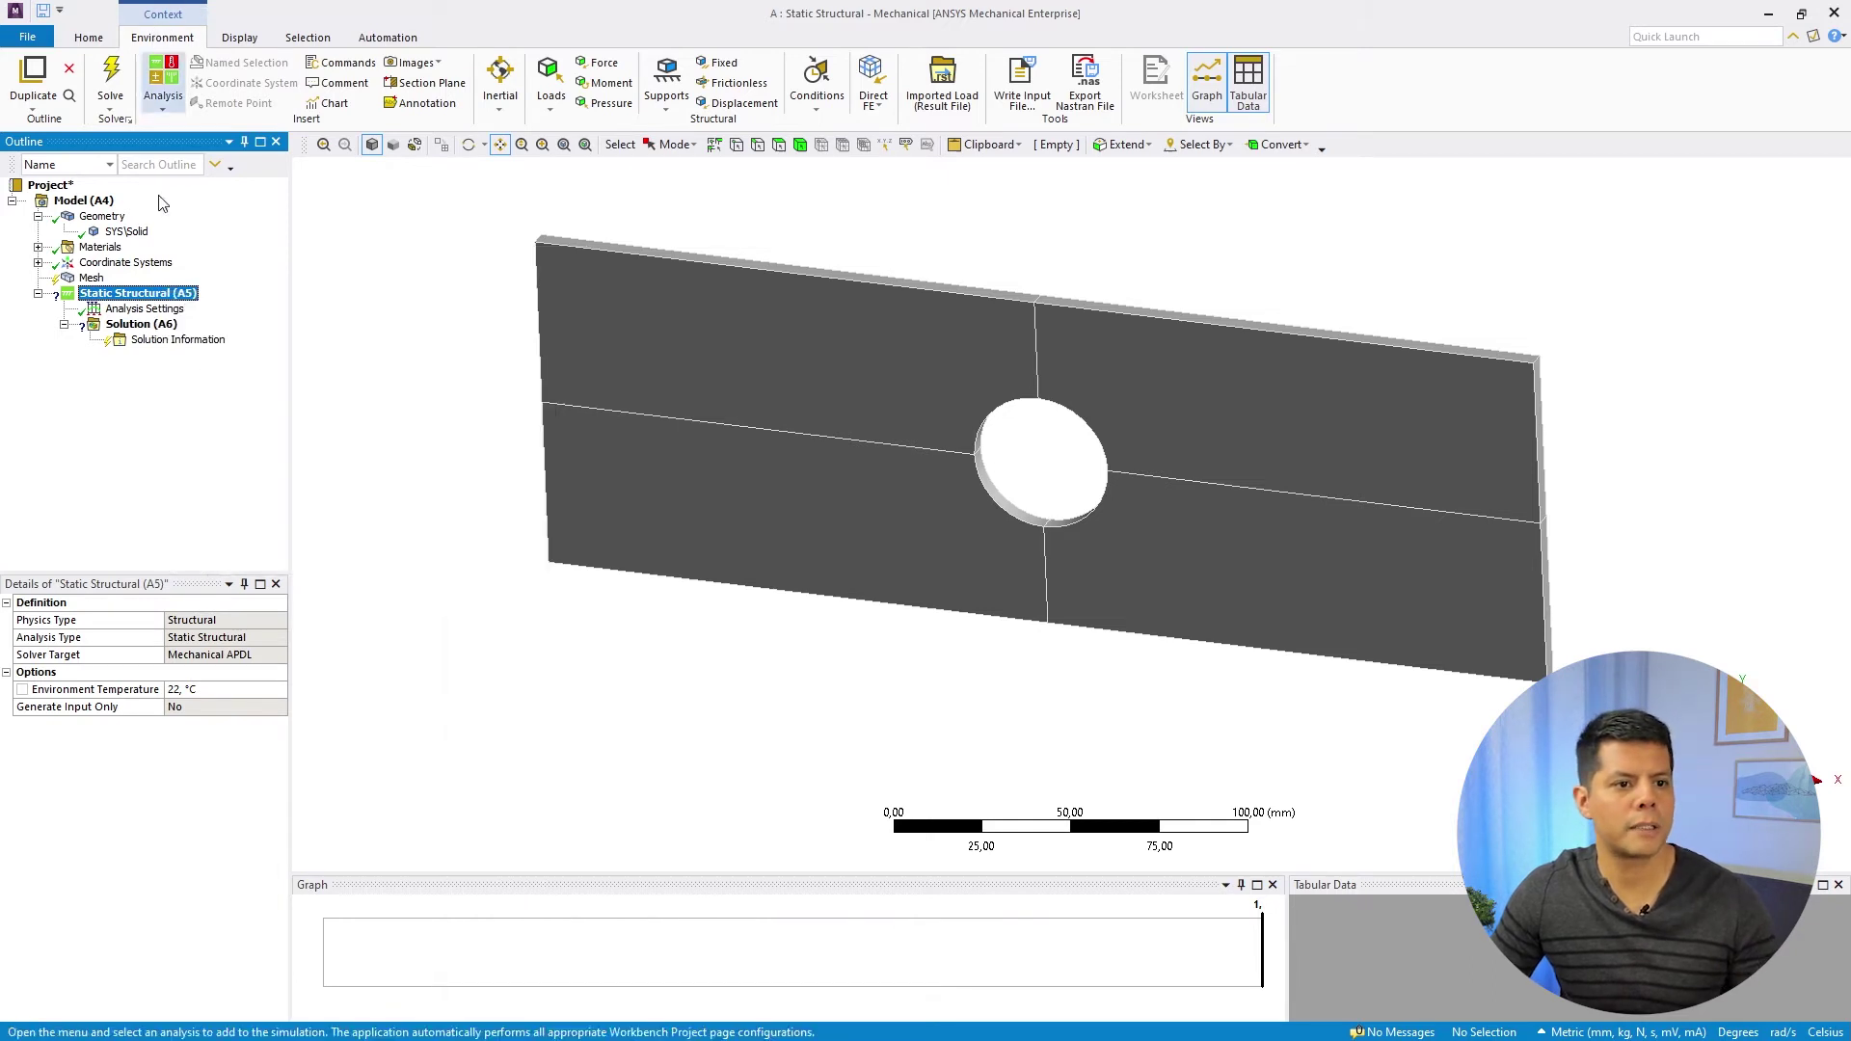
{"action": "right_click", "coordinate": [159, 297]}
{"action": "key", "text": "Escape"}
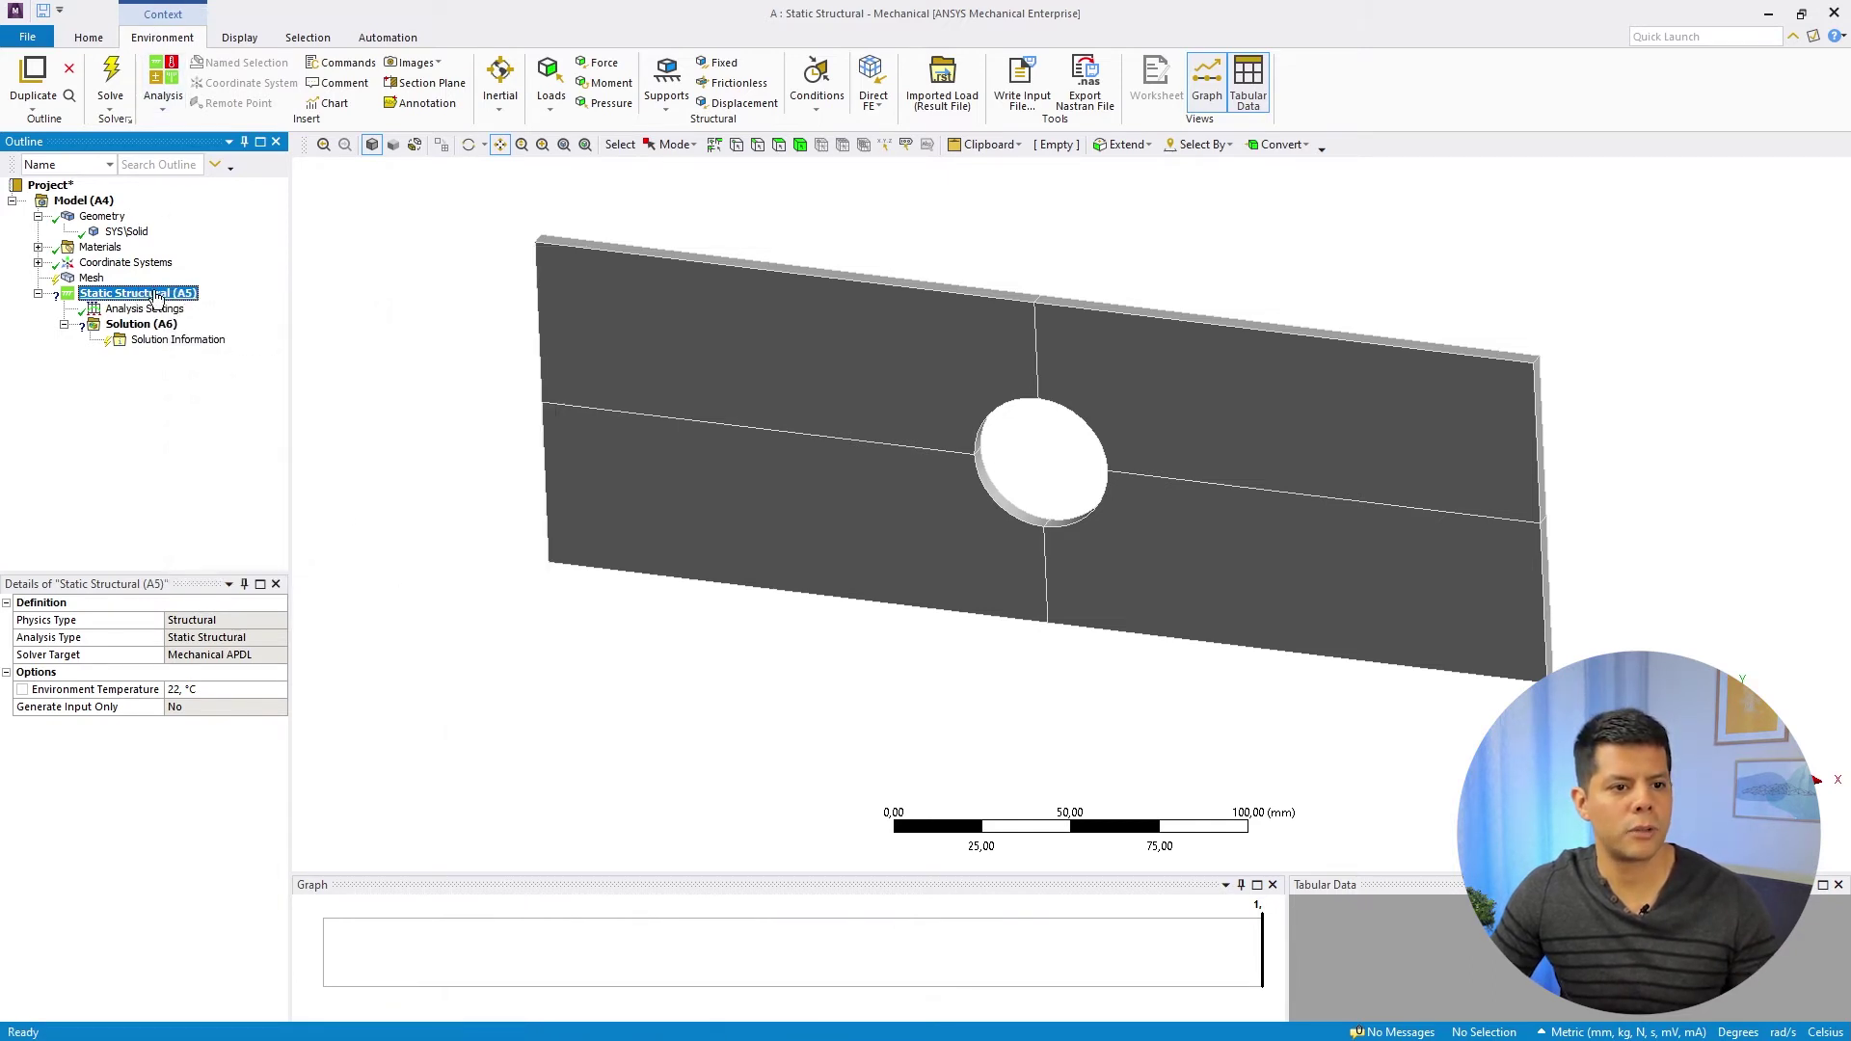
- Insert a Fixed Support in the Static Structural analysis
{"action": "right_click", "coordinate": [159, 300]}
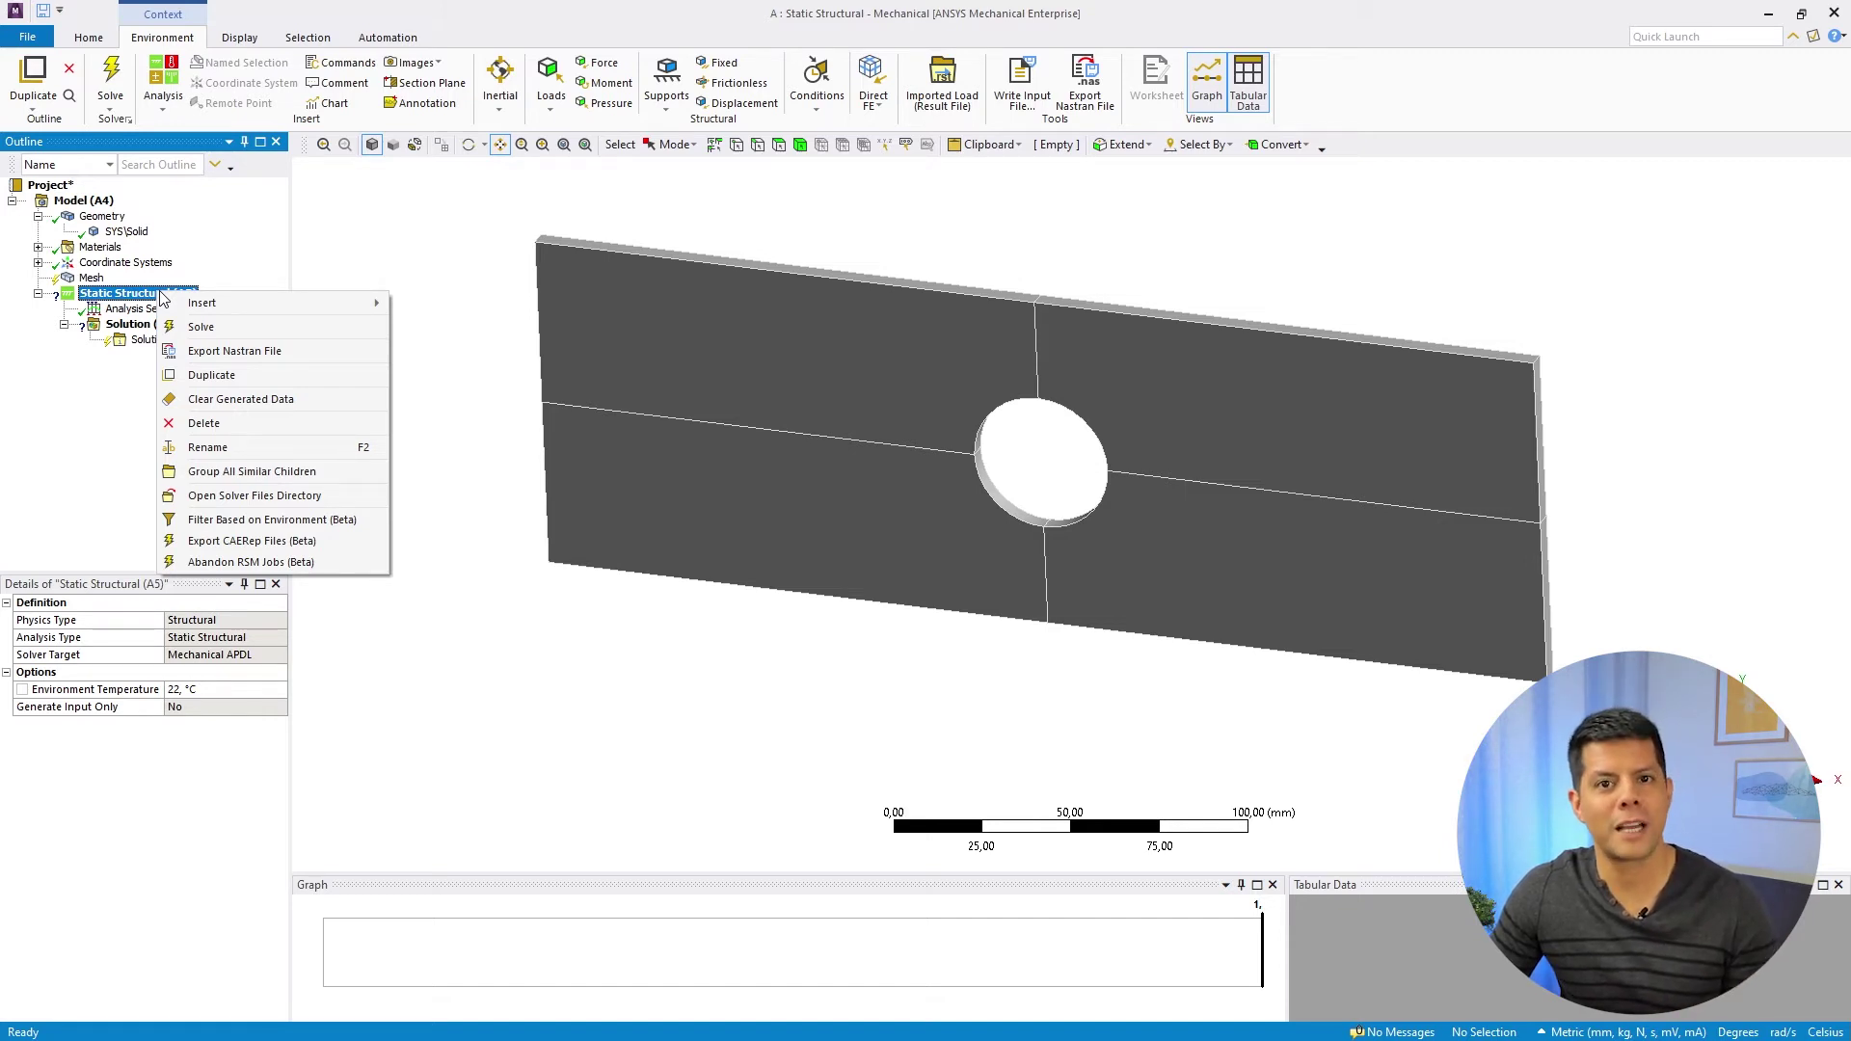
{"action": "mouse_move", "coordinate": [214, 304]}
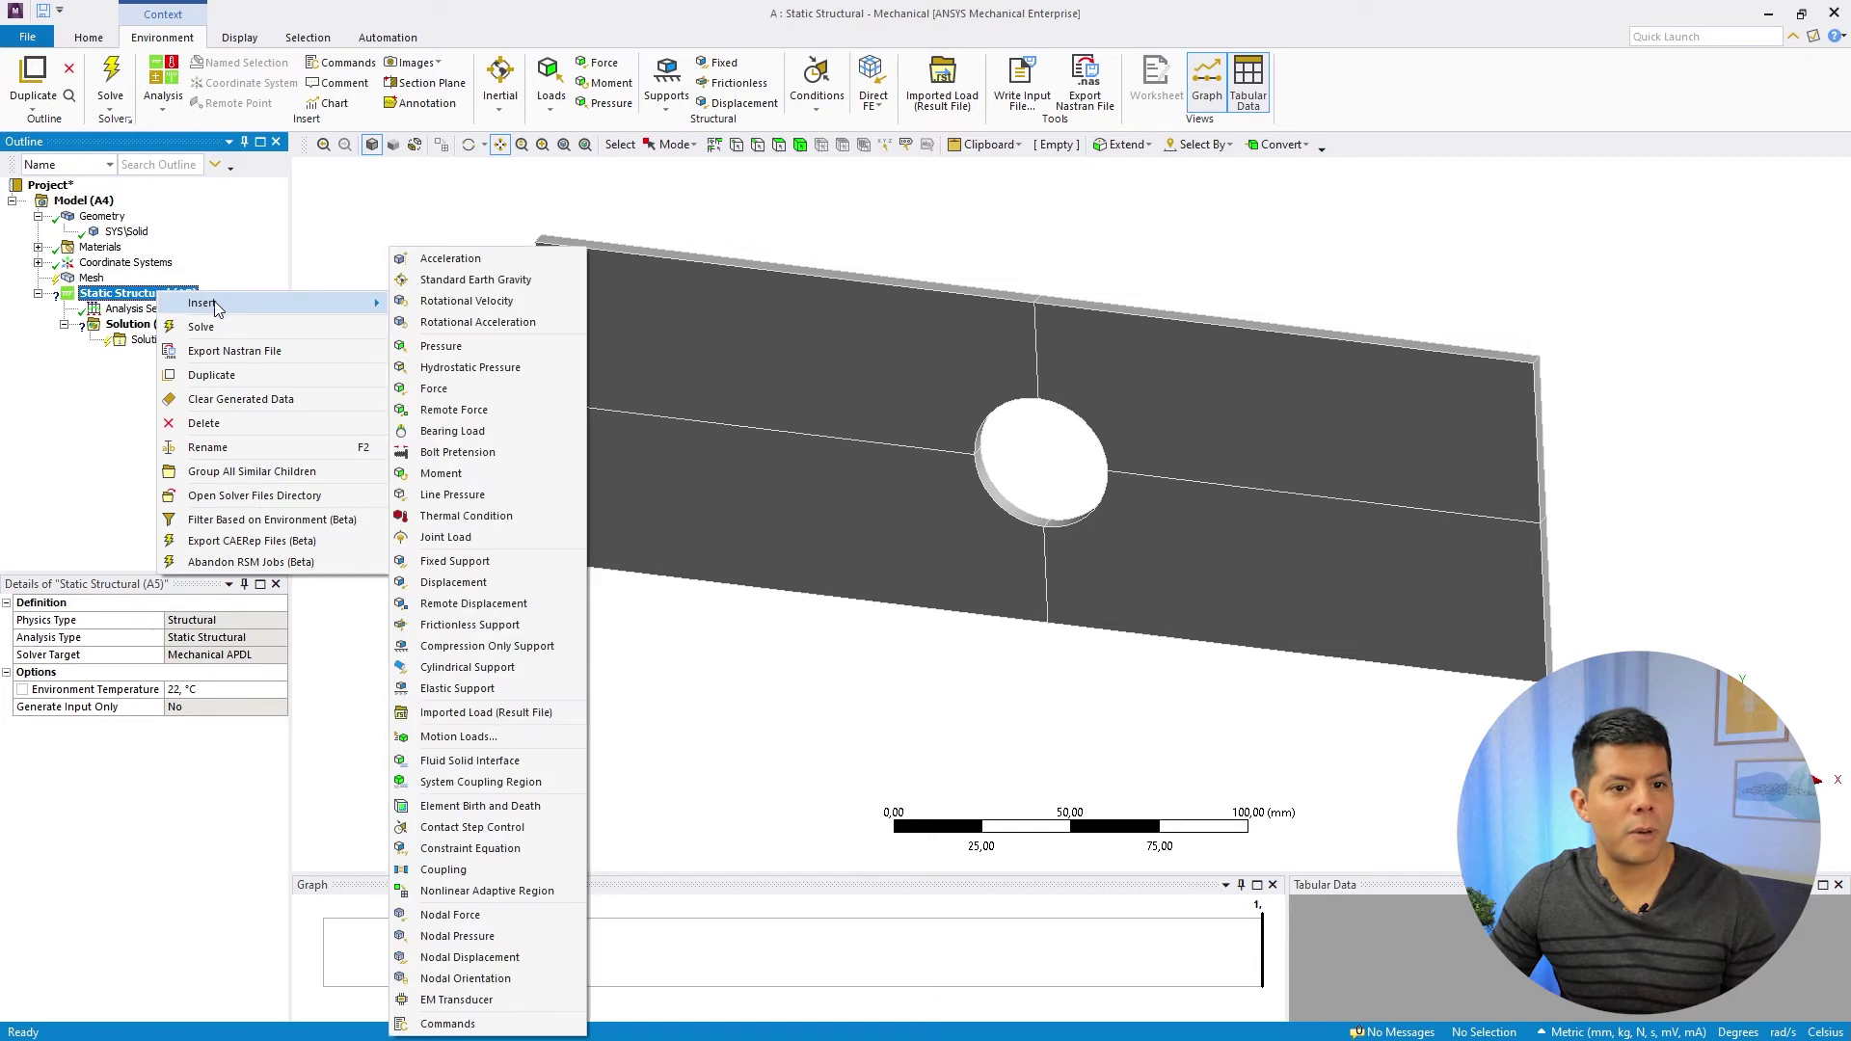
{"action": "left_click", "coordinate": [506, 566]}
{"action": "left_click", "coordinate": [164, 330]}
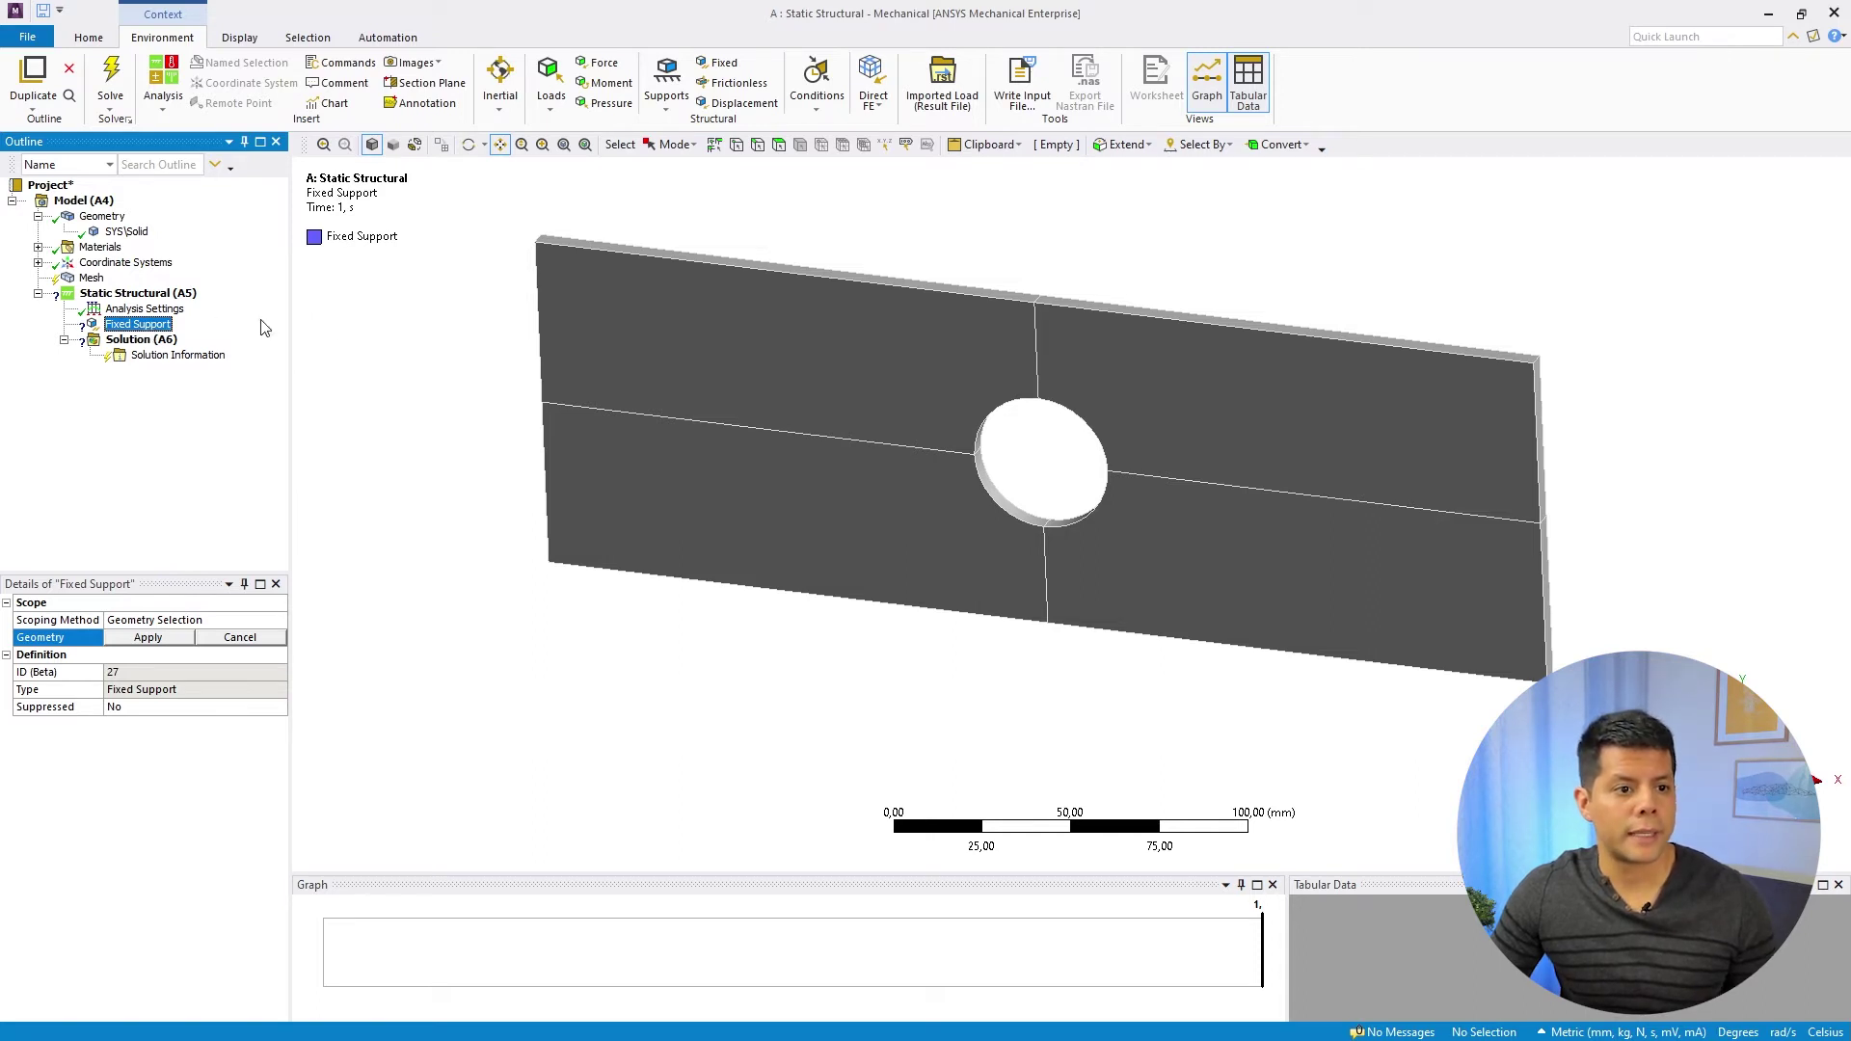
- Scope the fixed support by Geometry Selection to the two narrow end faces at the plate's negative-X end
{"action": "left_click", "coordinate": [469, 144]}
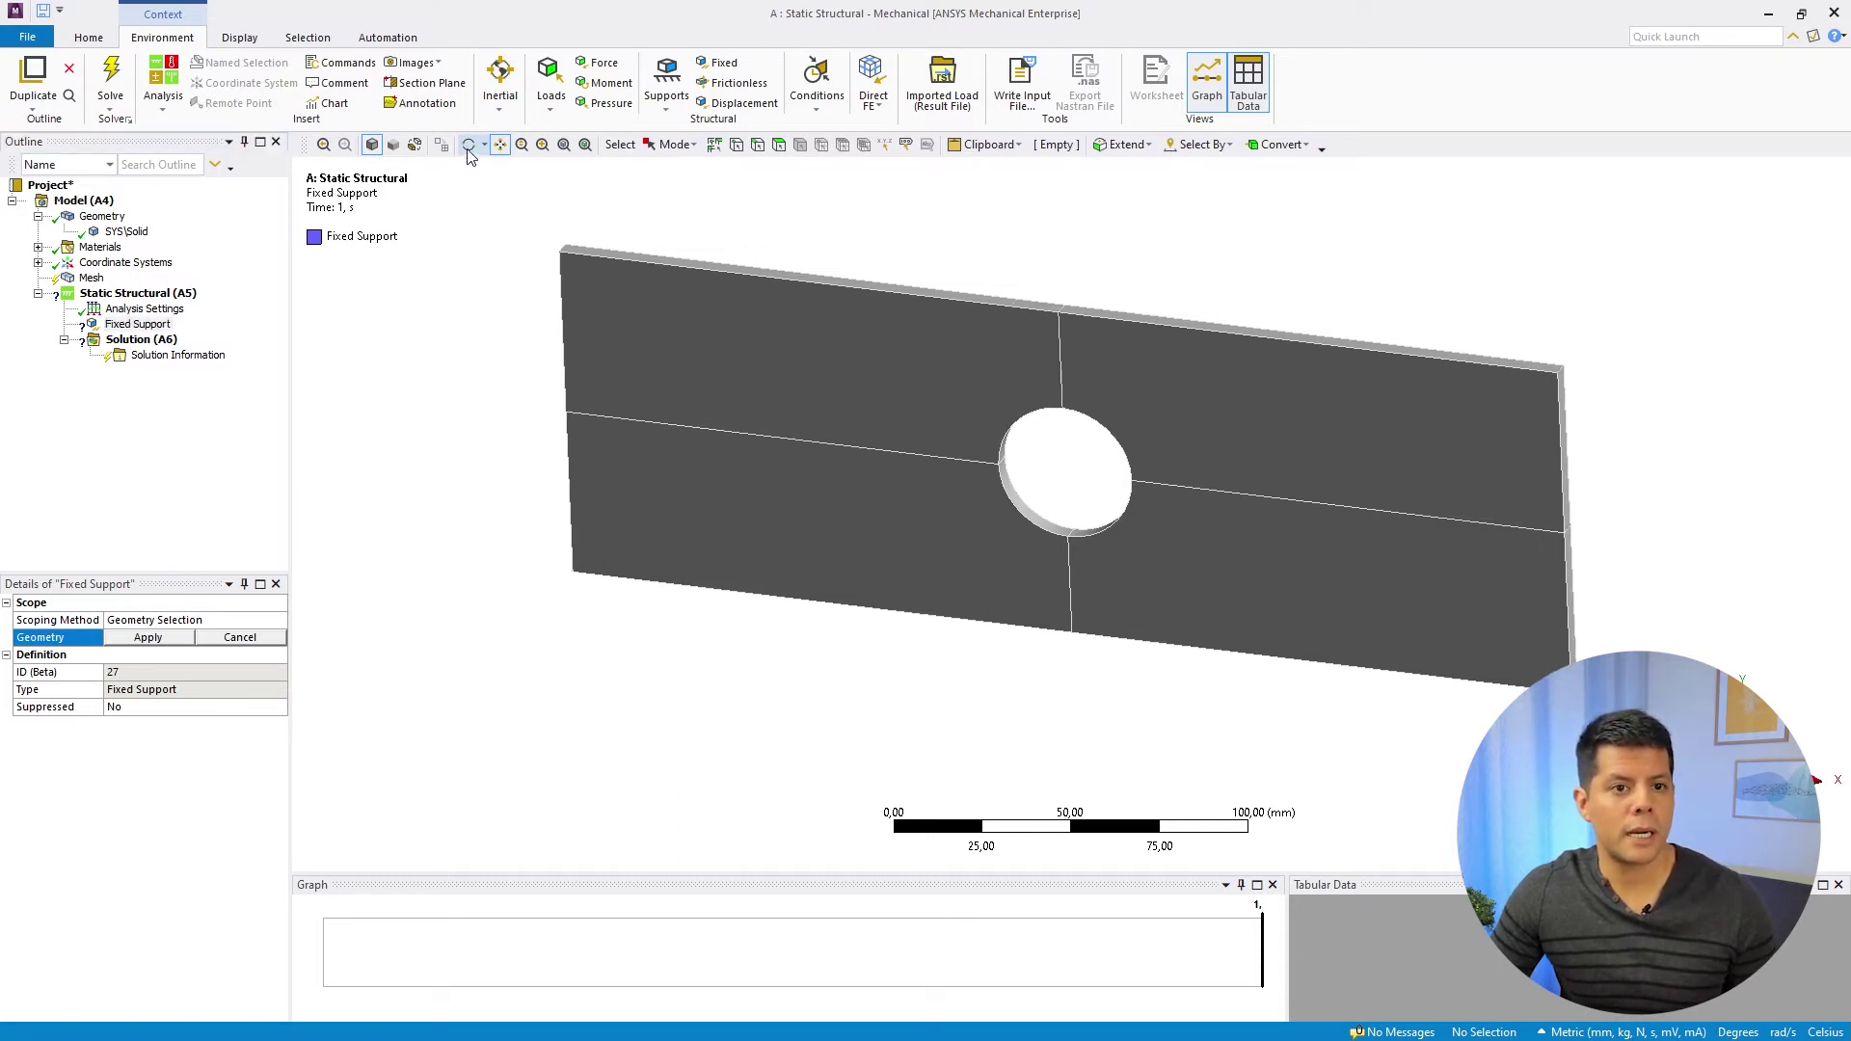
{"action": "left_click_drag", "start_coordinate": [607, 324], "coordinate": [792, 287]}
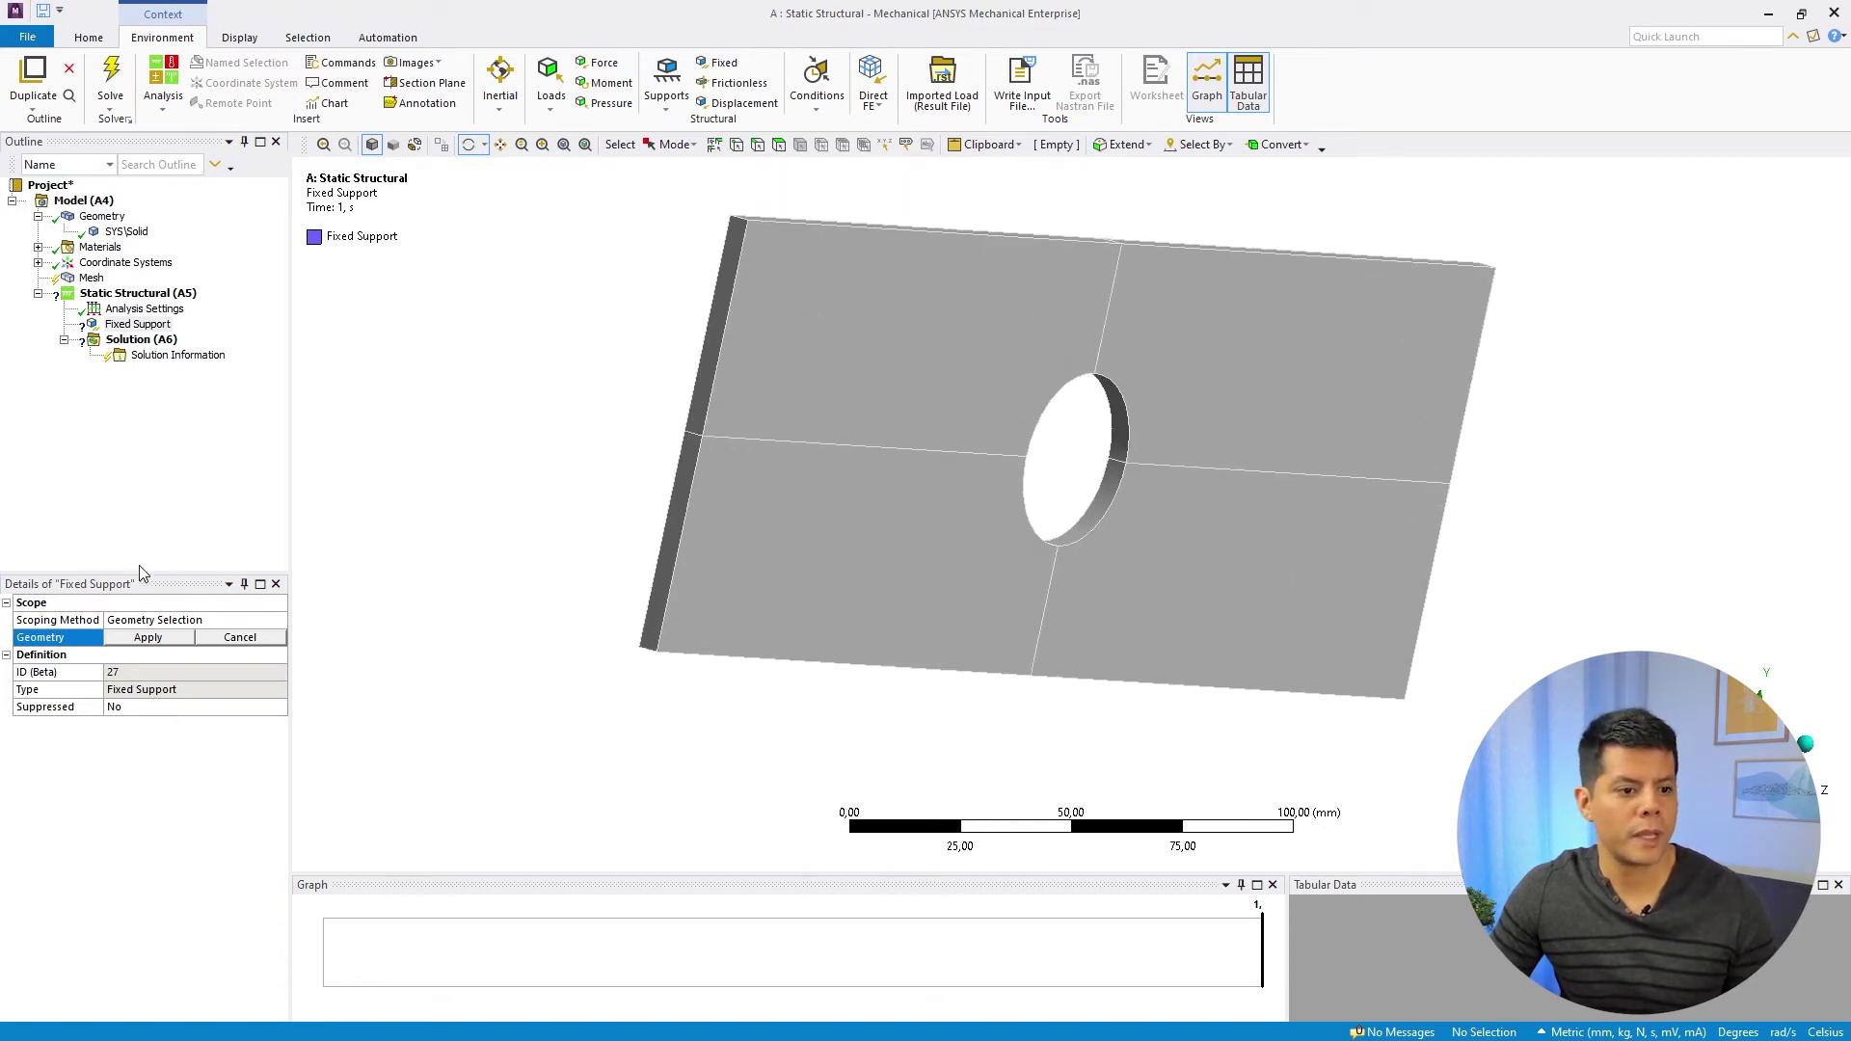
{"action": "left_click", "coordinate": [77, 625]}
{"action": "left_click", "coordinate": [231, 625]}
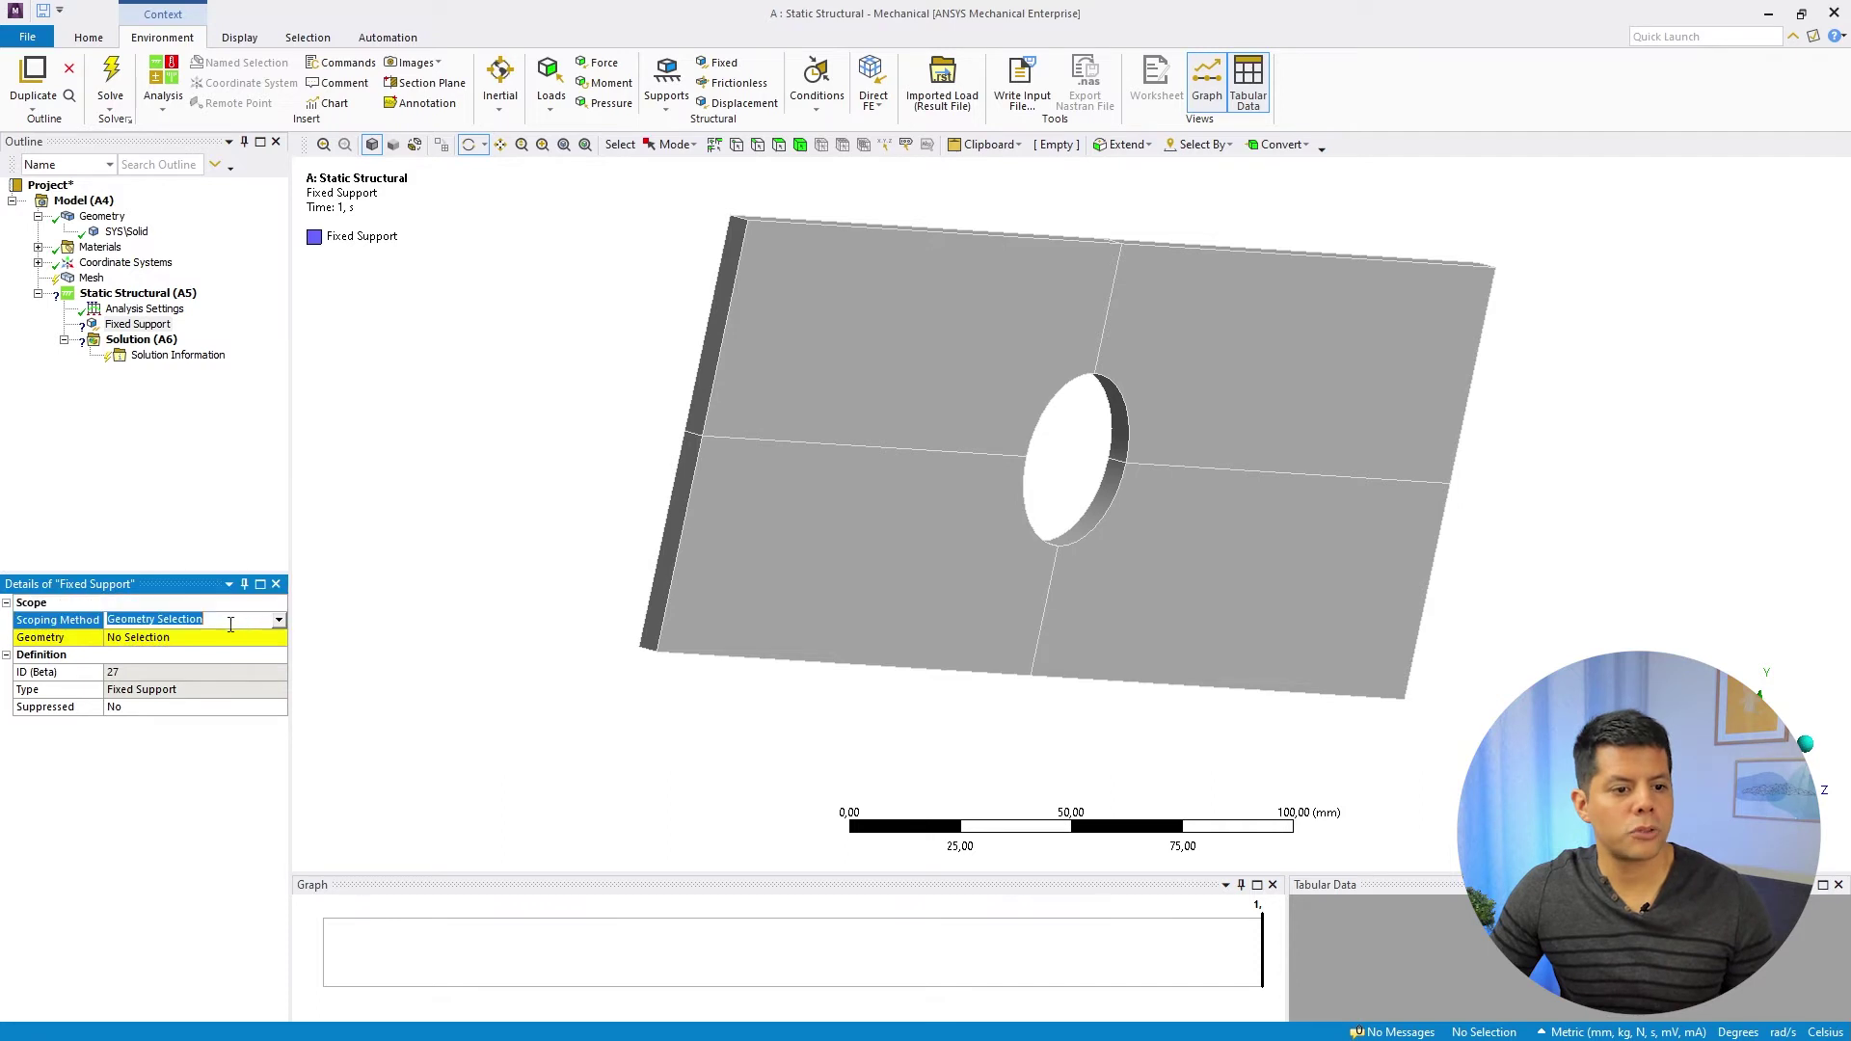
{"action": "left_click", "coordinate": [279, 621]}
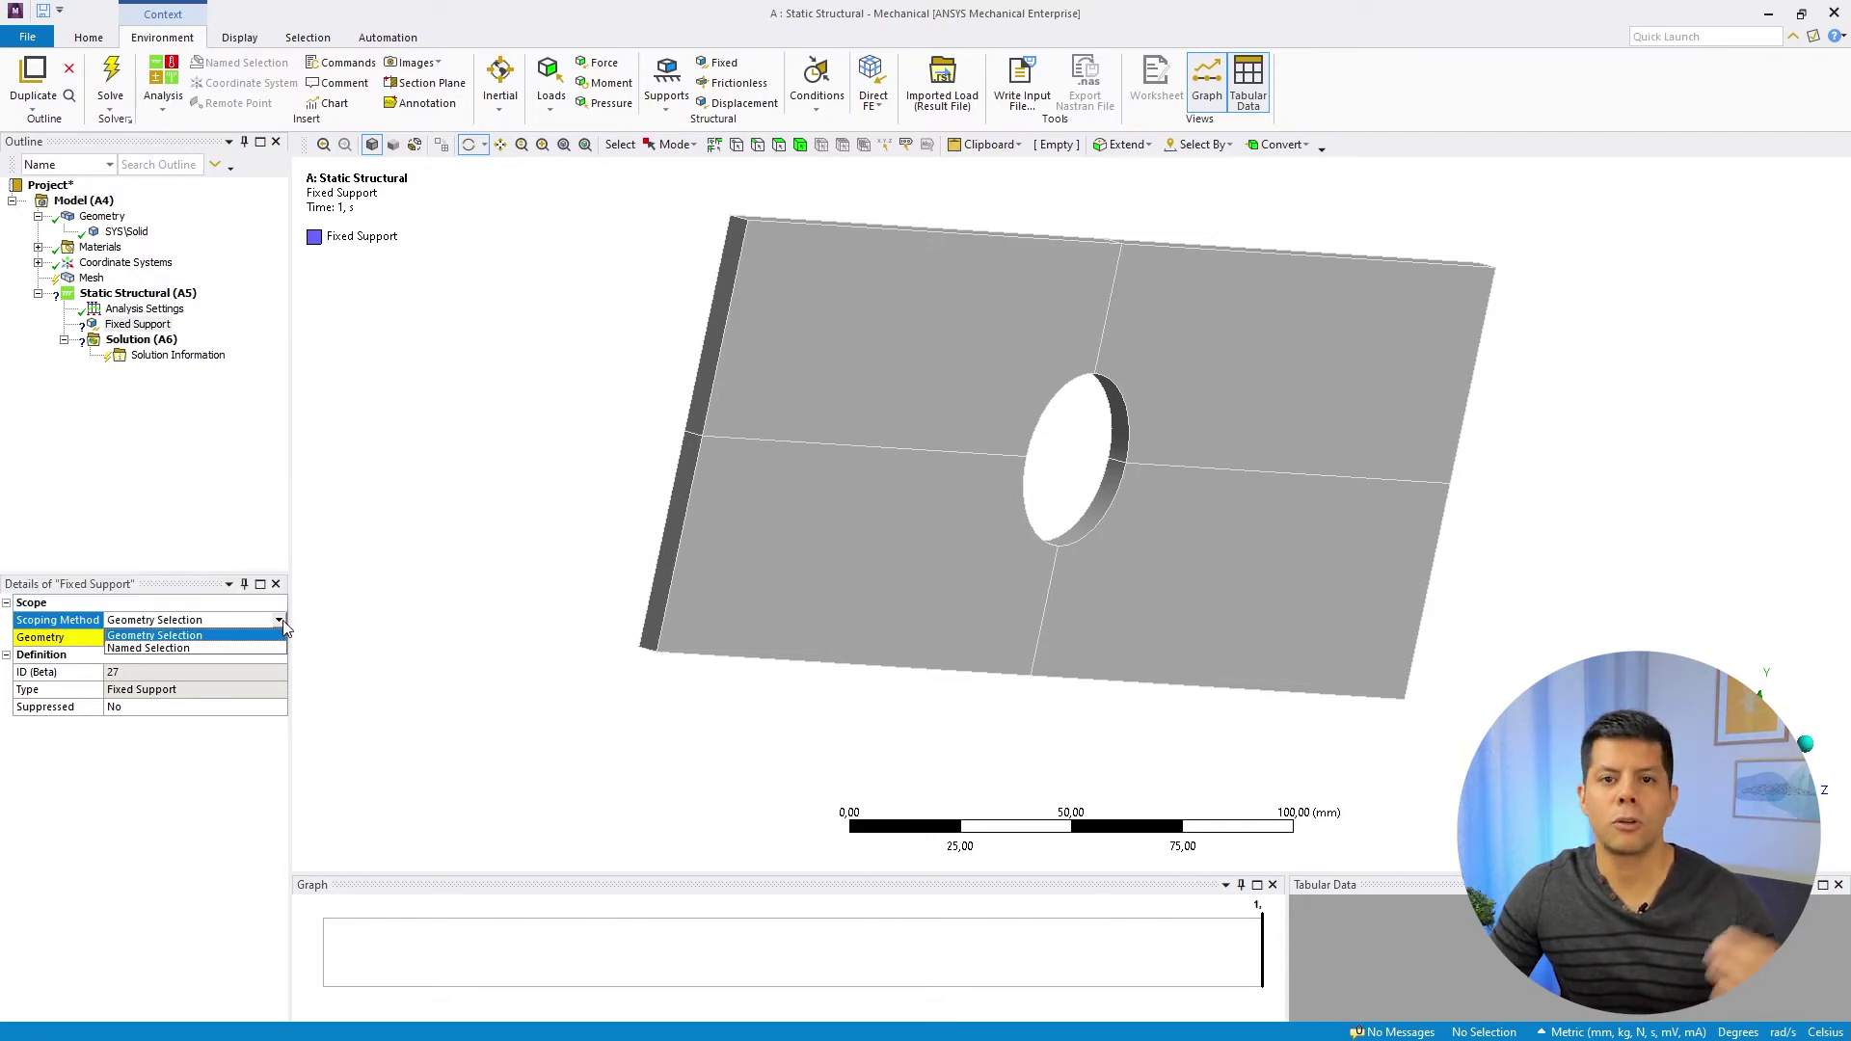
{"action": "left_click", "coordinate": [146, 638]}
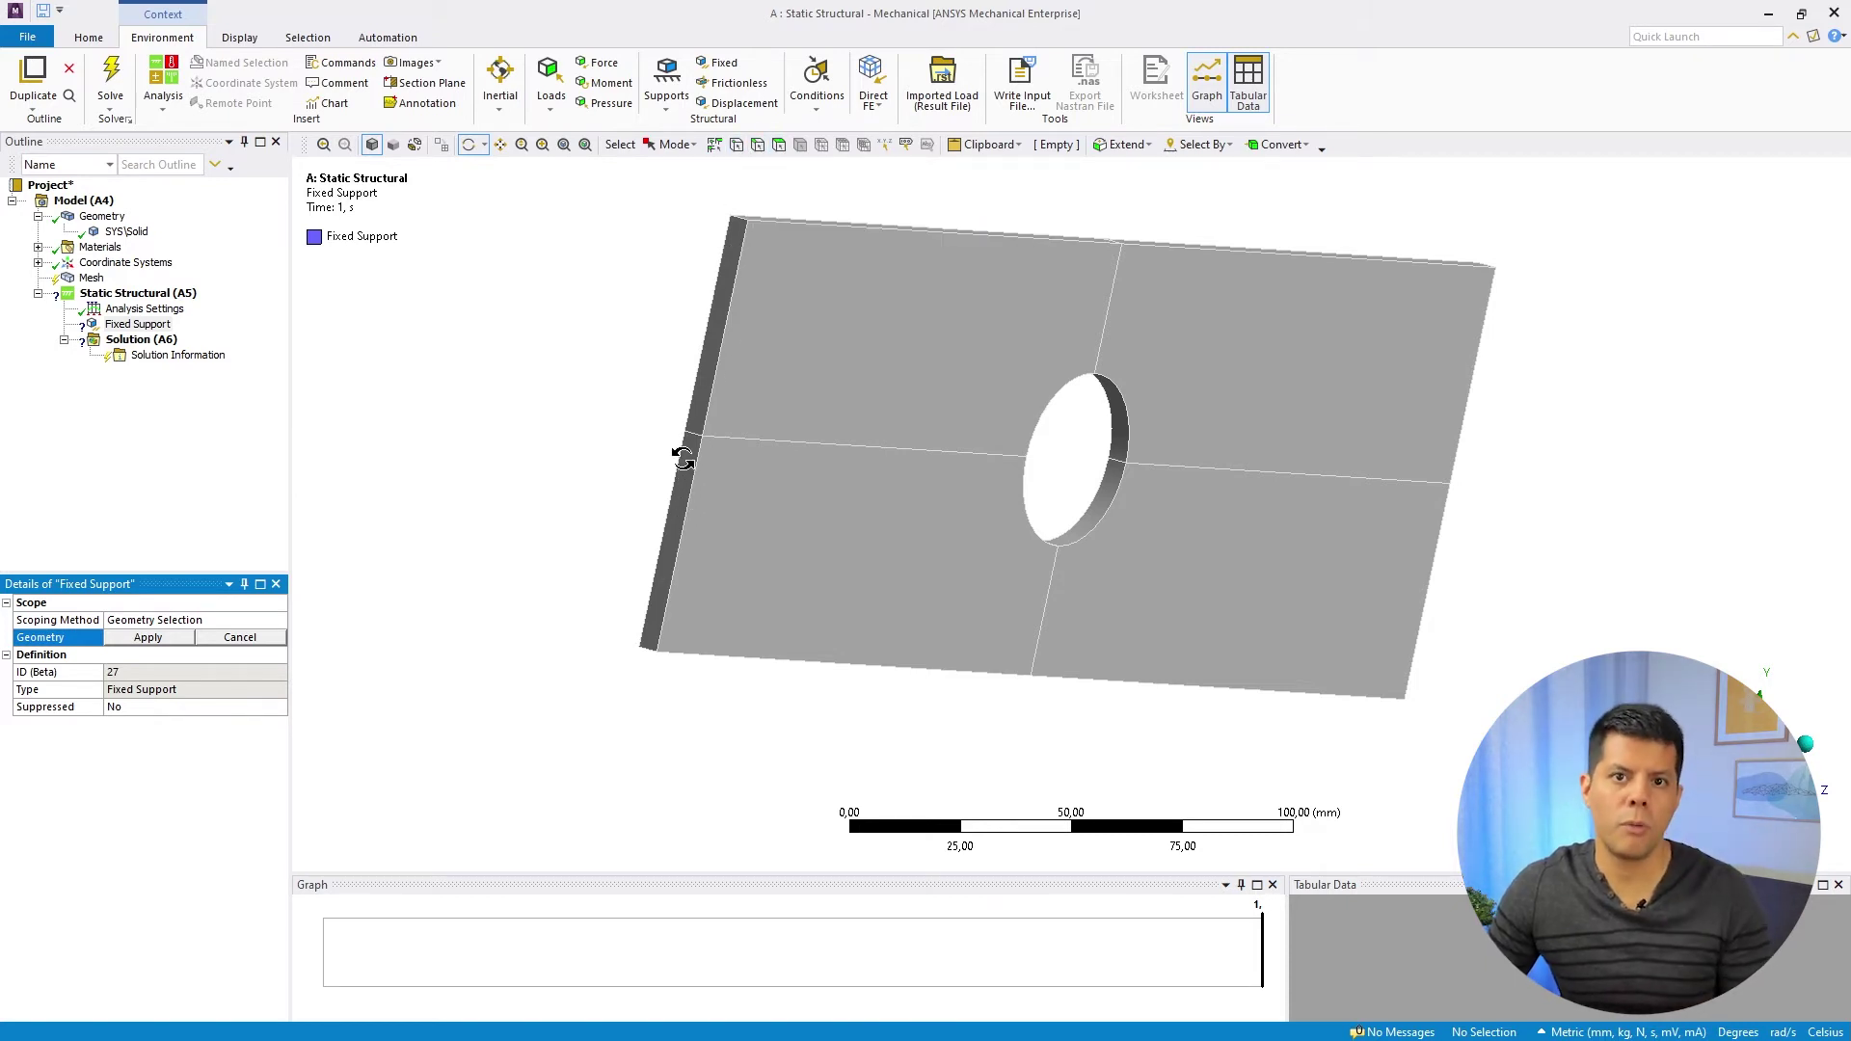
{"action": "left_click", "coordinate": [780, 146]}
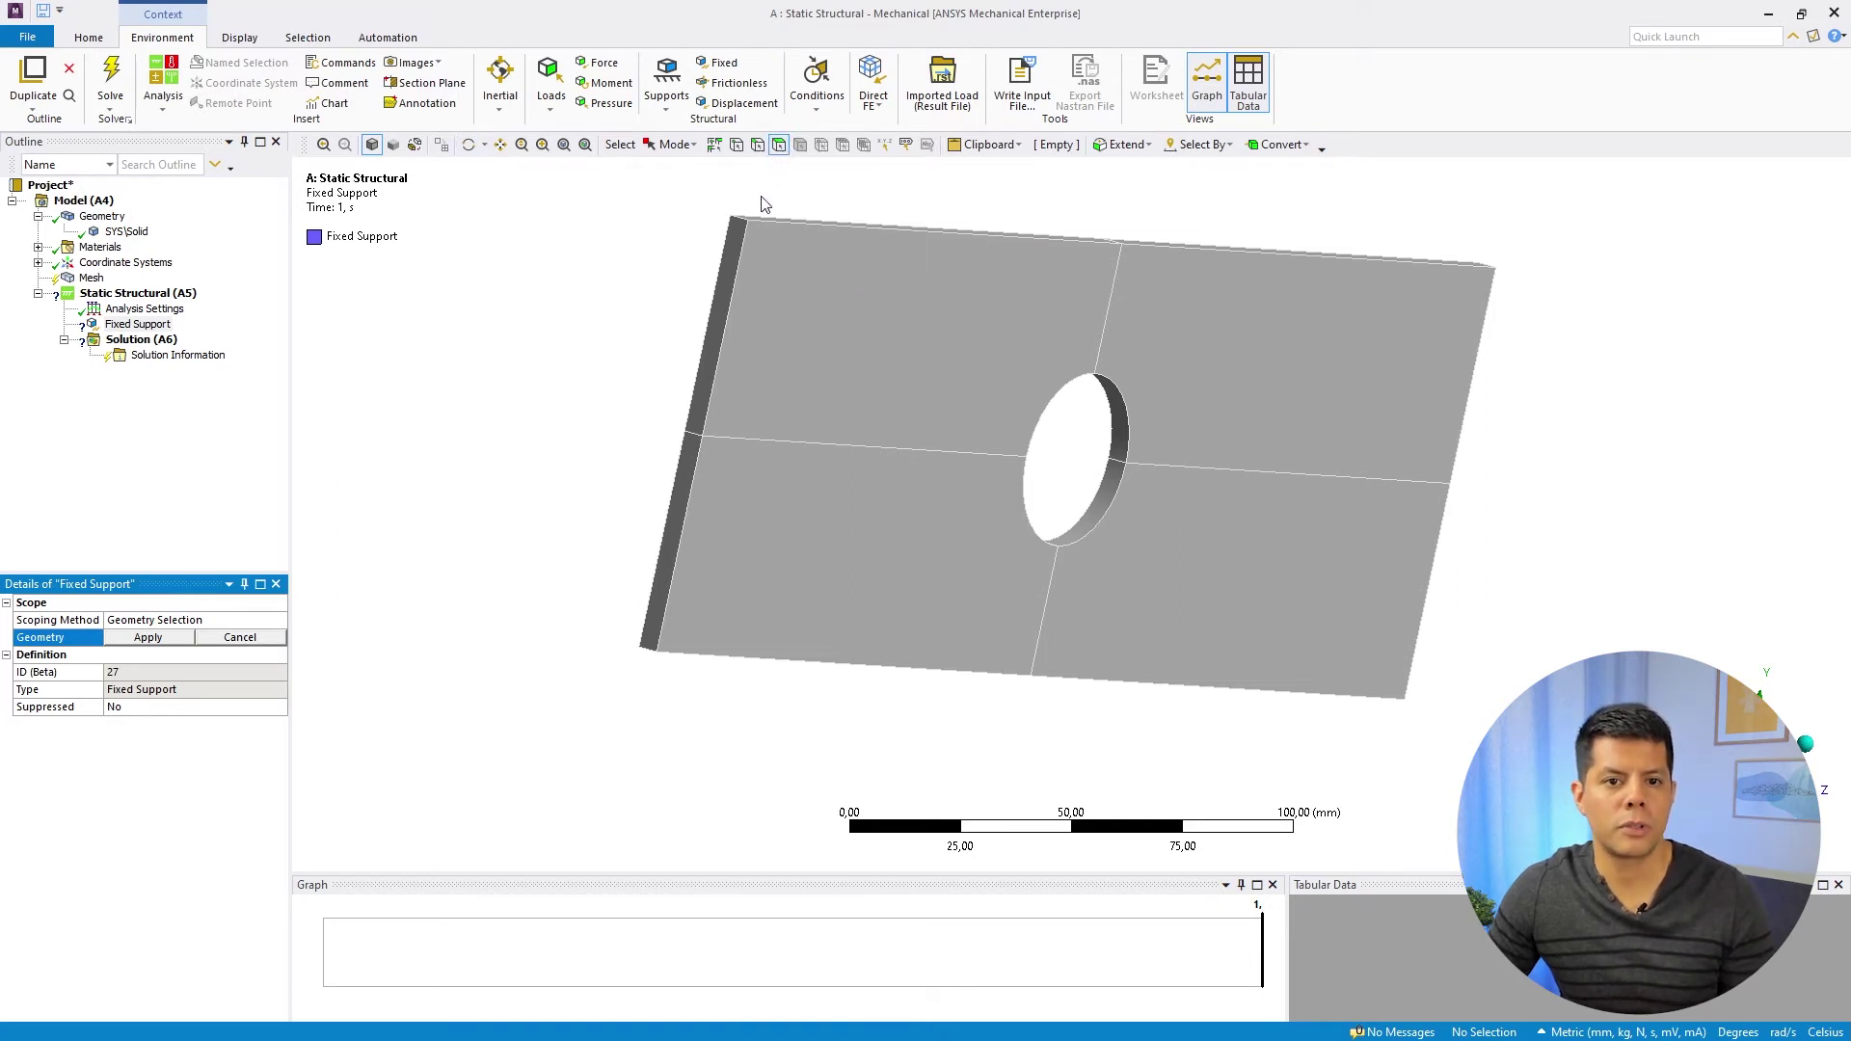
{"action": "left_click", "coordinate": [725, 281]}
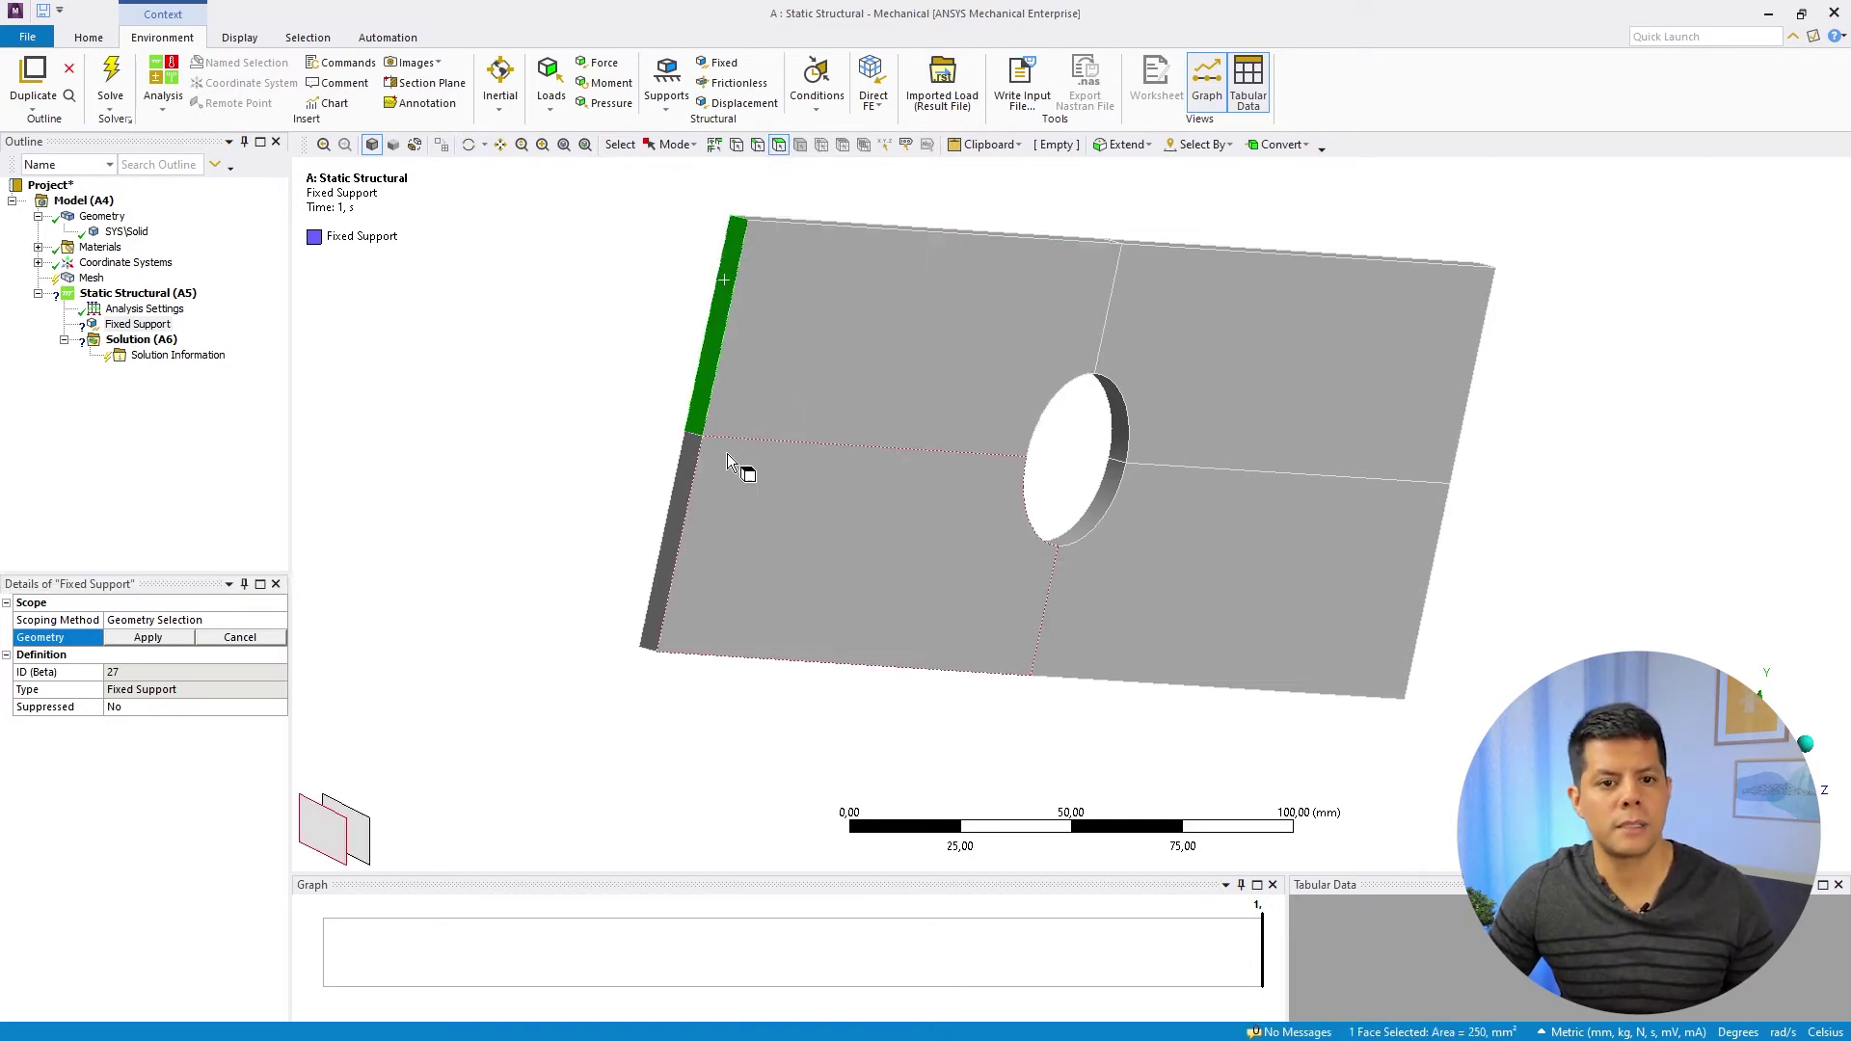
{"action": "left_click", "coordinate": [682, 475], "text": "ctrl"}
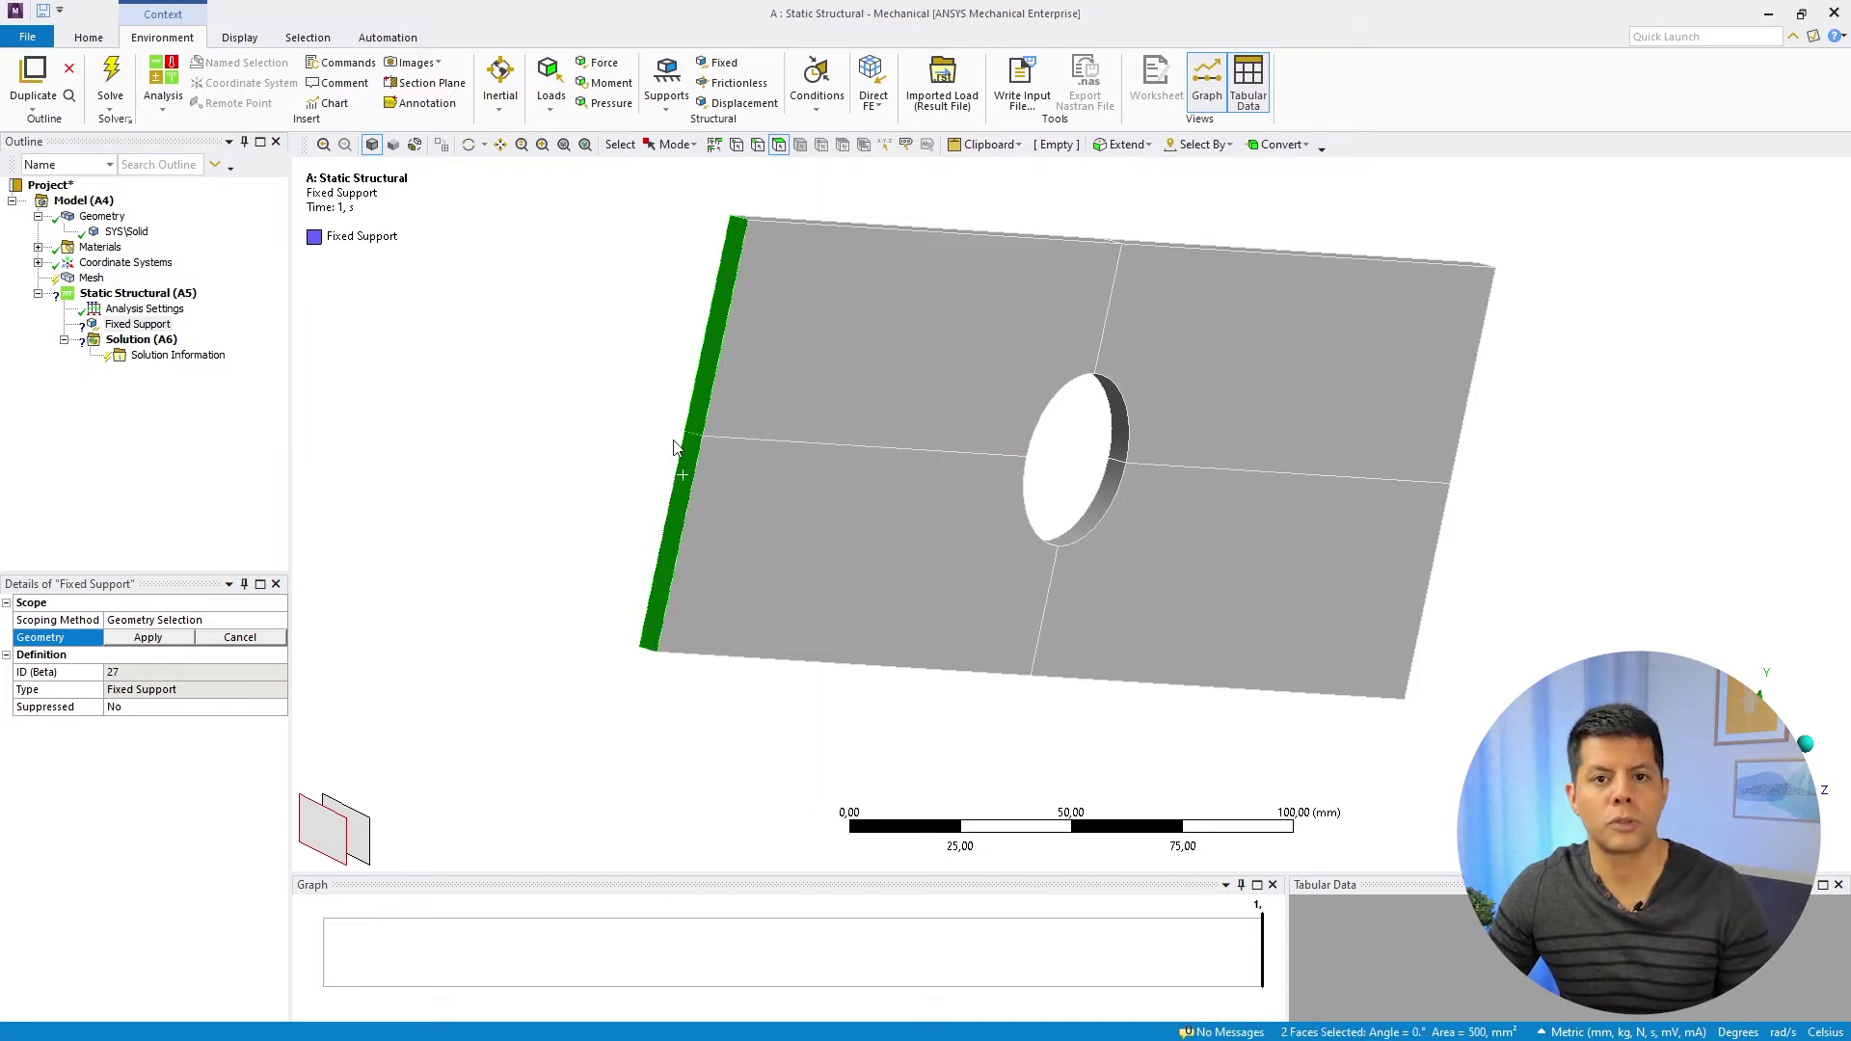
{"action": "left_click", "coordinate": [148, 638]}
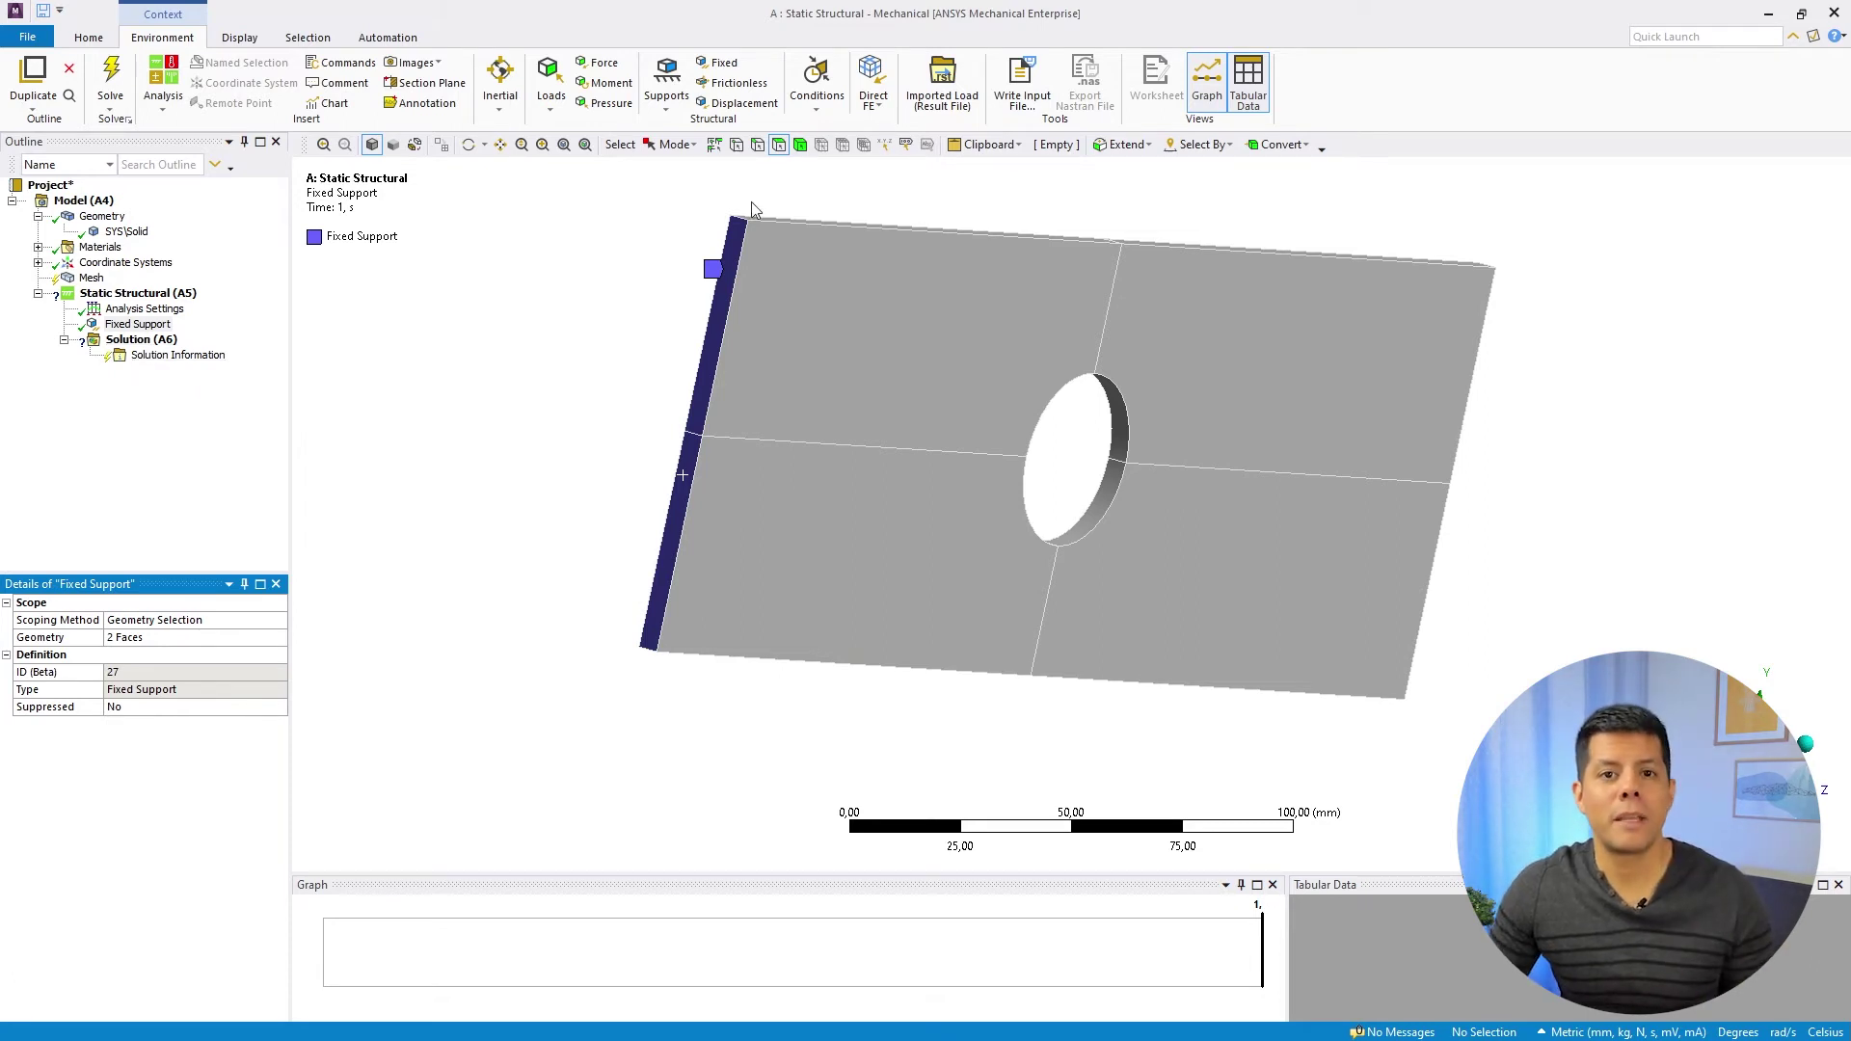
- Insert a Force on the two narrow end faces at the plate's positive-X end, opposite the fixed support
{"action": "left_click", "coordinate": [469, 145]}
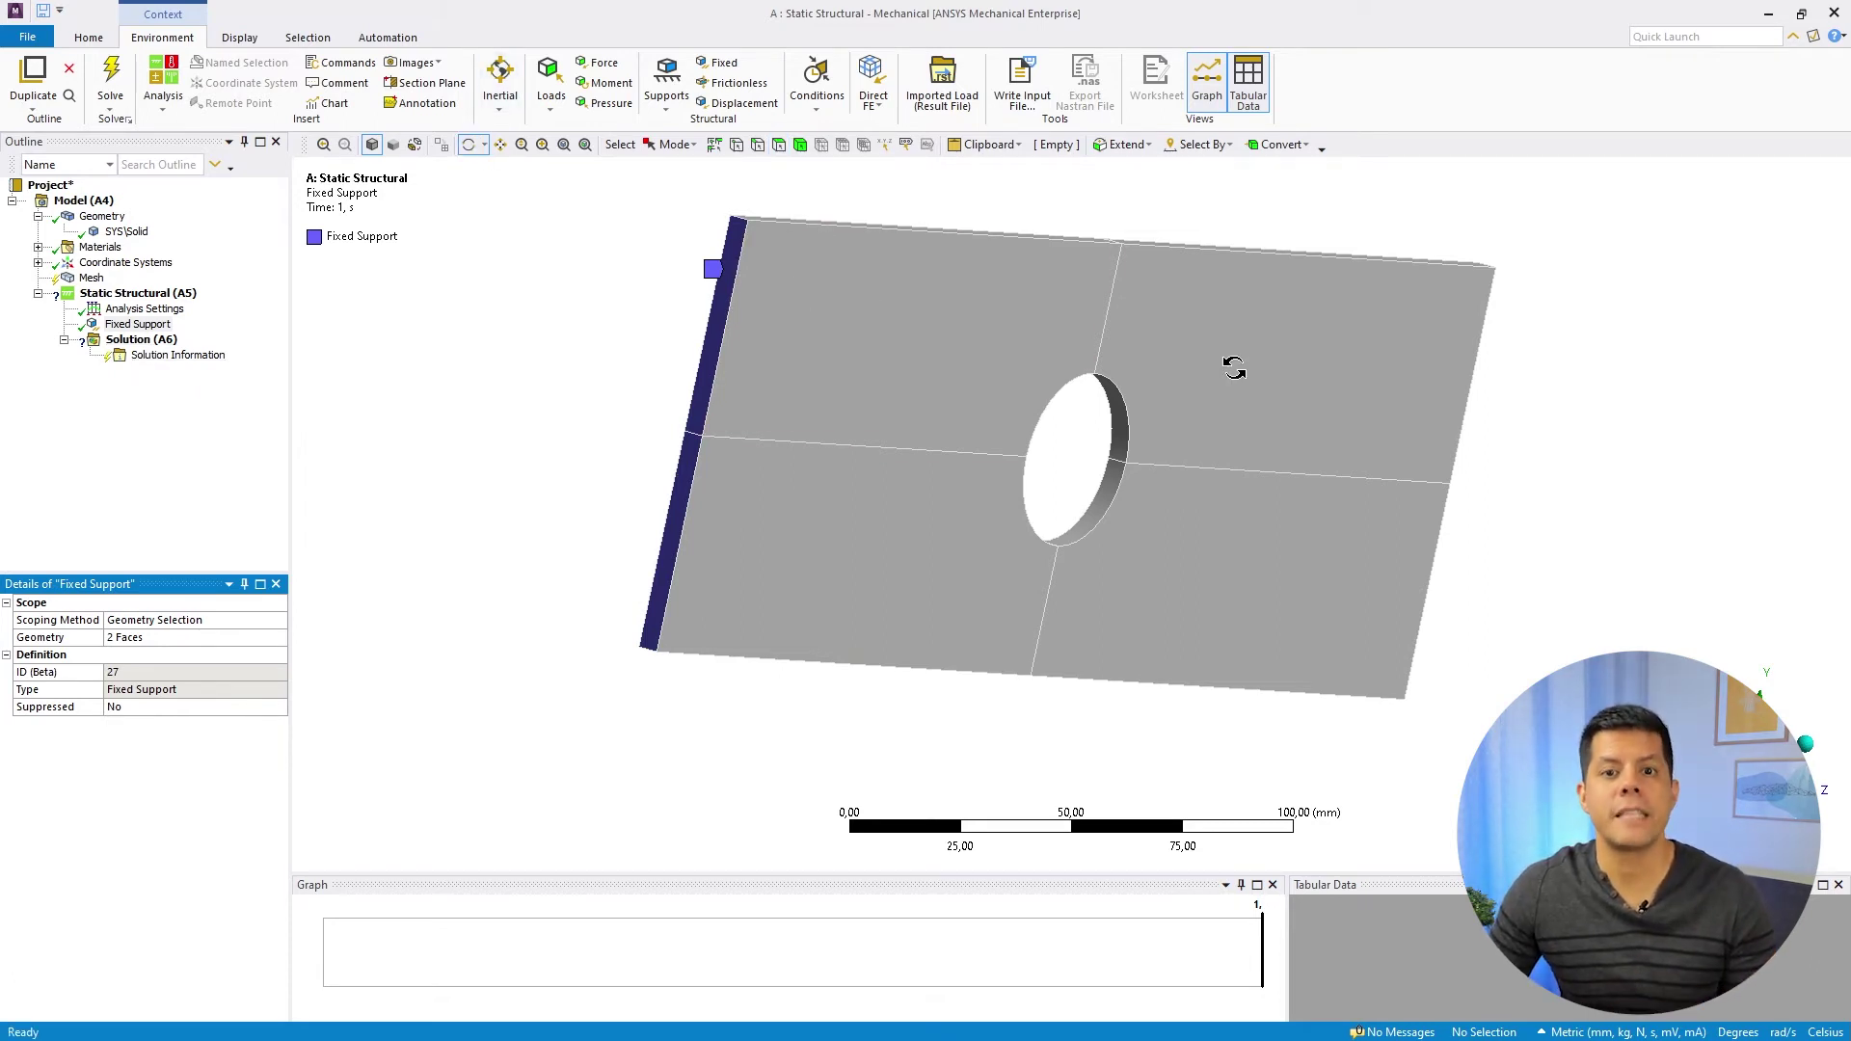
{"action": "left_click_drag", "start_coordinate": [1235, 367], "coordinate": [942, 356]}
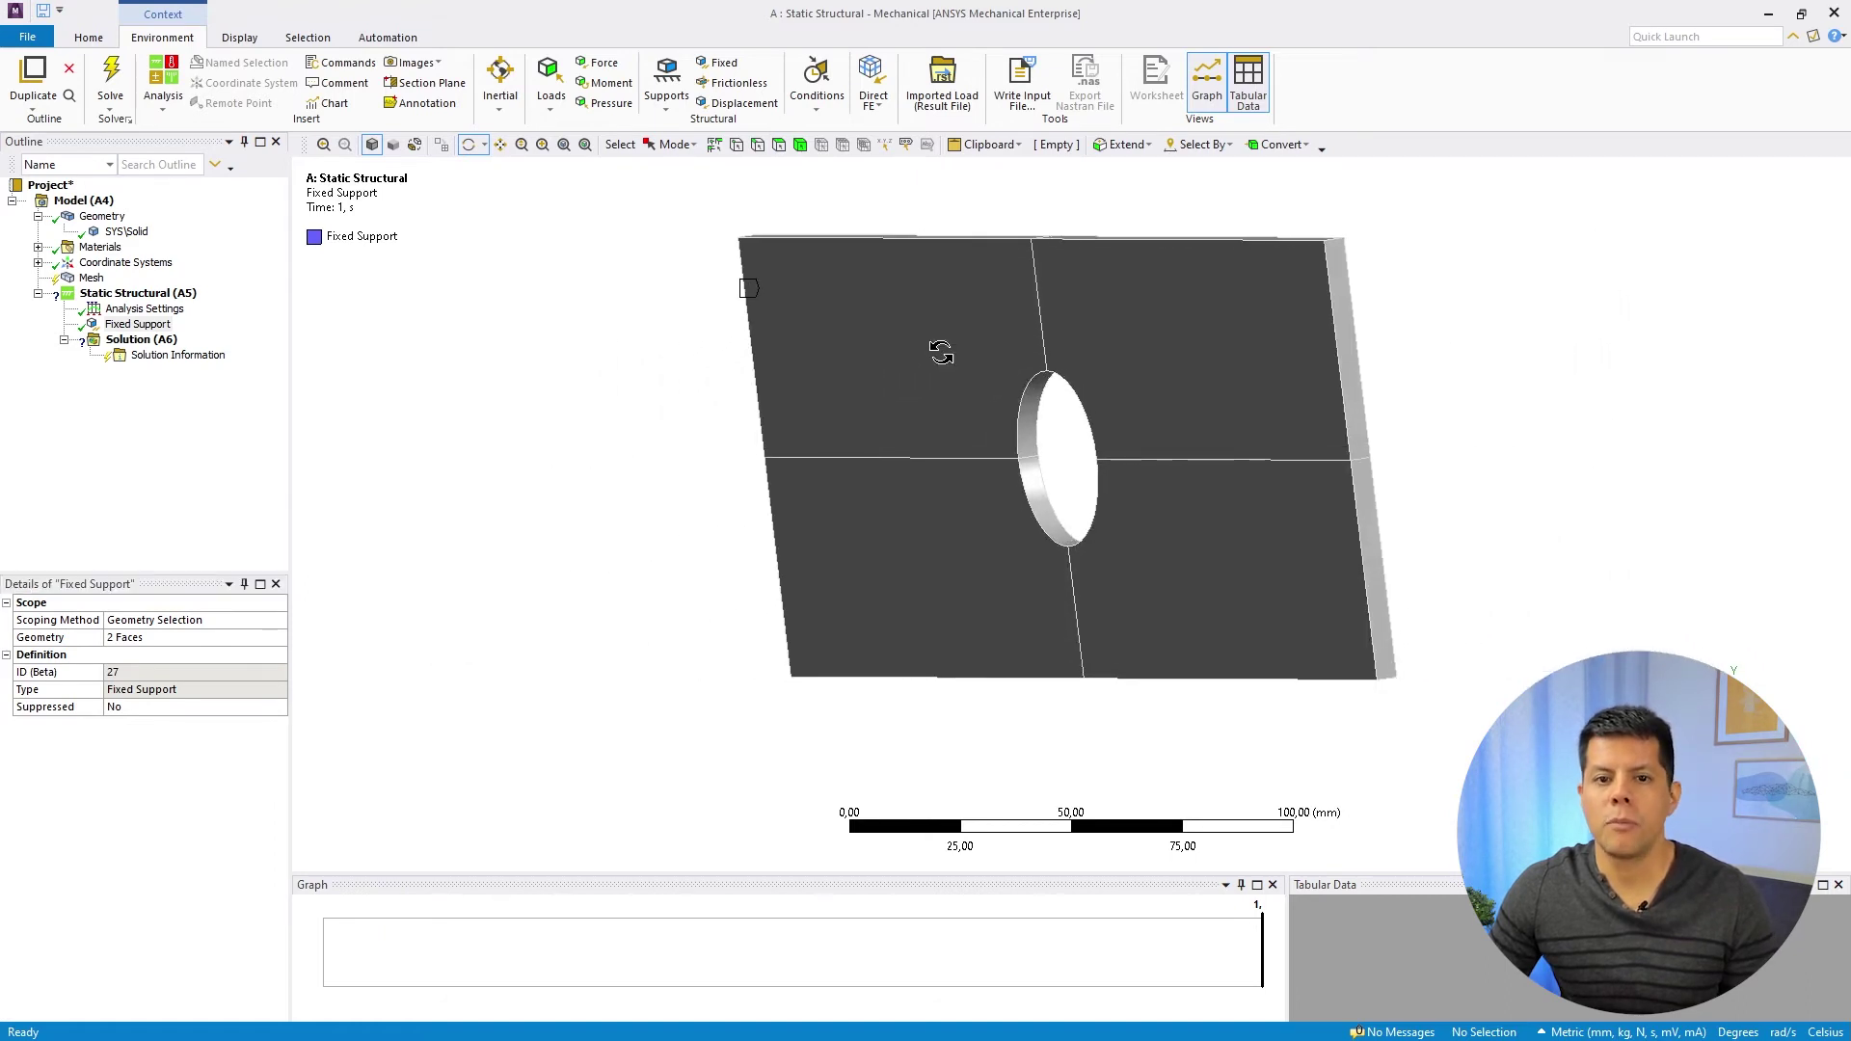
{"action": "left_click", "coordinate": [781, 147]}
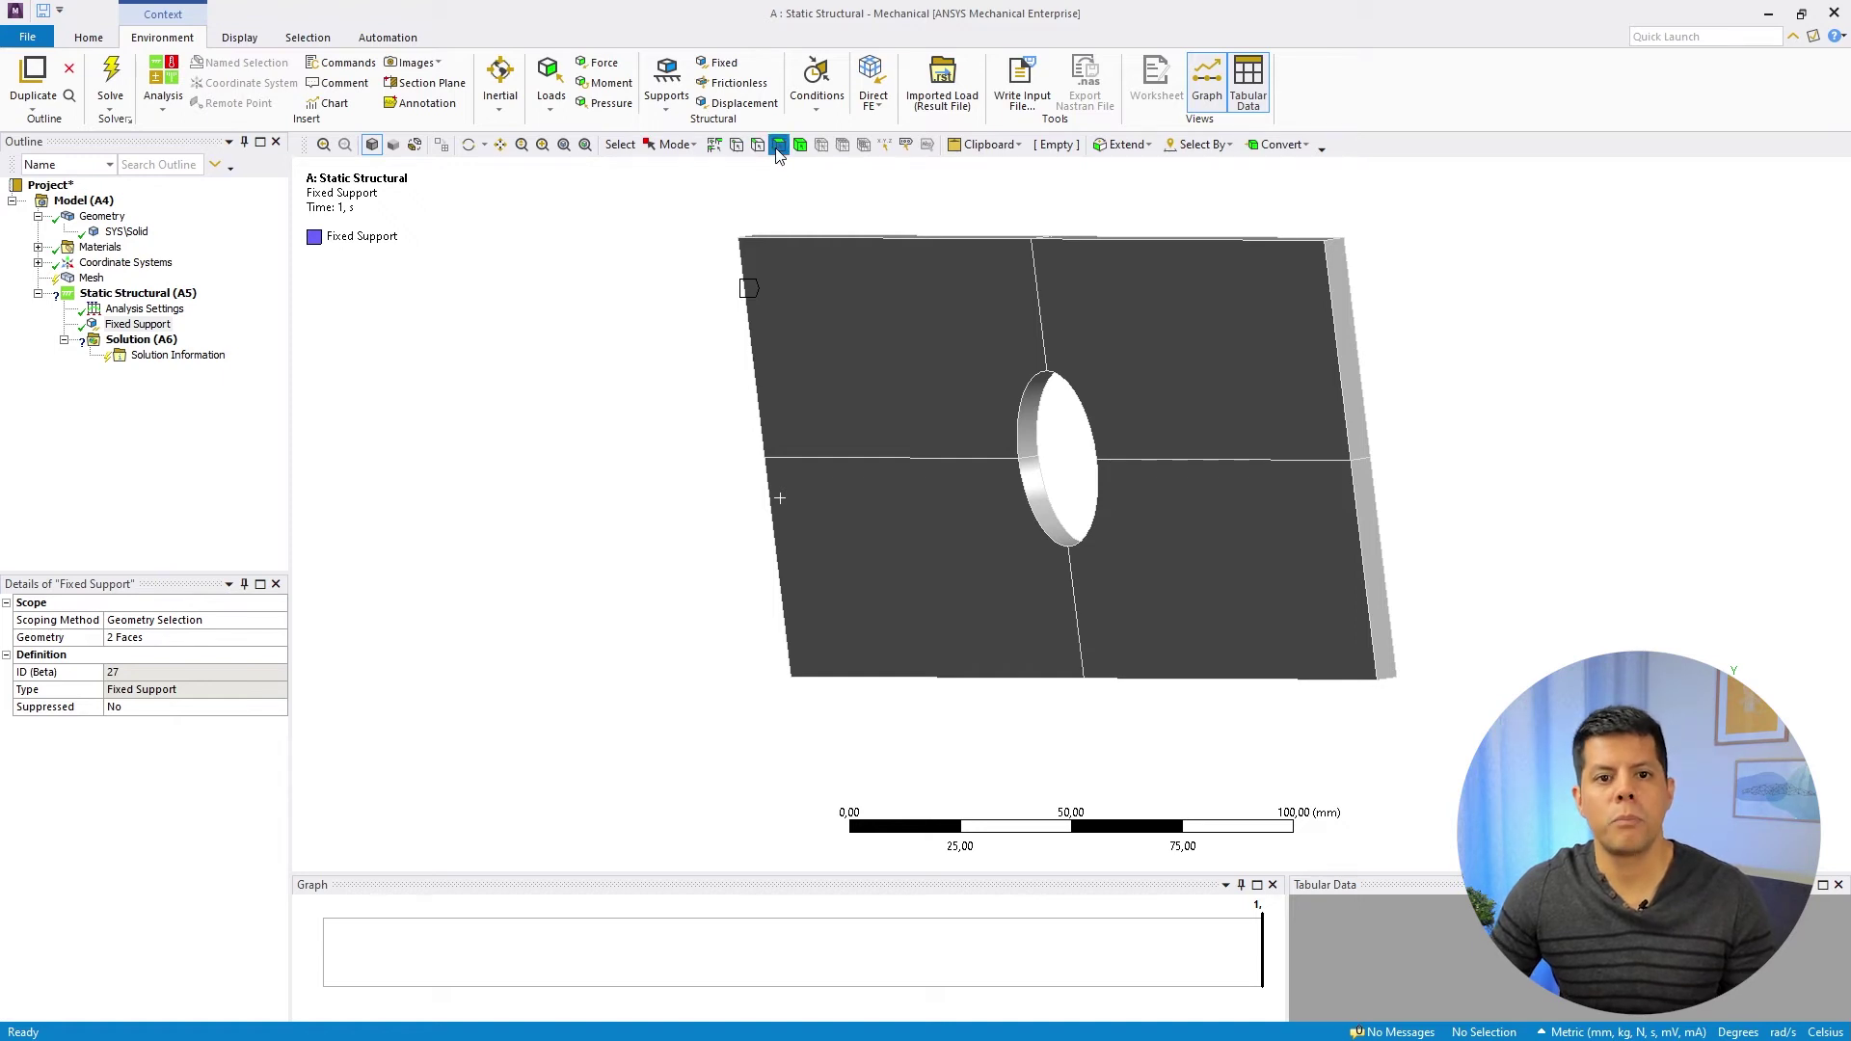
{"action": "left_click", "coordinate": [1344, 355]}
{"action": "left_click", "coordinate": [1369, 501], "text": "ctrl"}
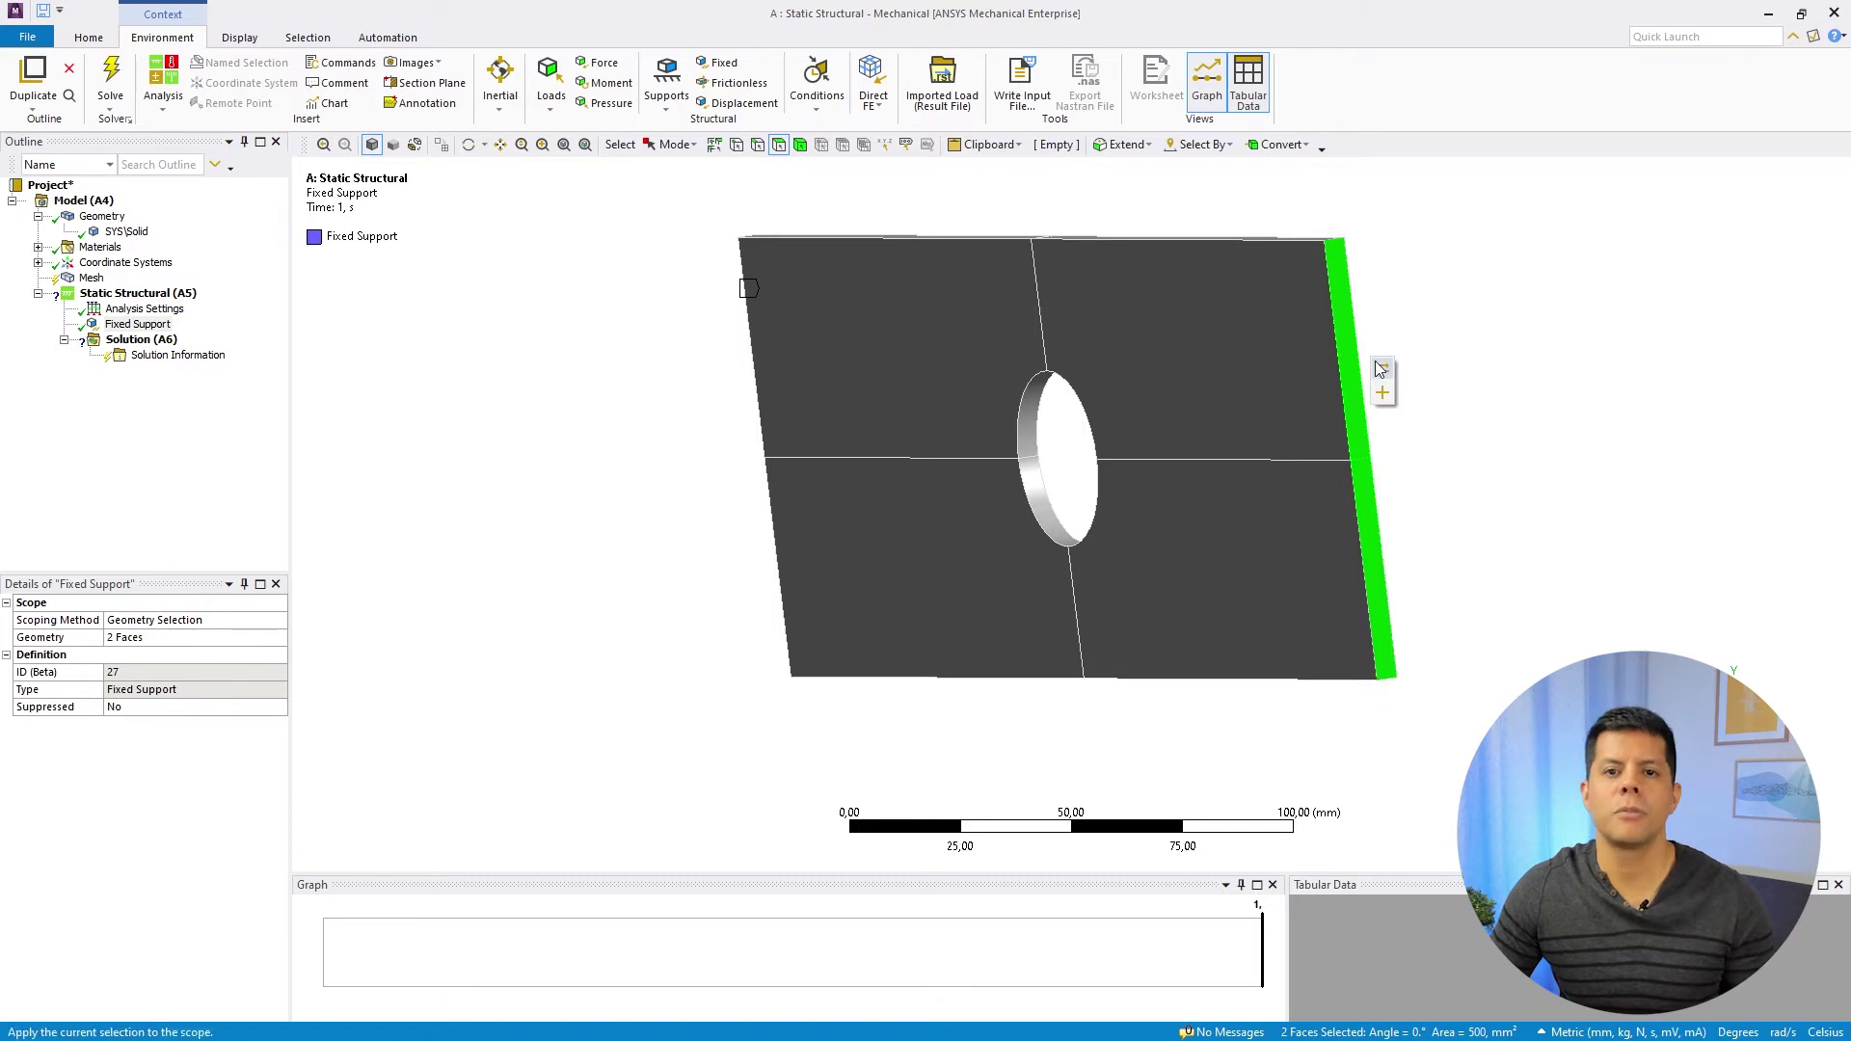
{"action": "right_click", "coordinate": [1364, 321]}
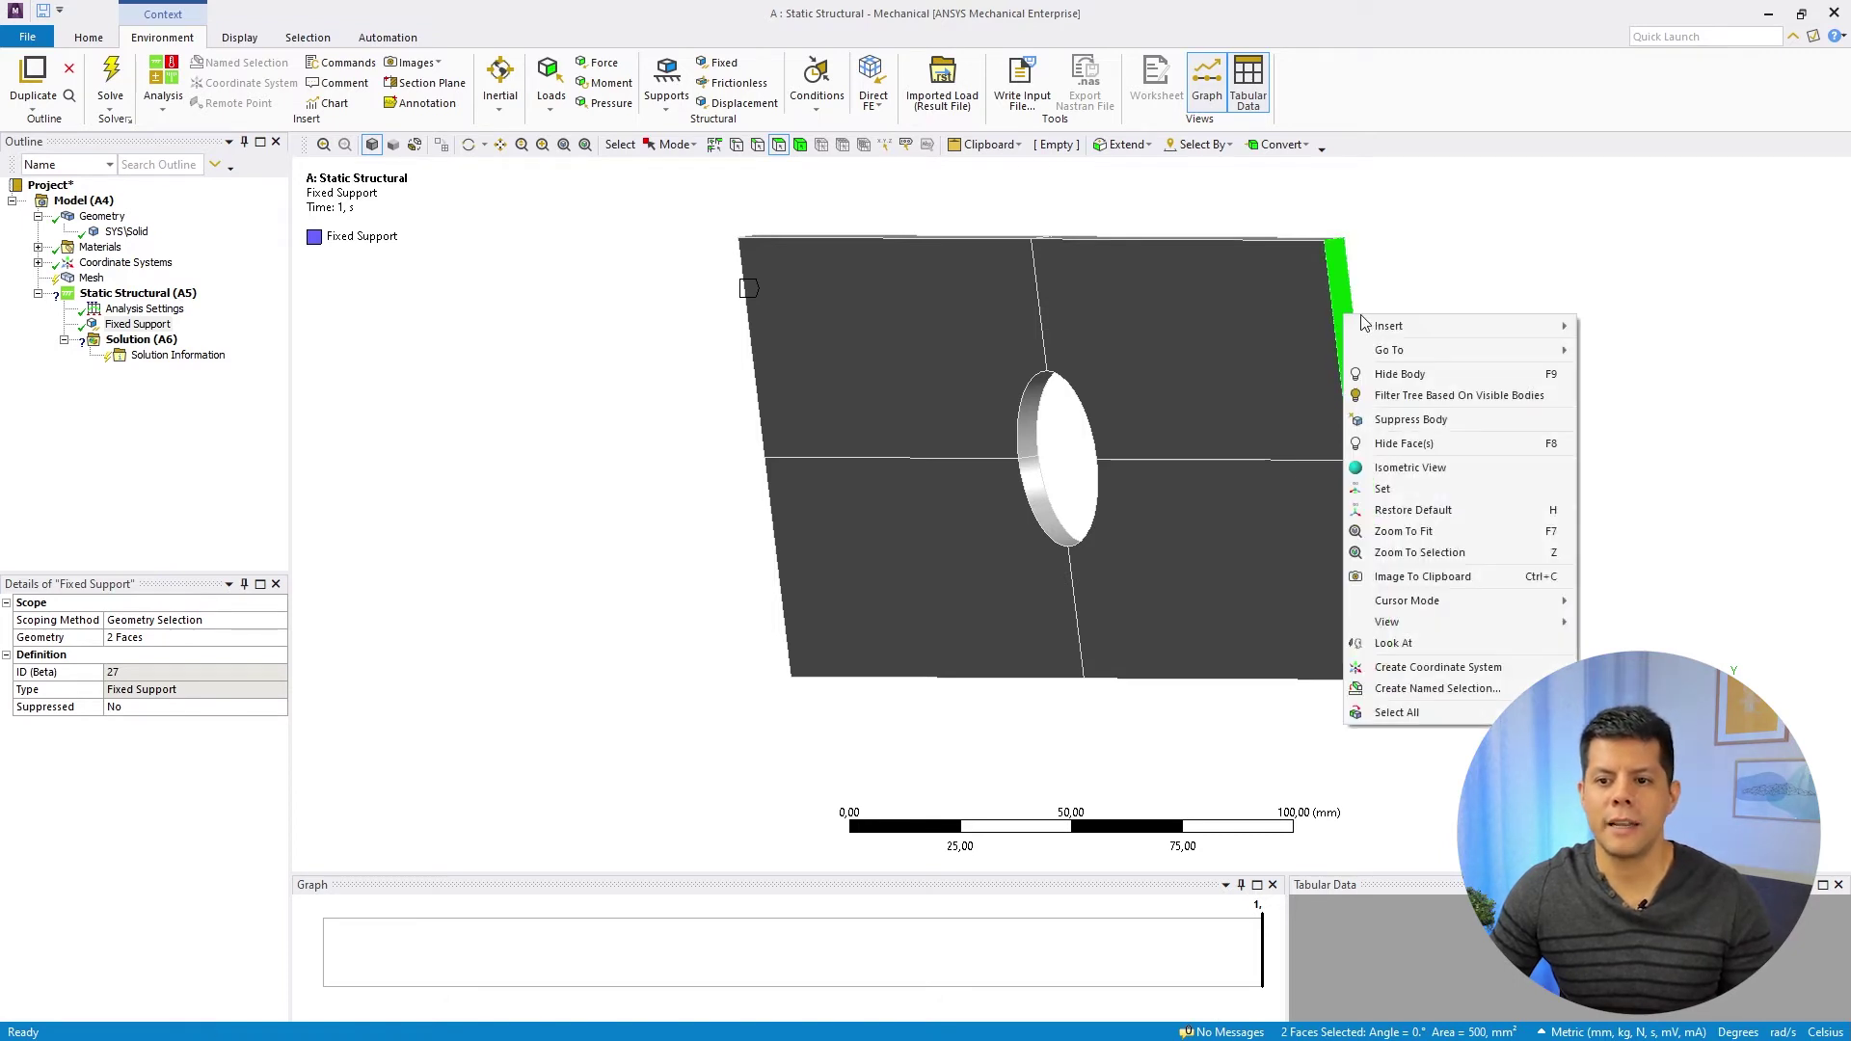
{"action": "mouse_move", "coordinate": [1391, 329]}
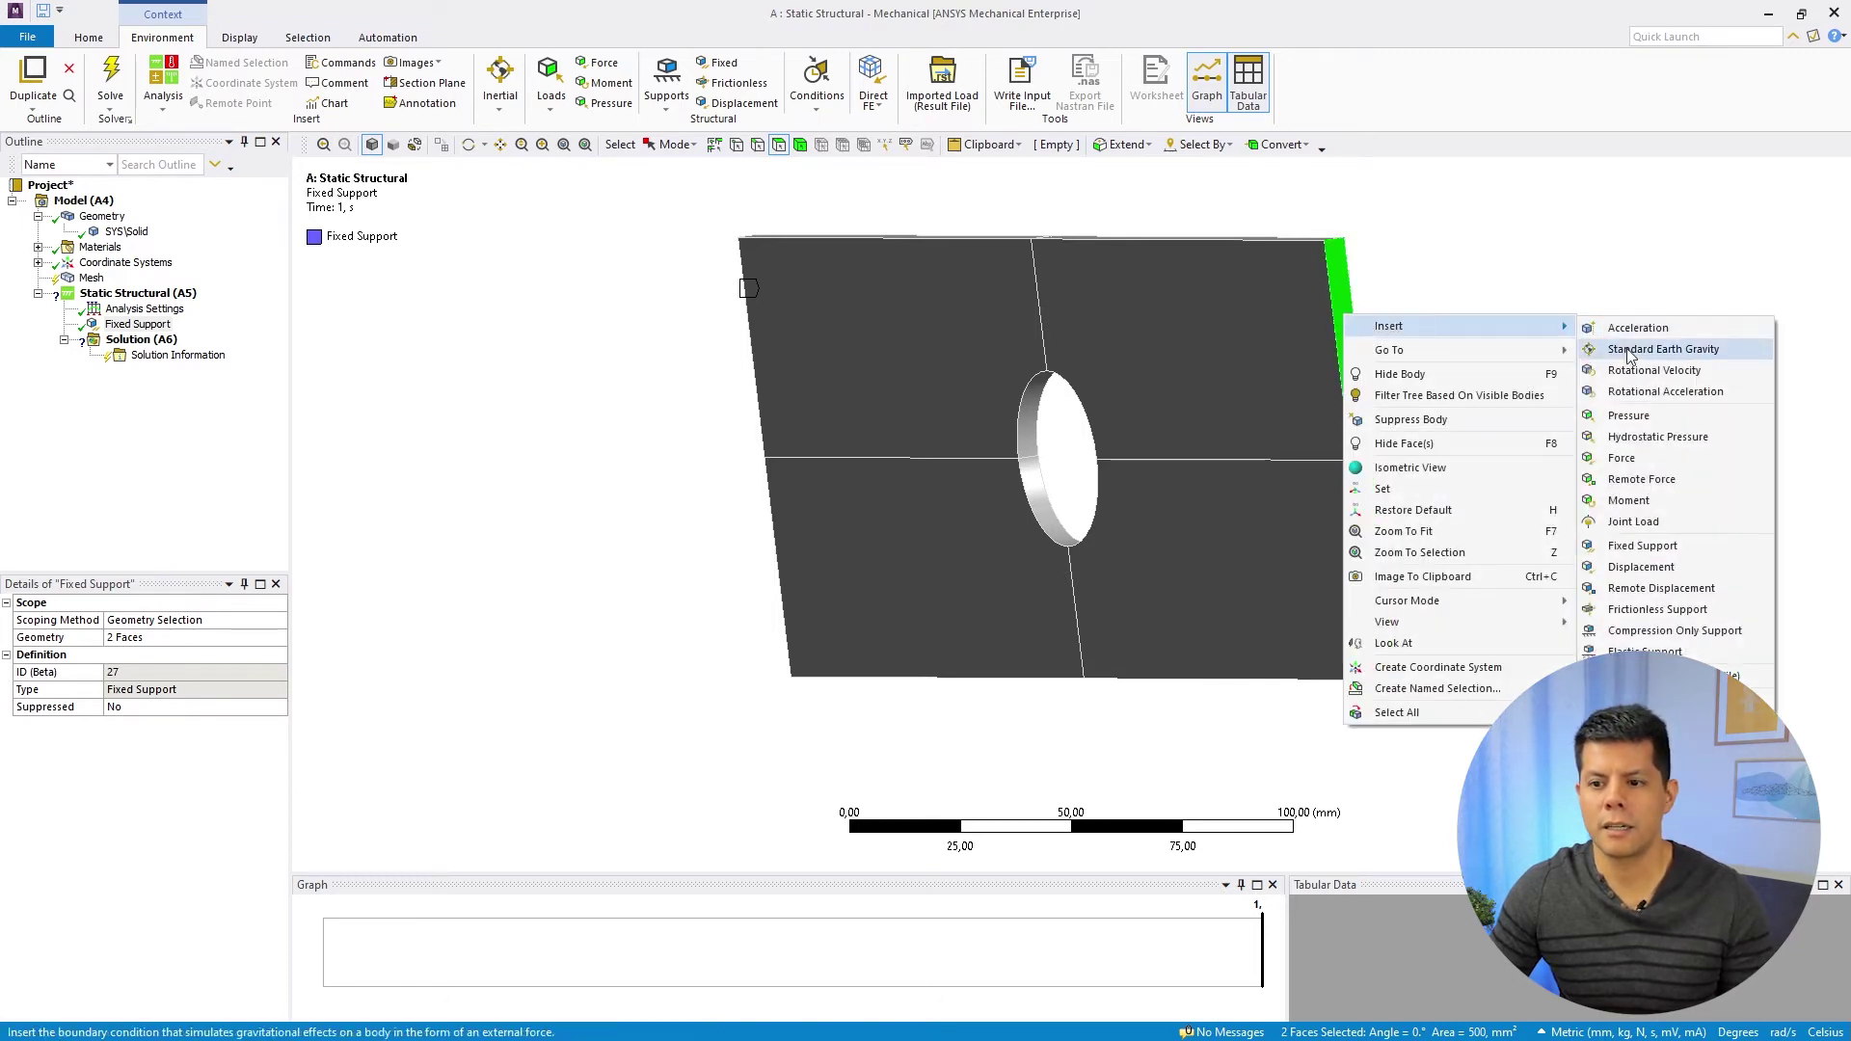
{"action": "left_click", "coordinate": [1627, 465]}
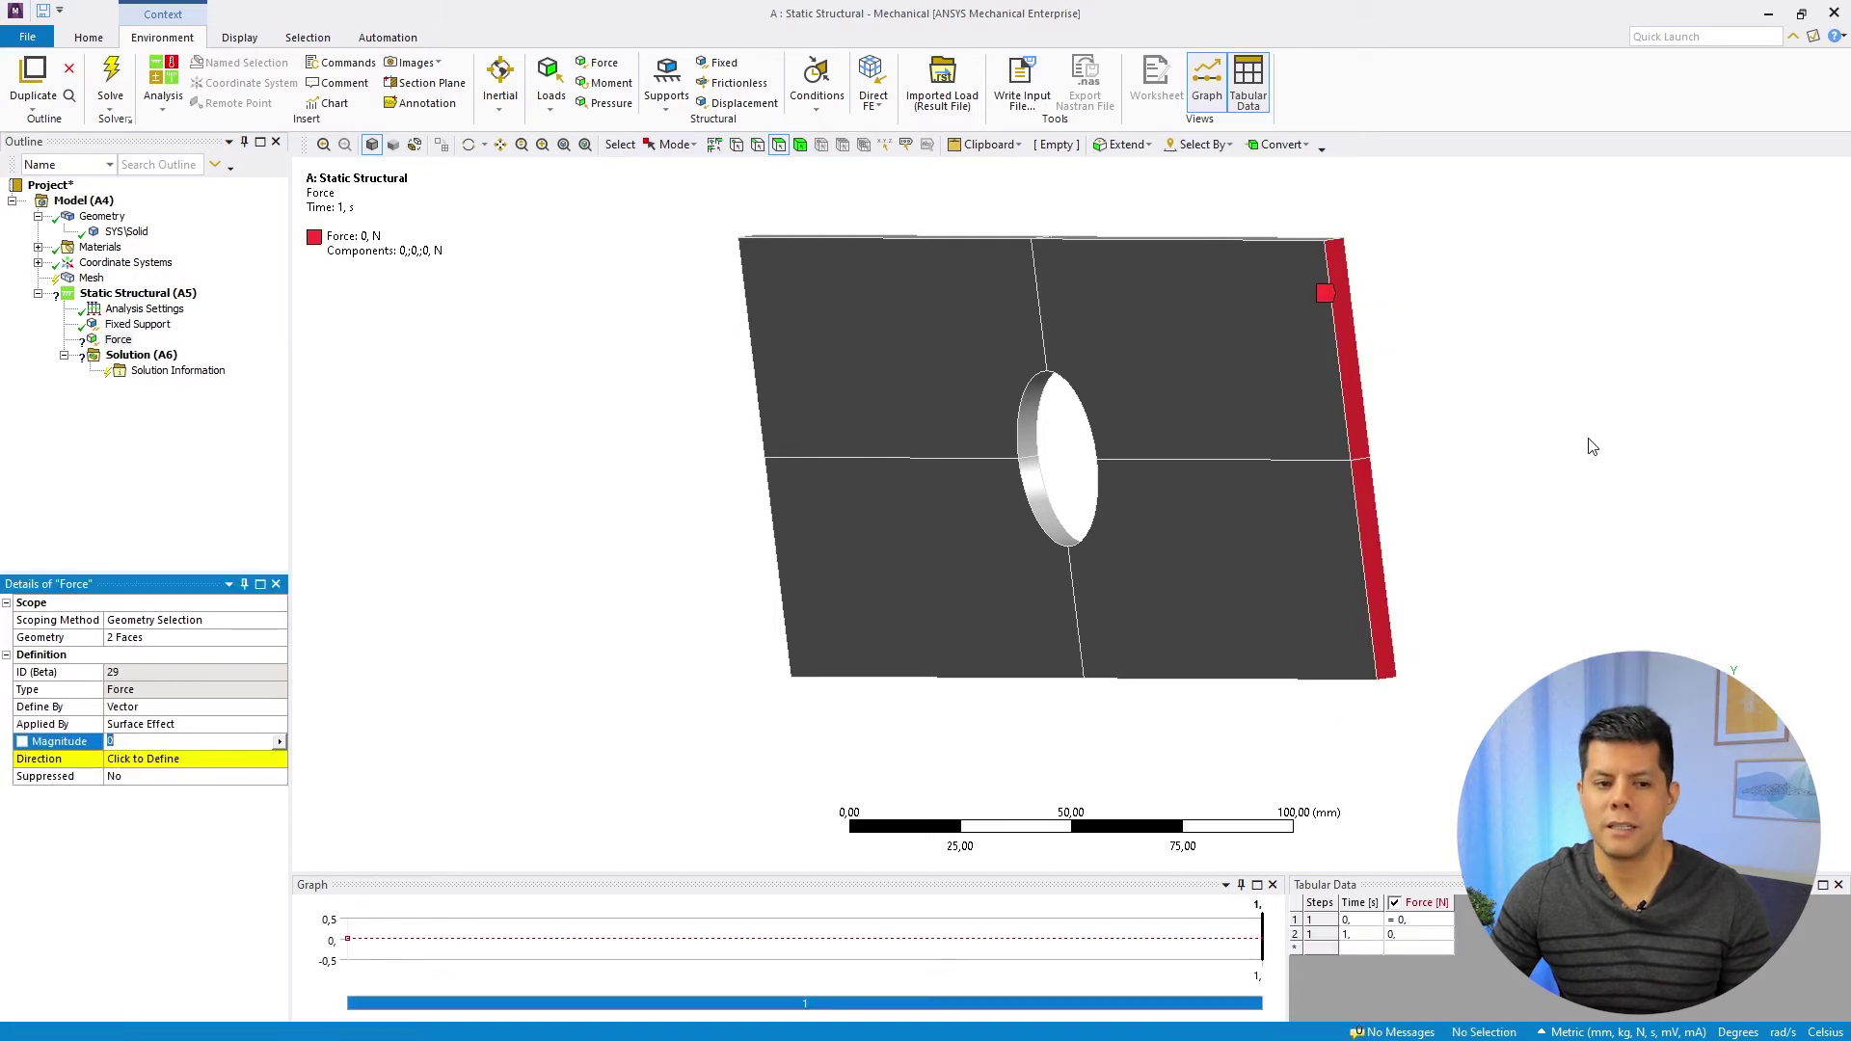
- Change the force definition from Vector to Components
{"action": "left_click", "coordinate": [95, 347]}
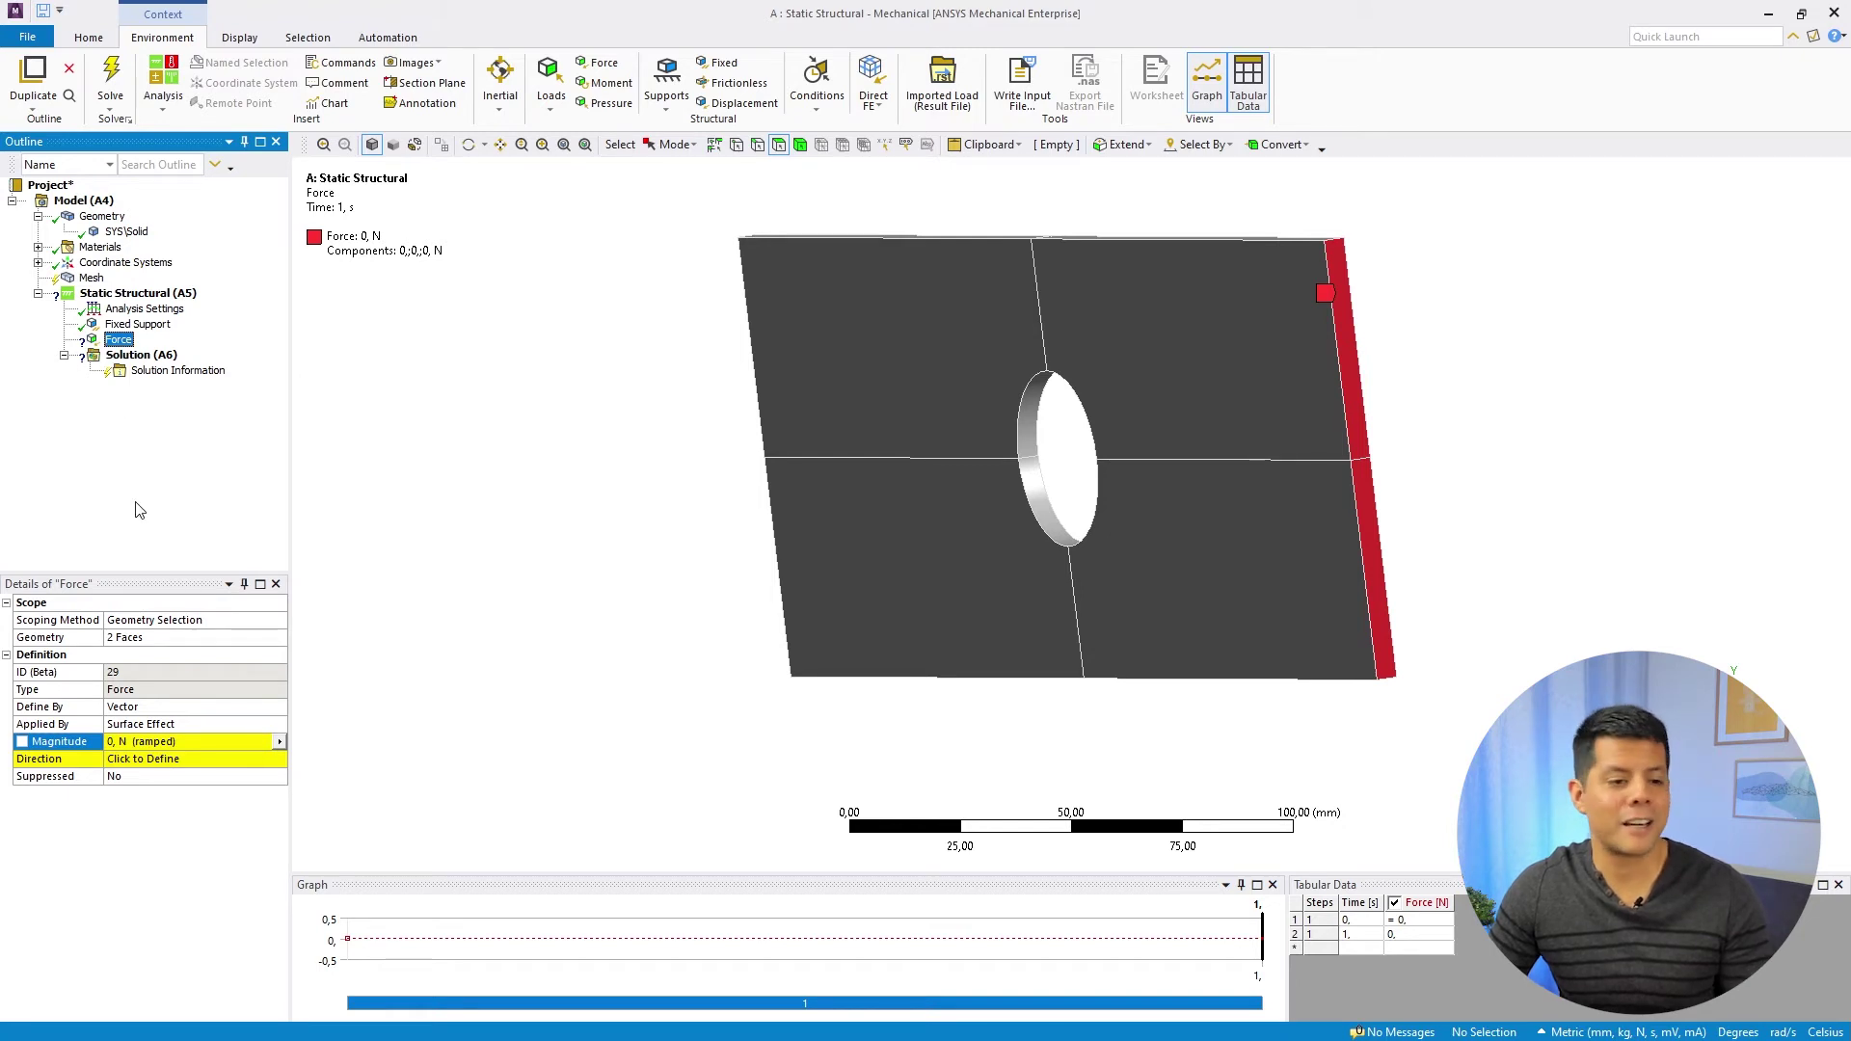
{"action": "left_click_drag", "start_coordinate": [233, 573], "coordinate": [369, 506]}
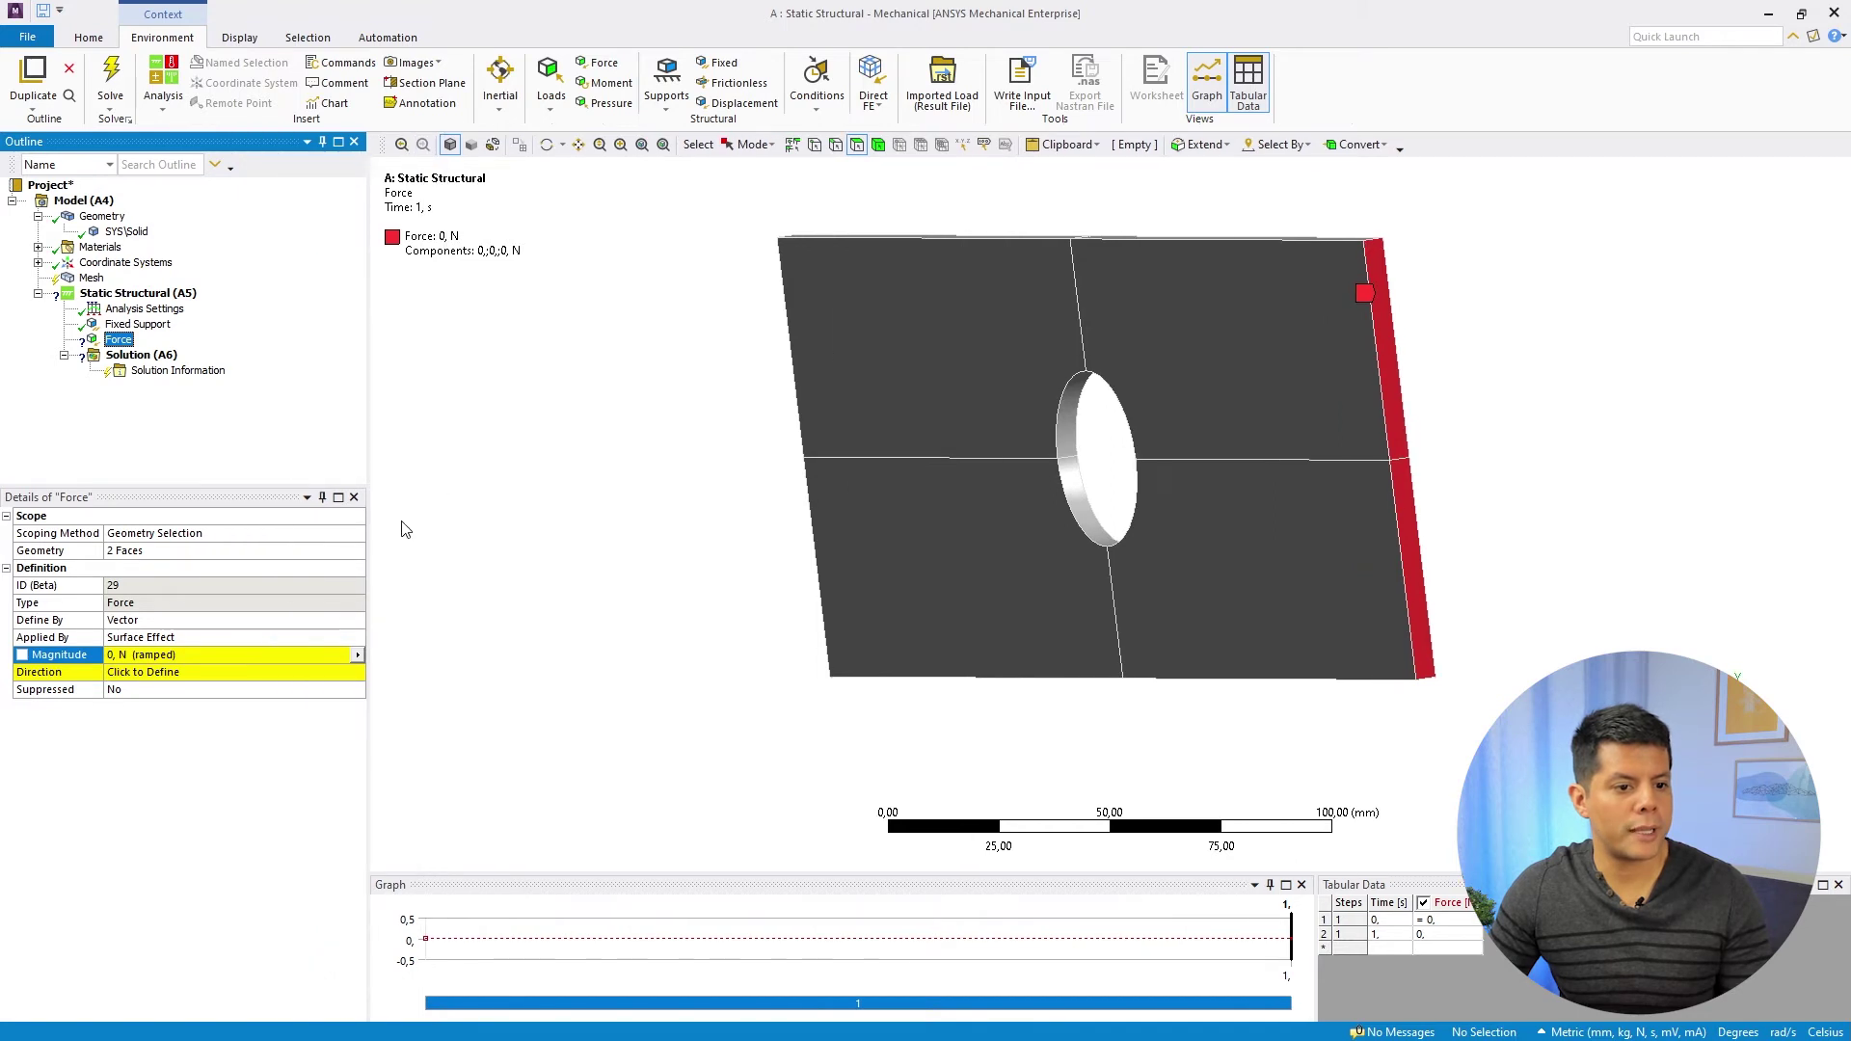
{"action": "left_click", "coordinate": [70, 623]}
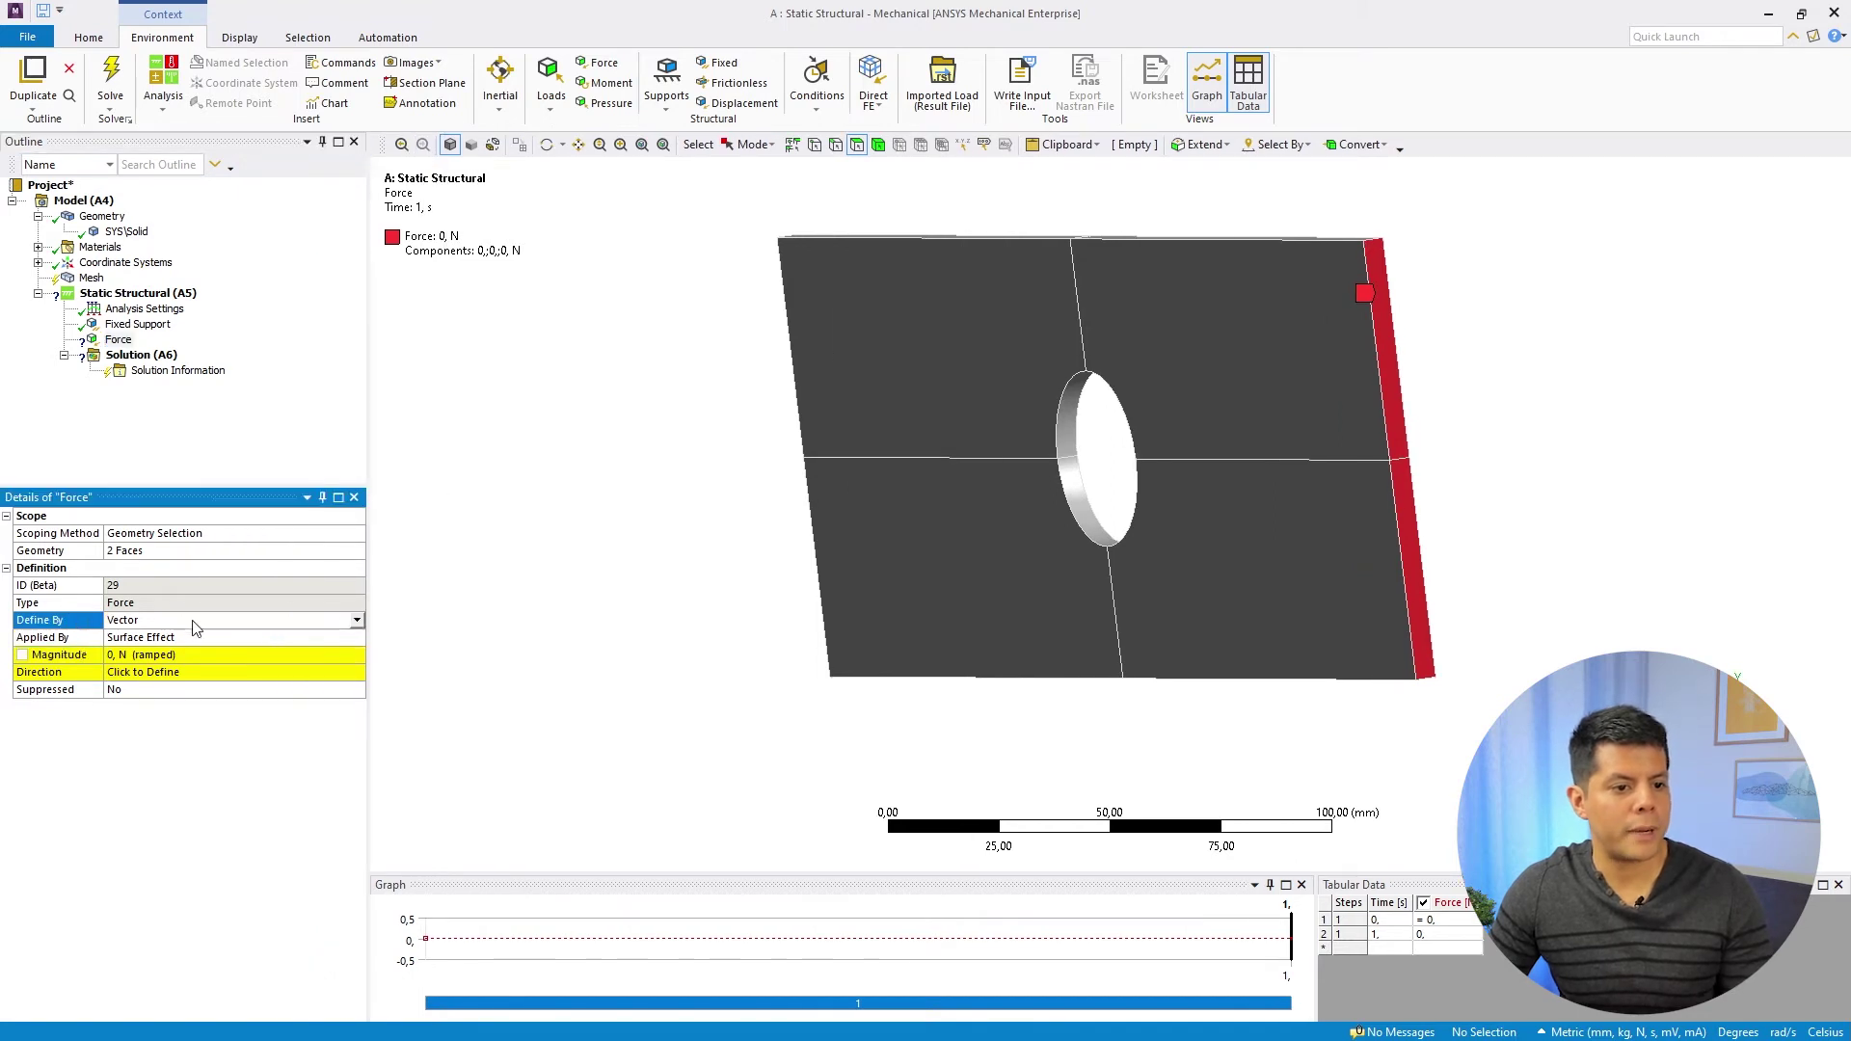
{"action": "left_click", "coordinate": [357, 621]}
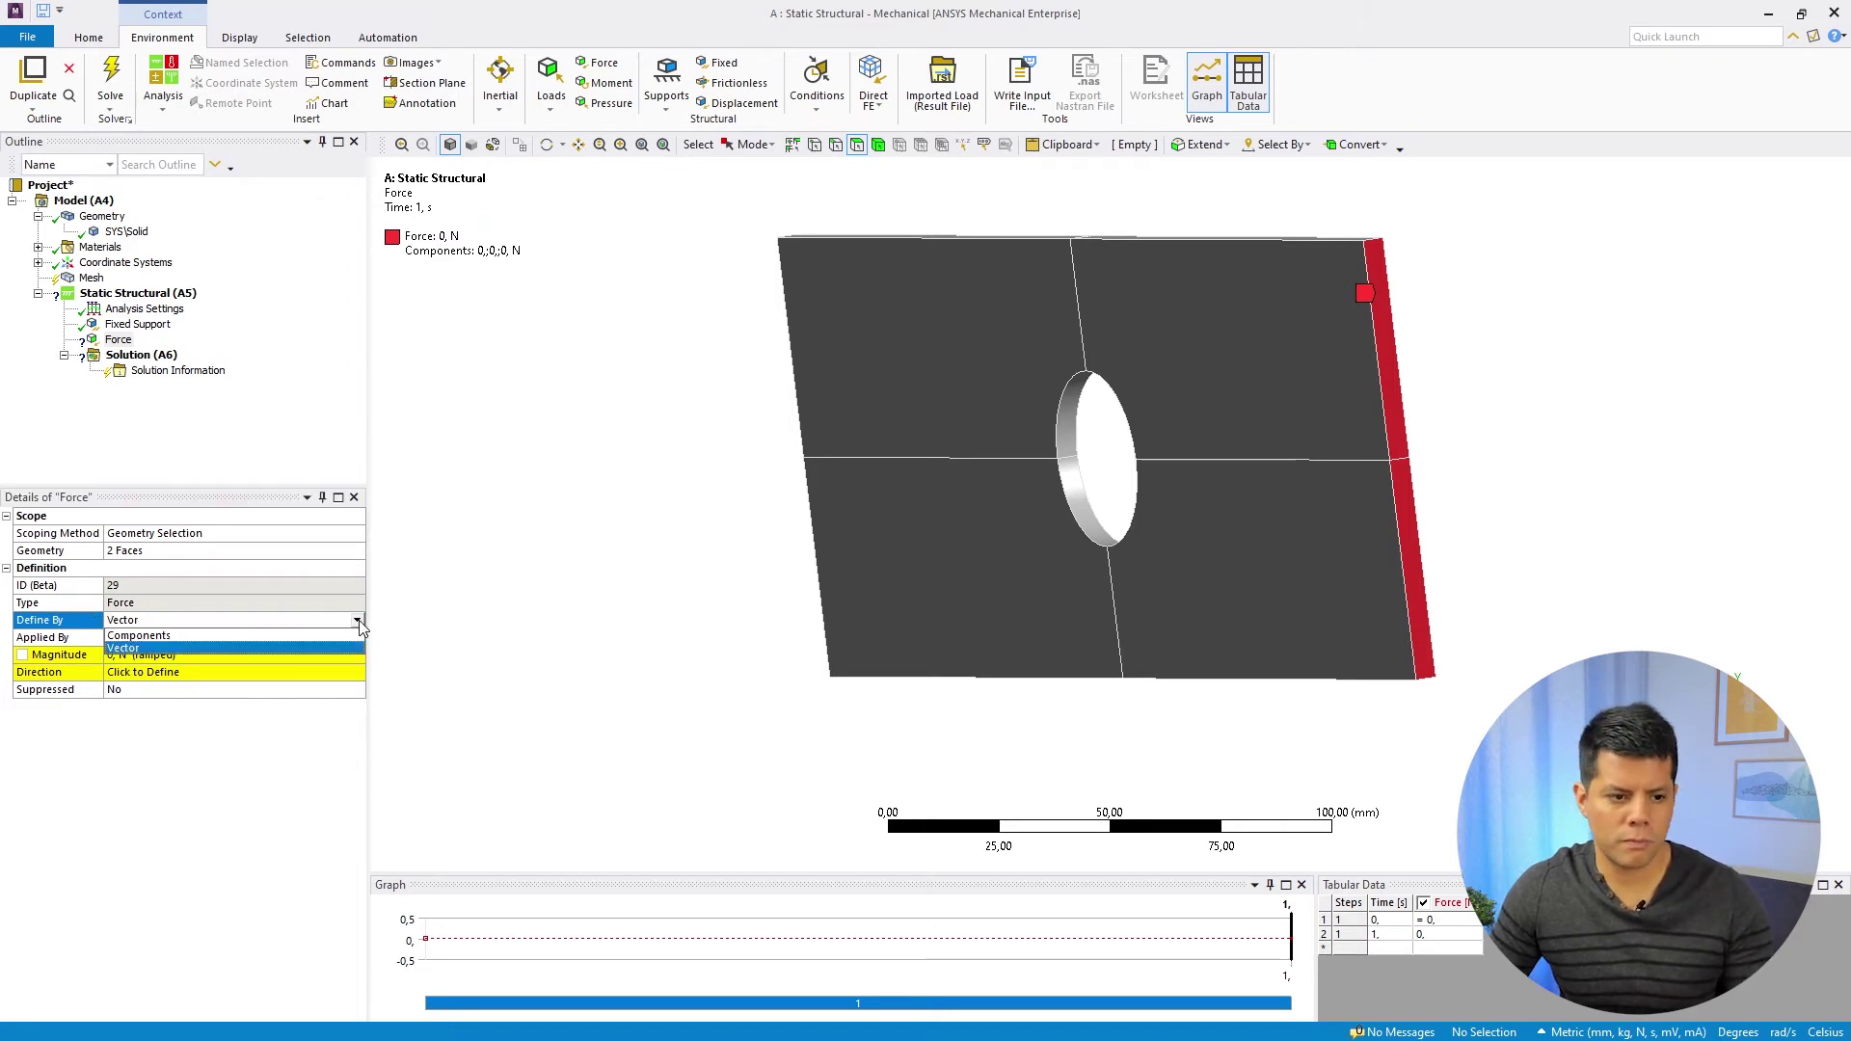
{"action": "left_click", "coordinate": [179, 643]}
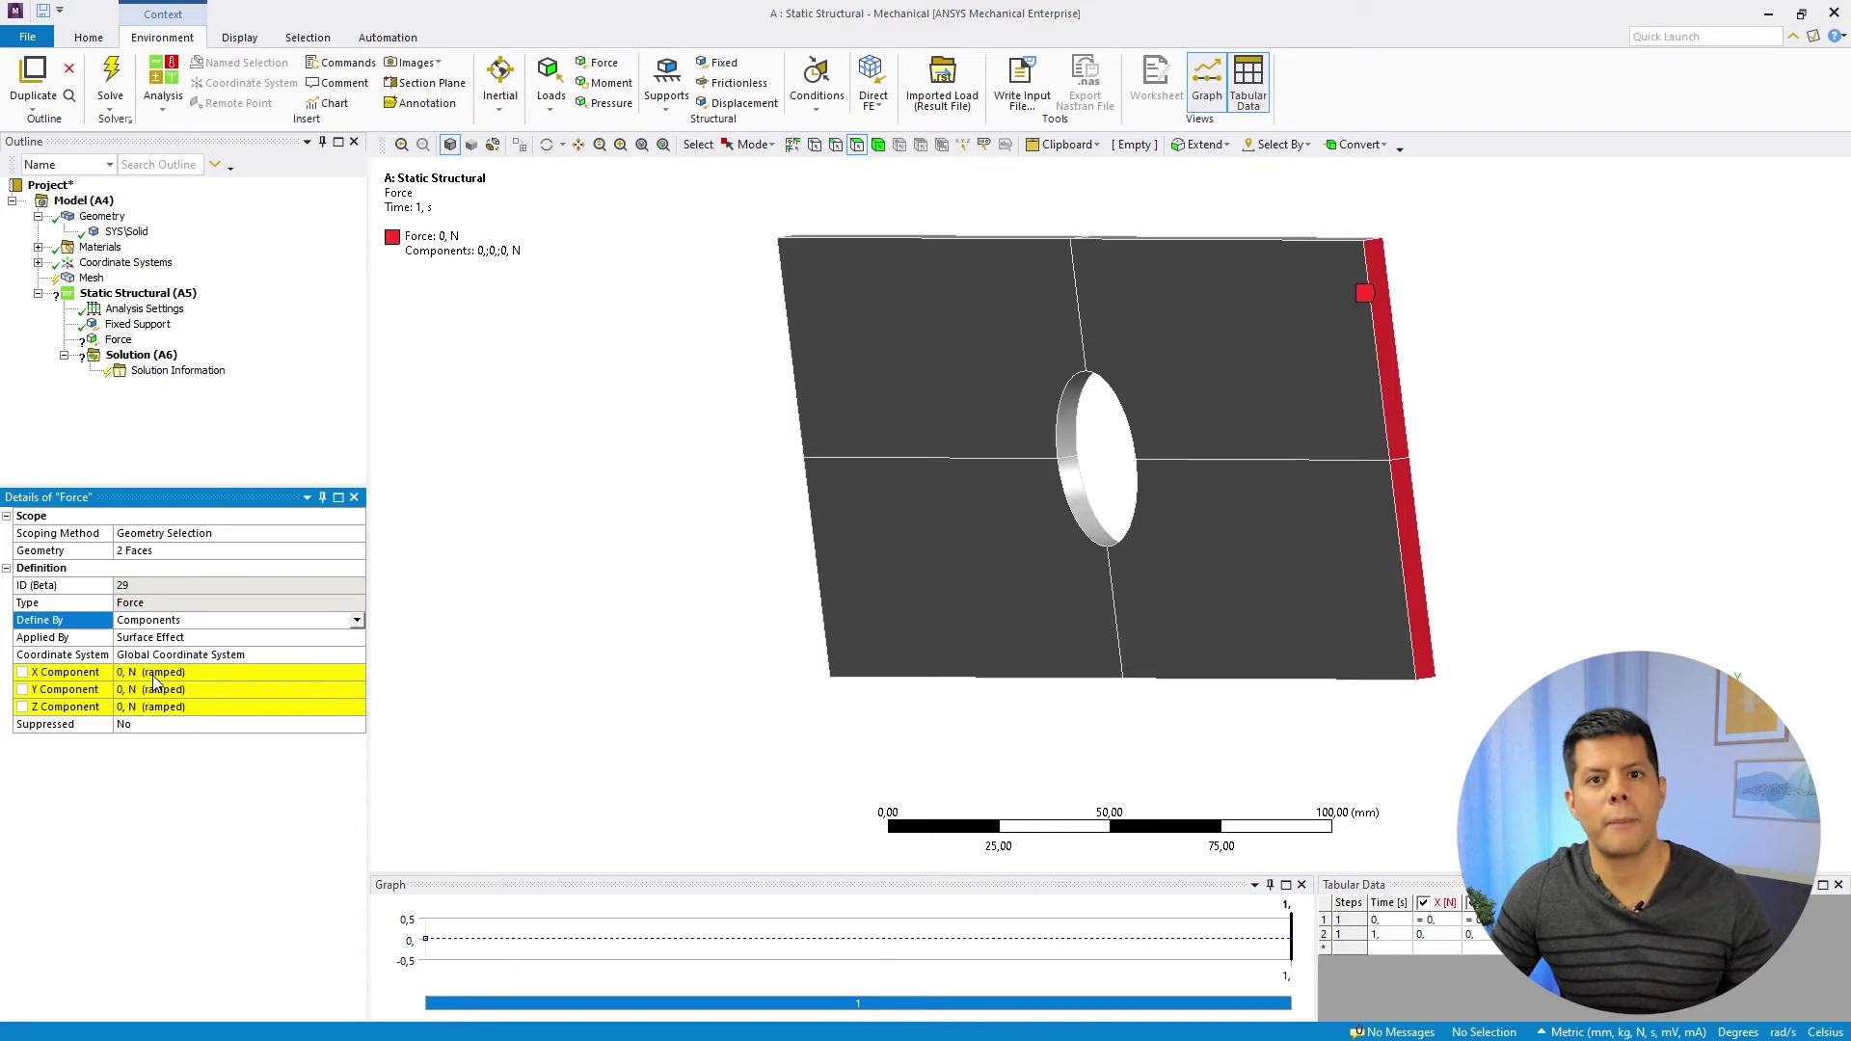
- Set the force's X Component to 10000 N in the Global Coordinate System
{"action": "key", "text": "1"}
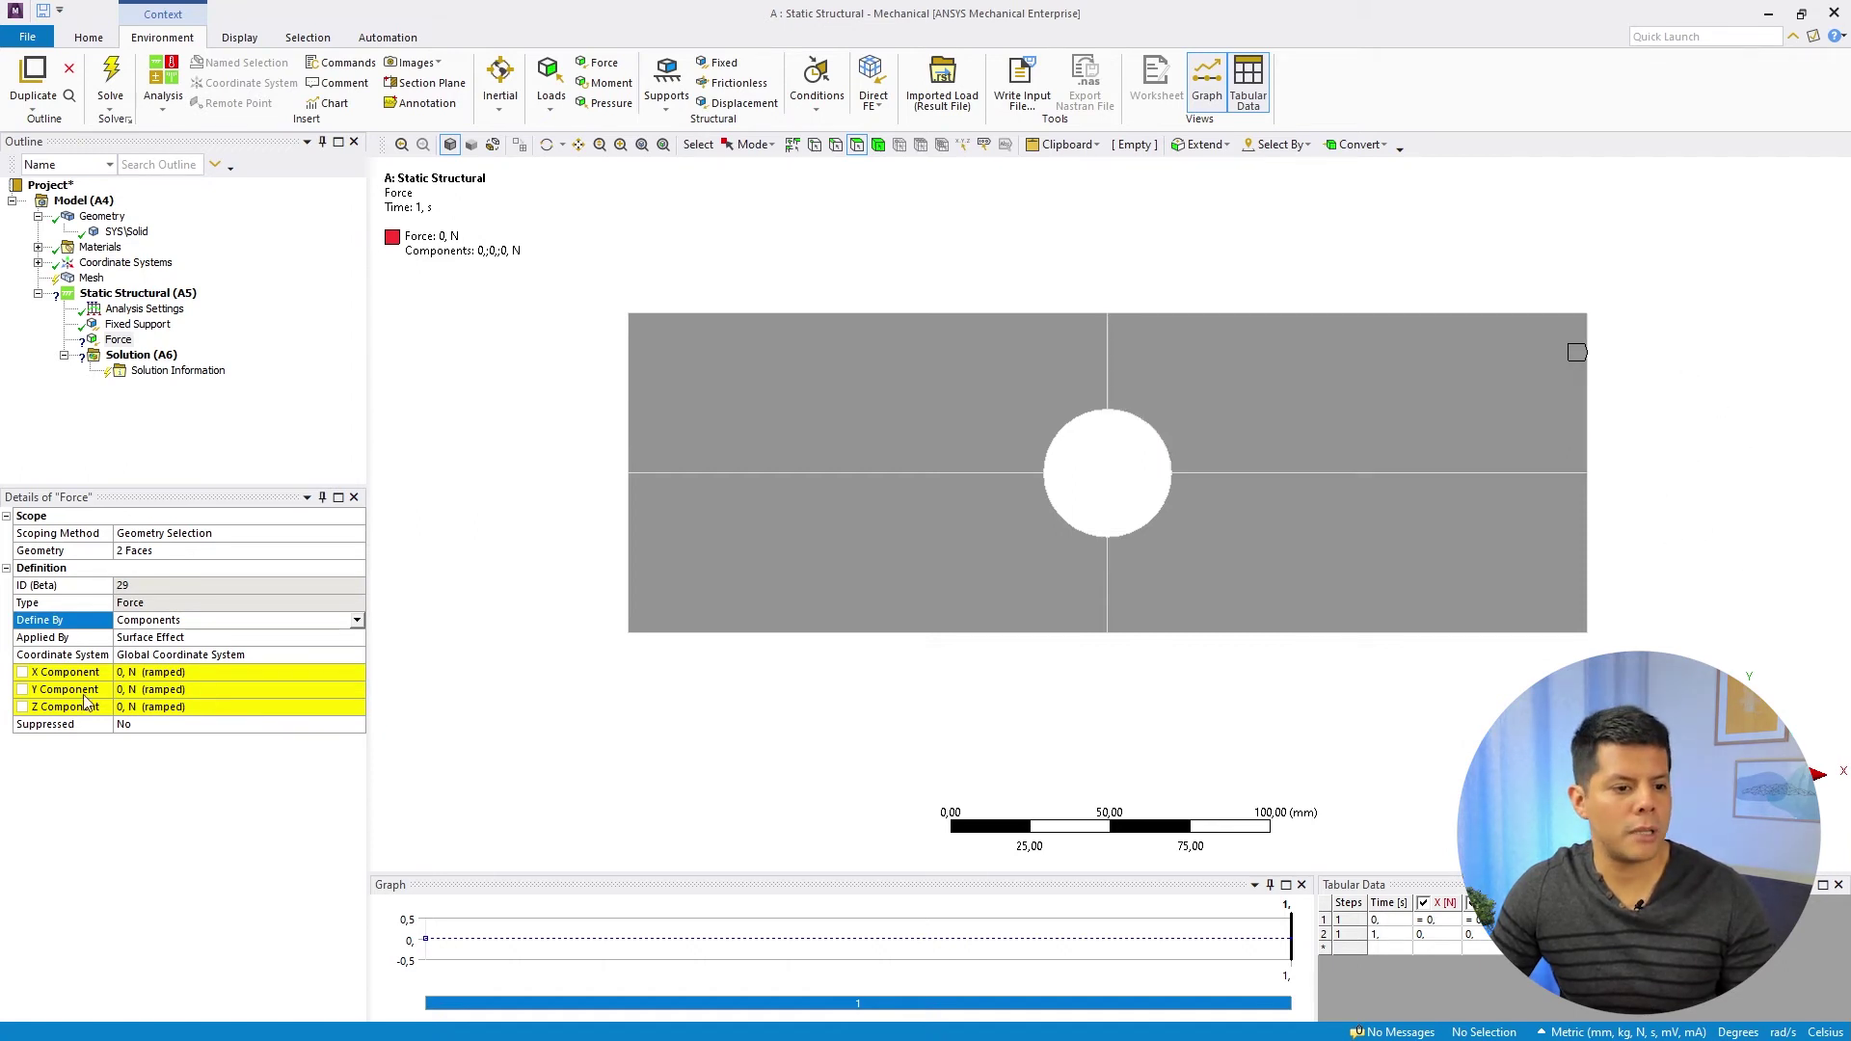
{"action": "left_click", "coordinate": [140, 674]}
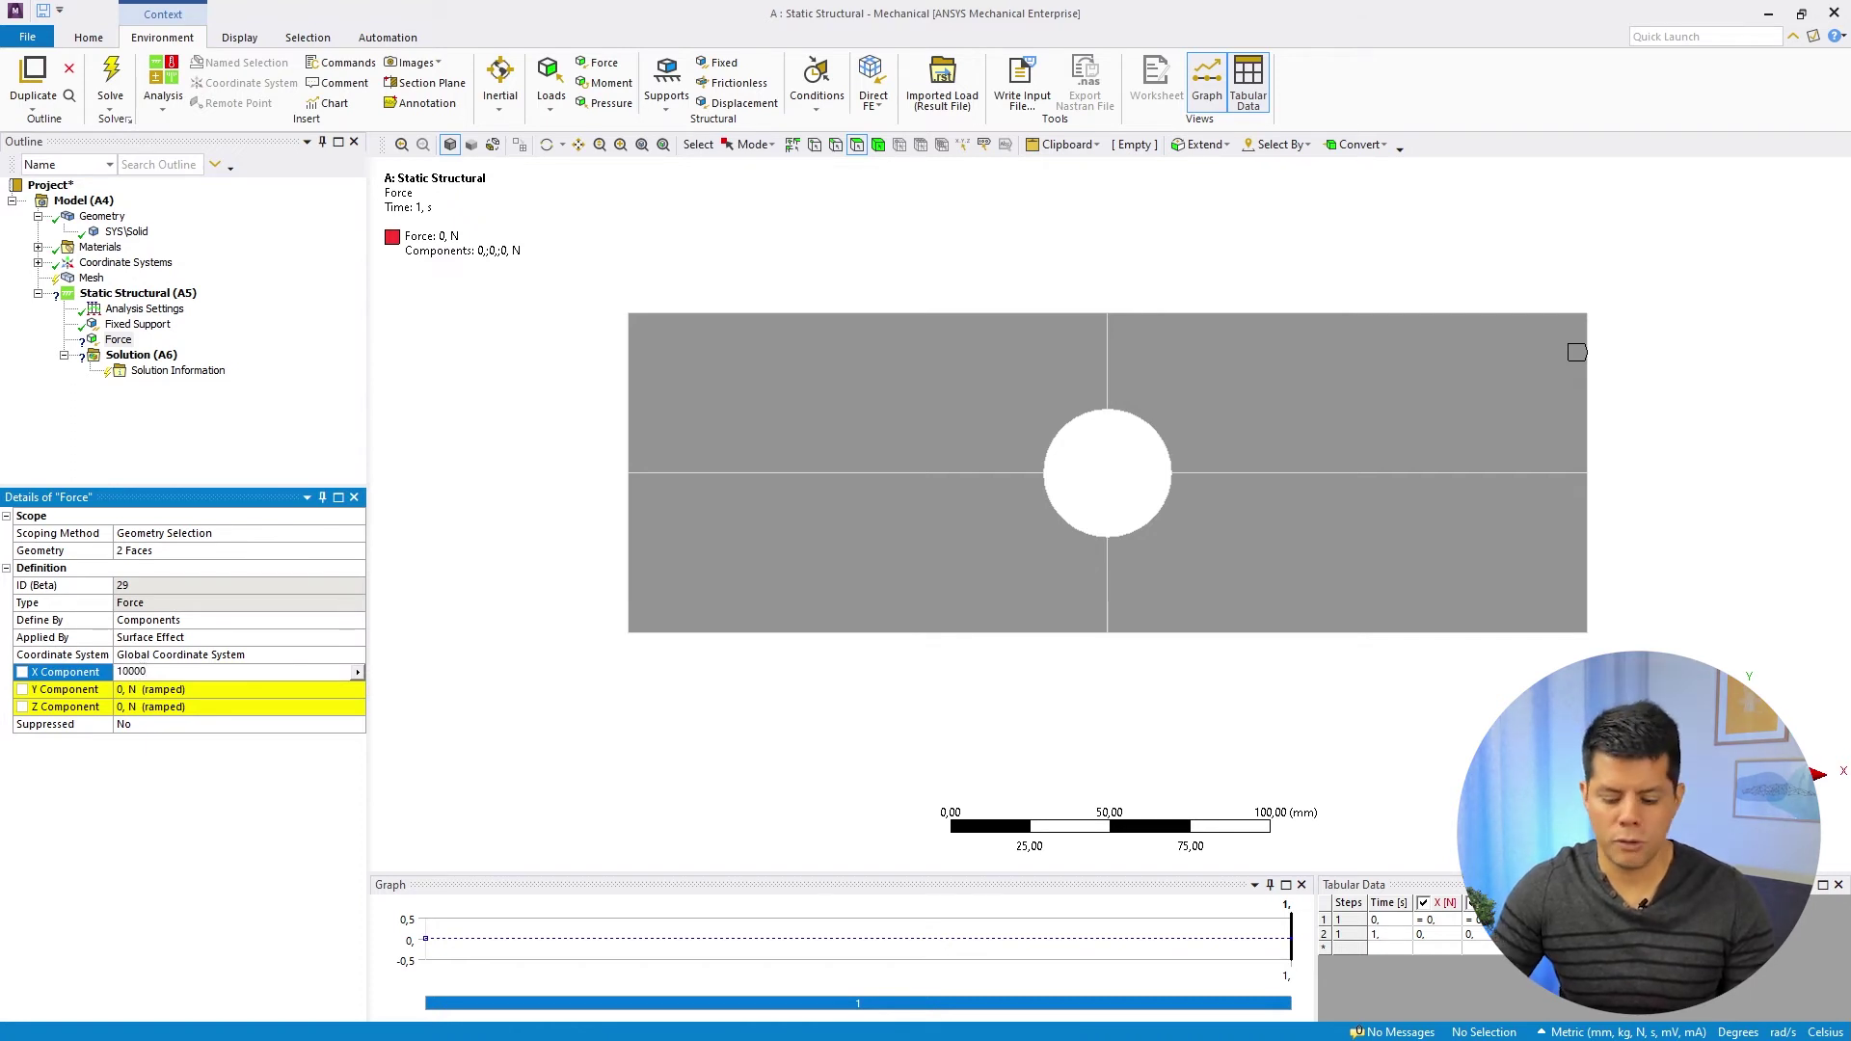
{"action": "key", "text": "Return"}
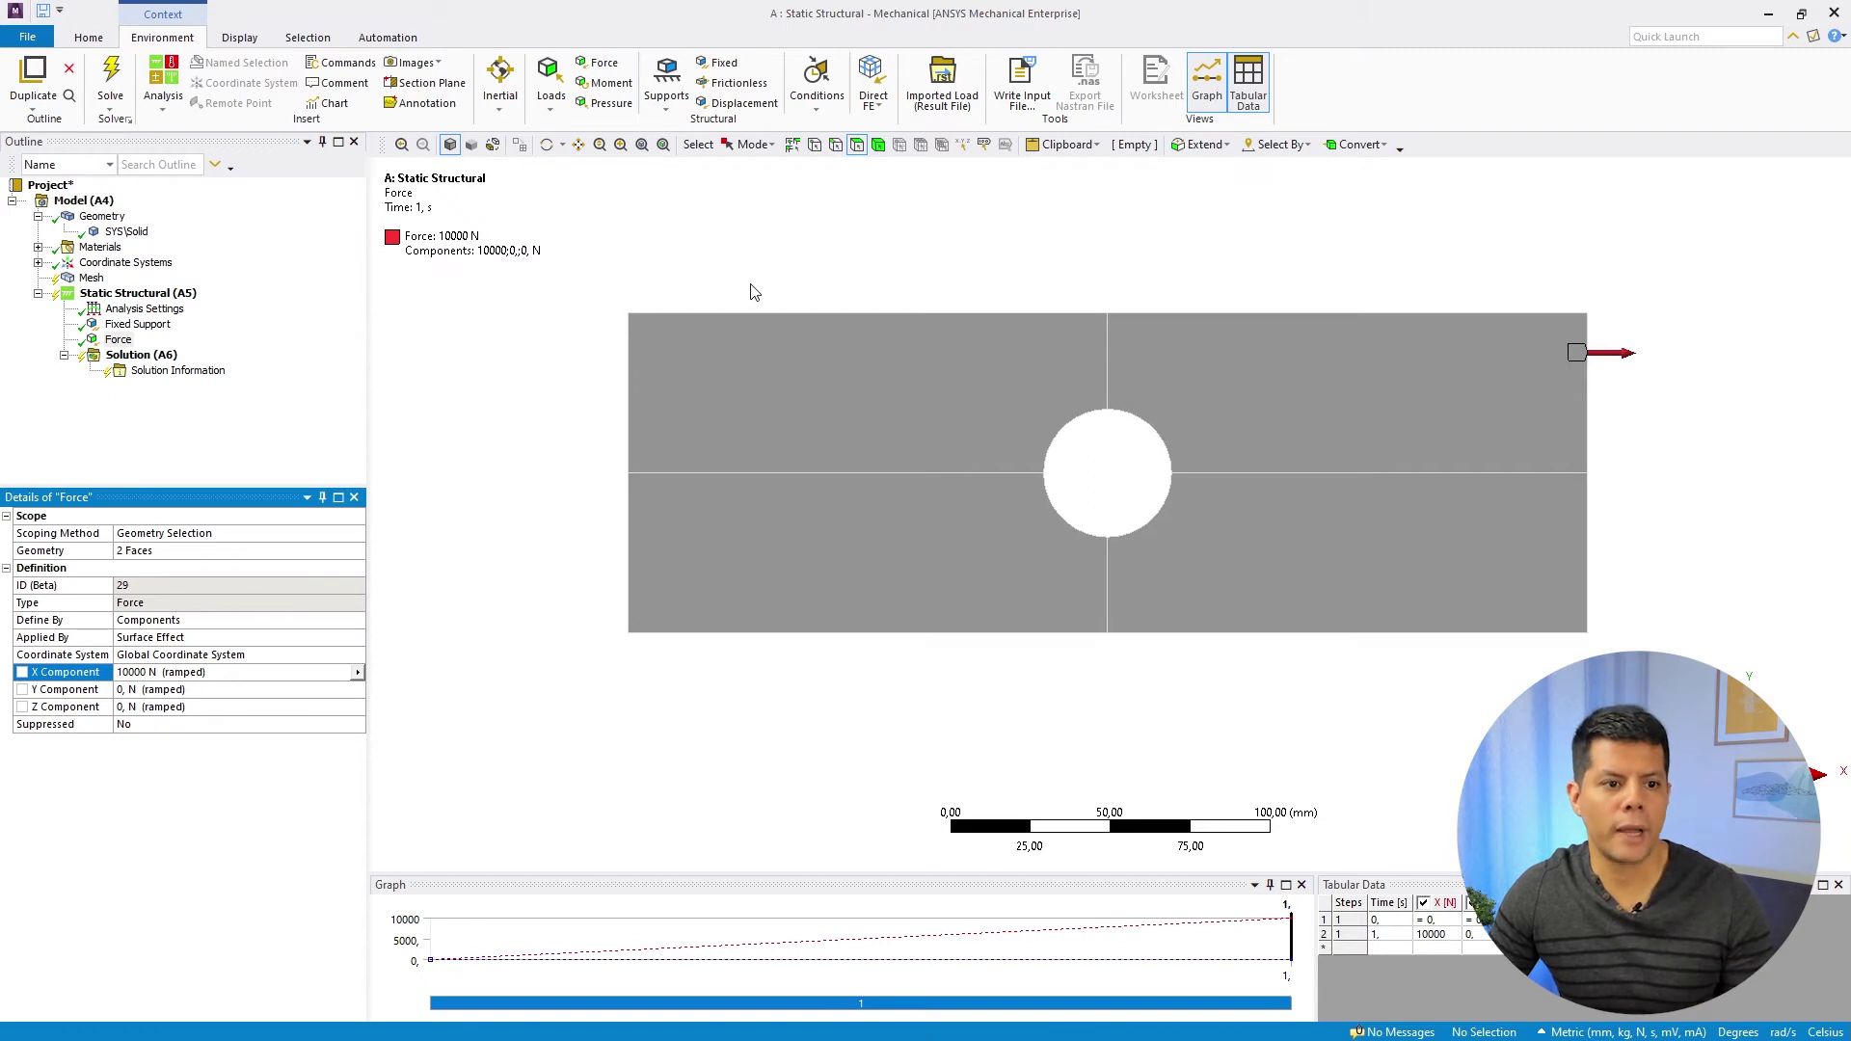
{"action": "left_click", "coordinate": [117, 340]}
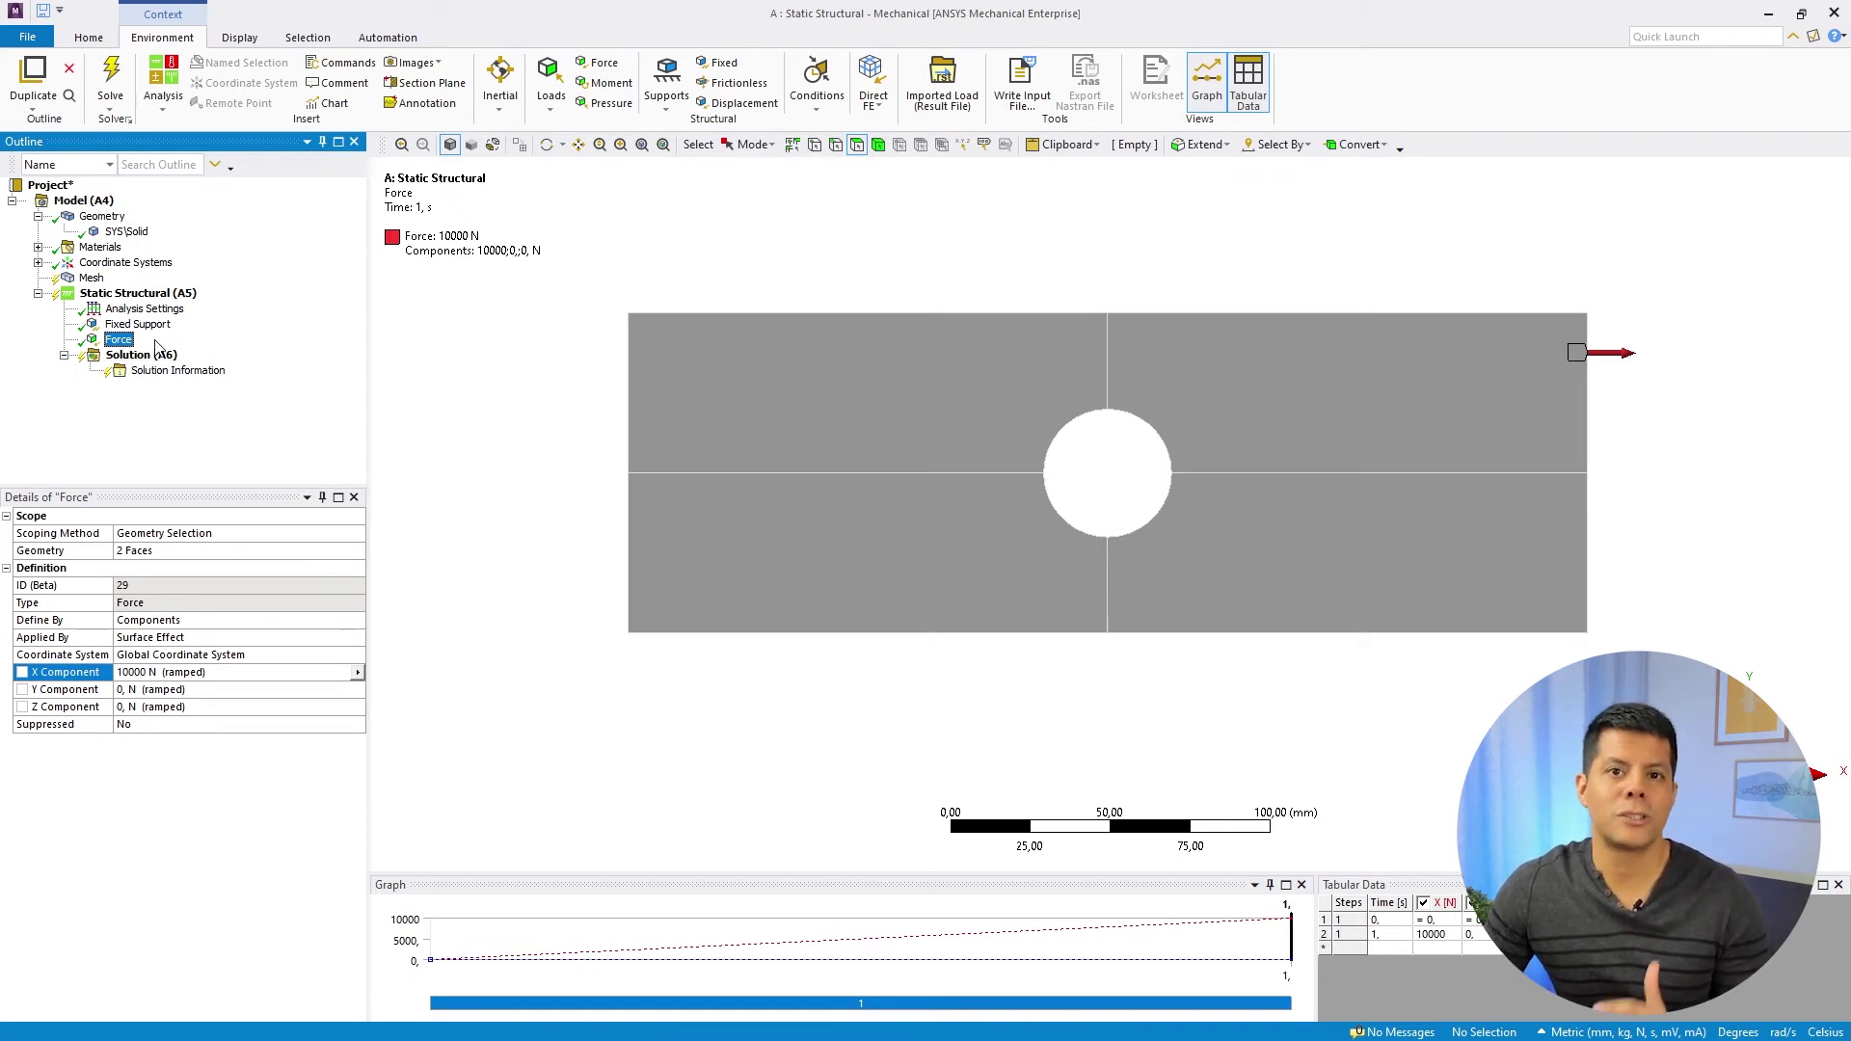
- Review the deformation, strain and stress results available for the Solution, and insert a Total Deformation result
{"action": "left_click", "coordinate": [143, 356]}
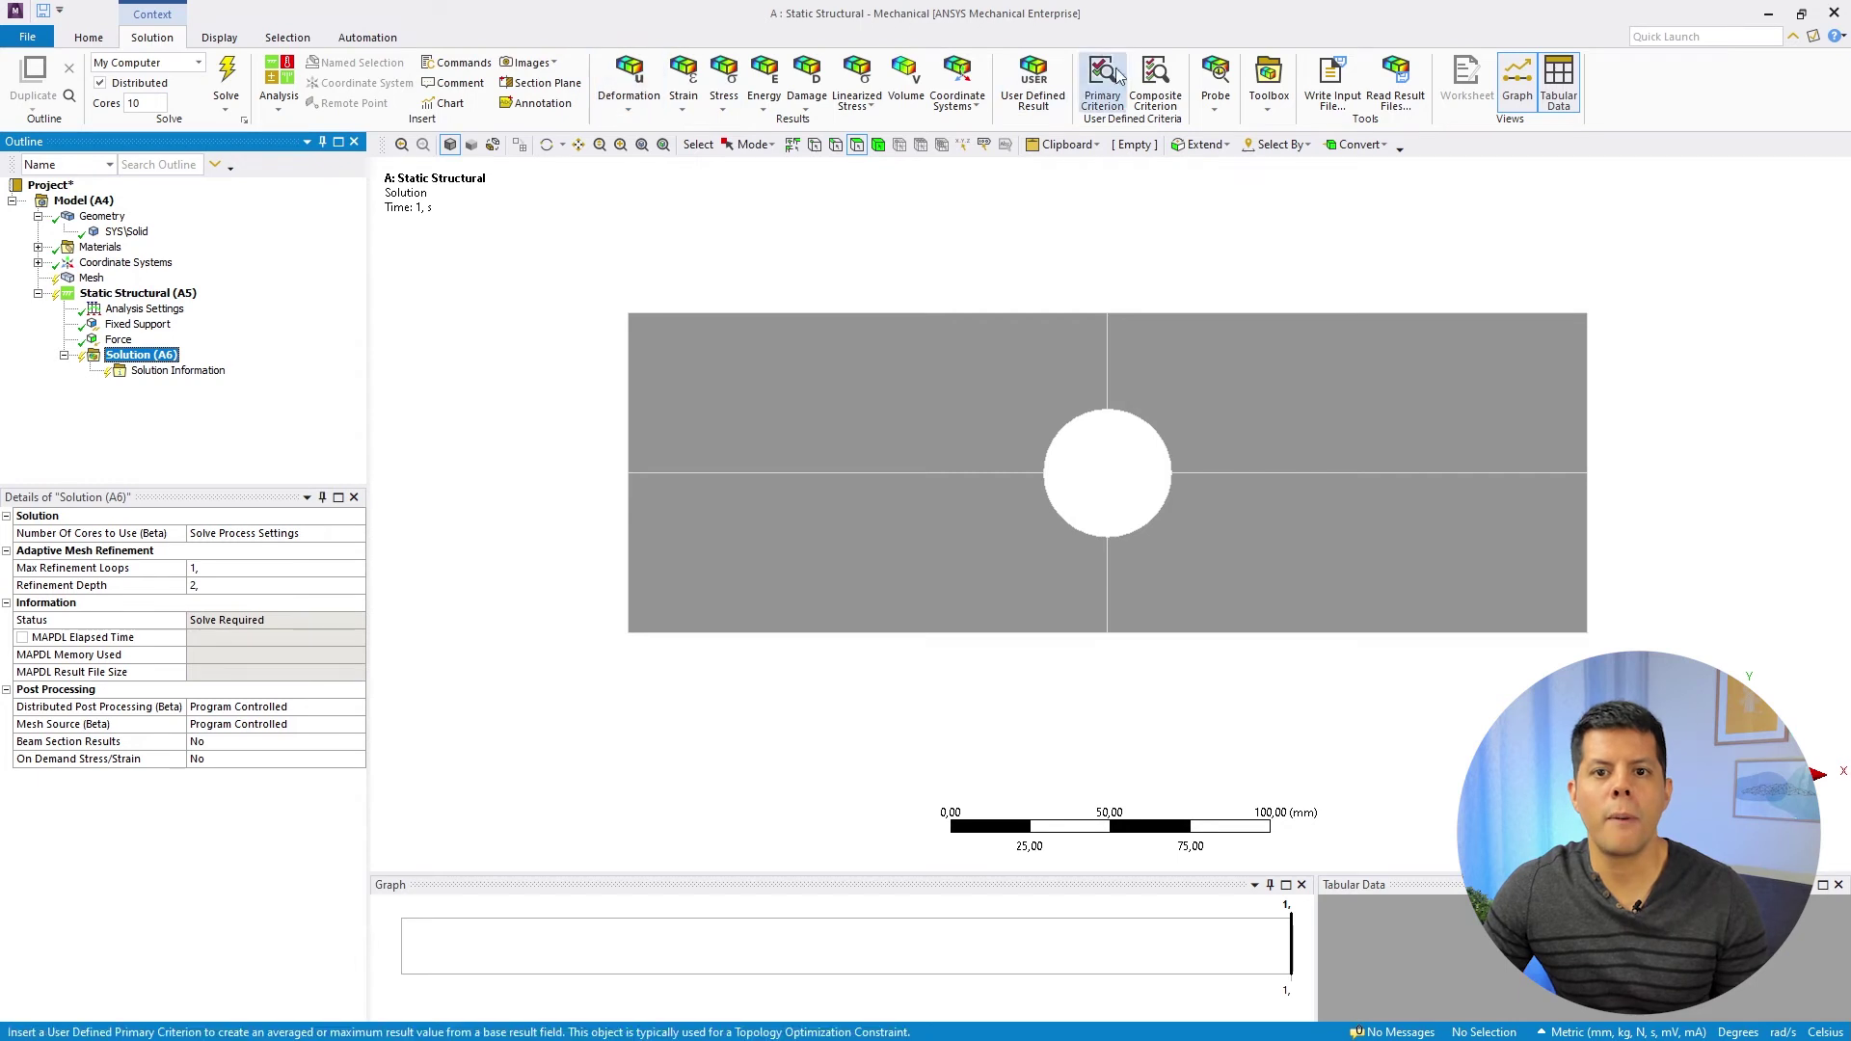
{"action": "left_click", "coordinate": [631, 108]}
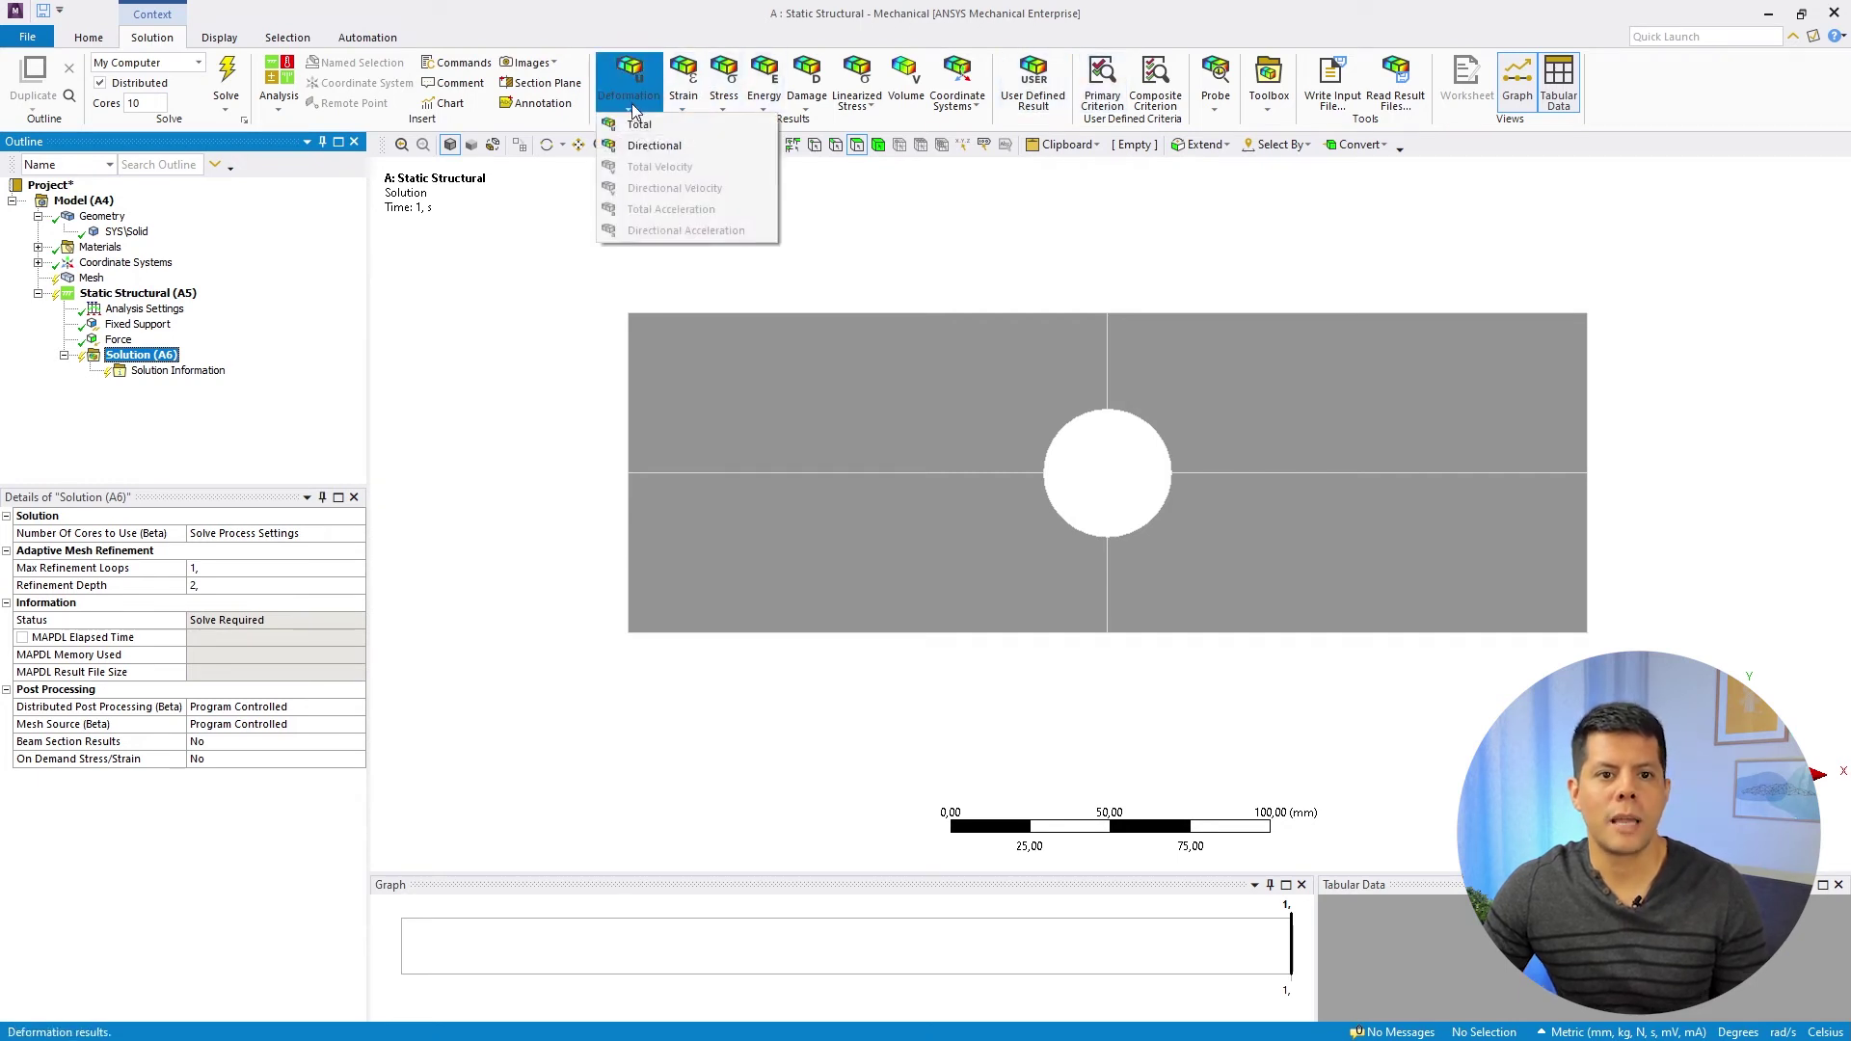
{"action": "left_click", "coordinate": [694, 105]}
{"action": "left_click", "coordinate": [723, 105]}
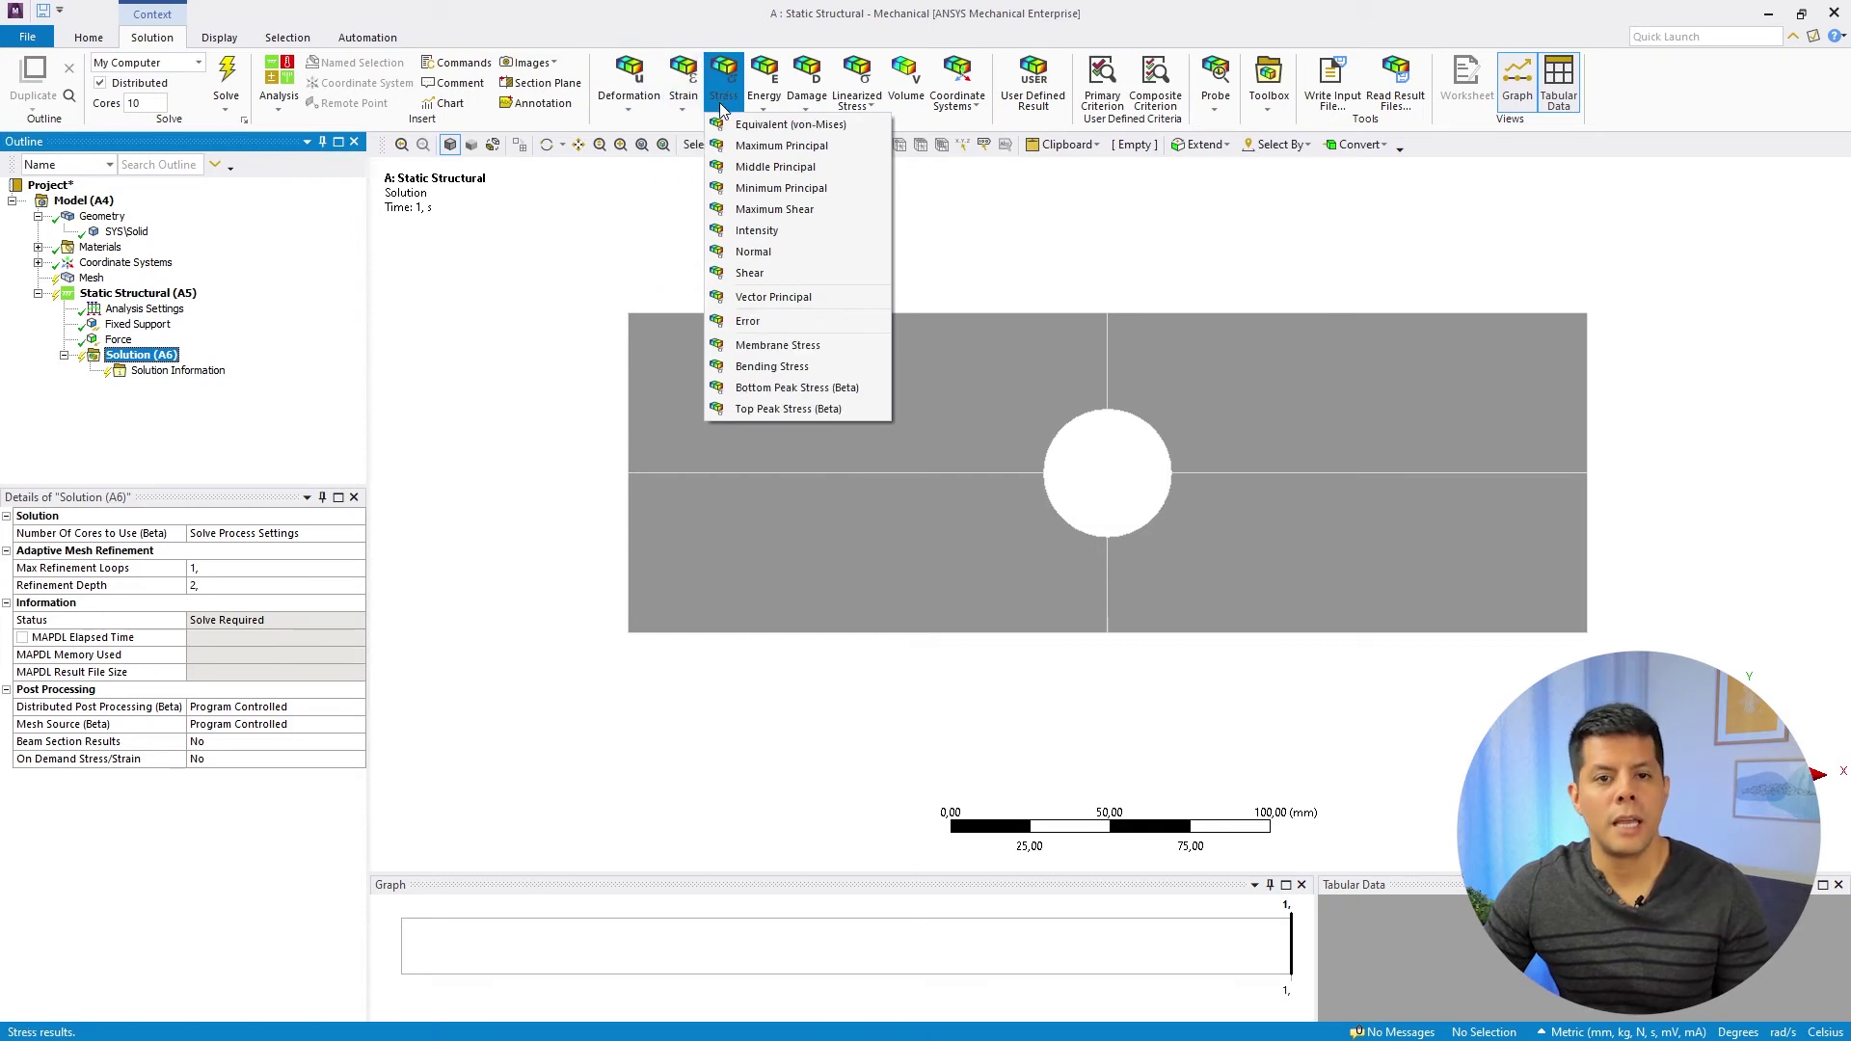
{"action": "left_click", "coordinate": [619, 30]}
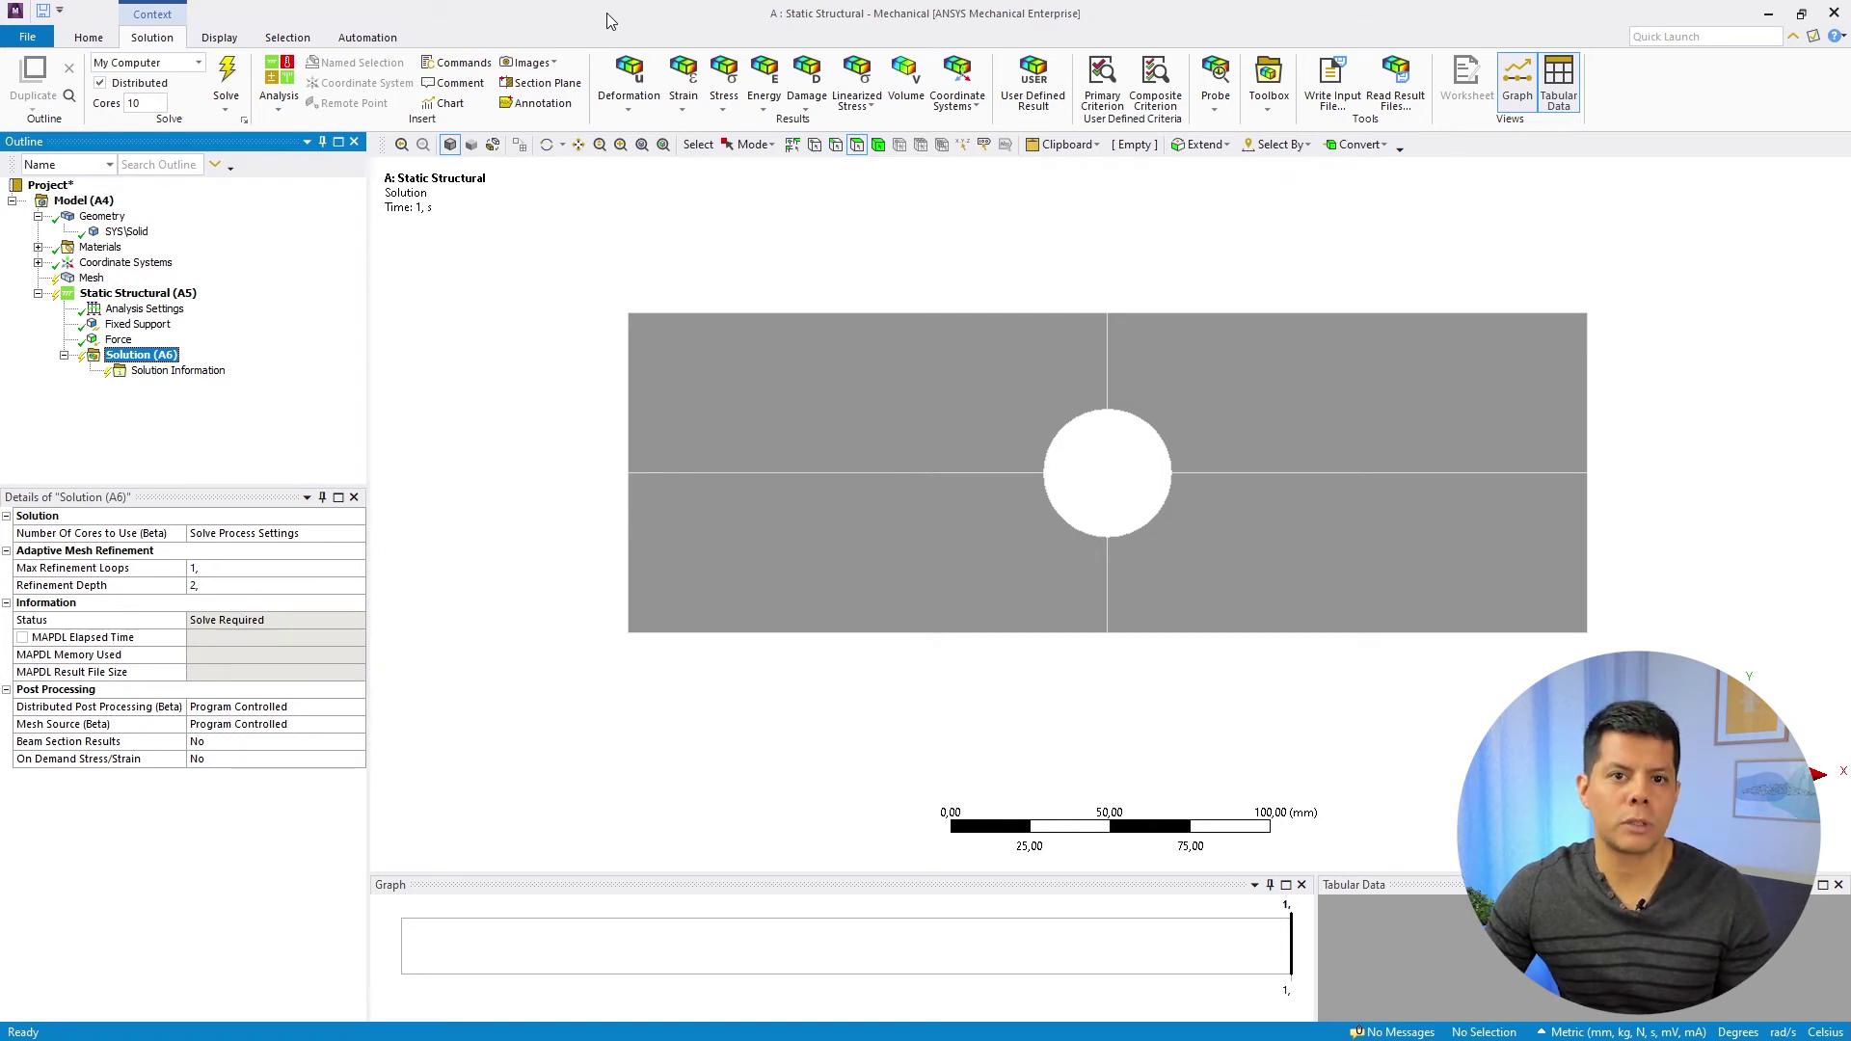
{"action": "left_click", "coordinate": [633, 113]}
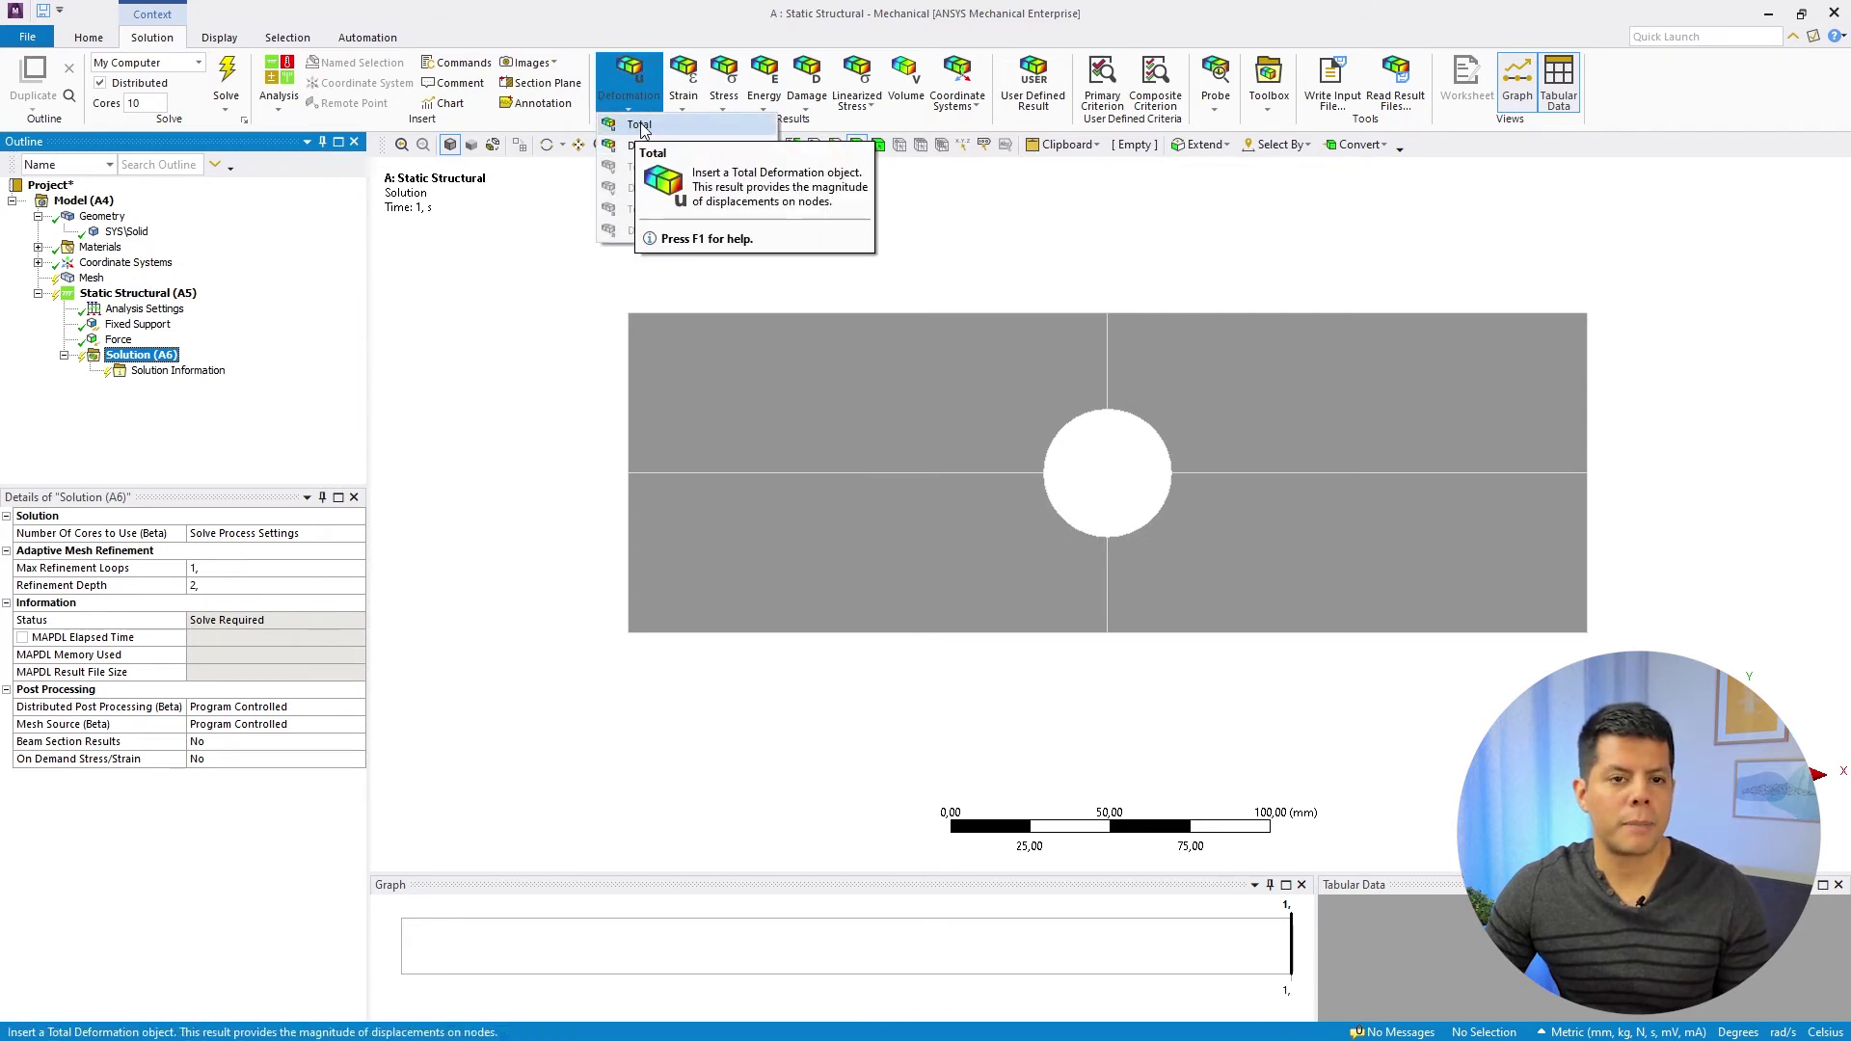
{"action": "left_click", "coordinate": [640, 126]}
- Insert a Directional Deformation result for all bodies with its Orientation set to X Axis
{"action": "left_click", "coordinate": [629, 82]}
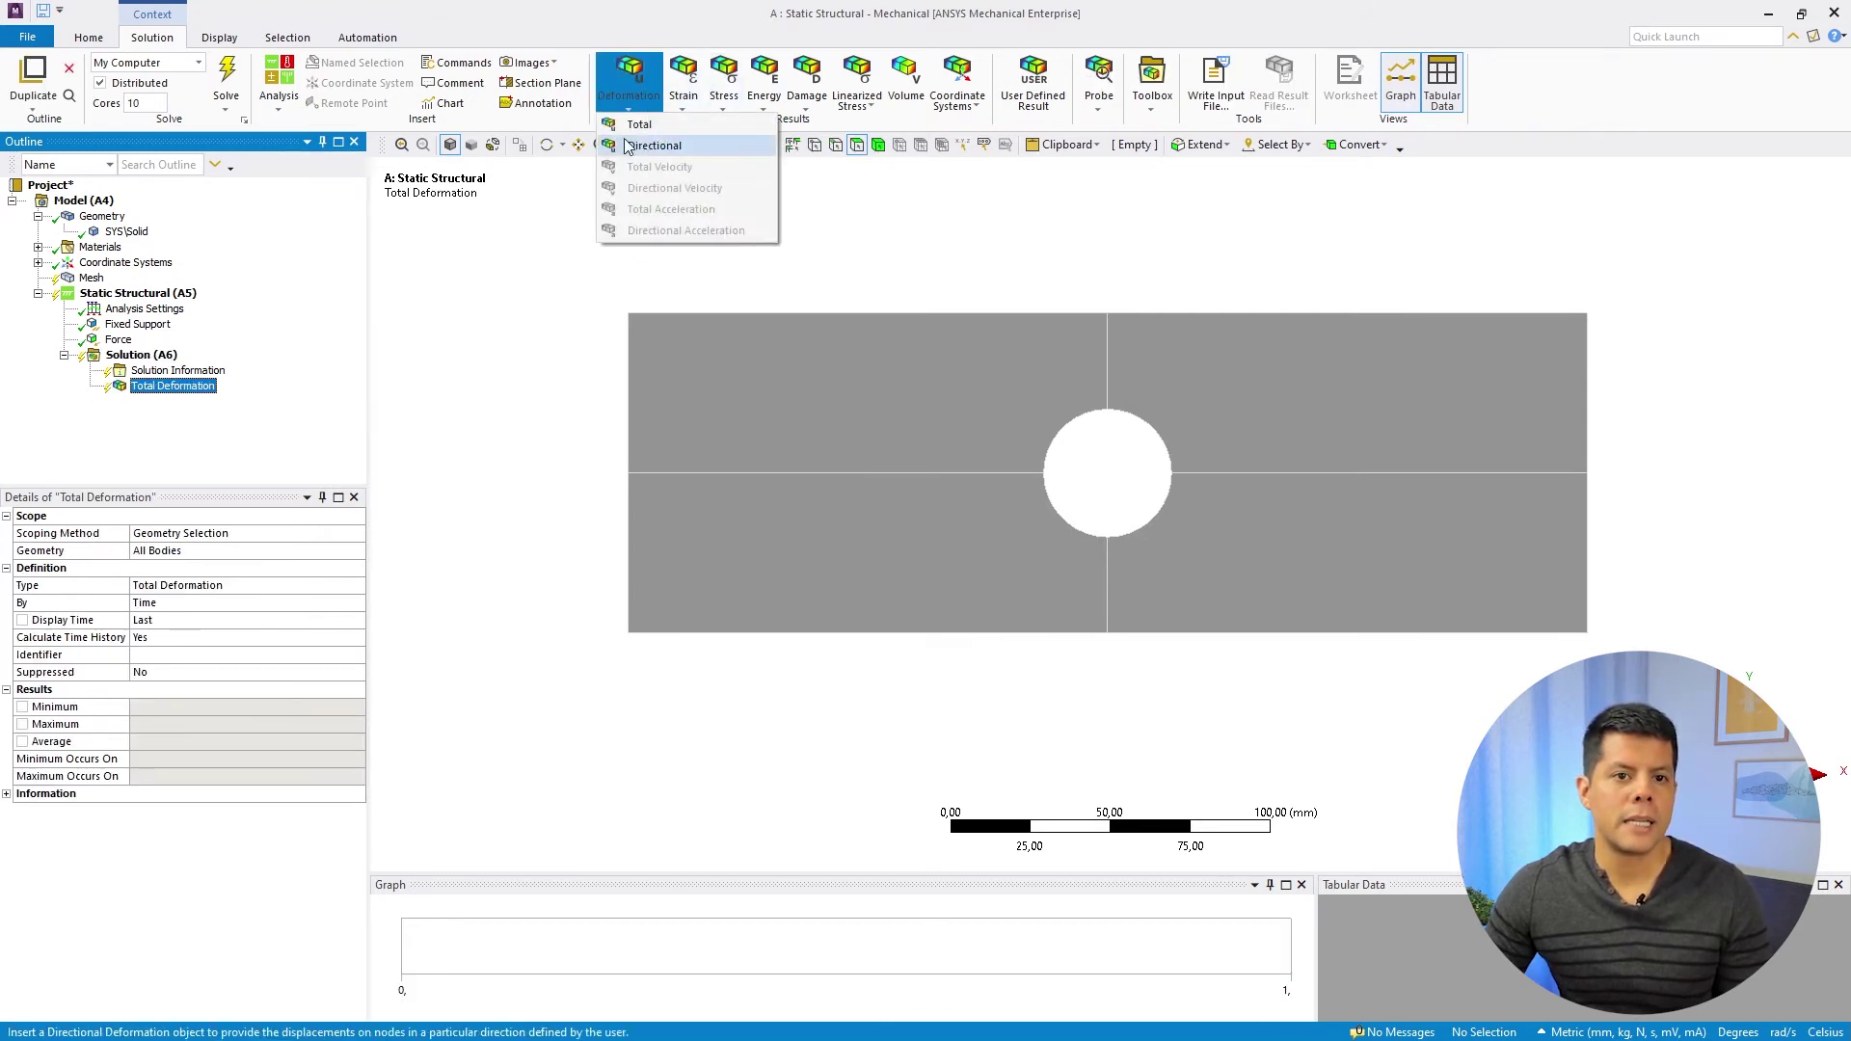
{"action": "left_click", "coordinate": [653, 147]}
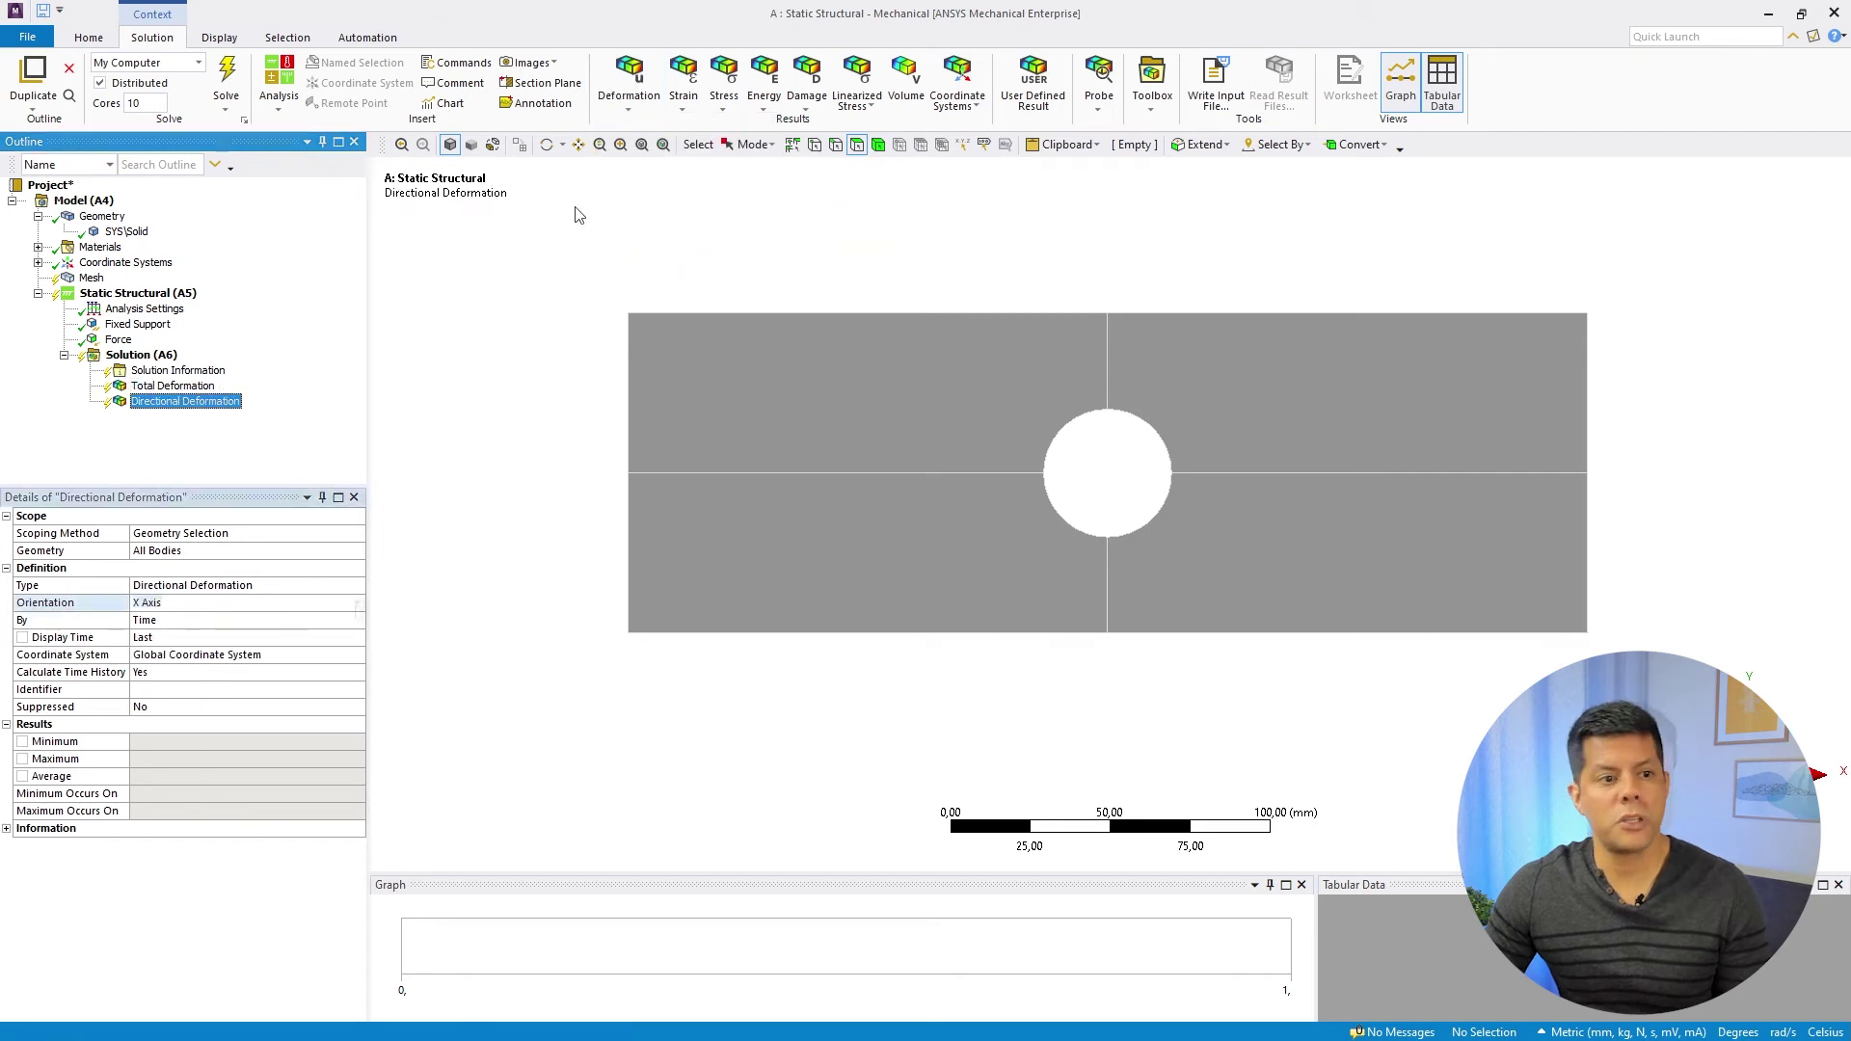
{"action": "left_click", "coordinate": [193, 603]}
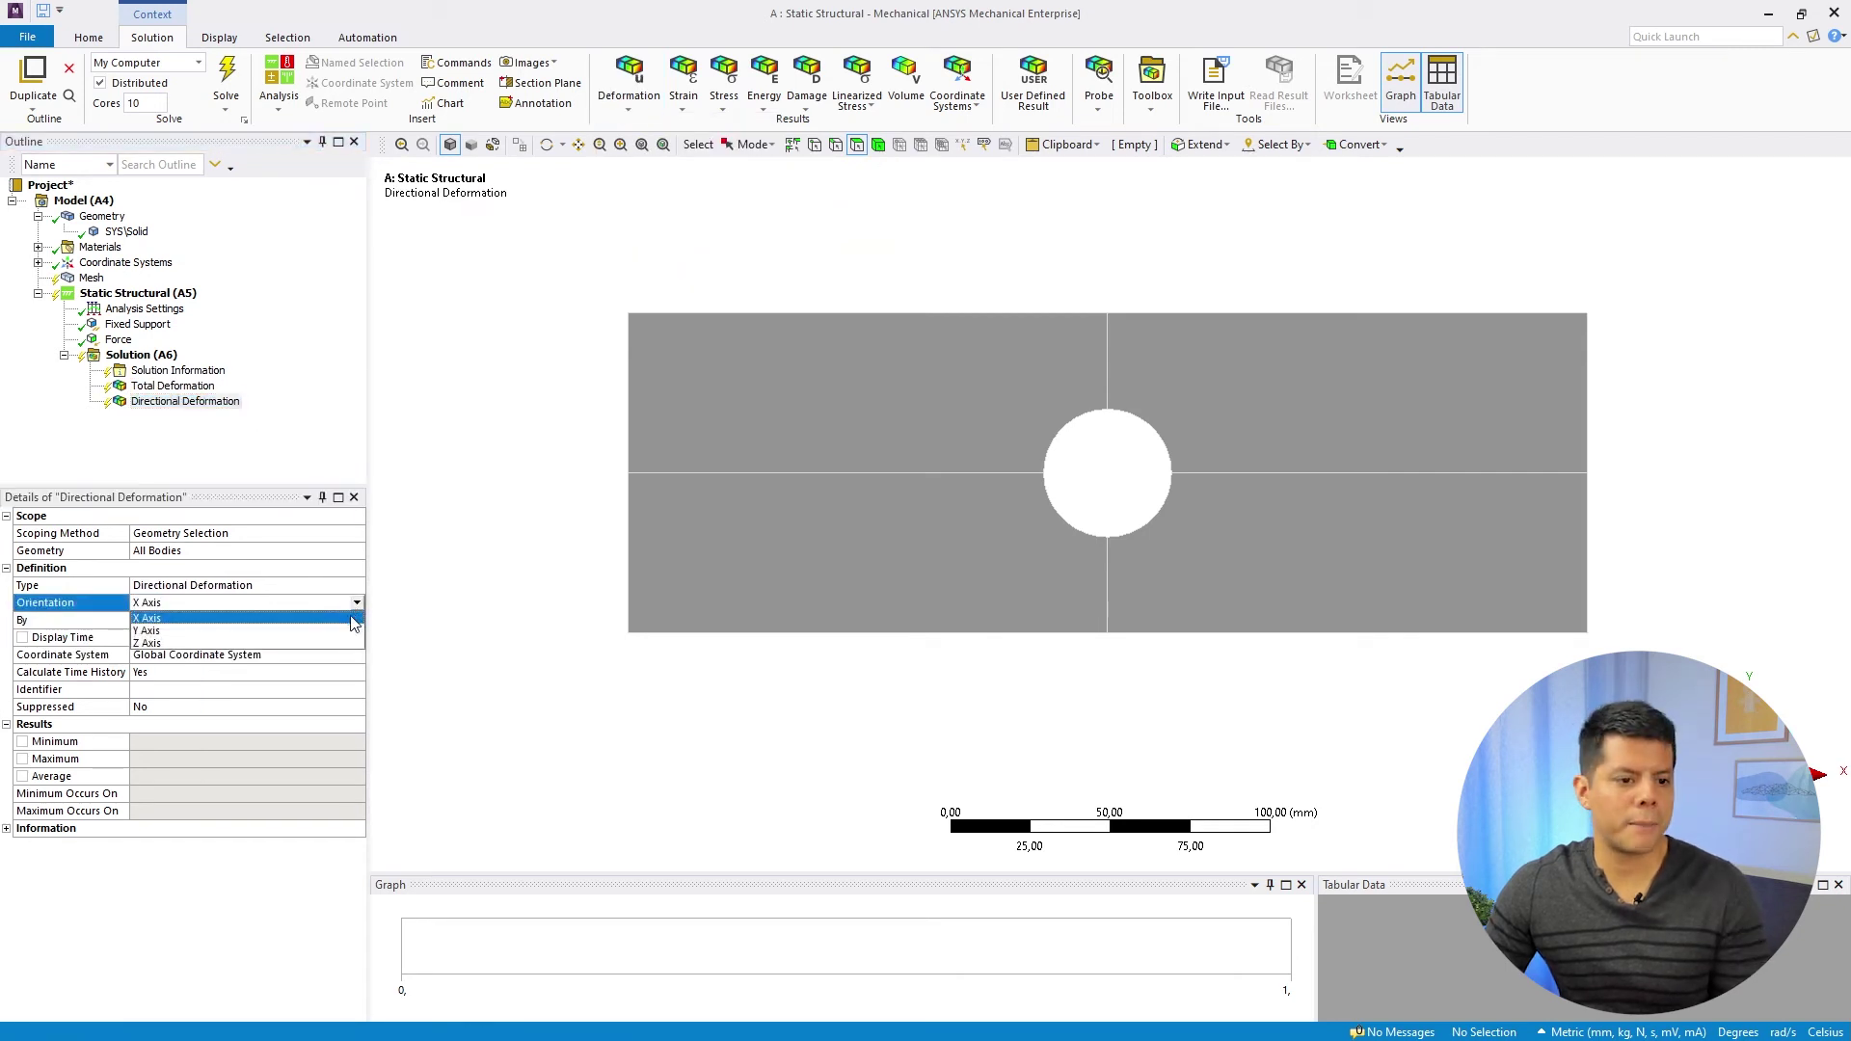
{"action": "left_click", "coordinate": [147, 619]}
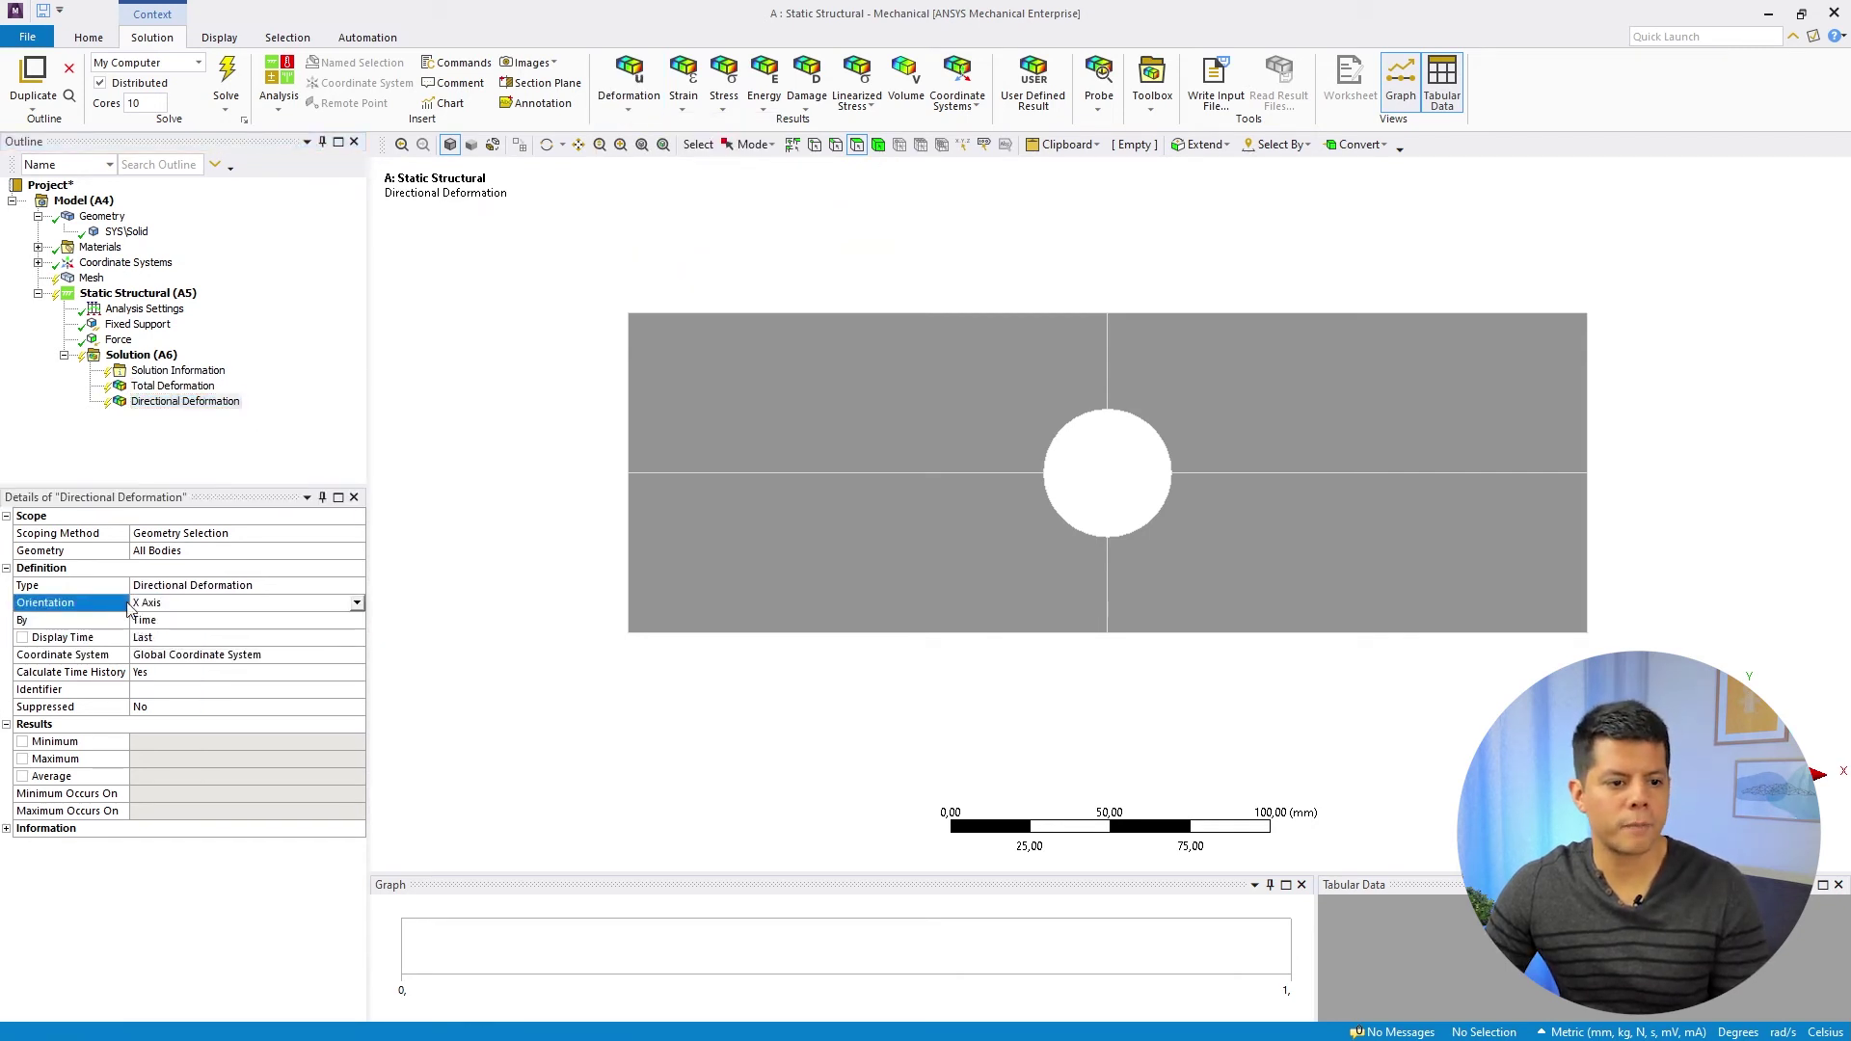
- Insert a Normal Stress result oriented along the X Axis and solve the static structural analysis
{"action": "left_click", "coordinate": [724, 104]}
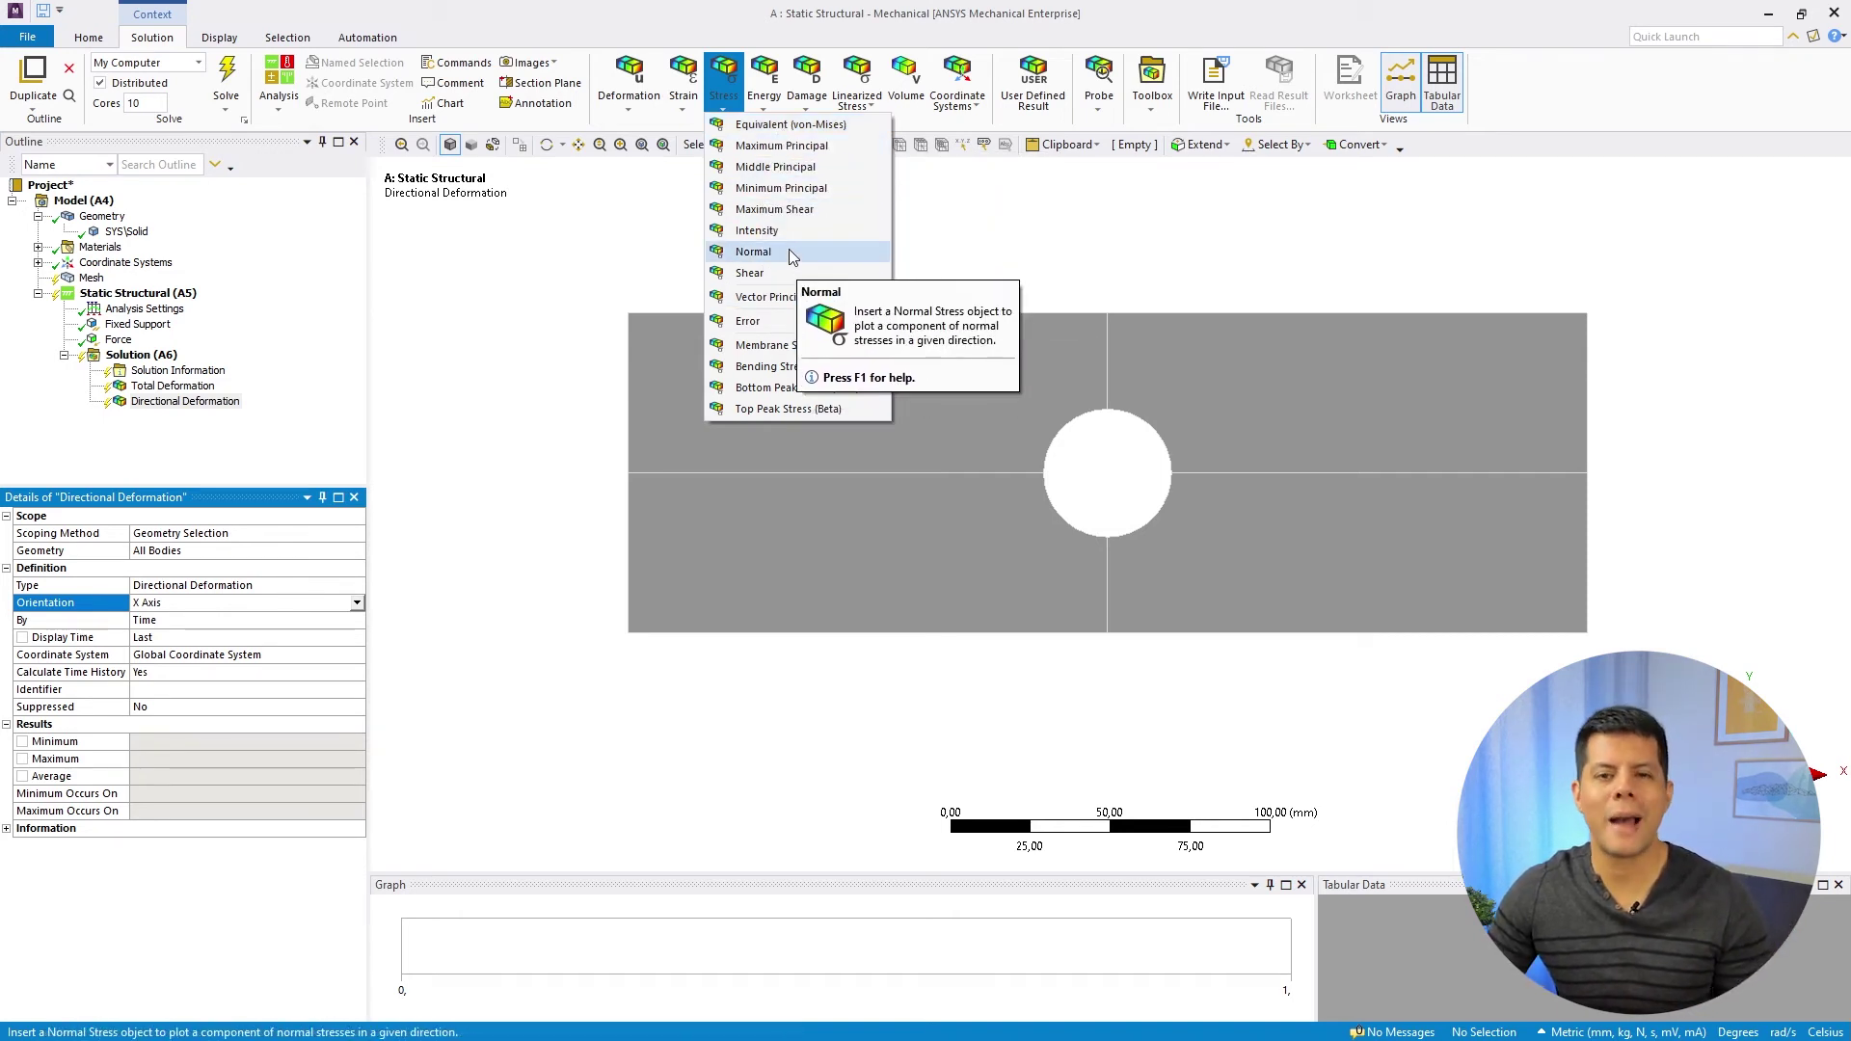
{"action": "left_click", "coordinate": [791, 252]}
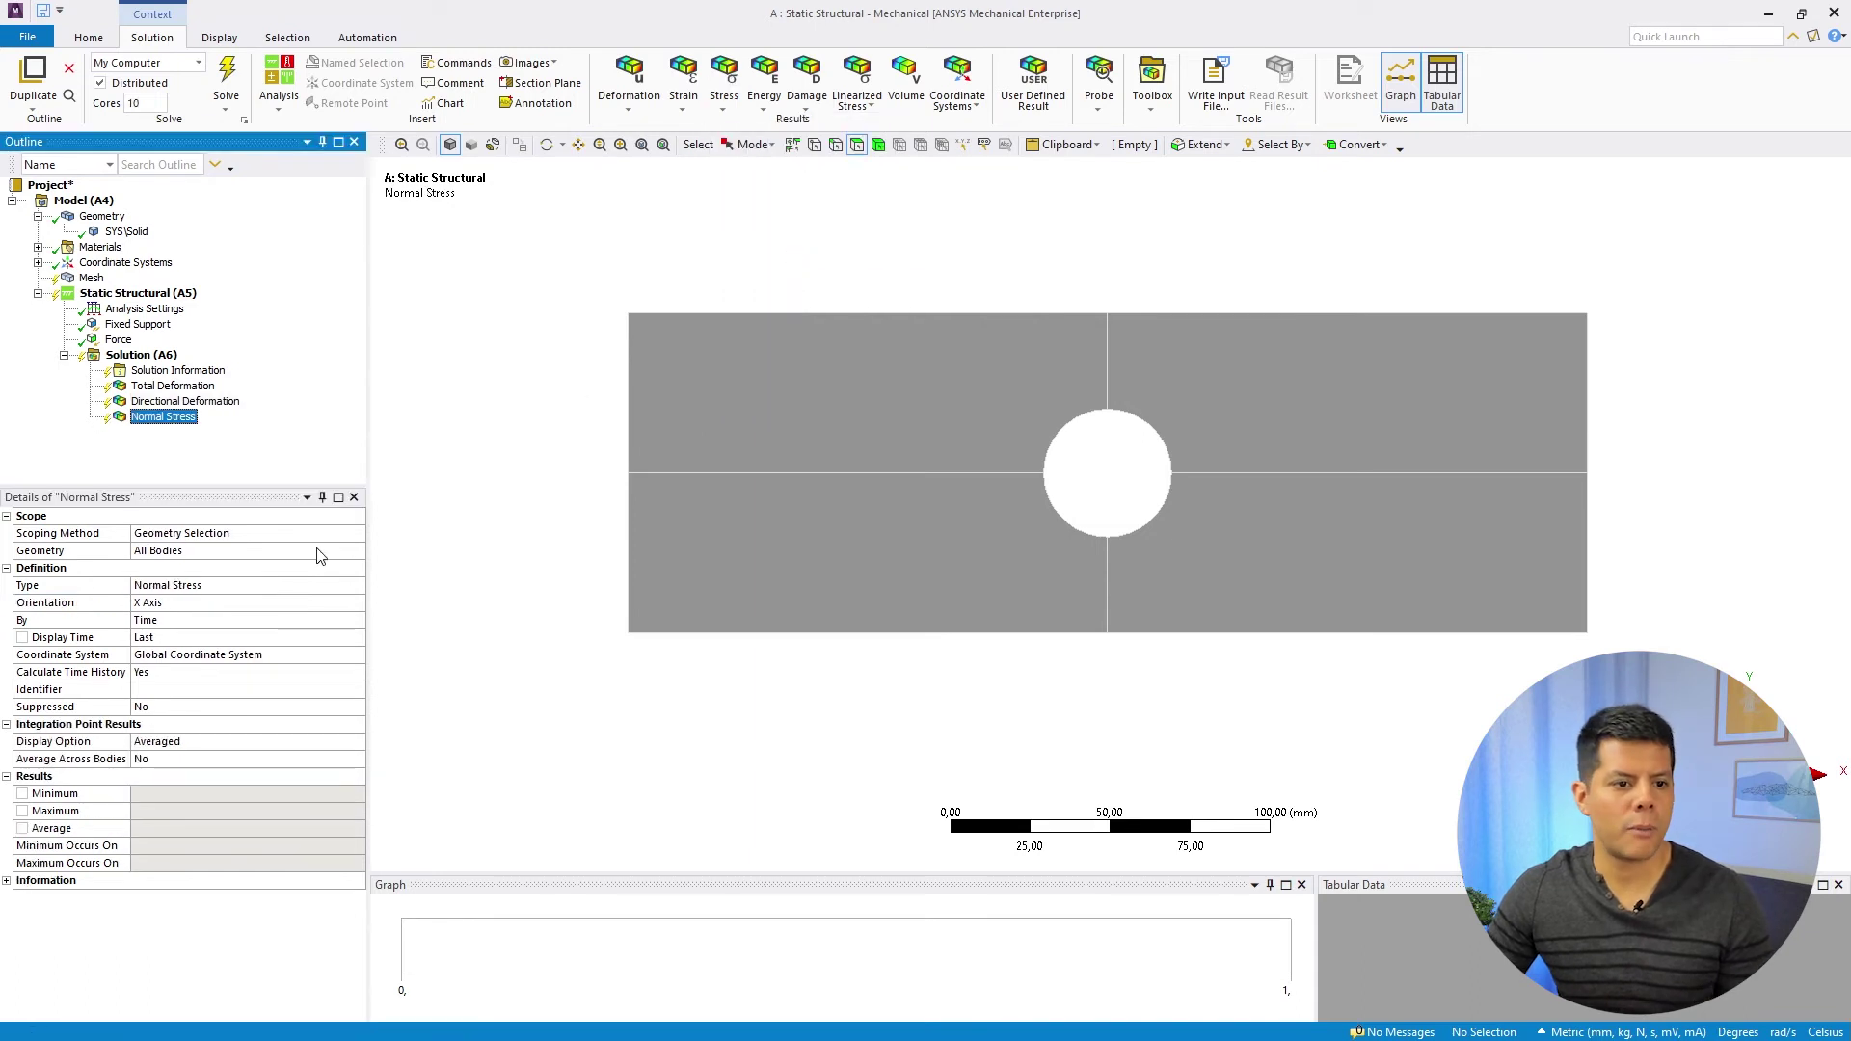
{"action": "left_click", "coordinate": [136, 607]}
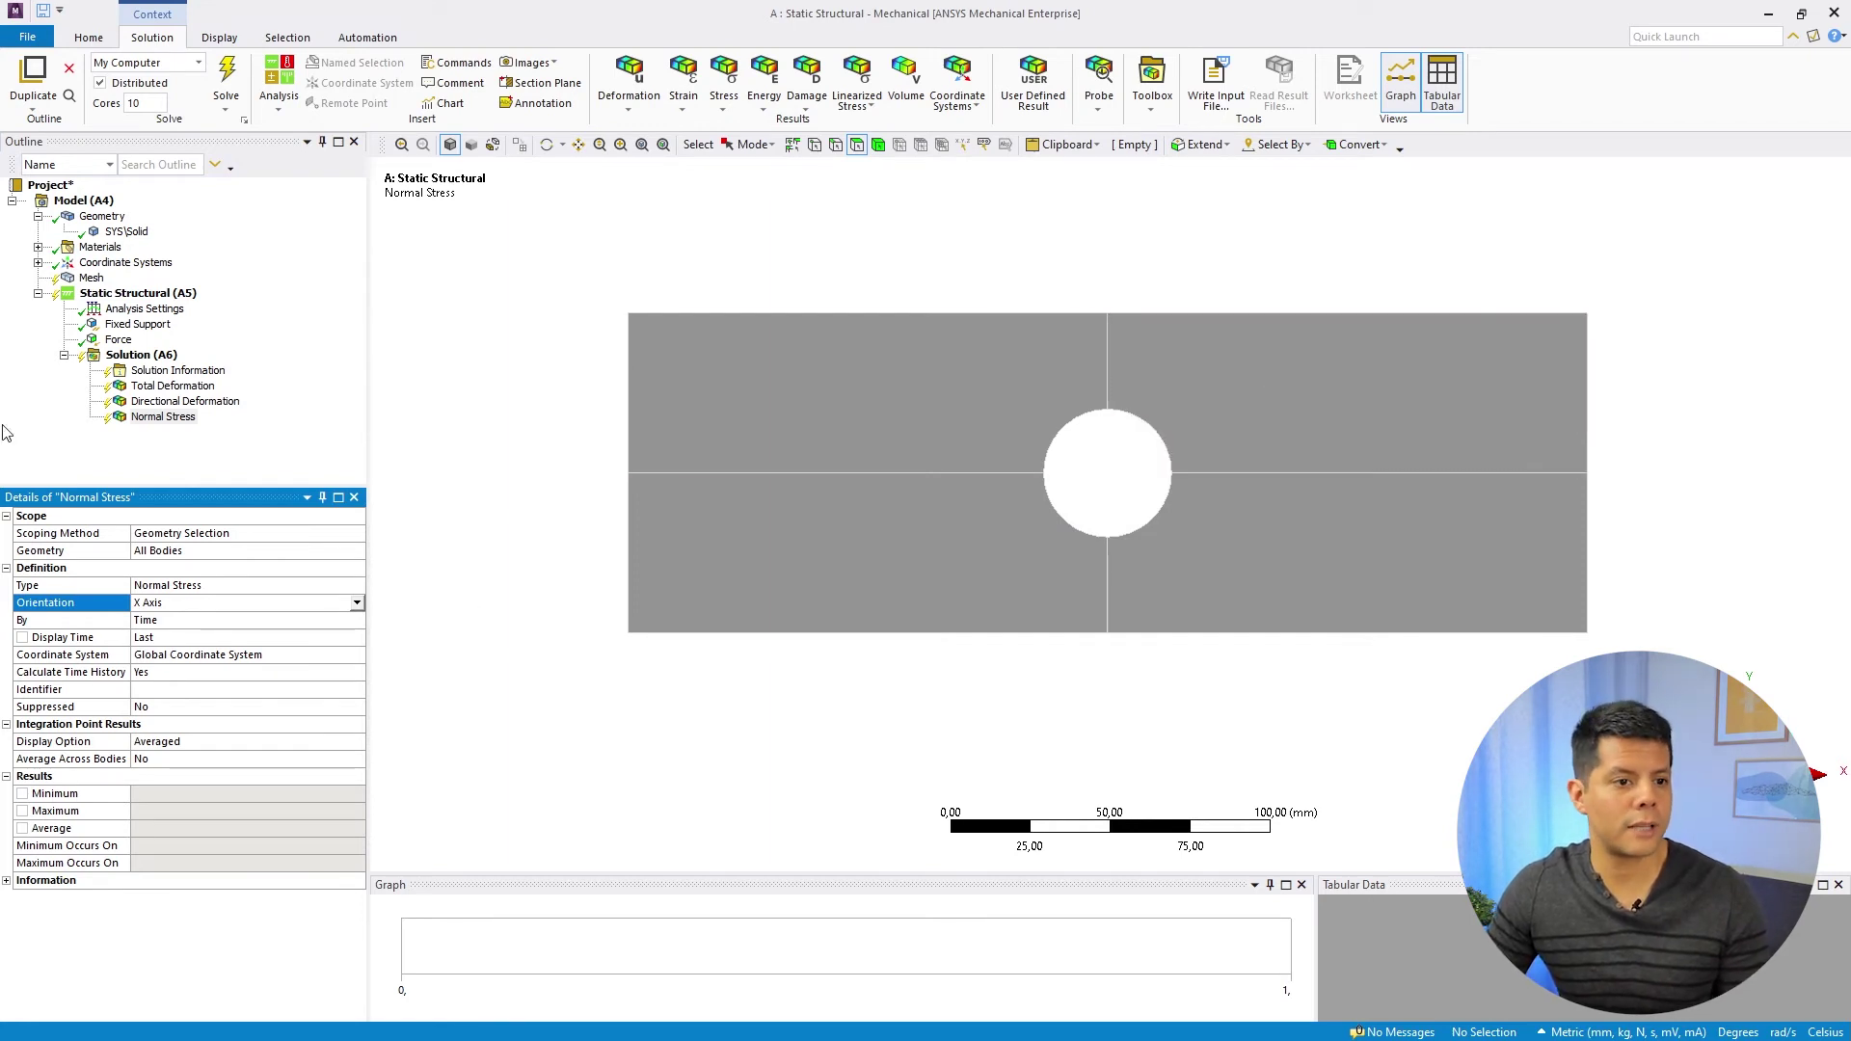
{"action": "right_click", "coordinate": [136, 359]}
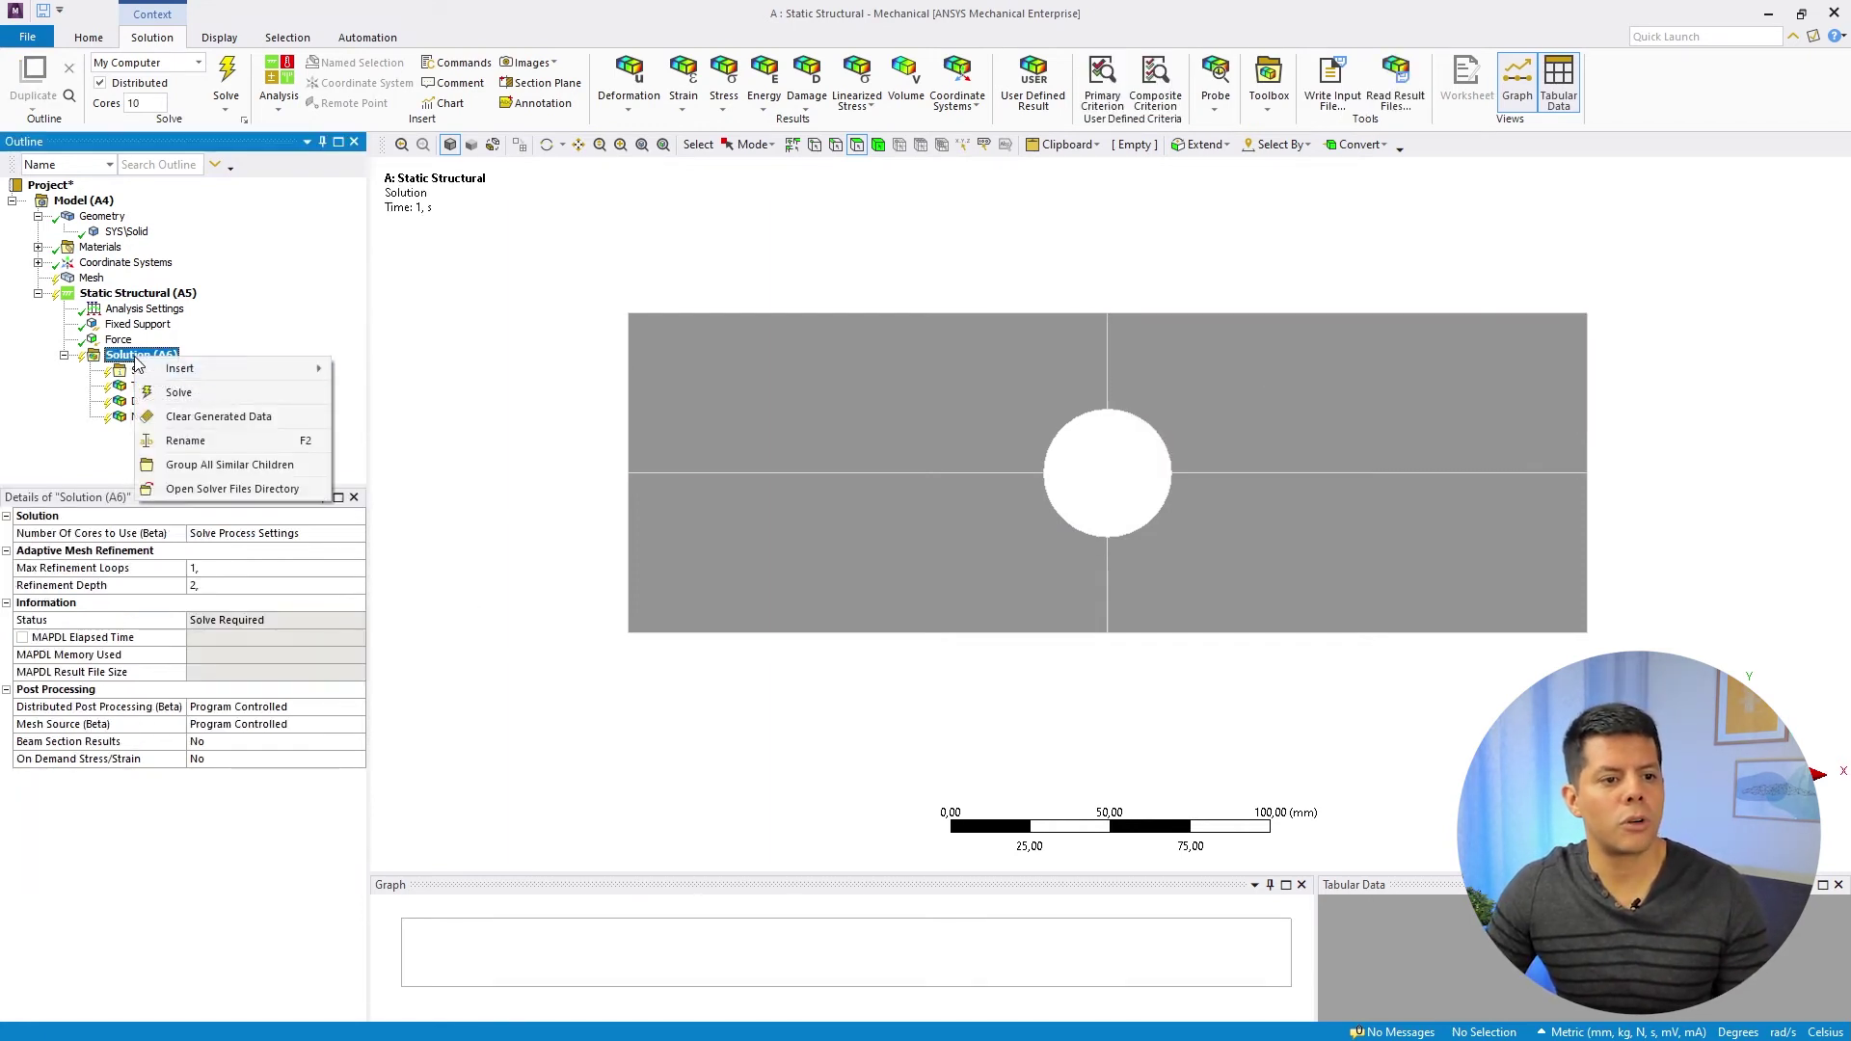
{"action": "left_click", "coordinate": [172, 395]}
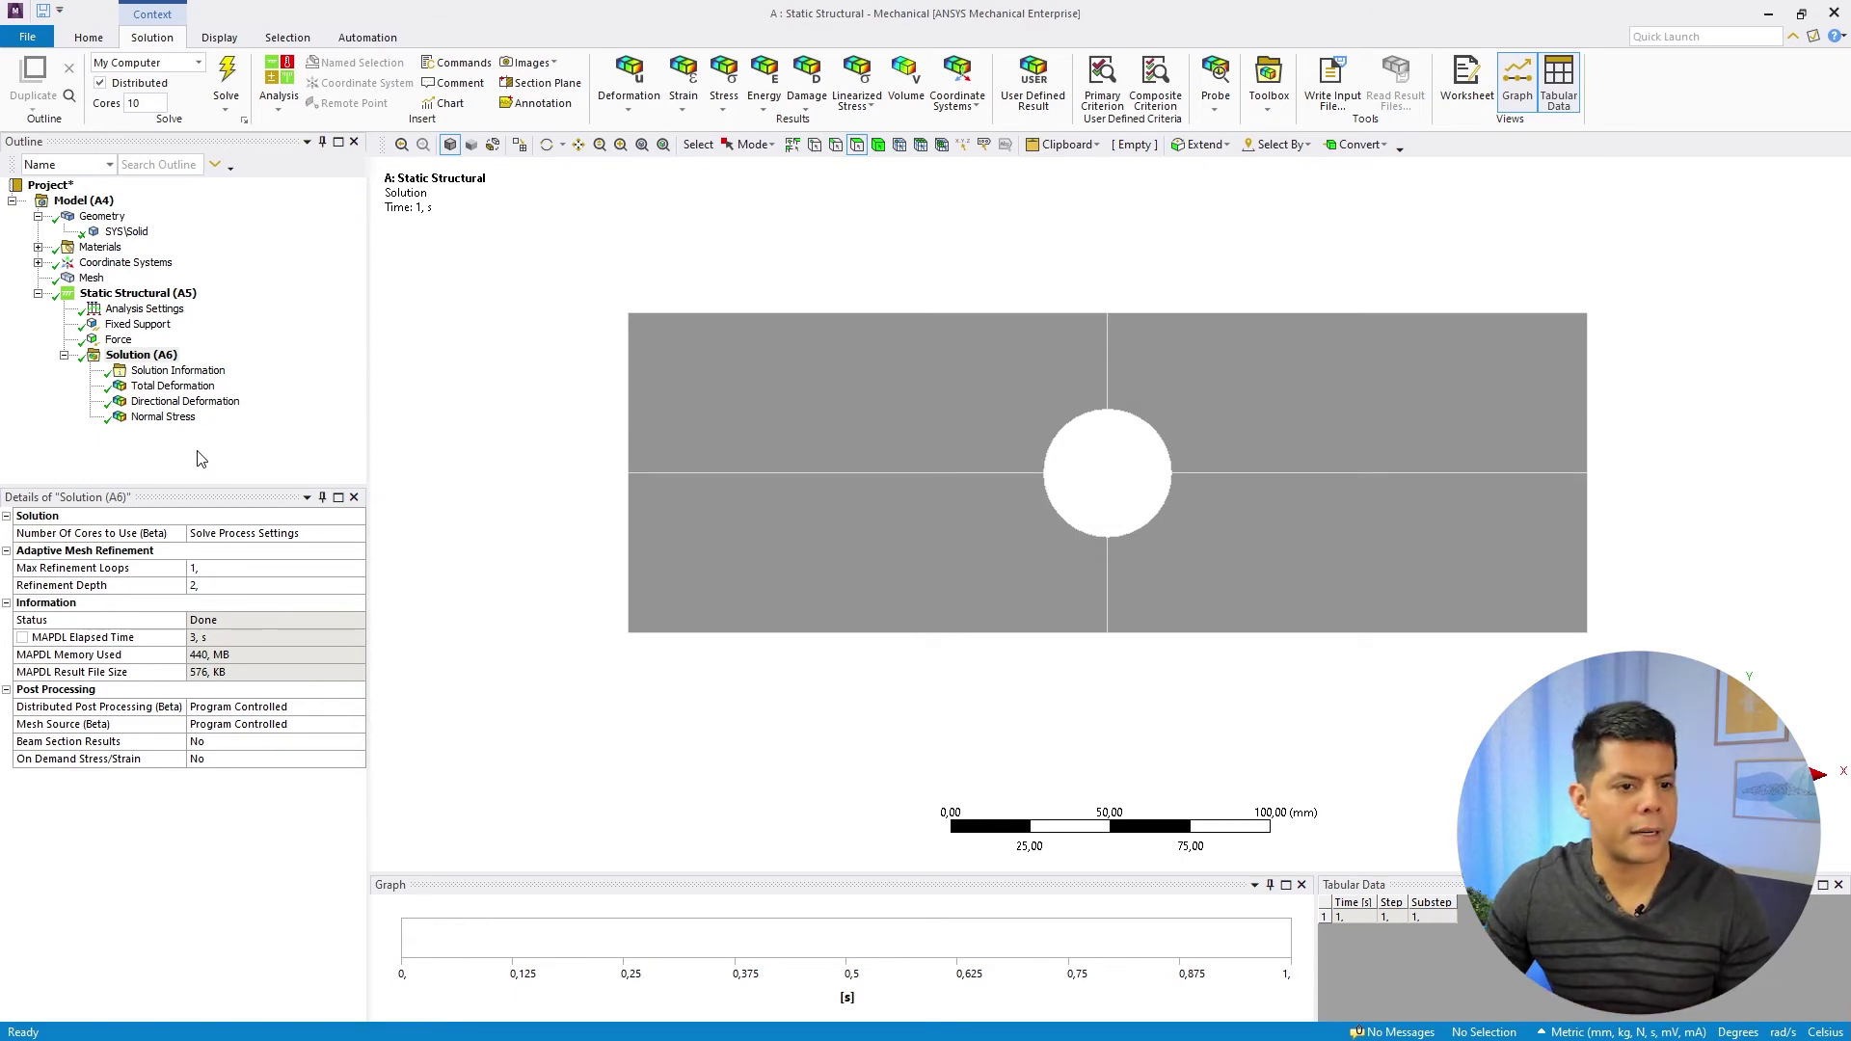
- Examine the plate's generated mesh from an oblique angle and check the global Element Size setting
{"action": "left_click", "coordinate": [91, 279]}
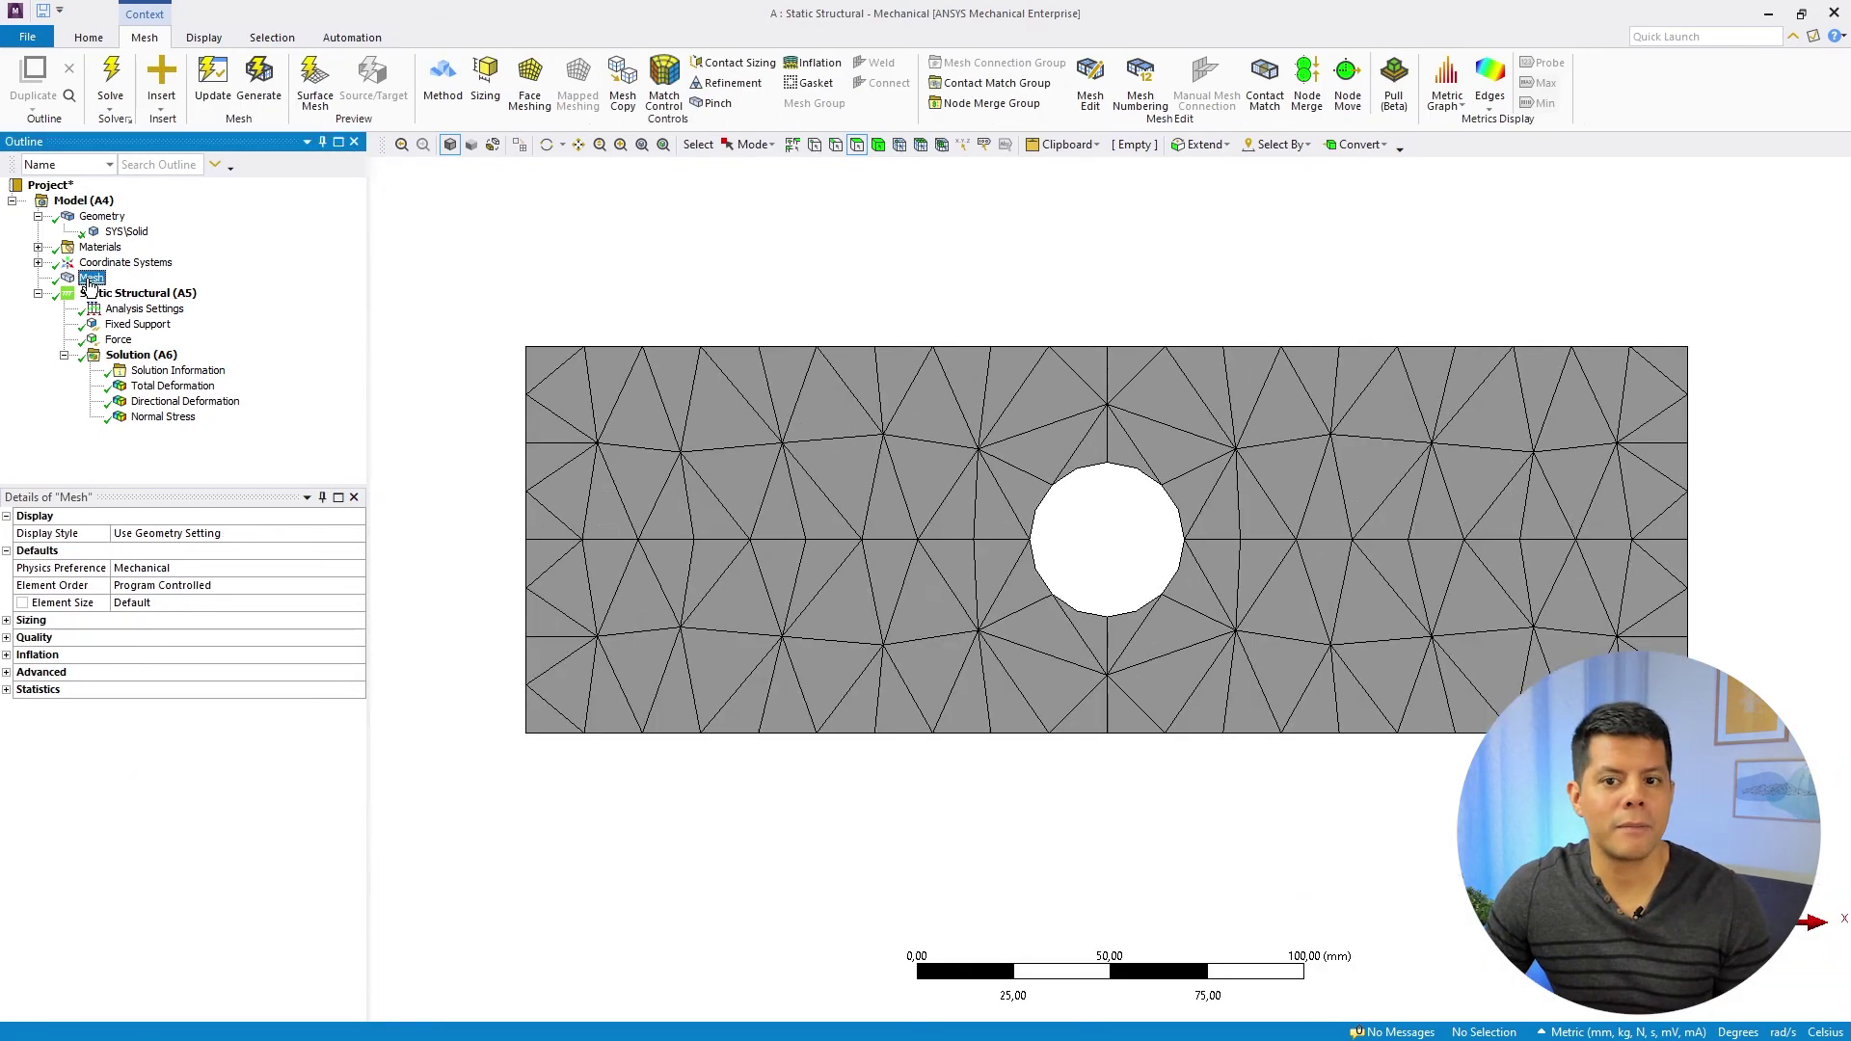
{"action": "left_click", "coordinate": [547, 144]}
{"action": "left_click_drag", "start_coordinate": [823, 391], "coordinate": [1070, 542]}
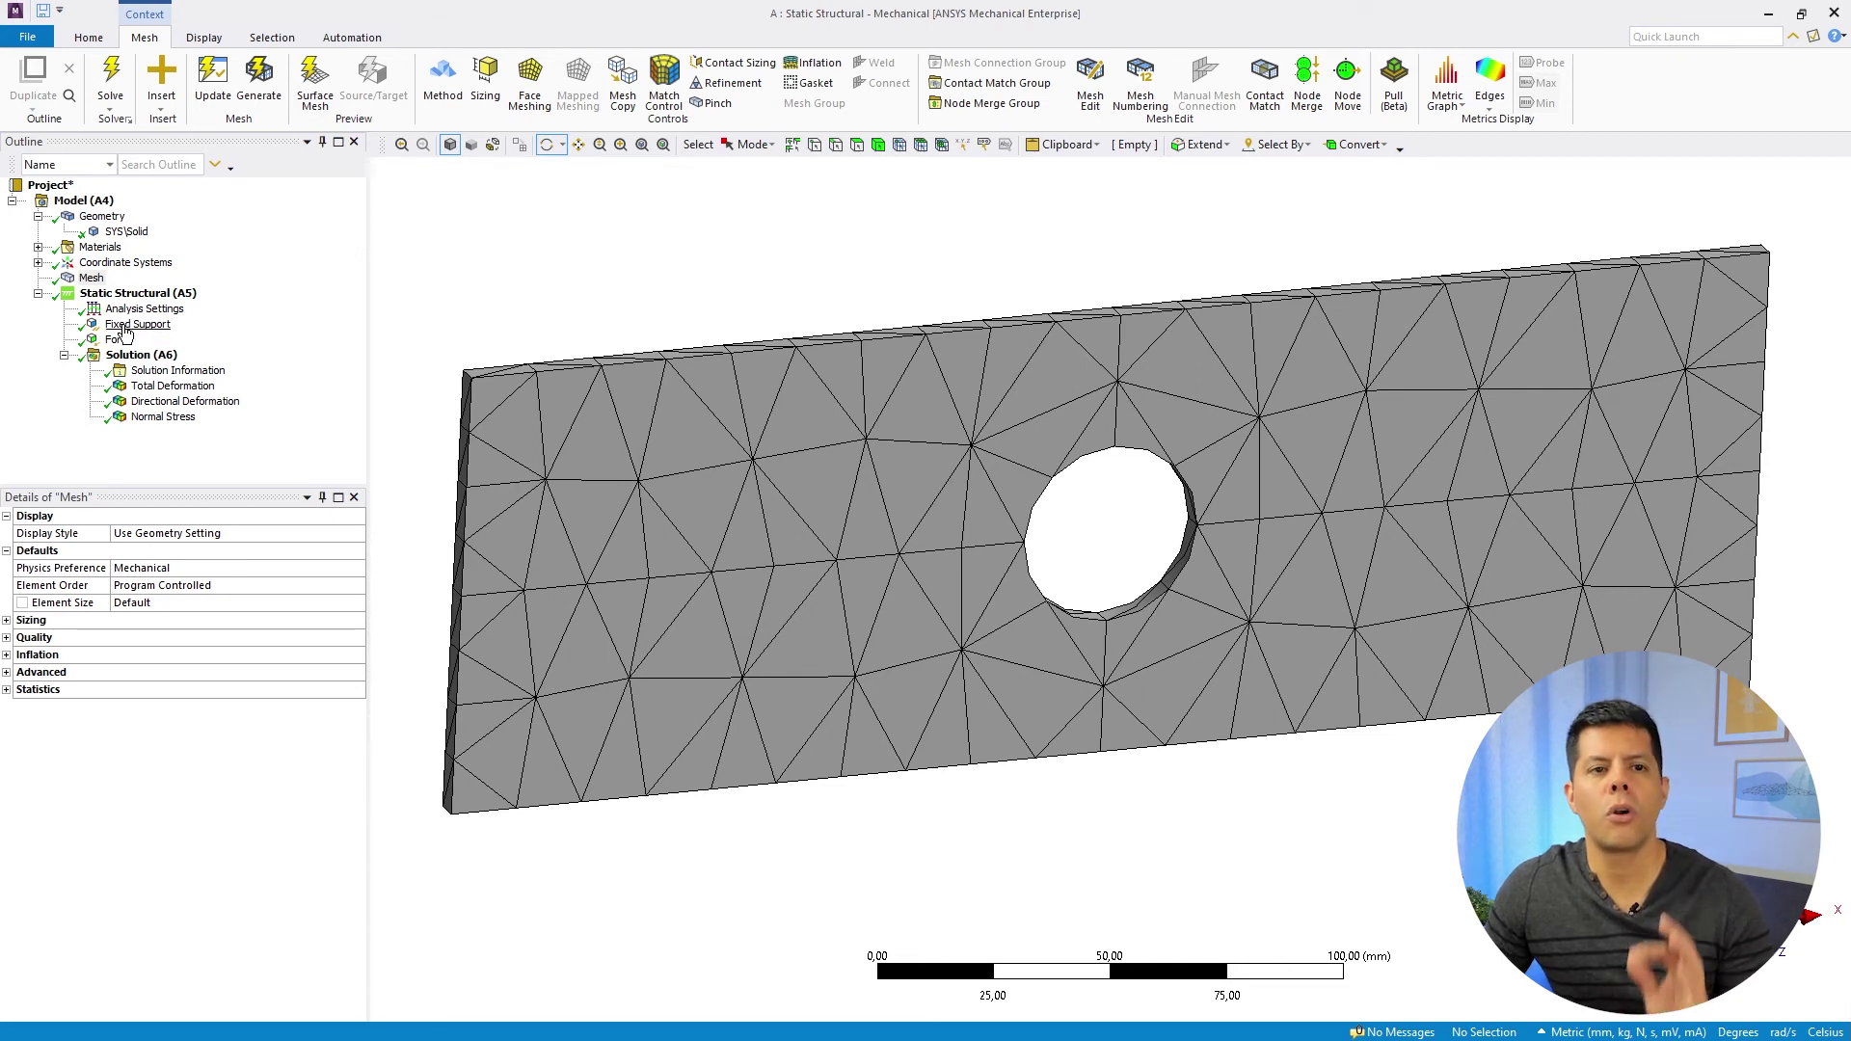
{"action": "left_click", "coordinate": [90, 278]}
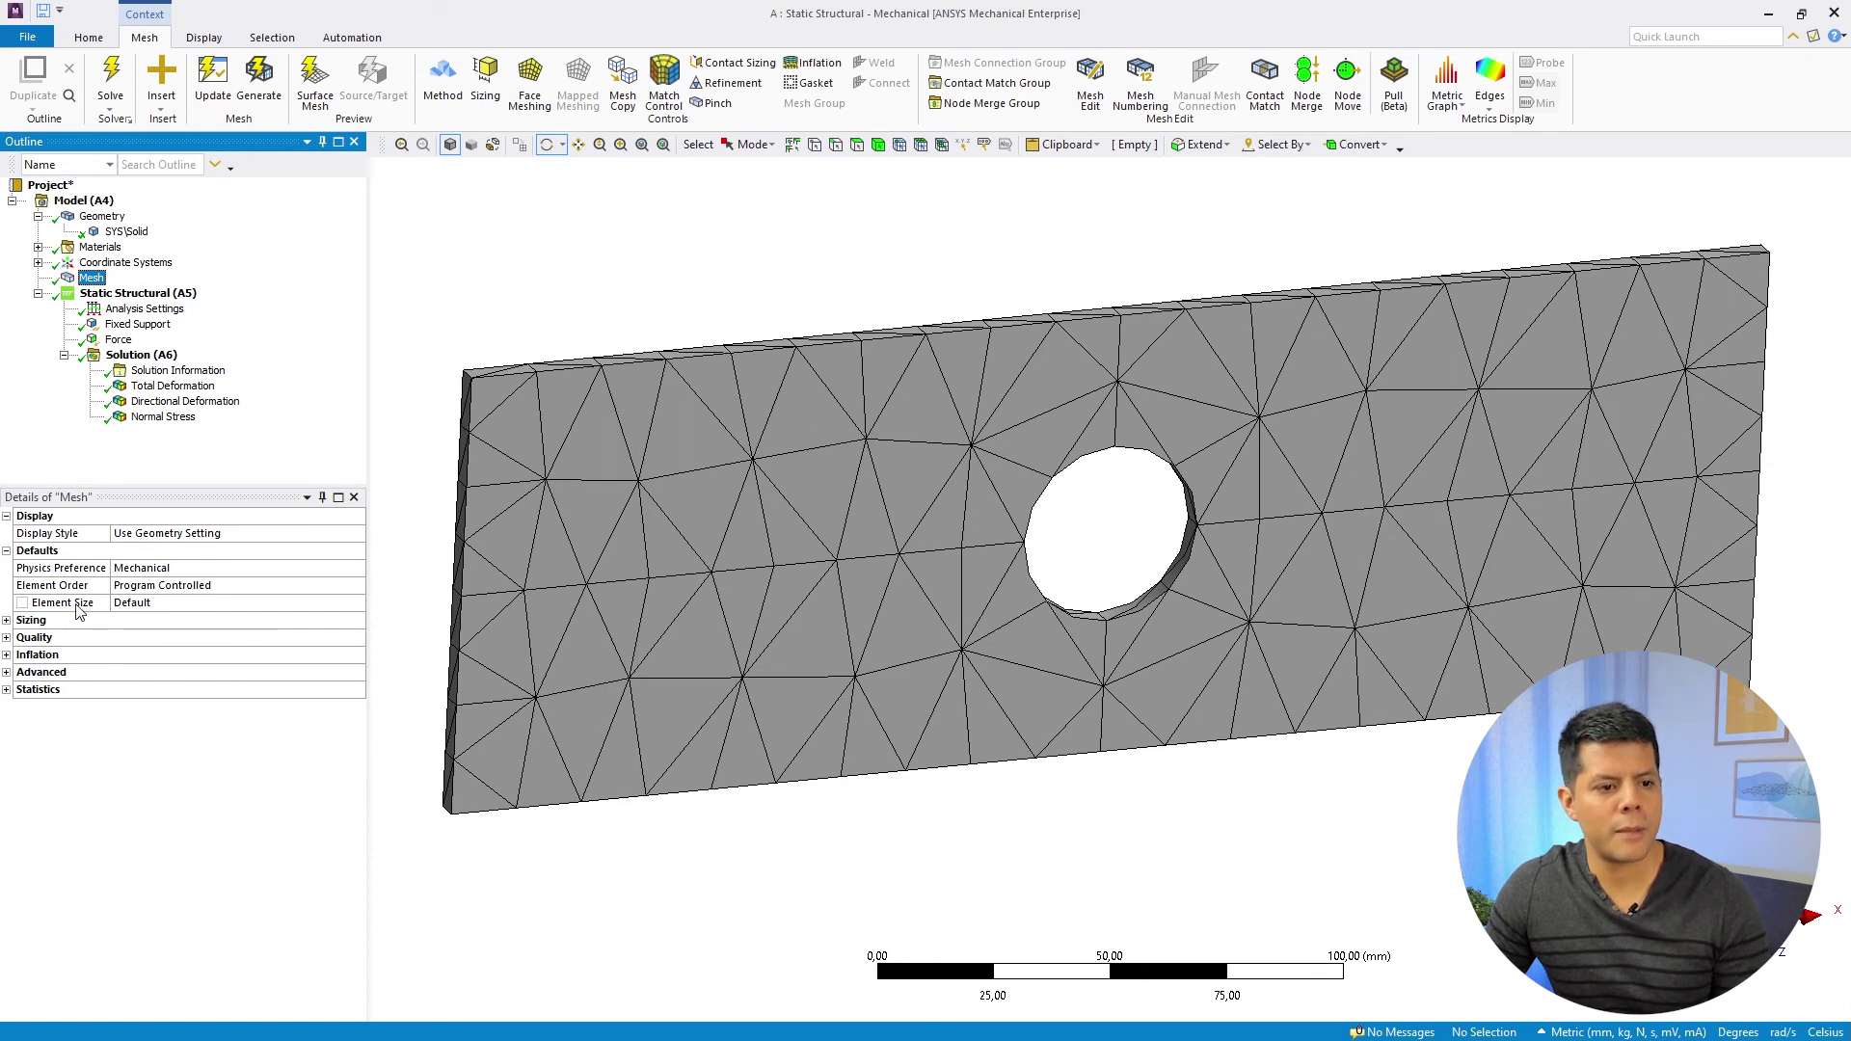
{"action": "left_click", "coordinate": [164, 605]}
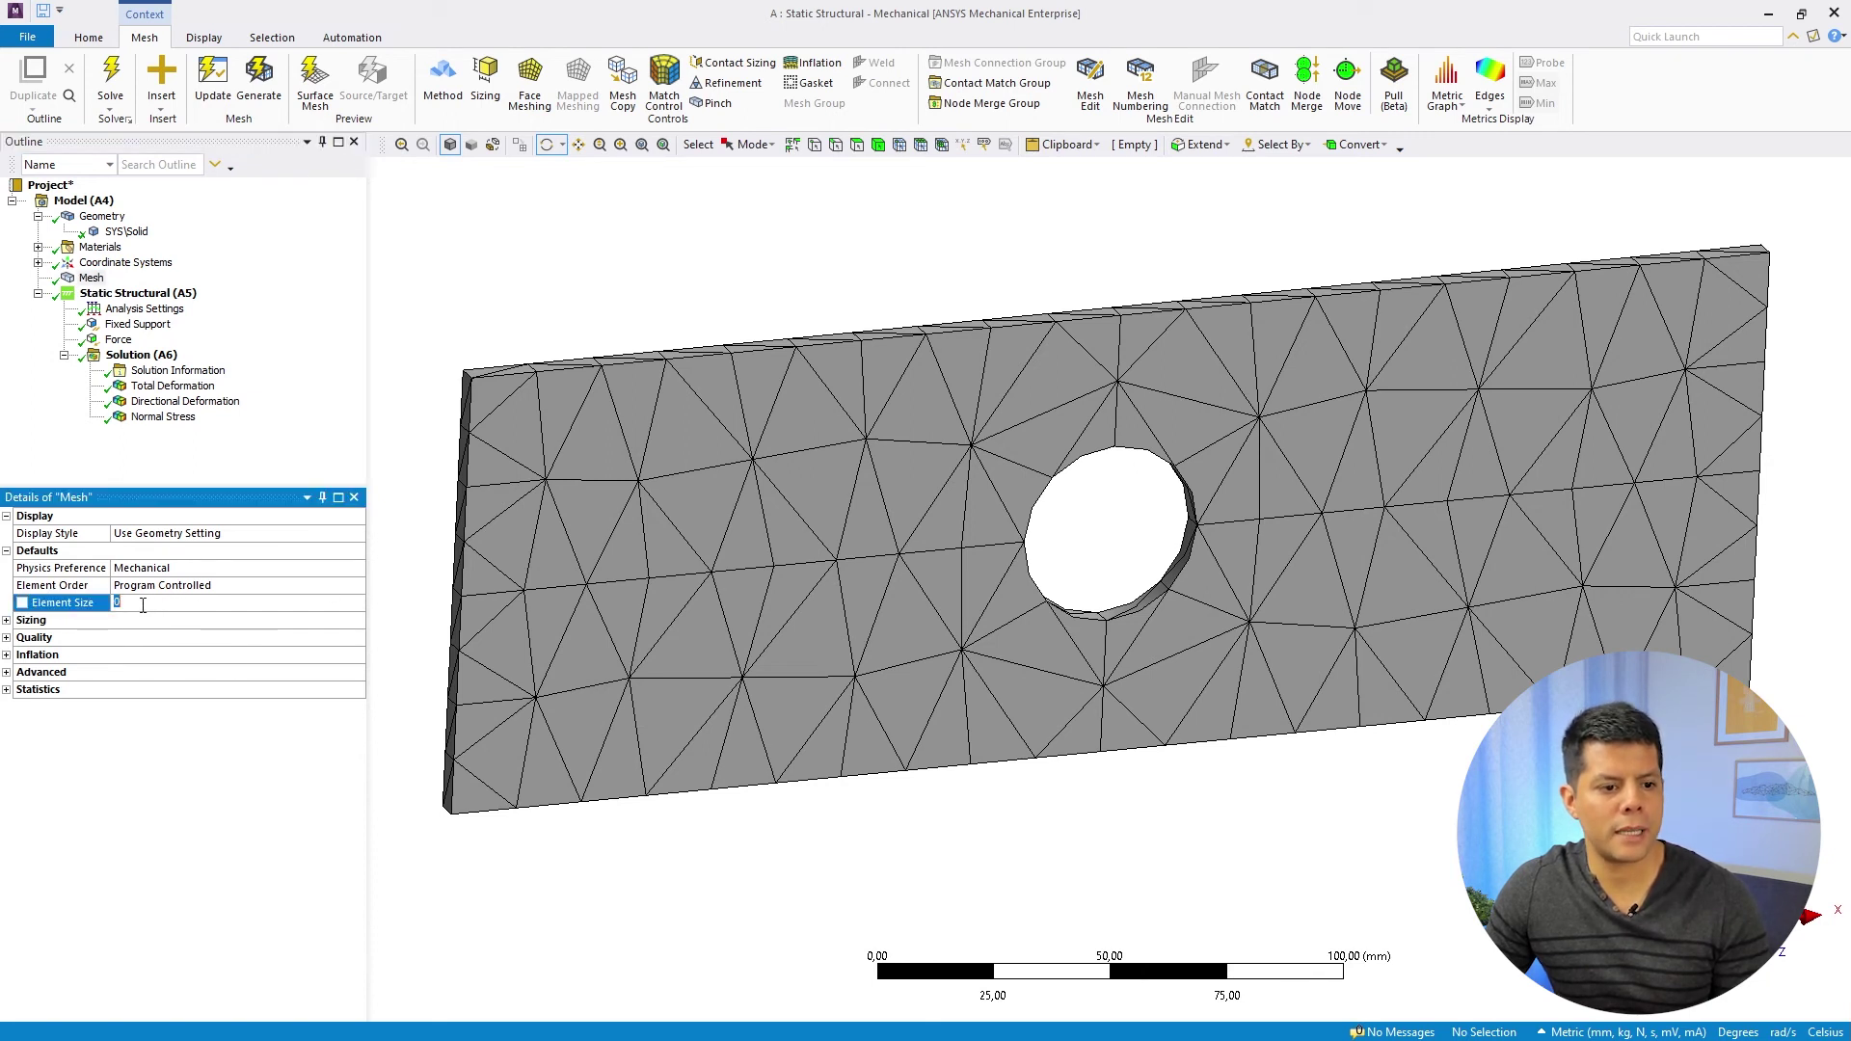
{"action": "key", "text": "Return"}
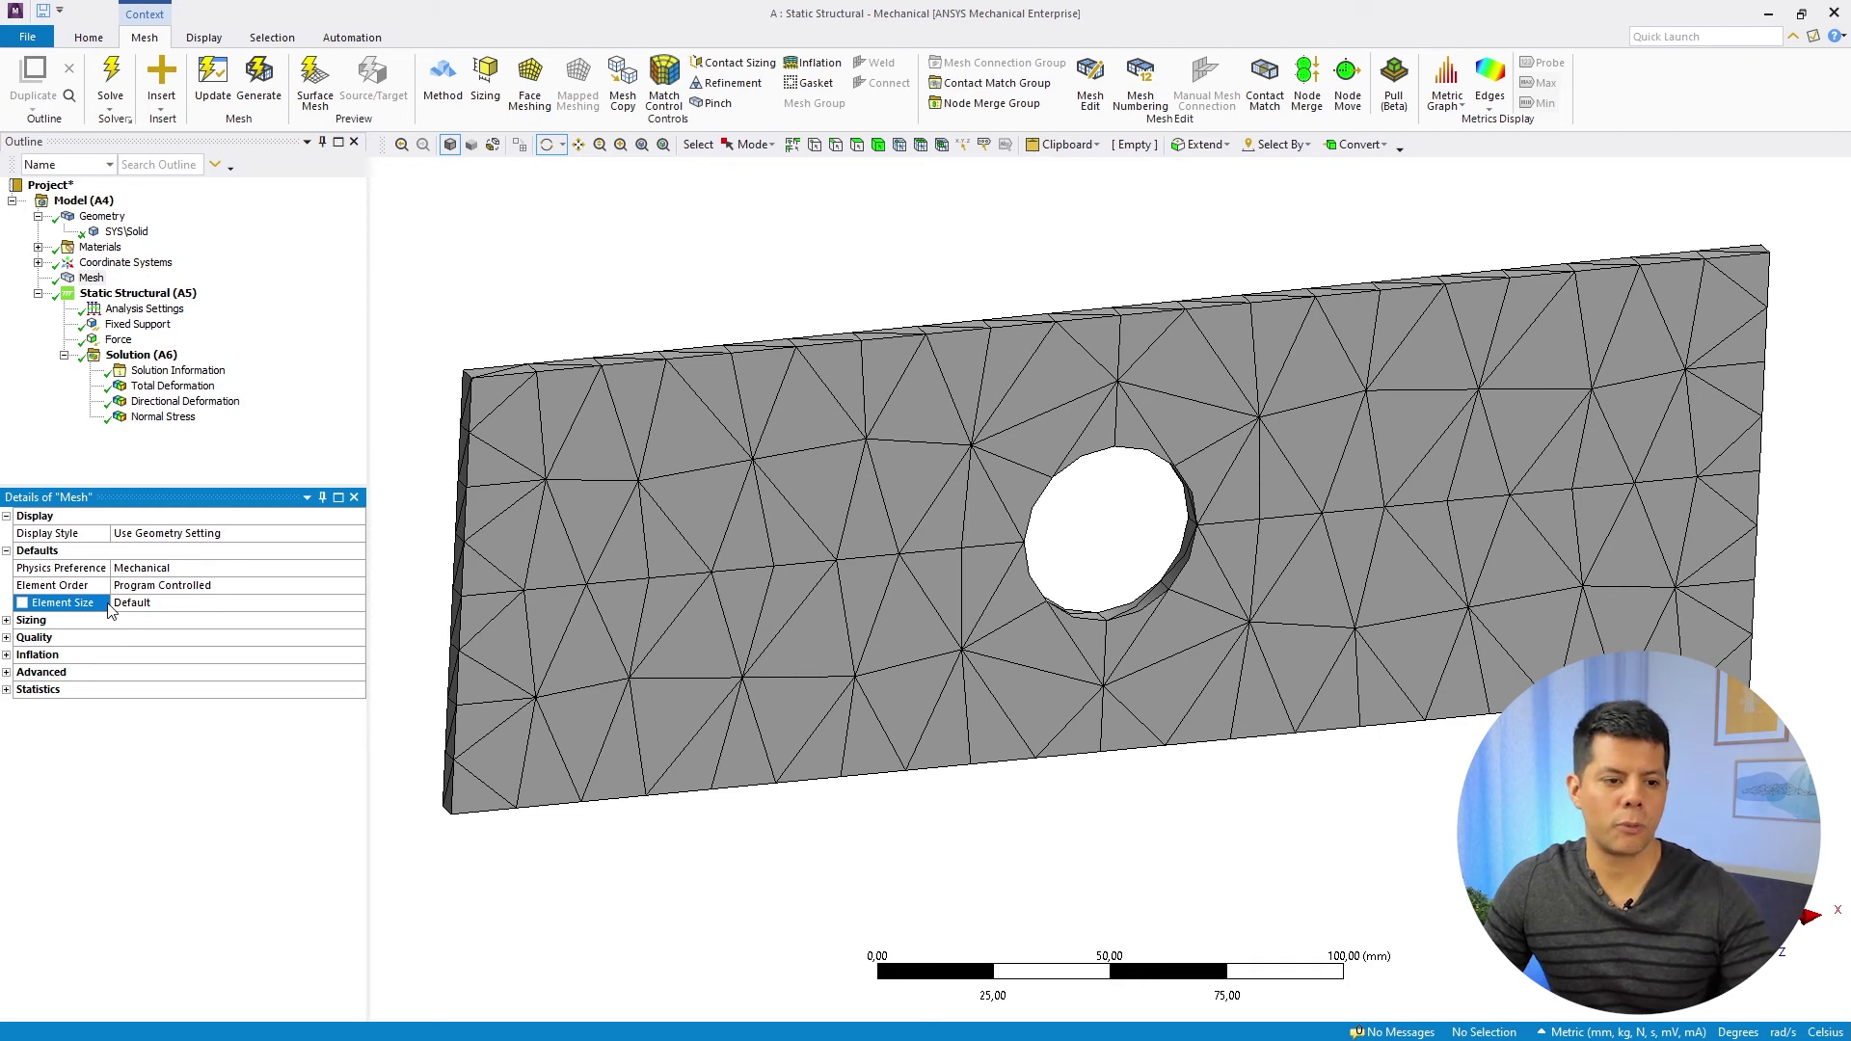
- Set the global mesh Element Size to 5 mm and regenerate the plate's mesh
{"action": "left_click", "coordinate": [149, 604]}
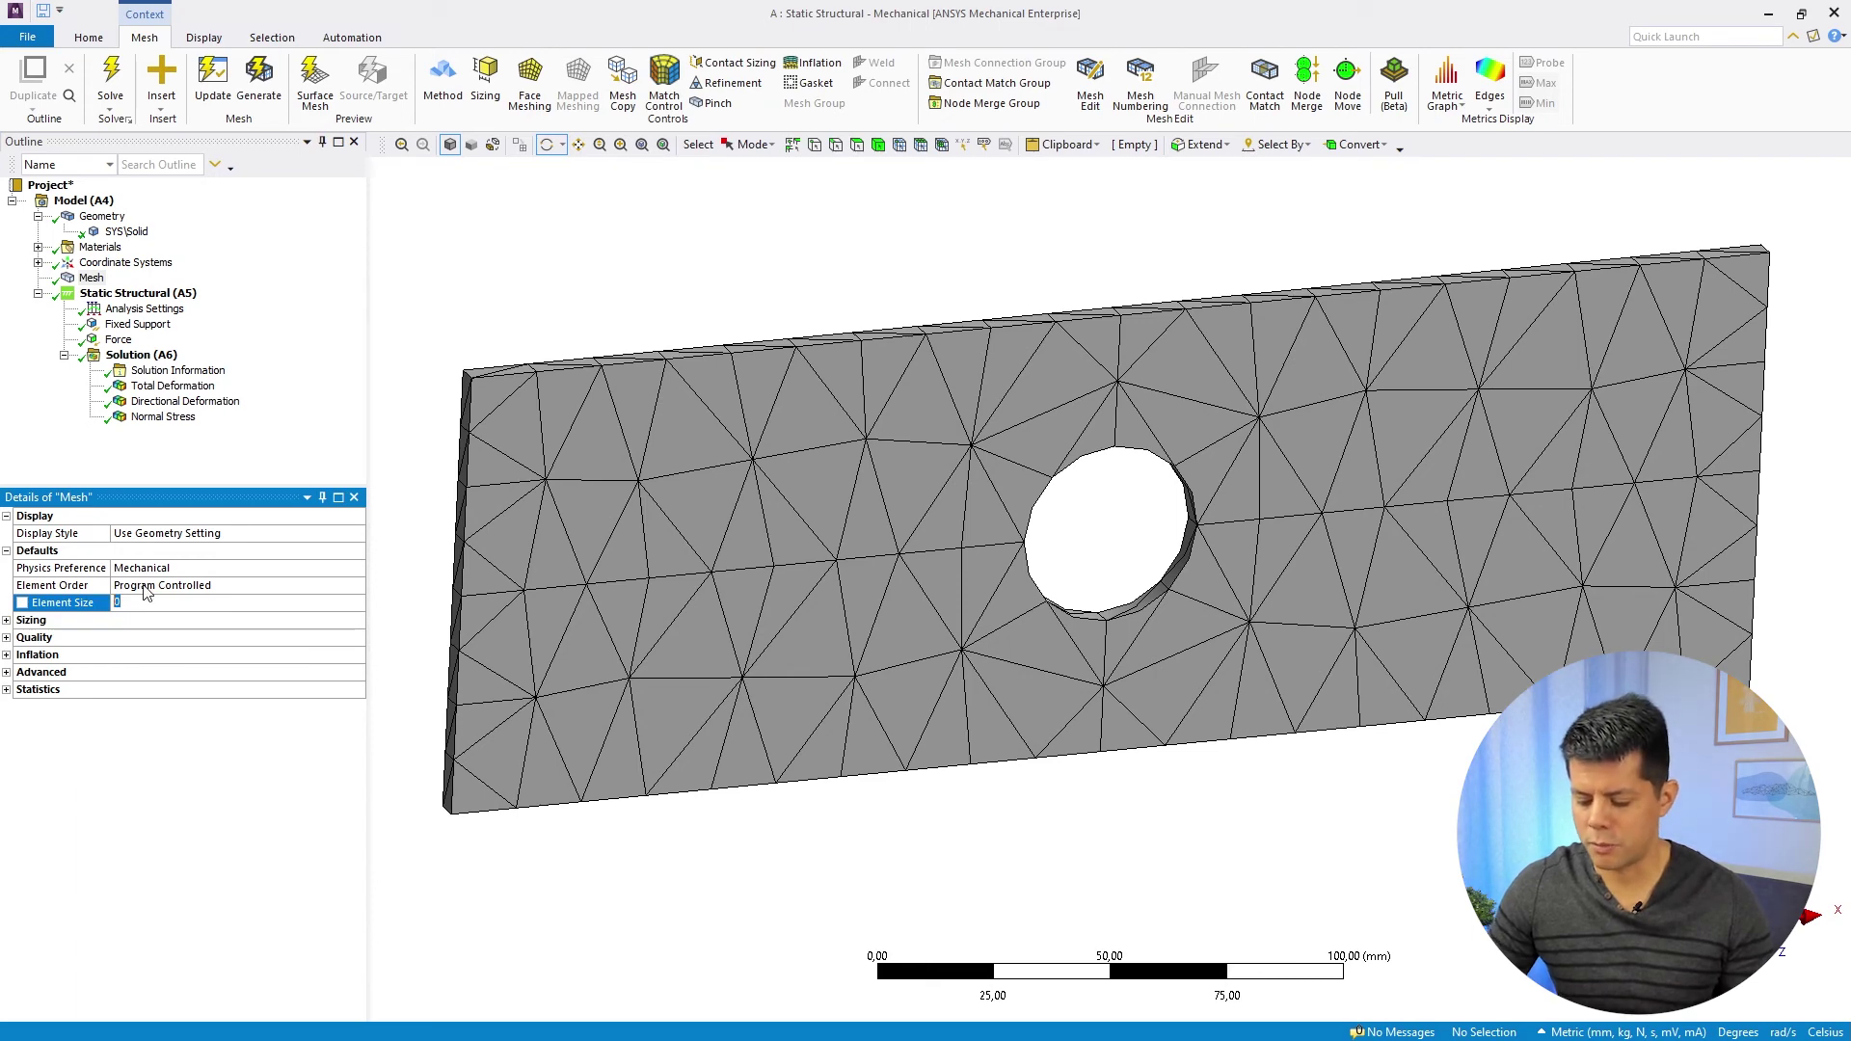
{"action": "type", "text": "5"}
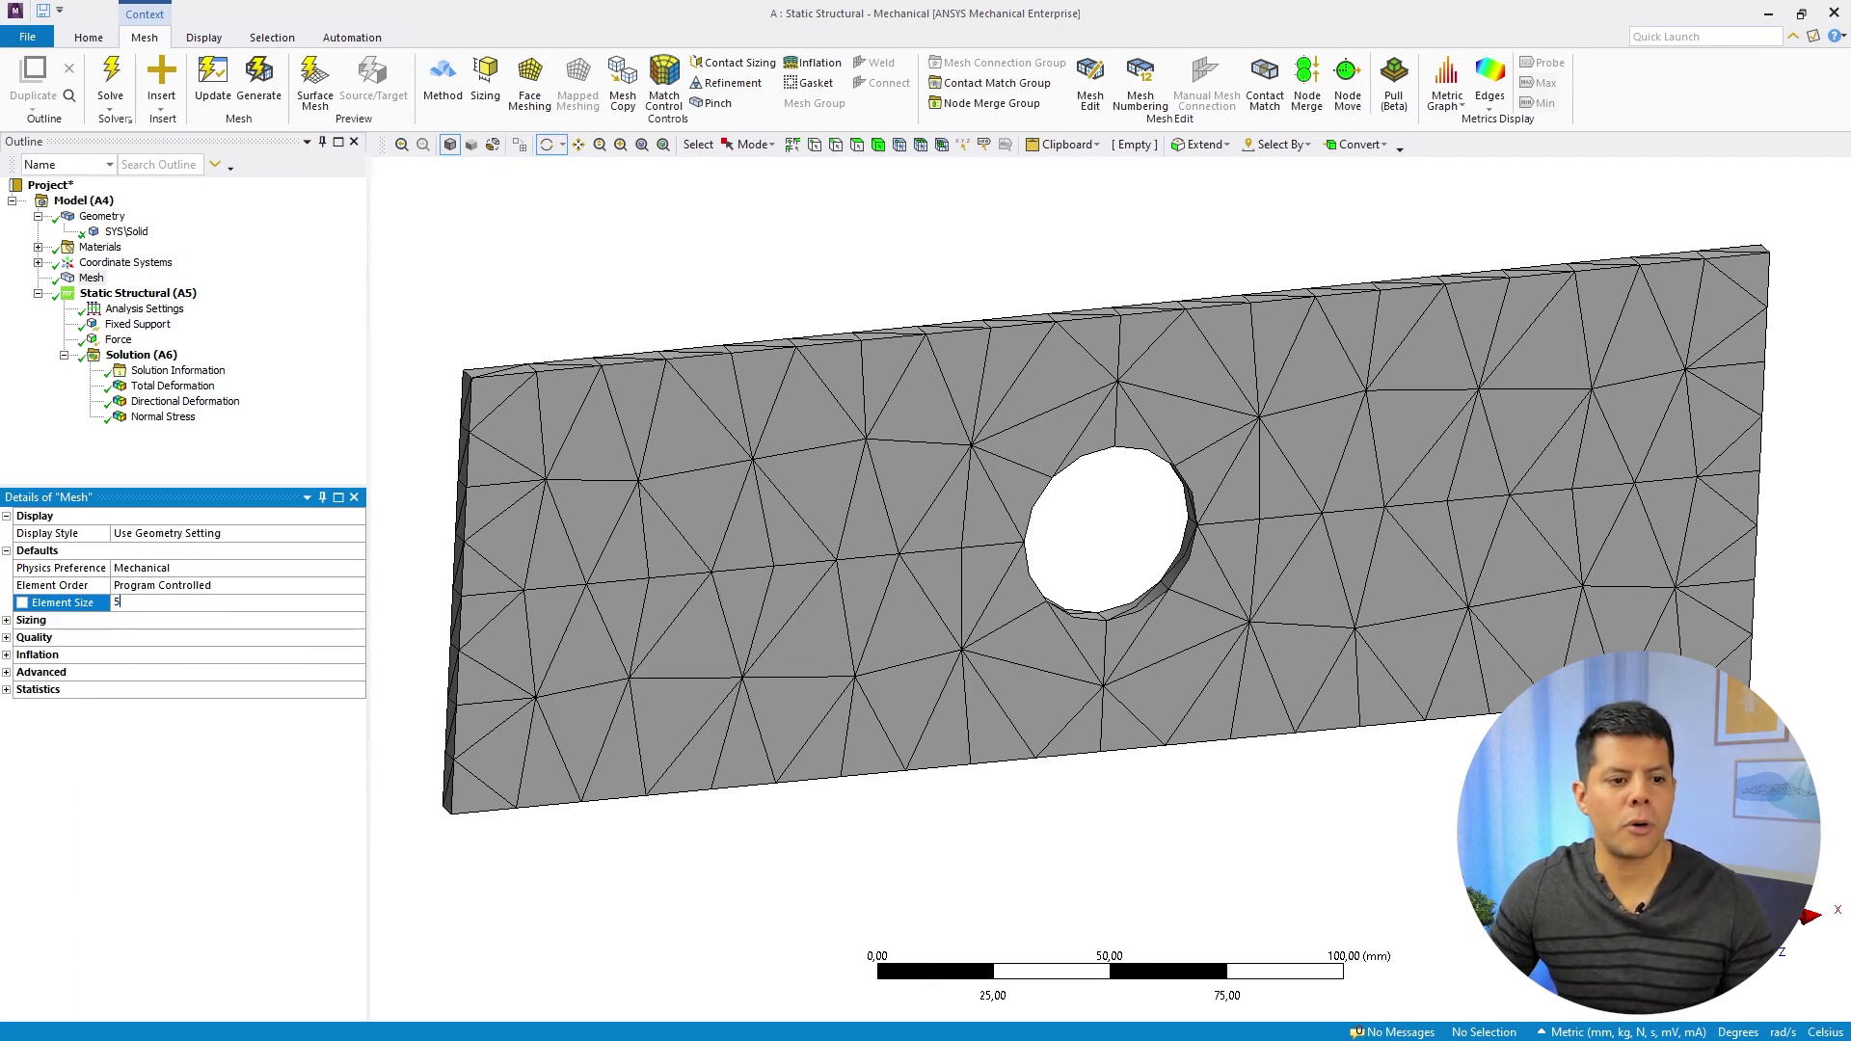
{"action": "key", "text": "Return"}
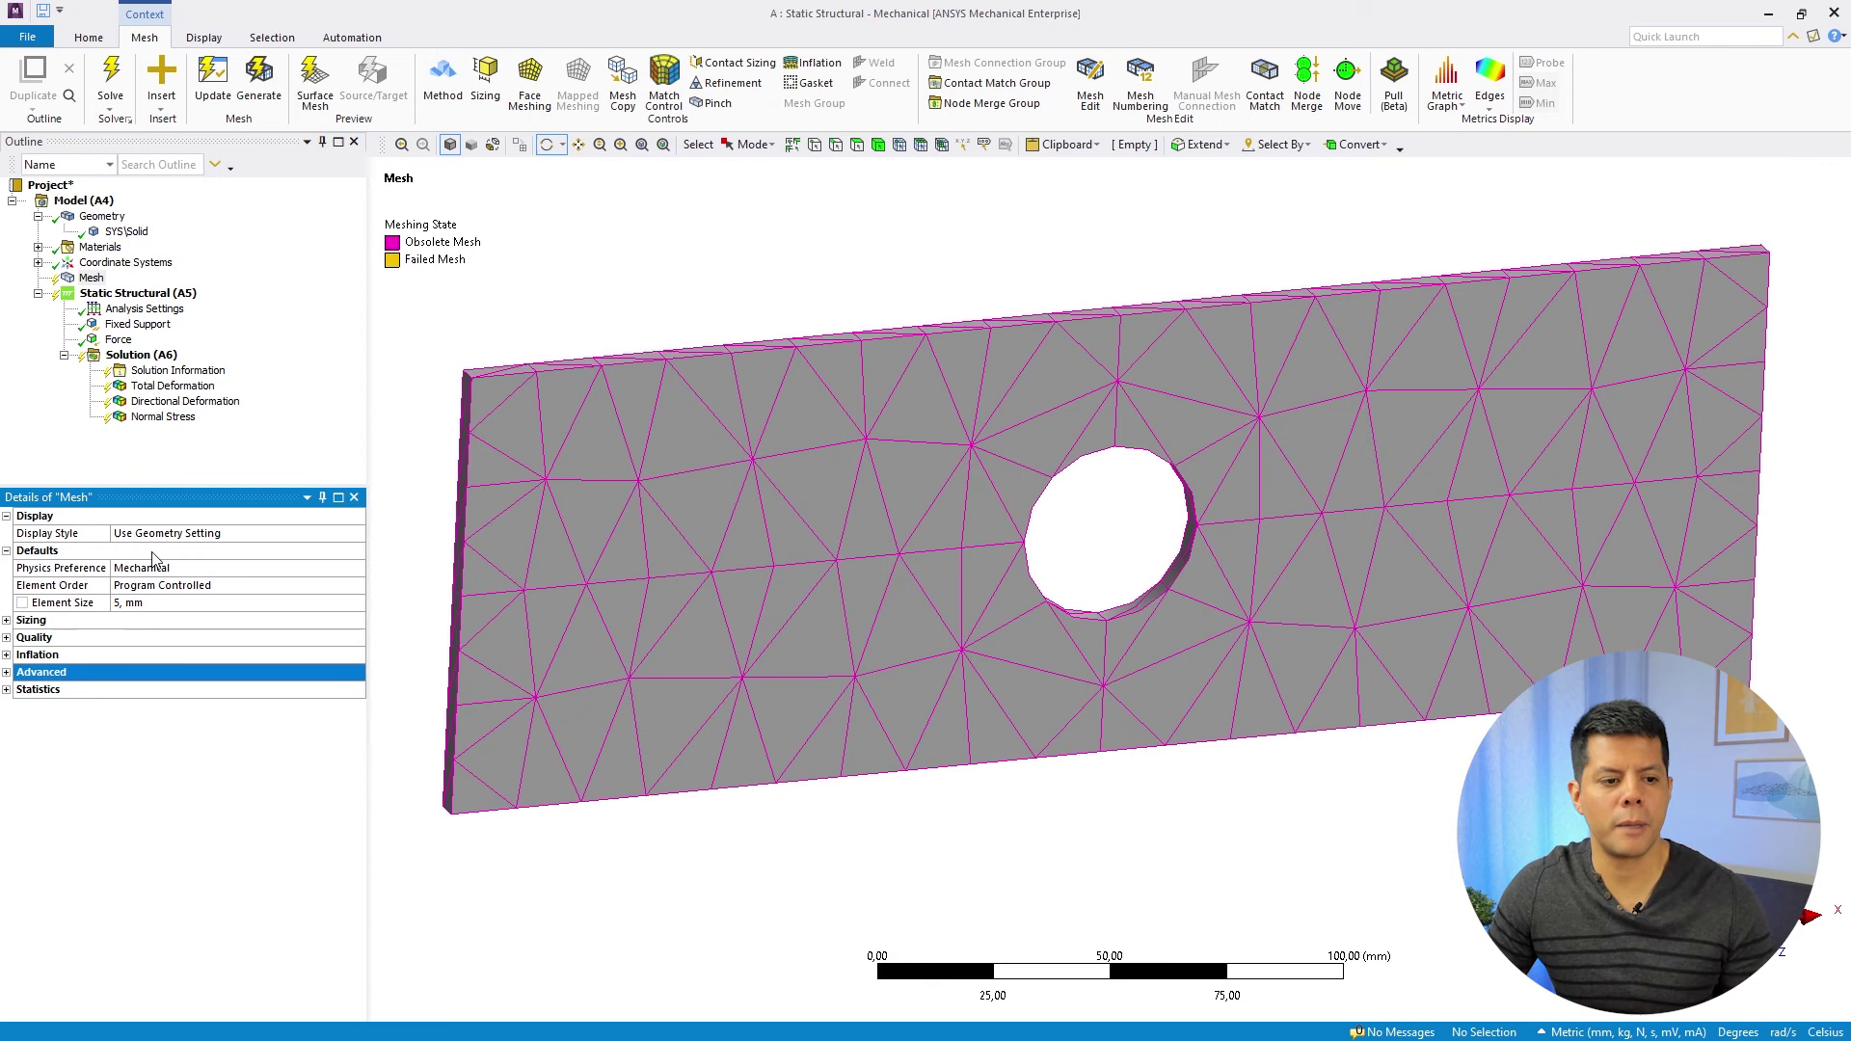
{"action": "left_click", "coordinate": [97, 604]}
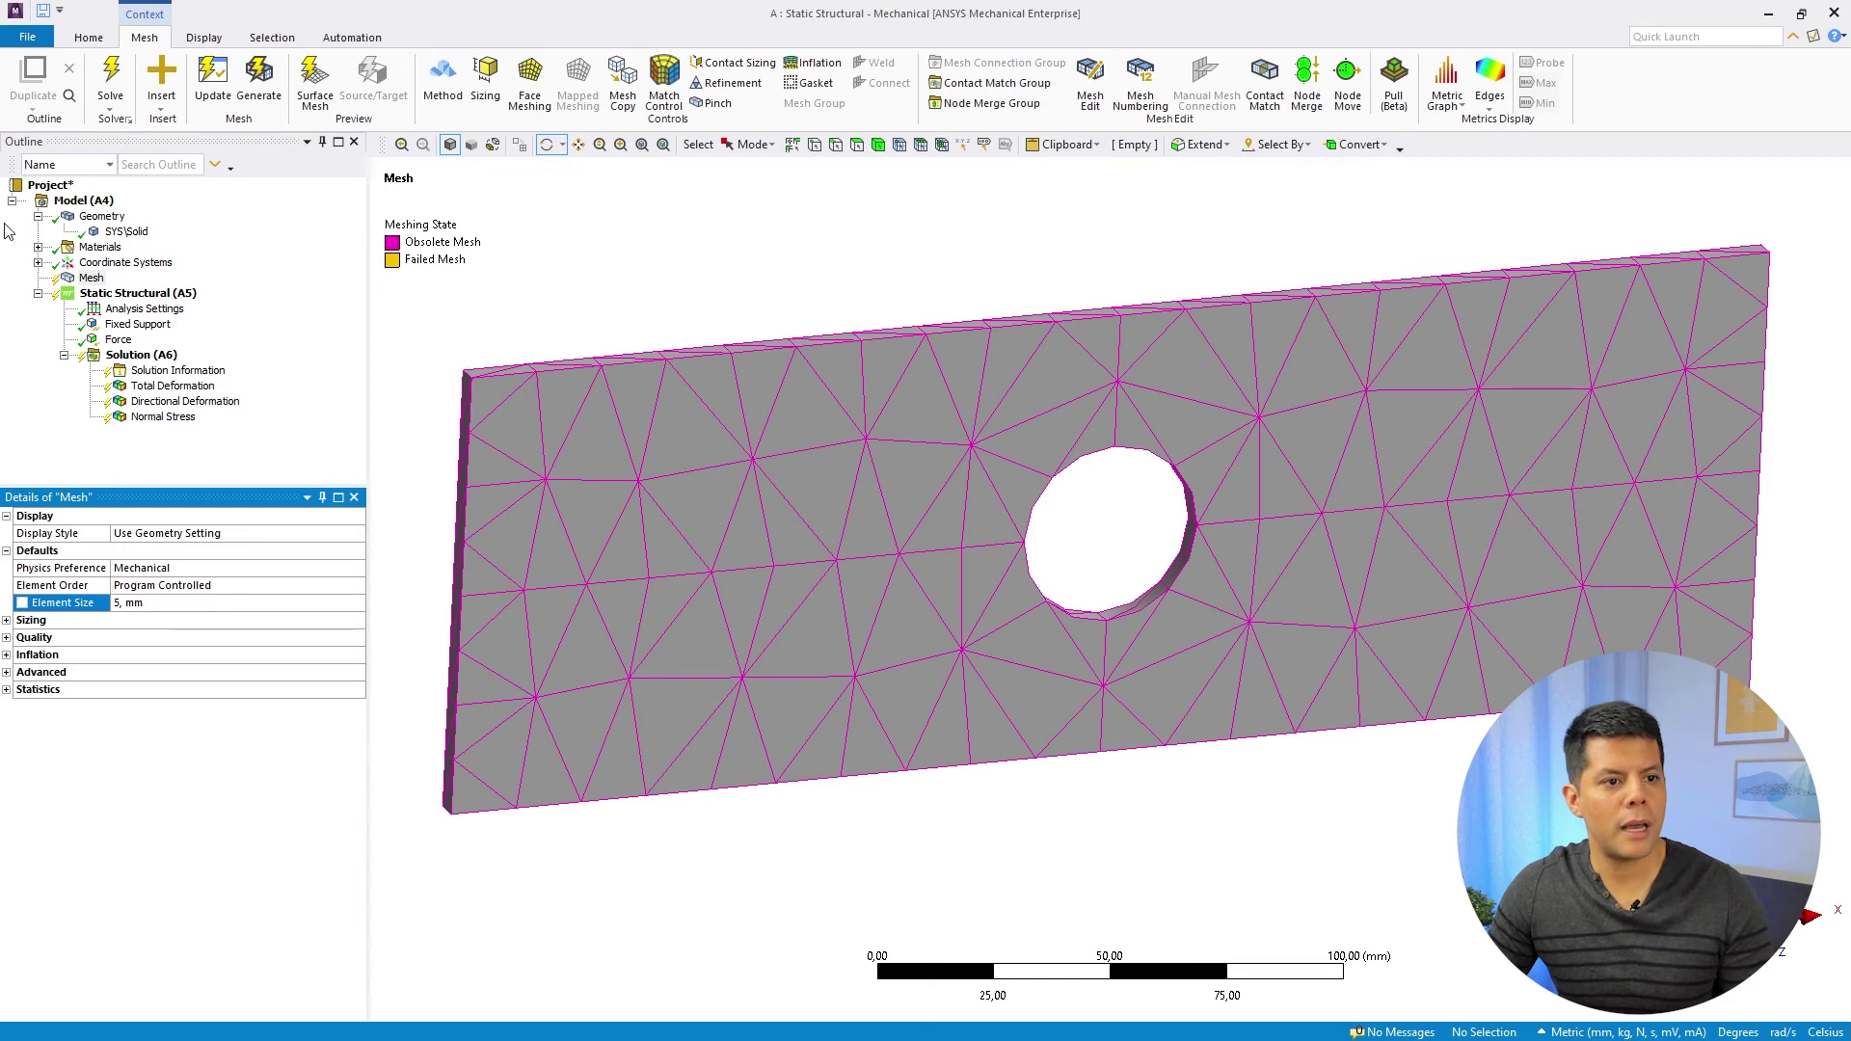
{"action": "left_click", "coordinate": [91, 279]}
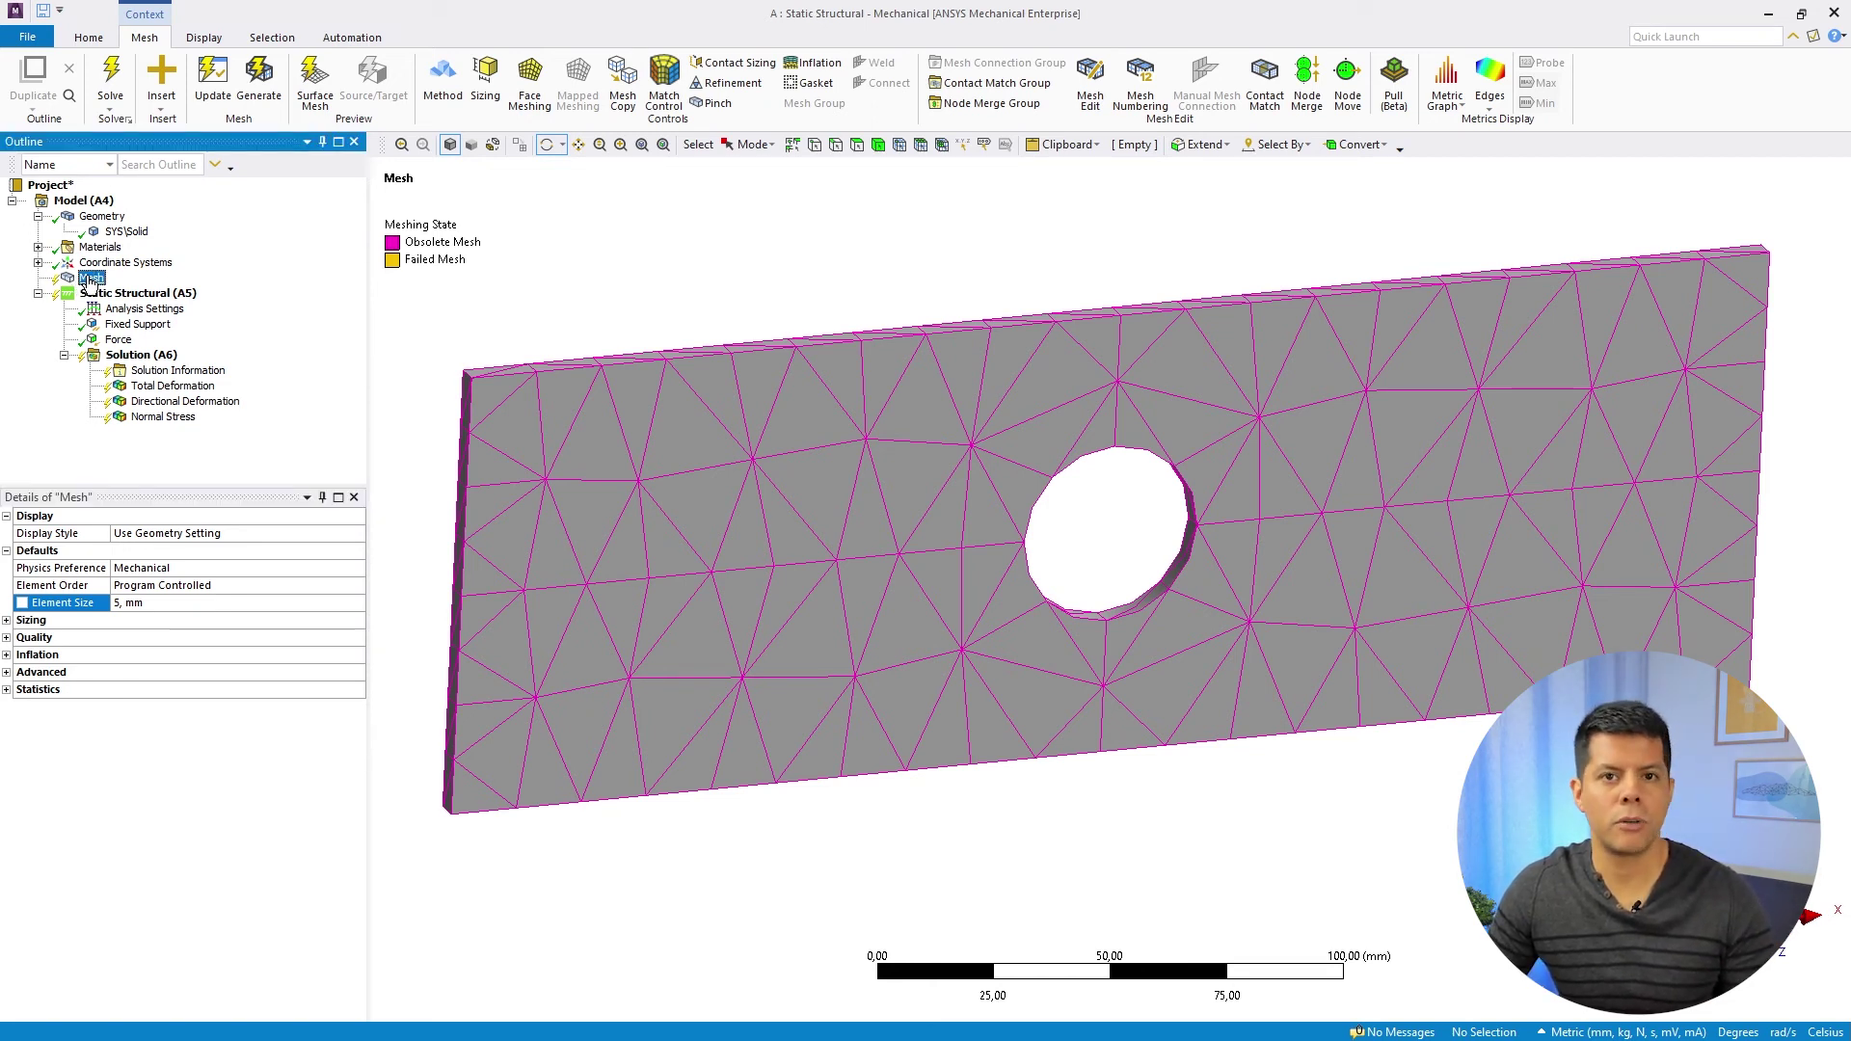
{"action": "right_click", "coordinate": [90, 281]}
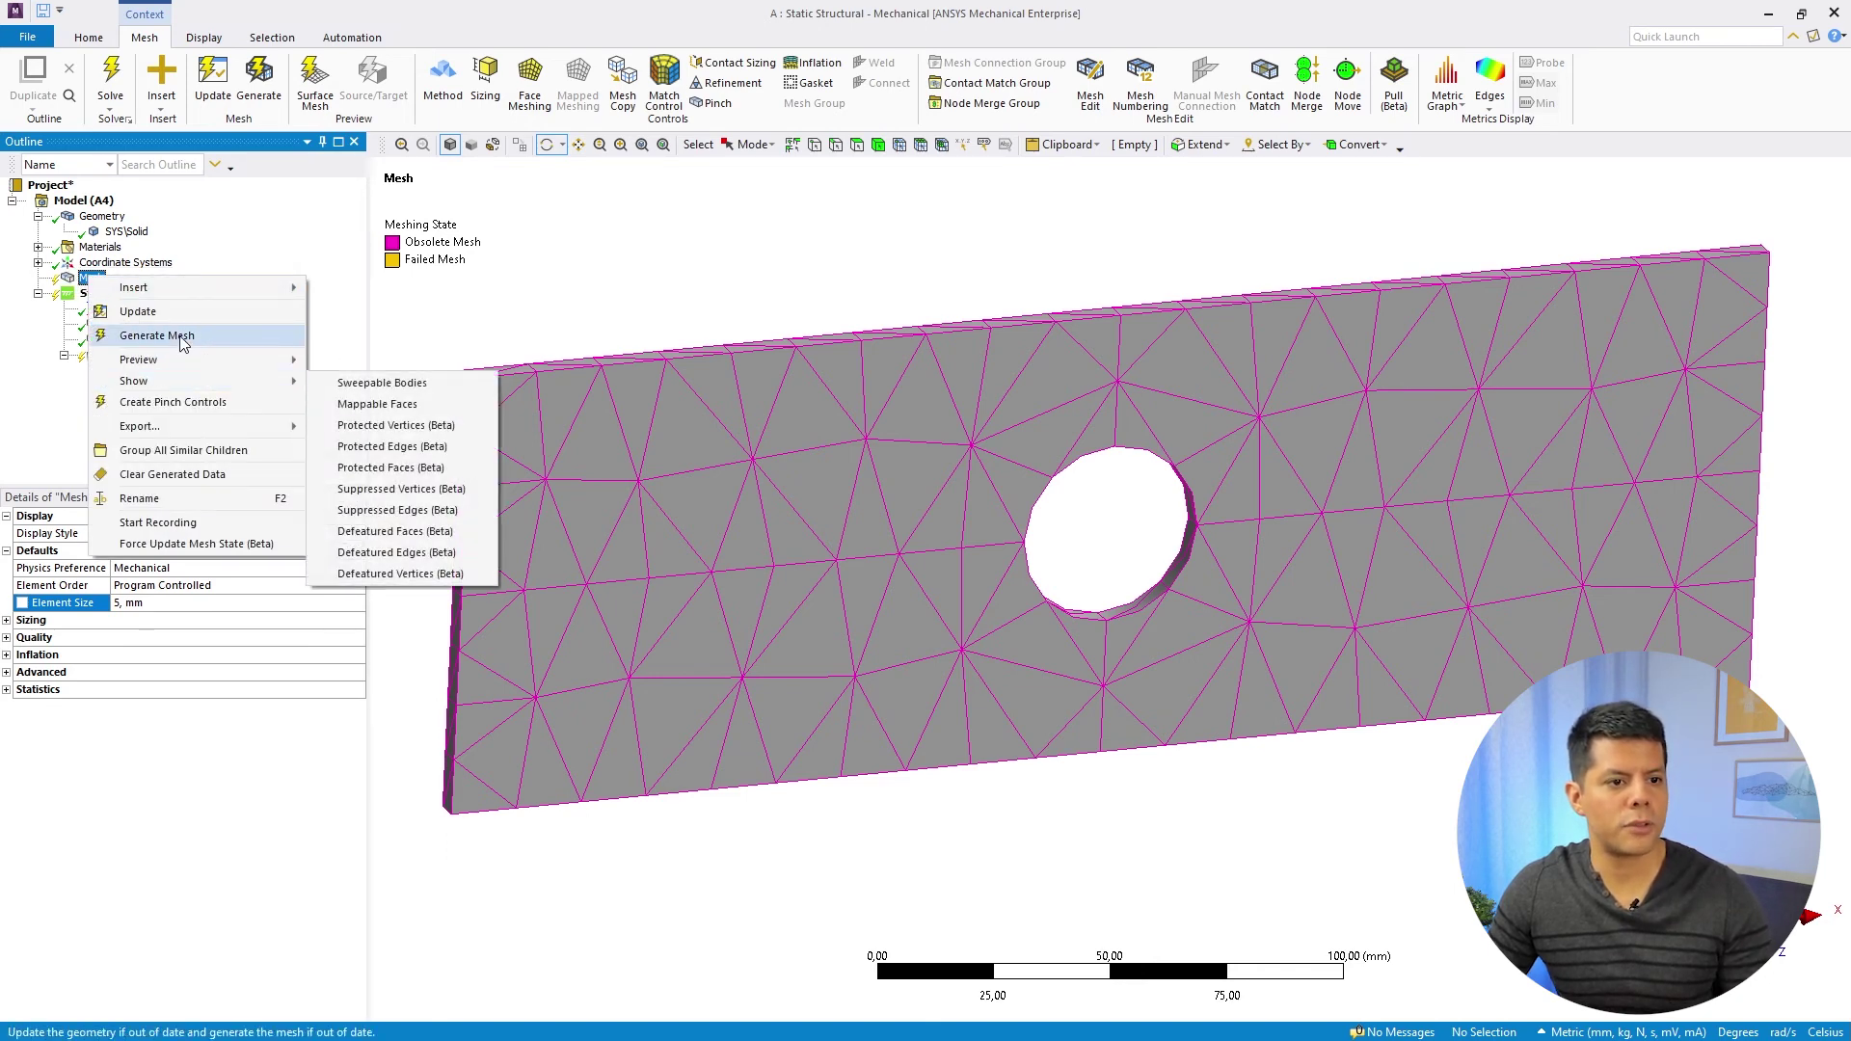
{"action": "left_click", "coordinate": [199, 337]}
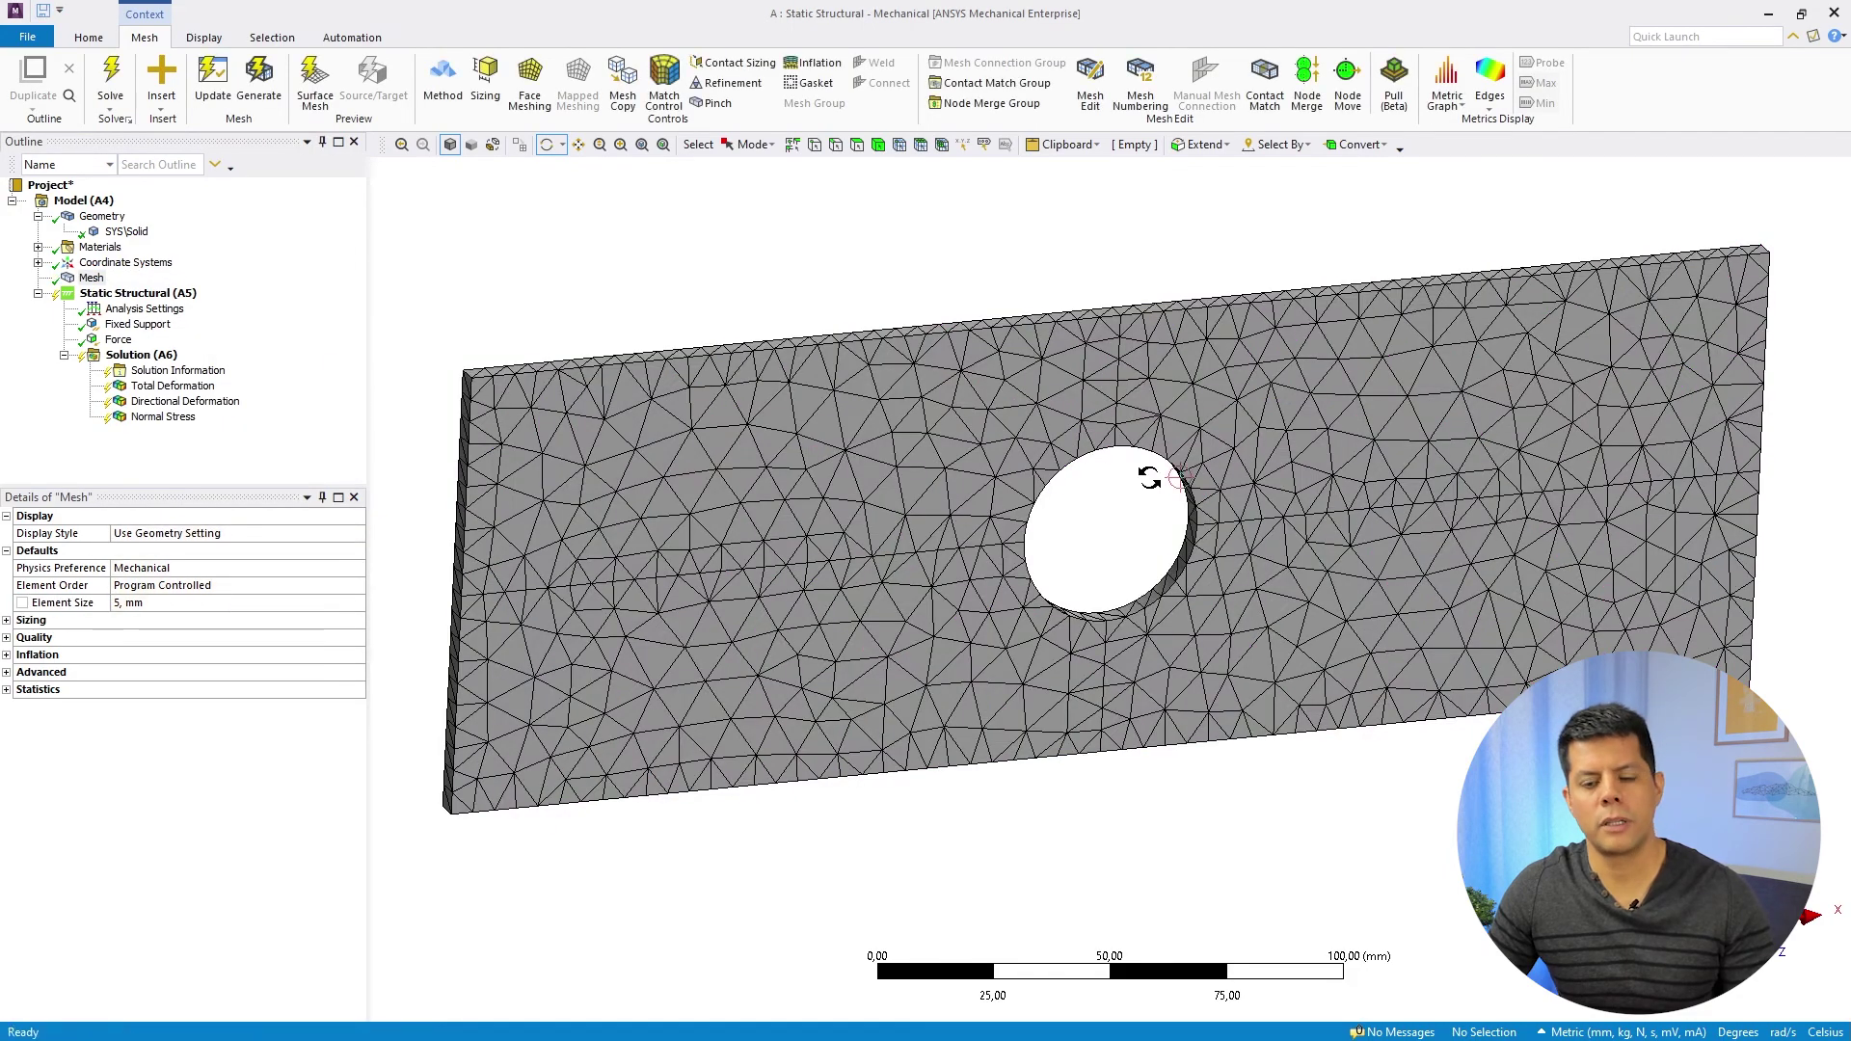
- Examine the regenerated mesh around the hole and check its node and element statistics
{"action": "left_click_drag", "start_coordinate": [1186, 488], "coordinate": [1219, 467]}
{"action": "left_click", "coordinate": [1085, 555]}
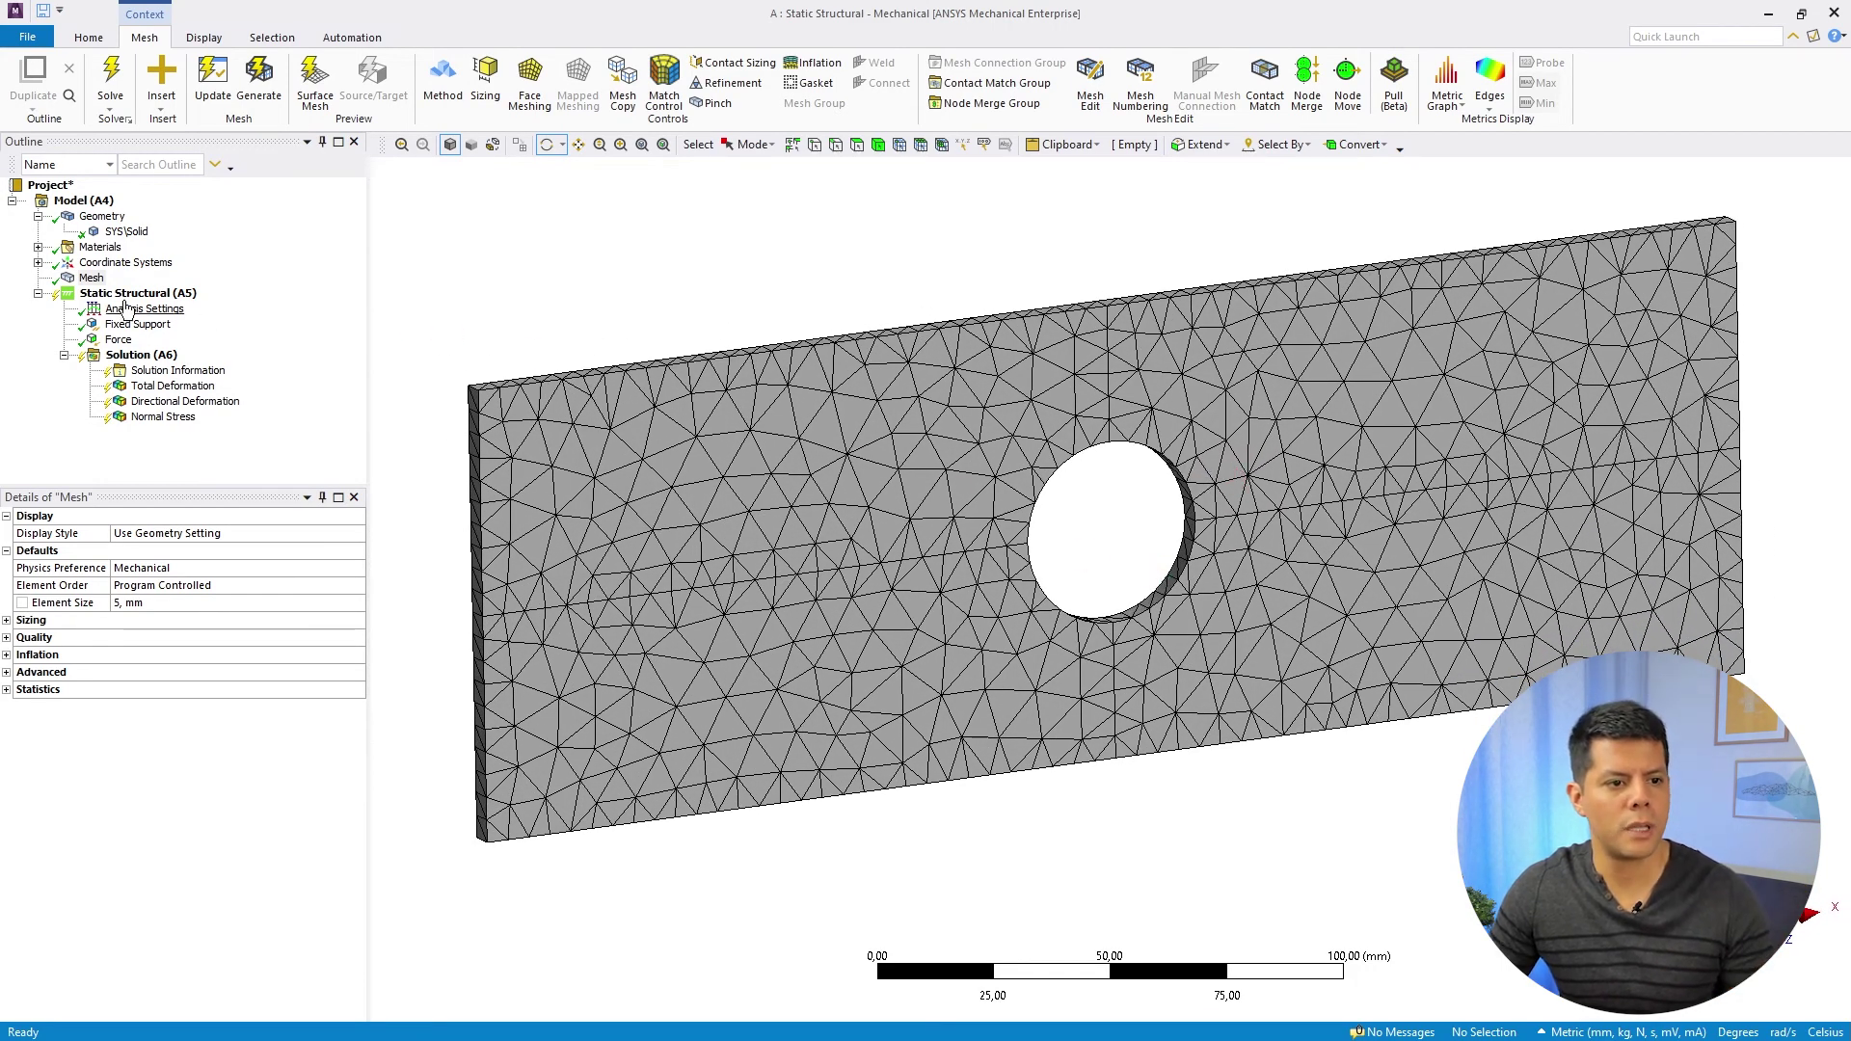
{"action": "left_click", "coordinate": [91, 277]}
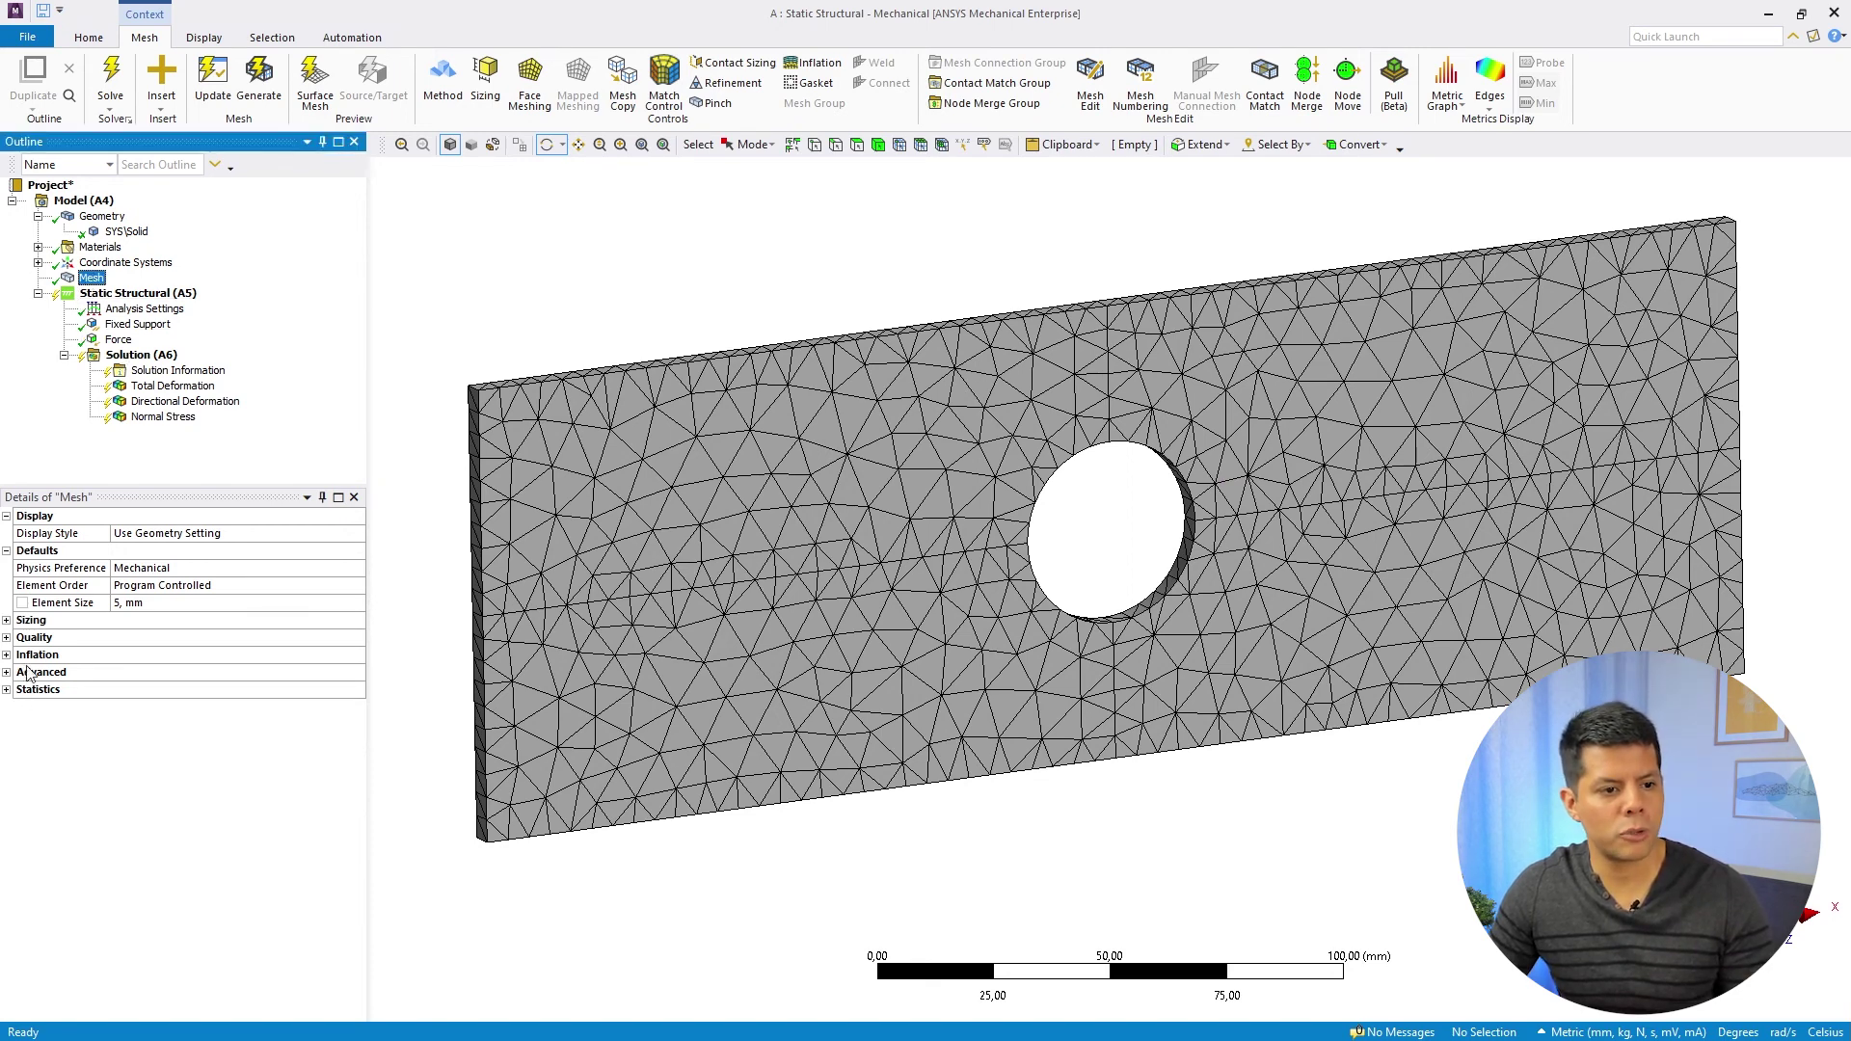
{"action": "left_click", "coordinate": [6, 690]}
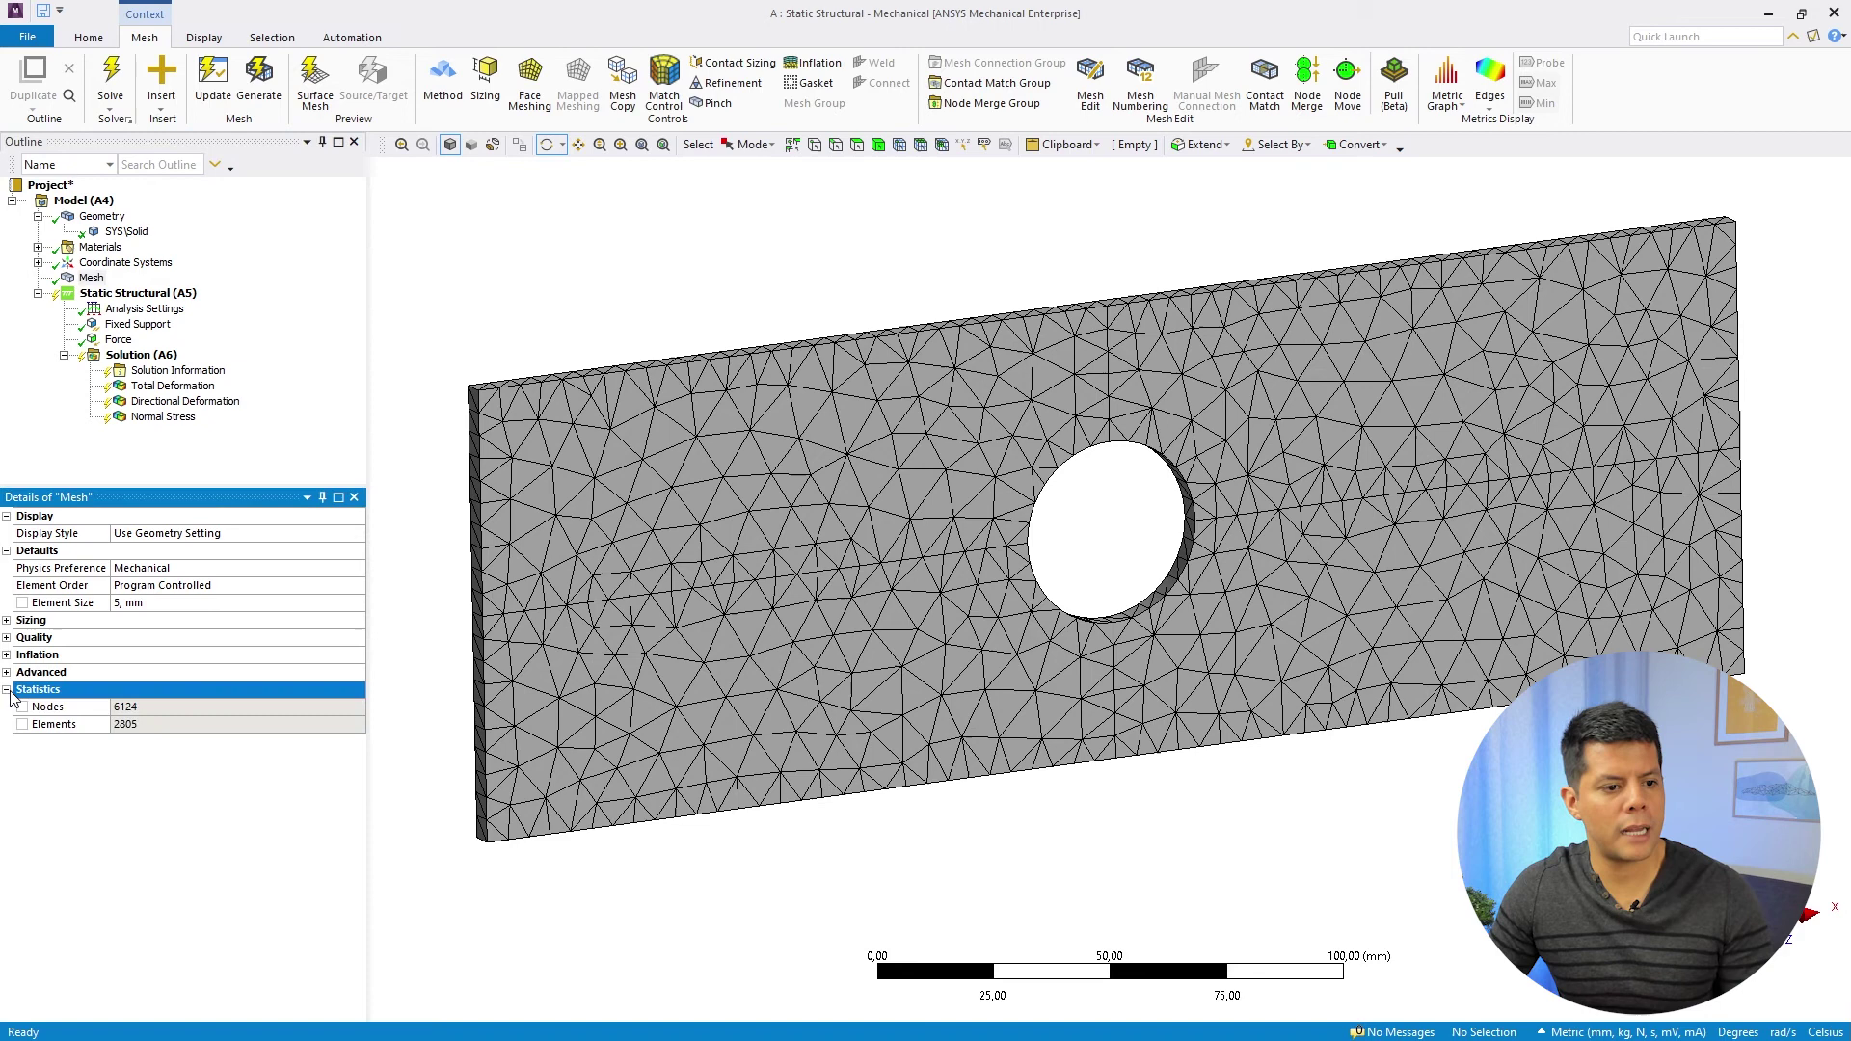
{"action": "left_click", "coordinate": [150, 709]}
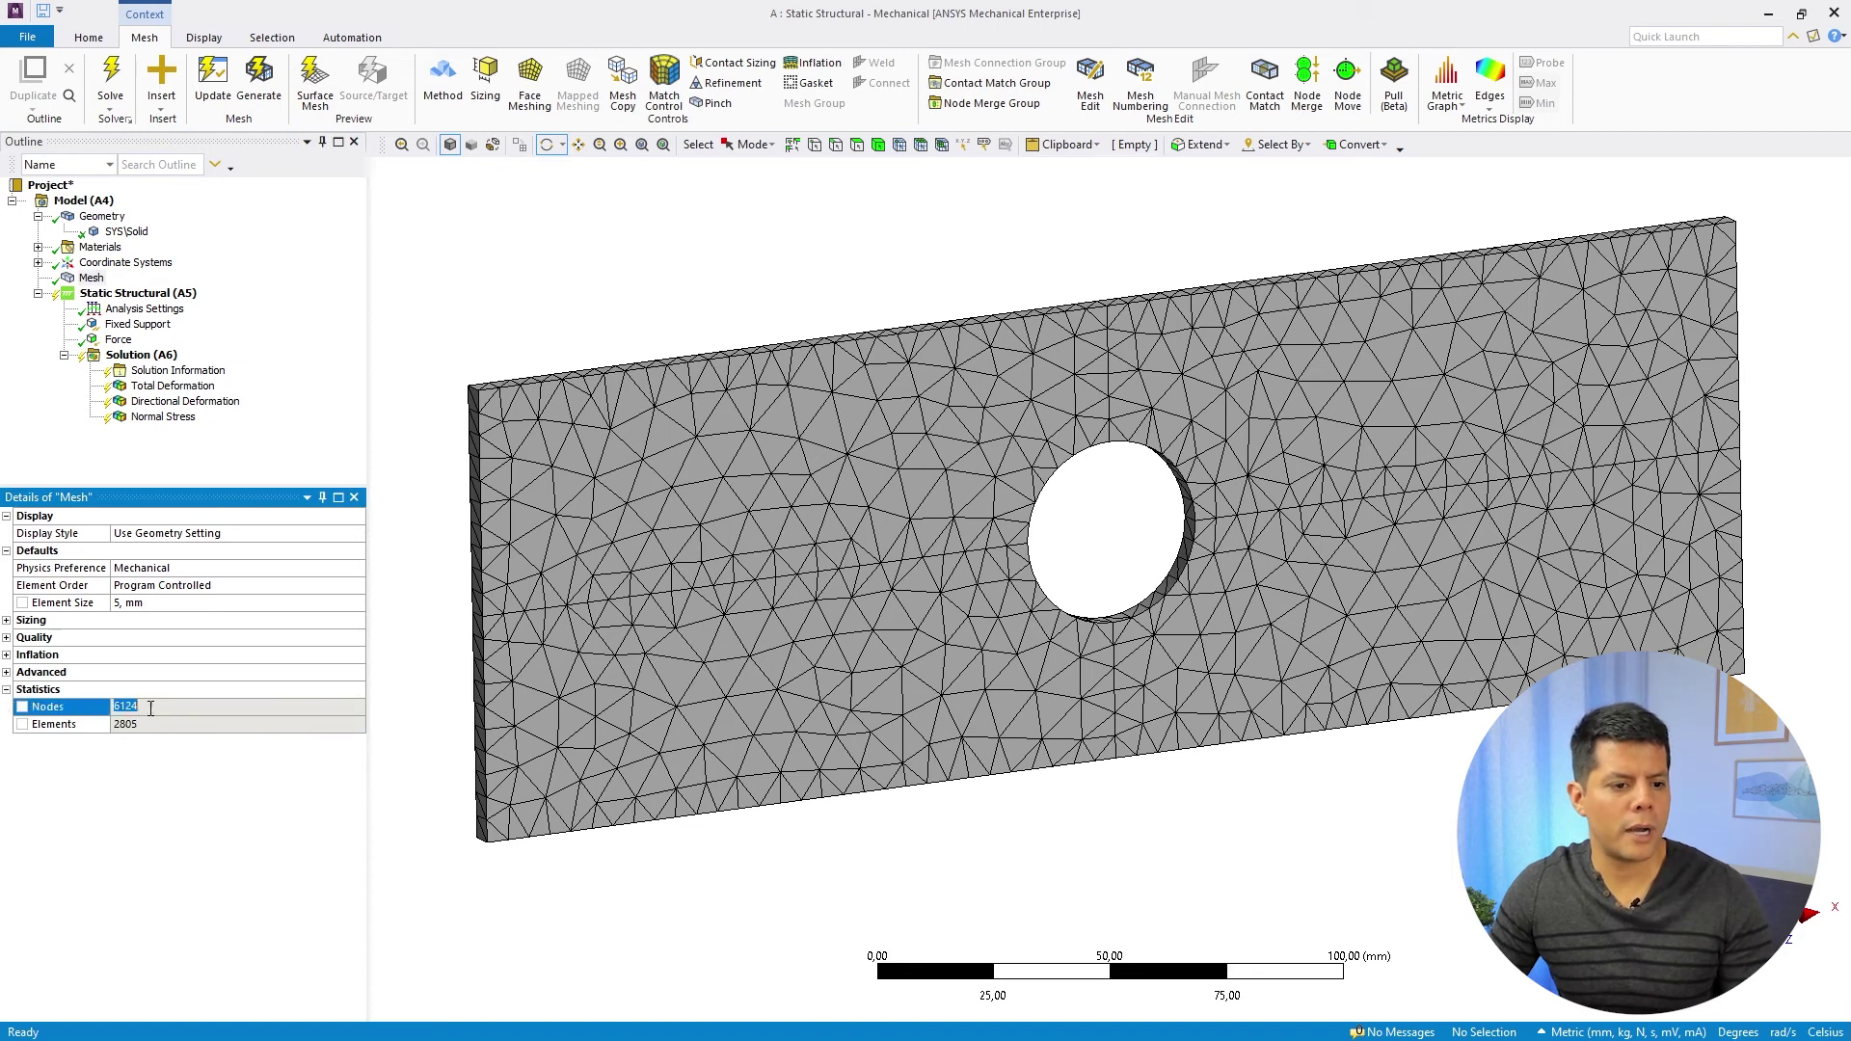
{"action": "left_click", "coordinate": [144, 729]}
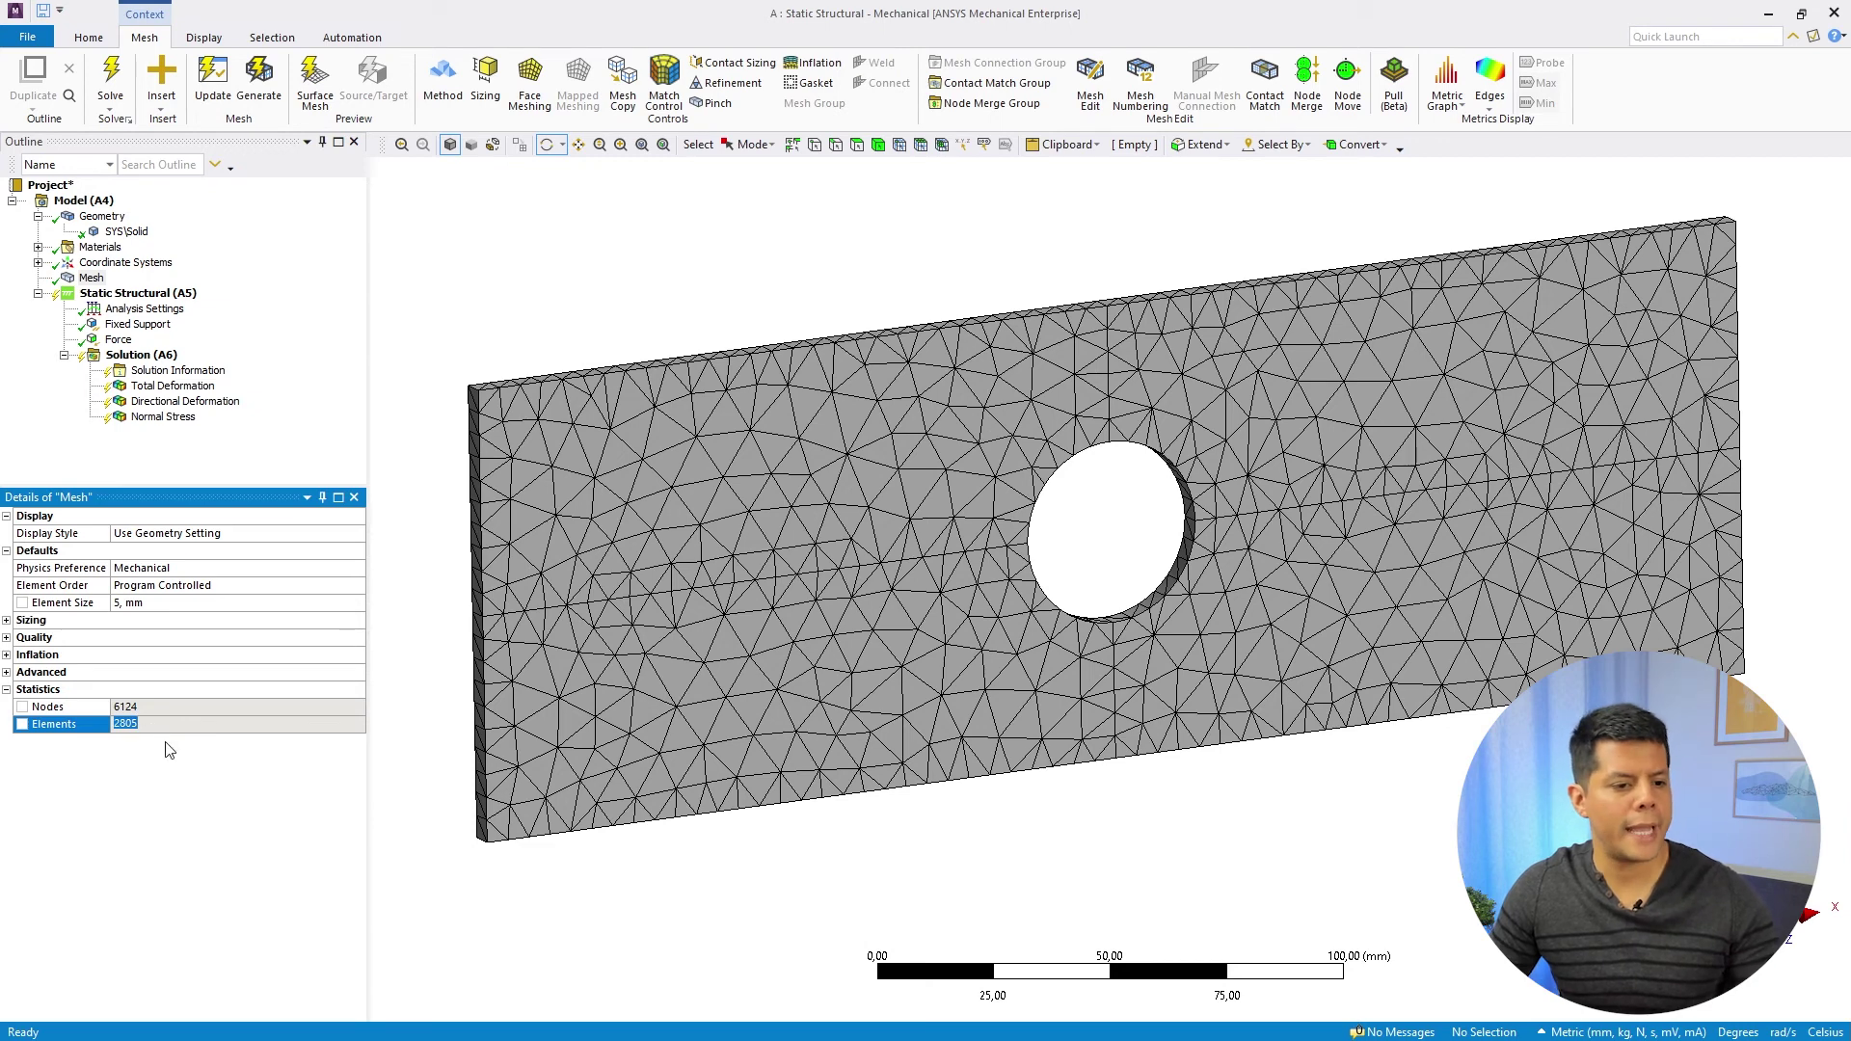
{"action": "left_click", "coordinate": [87, 279]}
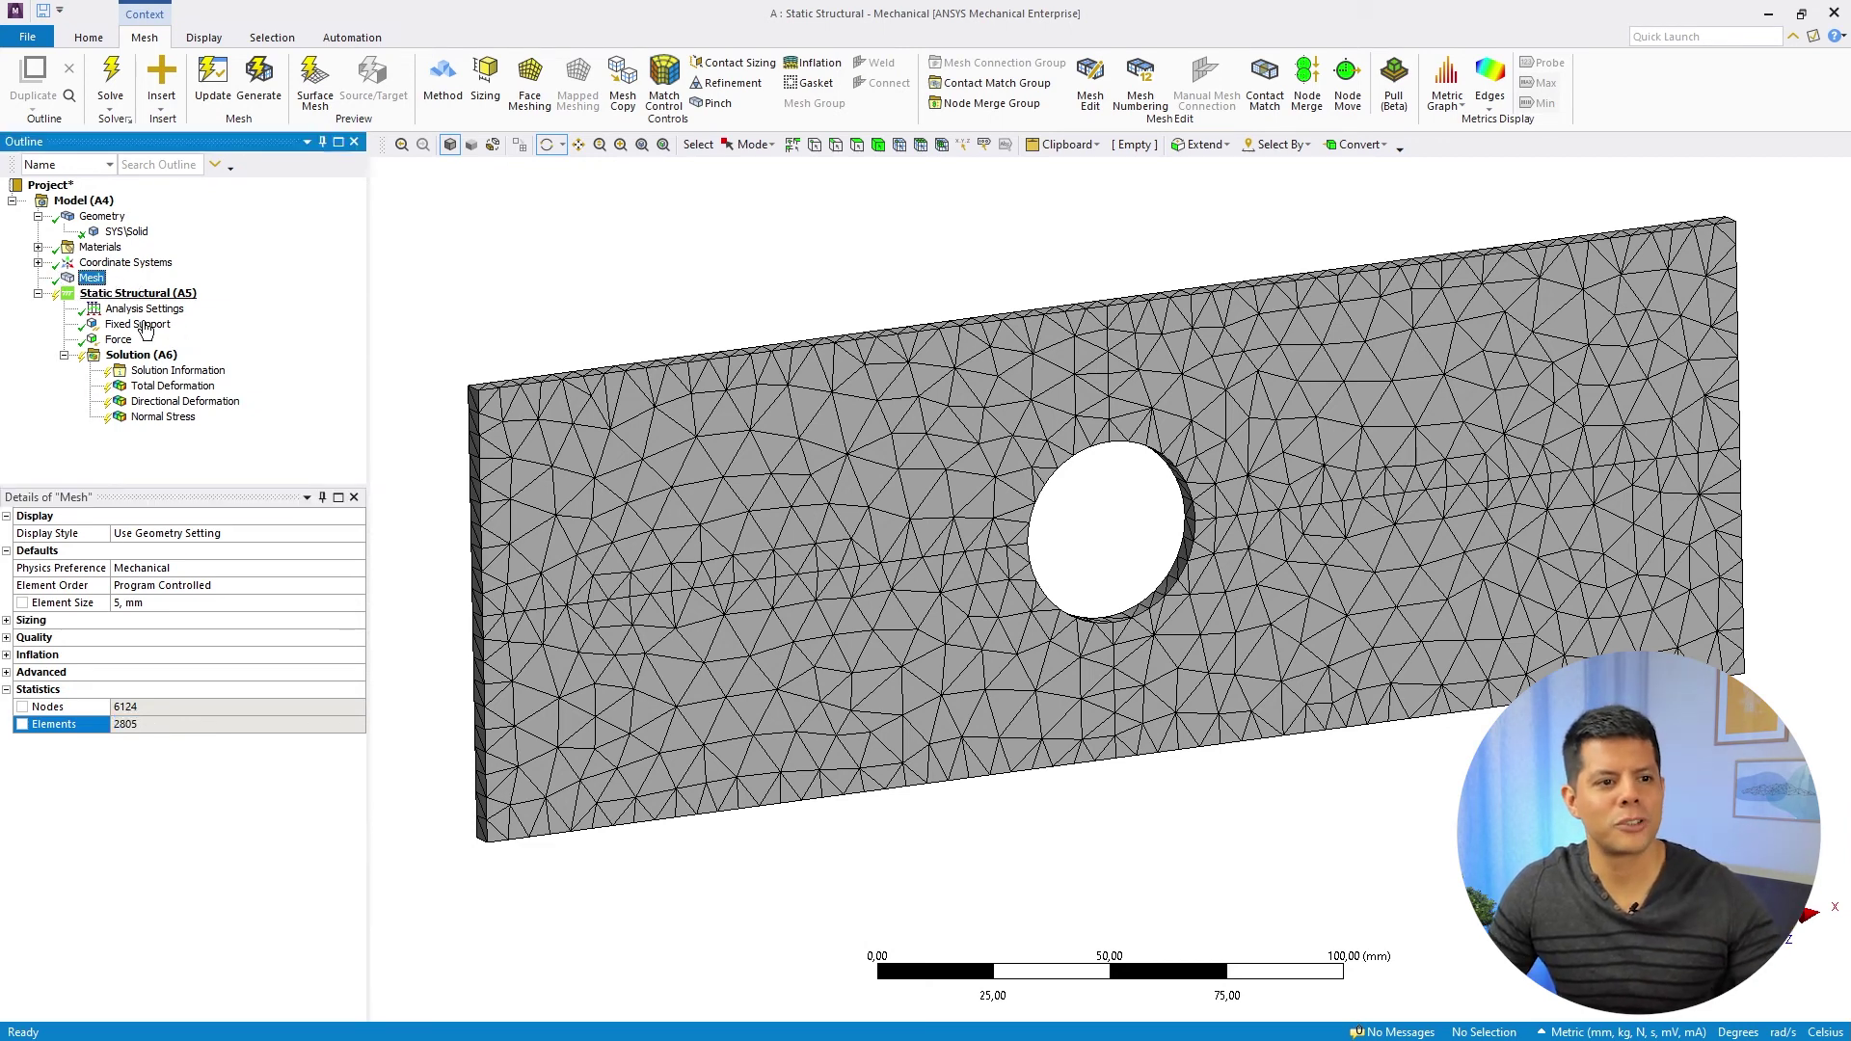
- Solve the static structural analysis again so all Solution results use the 5 mm mesh
{"action": "left_click", "coordinate": [171, 385]}
{"action": "left_click", "coordinate": [183, 402]}
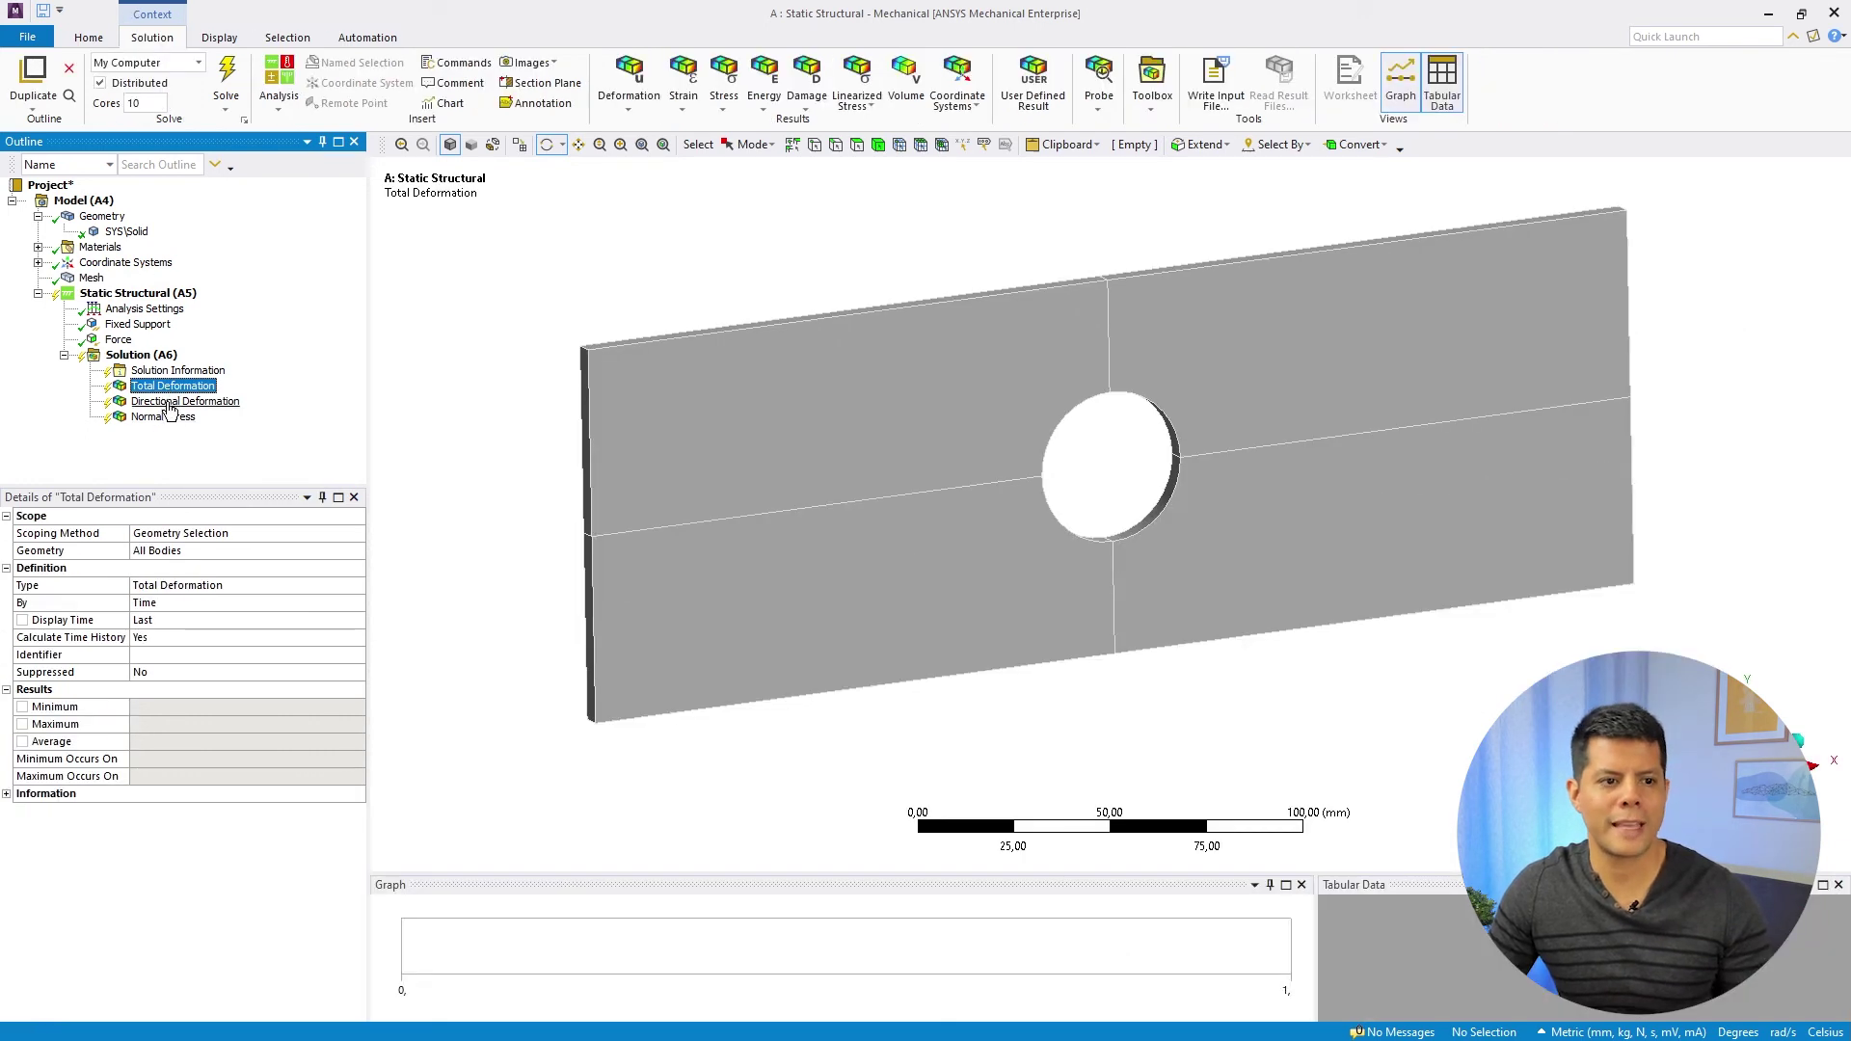
{"action": "left_click", "coordinate": [164, 417]}
{"action": "left_click", "coordinate": [153, 372]}
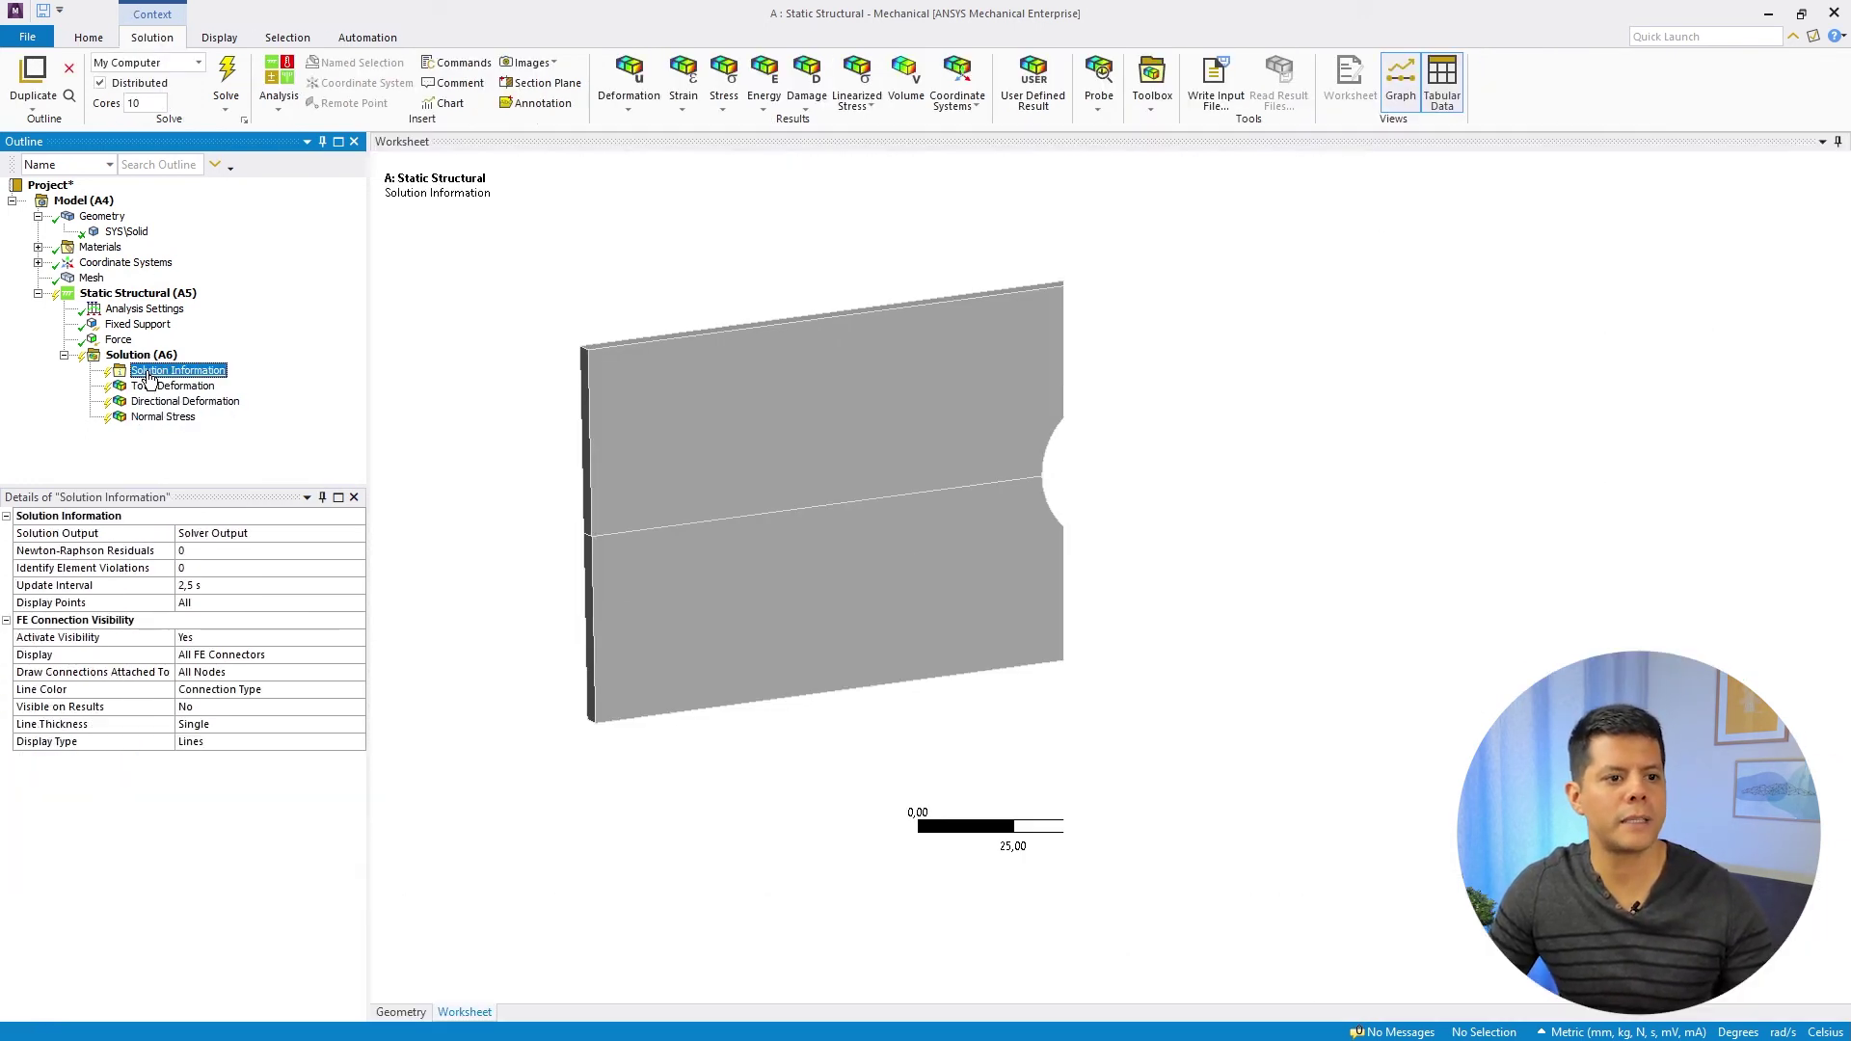
{"action": "left_click", "coordinate": [146, 356]}
{"action": "right_click", "coordinate": [149, 369]}
{"action": "left_click", "coordinate": [198, 403]}
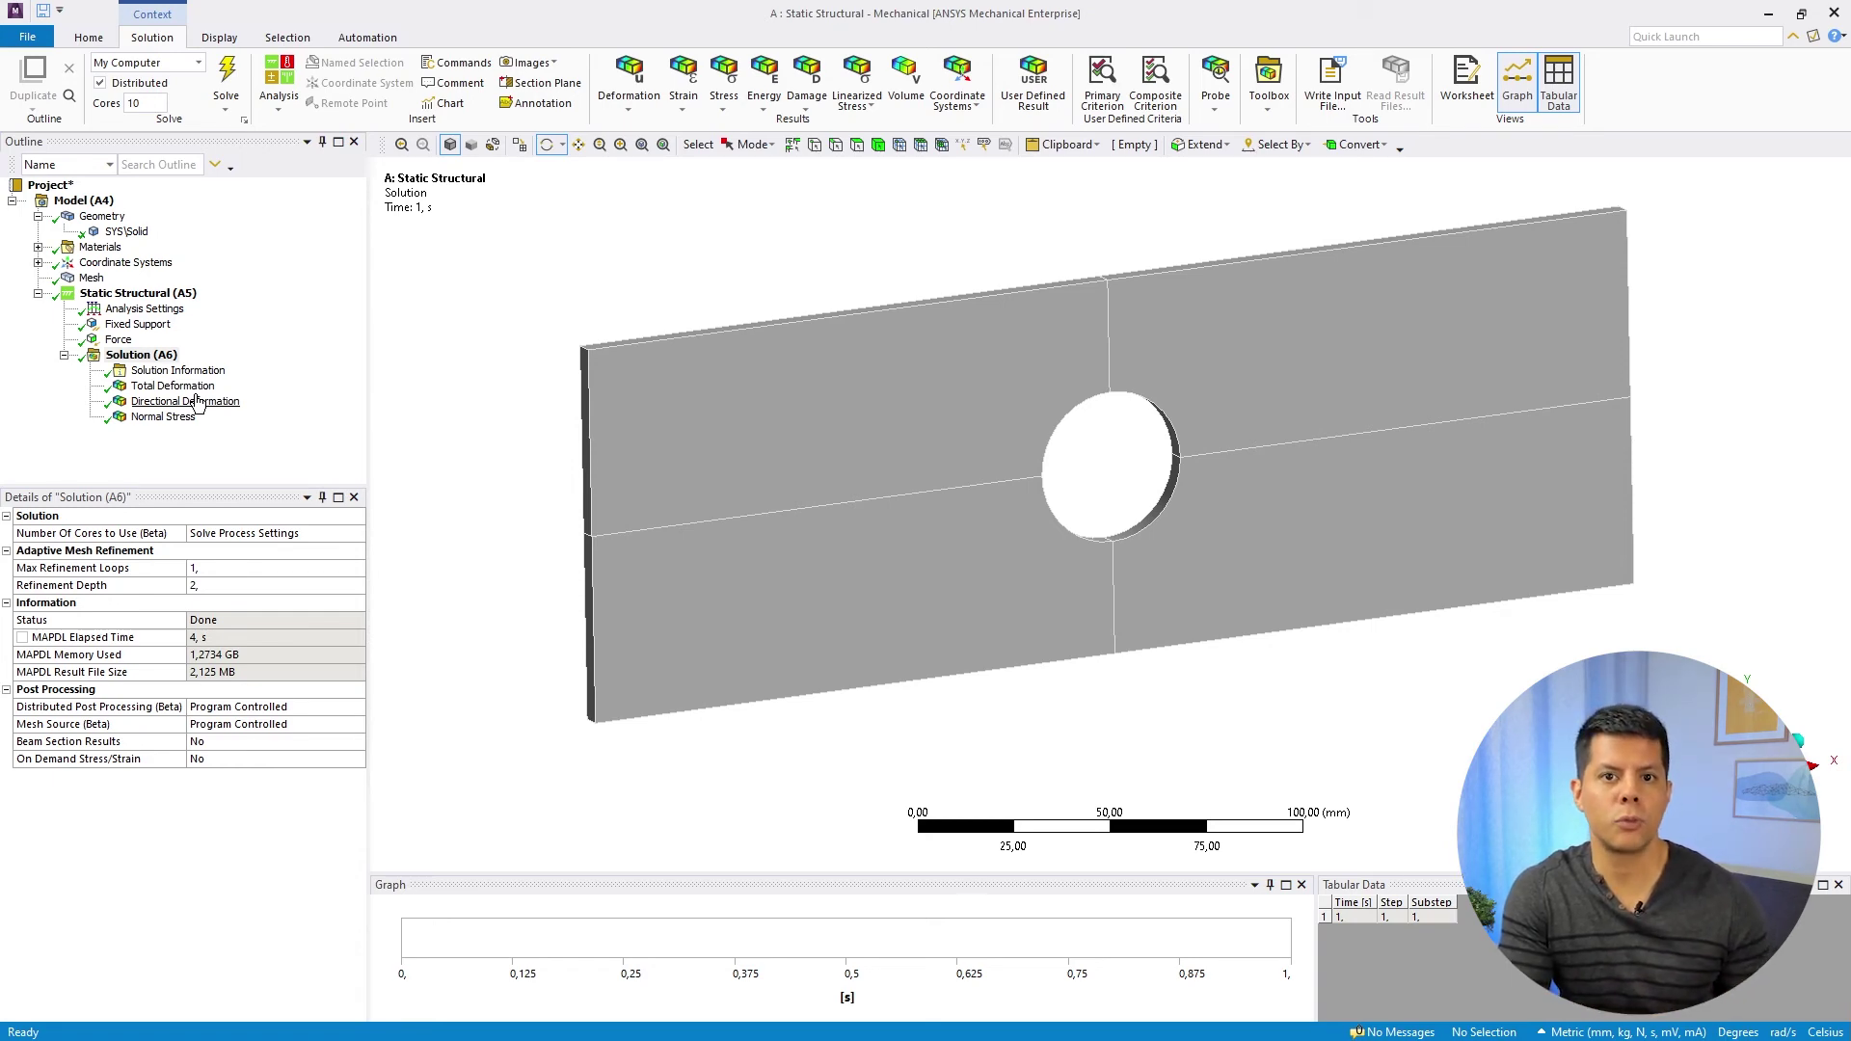
- Examine the X Axis Normal Stress distribution around the hole from oblique and front views
{"action": "left_click", "coordinate": [197, 401]}
{"action": "left_click", "coordinate": [183, 416]}
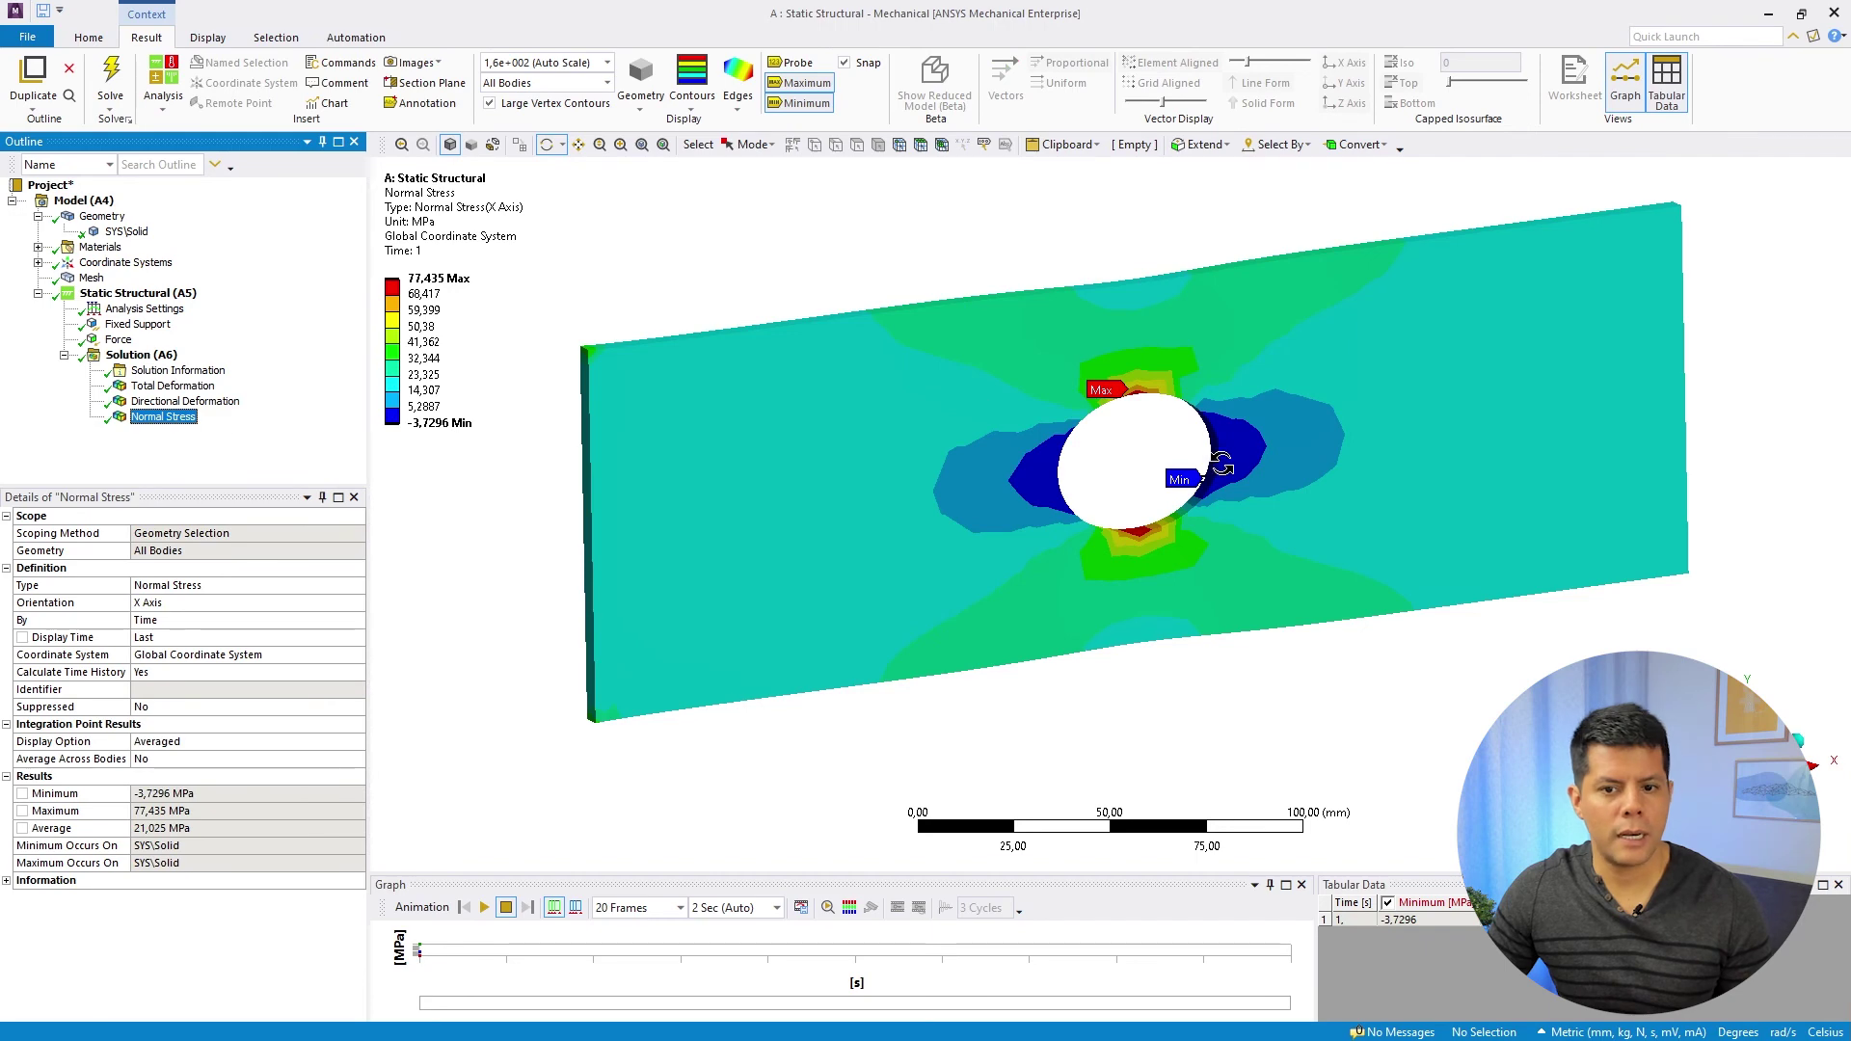
{"action": "left_click_drag", "start_coordinate": [1220, 463], "coordinate": [1514, 410]}
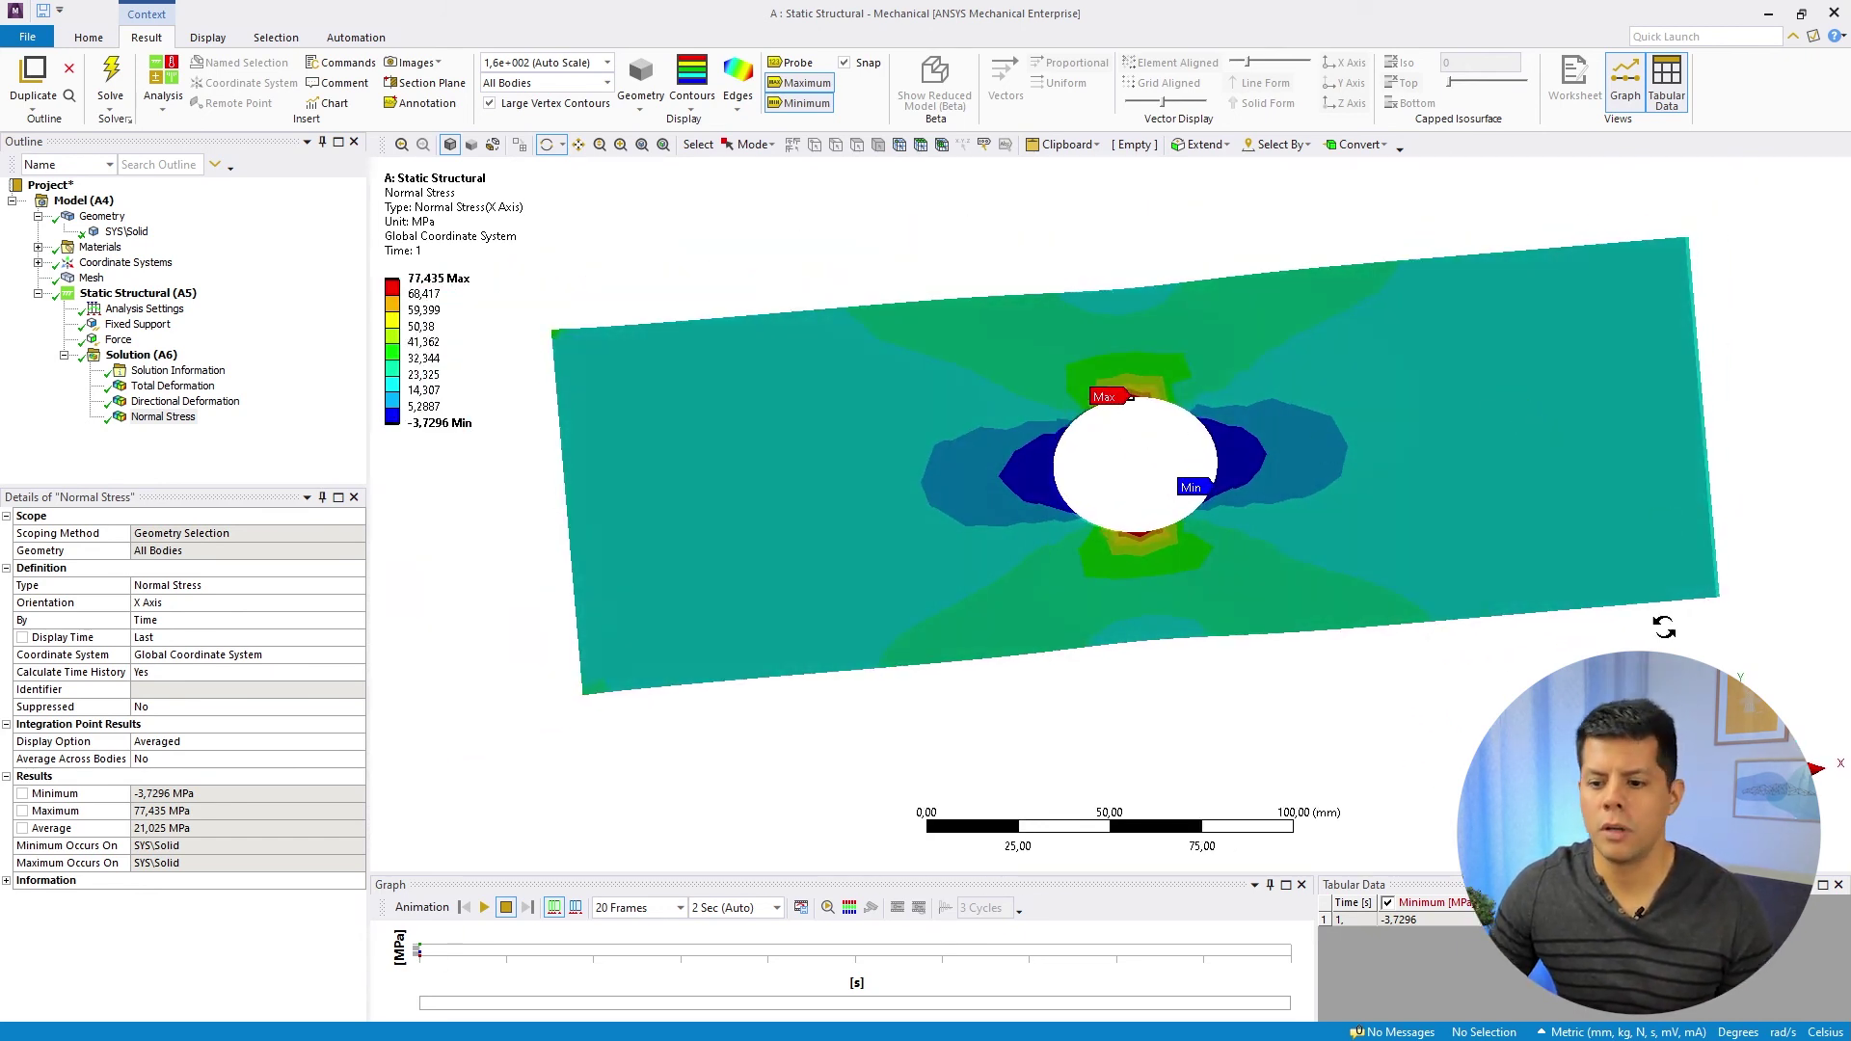
{"action": "left_click_drag", "start_coordinate": [1653, 624], "coordinate": [1459, 653]}
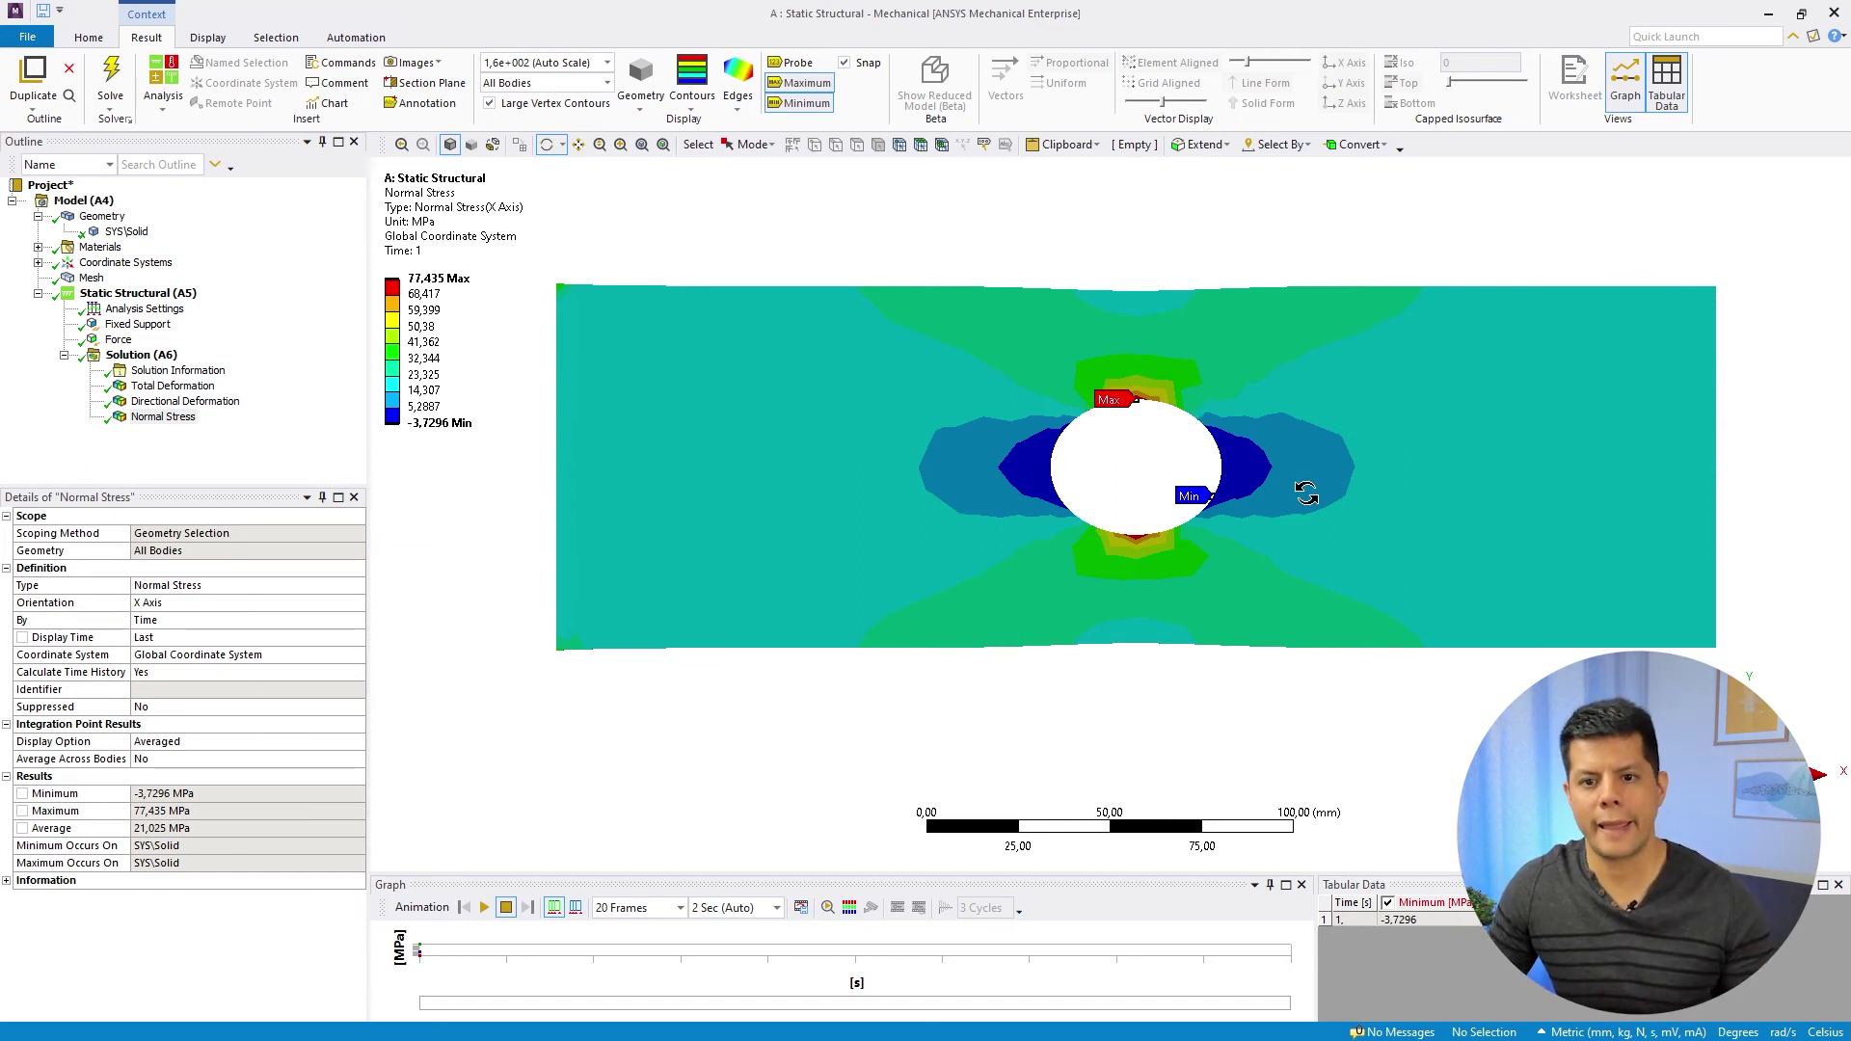
- Insert a Convergence check under the Normal Stress result and set its Allowable Change to 2%
{"action": "left_click", "coordinate": [181, 445]}
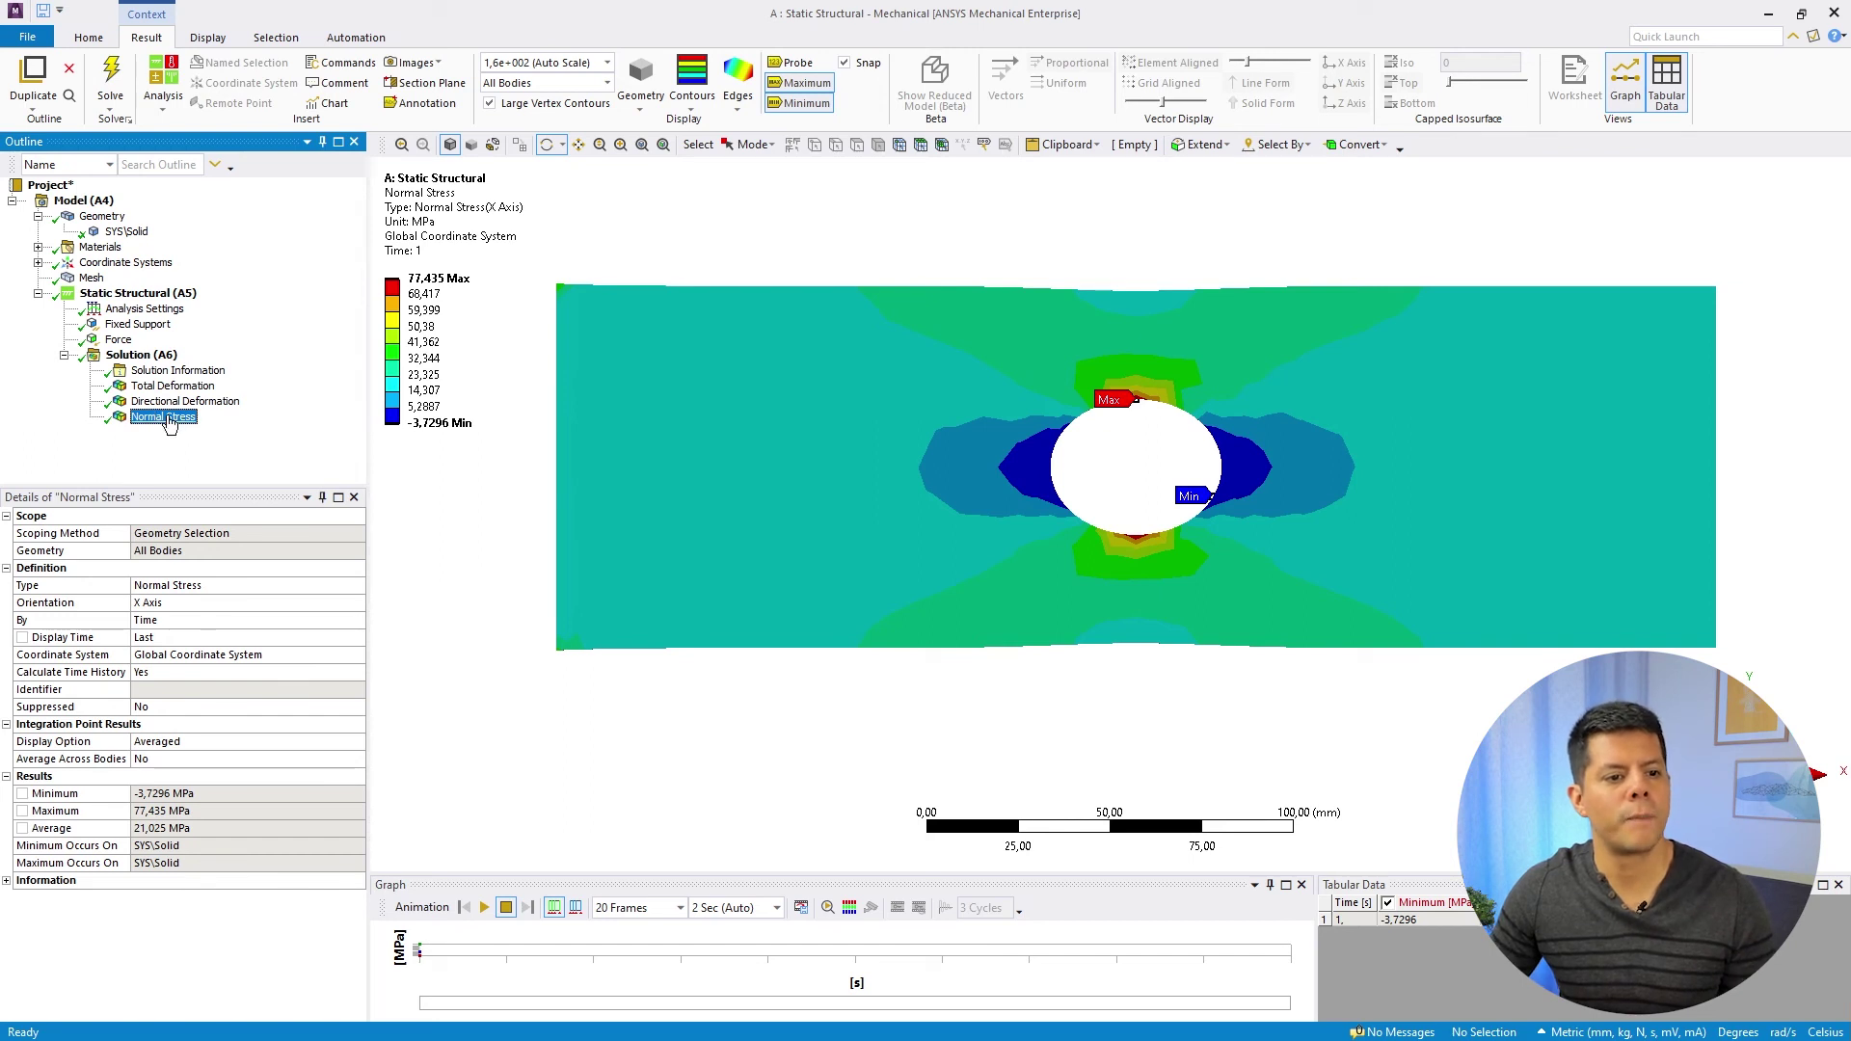
{"action": "right_click", "coordinate": [169, 424]}
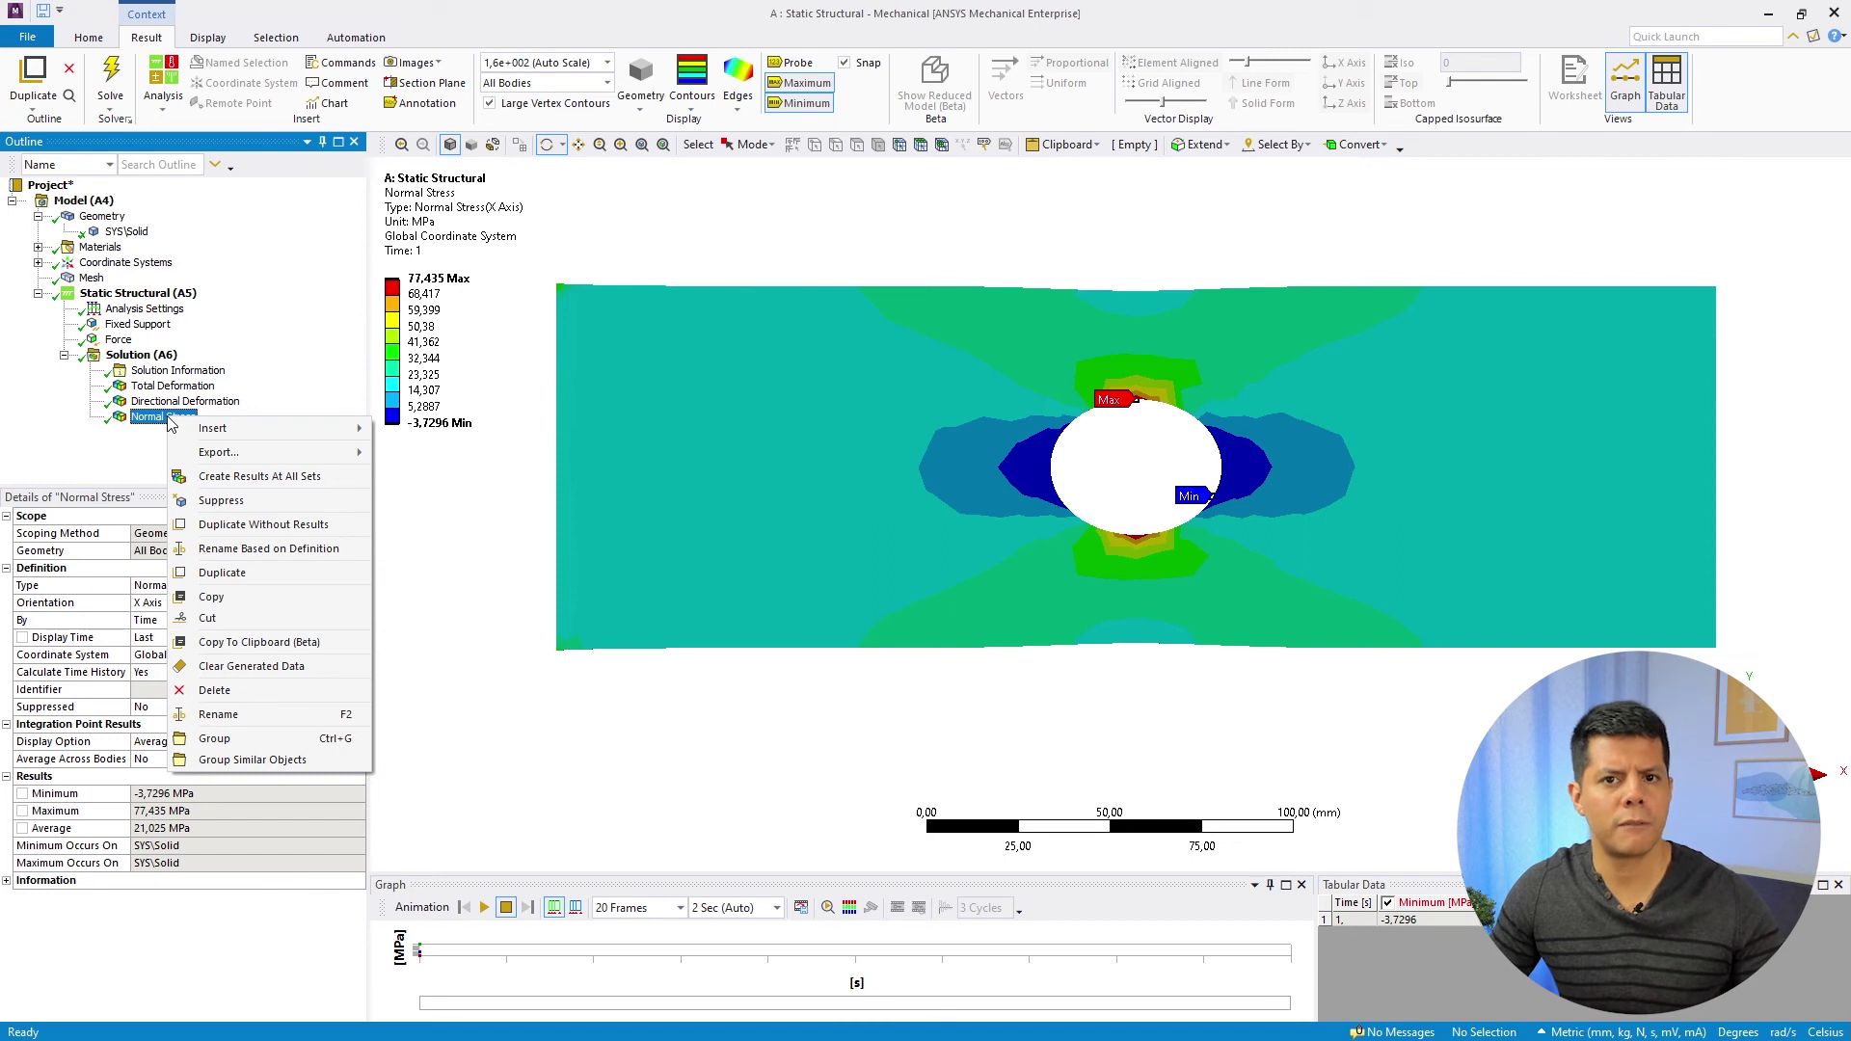
{"action": "key", "text": "Escape"}
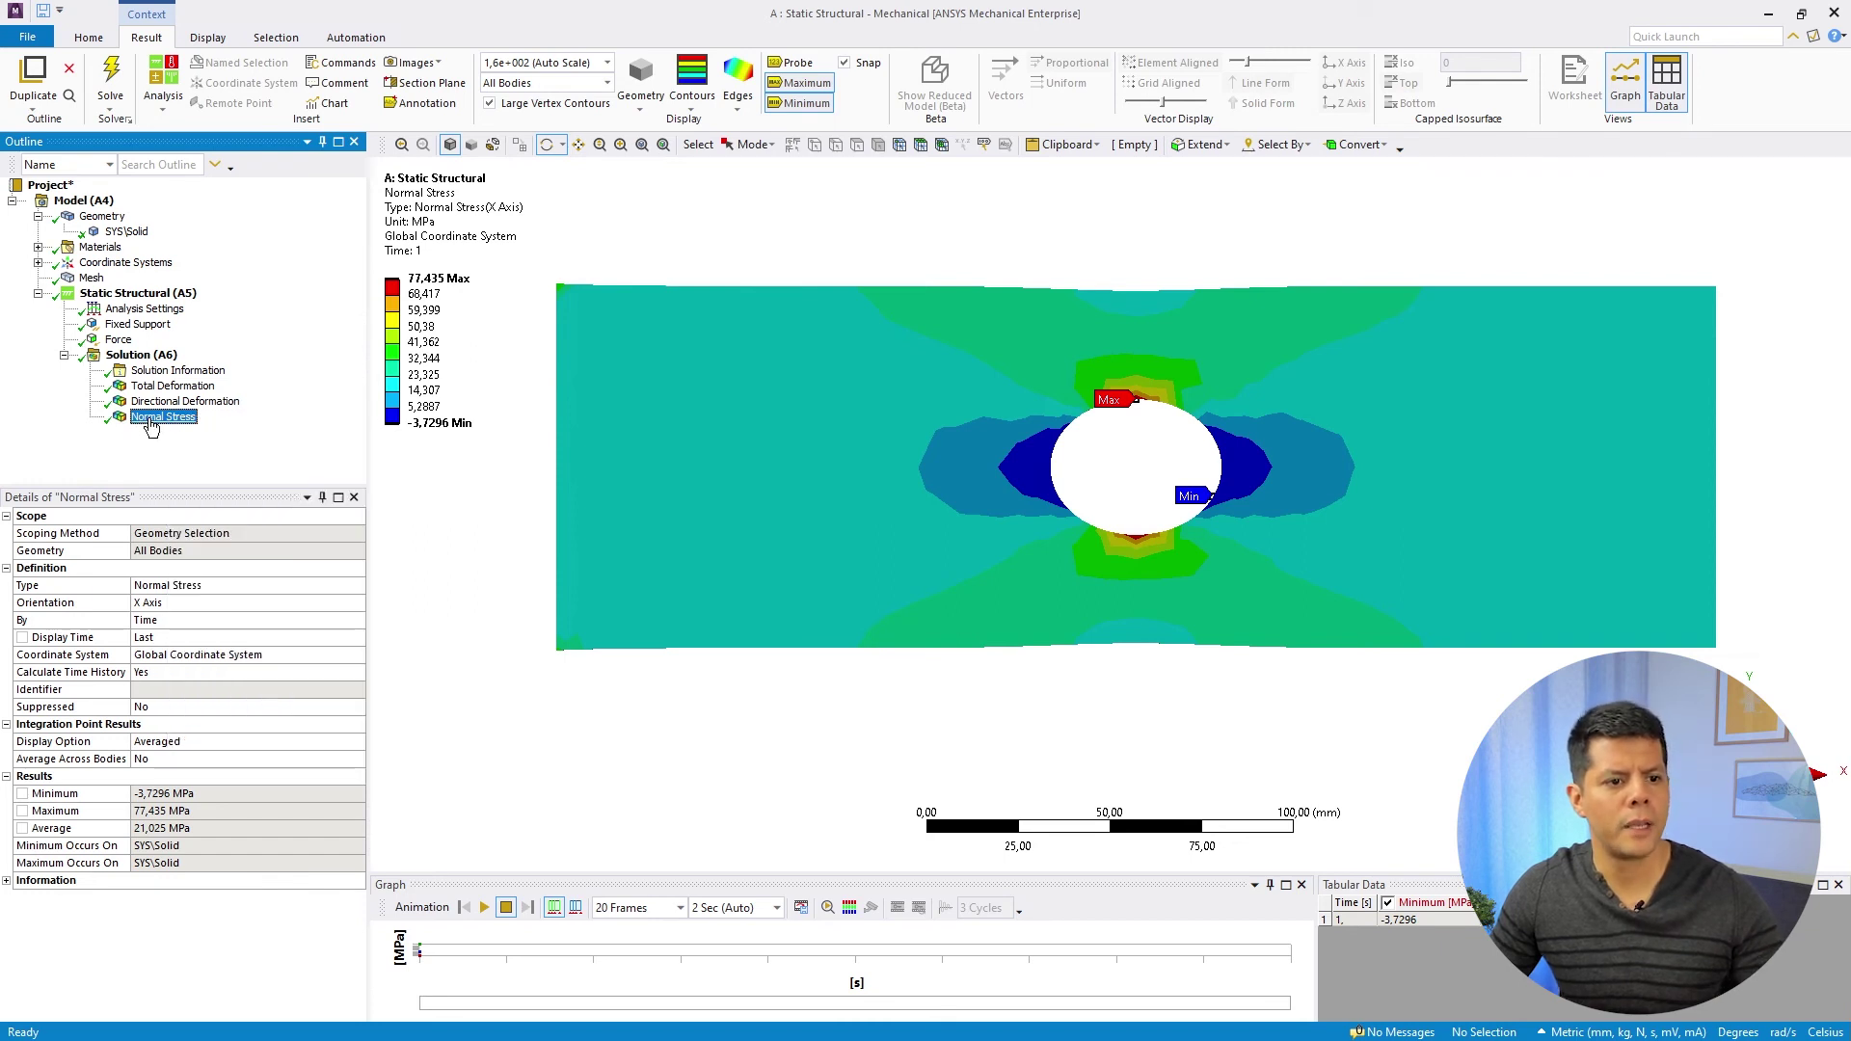
{"action": "right_click", "coordinate": [163, 424]}
{"action": "mouse_move", "coordinate": [221, 432]}
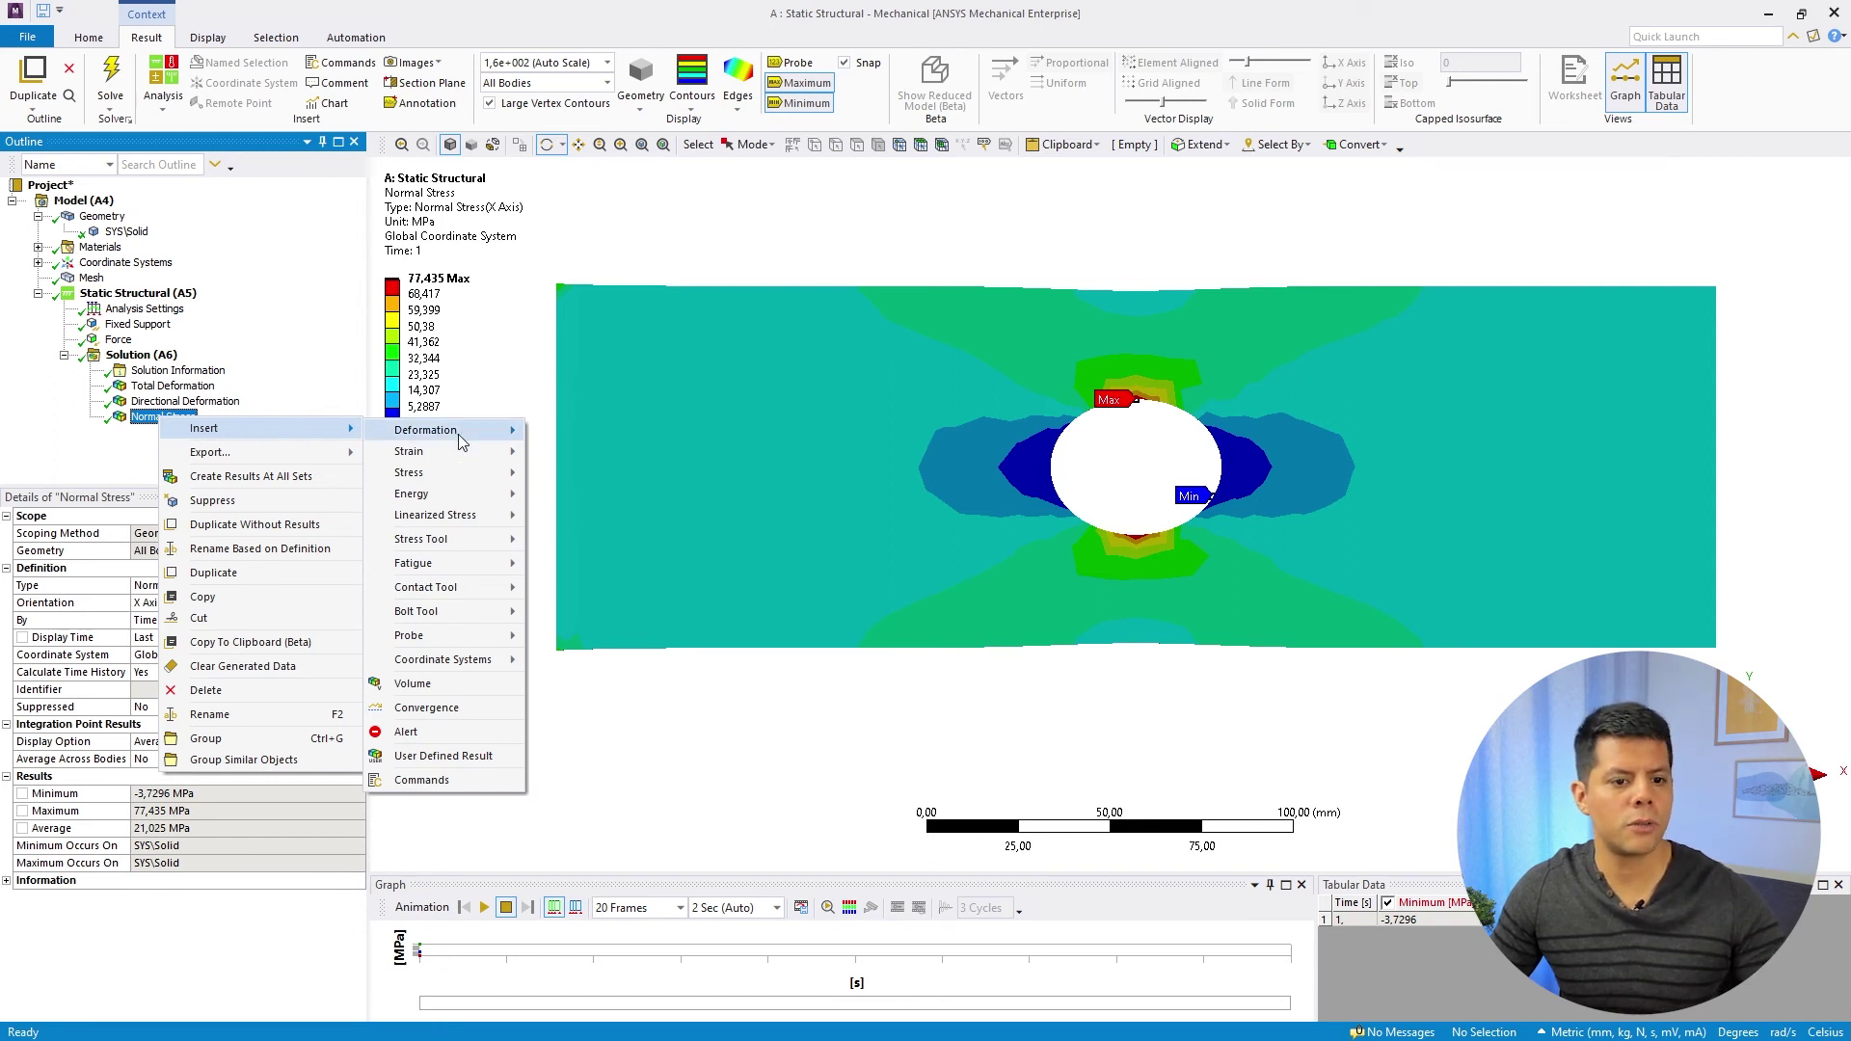
{"action": "left_click", "coordinate": [463, 714]}
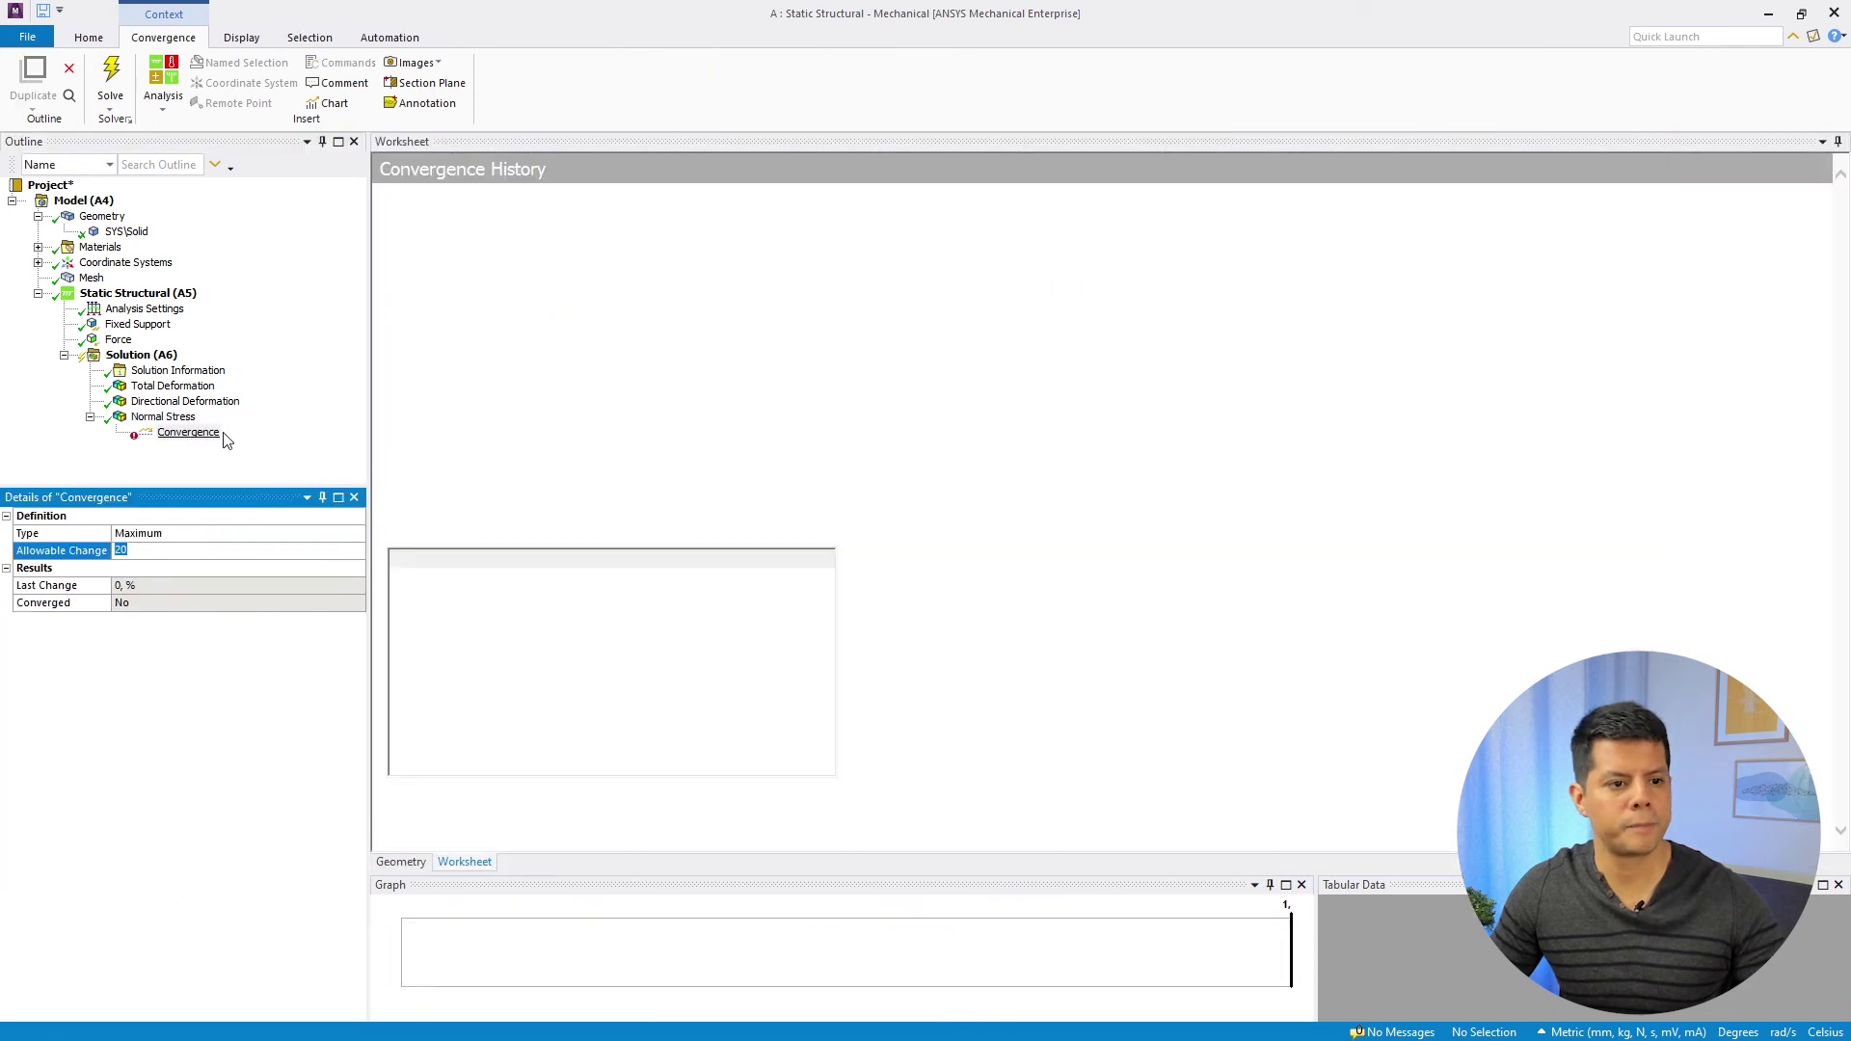
{"action": "left_click_drag", "start_coordinate": [370, 533], "coordinate": [322, 533]}
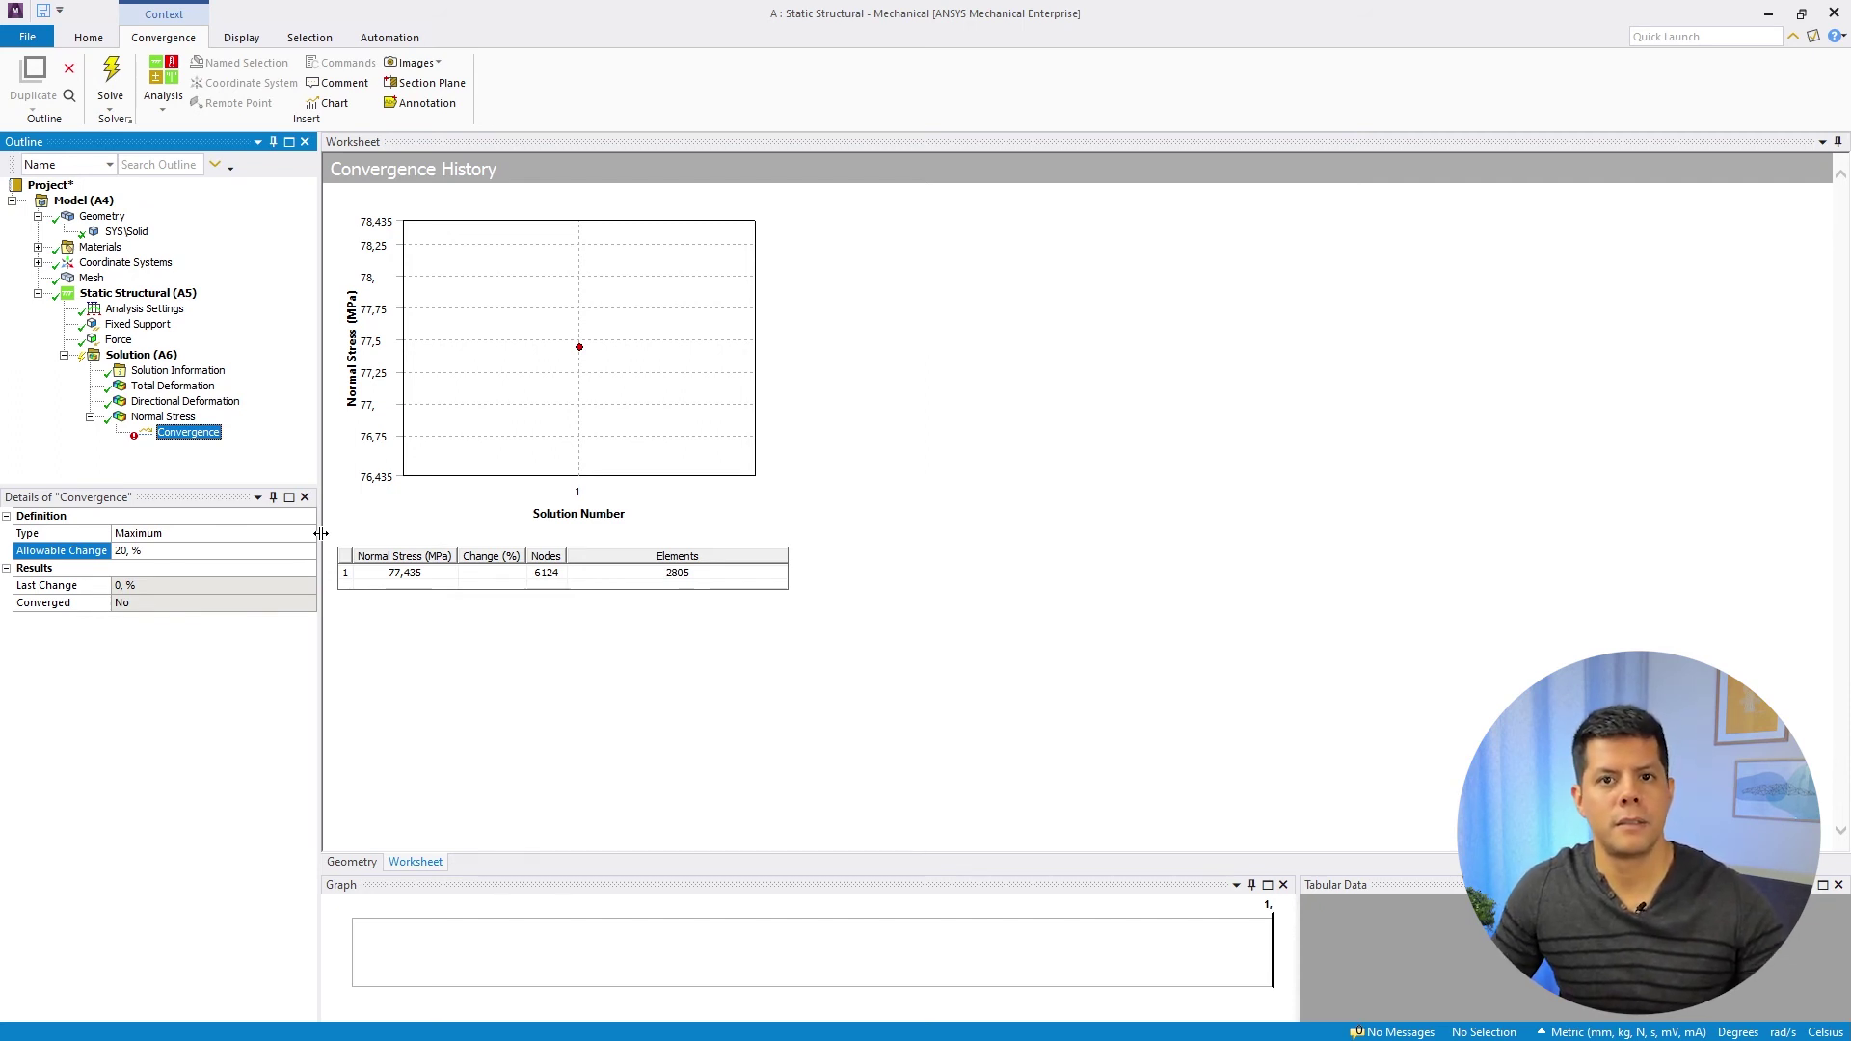
{"action": "left_click", "coordinate": [145, 549]}
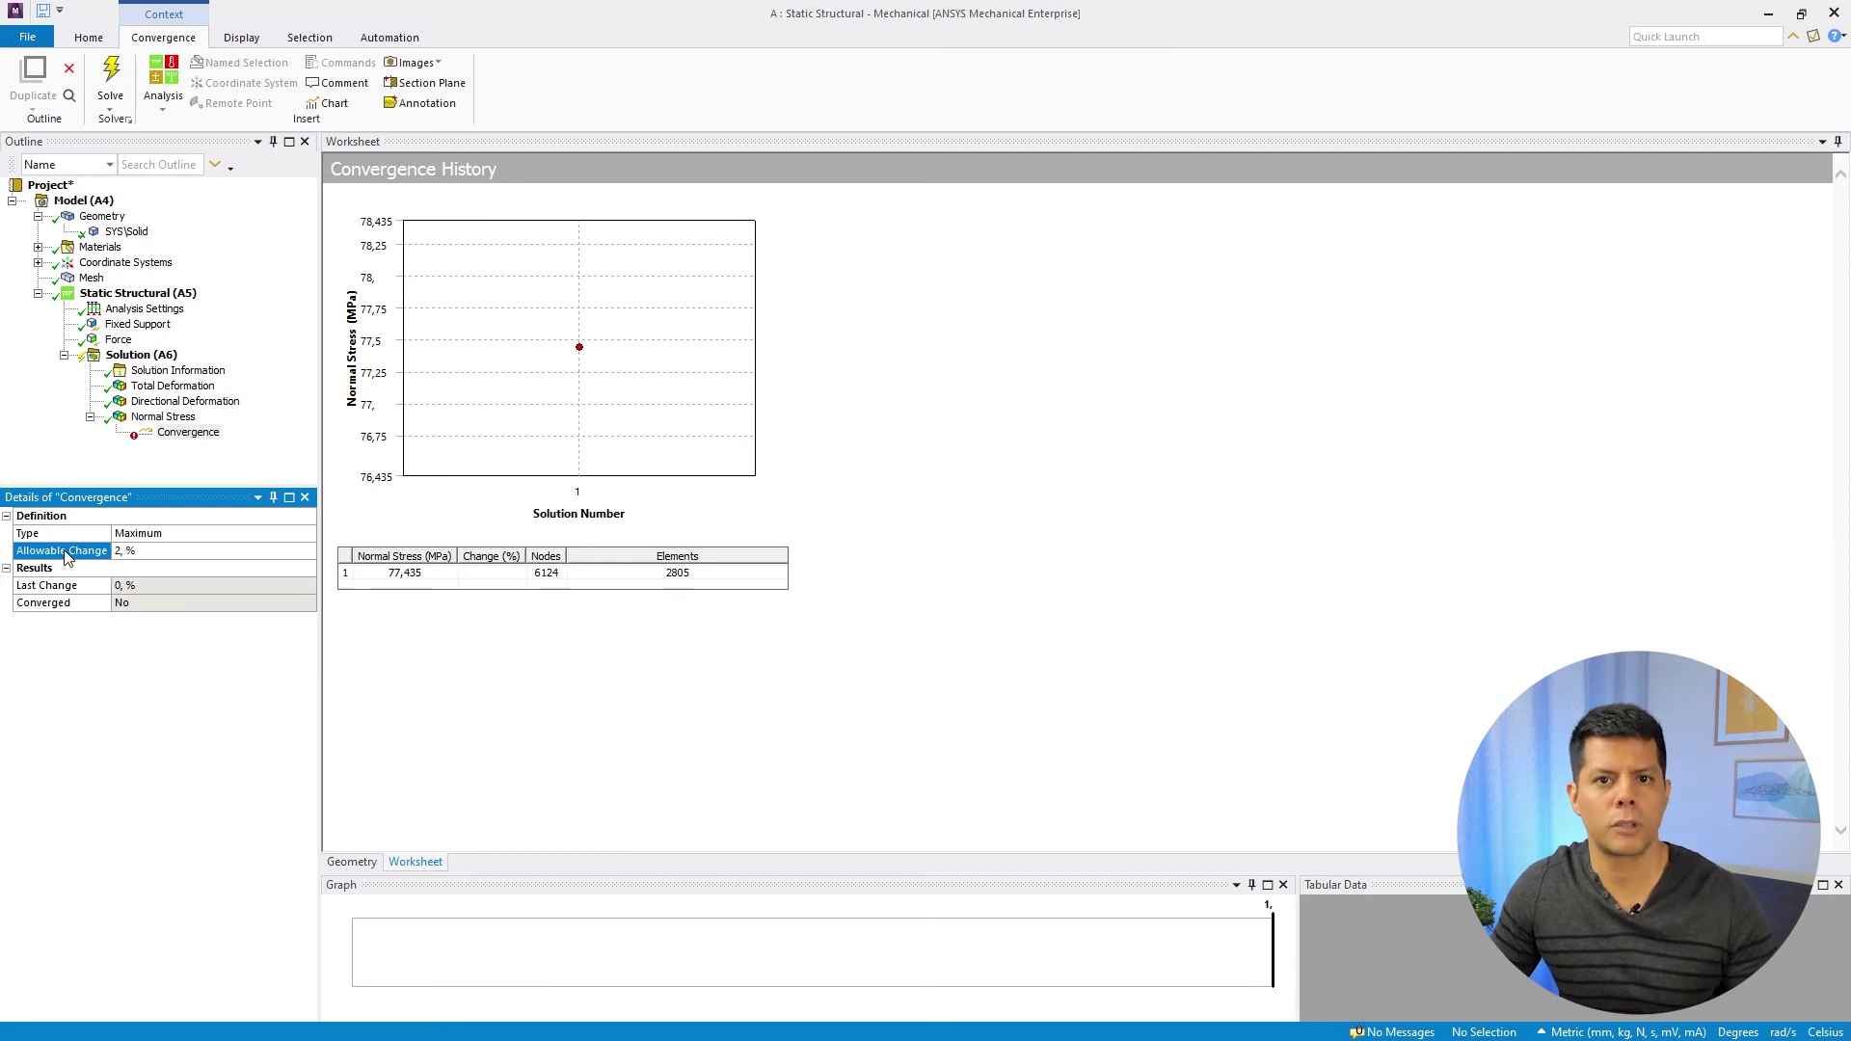
{"action": "left_click", "coordinate": [169, 434]}
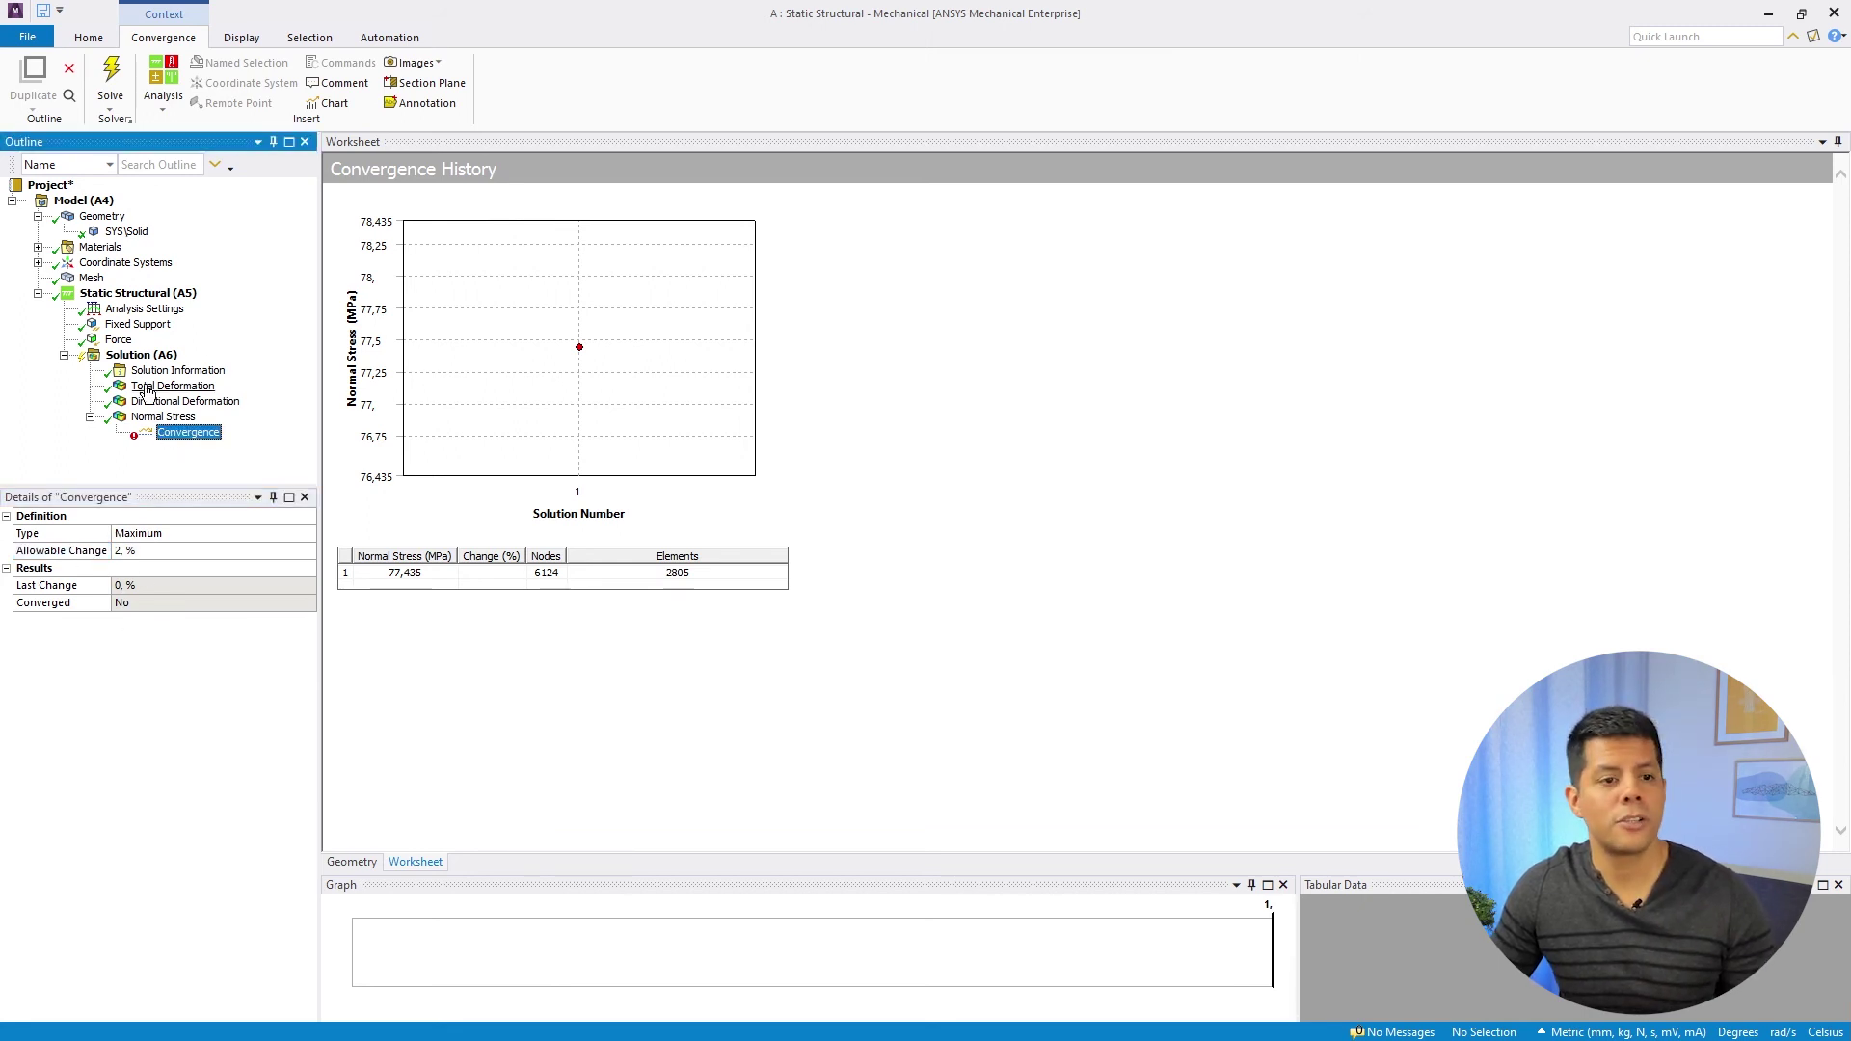
- Set the Solution's Max Refinement Loops for Adaptive Mesh Refinement to 5
{"action": "left_click", "coordinate": [142, 355]}
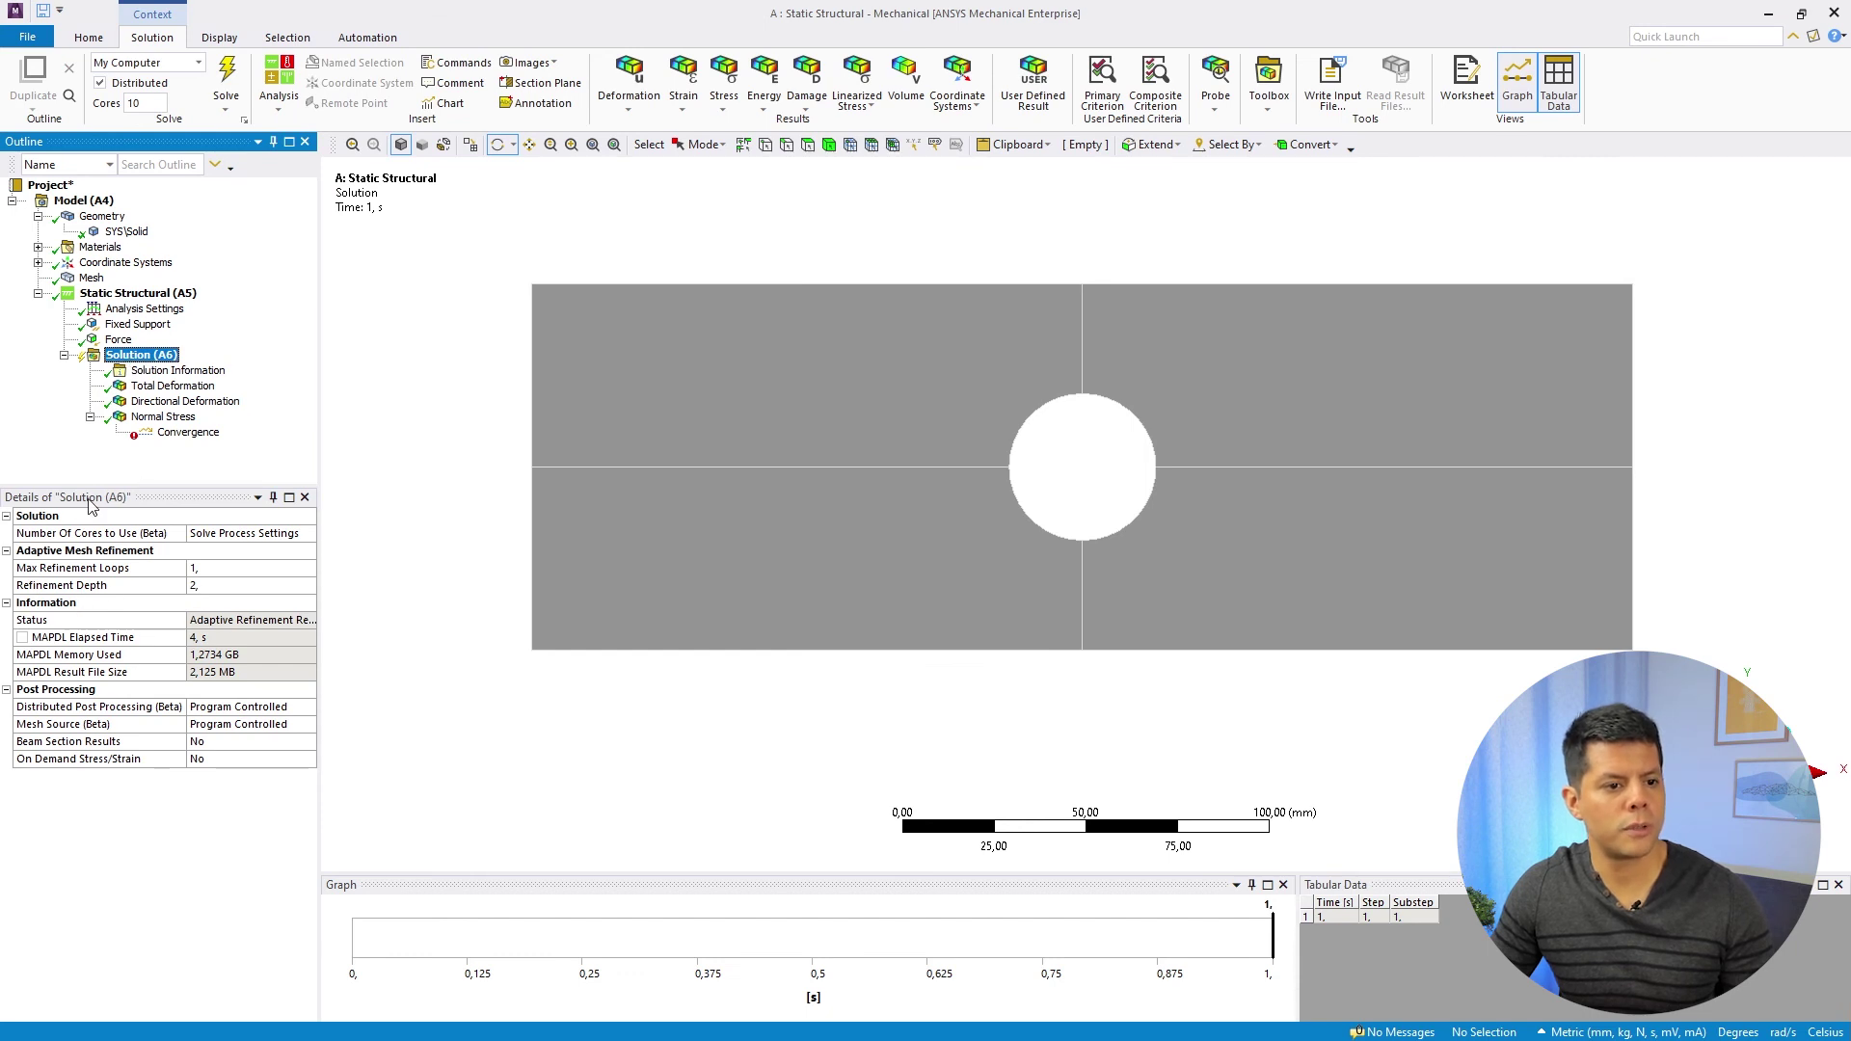
{"action": "left_click", "coordinate": [221, 573]}
{"action": "left_click", "coordinate": [208, 567]}
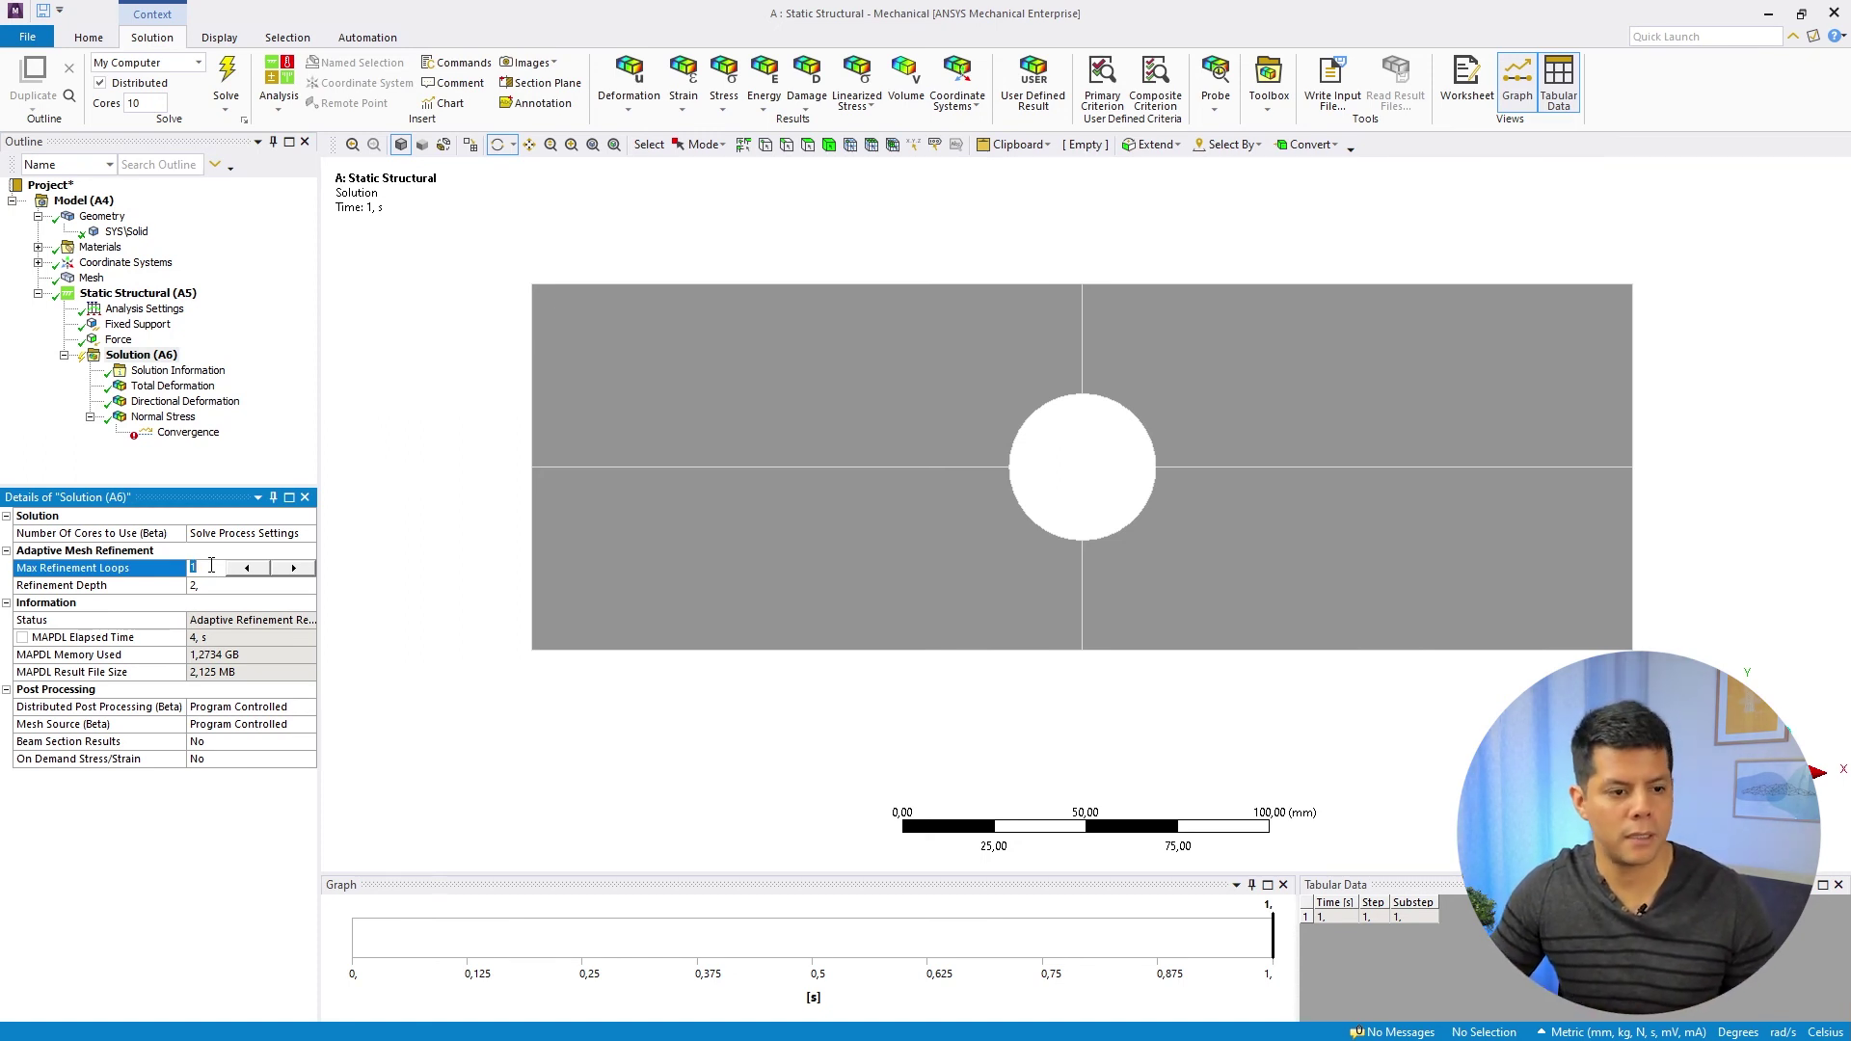
{"action": "key", "text": "Return"}
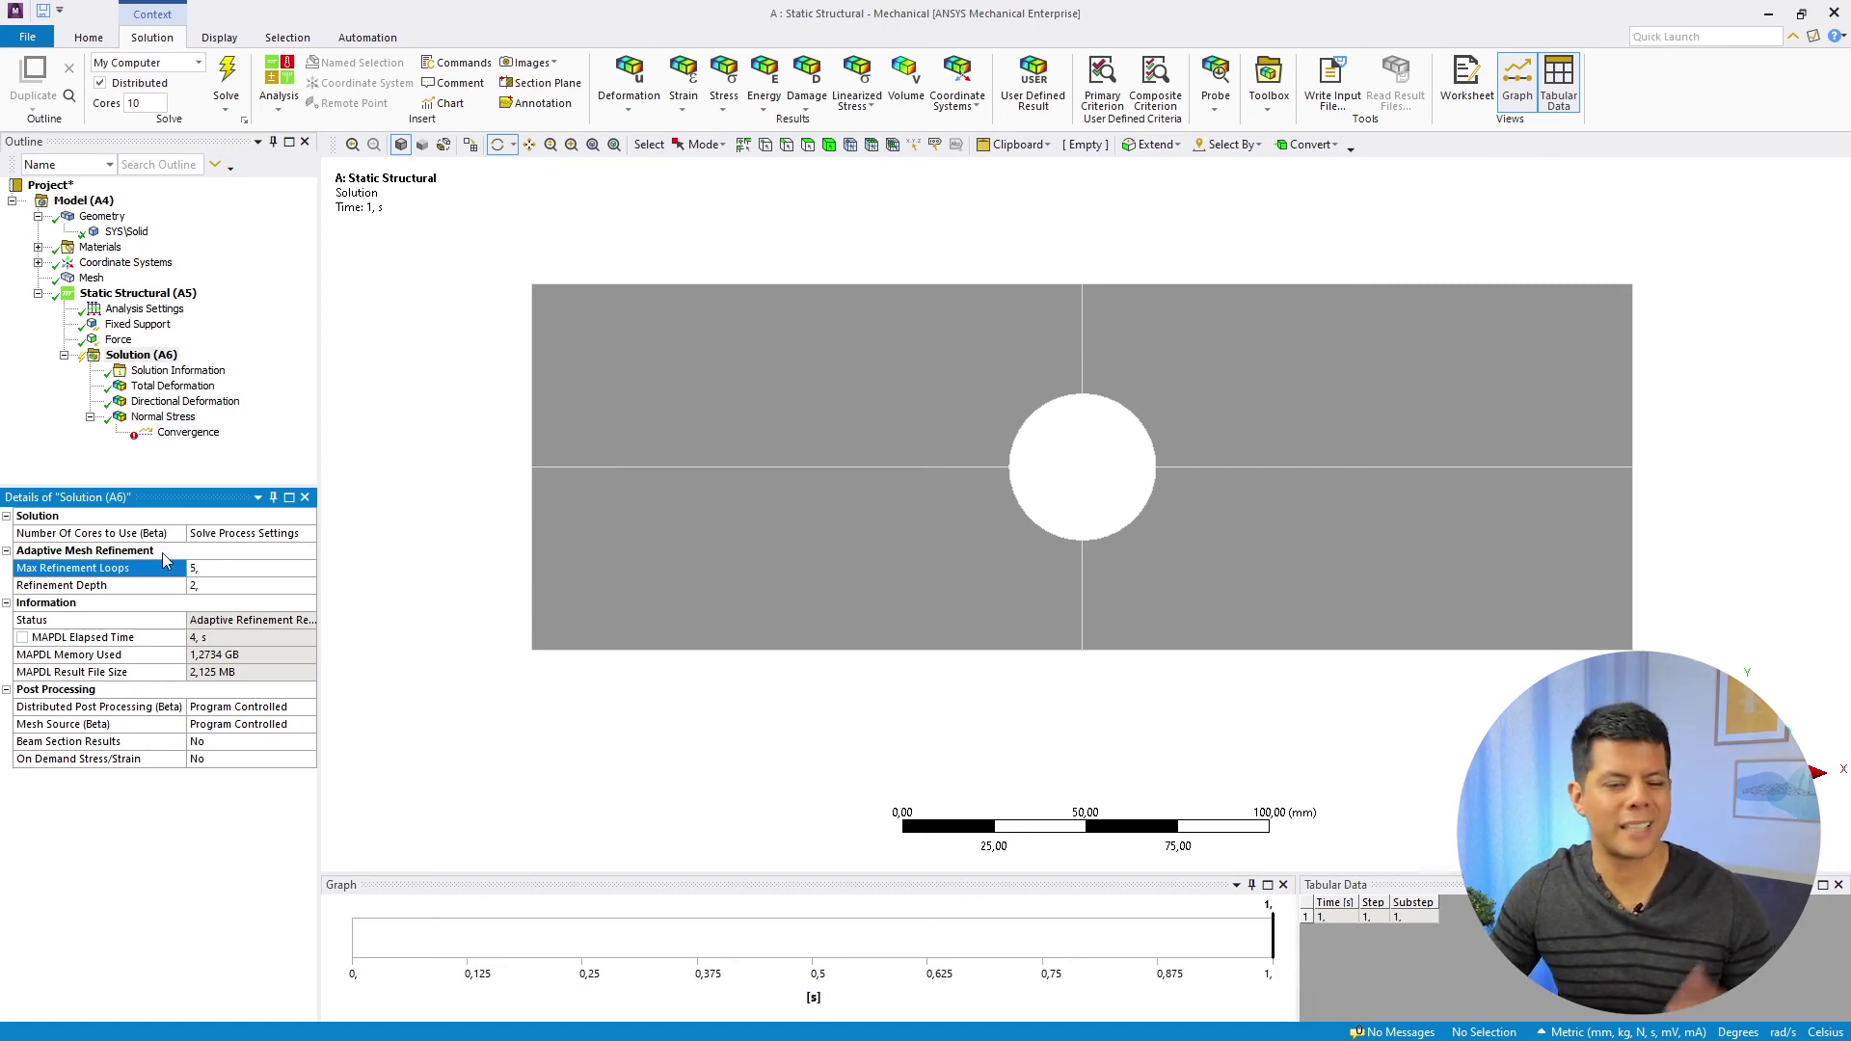
- Solve the Normal Stress result with adaptive mesh refinement and review its Convergence History chart and table
{"action": "left_click", "coordinate": [193, 416]}
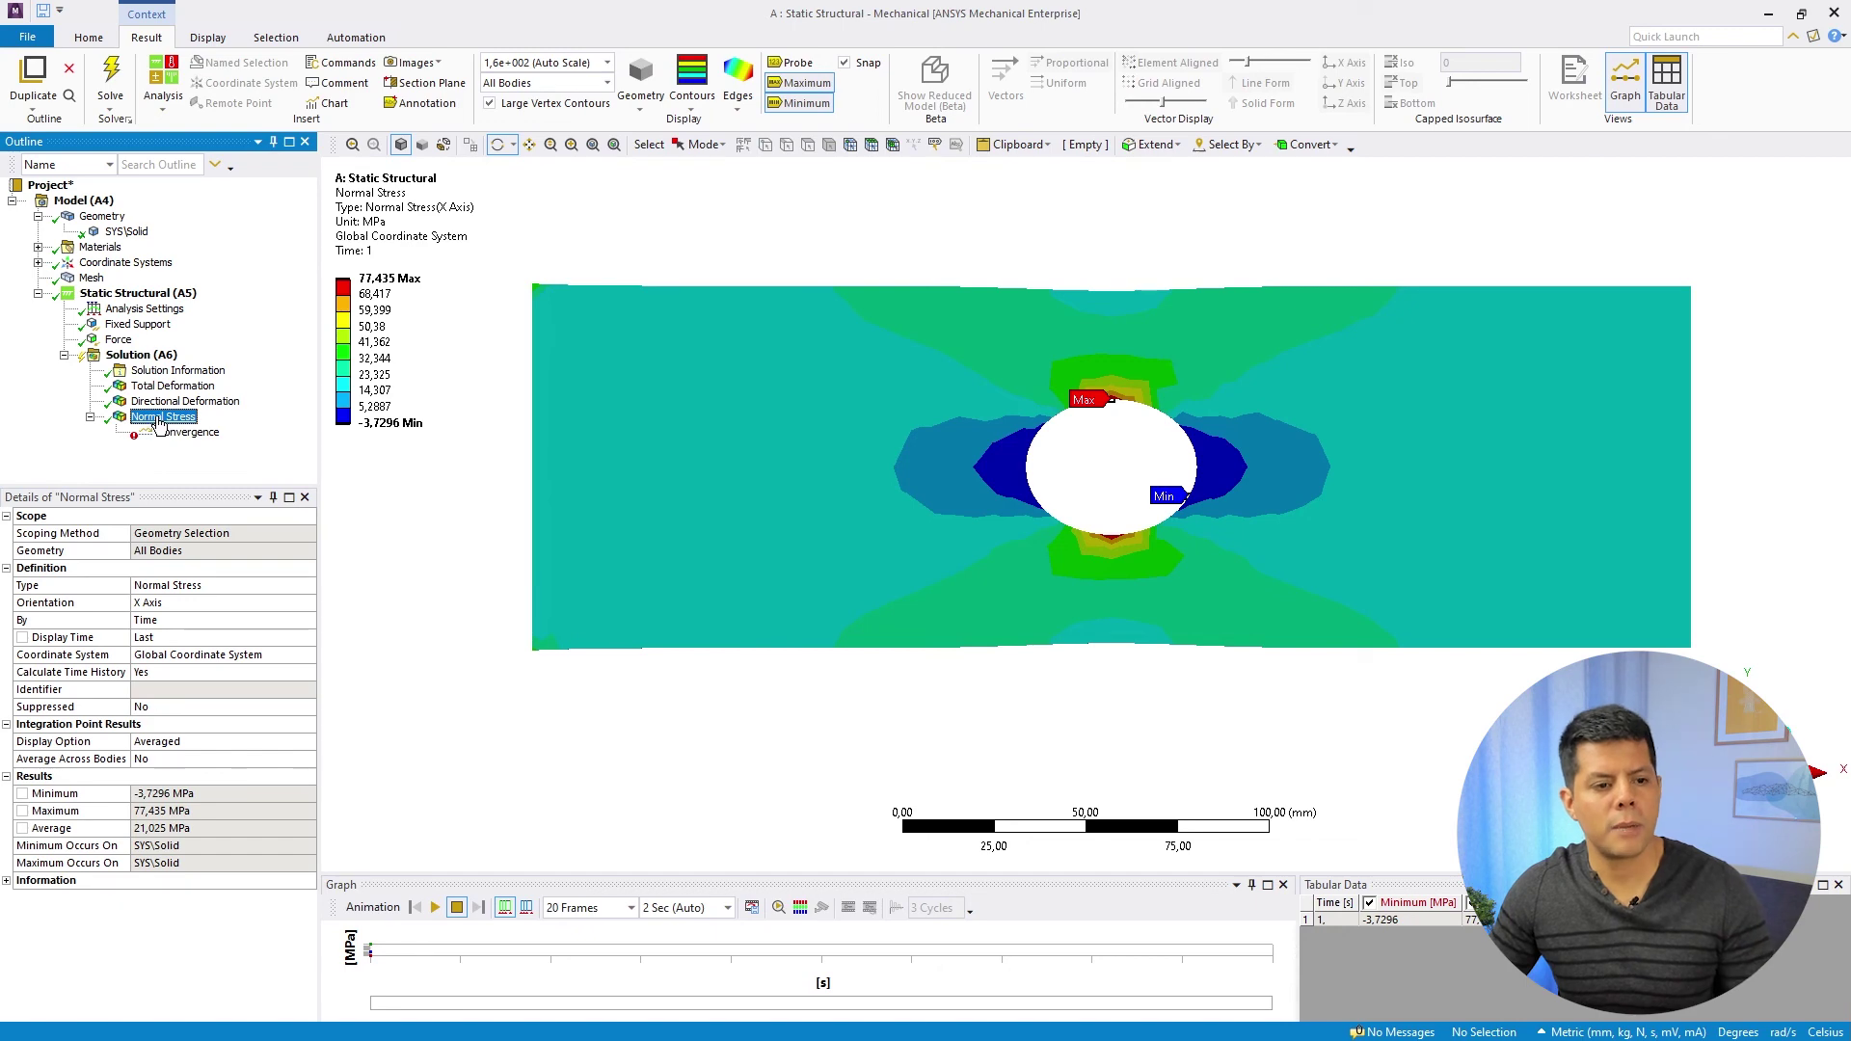
{"action": "right_click", "coordinate": [157, 419]}
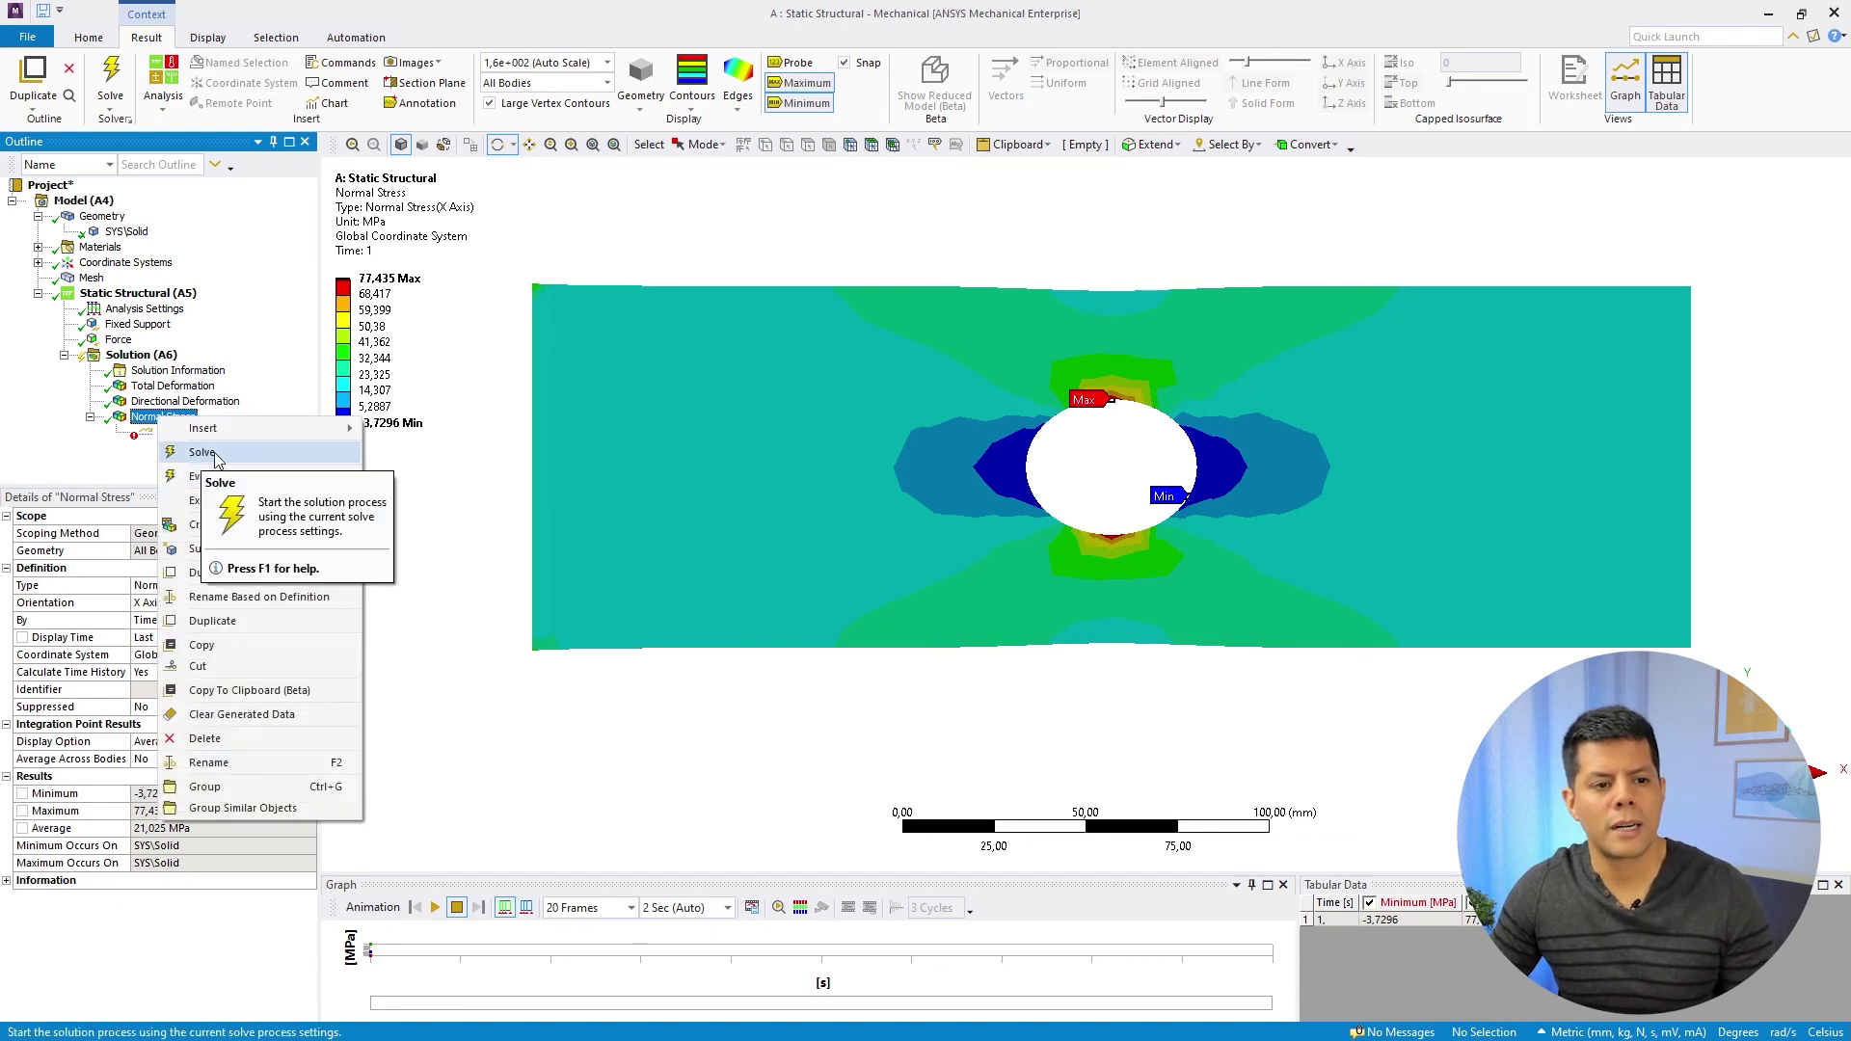
{"action": "left_click", "coordinate": [193, 451]}
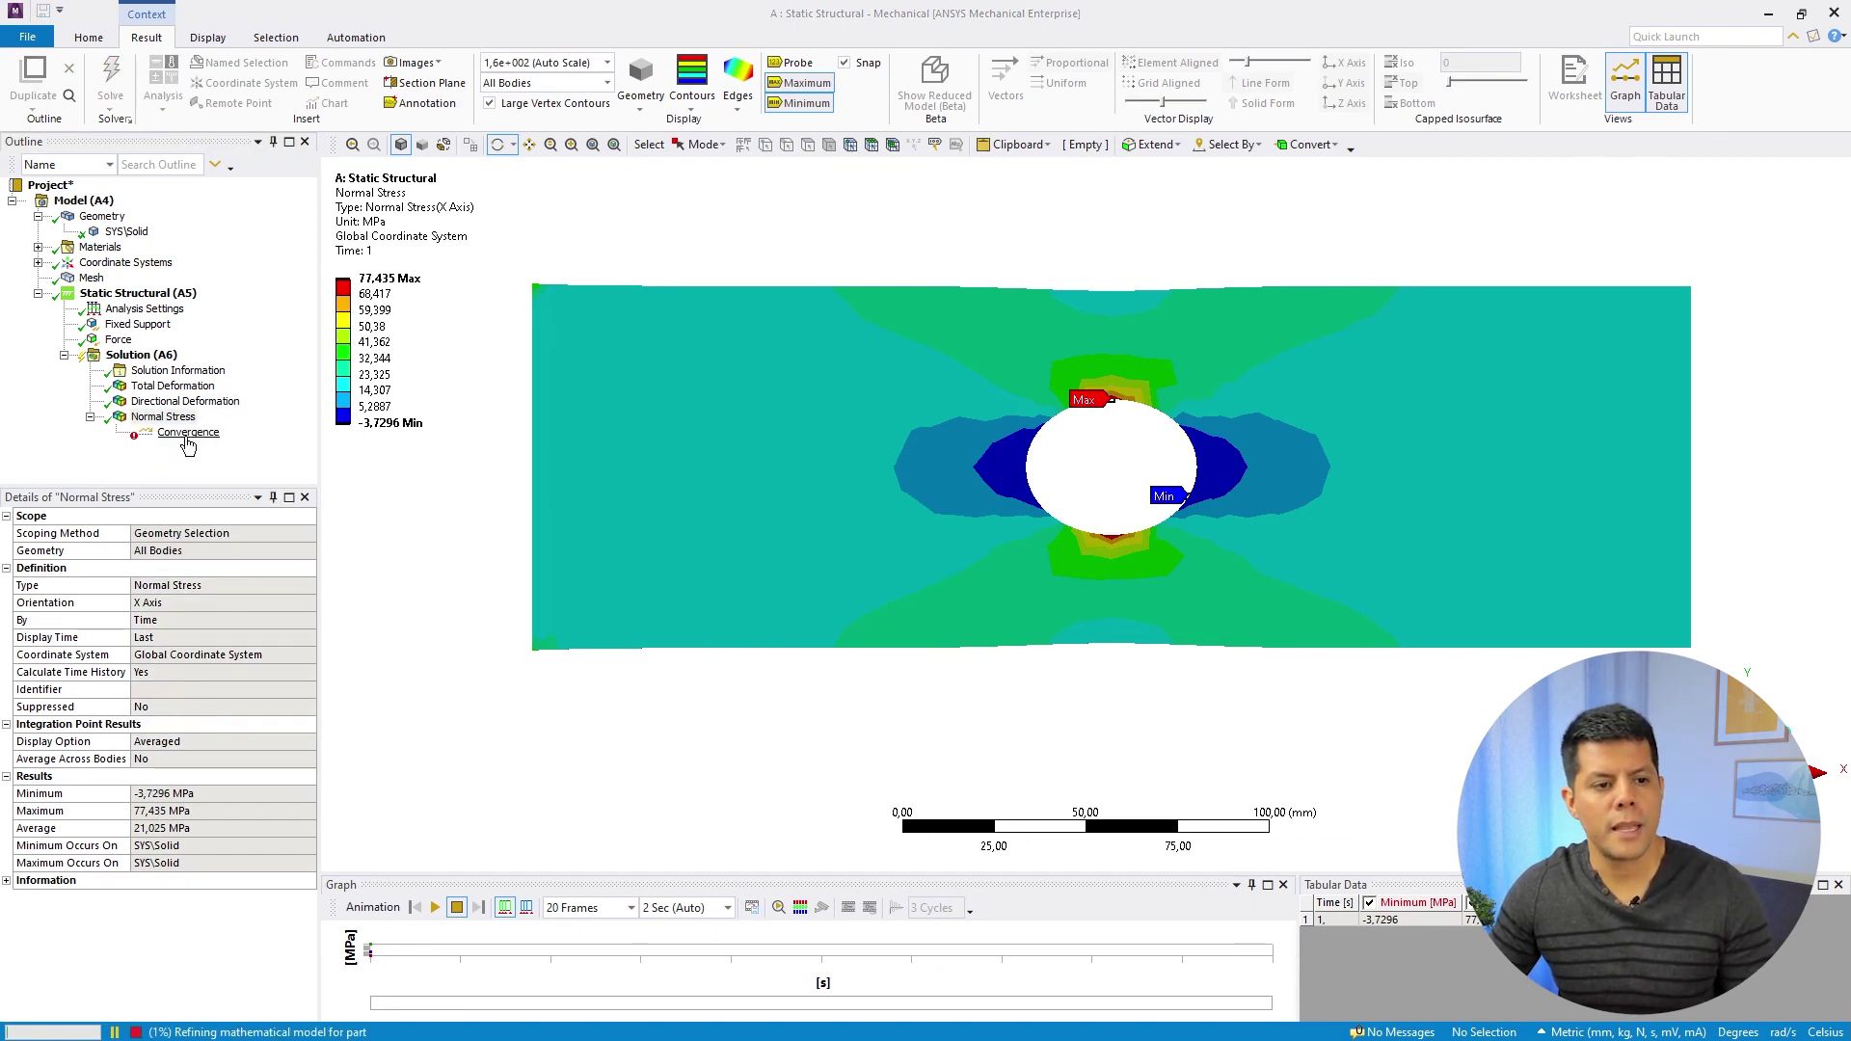
{"action": "left_click", "coordinate": [187, 440]}
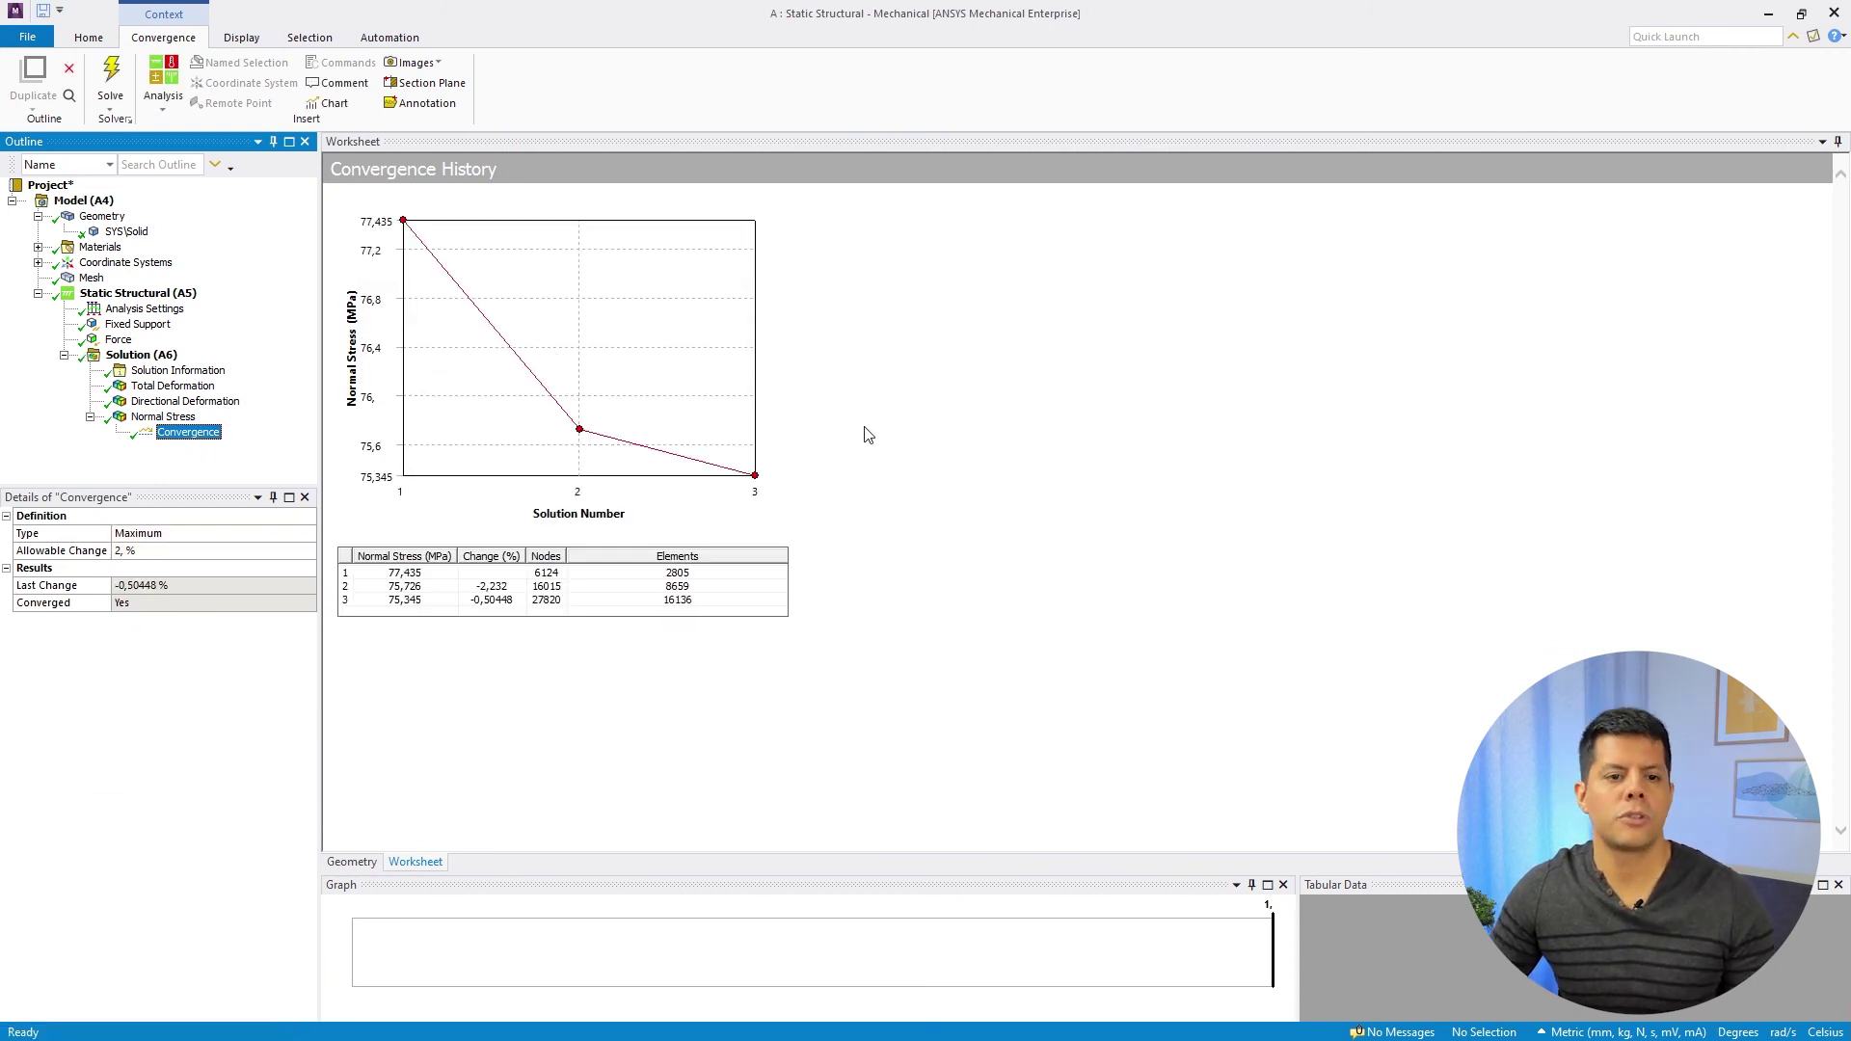
{"action": "left_click", "coordinate": [387, 576]}
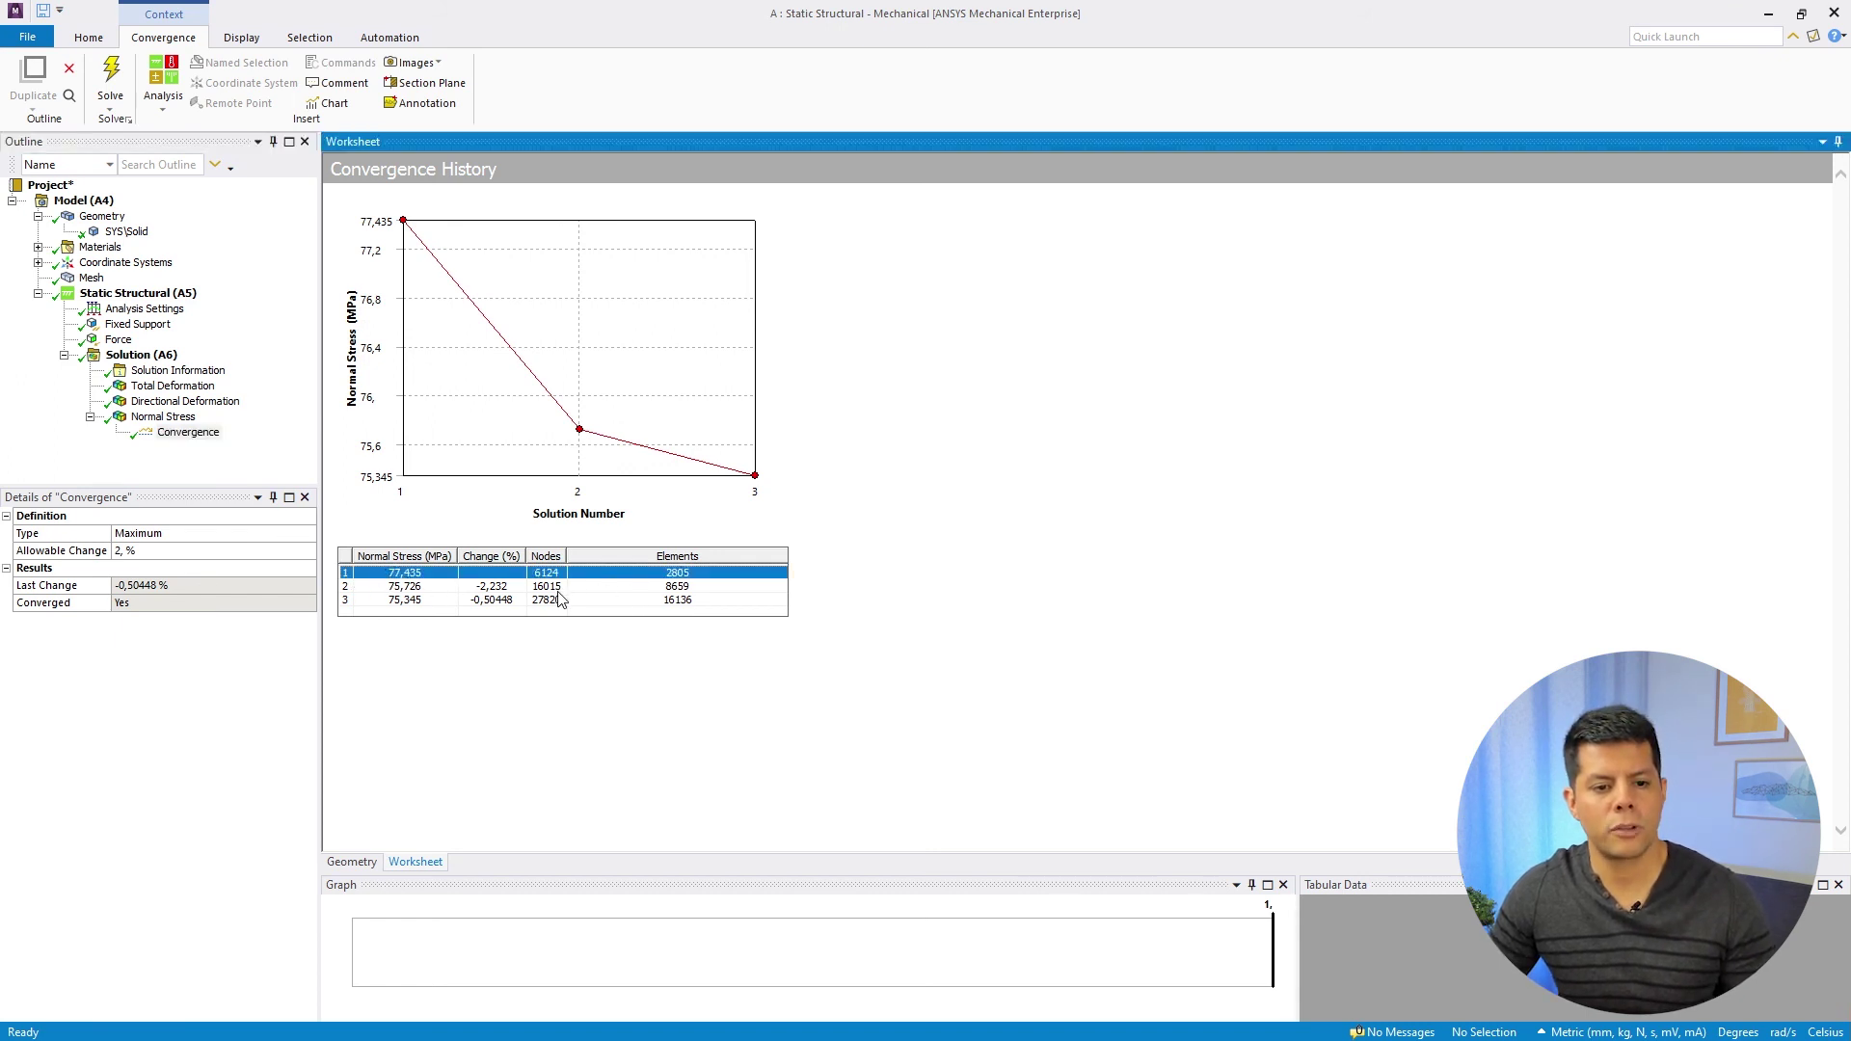
- Compare the stress change, node count and element count of the second and third solutions in the Convergence History table
{"action": "left_click", "coordinate": [556, 587]}
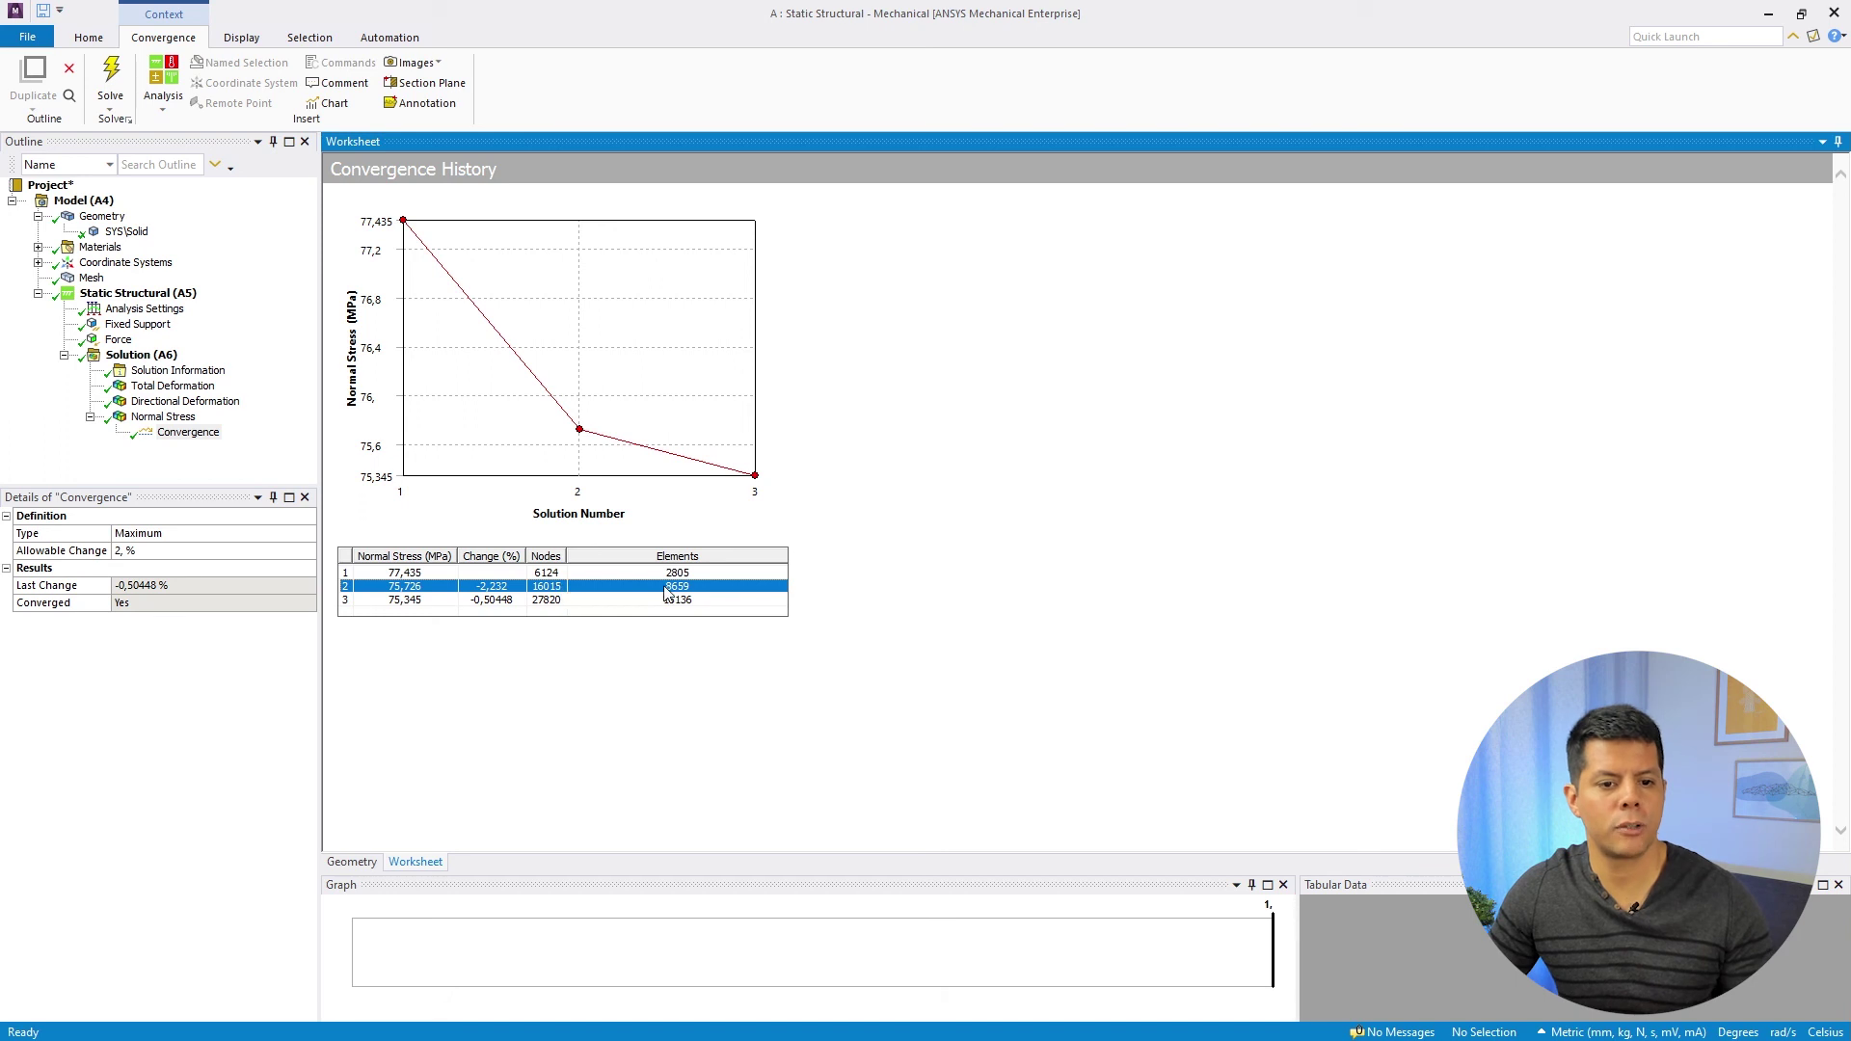
{"action": "left_click", "coordinate": [344, 602]}
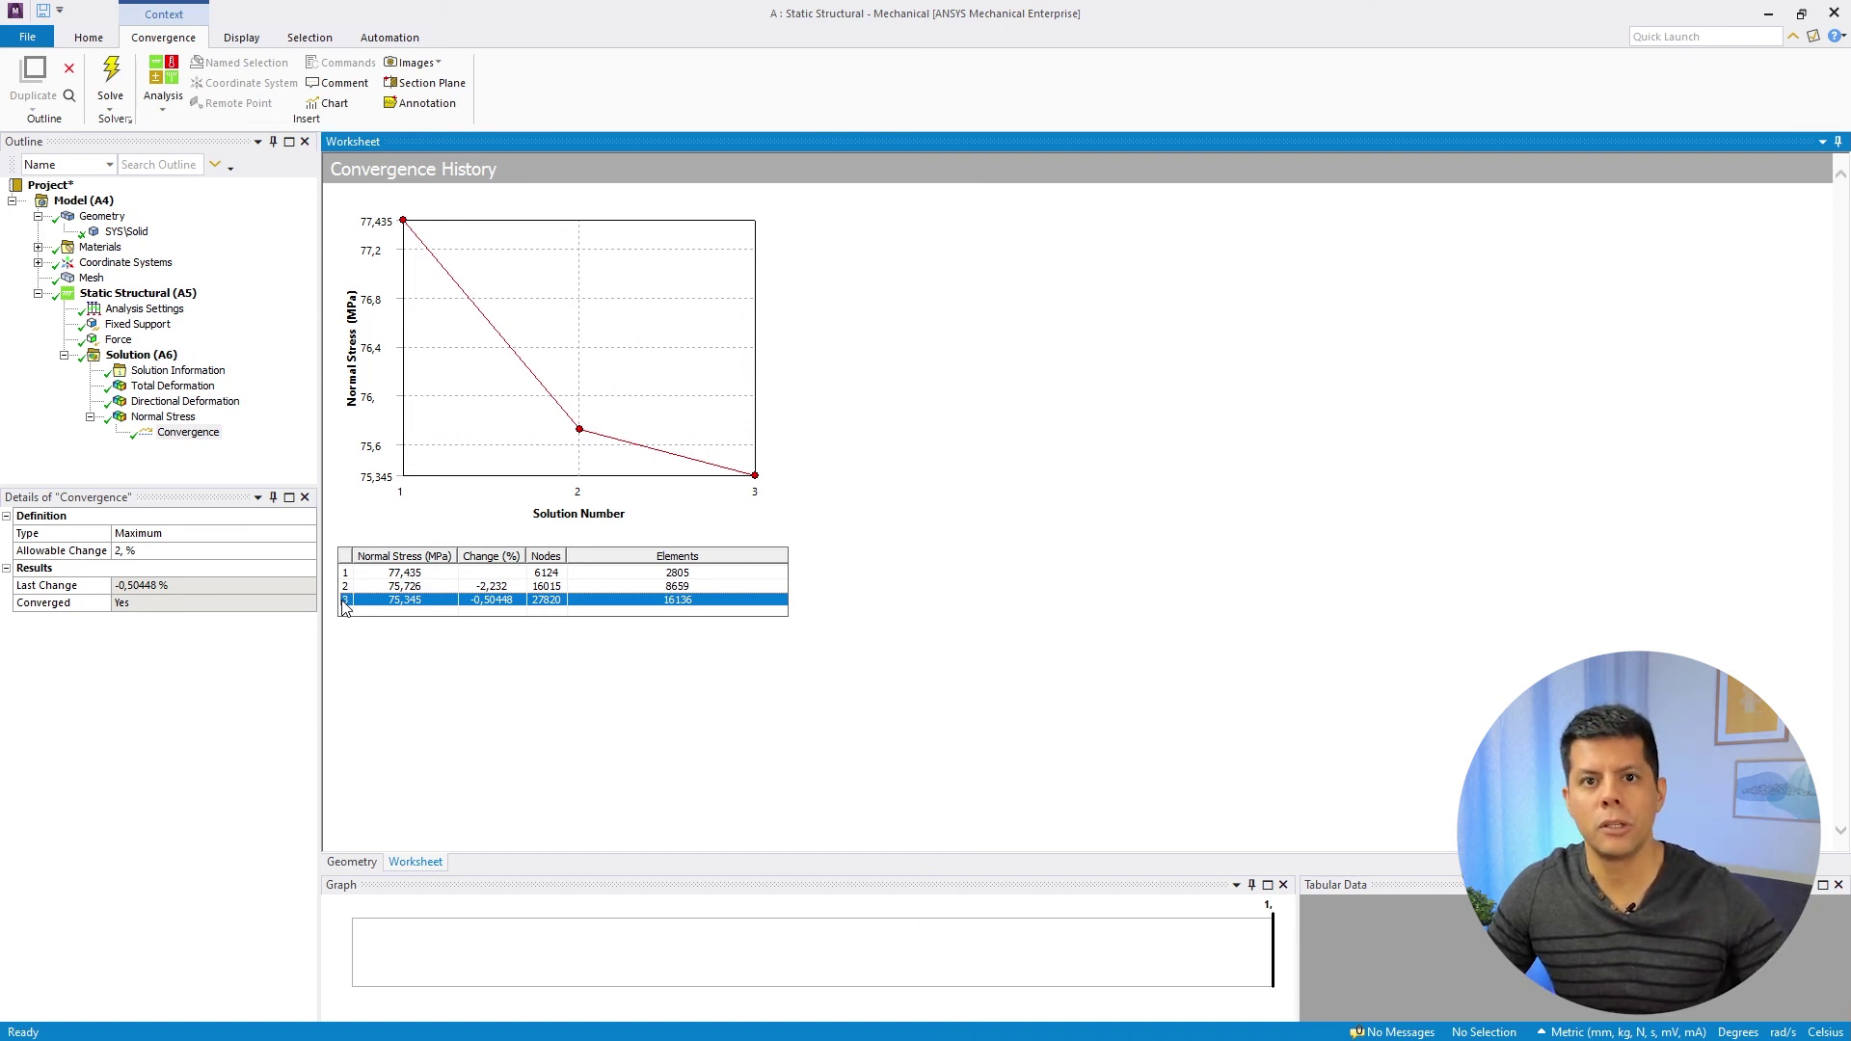
{"action": "left_click", "coordinate": [461, 634]}
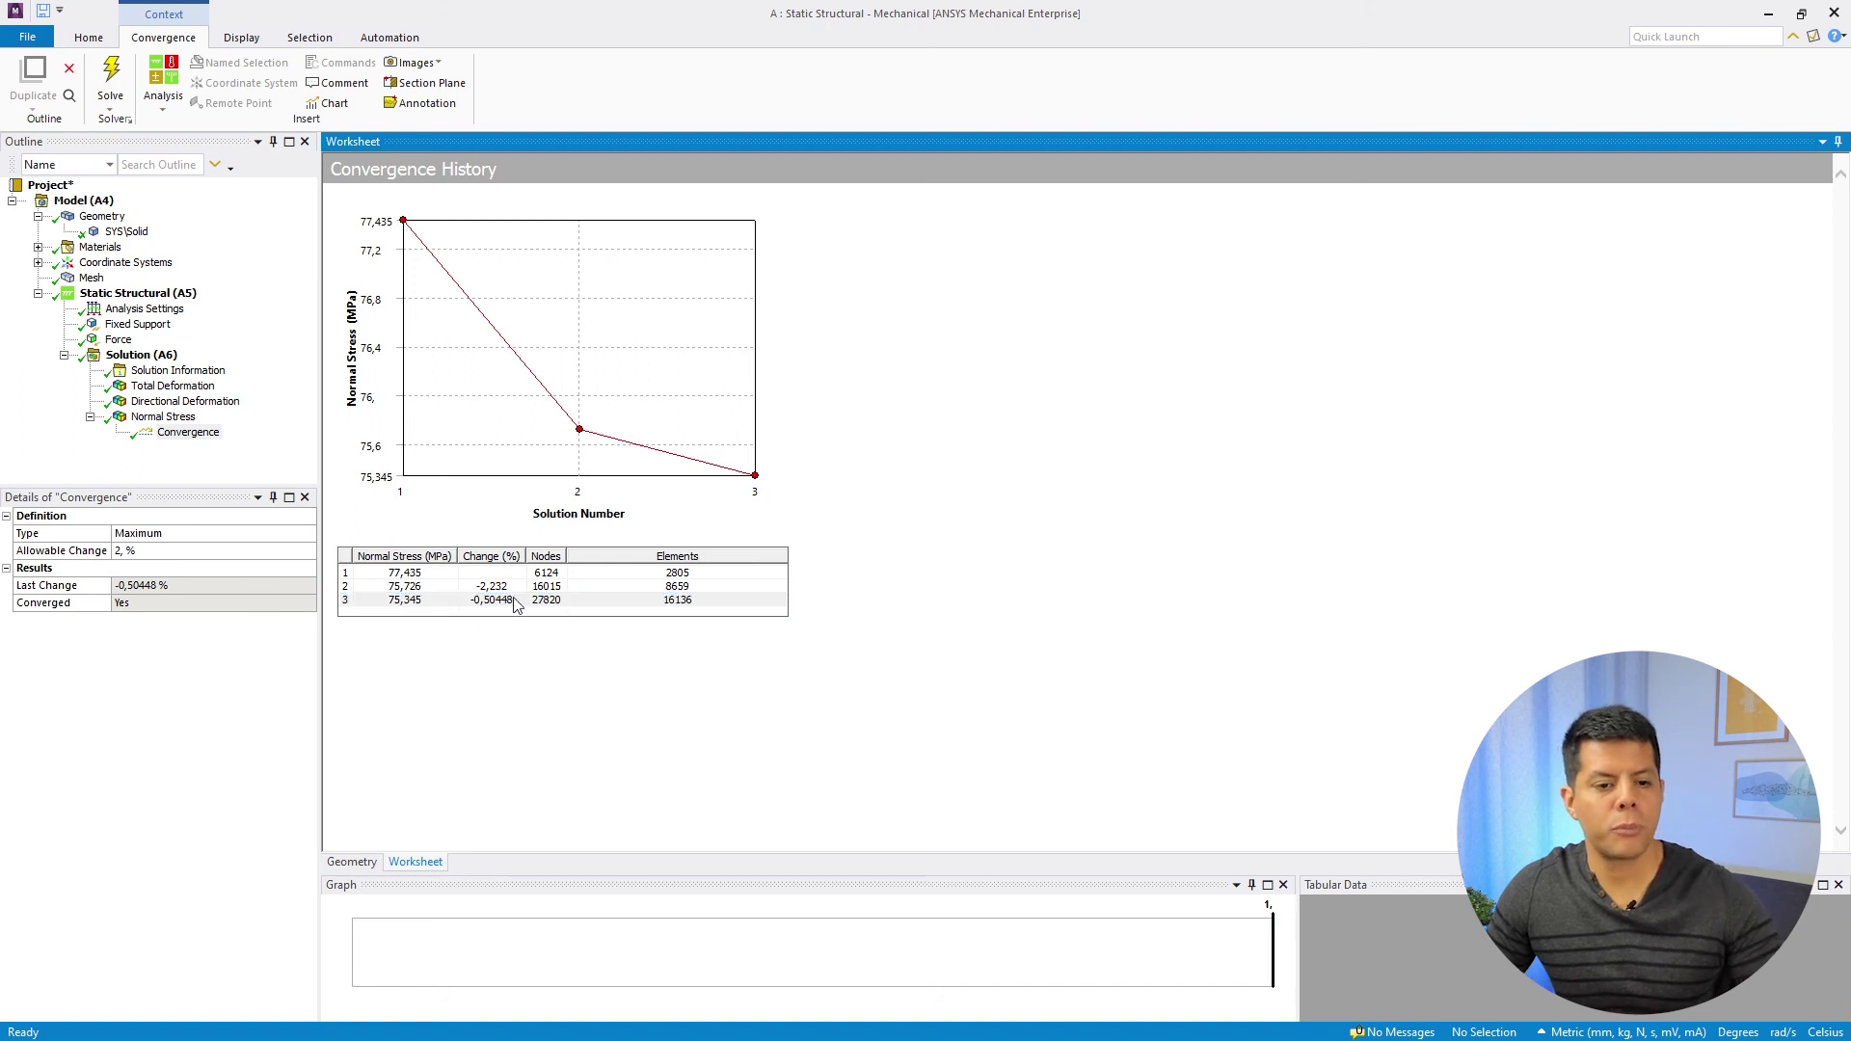
{"action": "left_click", "coordinate": [347, 603]}
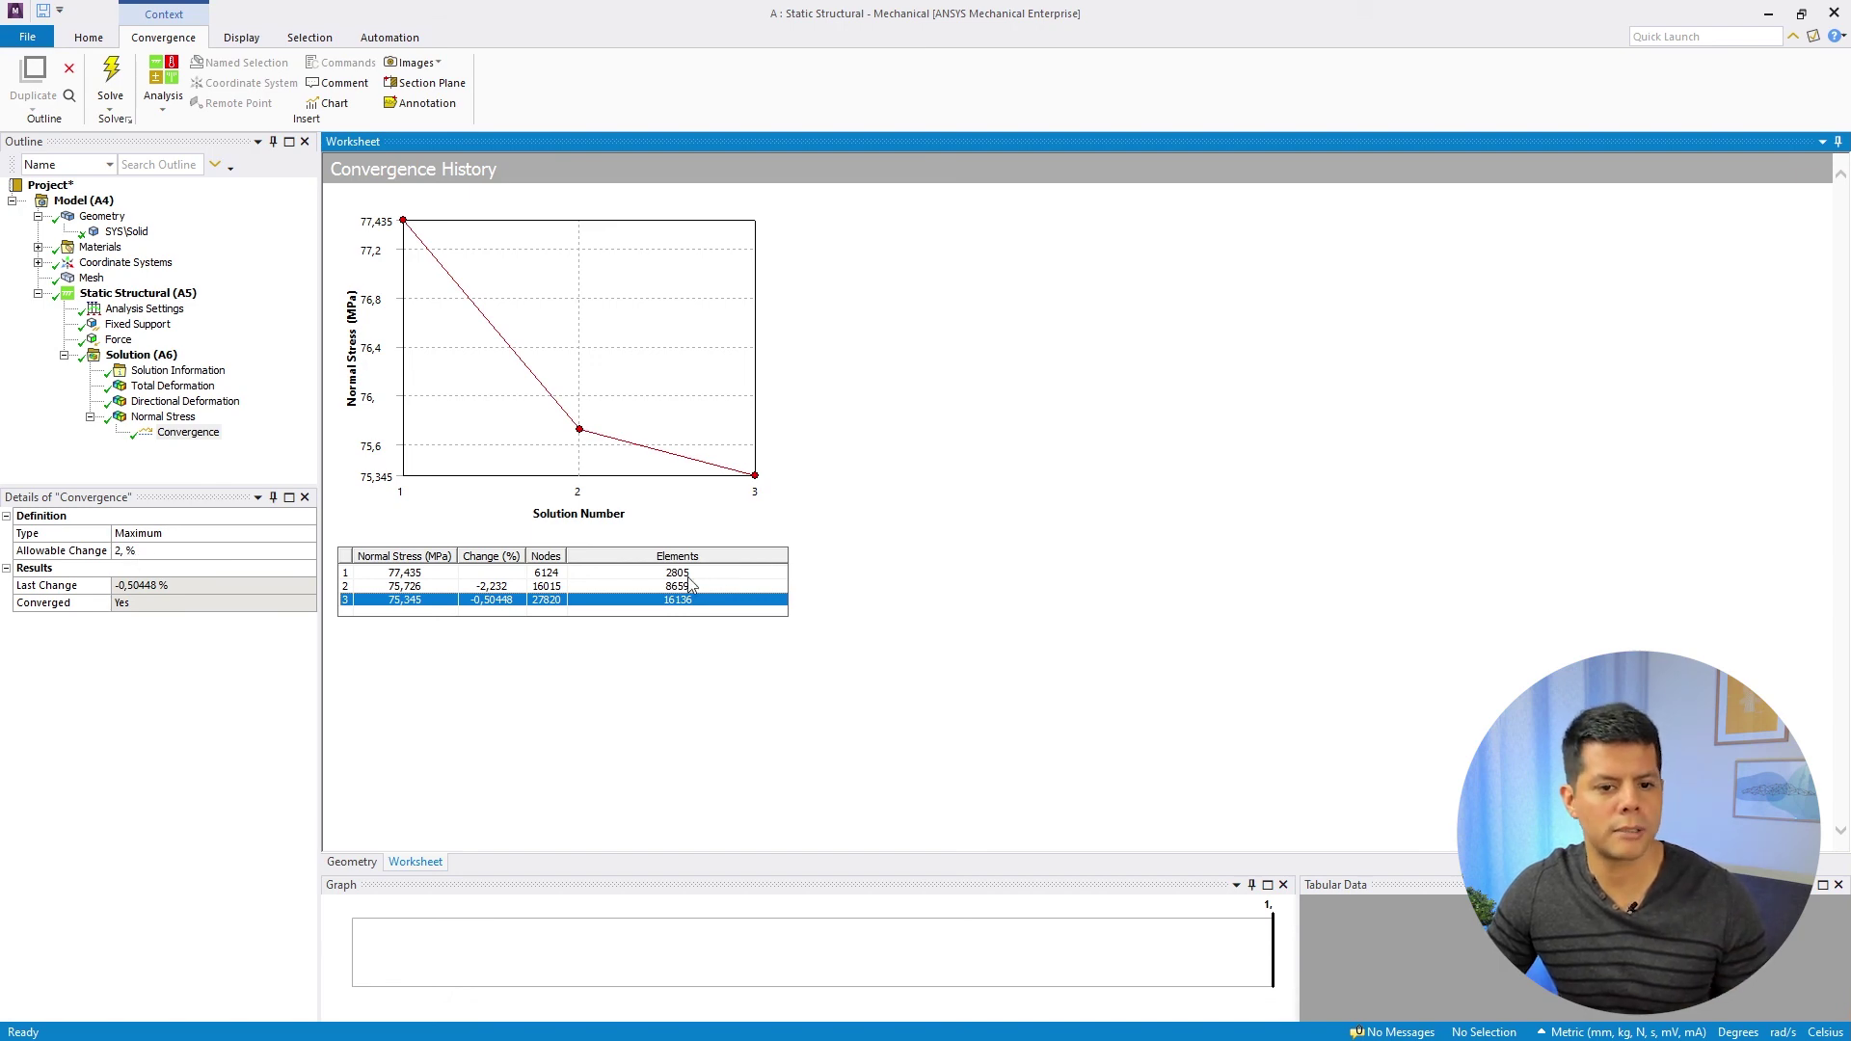
- Review the converged X Axis Normal Stress contours around the hole and the legend's maximum value
{"action": "left_click", "coordinate": [164, 416]}
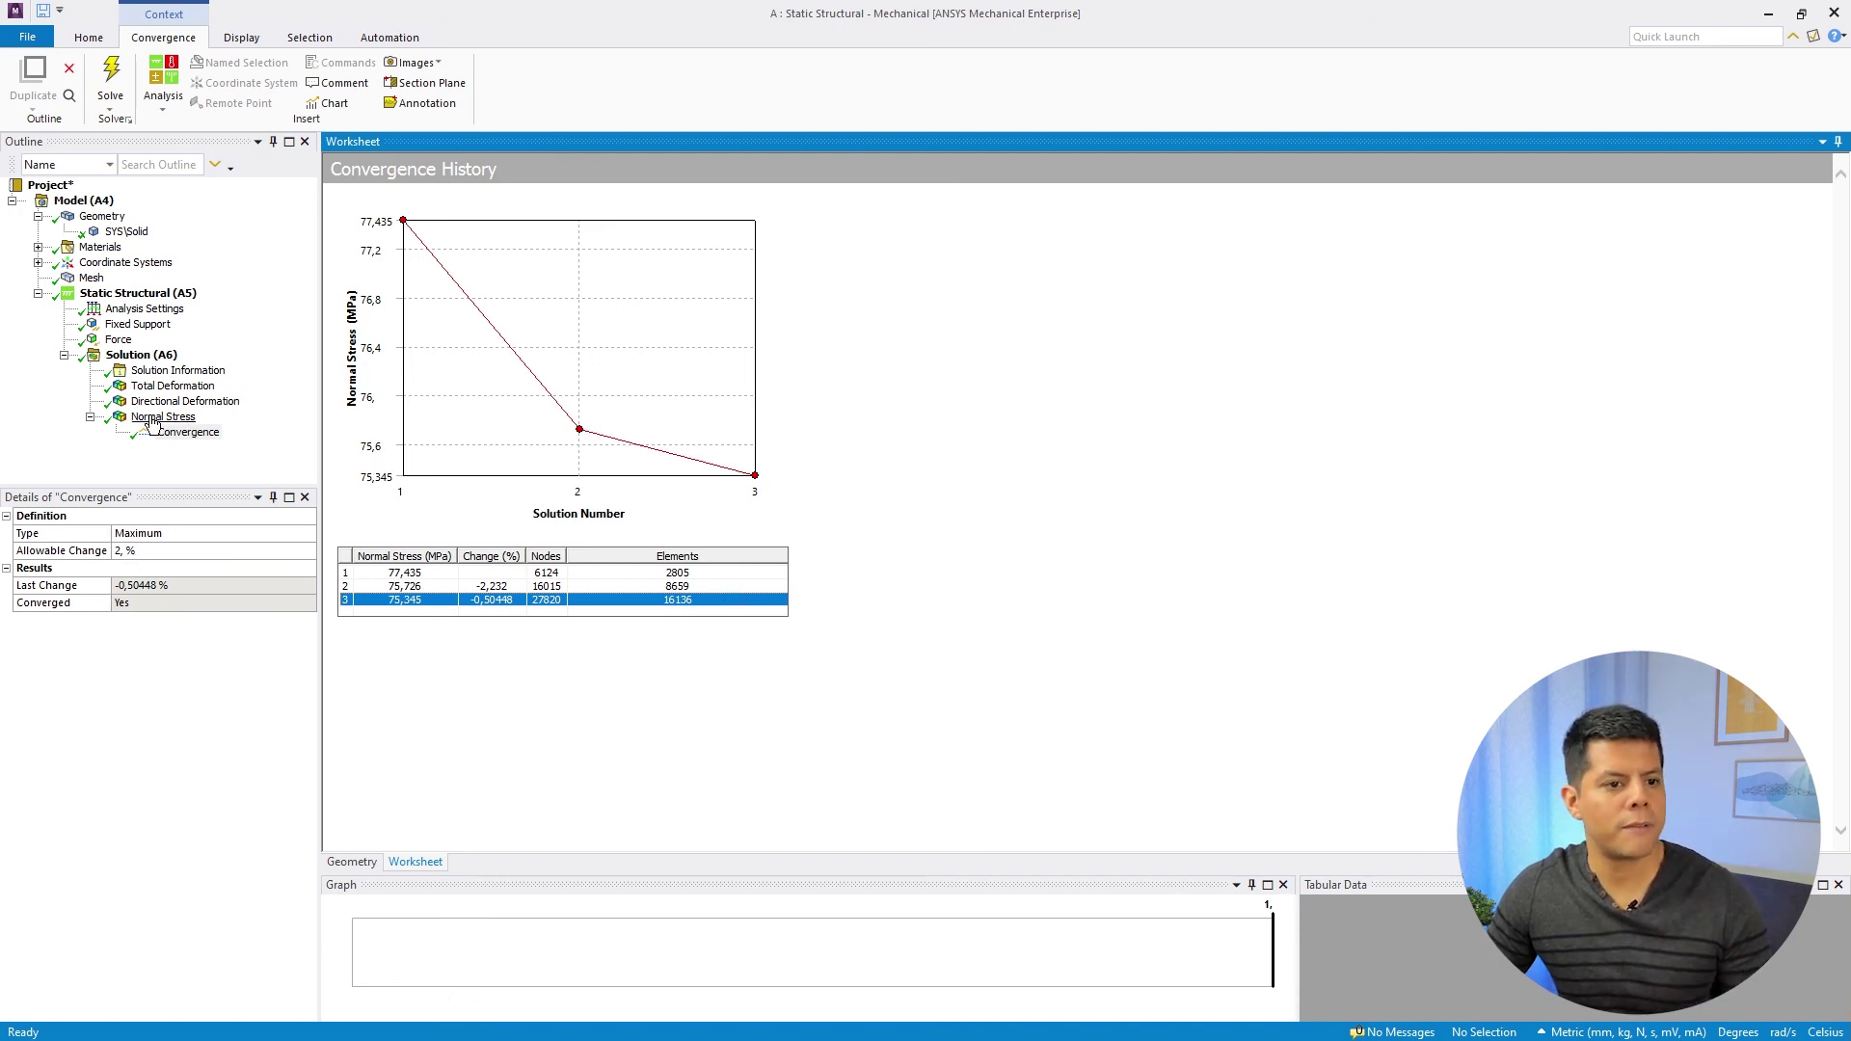
{"action": "scroll", "coordinate": [1172, 408], "scroll_direction": "down", "scroll_amount": 2}
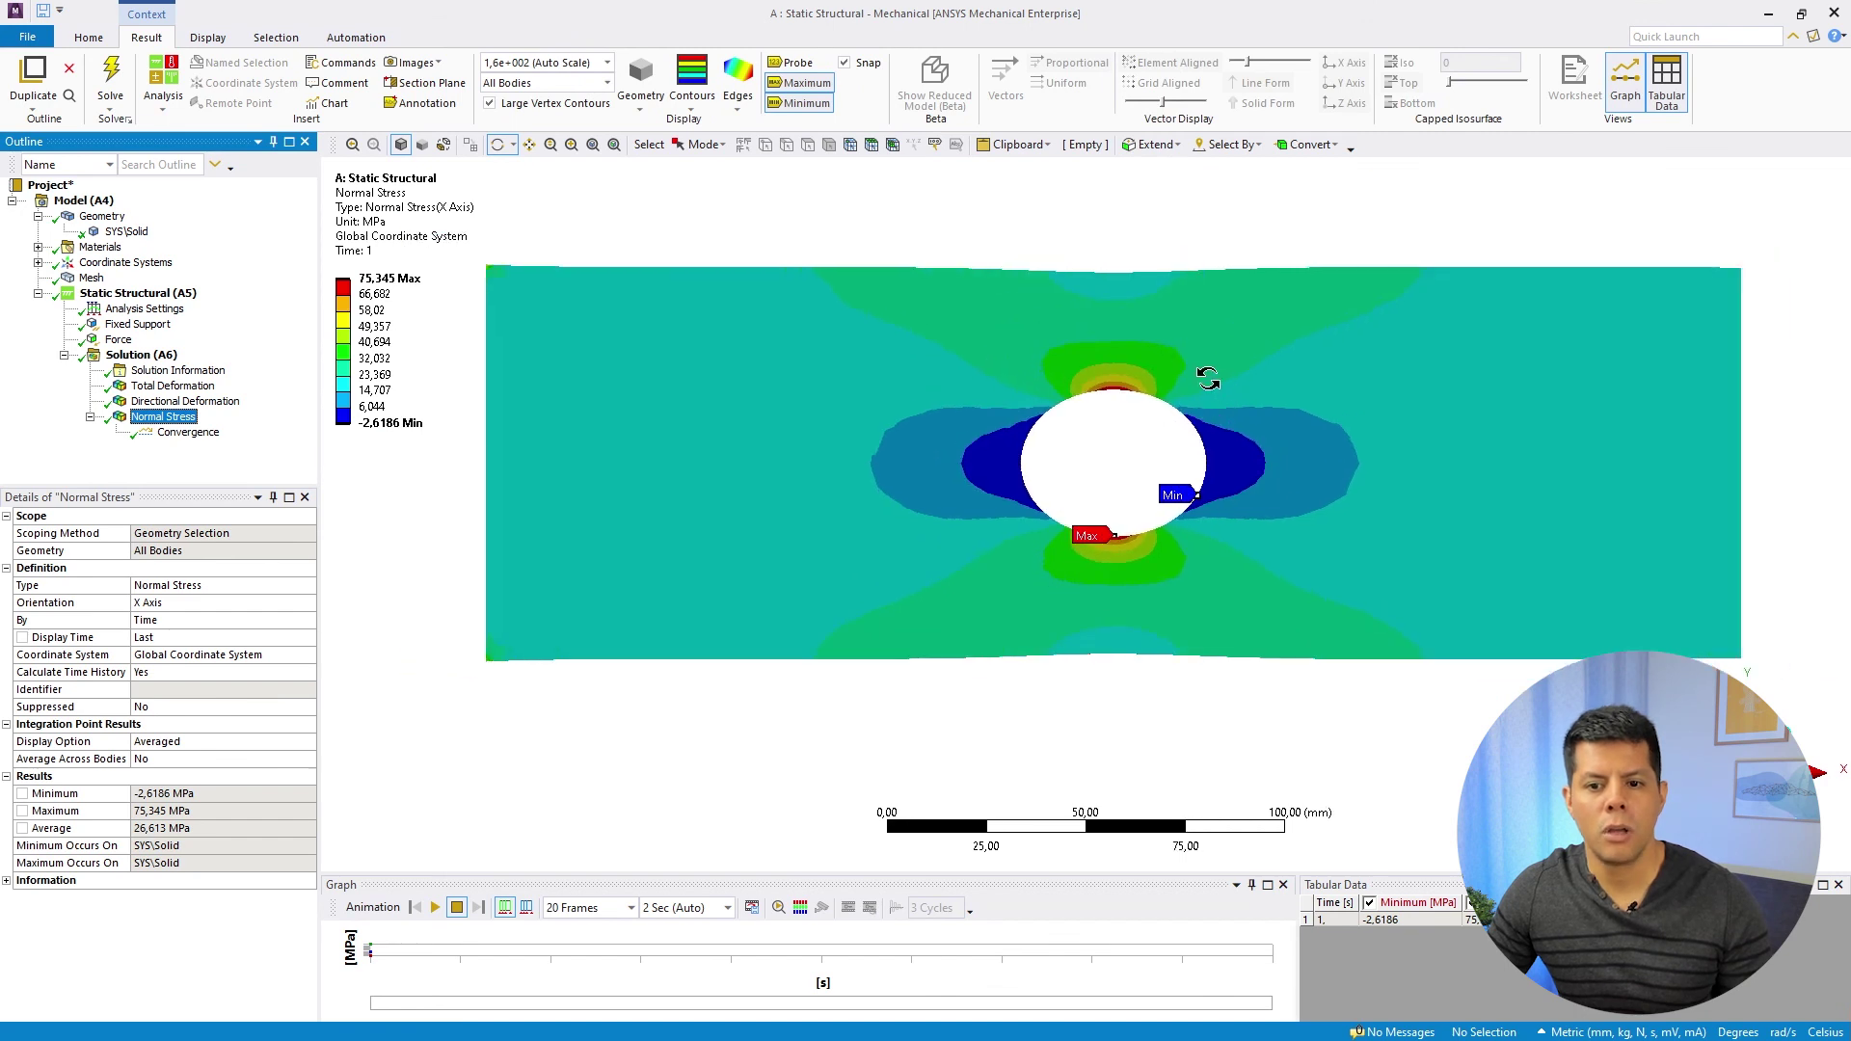
{"action": "left_click_drag", "start_coordinate": [974, 397], "coordinate": [941, 381]}
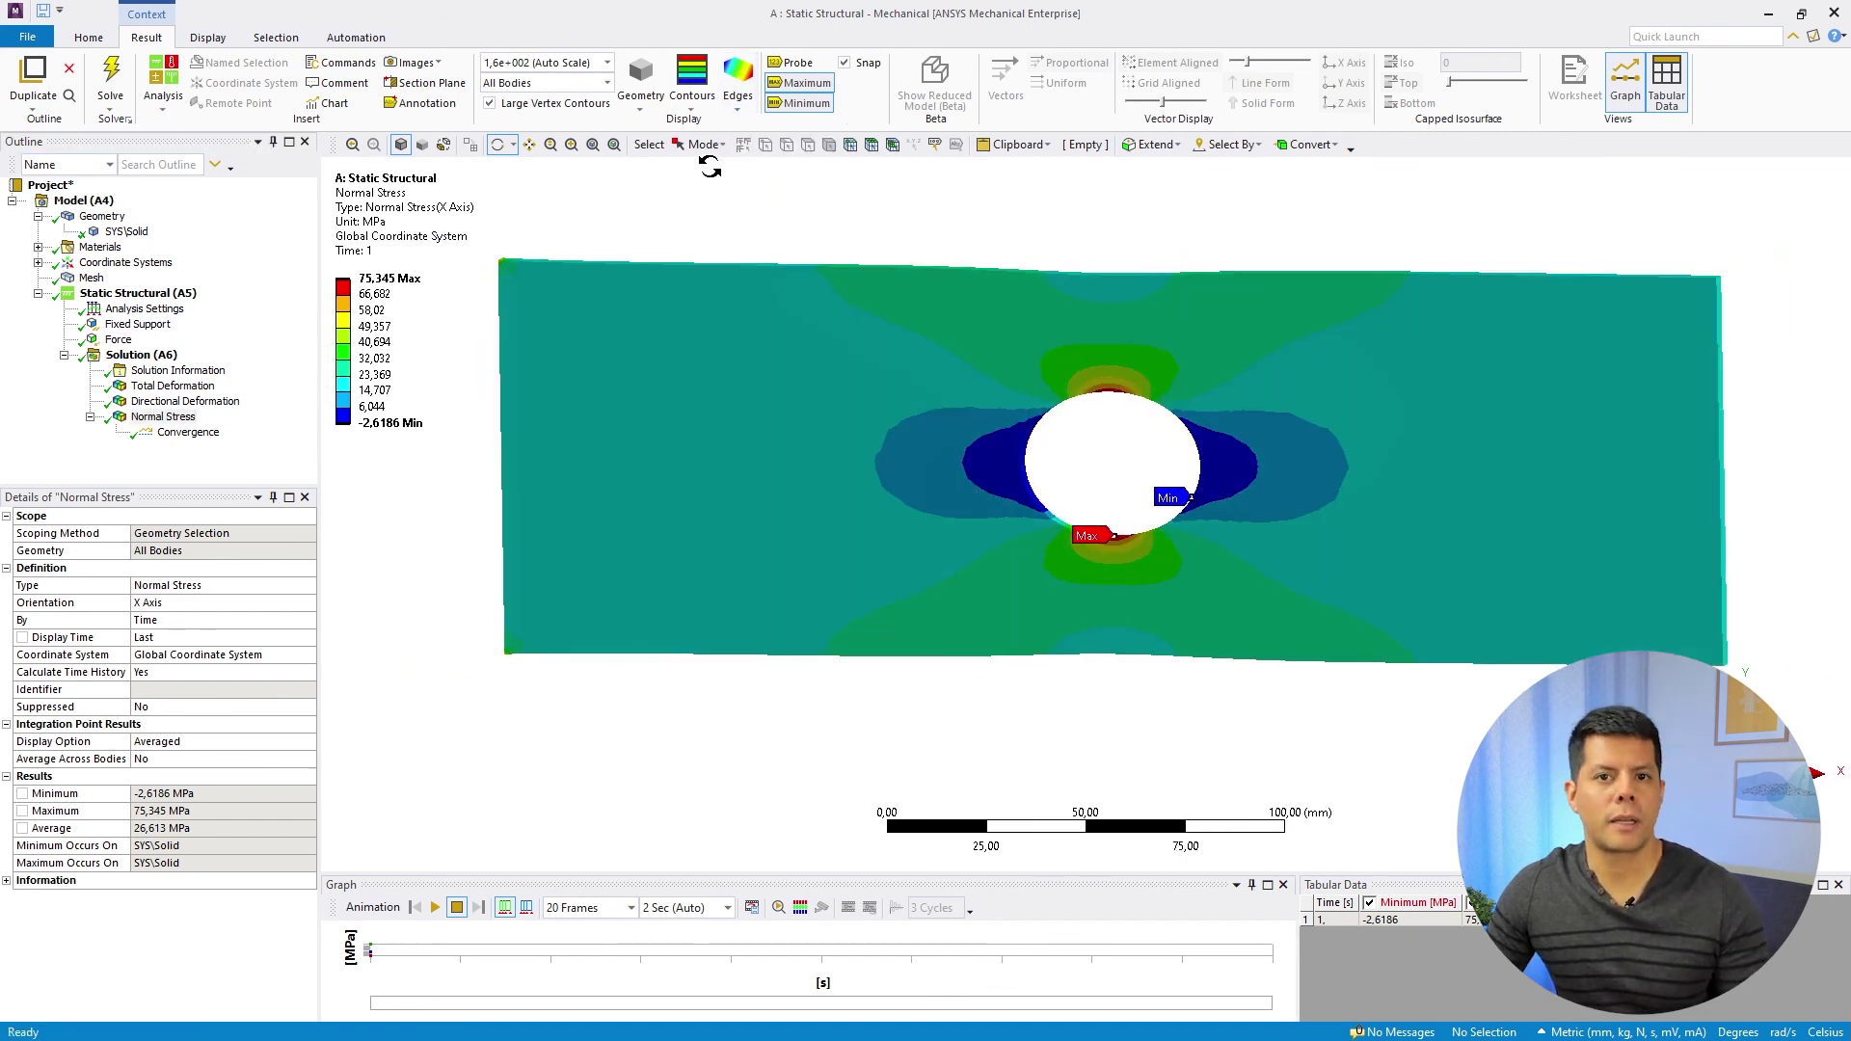
{"action": "left_click", "coordinate": [385, 279]}
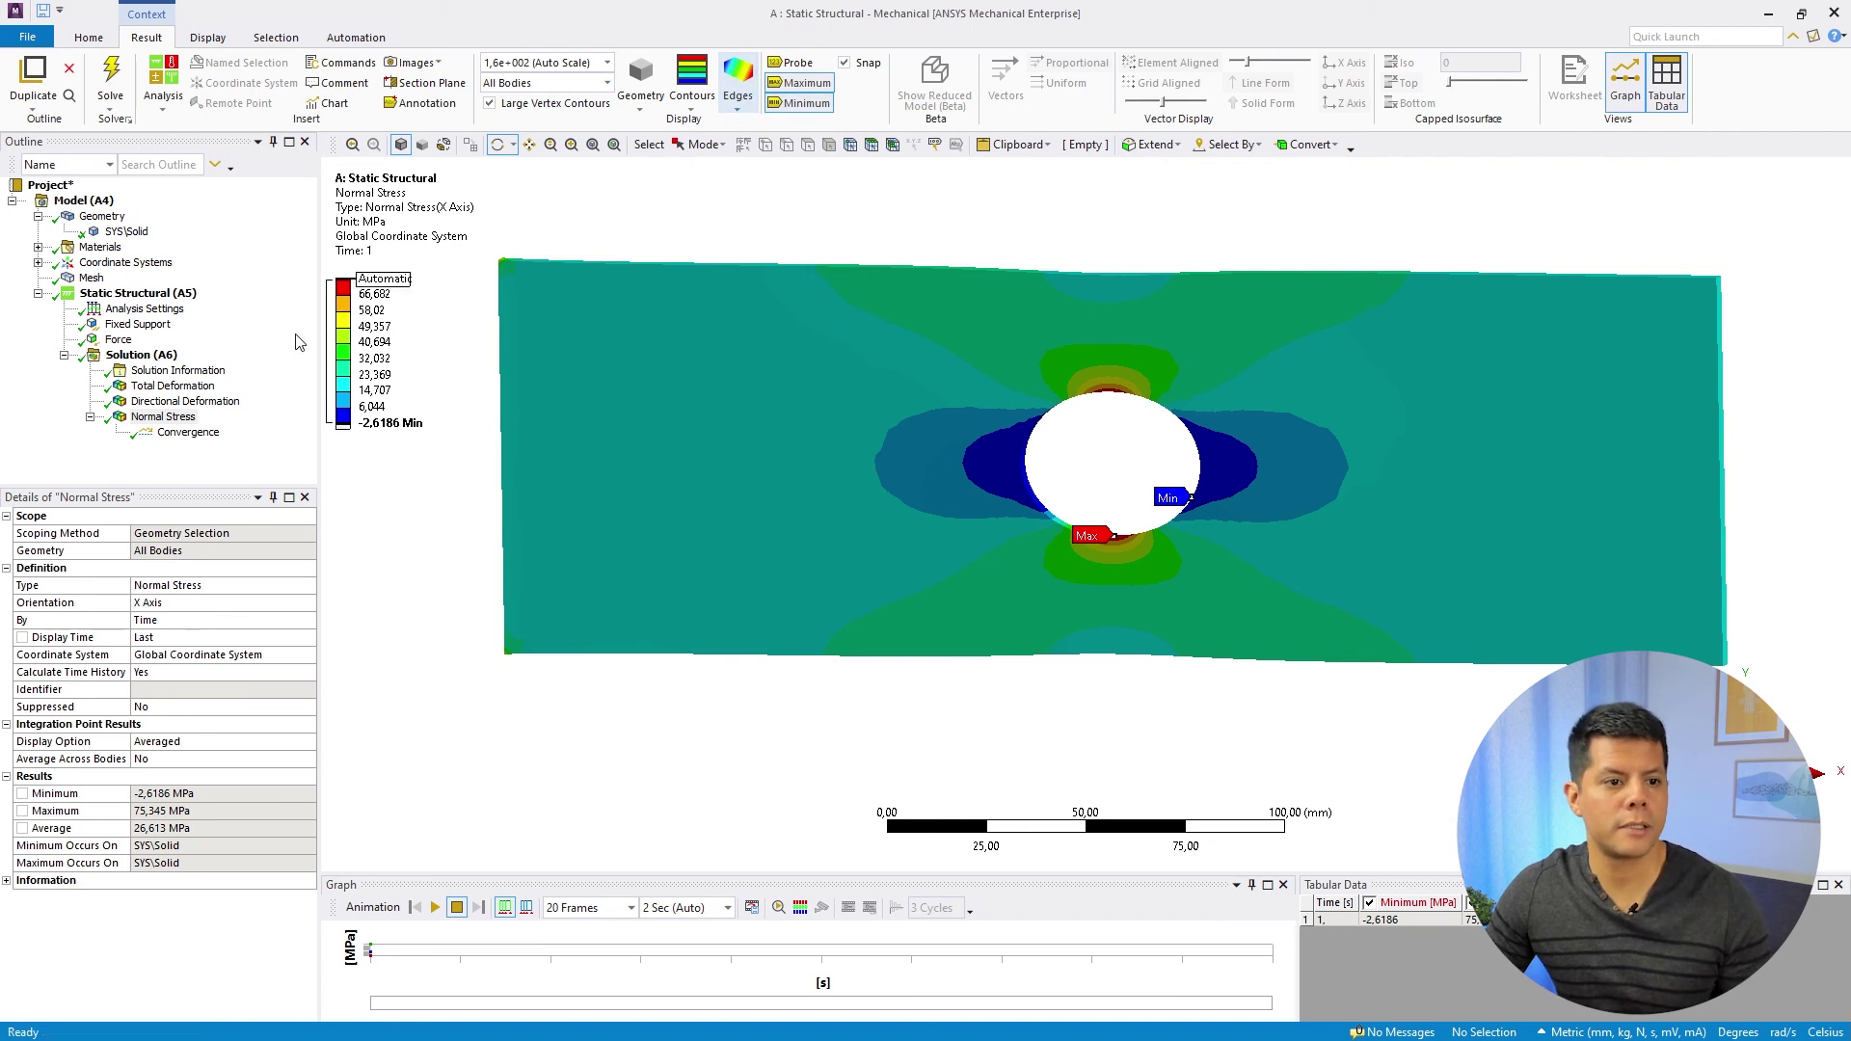
{"action": "left_click", "coordinate": [162, 417]}
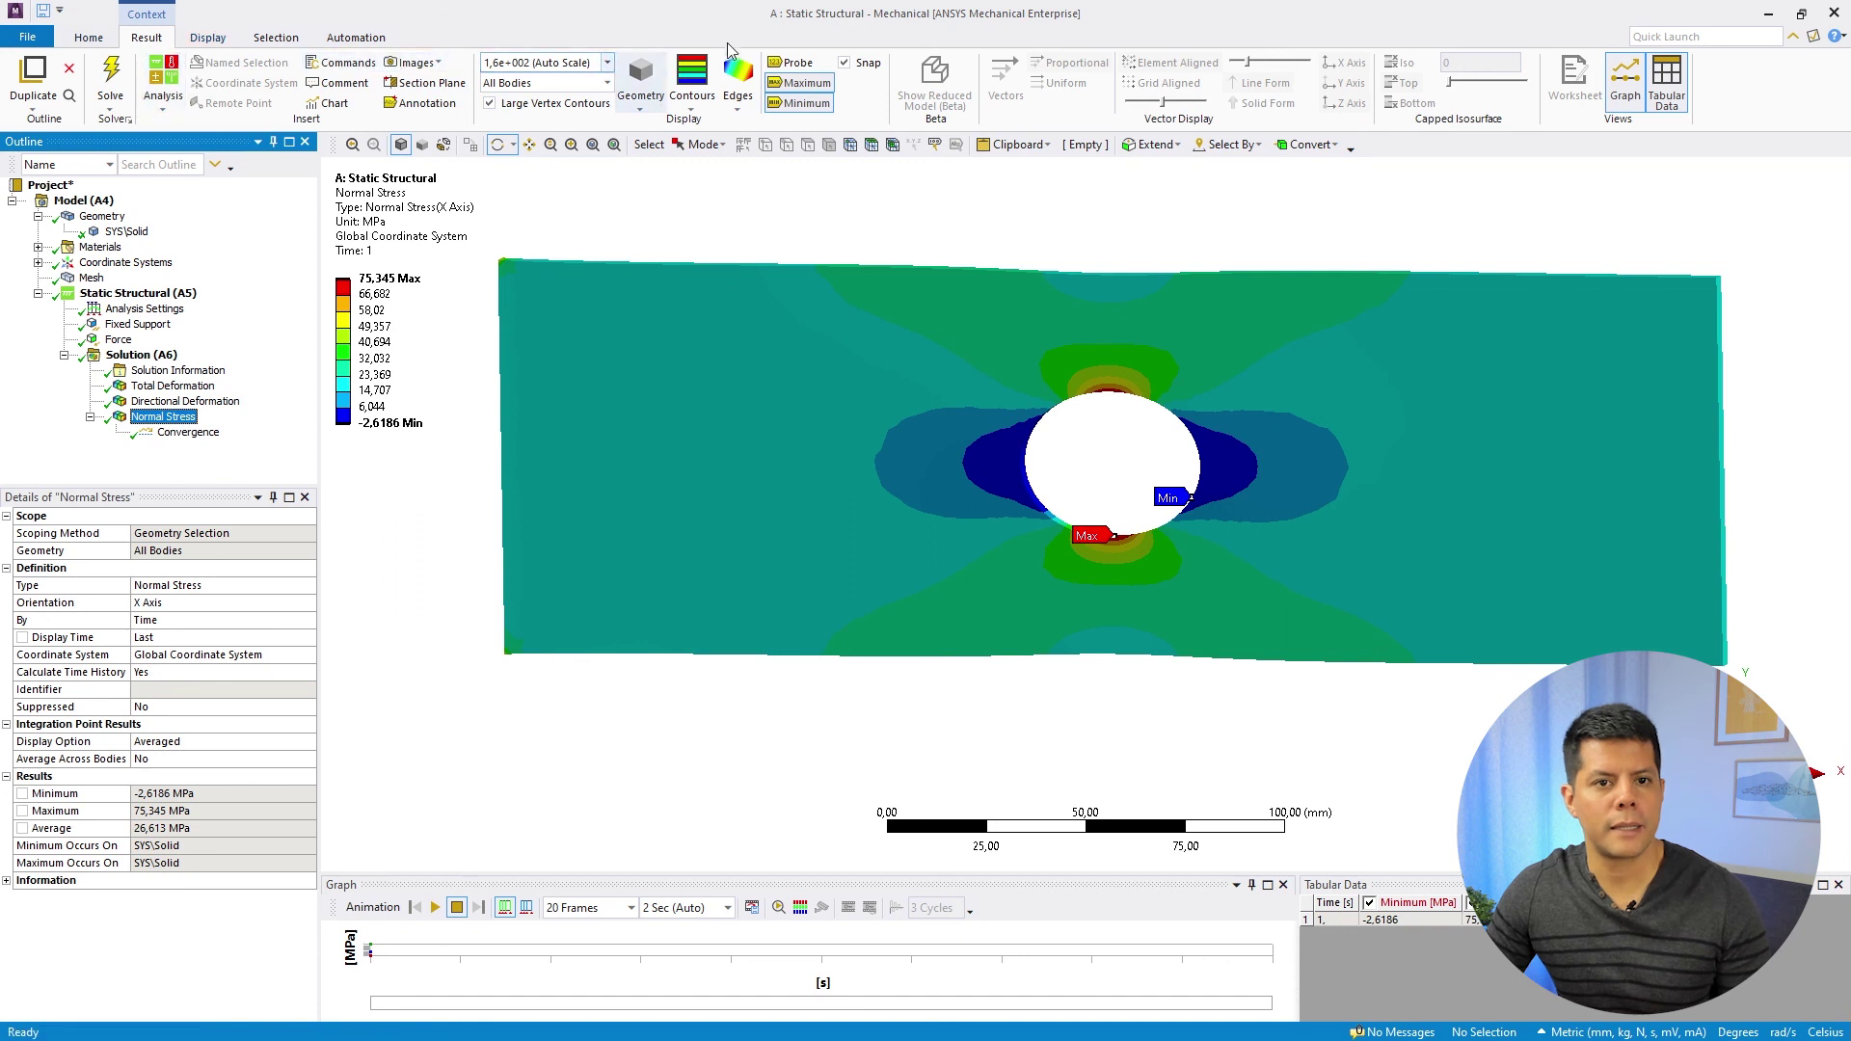
- Show the elements on the Normal Stress result and inspect the adaptively refined mesh around the hole
{"action": "left_click", "coordinate": [746, 108]}
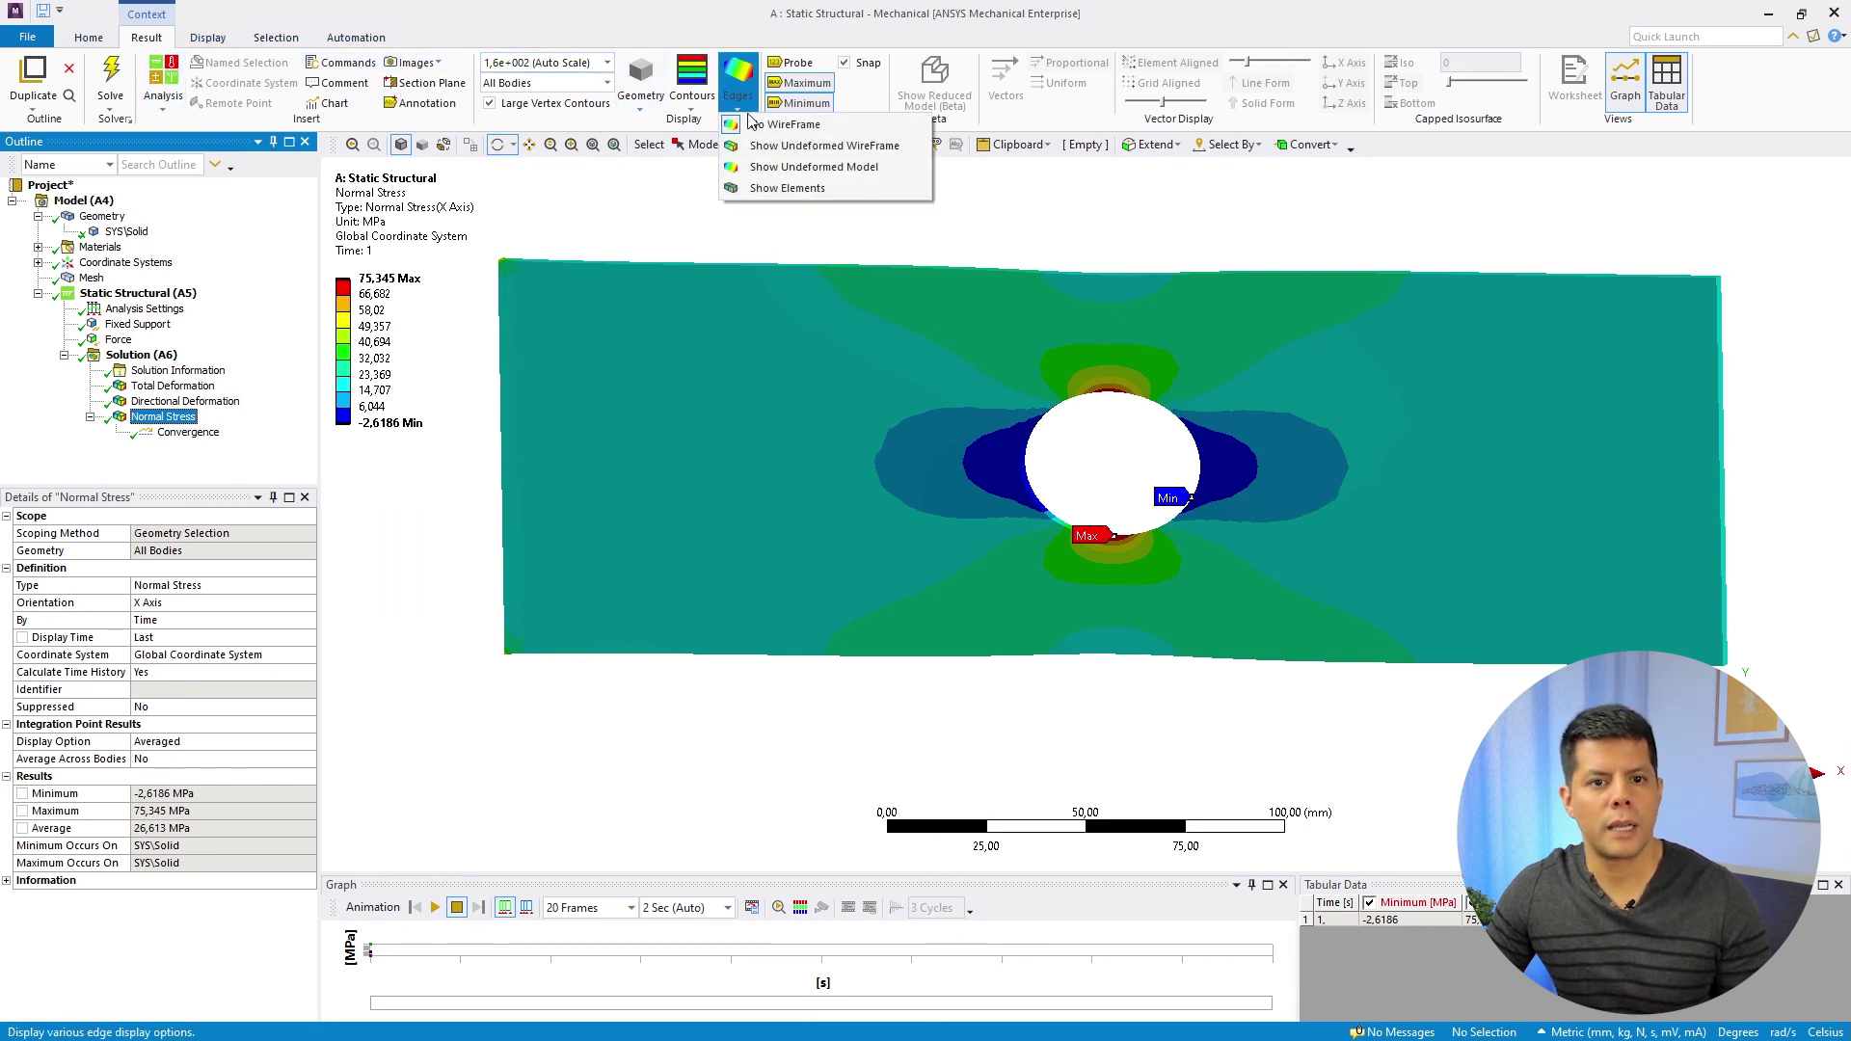
{"action": "left_click", "coordinate": [798, 188]}
{"action": "left_click_drag", "start_coordinate": [1253, 386], "coordinate": [1229, 390]}
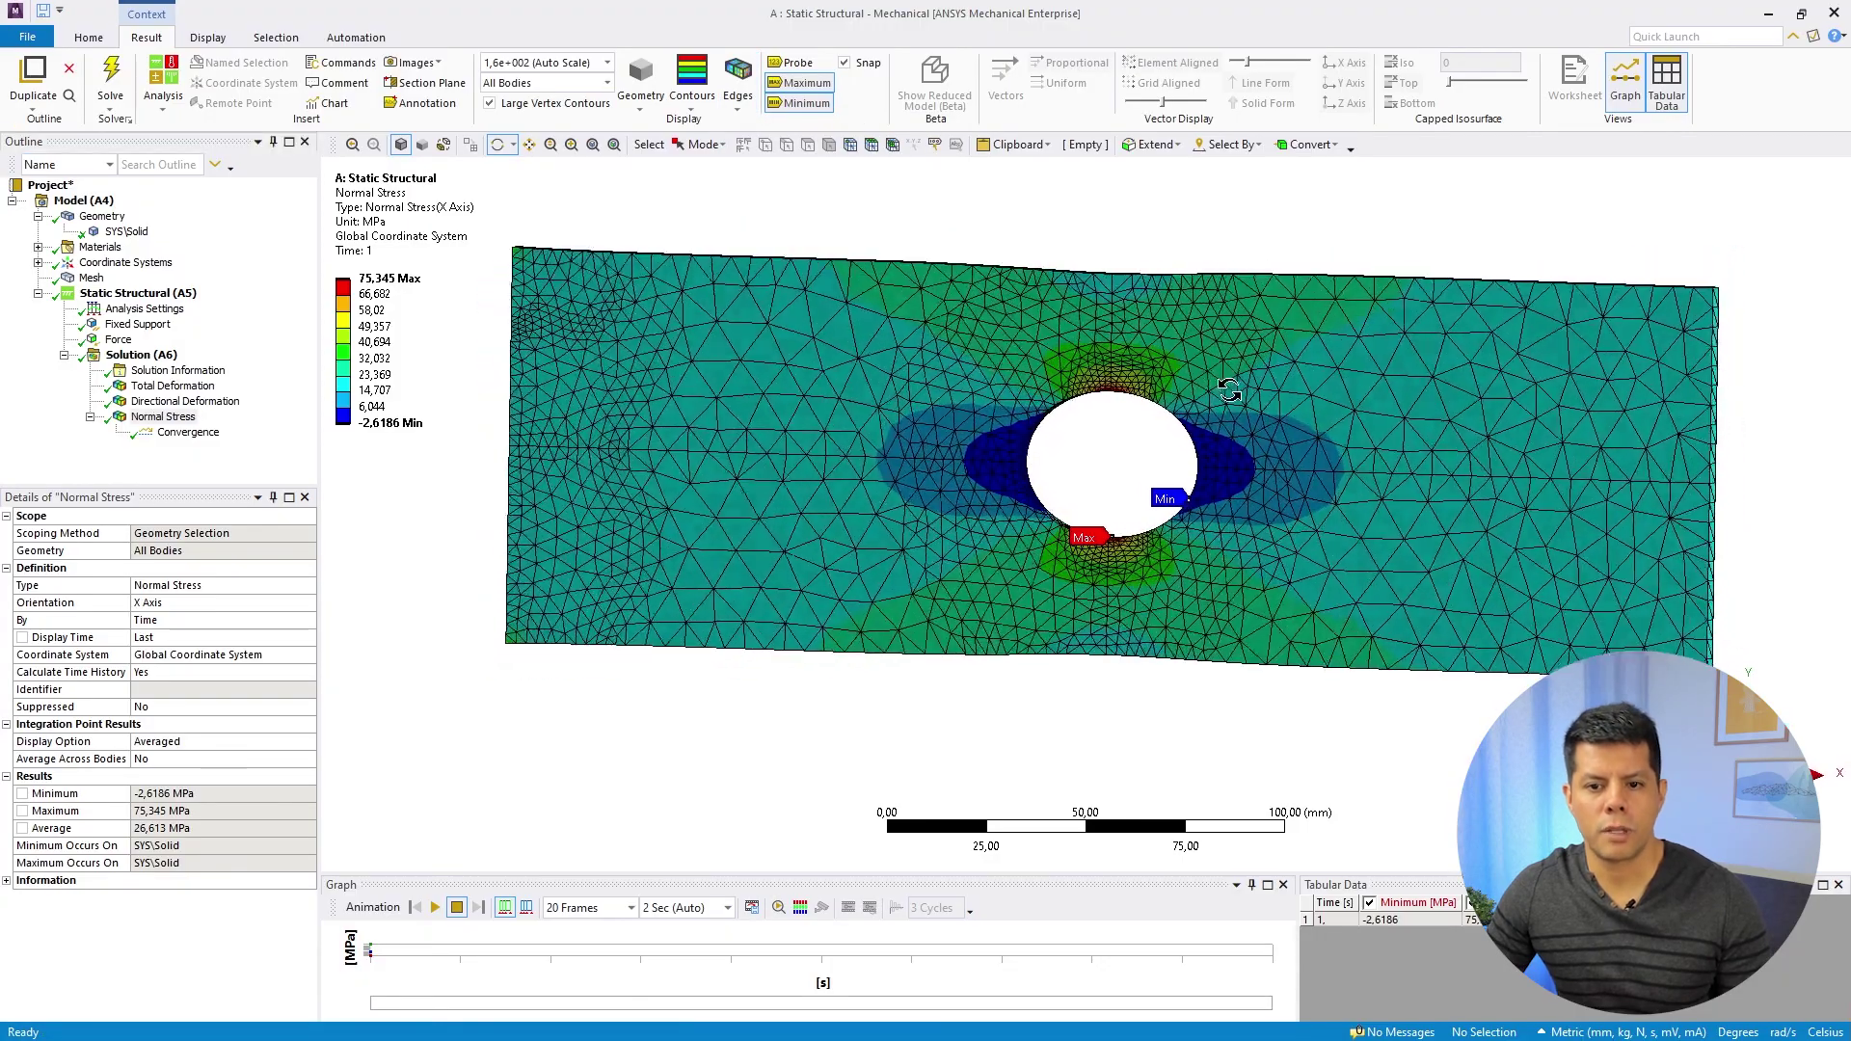
{"action": "scroll", "coordinate": [1186, 386], "scroll_direction": "up", "scroll_amount": 5}
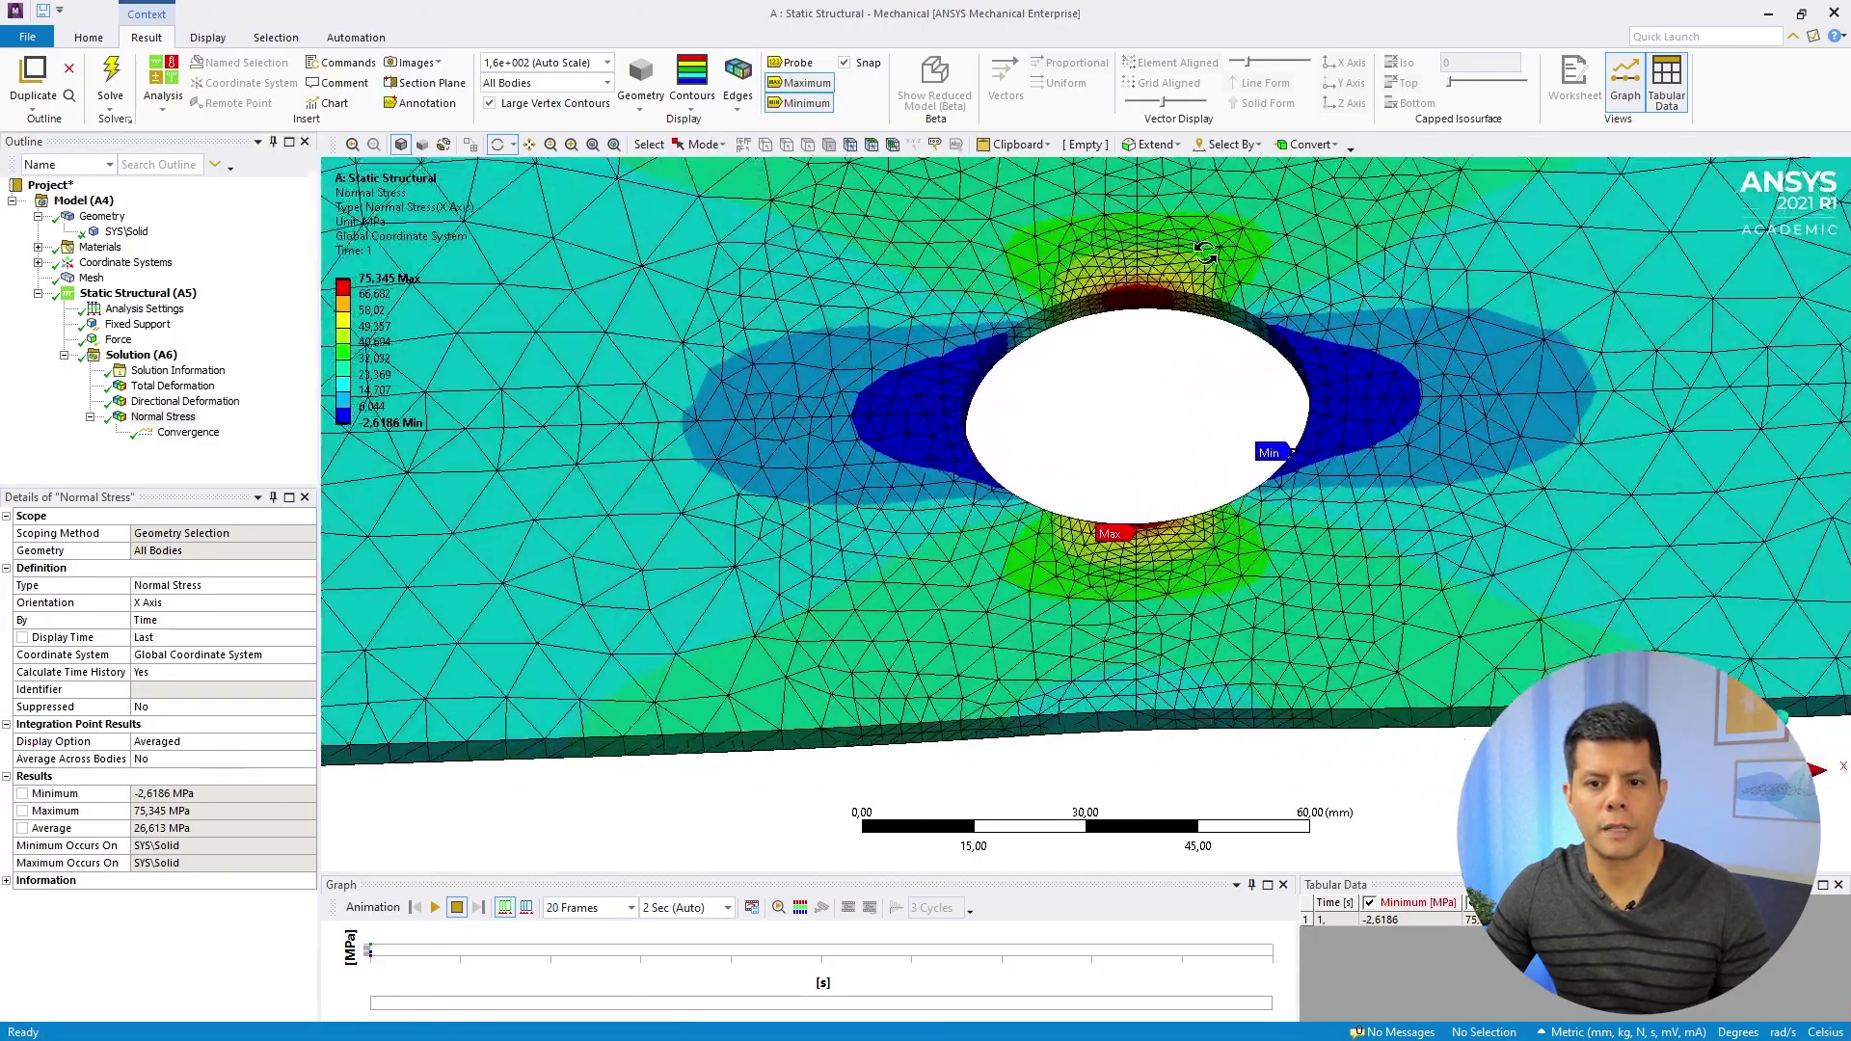
{"action": "left_click_drag", "start_coordinate": [1205, 252], "coordinate": [1178, 430]}
{"action": "scroll", "coordinate": [1138, 426], "scroll_direction": "down", "scroll_amount": 3}
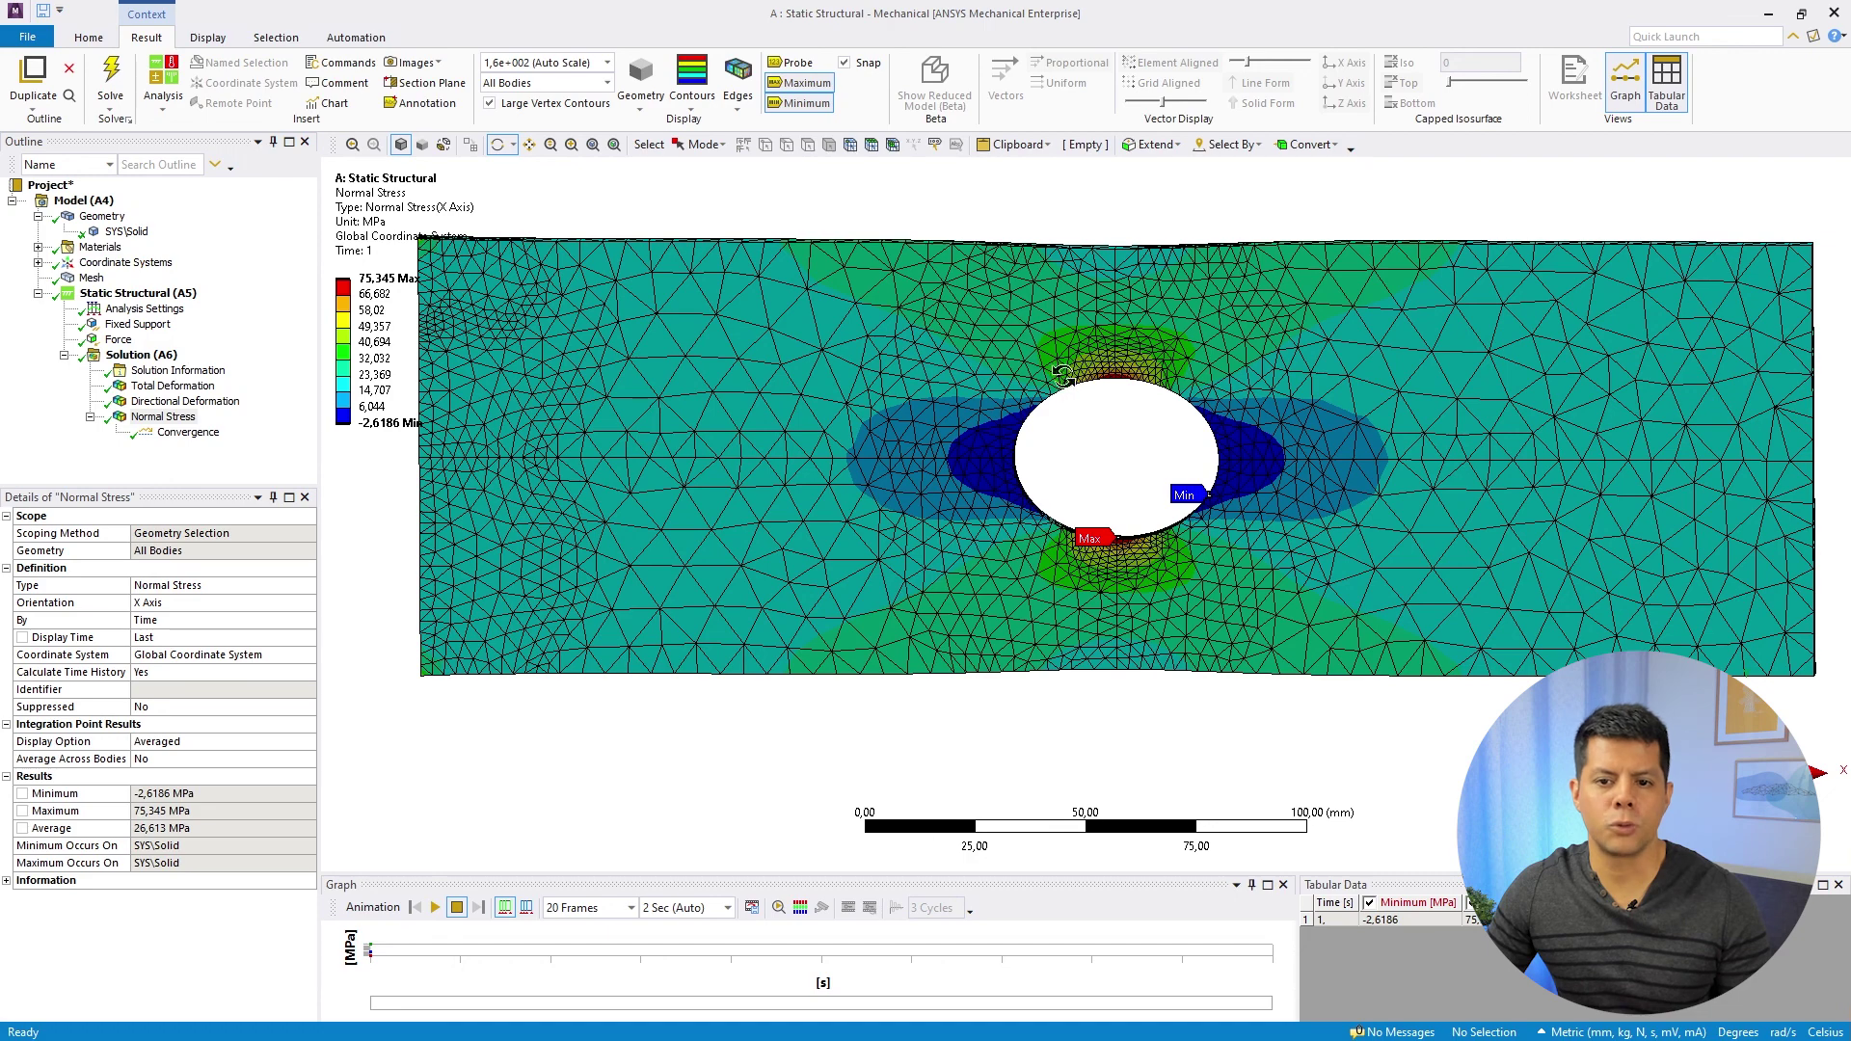
- Compare the plate's original mesh with the refined mesh of the Normal Stress result, and recheck the Convergence History
{"action": "left_click", "coordinate": [83, 280]}
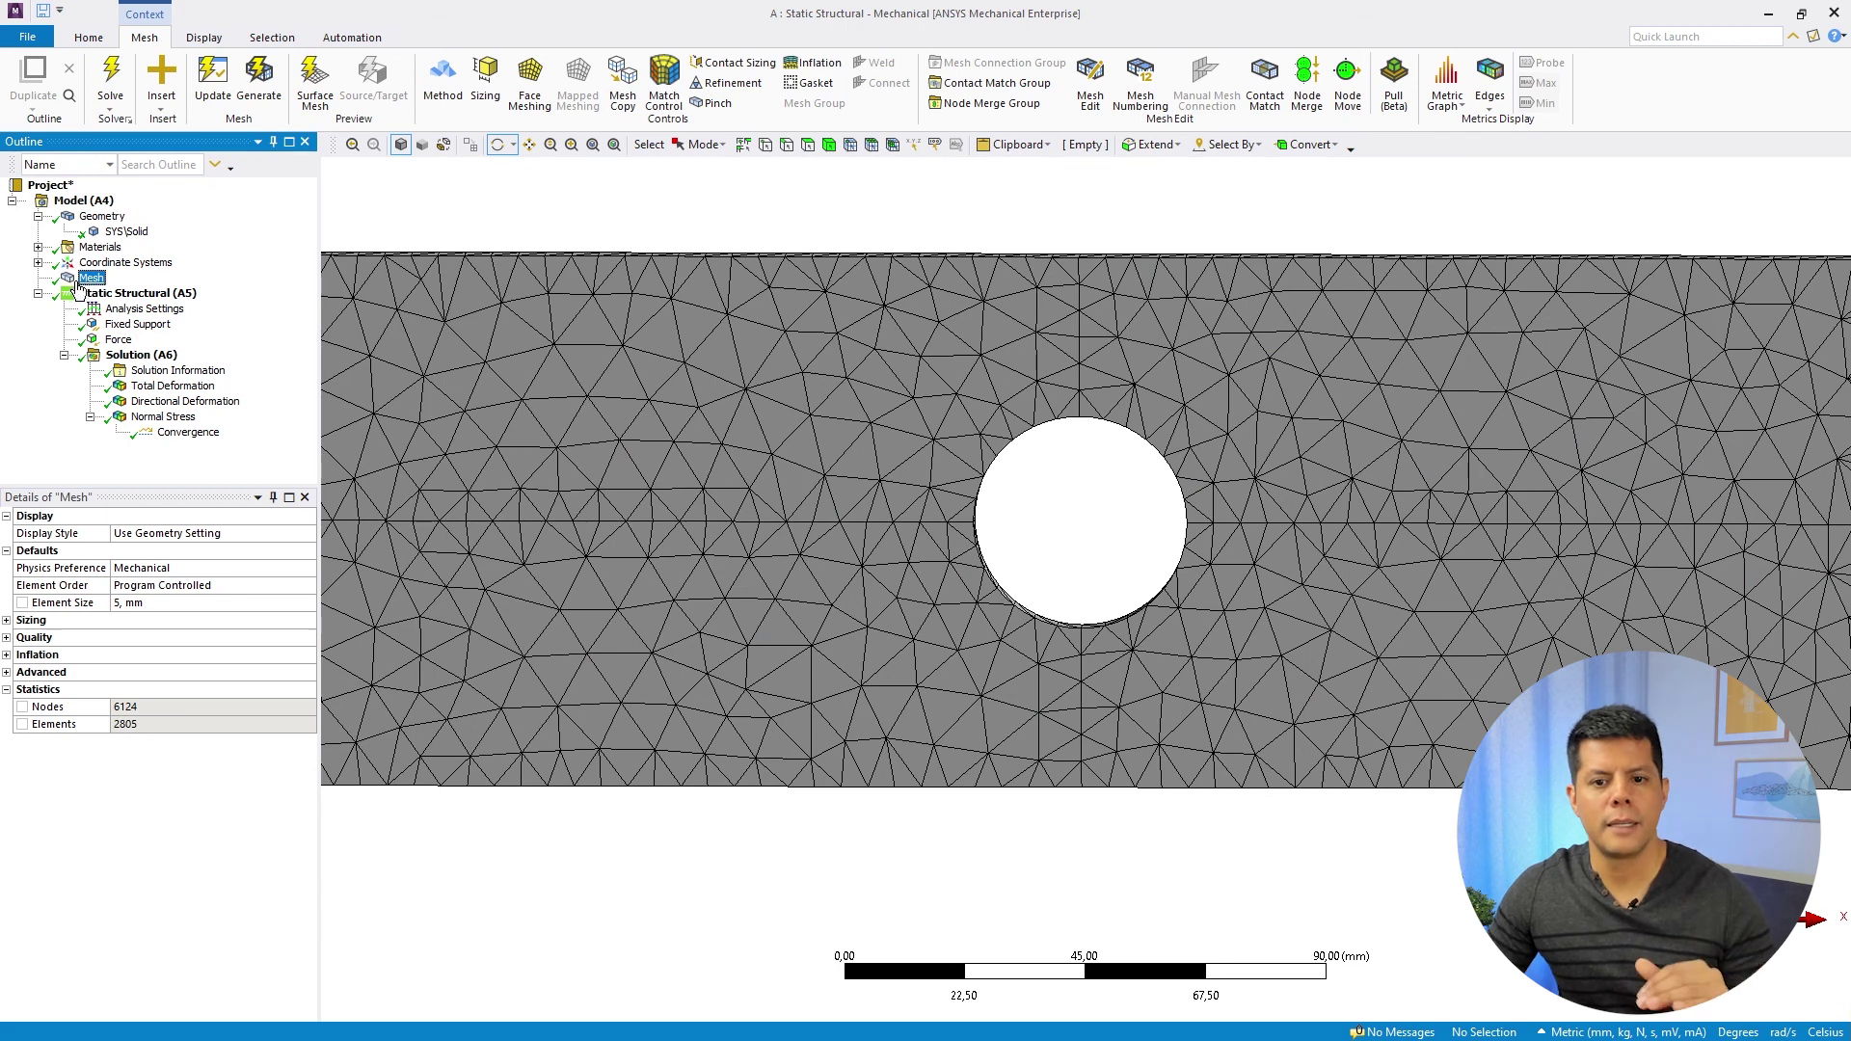
{"action": "left_click", "coordinate": [151, 418]}
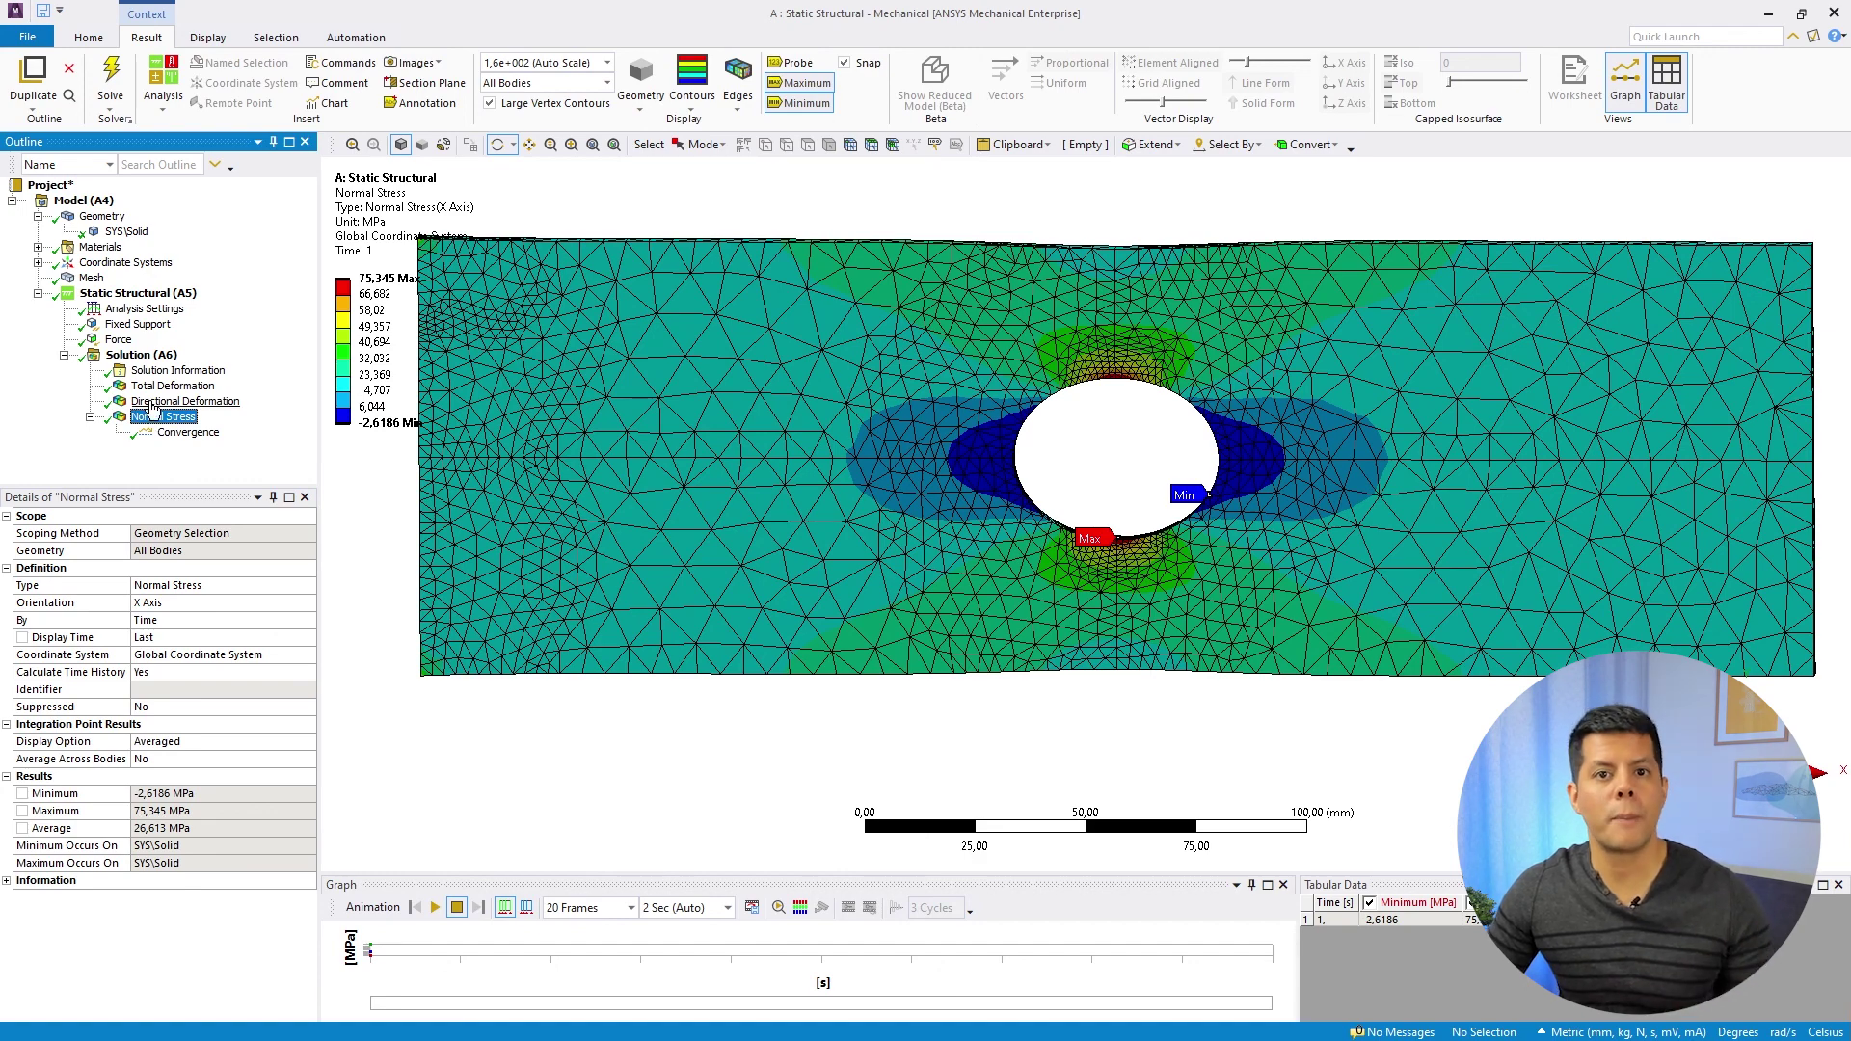
{"action": "middle_click_drag", "start_coordinate": [1244, 388], "coordinate": [562, 474]}
{"action": "left_click", "coordinate": [199, 434]}
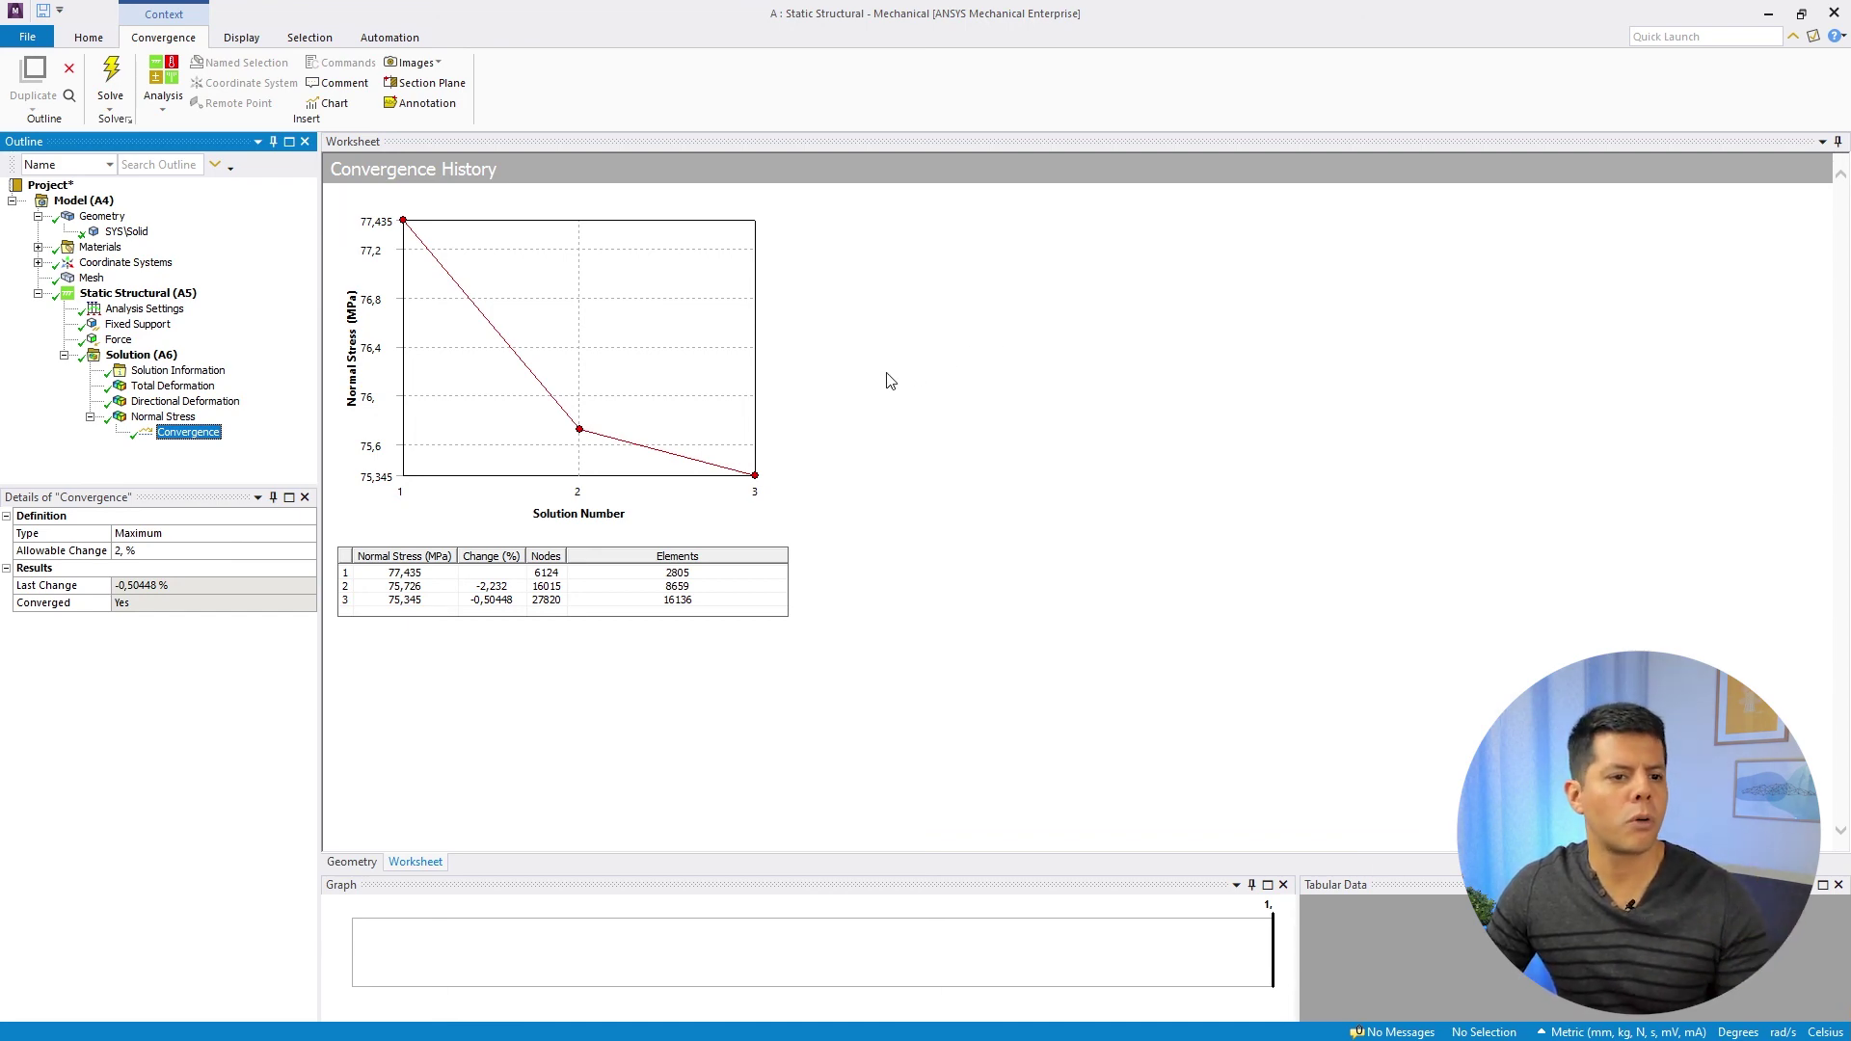
{"action": "left_click", "coordinate": [166, 419]}
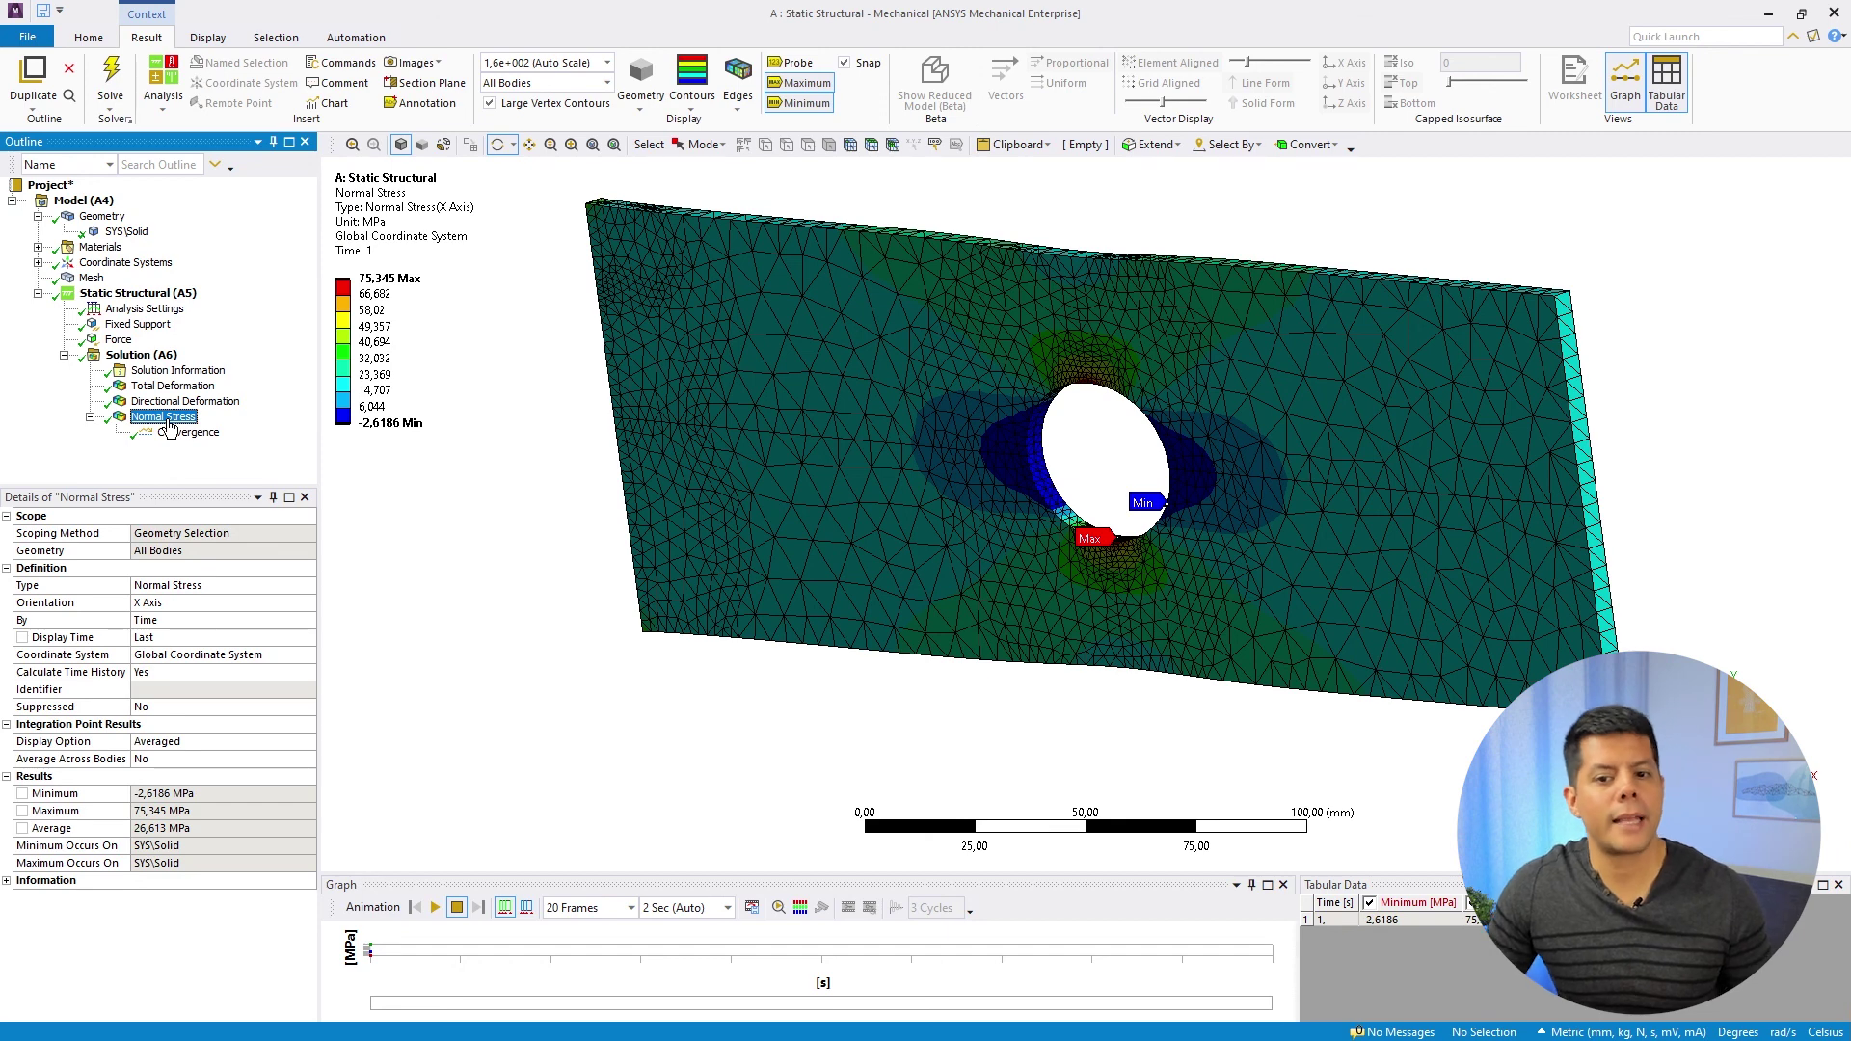
{"action": "left_click", "coordinate": [89, 279]}
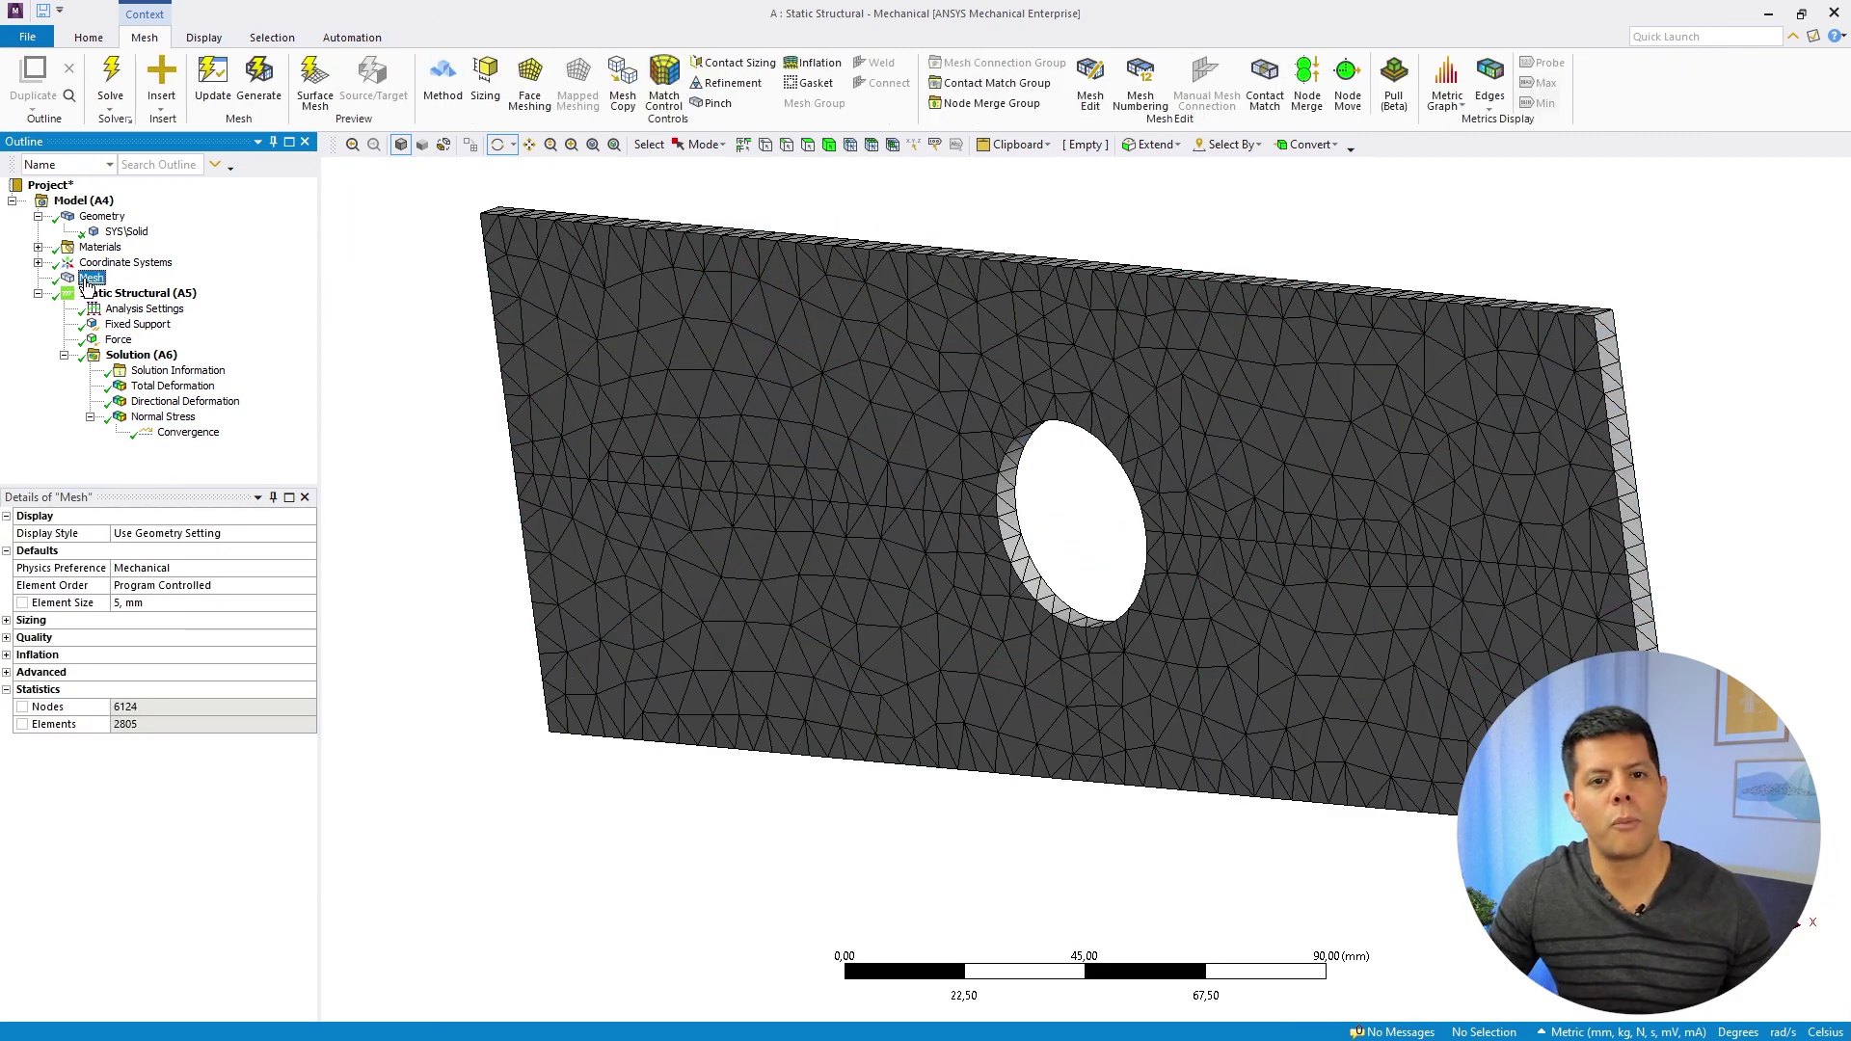